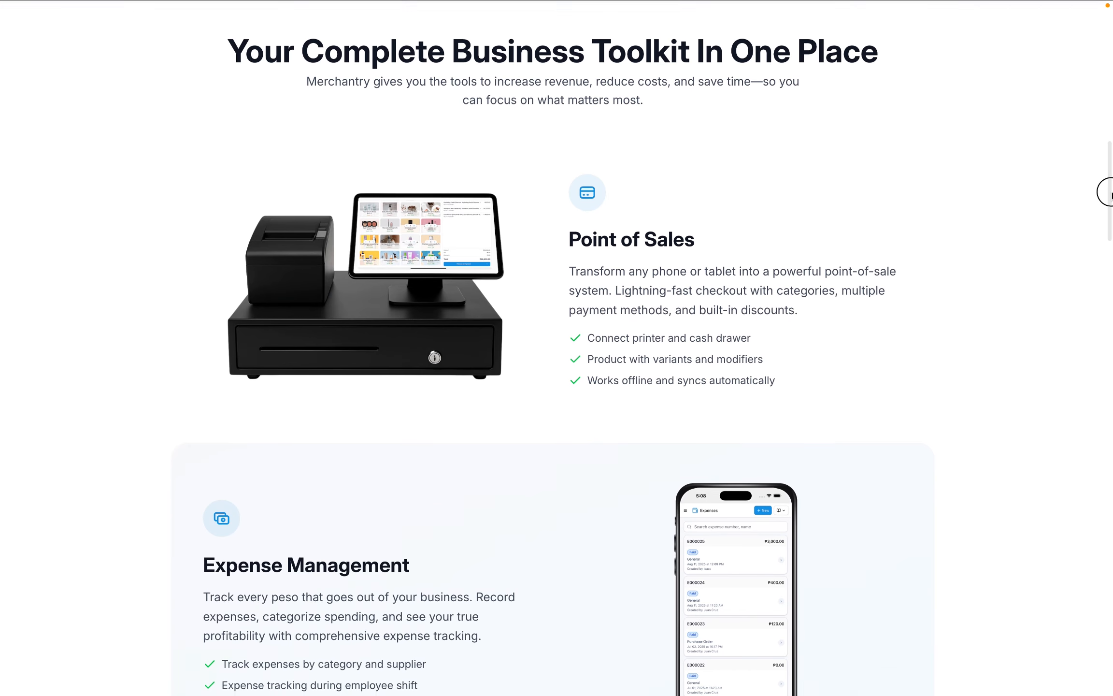
# - On the Cafe - Main Point of Sale screen, expand Catalog in the sidebar to show its pages
pyautogui.moveTo(1110, 194); pyautogui.dragTo(1111, 371)
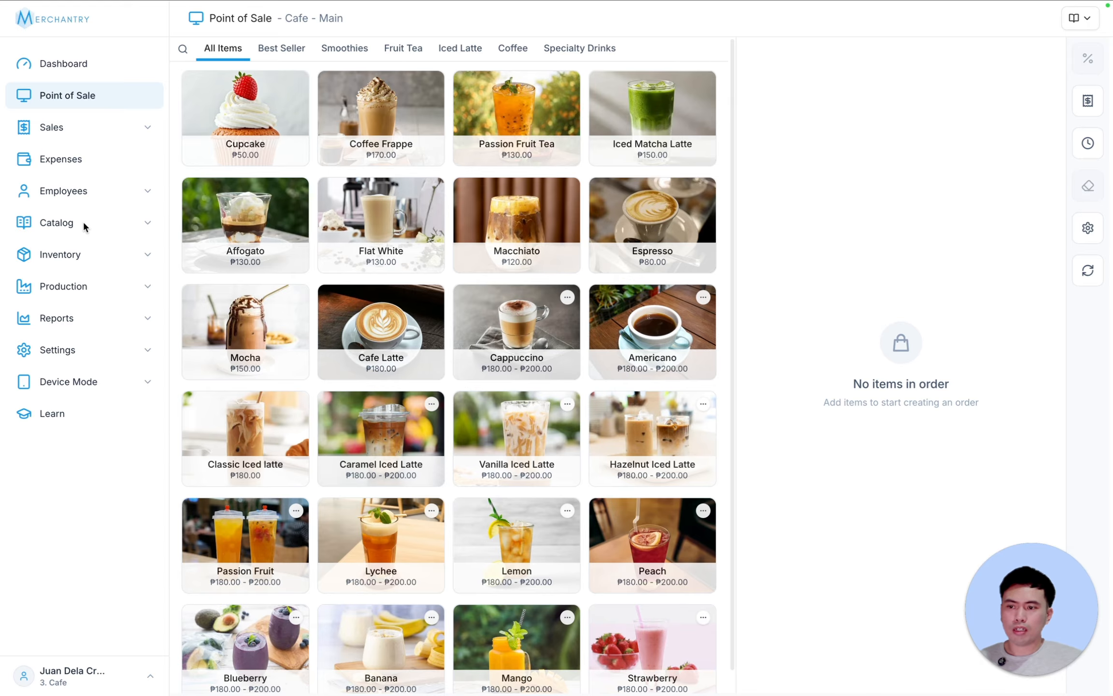
pyautogui.click(102, 226)
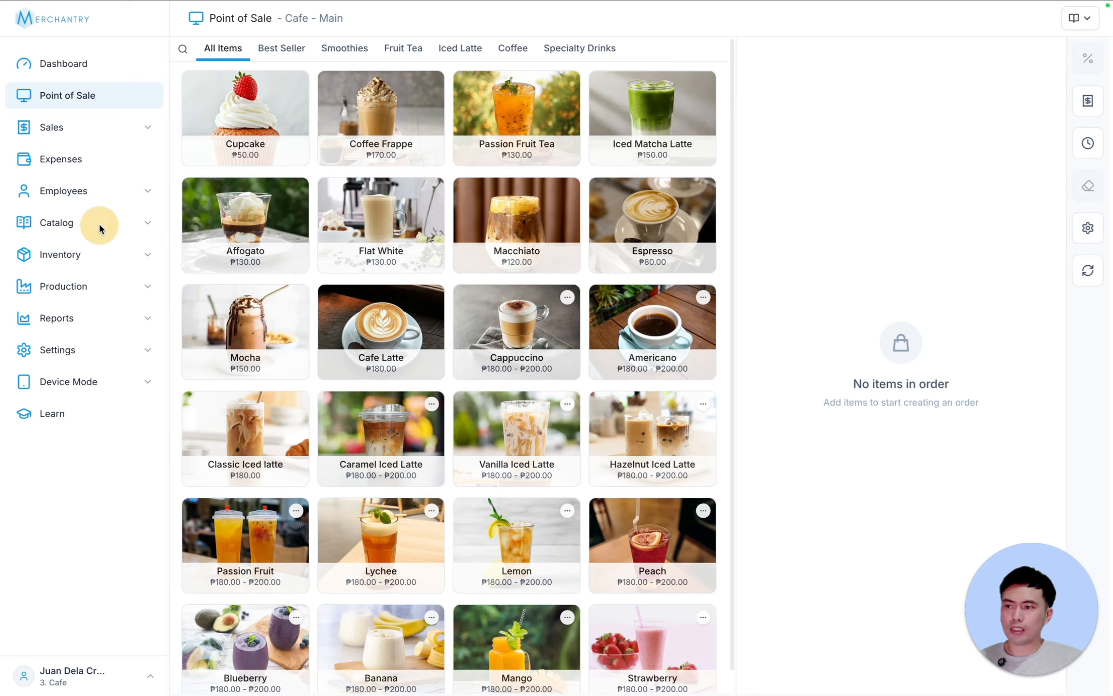
# - Start a Quick Import of products with a Drinks category and a Bottled Water product
pyautogui.click(91, 255)
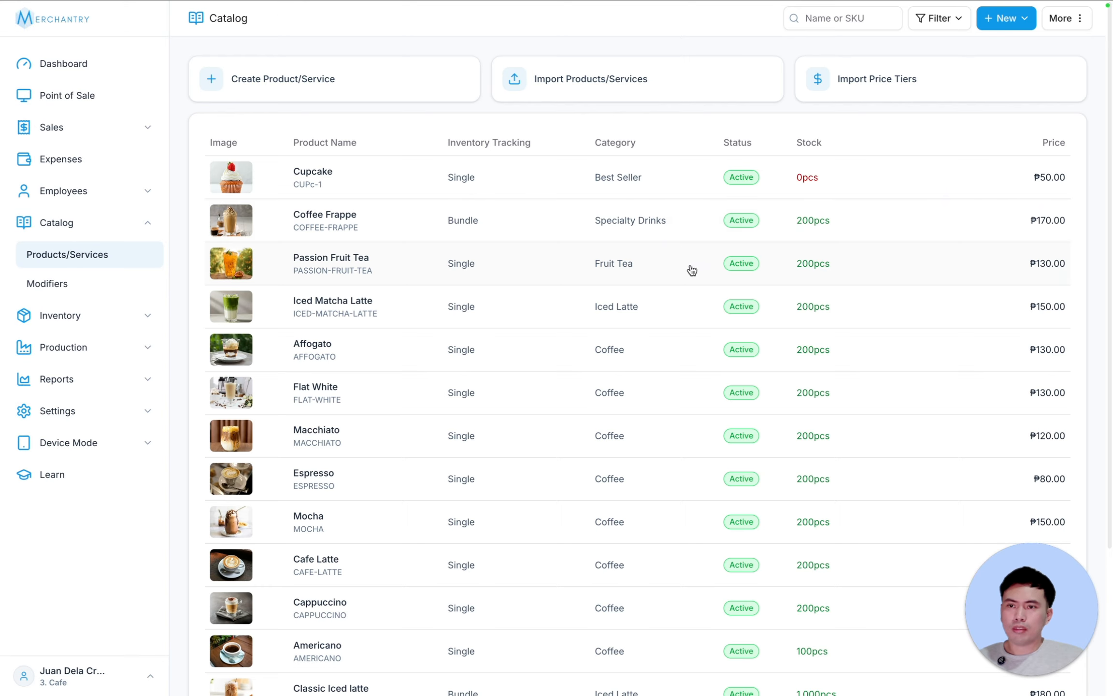
pyautogui.click(648, 83)
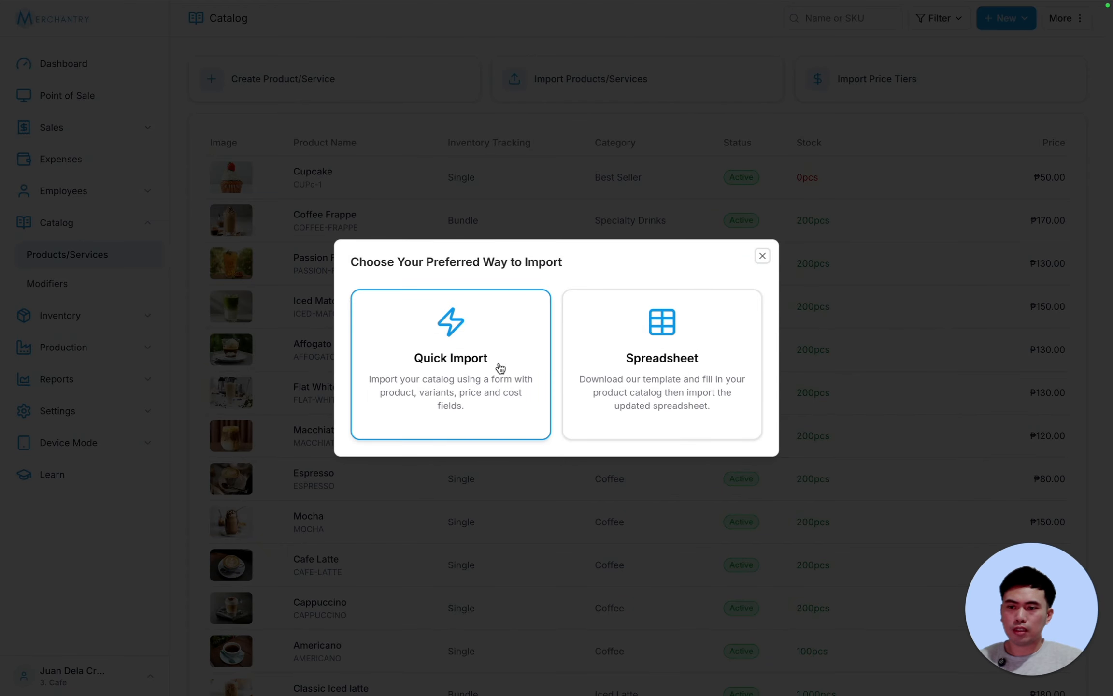
pyautogui.click(437, 363)
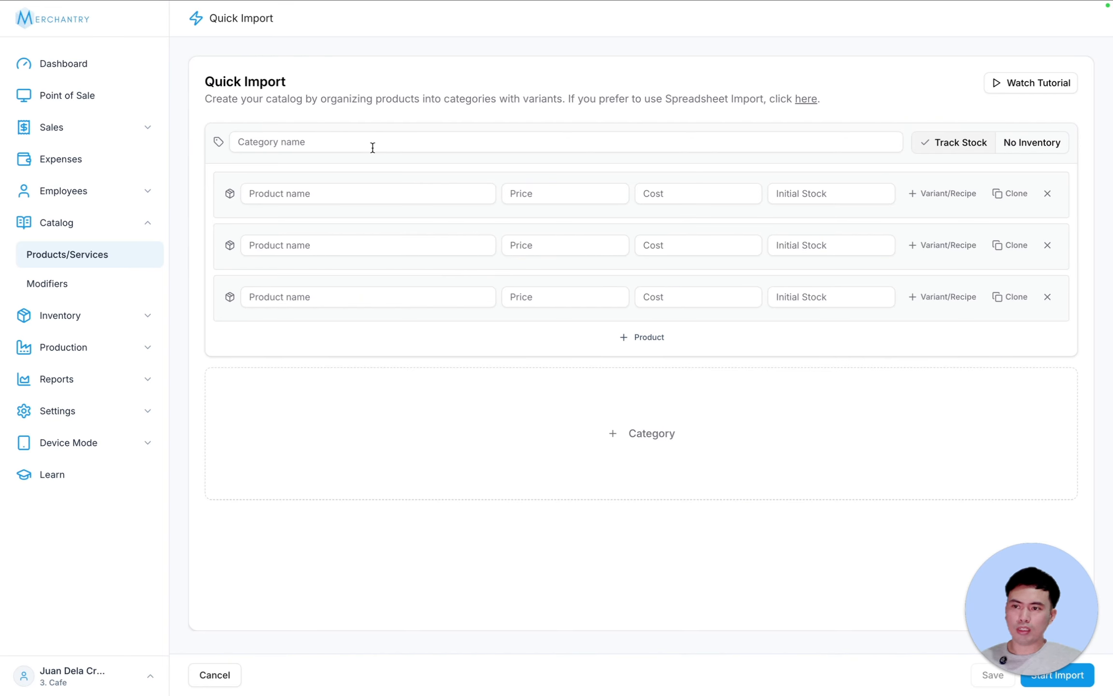
pyautogui.click(372, 147)
pyautogui.write('Drinks')
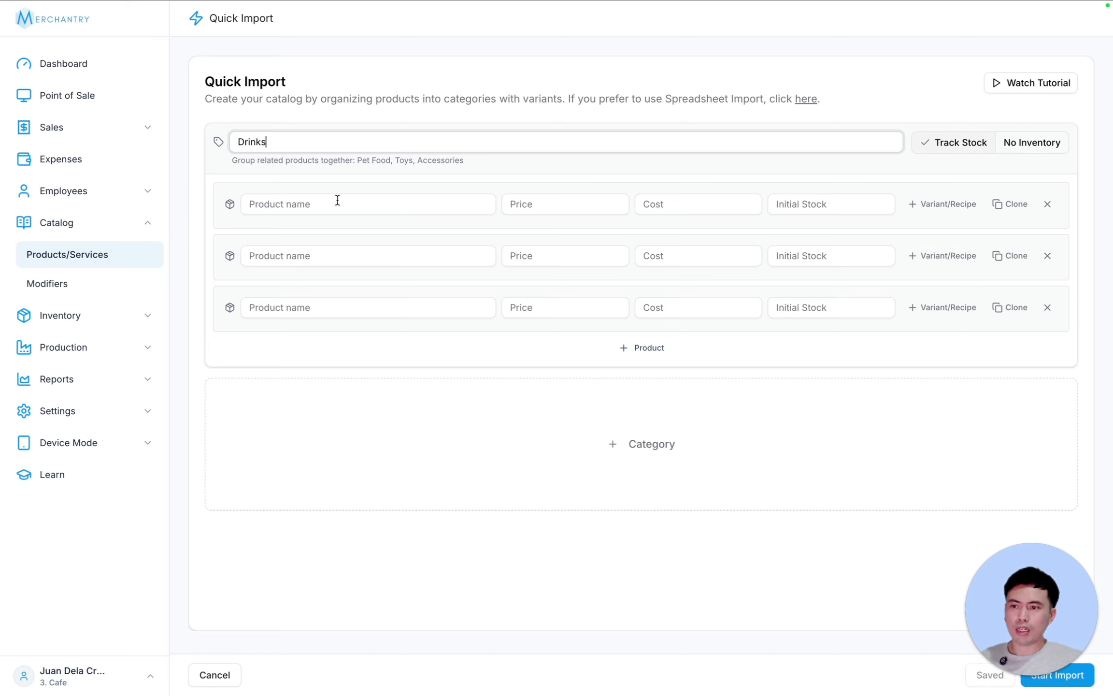
pyautogui.click(323, 208)
pyautogui.write('Bot')
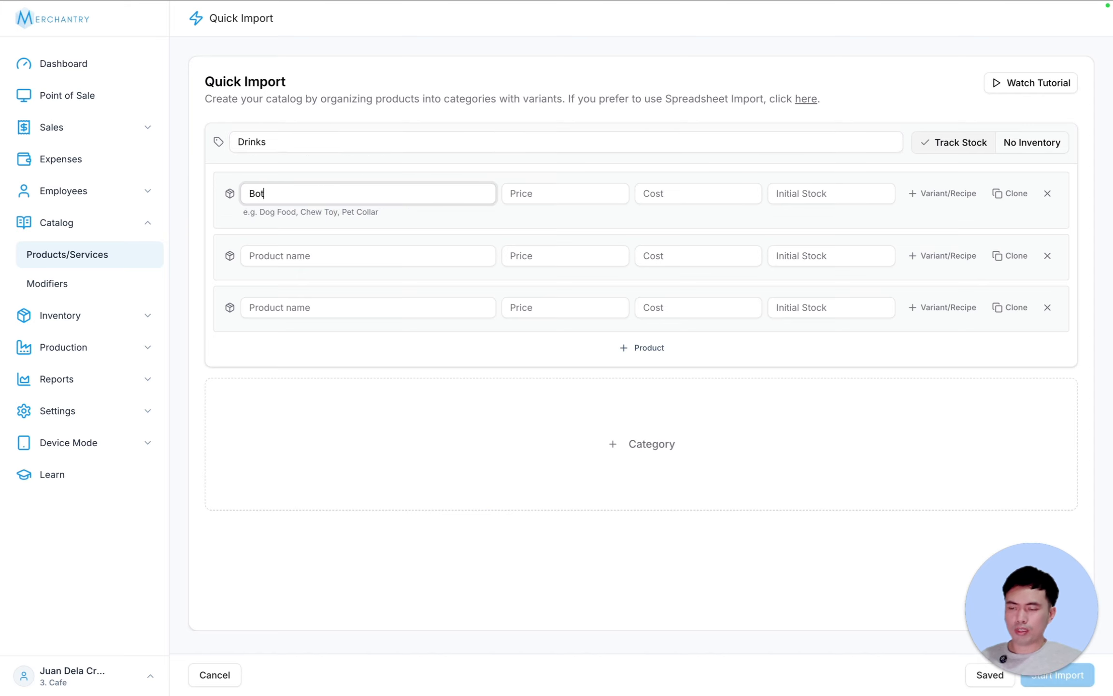
pyautogui.write('tled Water')
# - Give Bottled Water price 20, cost 15 and stock 100, and delete the empty rows
pyautogui.press('Tab')
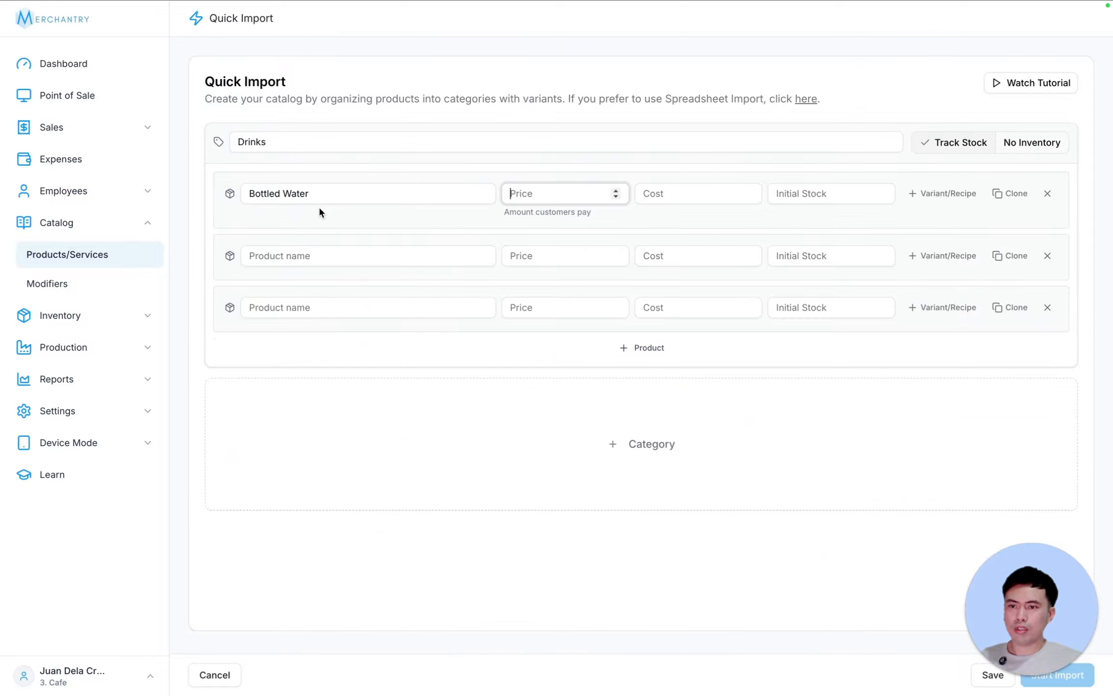
pyautogui.write('15')
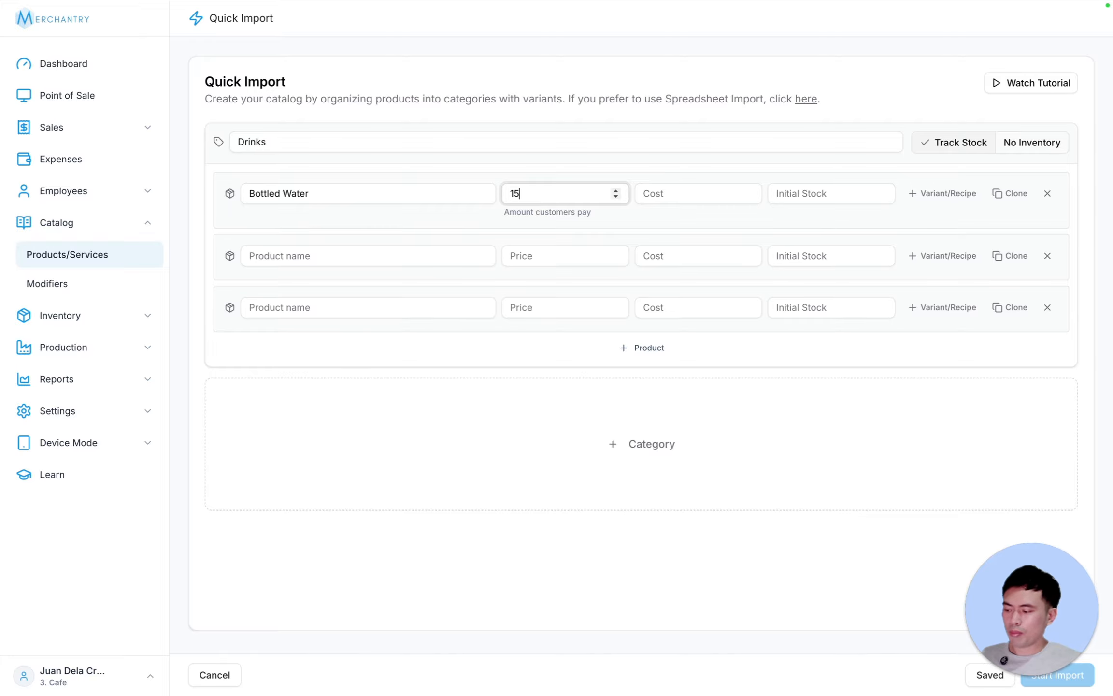
pyautogui.press('Tab')
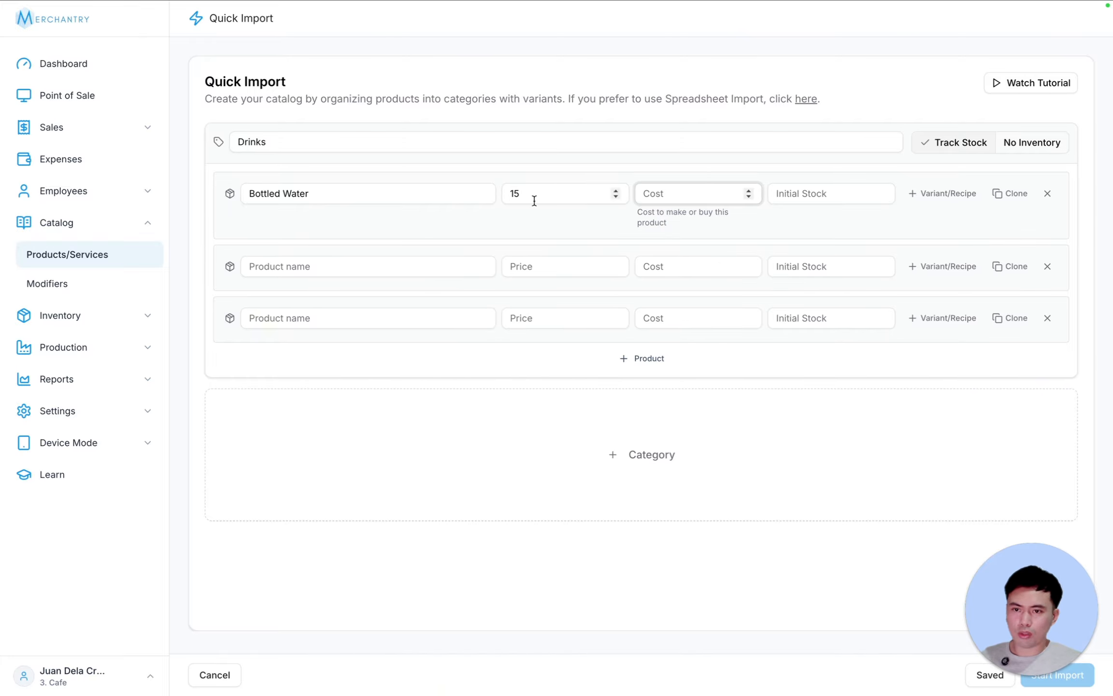
pyautogui.hotkey('shift', 'Tab')
pyautogui.write('20')
pyautogui.press('Tab')
pyautogui.write('15')
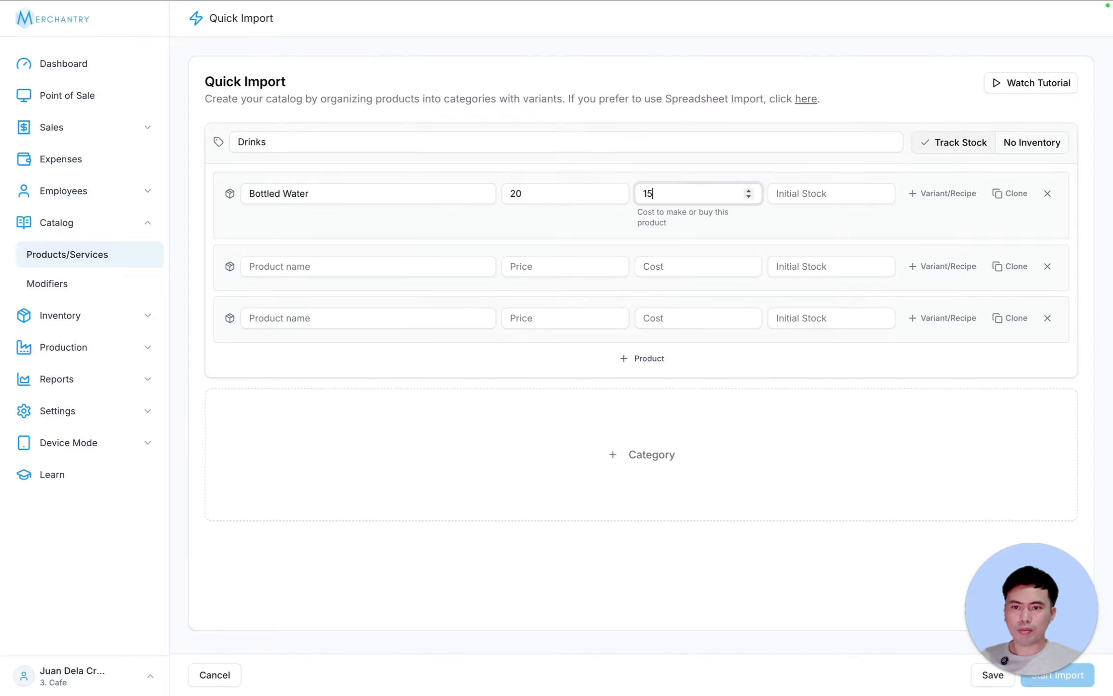
pyautogui.press('Tab')
pyautogui.write('1')
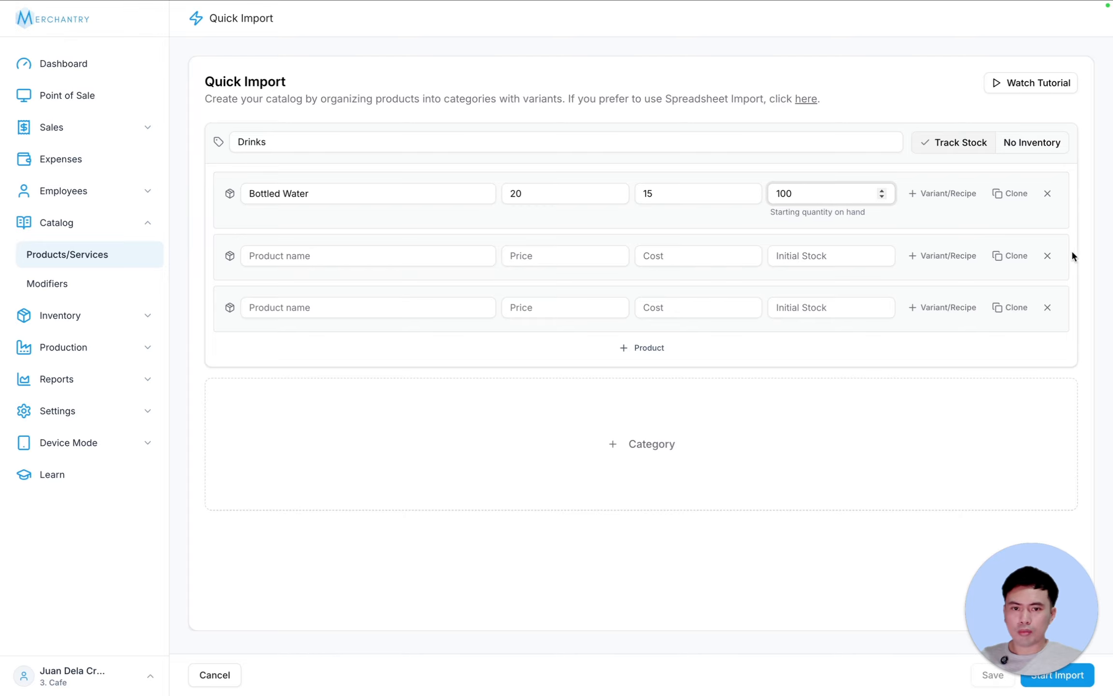
pyautogui.click(1048, 256)
pyautogui.click(1048, 244)
# - Add a Specialty Drinks category containing a Chocolate Frappe product
pyautogui.click(520, 325)
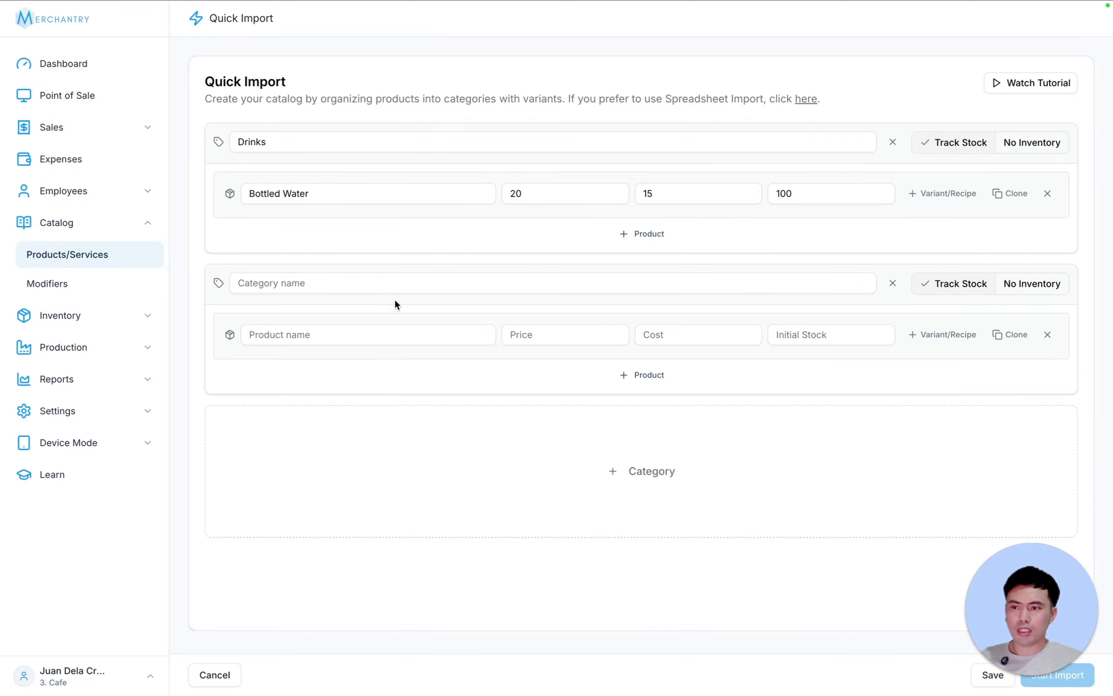
pyautogui.click(350, 280)
pyautogui.write('Specialty')
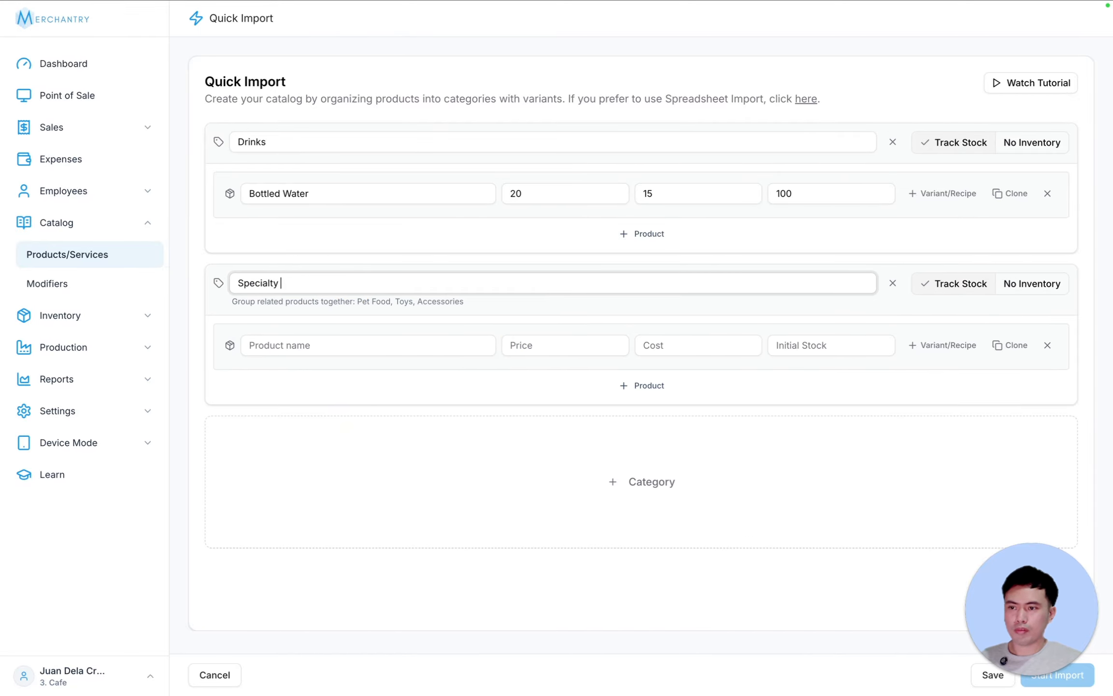
pyautogui.write(' Drinks')
pyautogui.press('Tab')
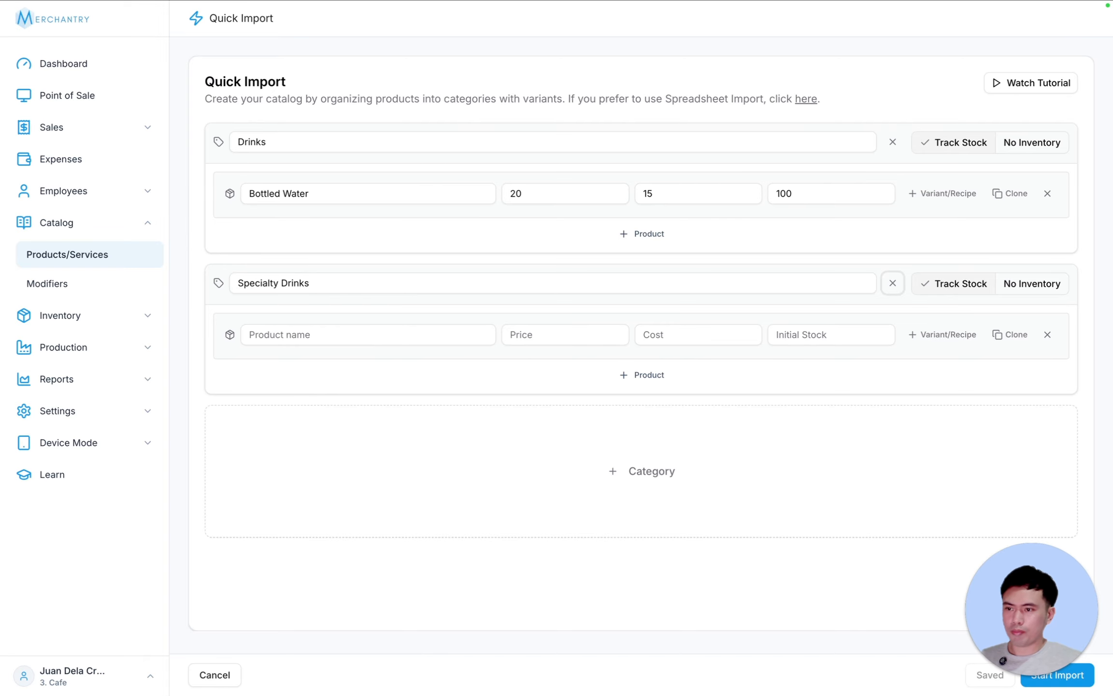
pyautogui.click(351, 333)
pyautogui.write('c')
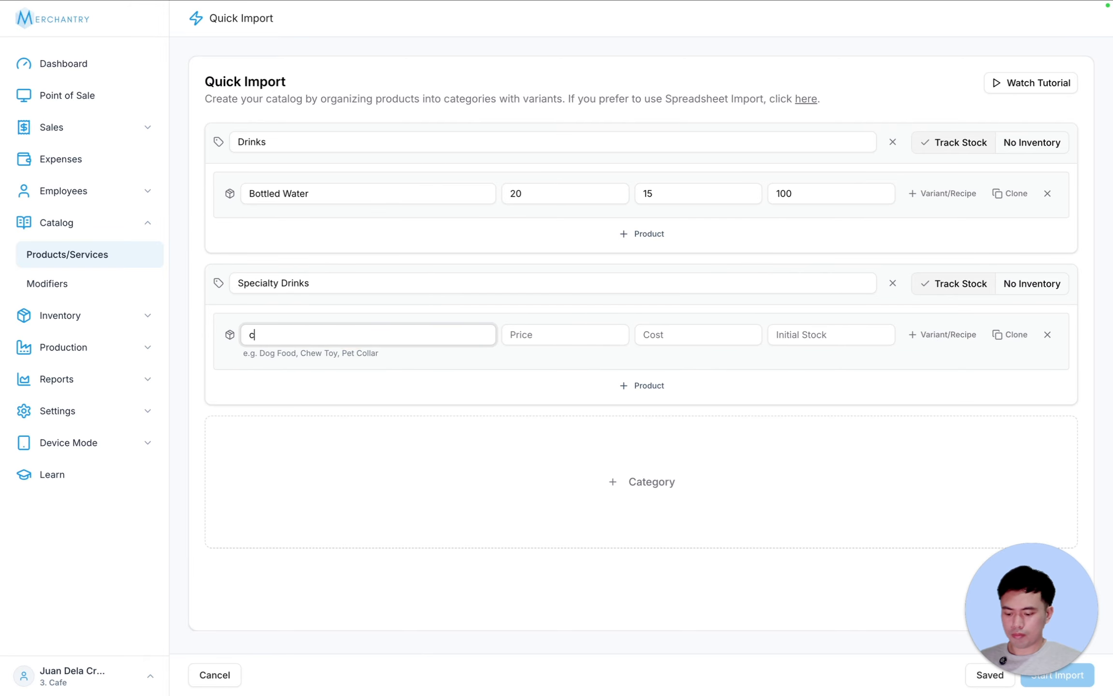
pyautogui.write('hoco')
pyautogui.press('BackSpace')
pyautogui.press('BackSpace')
pyautogui.press('BackSpace')
pyautogui.press('BackSpace')
pyautogui.press('BackSpace')
pyautogui.write('c')
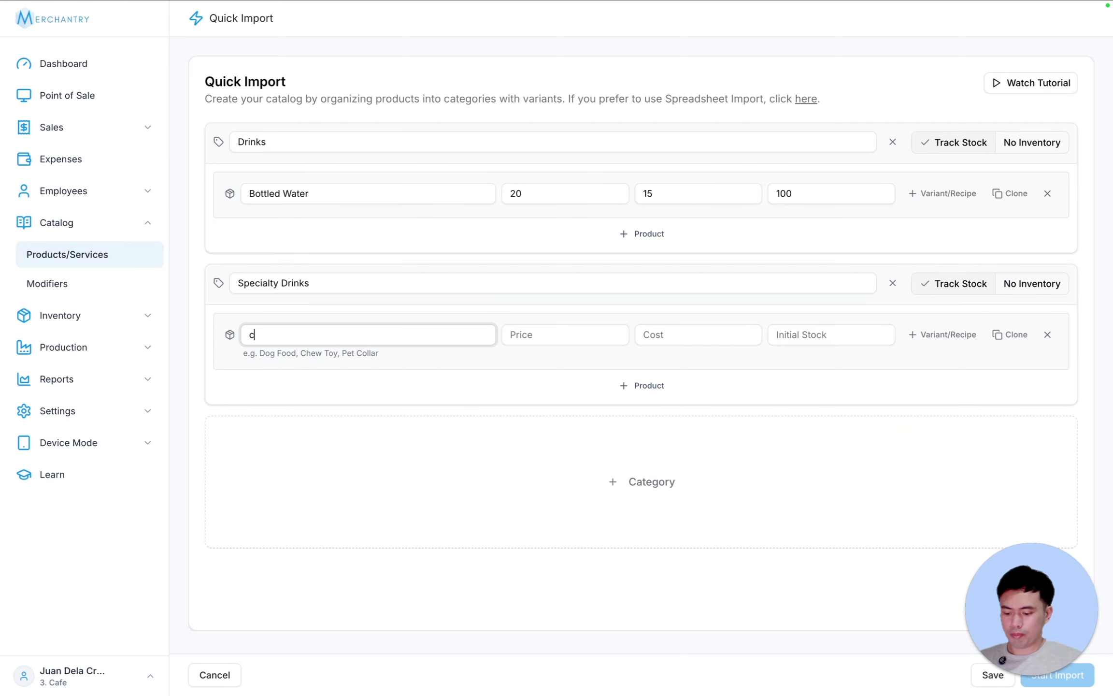
pyautogui.write('h')
pyautogui.press('BackSpace')
pyautogui.press('BackSpace')
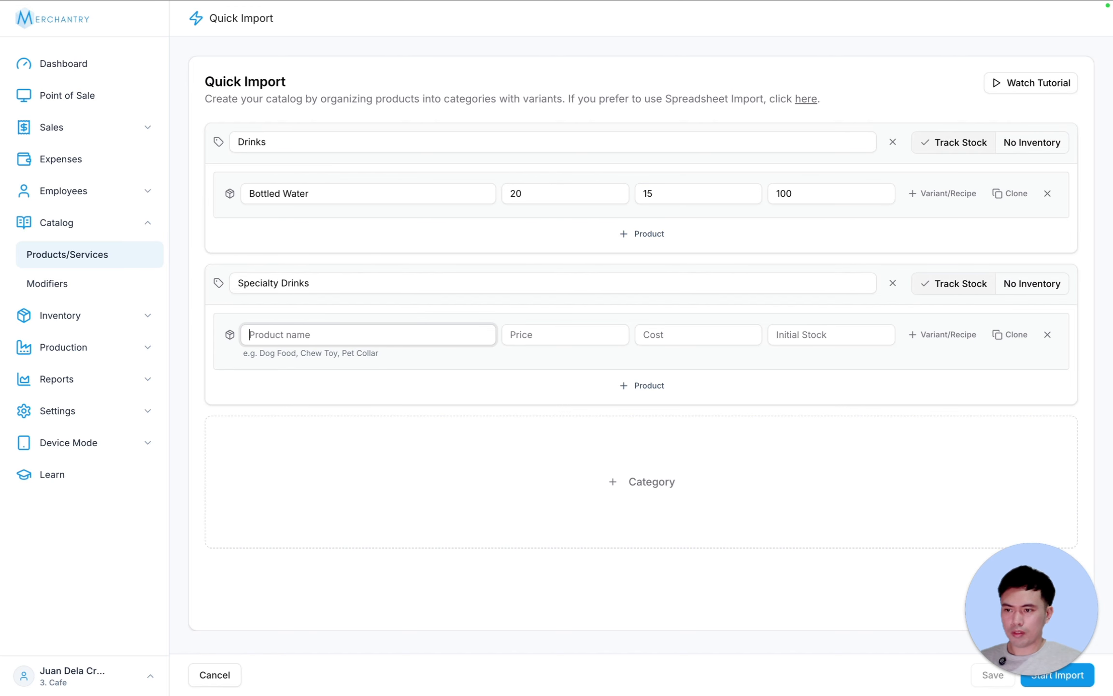
pyautogui.write('Chocolate Frappe')
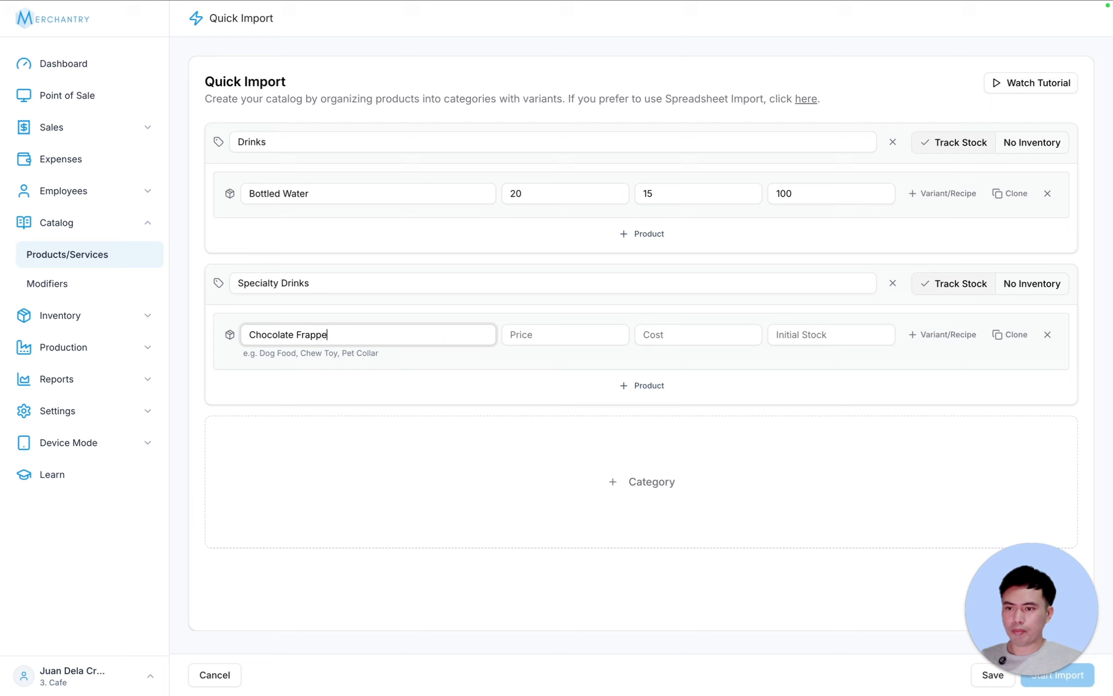
pyautogui.press('Tab')
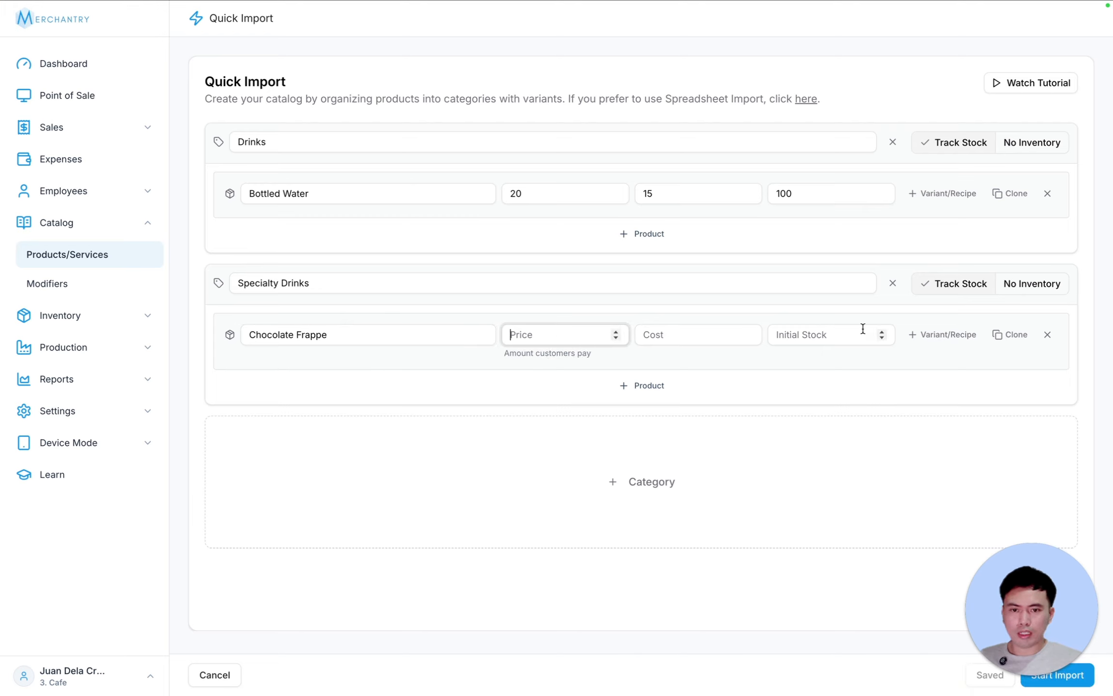
# - Give Chocolate Frappe two size variants, 12oz and 16oz
pyautogui.click(944, 336)
pyautogui.click(887, 362)
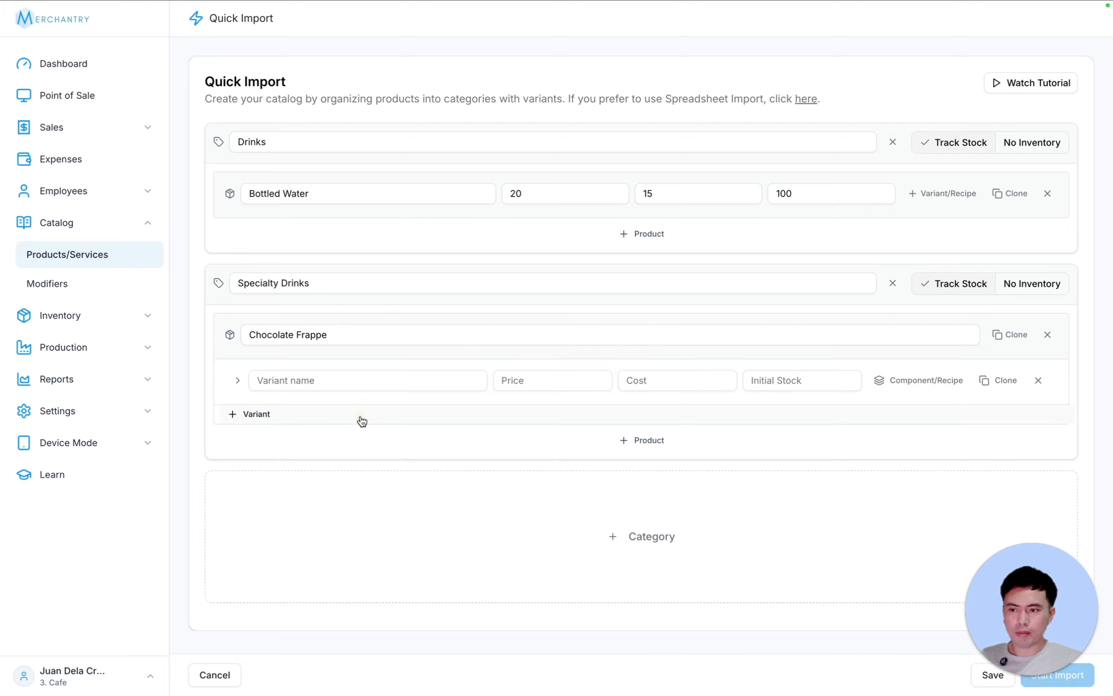
pyautogui.click(288, 419)
pyautogui.click(307, 381)
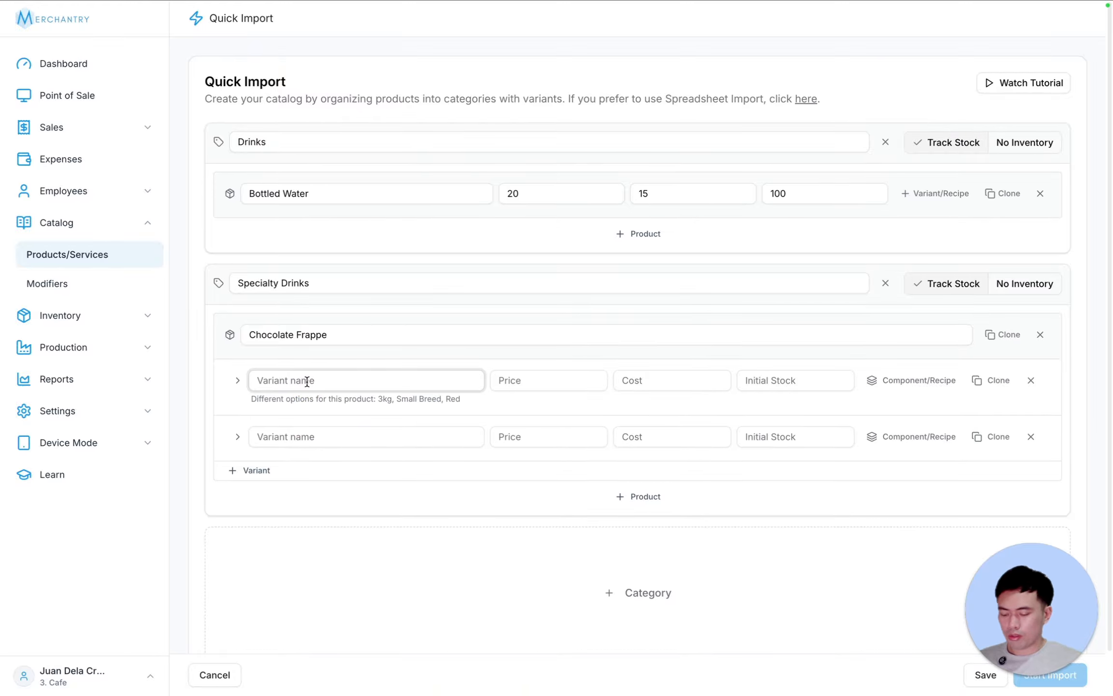
pyautogui.write('12oz')
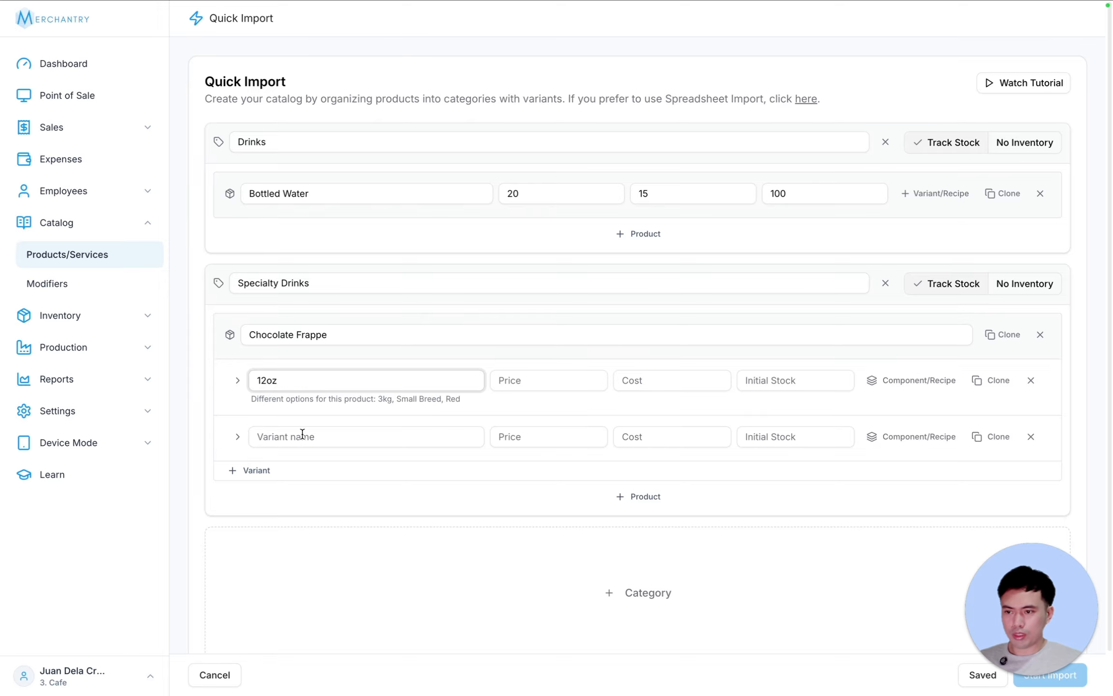
pyautogui.click(302, 434)
pyautogui.write('16oz')
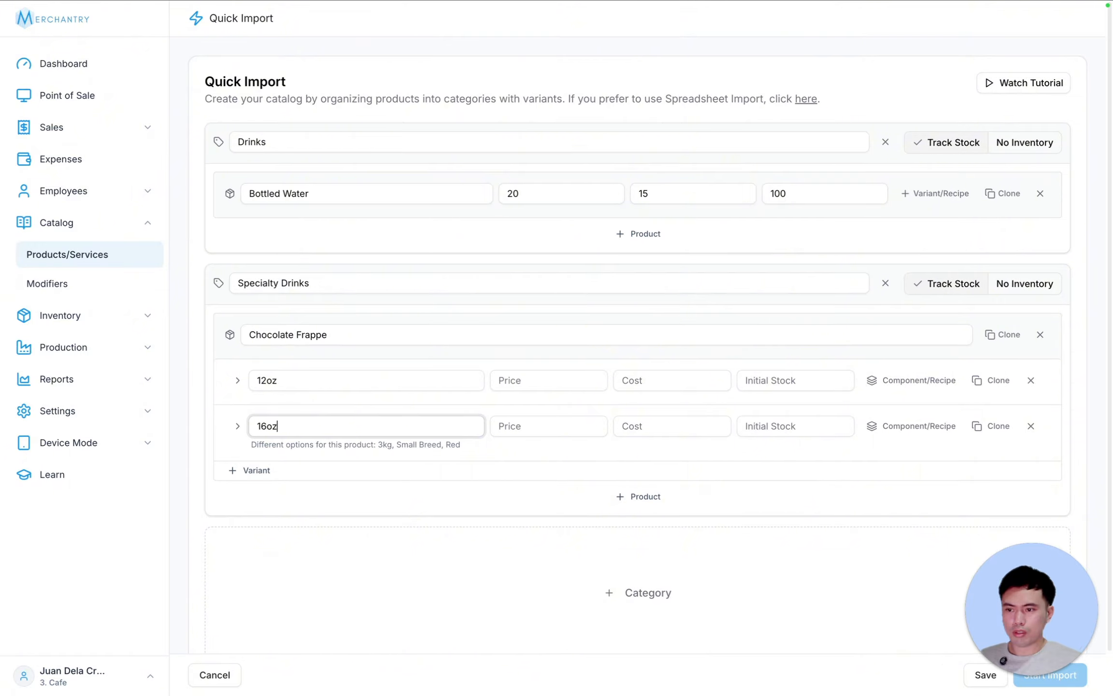
# - Set prices 110/130, costs 40/50 and stock 100 for both sizes, then import the catalog
pyautogui.click(551, 375)
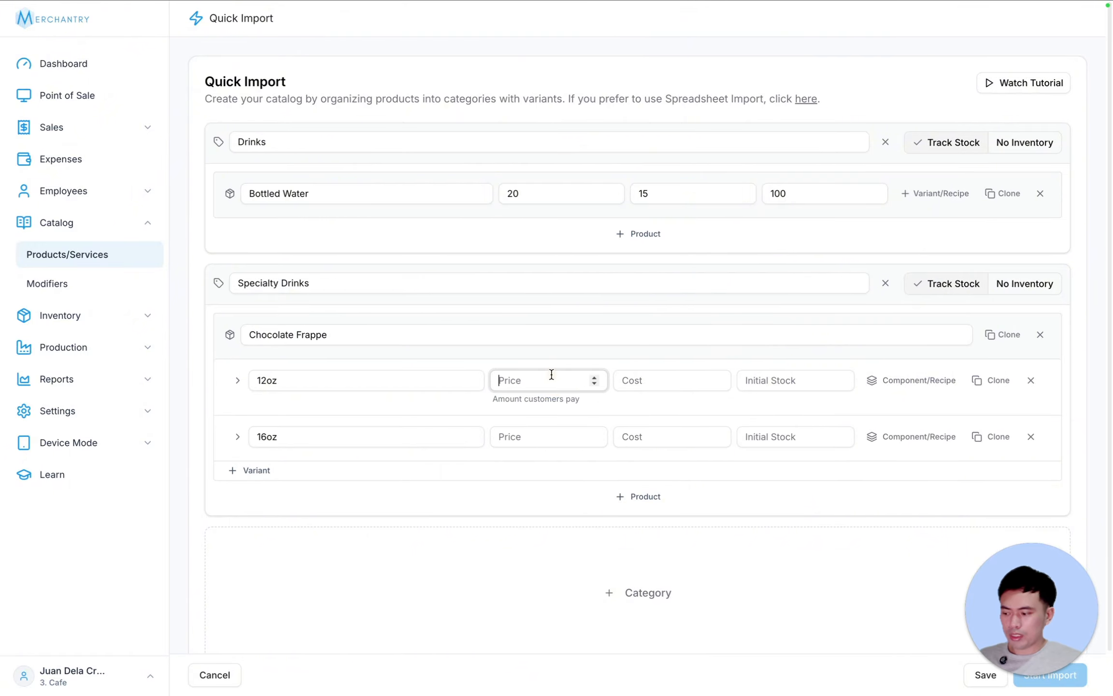
pyautogui.write('110')
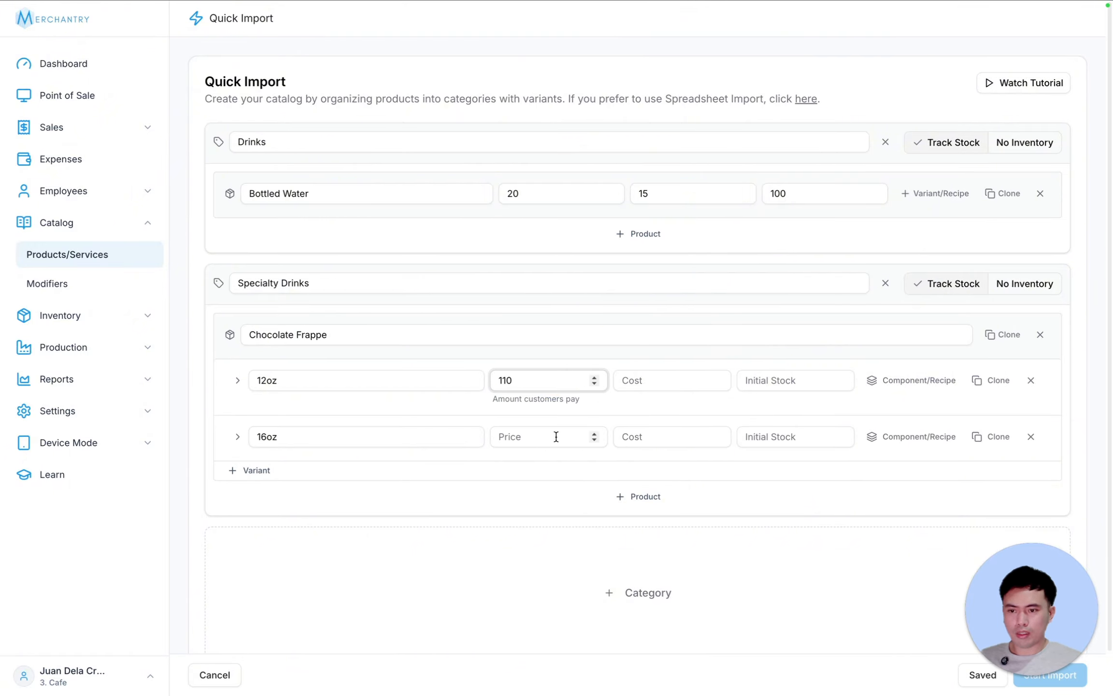
pyautogui.click(557, 436)
pyautogui.write('130')
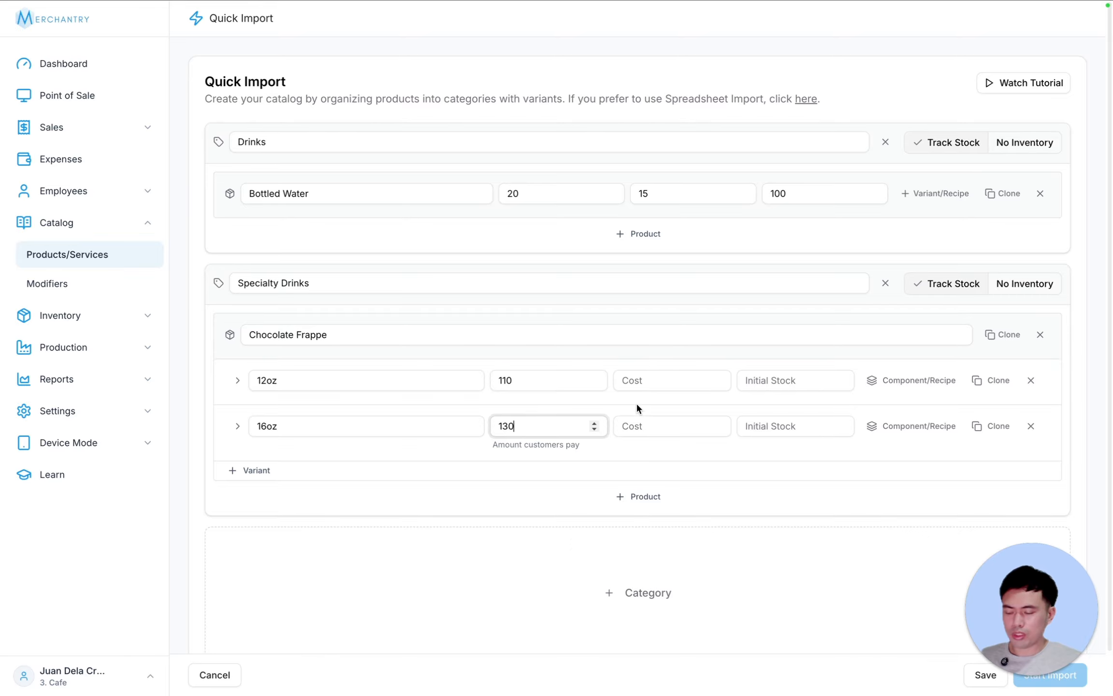
pyautogui.click(651, 376)
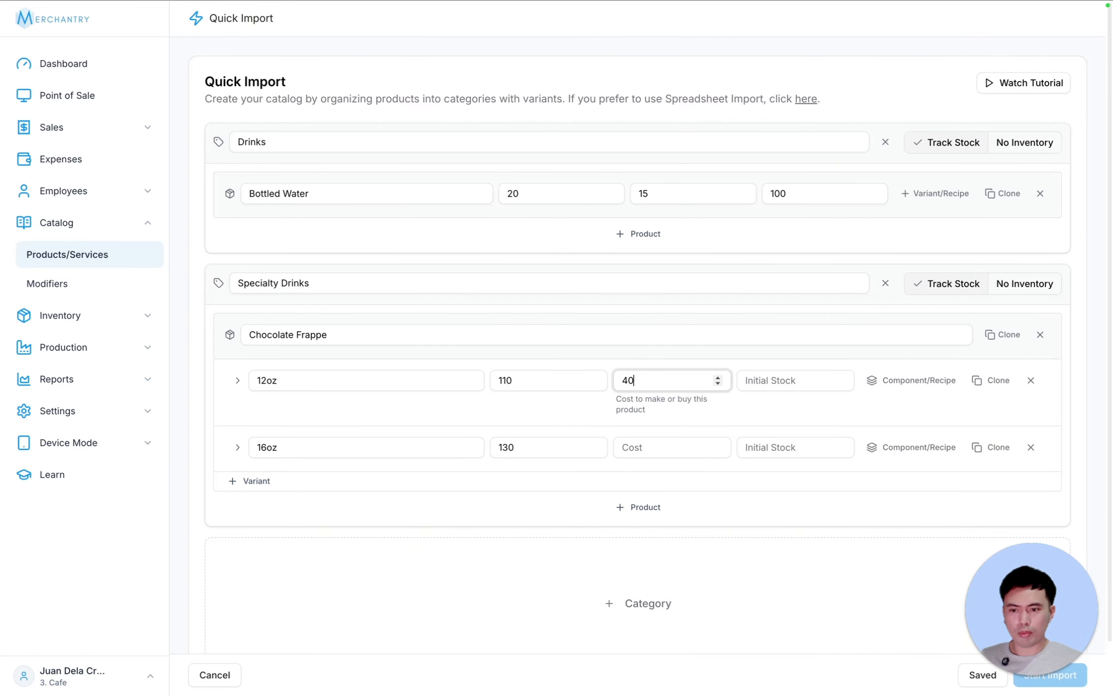
pyautogui.click(677, 452)
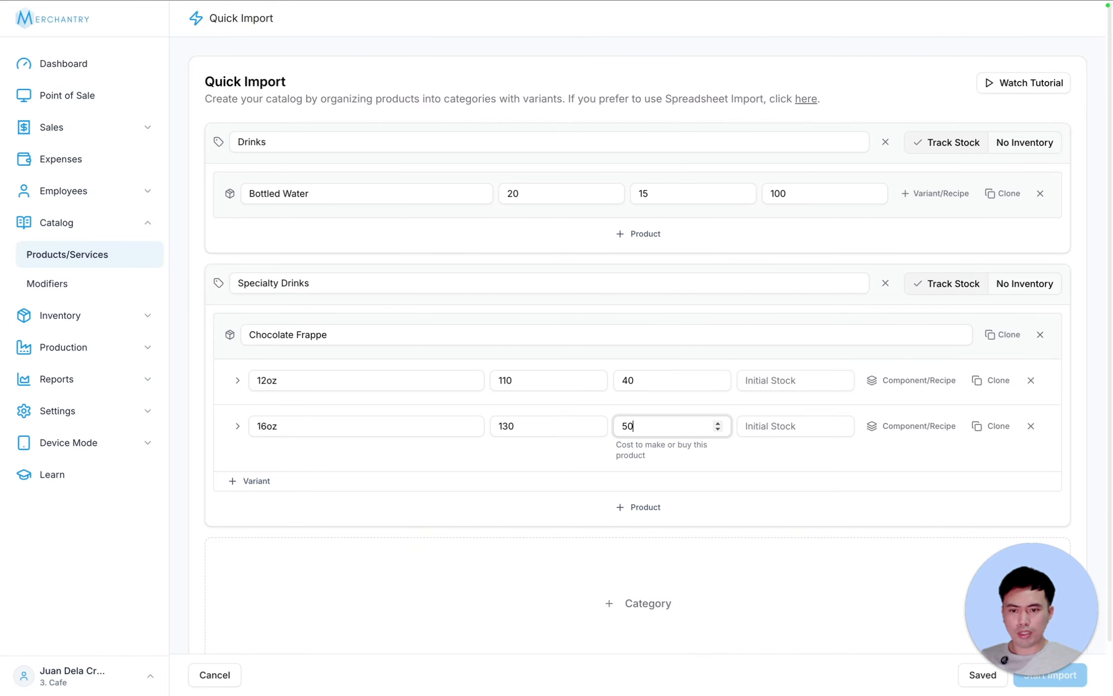
pyautogui.write('50')
pyautogui.click(782, 381)
pyautogui.write('10')
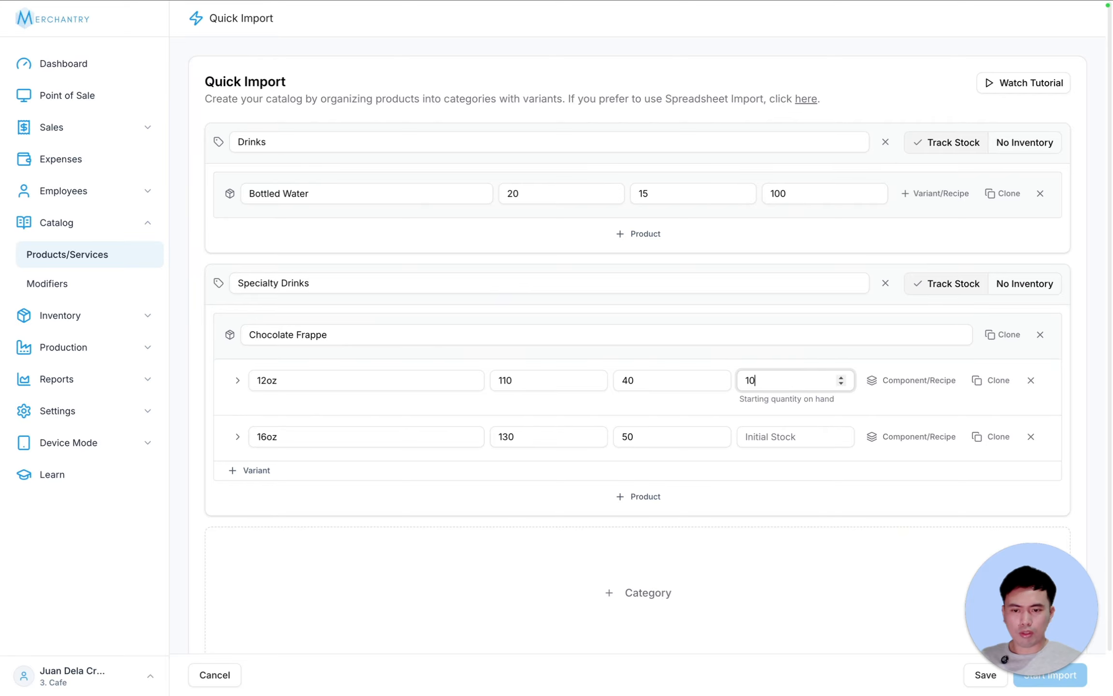
pyautogui.write('0')
pyautogui.click(783, 435)
pyautogui.write('100')
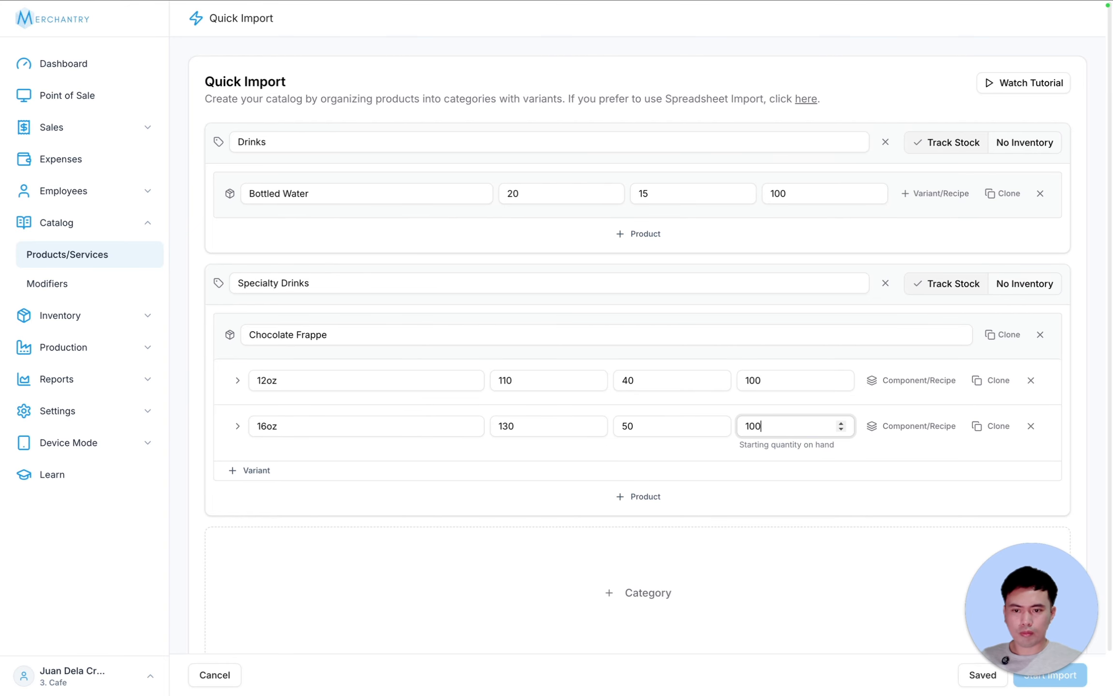
pyautogui.click(1090, 414)
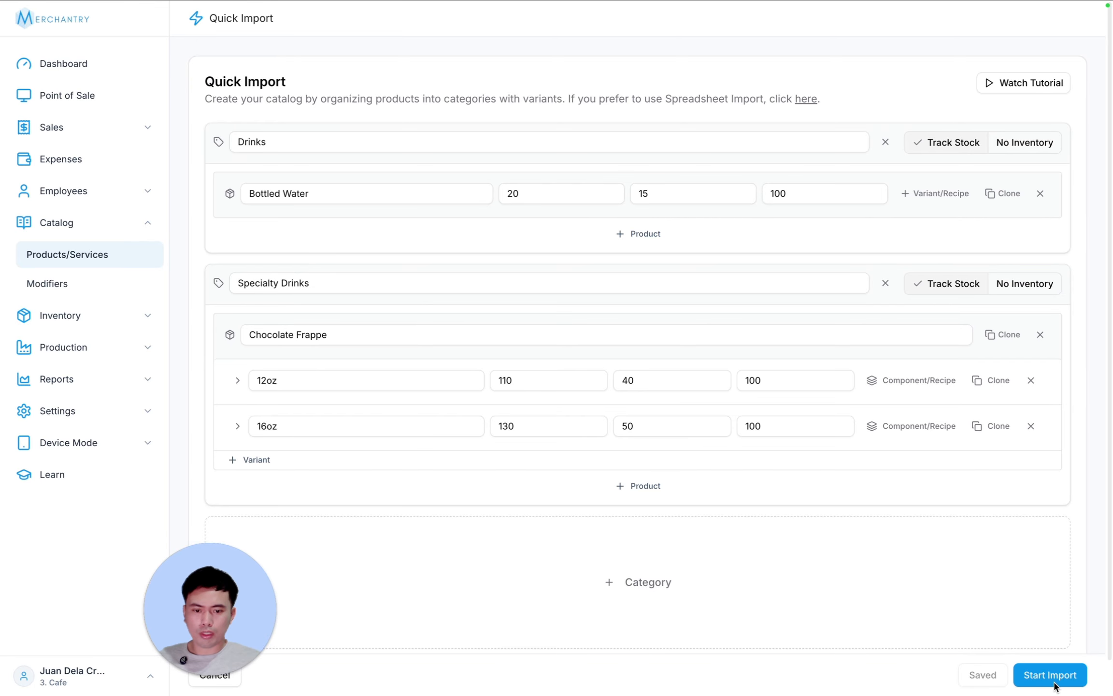
pyautogui.click(1056, 674)
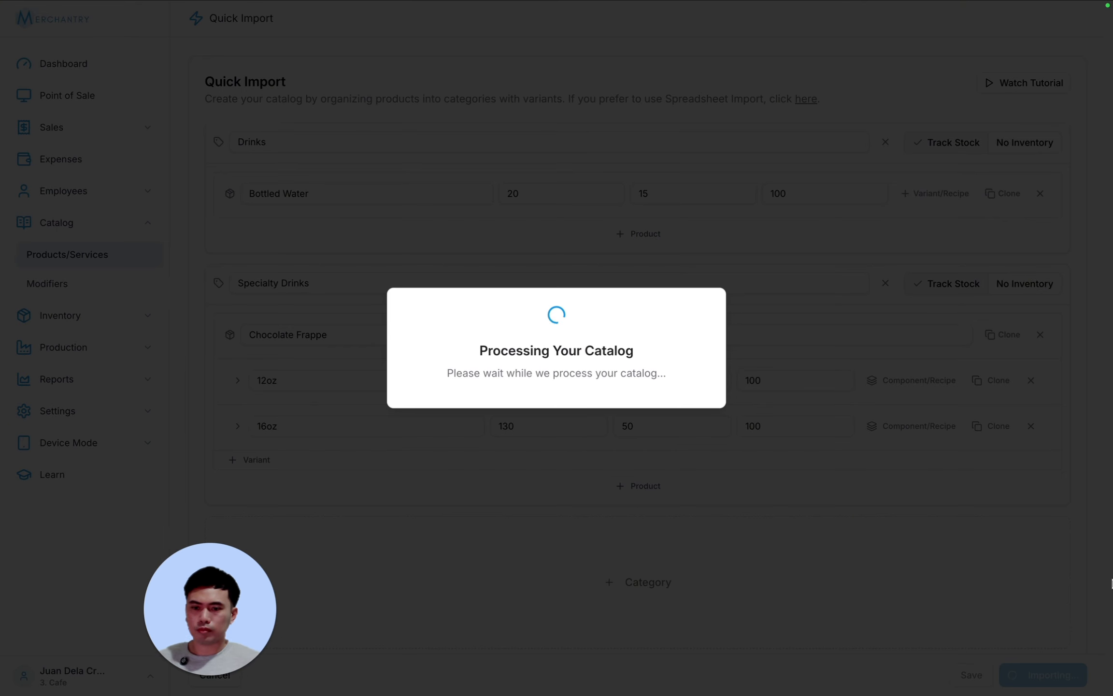
pyautogui.moveTo(271, 612); pyautogui.dragTo(1093, 625)
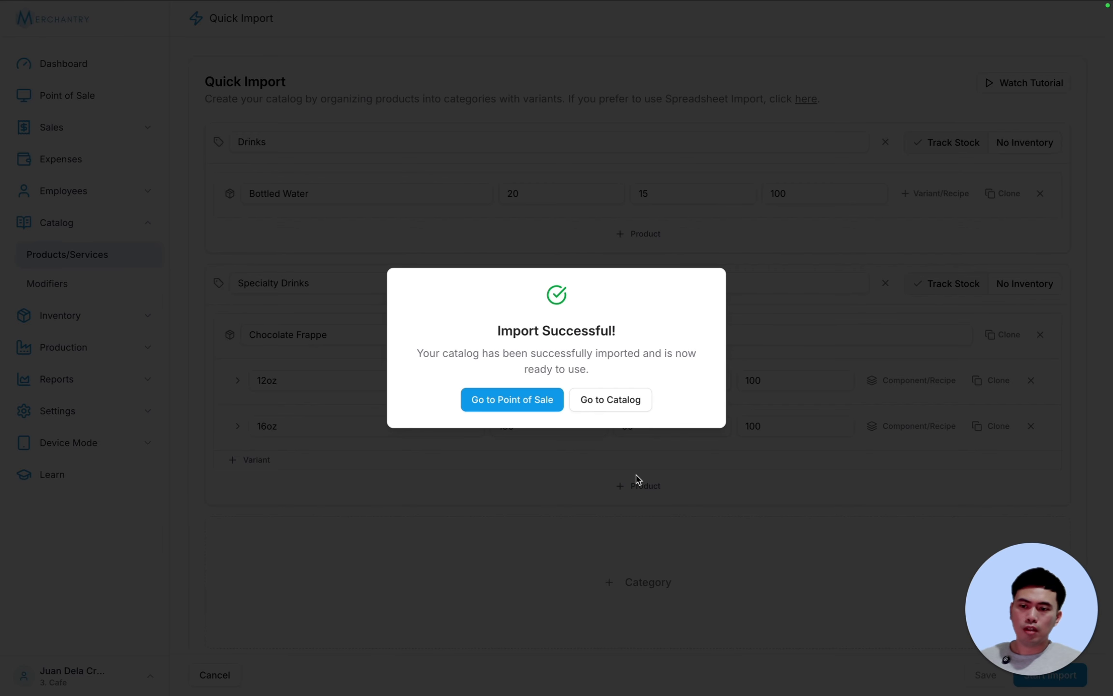
# - Give Bottled Water the water.png product photo and save it
pyautogui.click(611, 400)
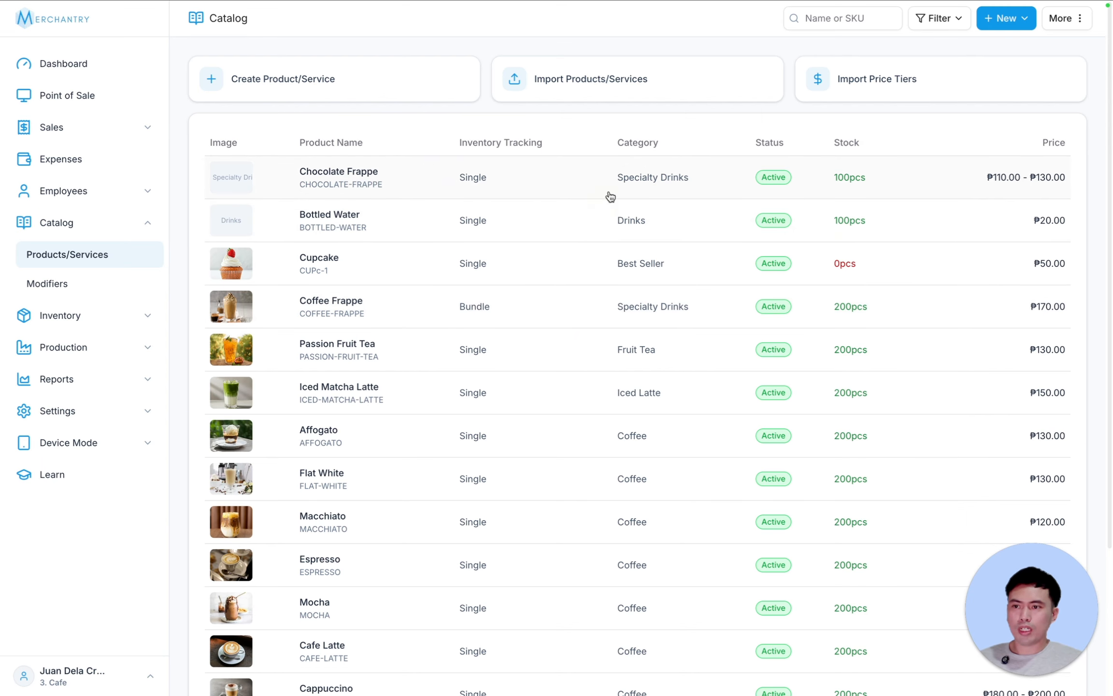
pyautogui.click(331, 217)
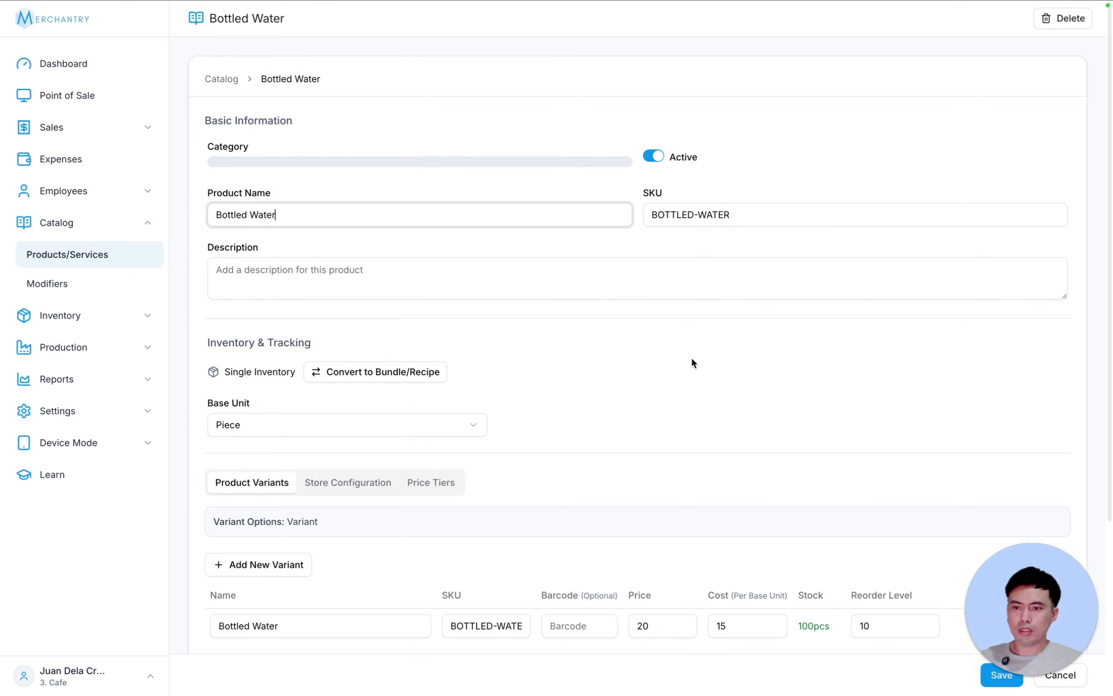
pyautogui.scroll(-5, 680, 402)
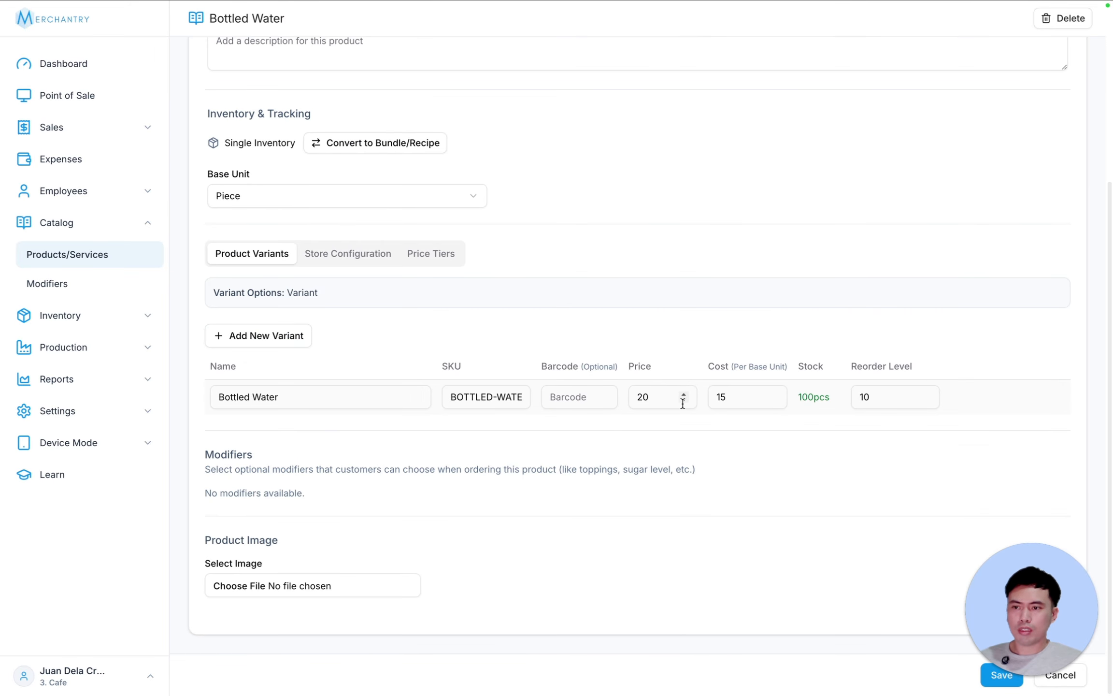
pyautogui.click(269, 580)
pyautogui.click(467, 274)
pyautogui.click(963, 492)
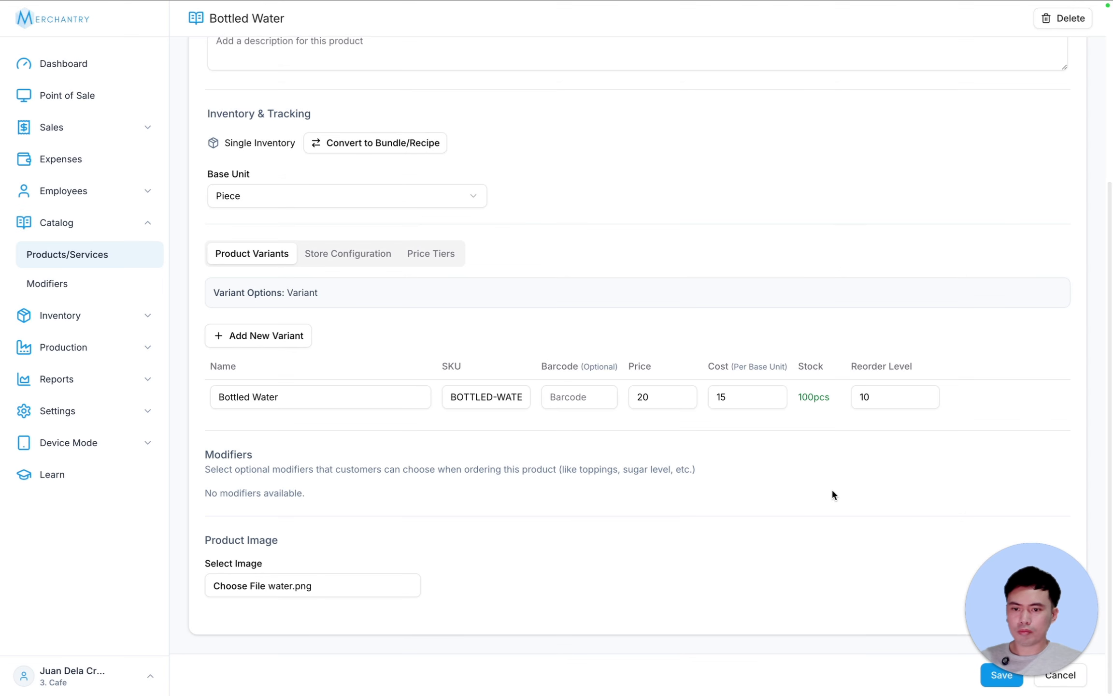
pyautogui.click(1003, 674)
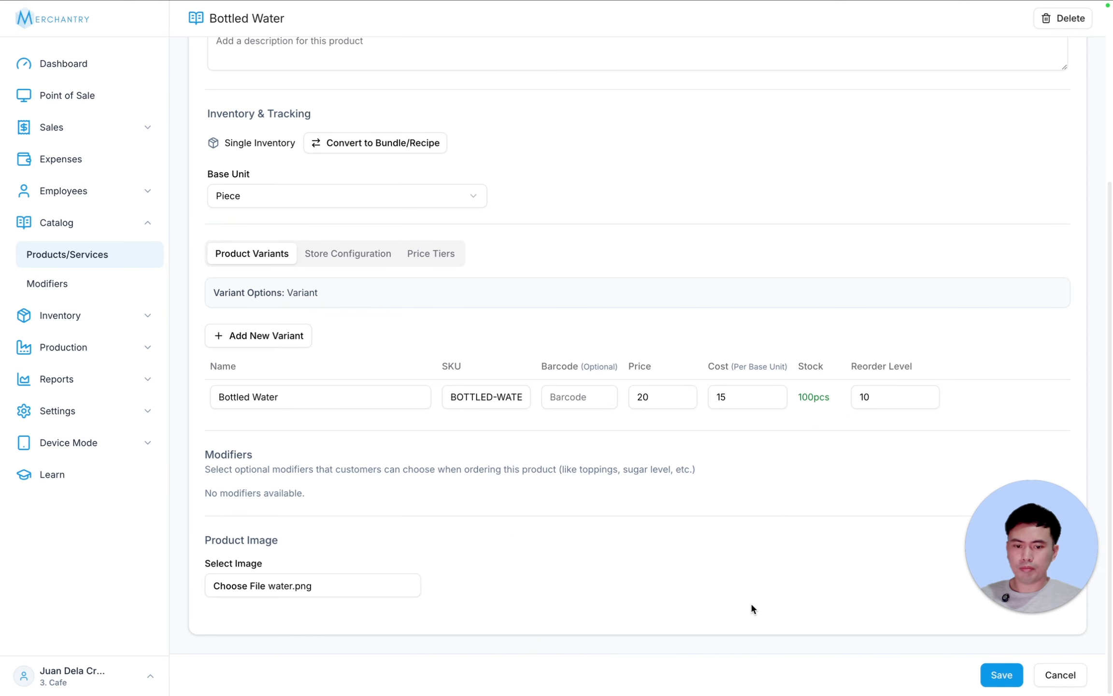
pyautogui.click(1000, 674)
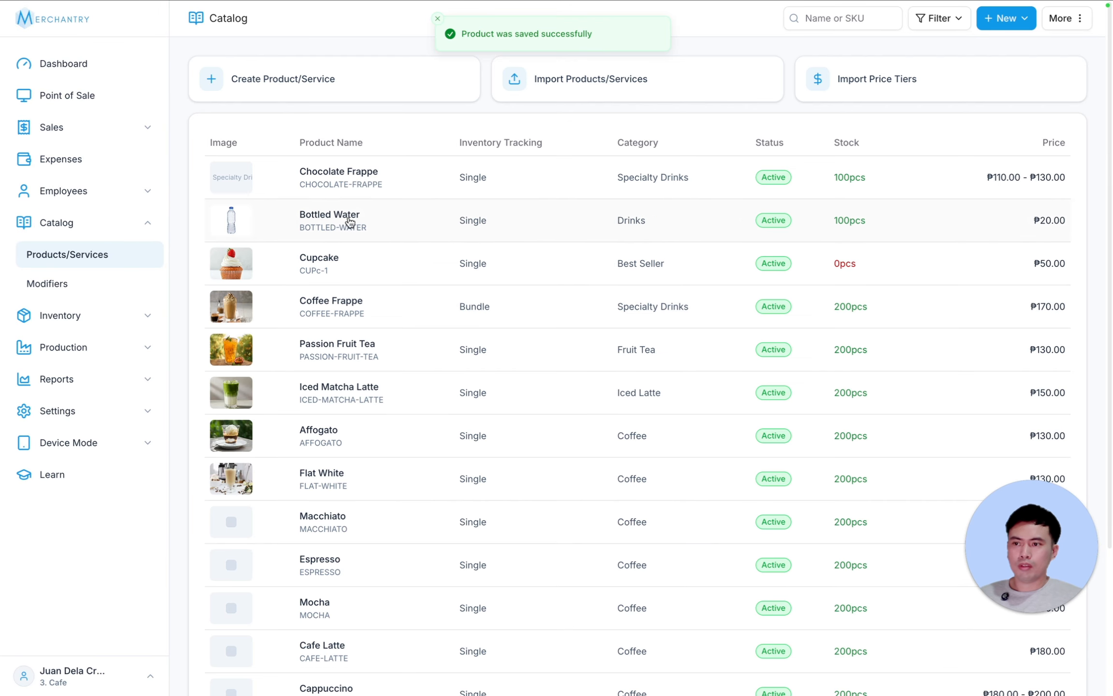
# - Give Chocolate Frappe the choco frappe.png photo, save it, and reopen it for editing
pyautogui.click(312, 173)
pyautogui.scroll(-3, 542, 405)
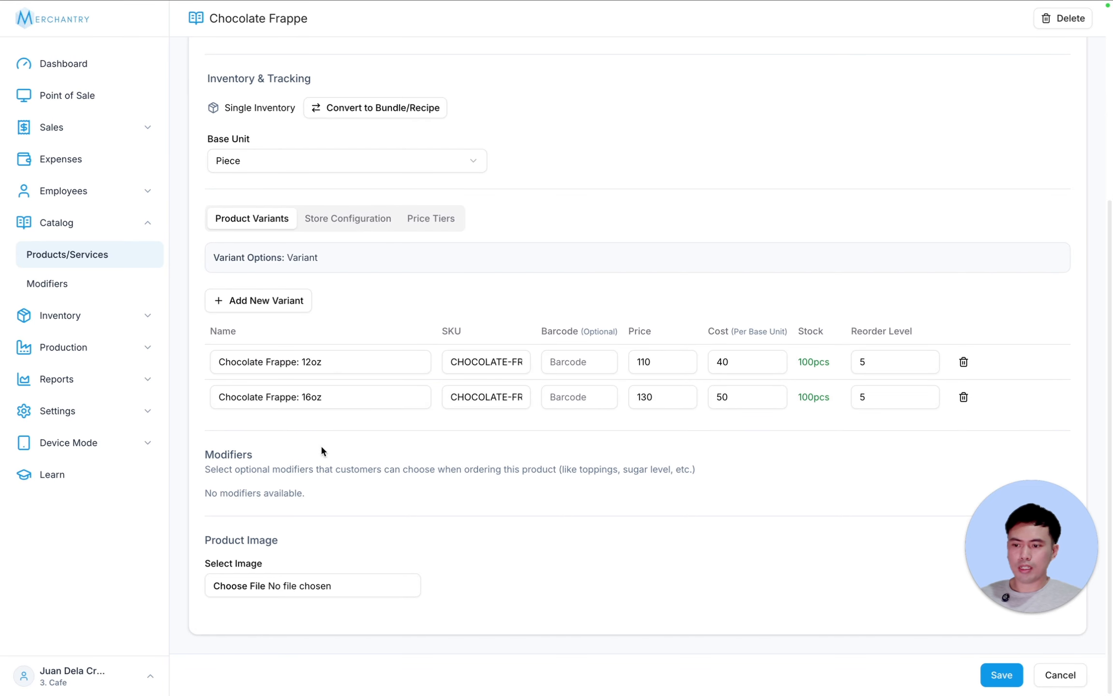
pyautogui.click(301, 587)
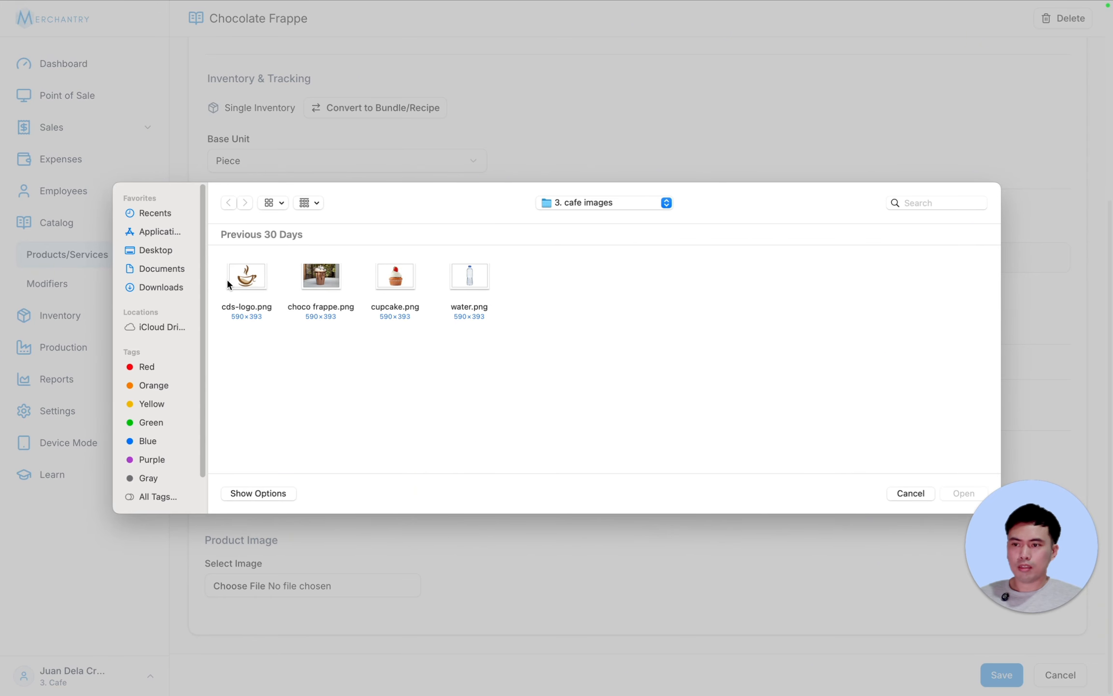
pyautogui.click(321, 285)
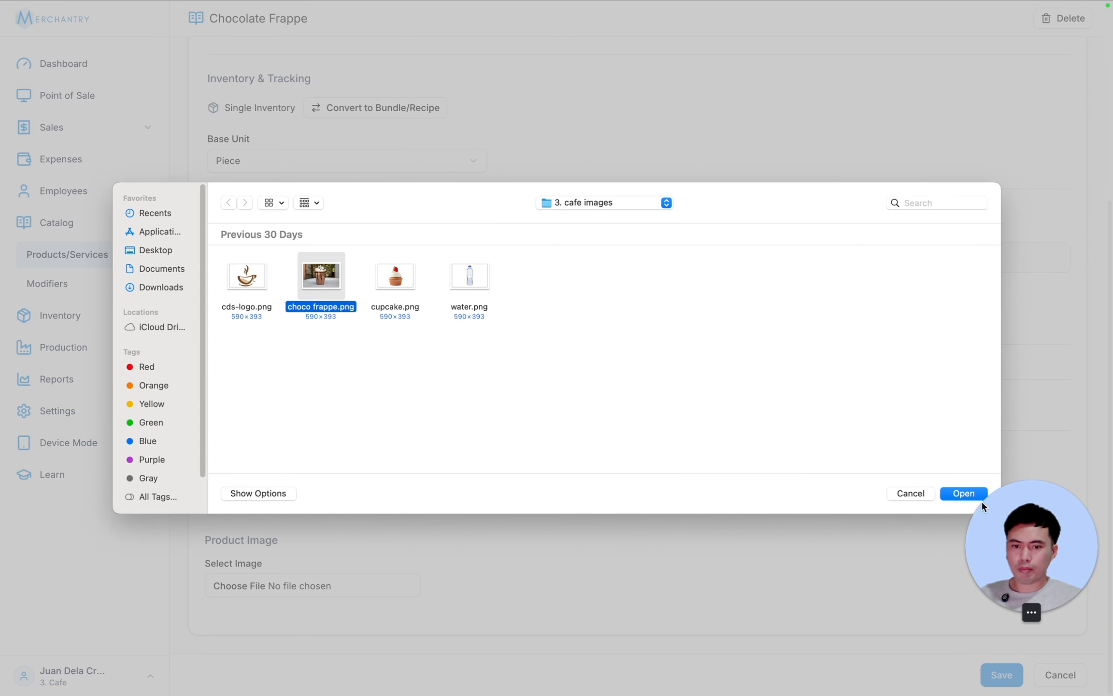
pyautogui.click(957, 494)
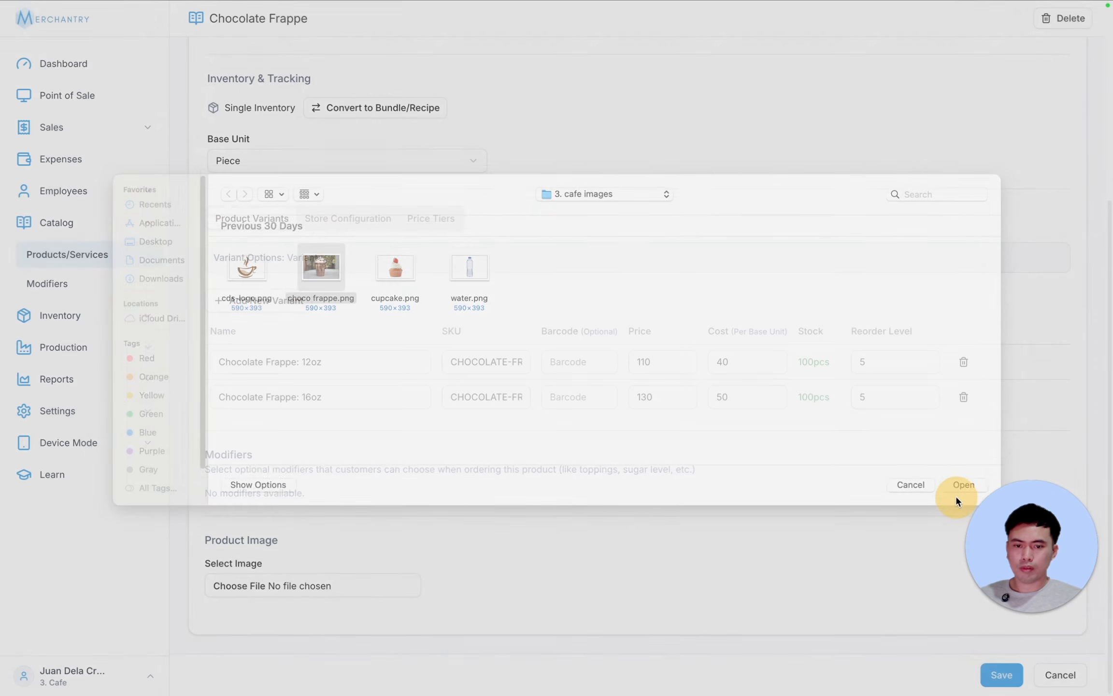
pyautogui.click(1000, 674)
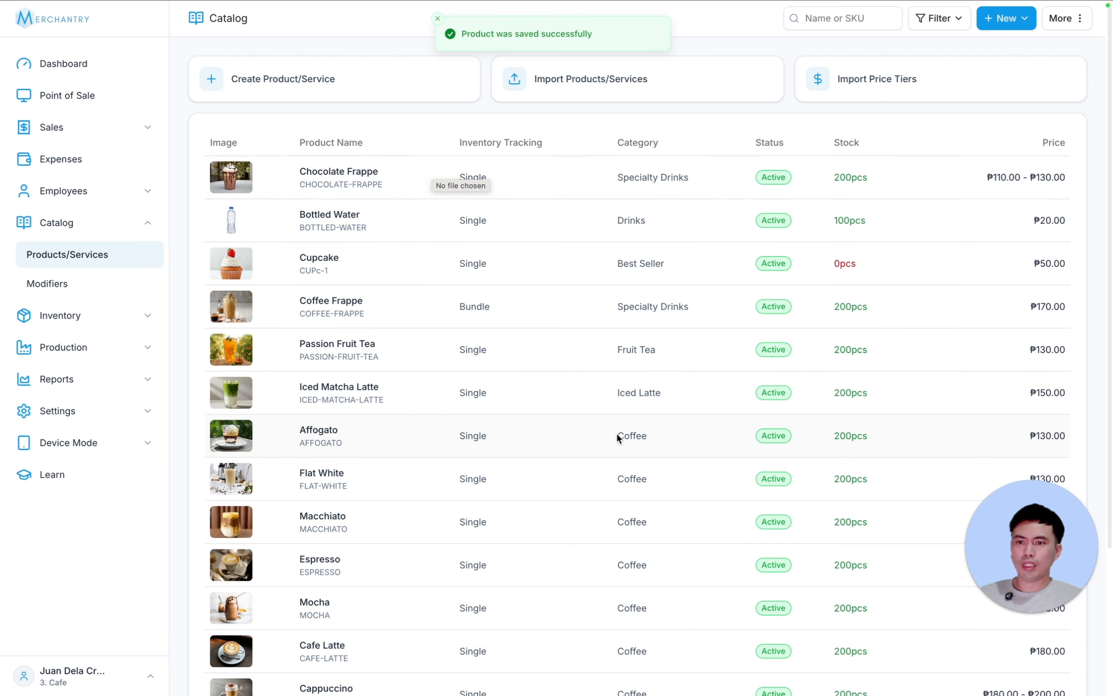
pyautogui.click(270, 121)
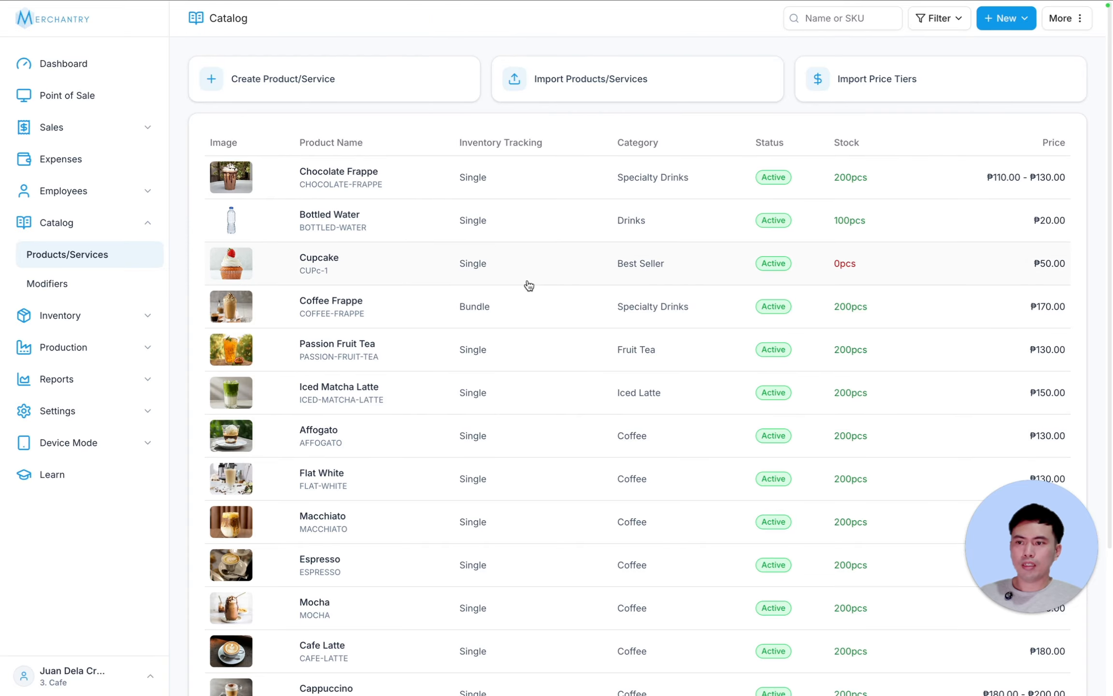
pyautogui.click(490, 188)
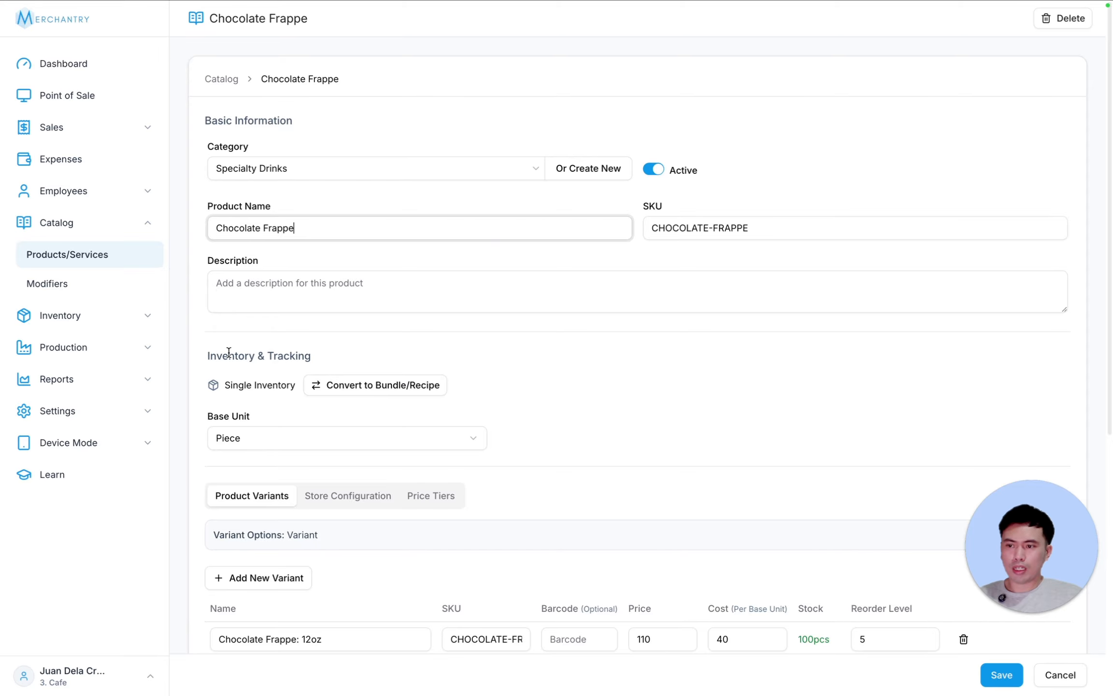
# - Convert Chocolate Frappe to a bundle/recipe and scroll to the empty recipe sections for both sizes
pyautogui.click(412, 385)
pyautogui.scroll(-4, 768, 364)
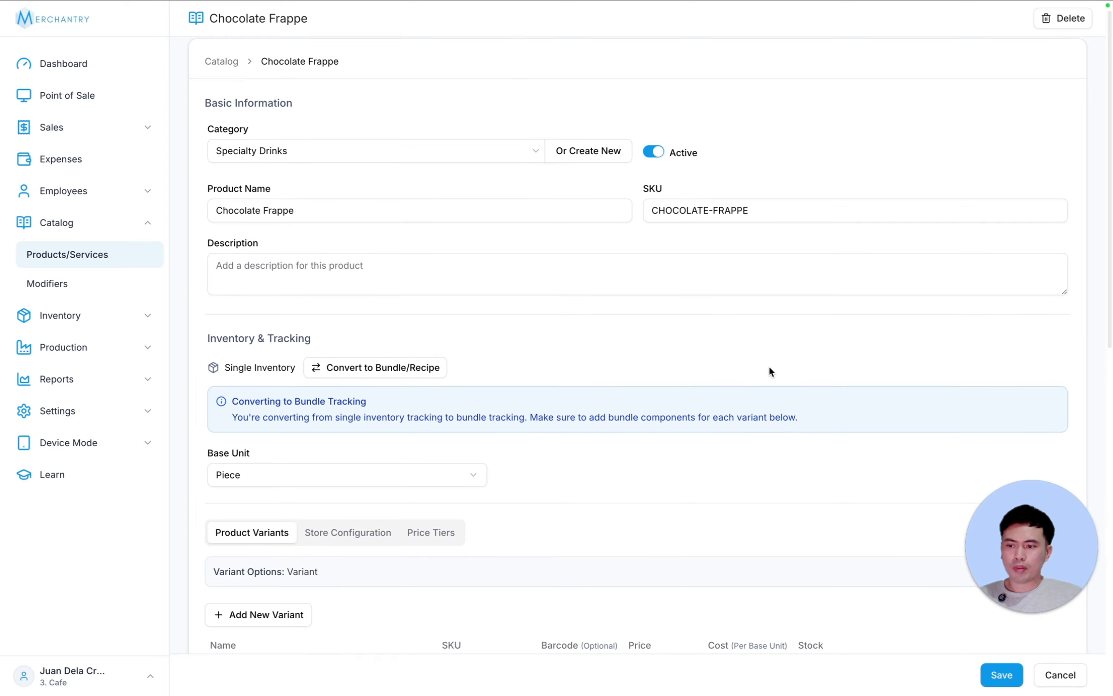
pyautogui.scroll(-5, 769, 370)
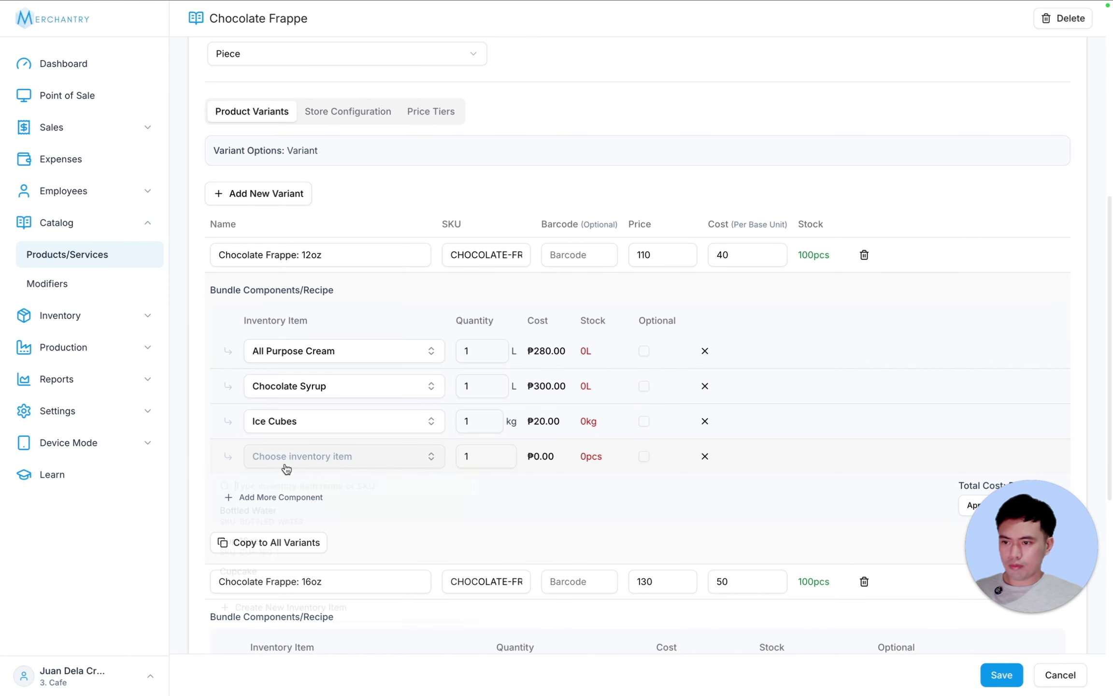
# - Add Straw and Lid as components of the 12oz Chocolate Frappe recipe
pyautogui.click(290, 457)
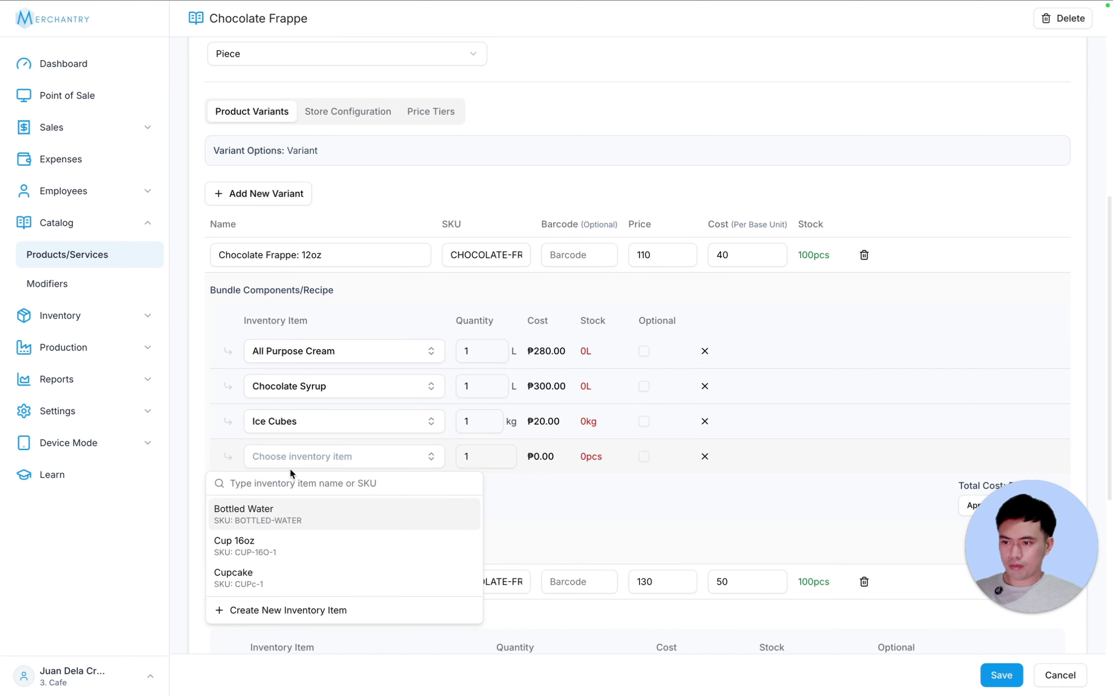
pyautogui.write('straw')
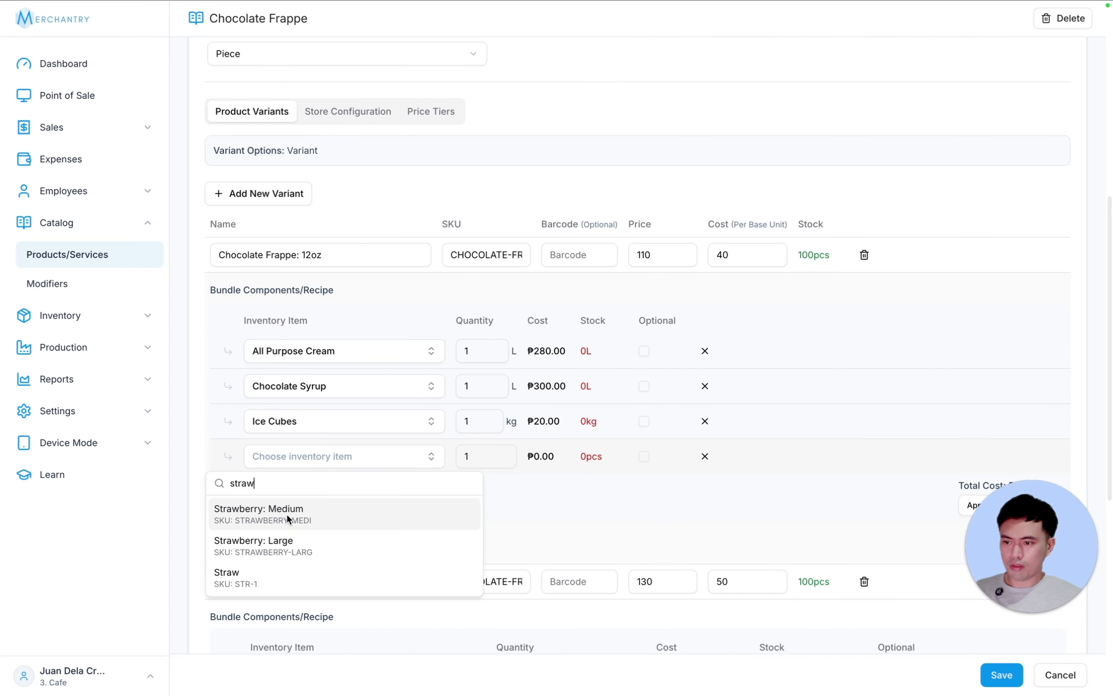
pyautogui.click(286, 573)
pyautogui.click(290, 497)
pyautogui.click(291, 497)
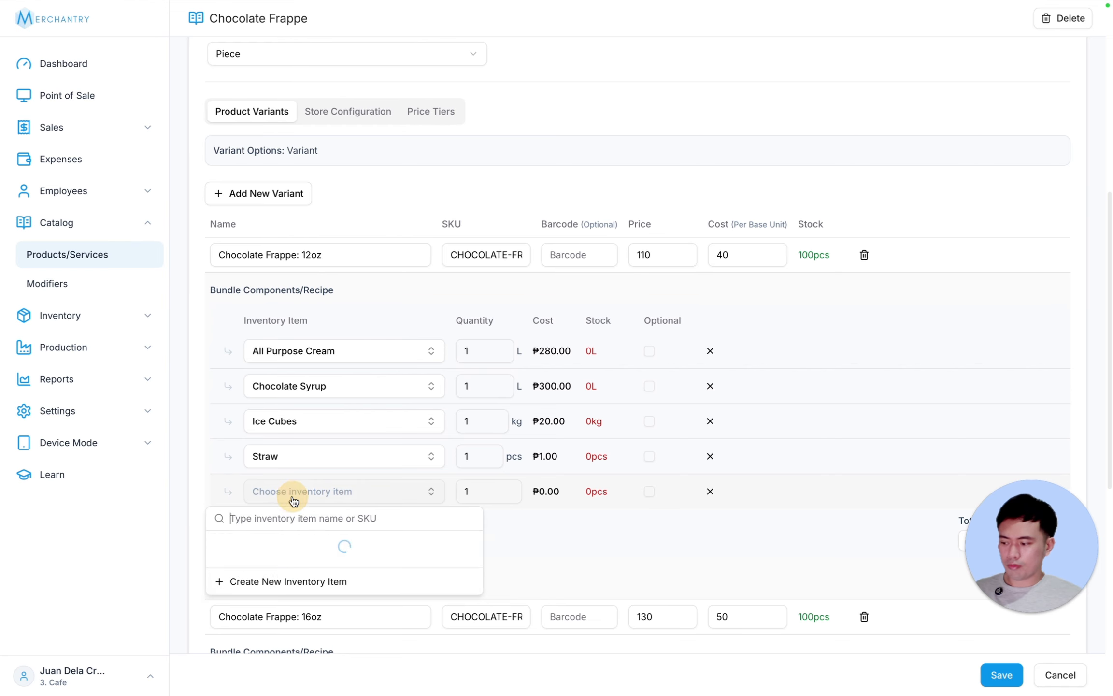
pyautogui.write('lid')
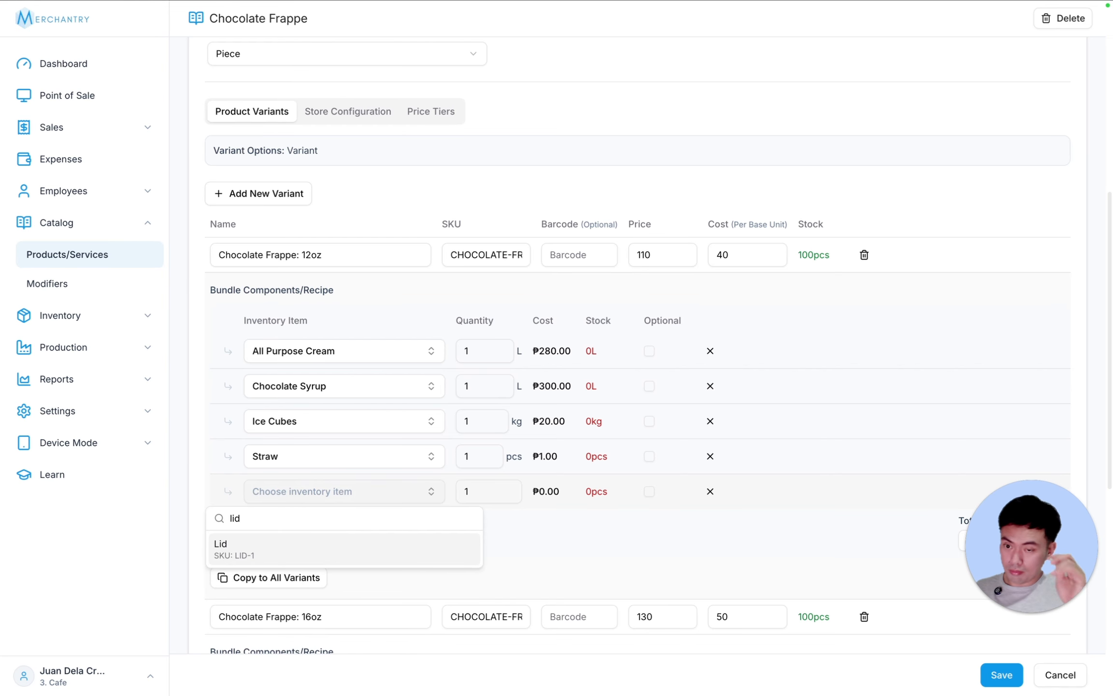
pyautogui.click(321, 529)
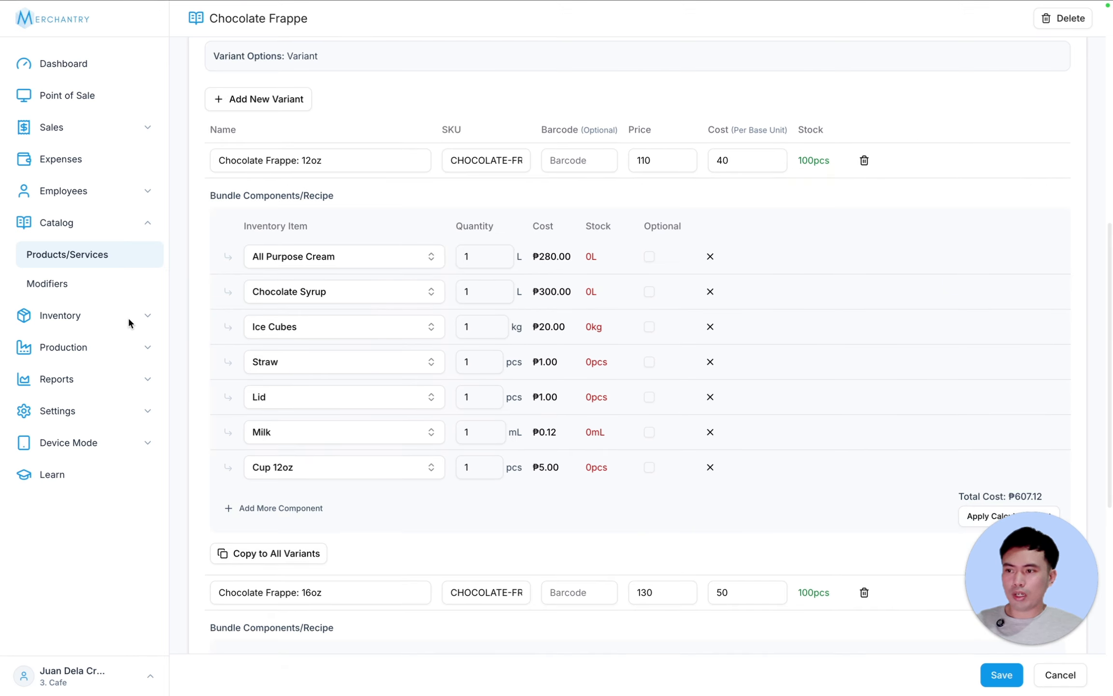
# - Add another 12oz component row, then start and cancel creating a new inventory item
pyautogui.click(77, 315)
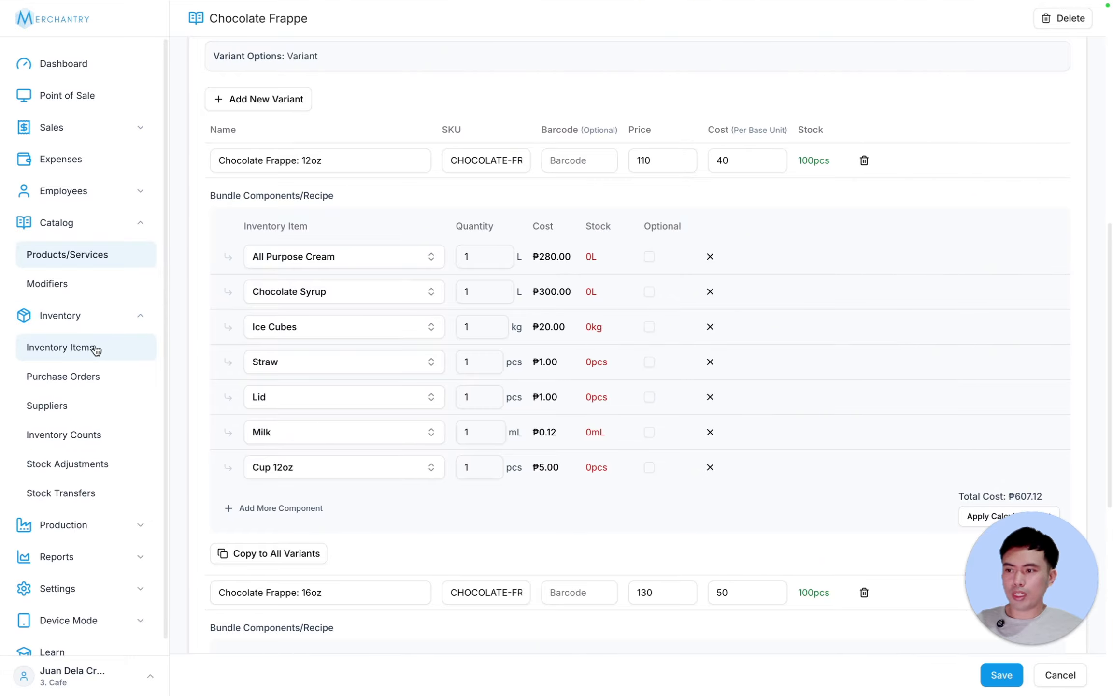
pyautogui.click(141, 318)
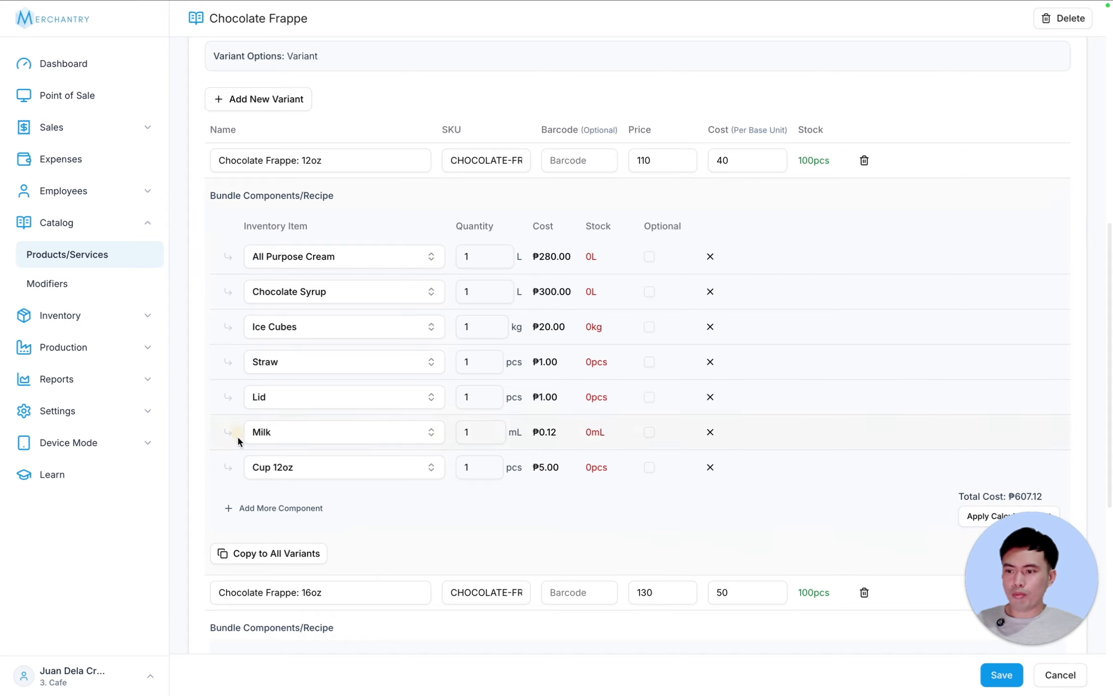
pyautogui.click(296, 508)
pyautogui.click(320, 503)
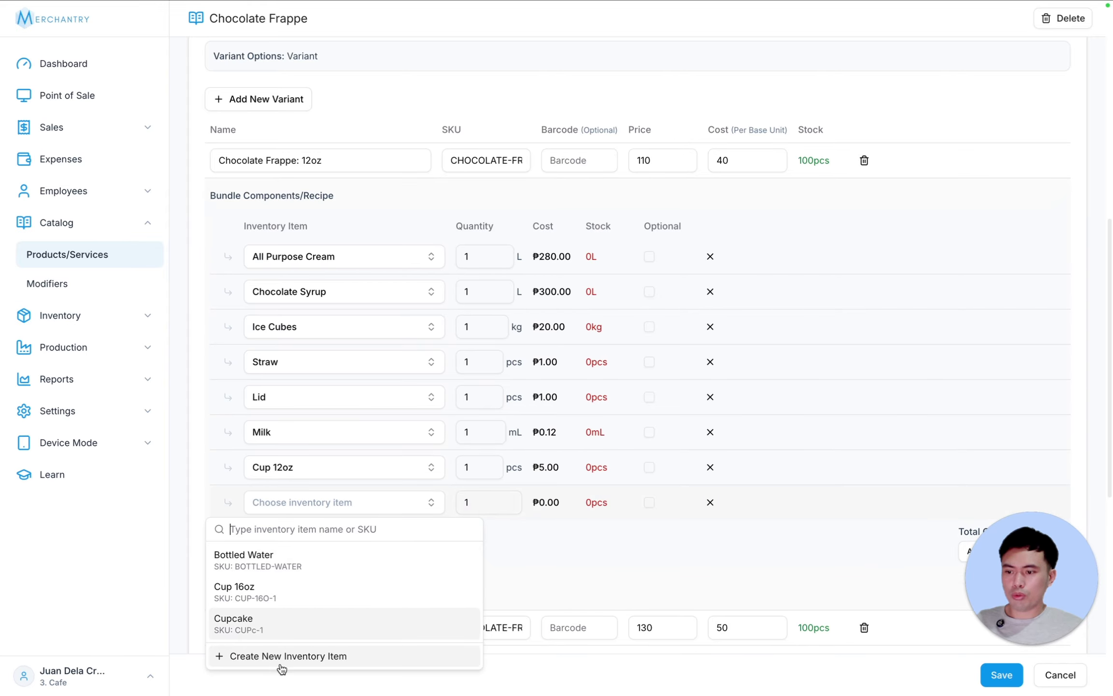
pyautogui.click(282, 657)
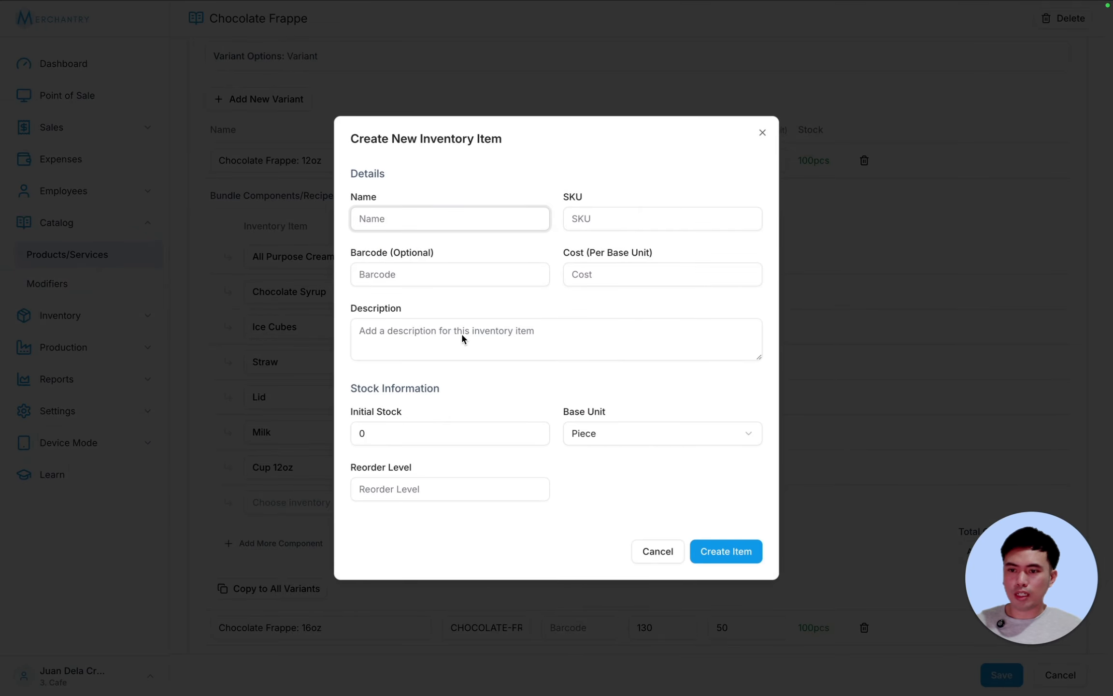
pyautogui.click(660, 558)
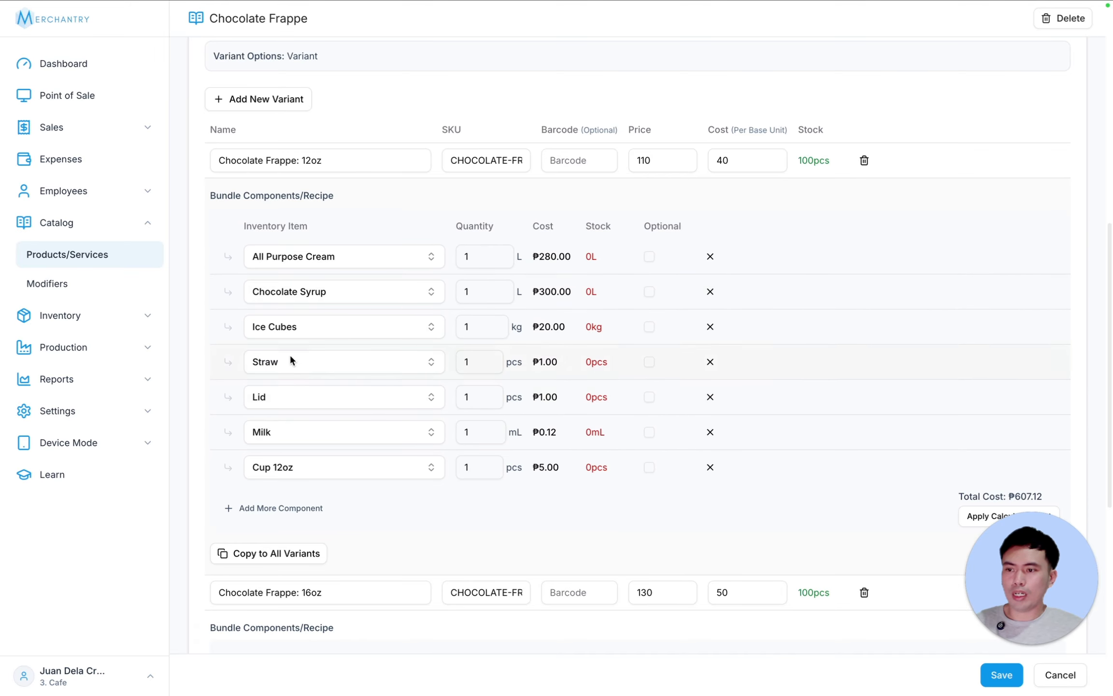
# - Set the 12oz recipe quantities: cream 0.04, chocolate syrup 0.02, ice cubes 0.1, milk 50
pyautogui.scroll(1, 471, 280)
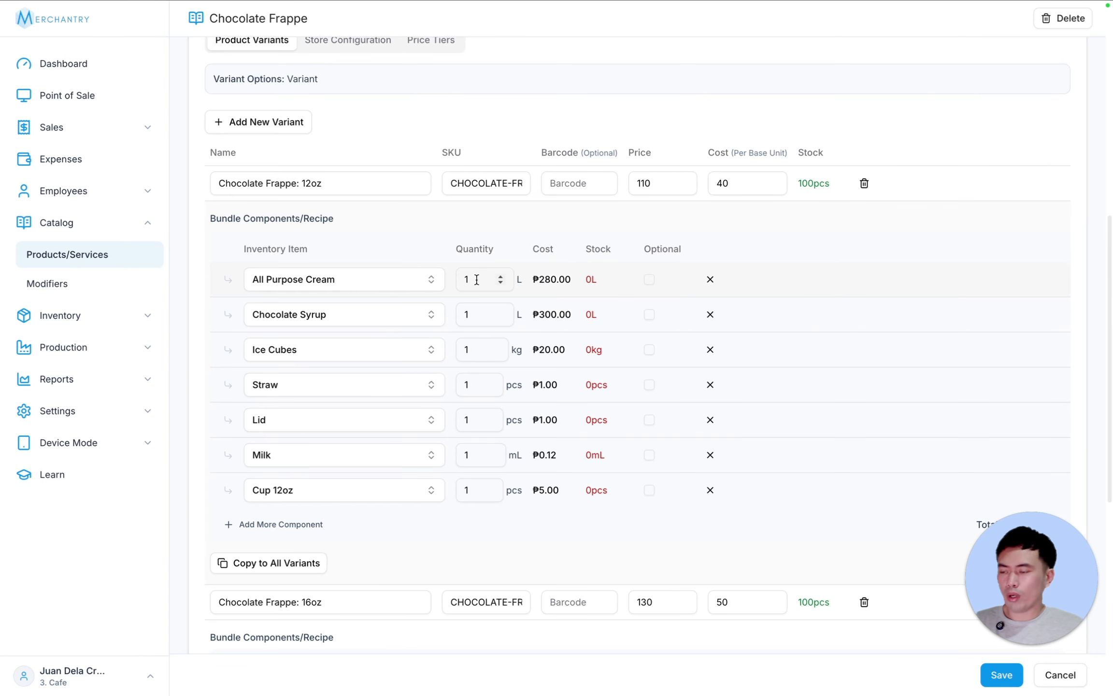
pyautogui.doubleClick(476, 280)
pyautogui.write('0.04')
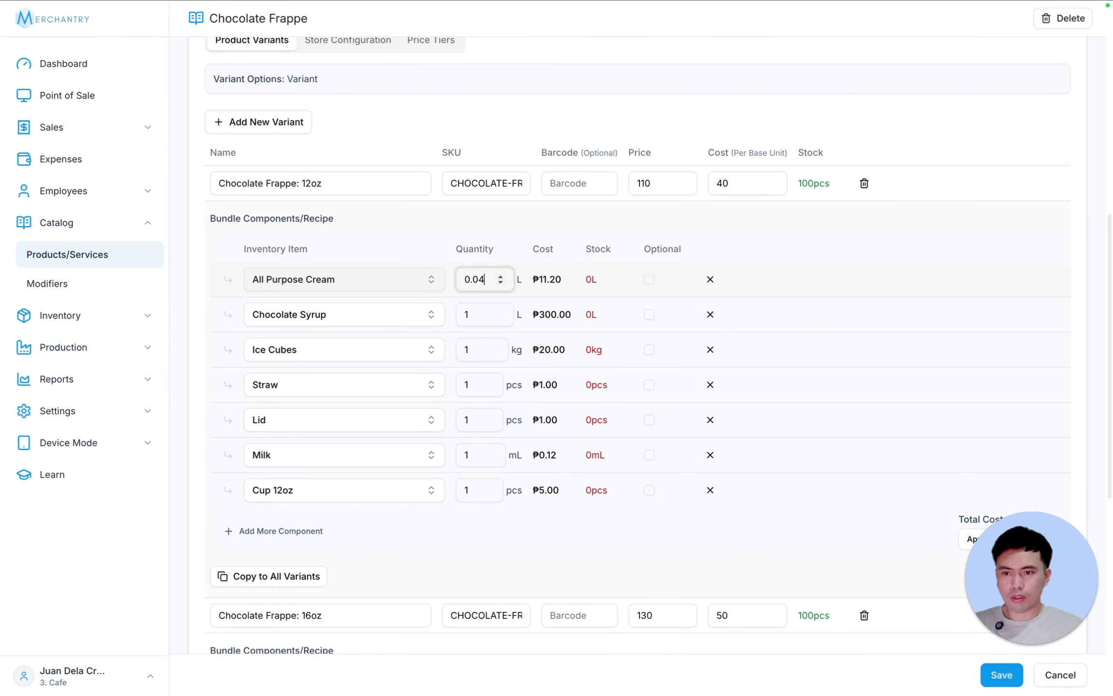
pyautogui.moveTo(473, 315); pyautogui.dragTo(450, 334)
pyautogui.write('0.02')
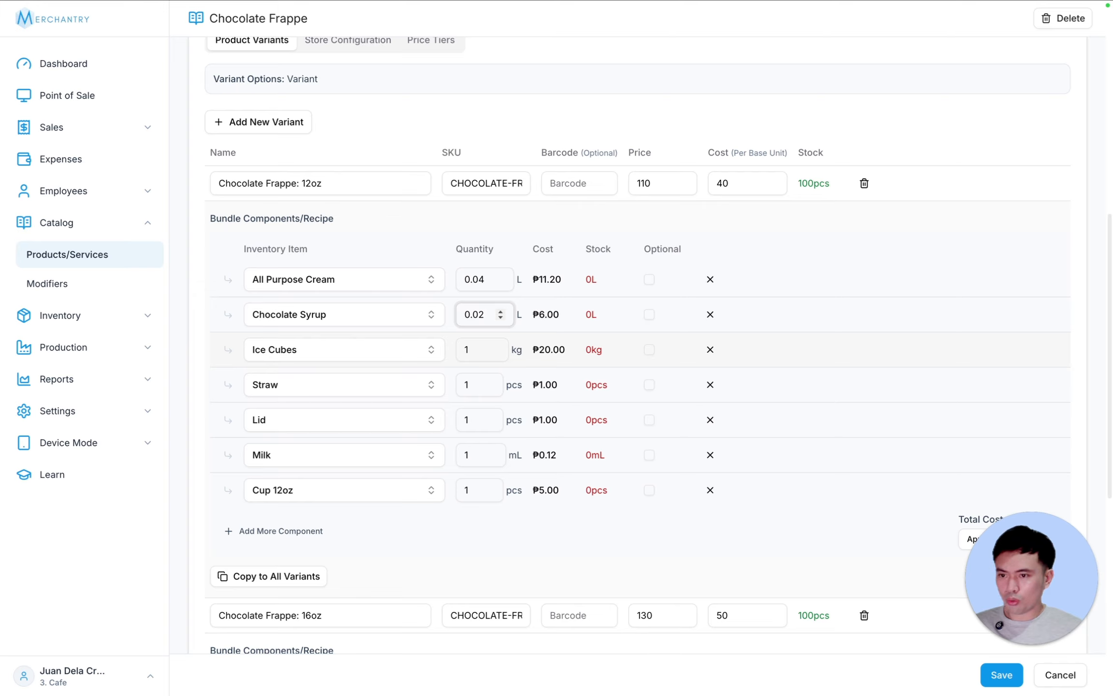
pyautogui.doubleClick(468, 349)
pyautogui.write('0.0')
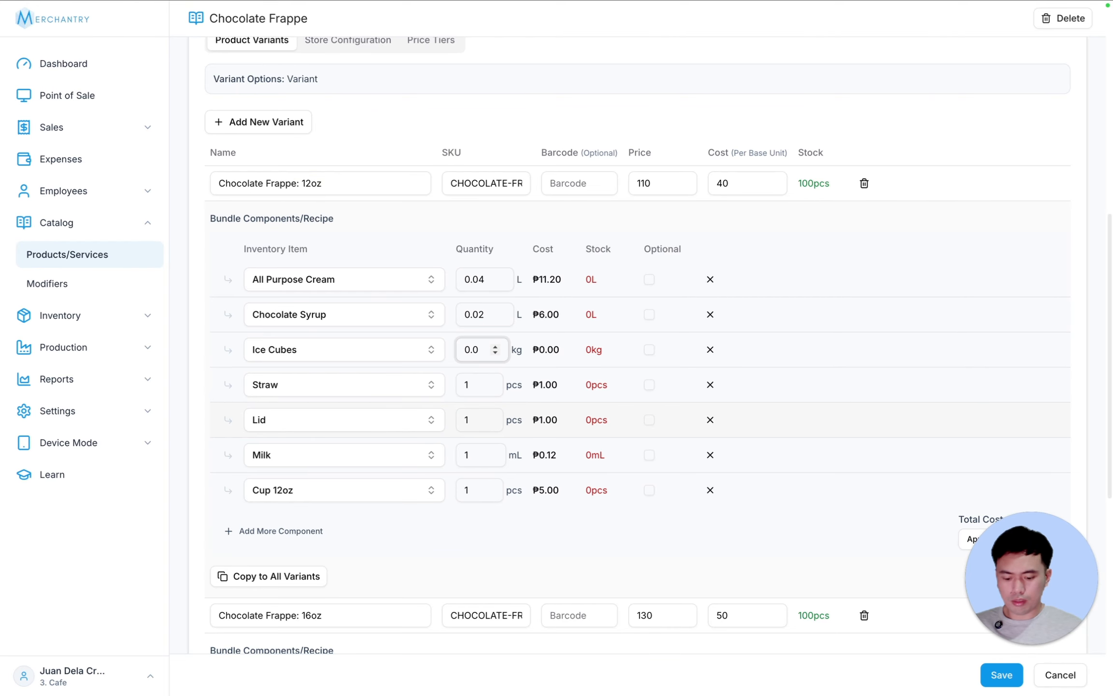
pyautogui.write('1')
pyautogui.doubleClick(466, 455)
pyautogui.write('50')
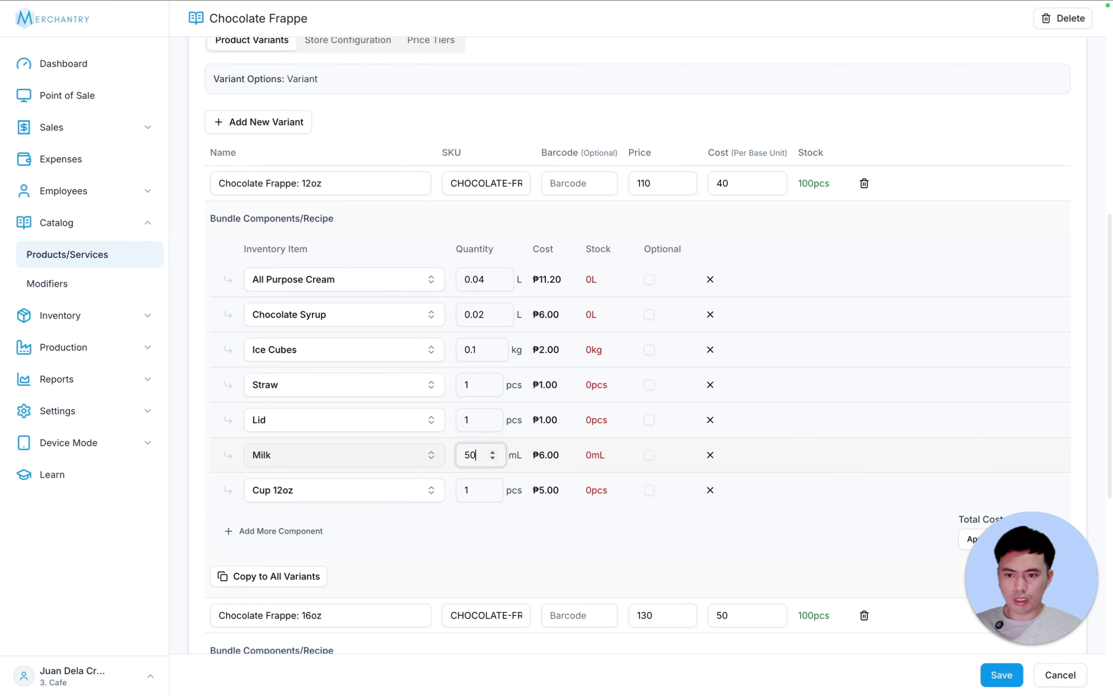
# - Apply the ₱32.20 recipe total as the 12oz Chocolate Frappe cost
pyautogui.scroll(-1, 685, 229)
pyautogui.scroll(-1, 712, 223)
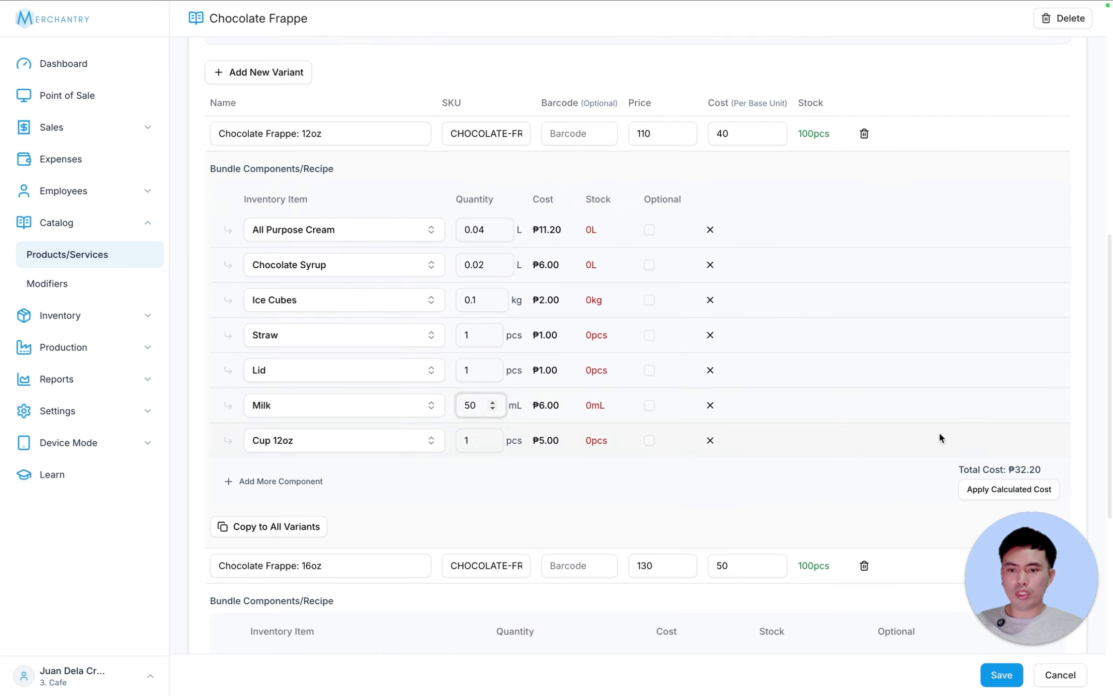
pyautogui.click(995, 489)
pyautogui.scroll(-1, 500, 223)
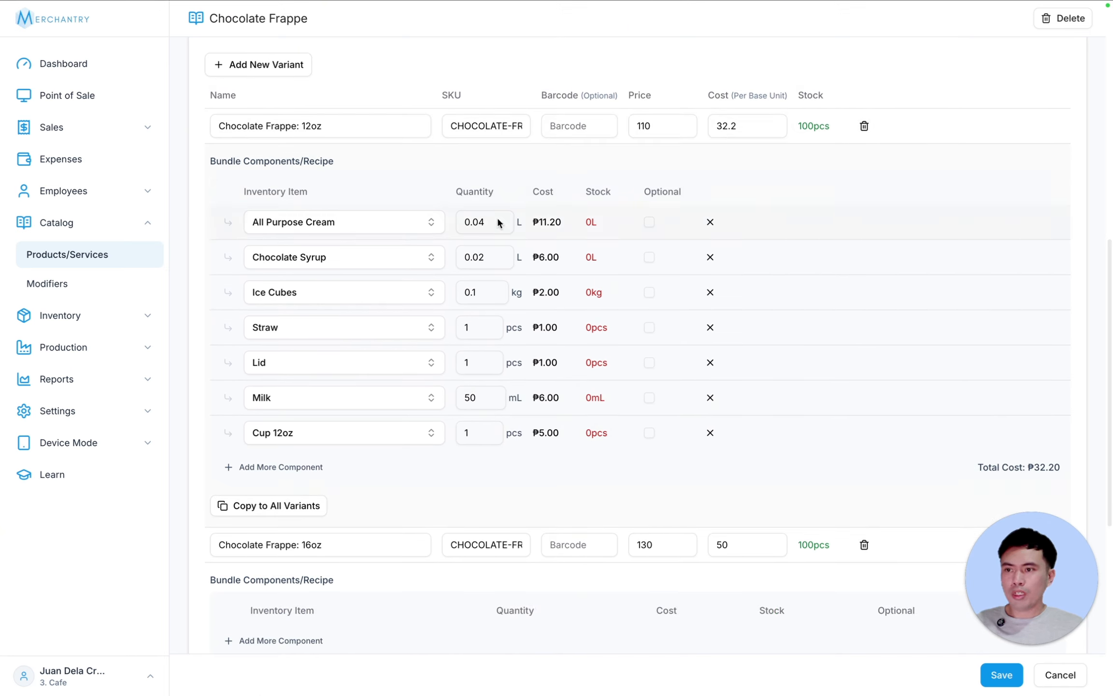
pyautogui.scroll(-4, 394, 385)
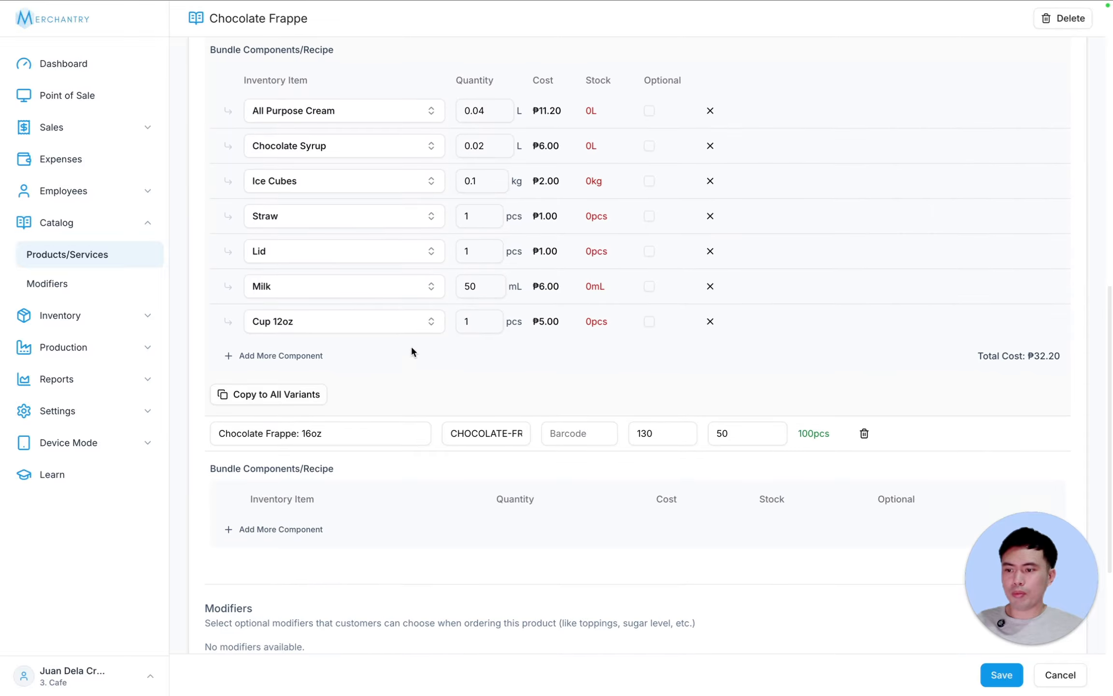
# - Copy the 12oz recipe to the 16oz variant and swap its cup for Cup 16oz
pyautogui.click(290, 395)
pyautogui.scroll(-8, 312, 483)
pyautogui.click(312, 509)
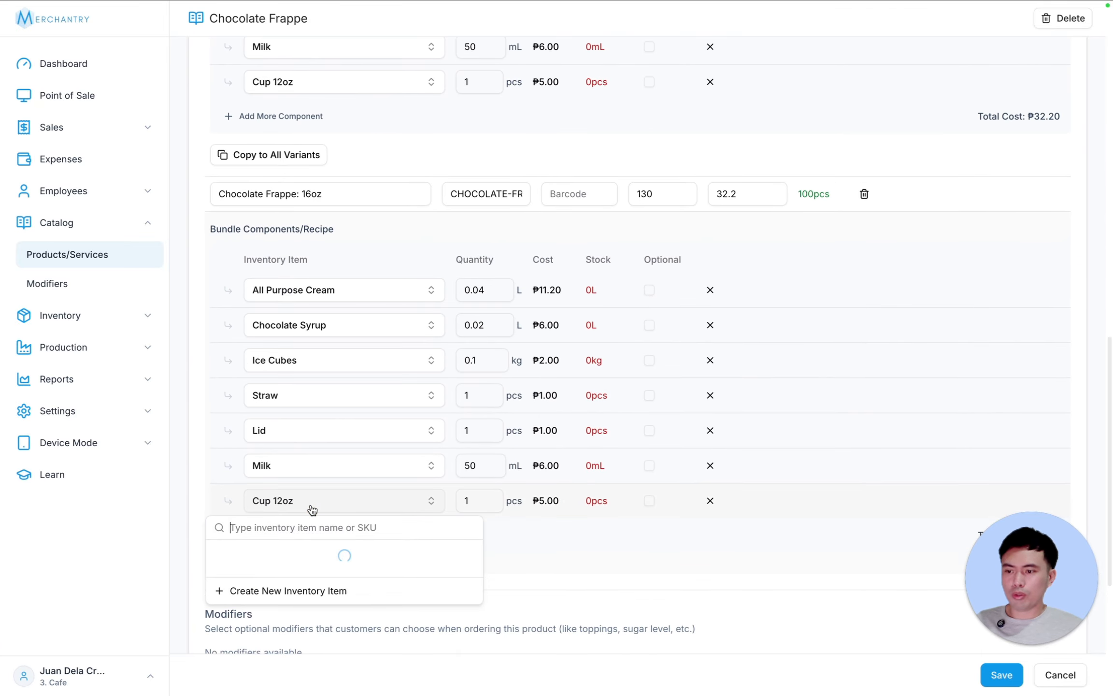
pyautogui.click(298, 584)
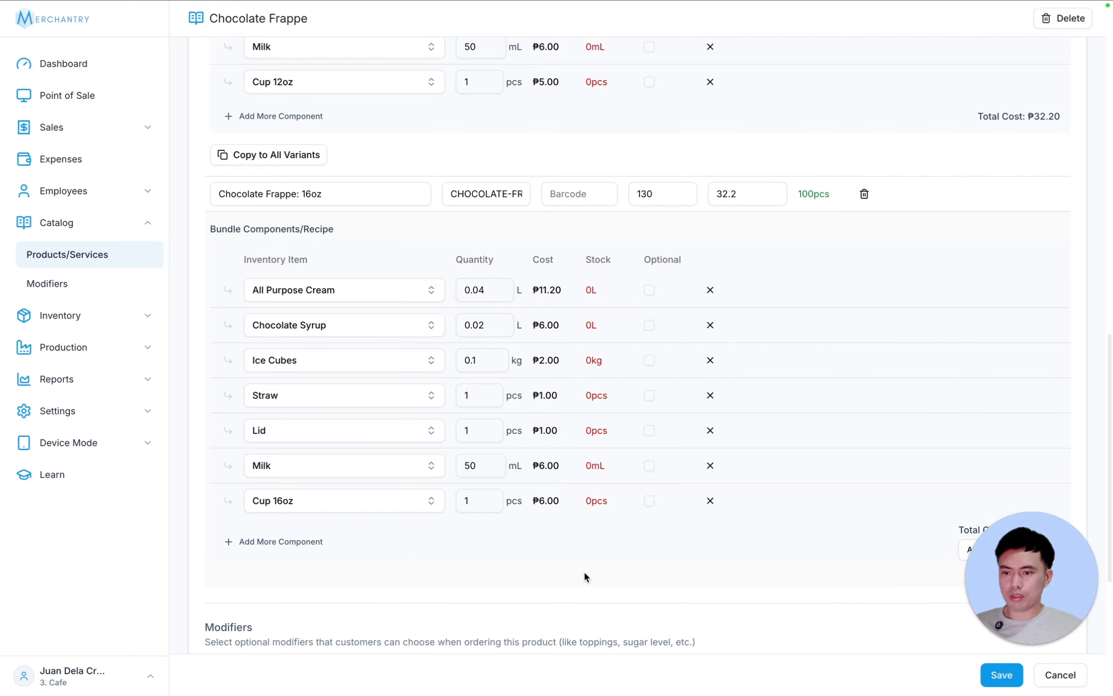
# - Raise the 16oz milk to 70 and ice cubes to 0.2, then apply the calculated cost
pyautogui.doubleClick(480, 462)
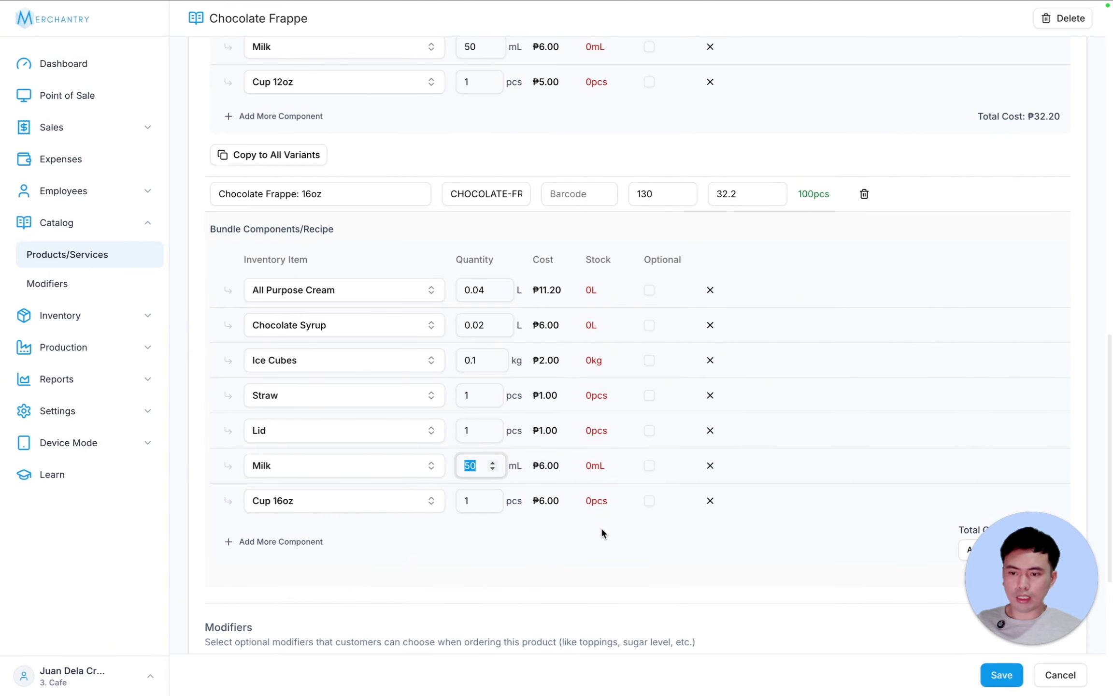
pyautogui.write('70')
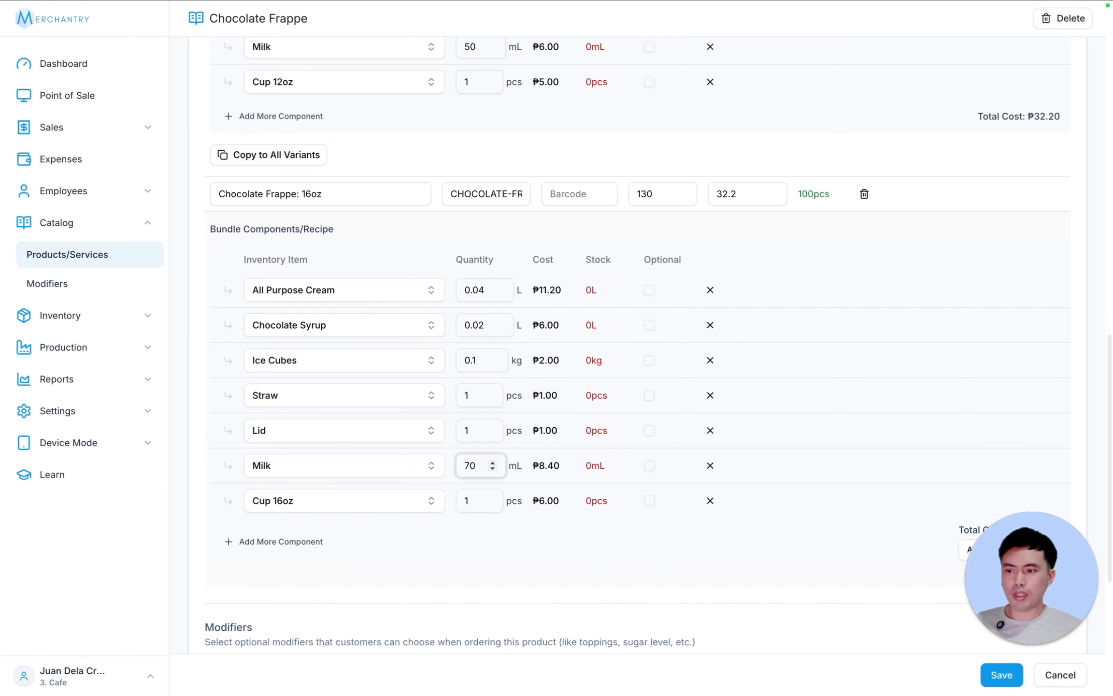
pyautogui.click(479, 360)
pyautogui.press('BackSpace')
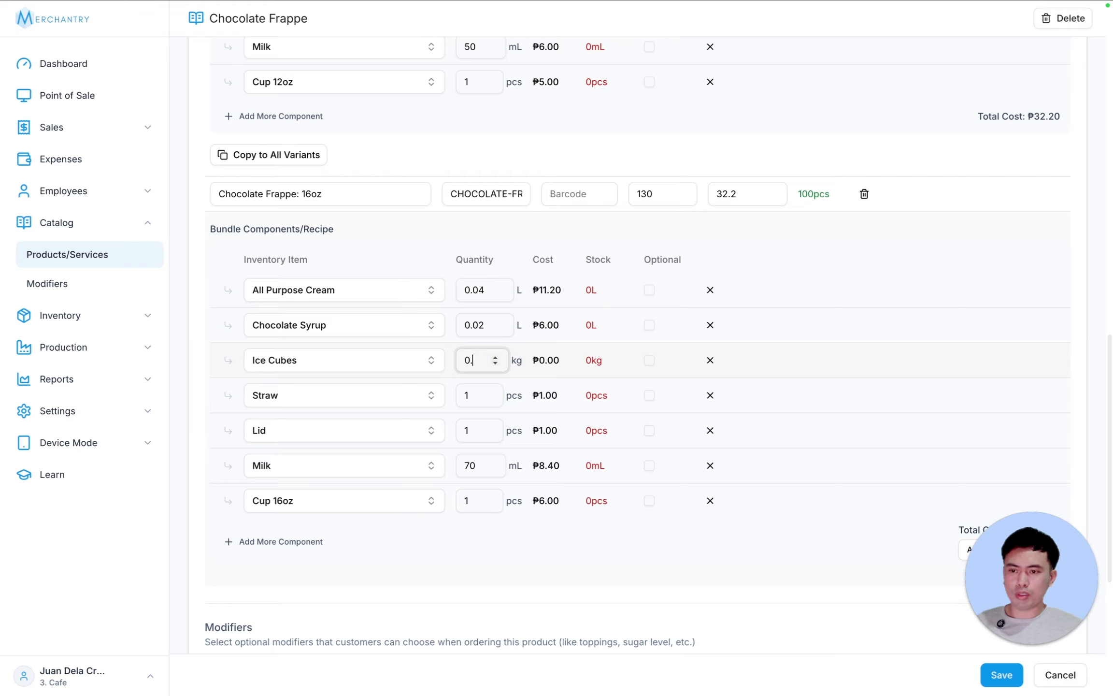
pyautogui.write('2')
pyautogui.moveTo(1025, 556); pyautogui.dragTo(1025, 373)
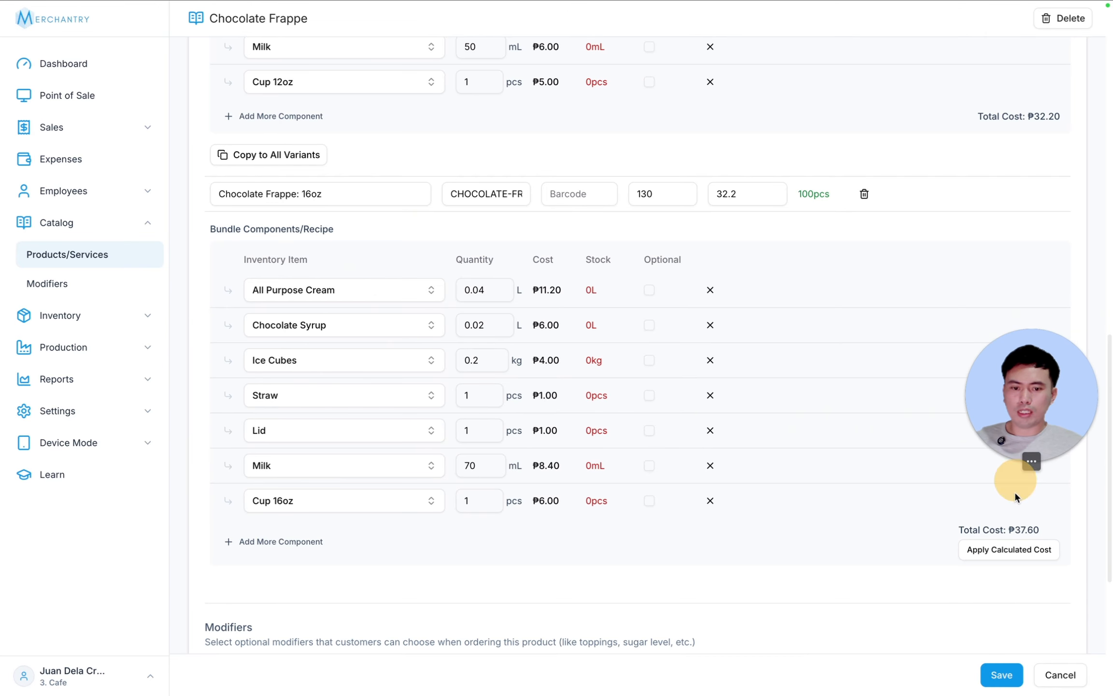
pyautogui.click(1017, 551)
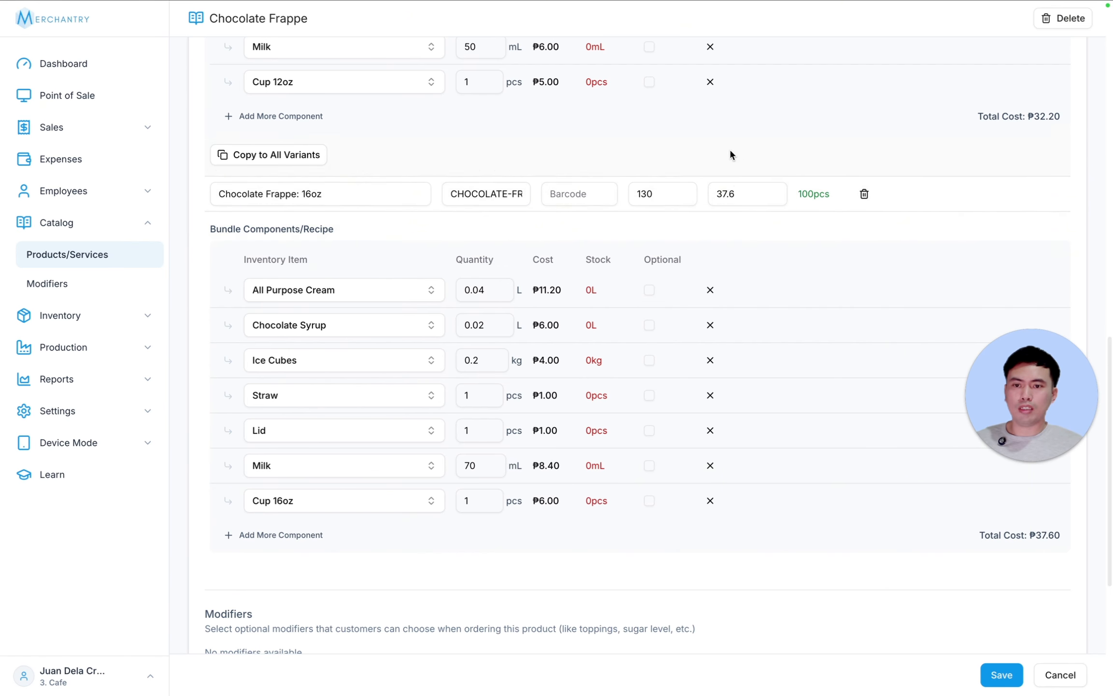
# - Raise 16oz syrup to 0.03 and cream to 0.05, apply the 43.4 cost, and save Chocolate Frappe
pyautogui.click(485, 323)
pyautogui.press('BackSpace')
pyautogui.write('3')
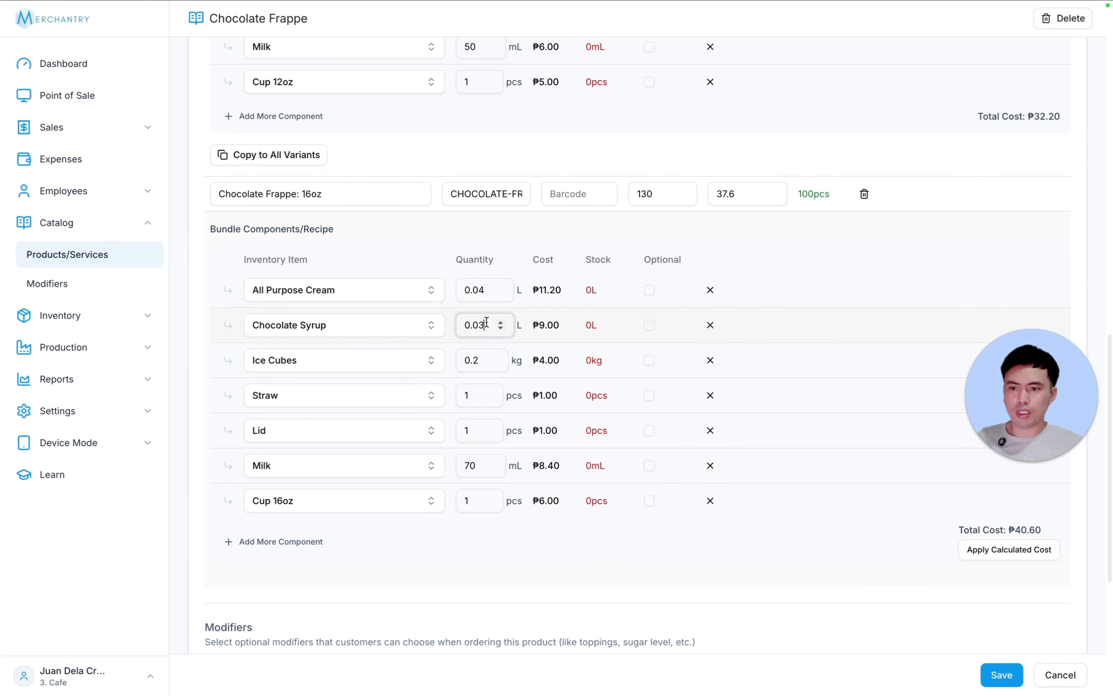
pyautogui.click(486, 288)
pyautogui.press('BackSpace')
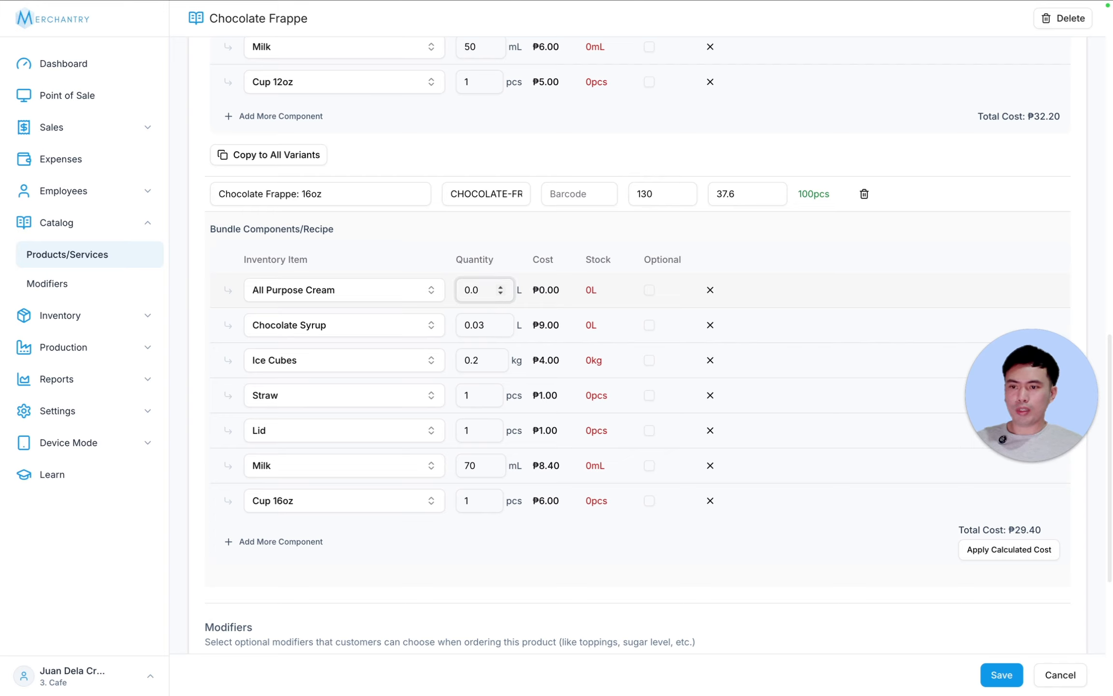
pyautogui.write('5')
pyautogui.click(994, 545)
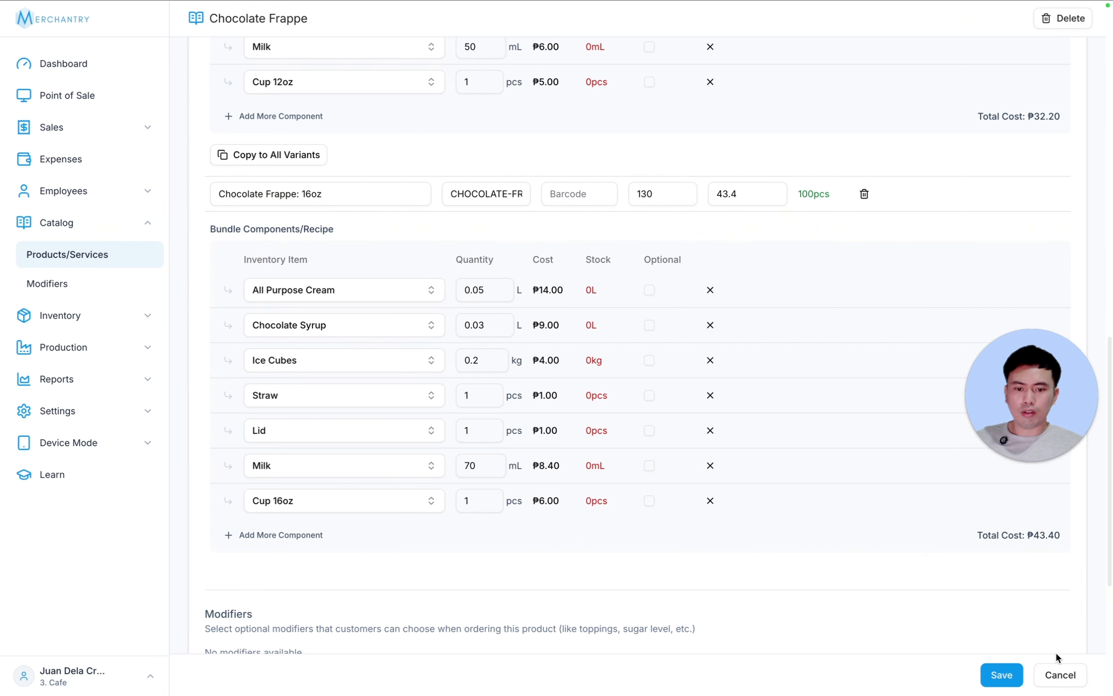
pyautogui.scroll(-5, 951, 609)
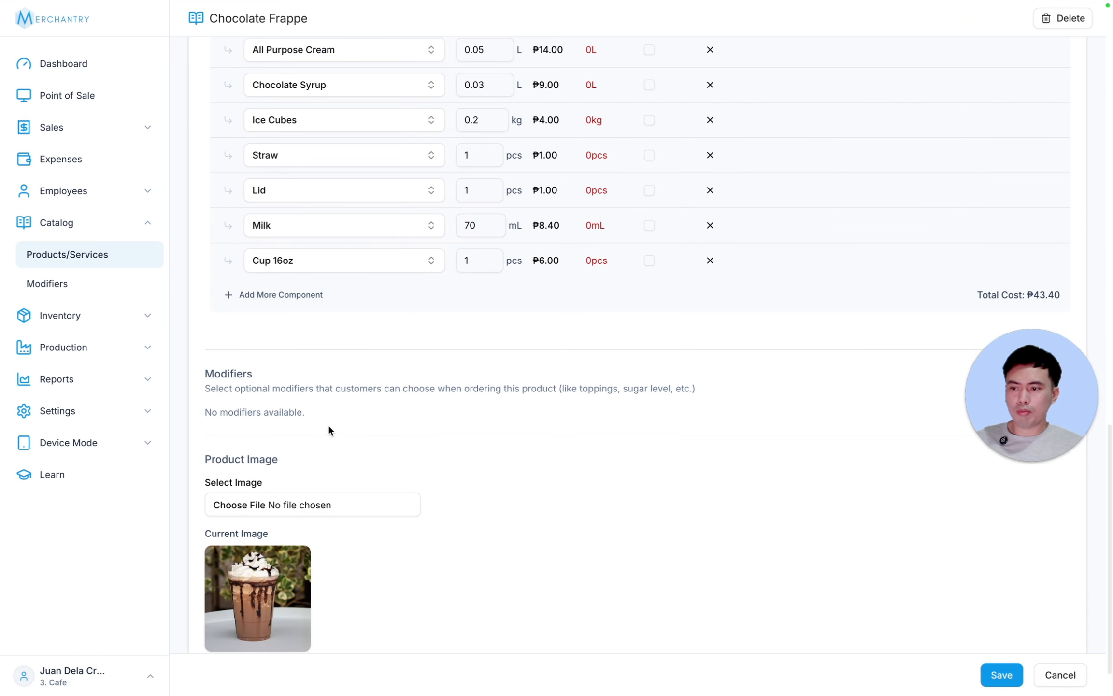
pyautogui.scroll(4, 735, 553)
pyautogui.scroll(-4, 822, 551)
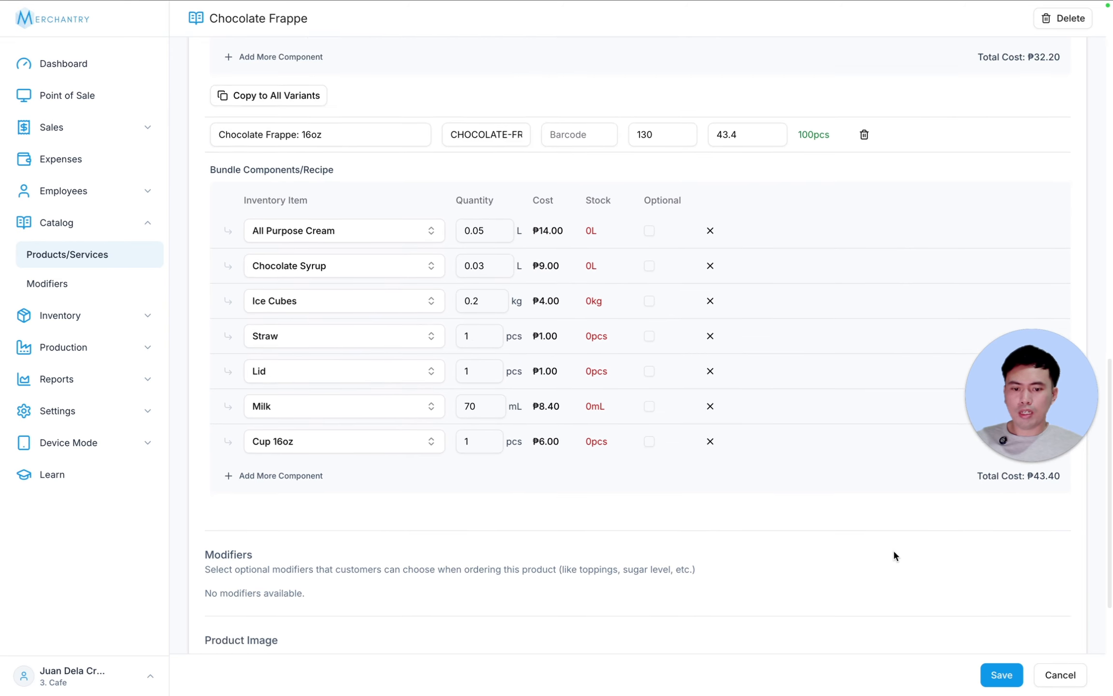
pyautogui.click(1007, 679)
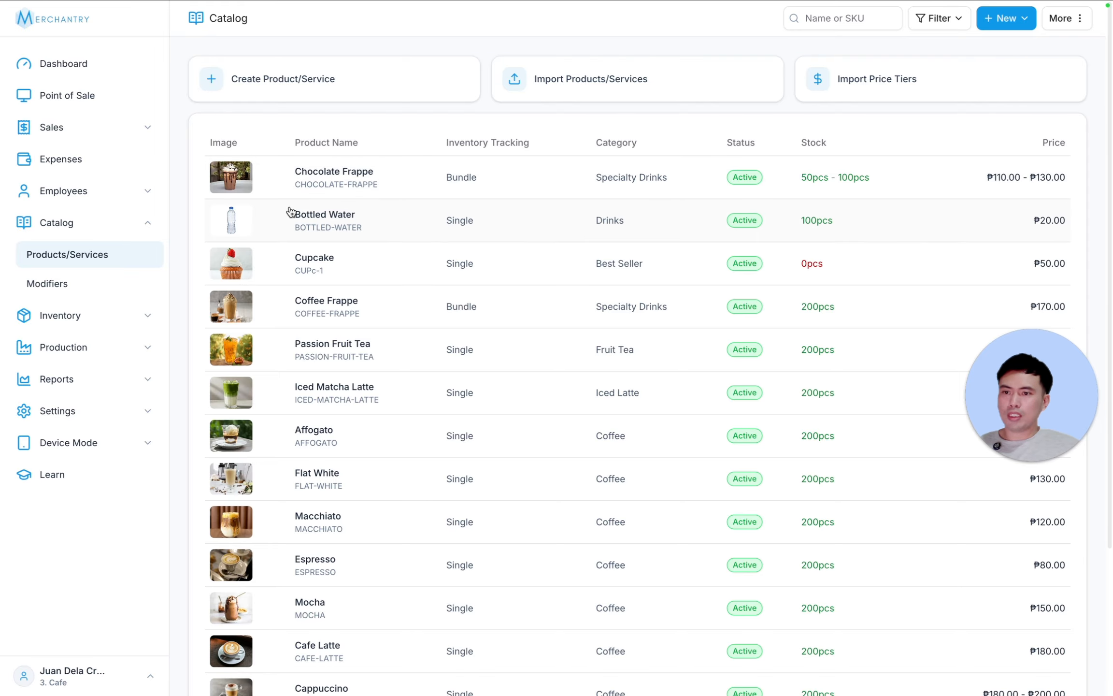
# - Create a new modifier named Additional Syrup that allows a single selection
pyautogui.click(47, 283)
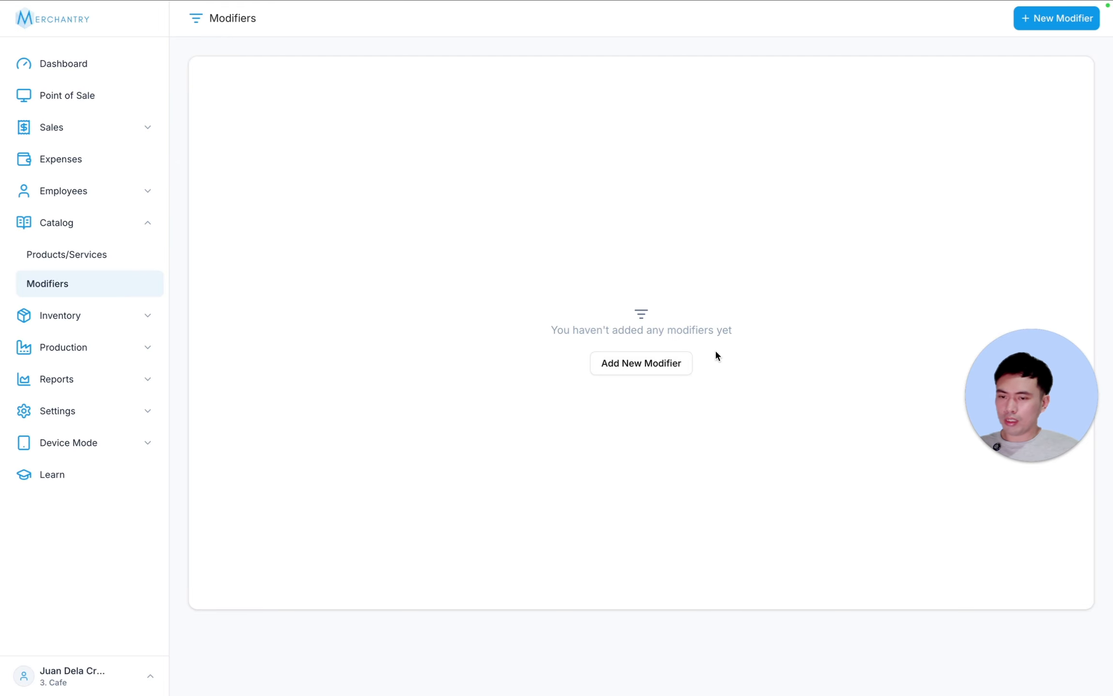
pyautogui.click(676, 364)
pyautogui.write('Additiona')
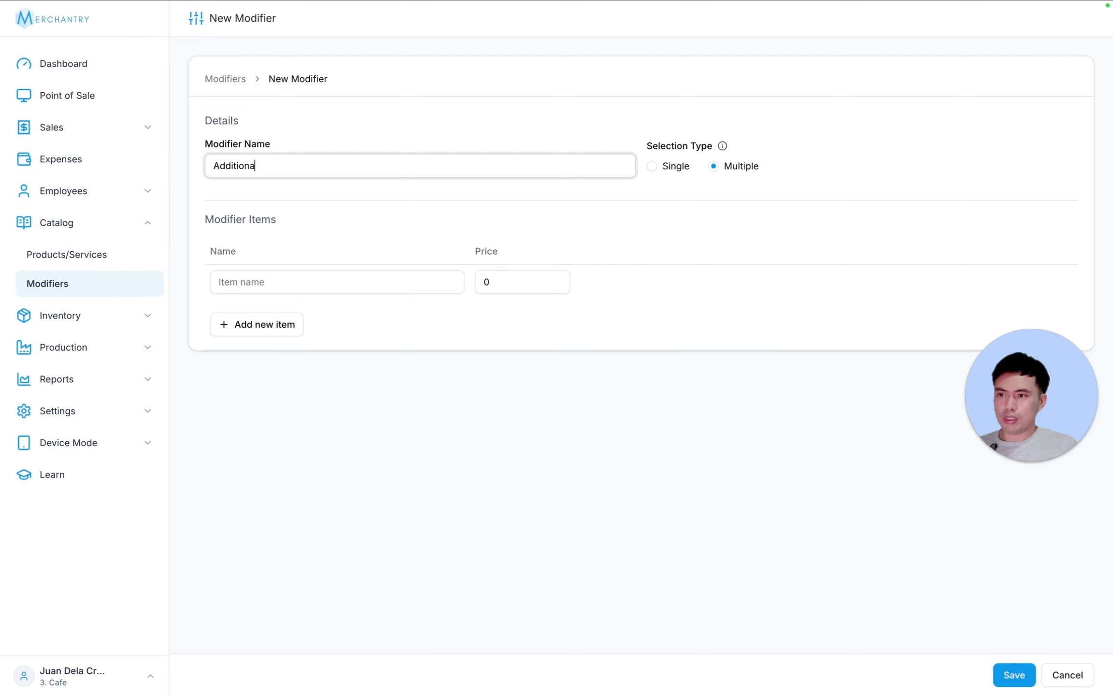
pyautogui.write('l Syrup')
pyautogui.click(660, 166)
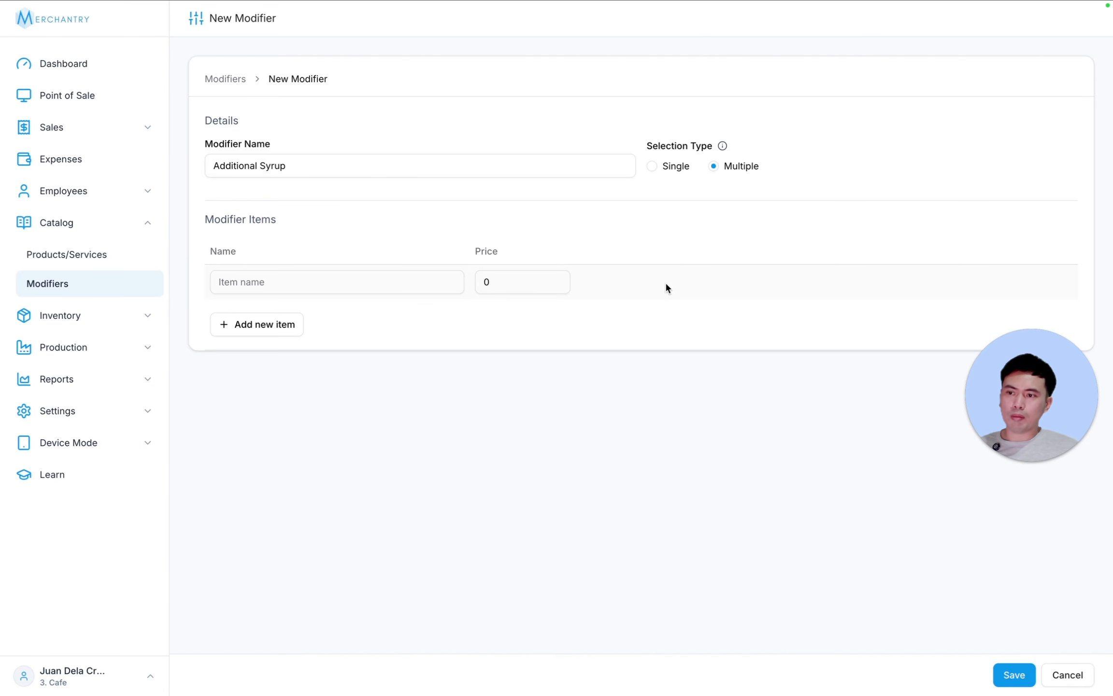
pyautogui.click(653, 166)
# - Add Chocolate, Strawberry and Vanilla items priced 15 each and save the modifier
pyautogui.click(300, 281)
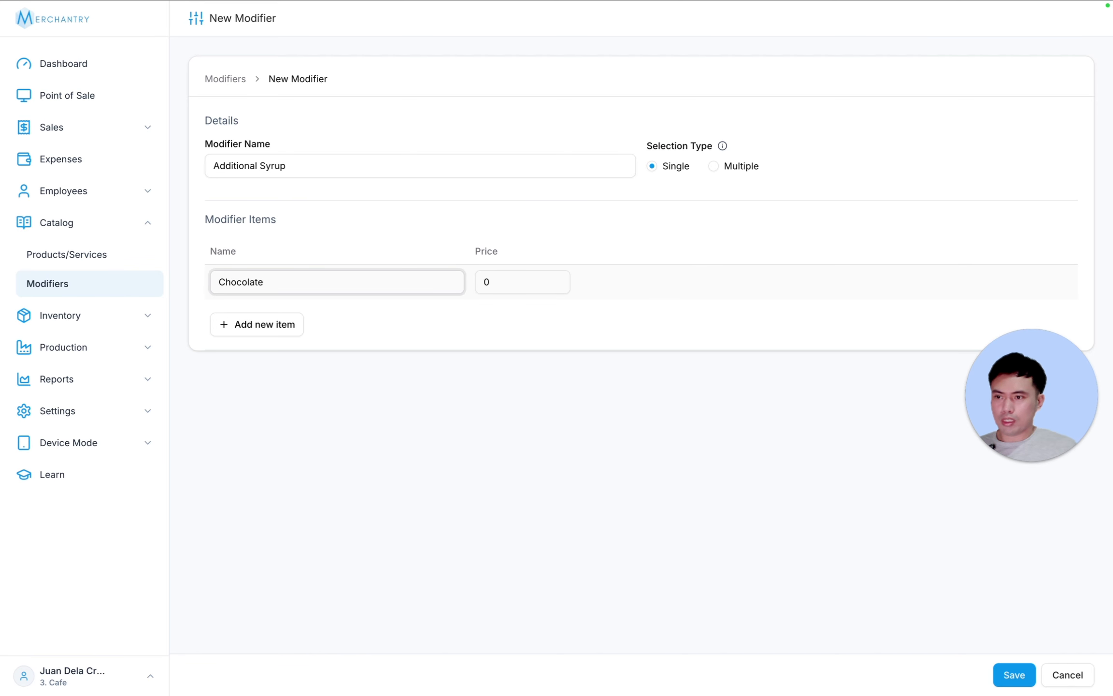
pyautogui.click(256, 324)
pyautogui.write('Strawberry')
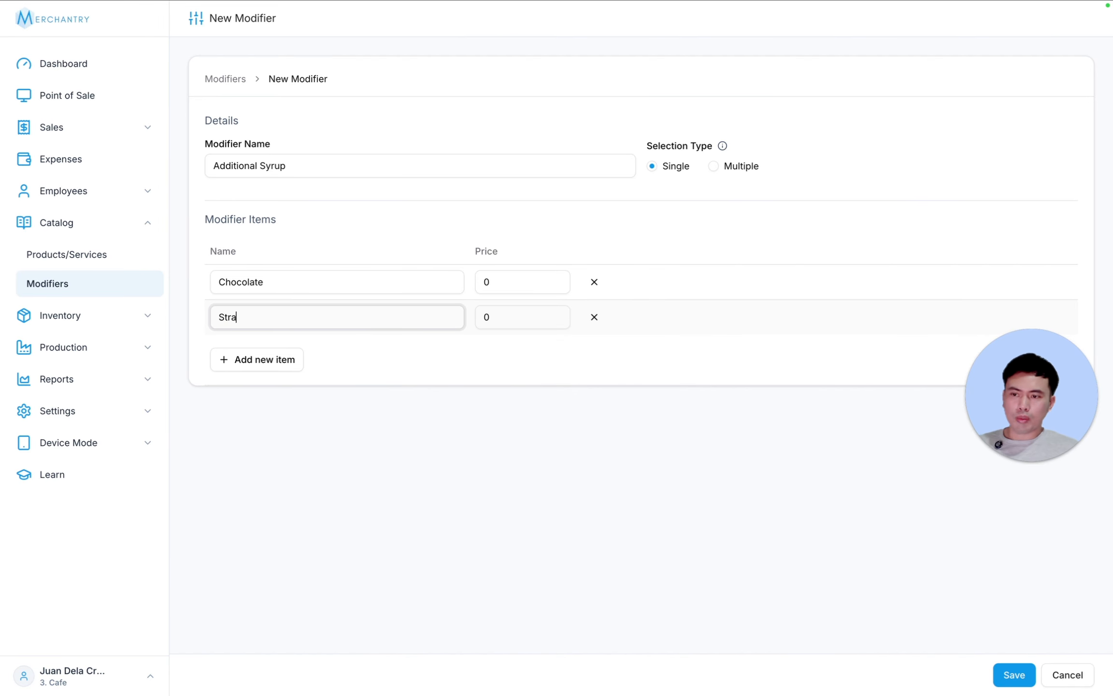
pyautogui.click(285, 359)
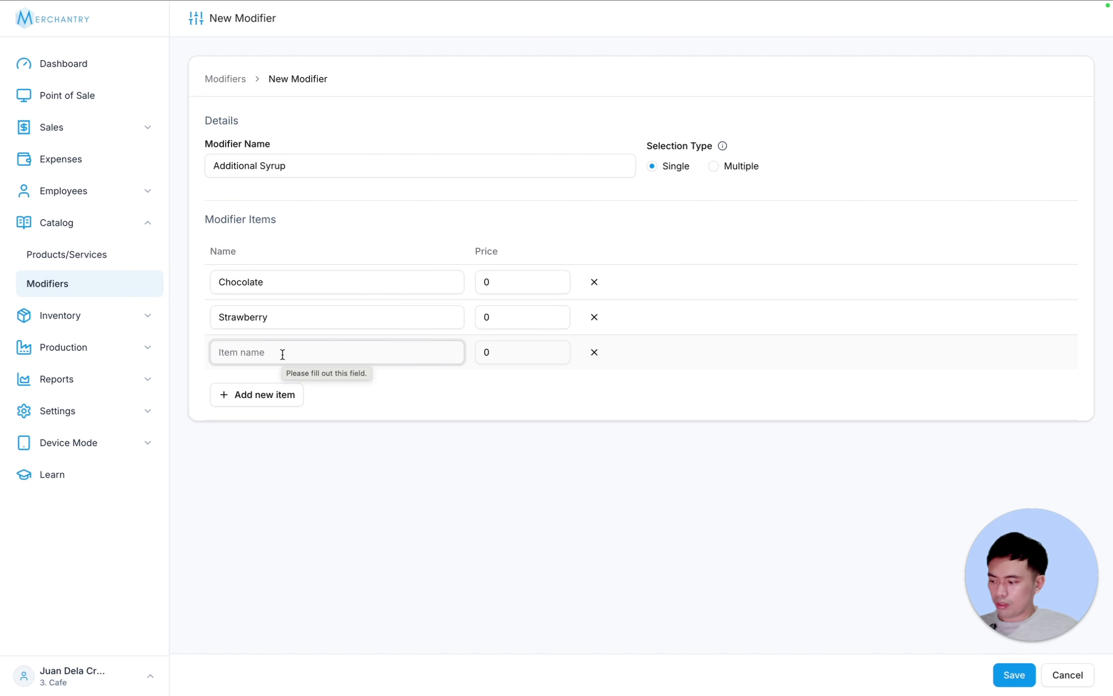
pyautogui.write('Vanilla')
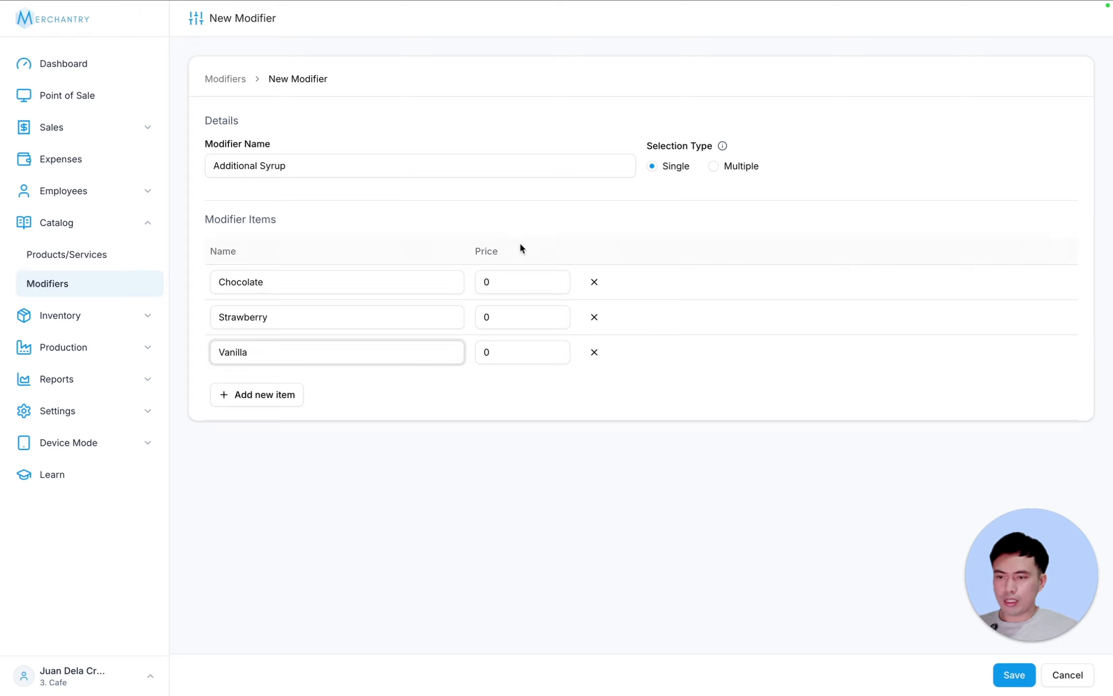
pyautogui.moveTo(512, 279); pyautogui.dragTo(451, 352)
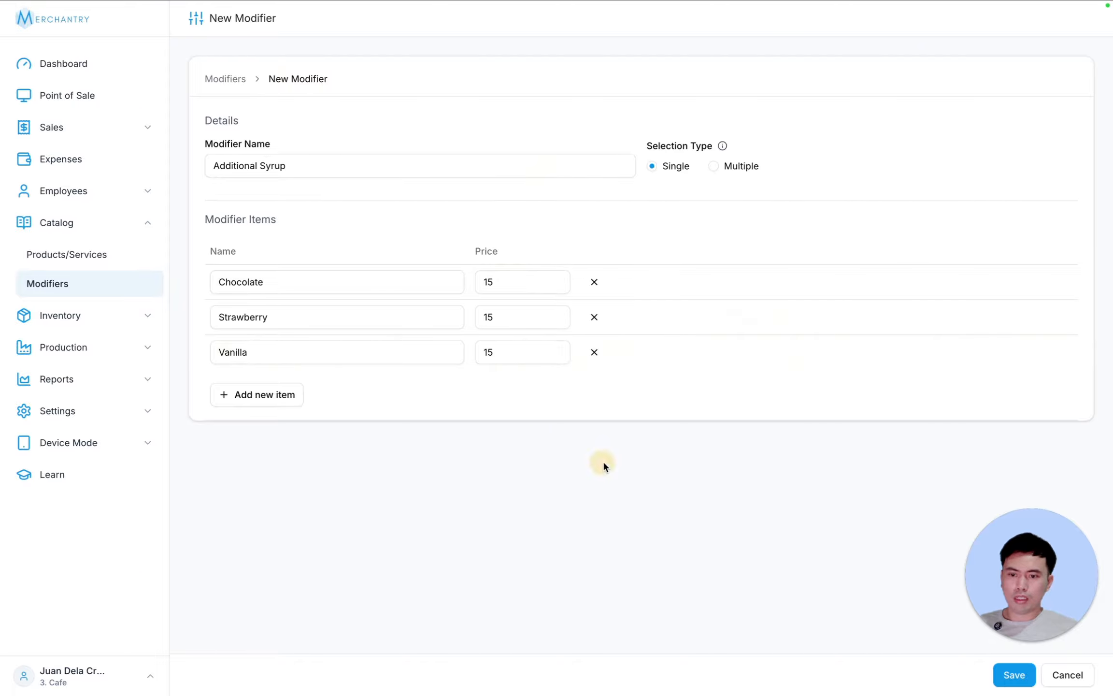
pyautogui.click(1015, 675)
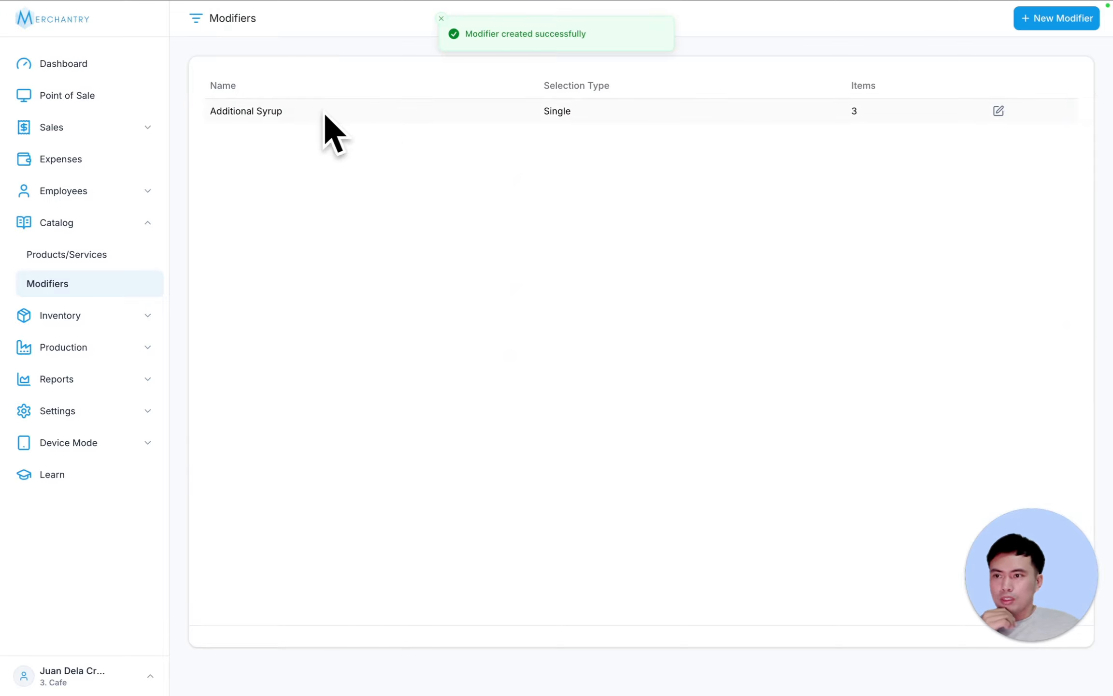
# - Tick Additional Syrup in Chocolate Frappe's modifiers, save, and return to Point of Sale
pyautogui.click(91, 254)
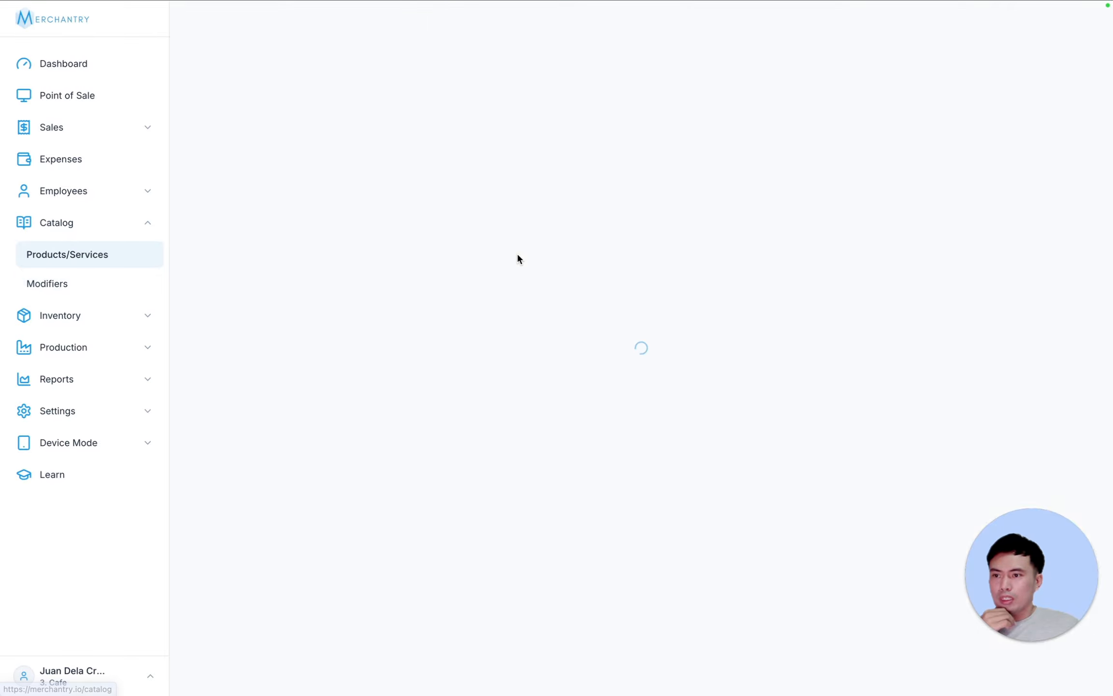
pyautogui.click(355, 178)
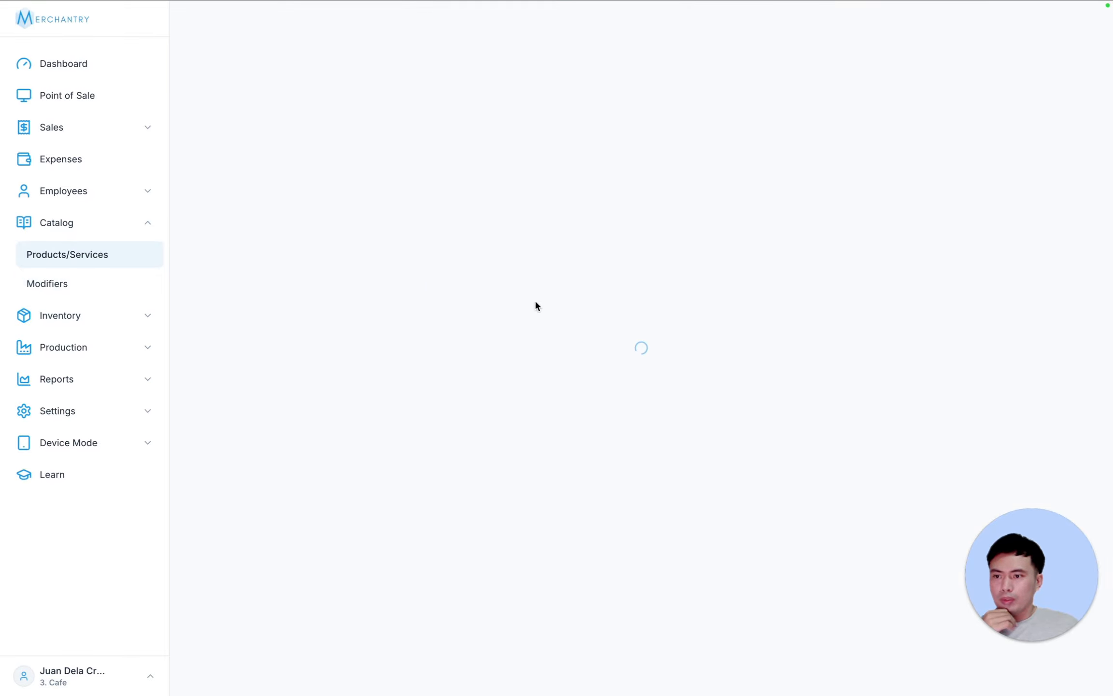
pyautogui.scroll(-10, 618, 367)
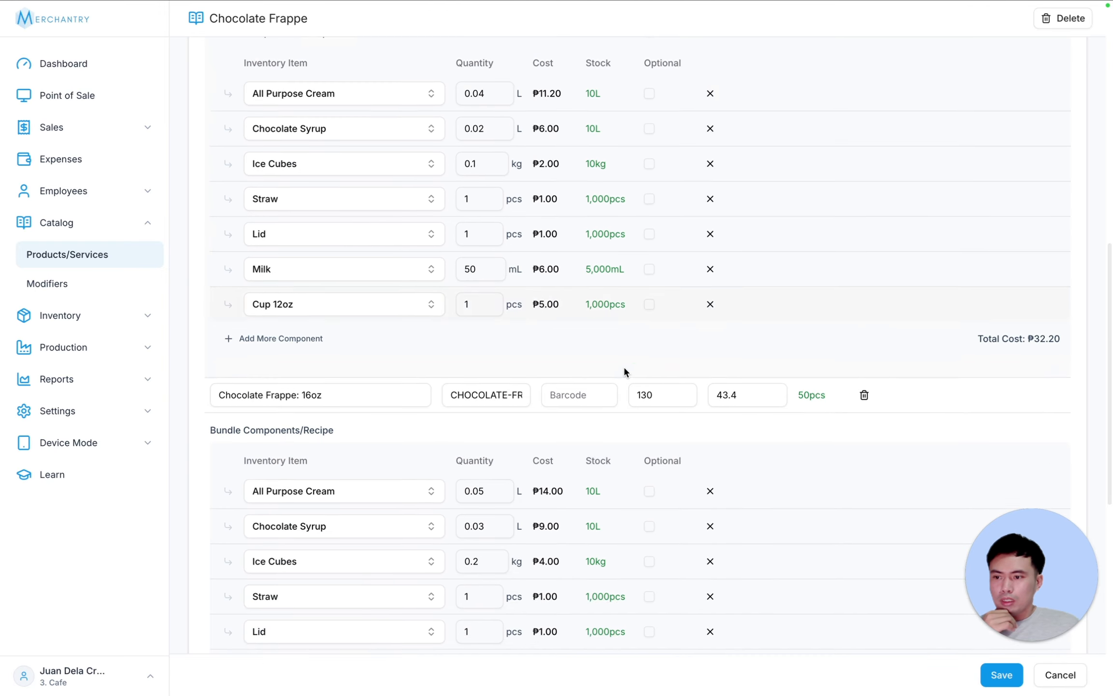
pyautogui.scroll(-10, 556, 377)
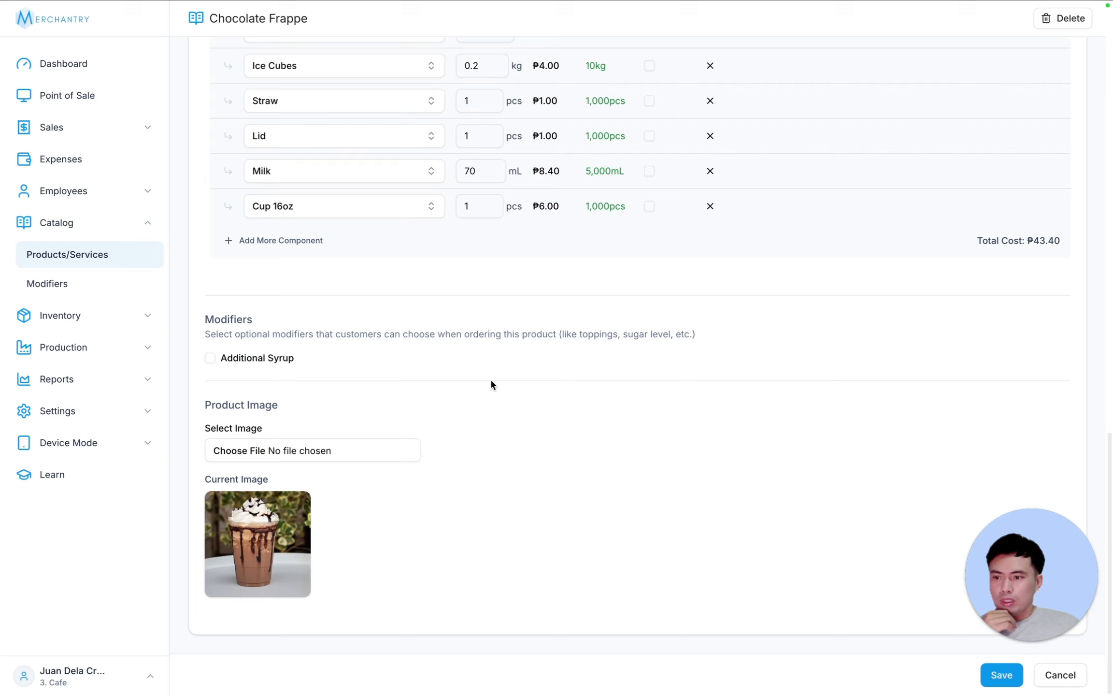
pyautogui.click(209, 359)
pyautogui.click(995, 673)
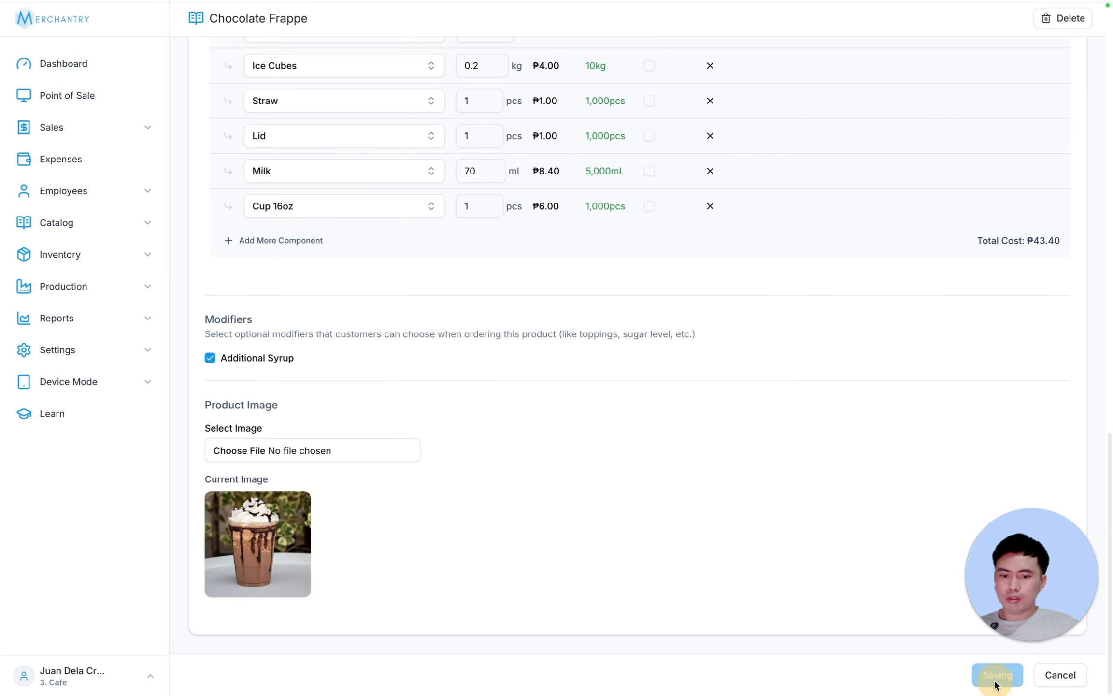
pyautogui.click(1061, 676)
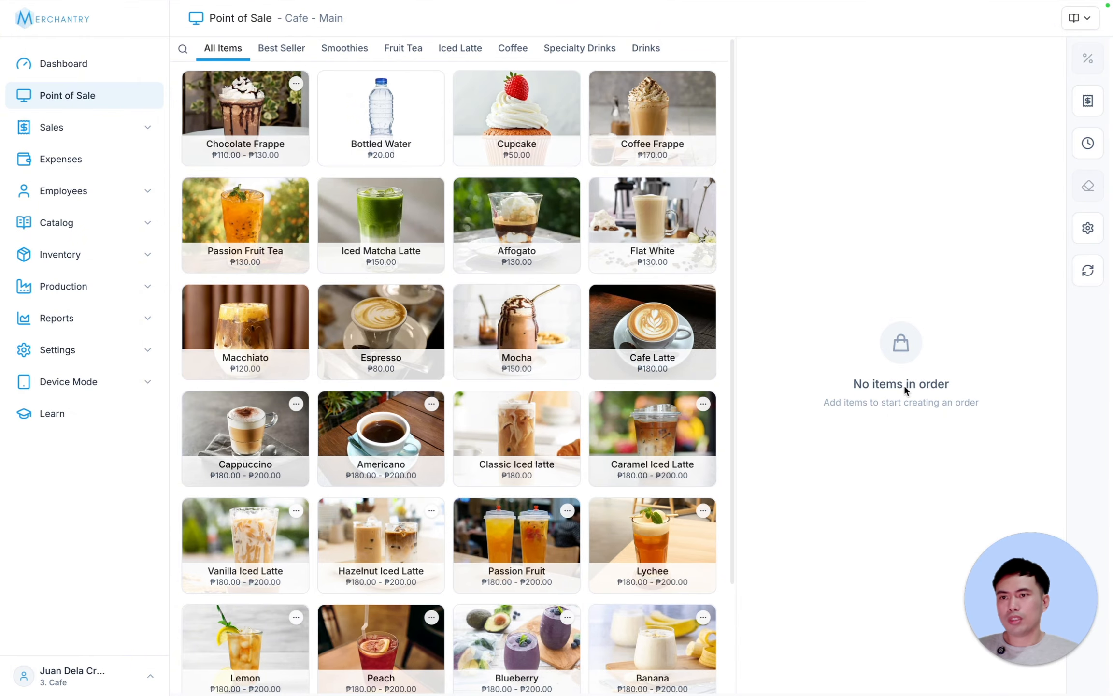
pyautogui.click(305, 48)
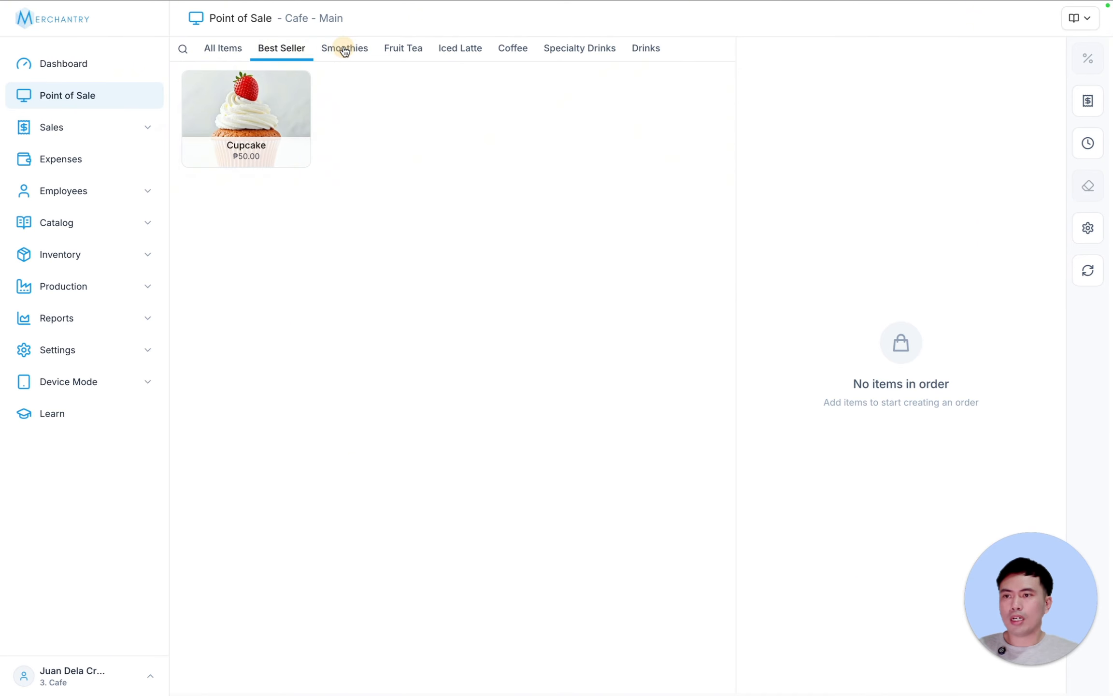
pyautogui.click(344, 48)
pyautogui.click(401, 48)
pyautogui.click(486, 48)
pyautogui.click(513, 49)
pyautogui.click(575, 48)
pyautogui.click(646, 49)
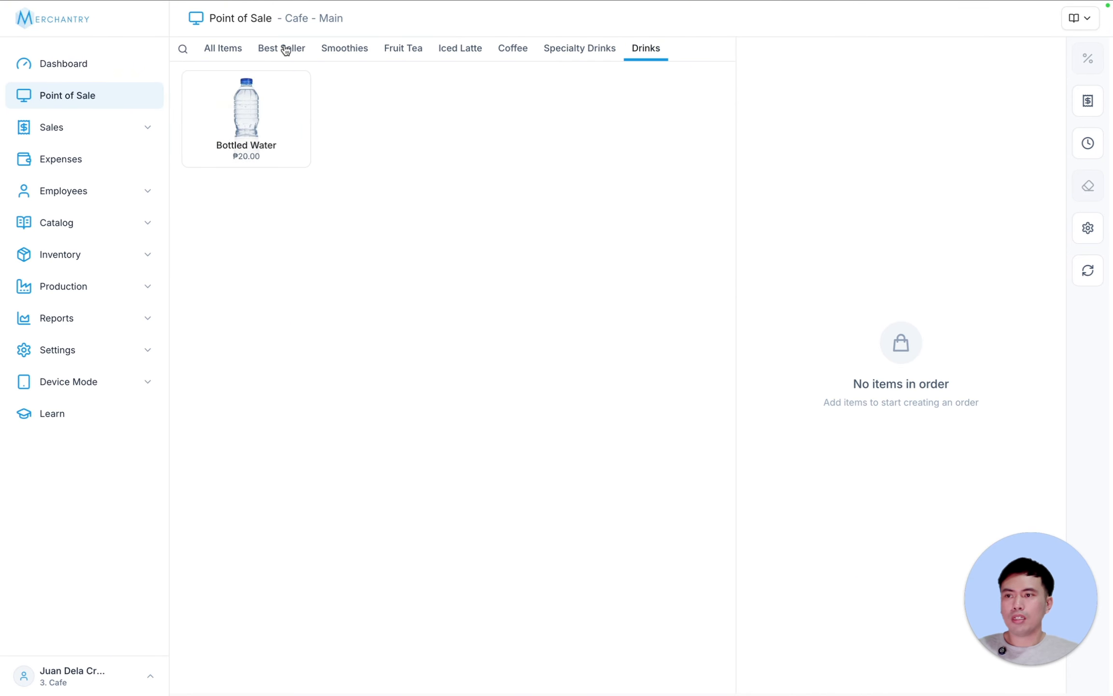
pyautogui.click(223, 48)
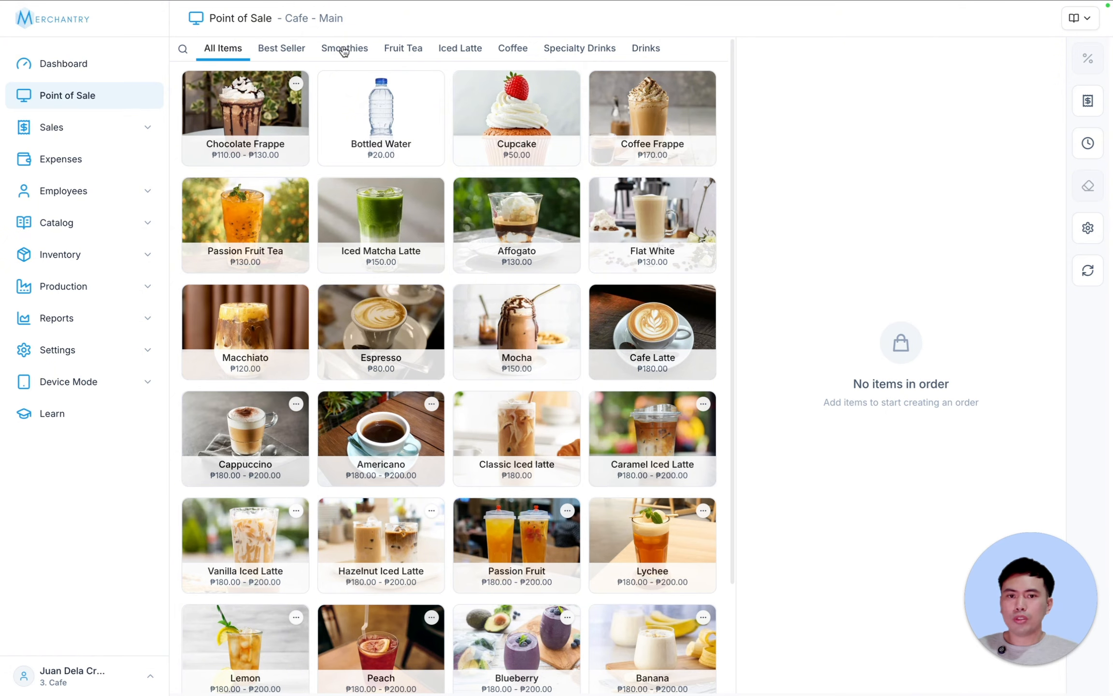
pyautogui.click(284, 151)
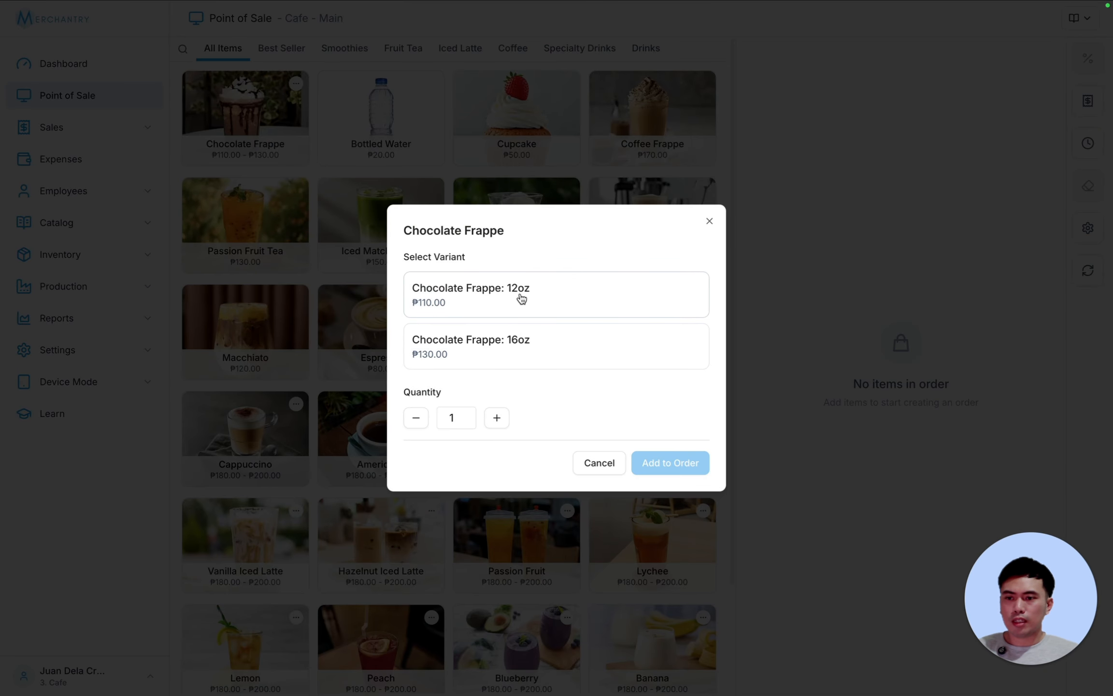
pyautogui.click(517, 296)
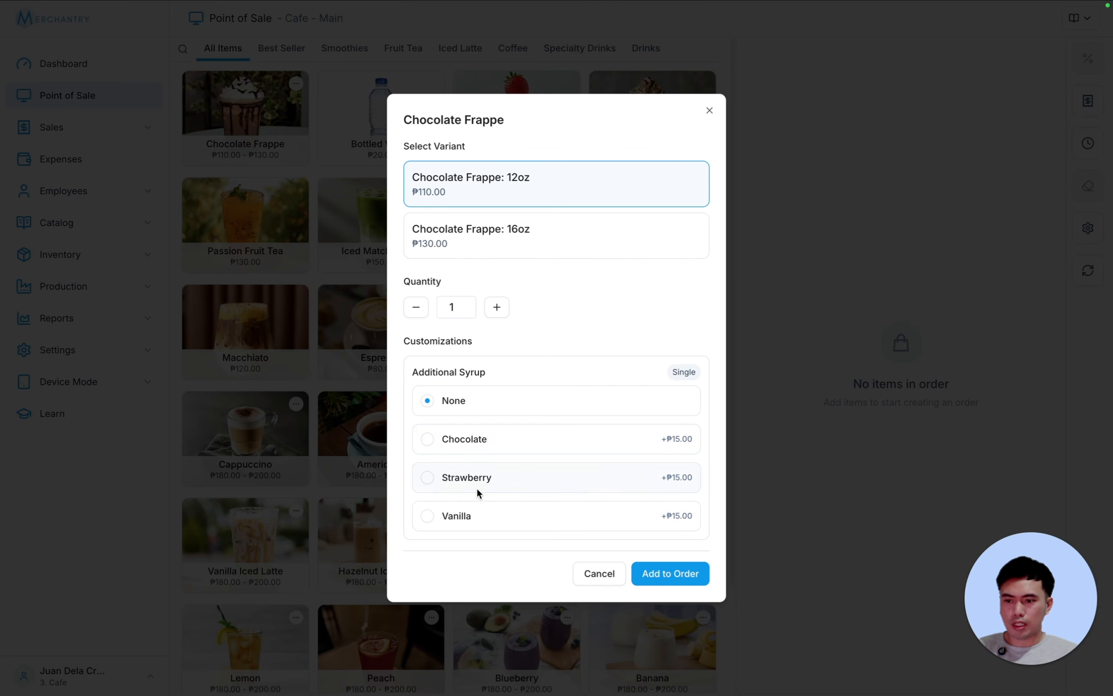
pyautogui.click(599, 573)
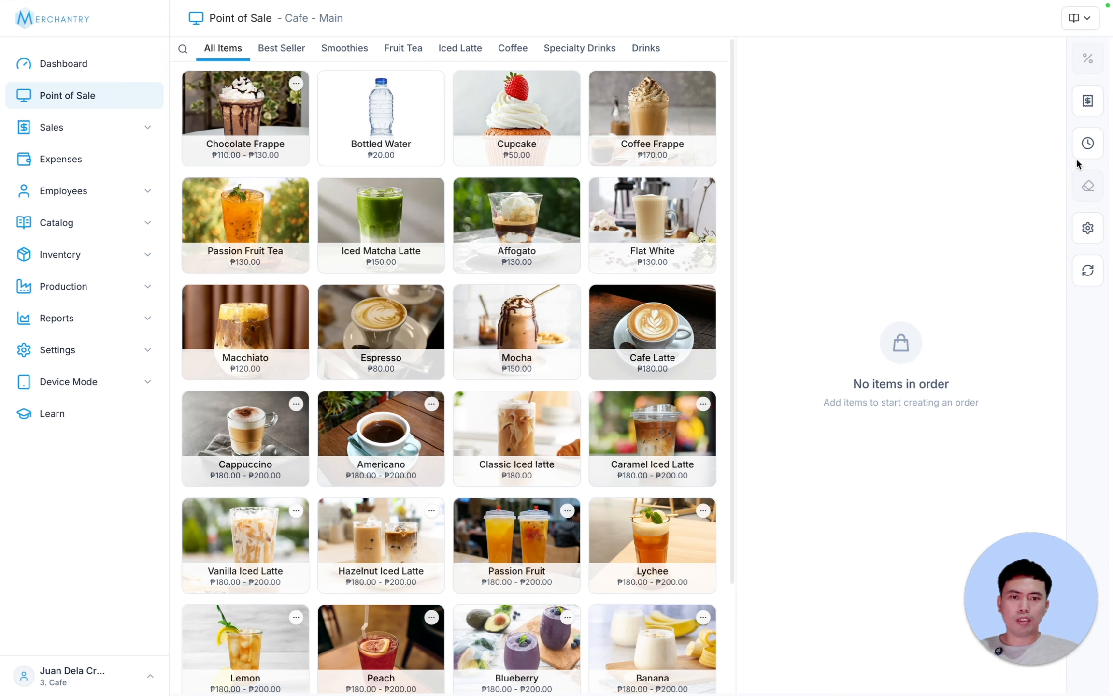
# - Start a cashier shift with 0 as the initial cash amount
pyautogui.click(1088, 145)
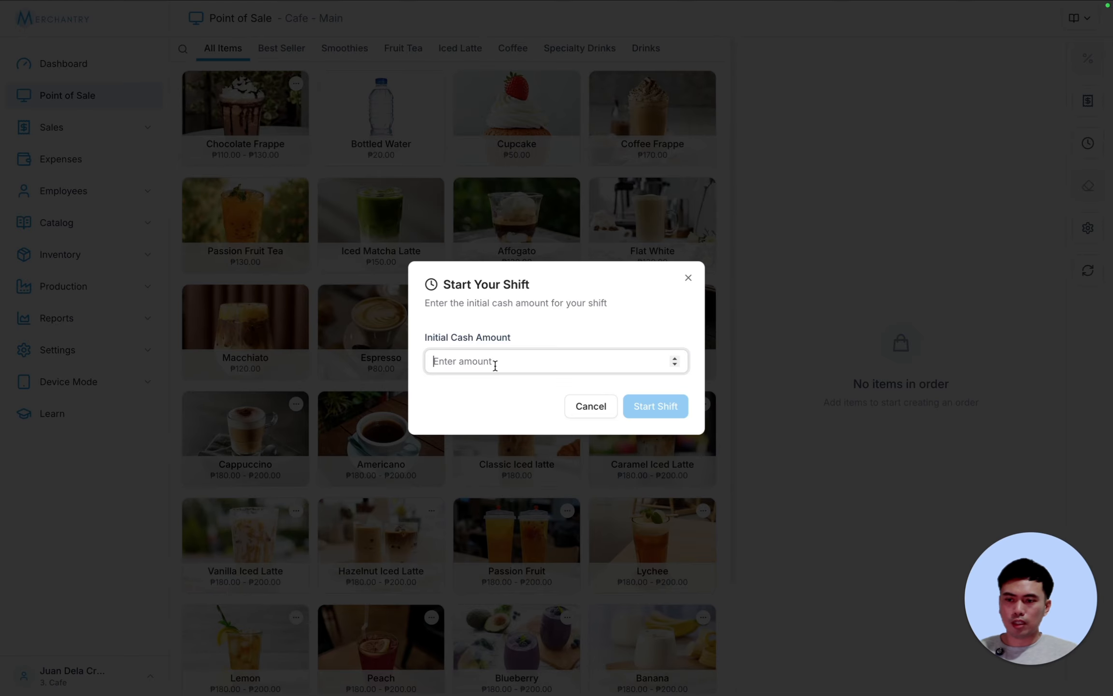
pyautogui.write('0')
pyautogui.click(653, 404)
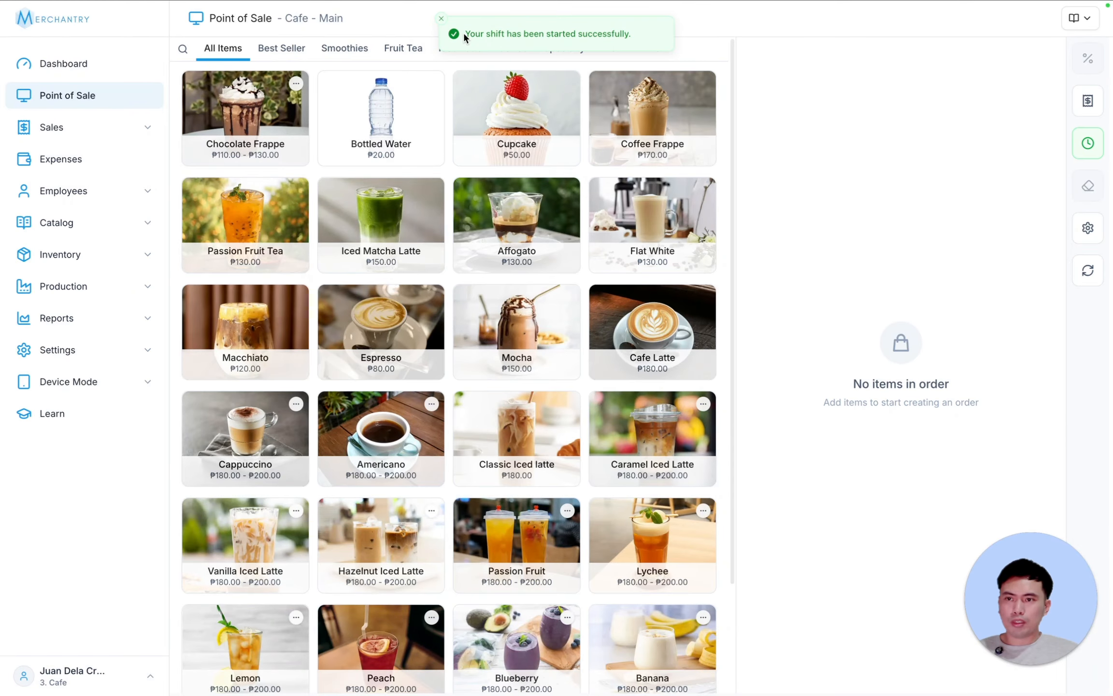
pyautogui.moveTo(465, 34); pyautogui.dragTo(627, 33)
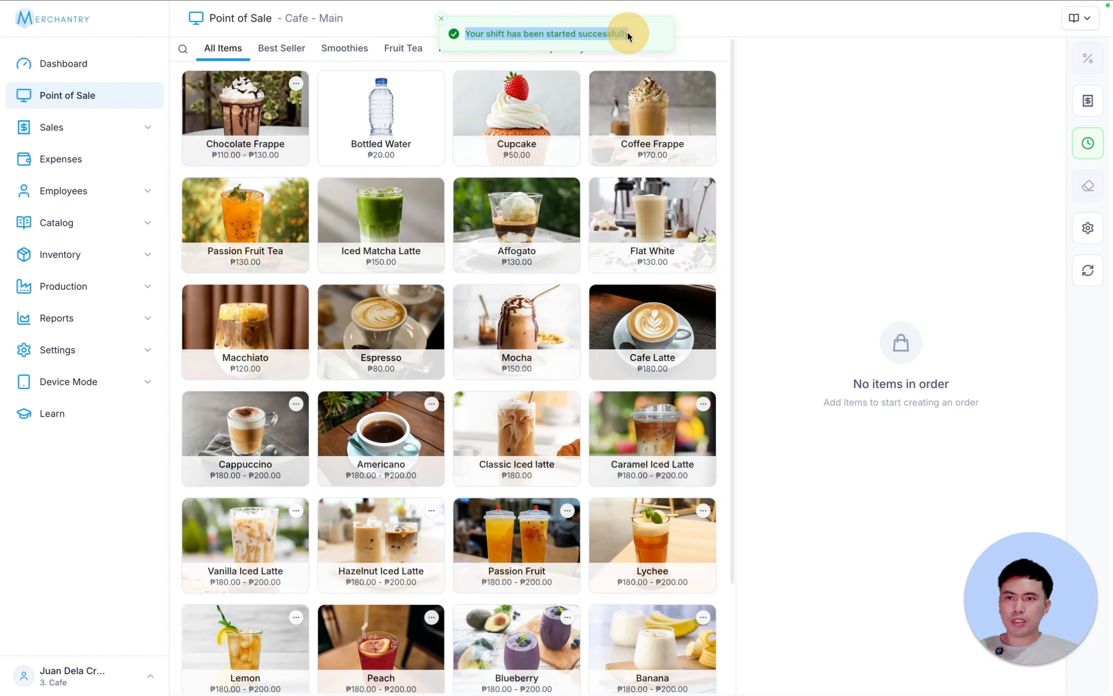
pyautogui.click(878, 324)
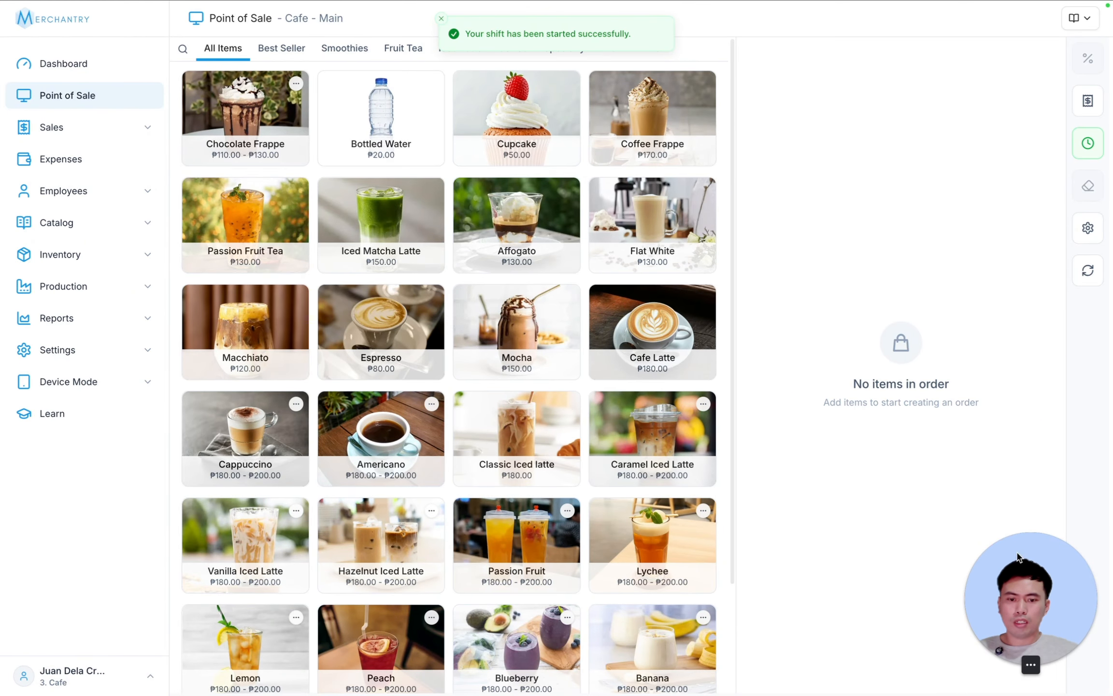
# - Open the Inventory Items list, showing Bottled Water at 100pcs in stock
pyautogui.moveTo(995, 594); pyautogui.dragTo(46, 560)
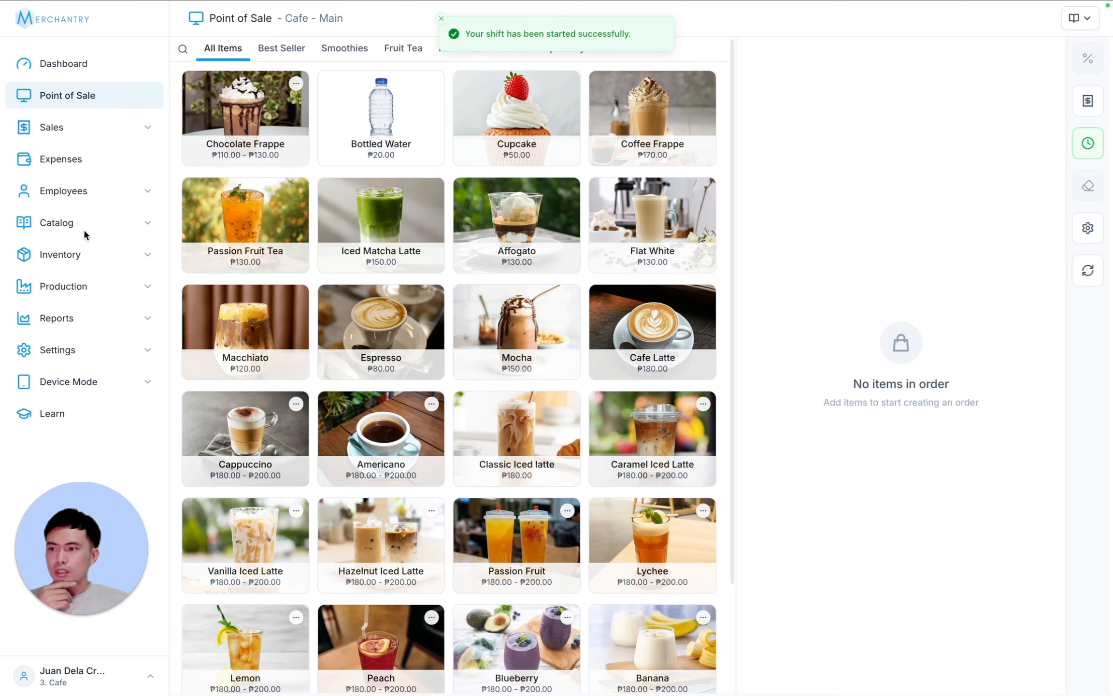
pyautogui.click(90, 265)
pyautogui.click(88, 288)
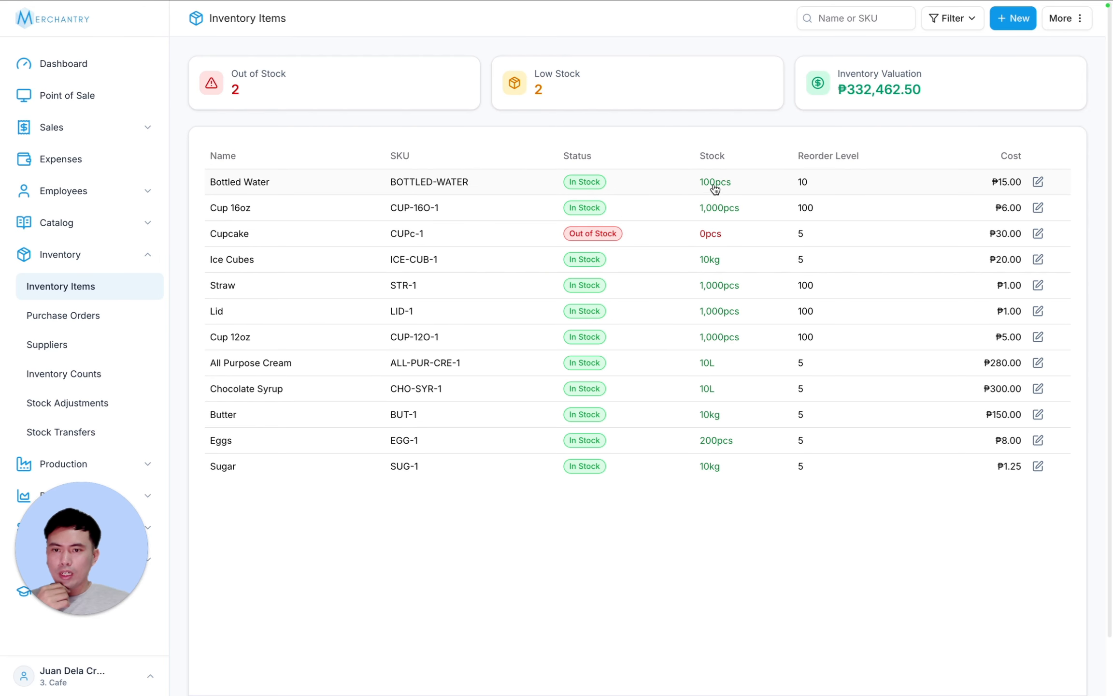
# - Add one Bottled Water (₱20.00) to a new point-of-sale order
pyautogui.click(67, 95)
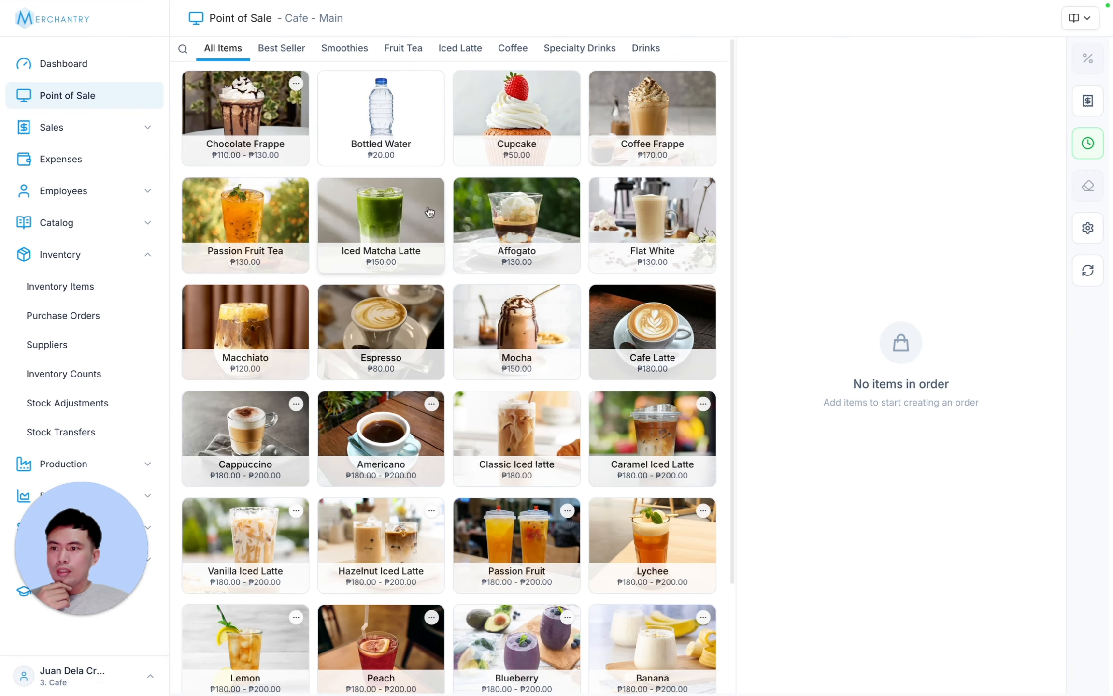
pyautogui.click(394, 116)
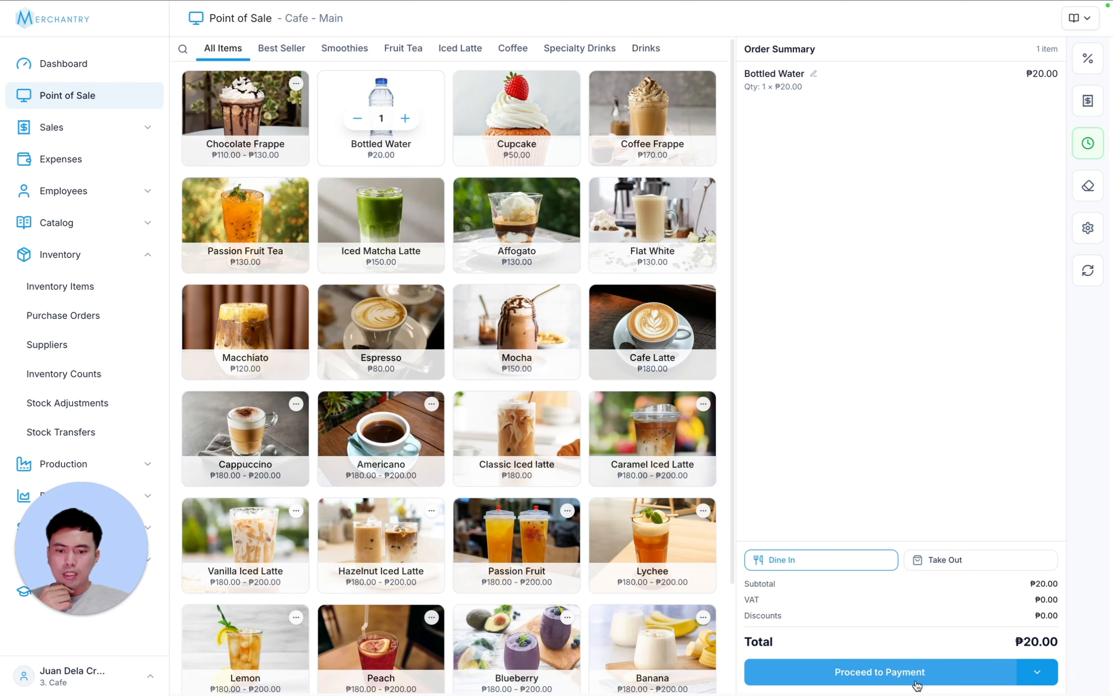
pyautogui.moveTo(1015, 642); pyautogui.dragTo(917, 673)
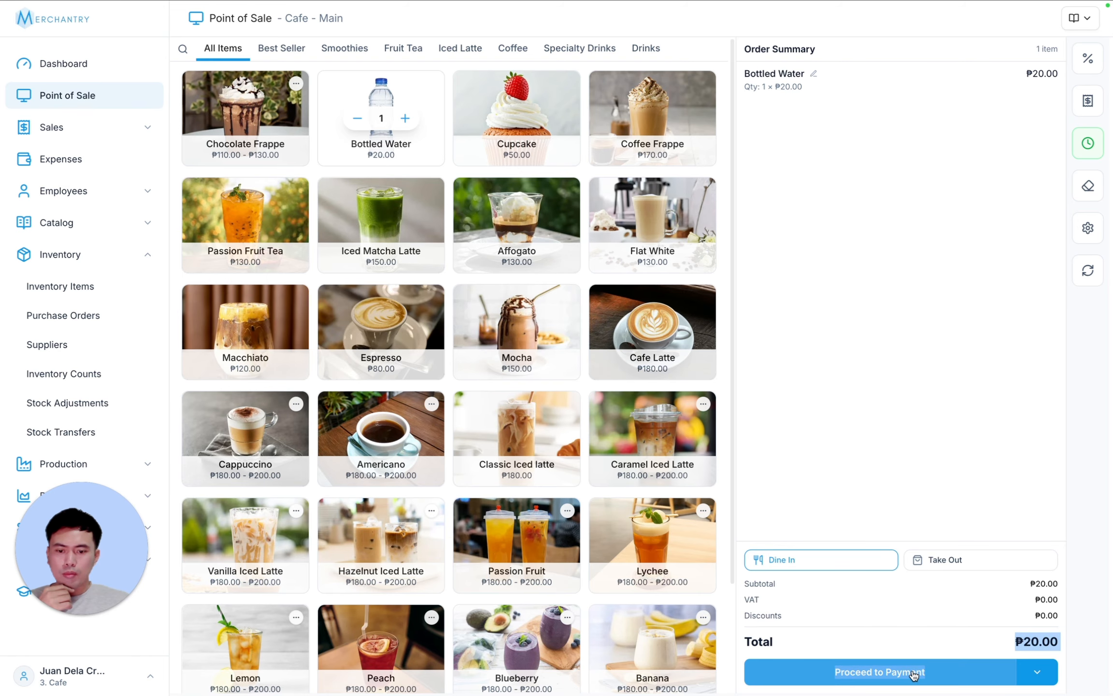
pyautogui.click(915, 674)
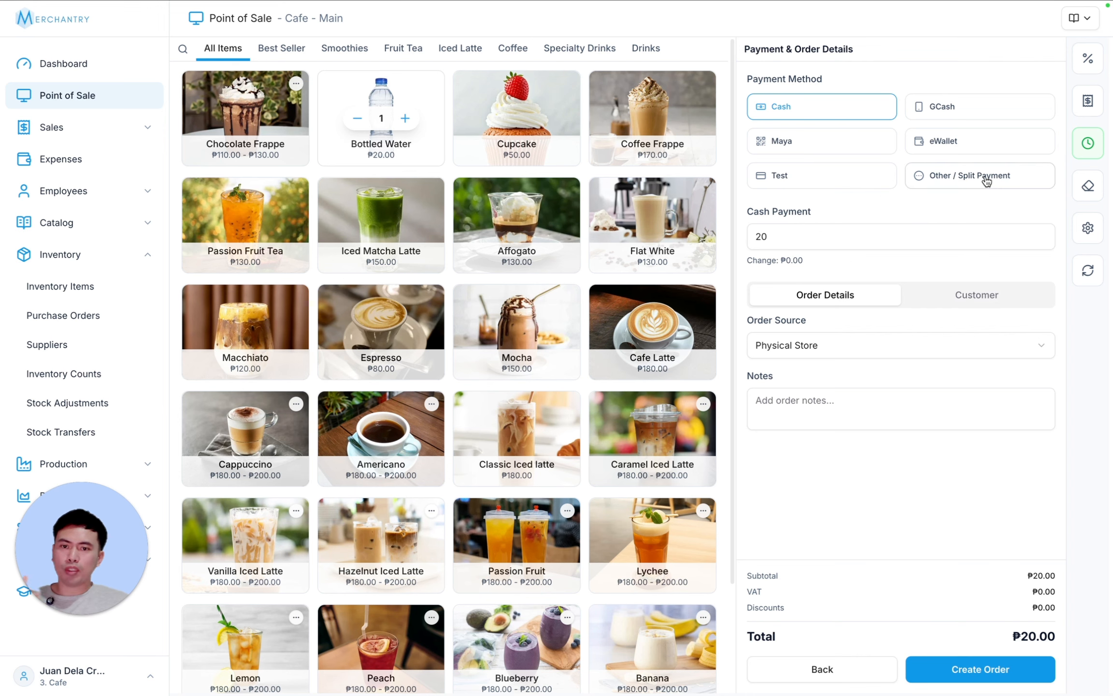
# - Pay ₱50 cash for ₱30.00 change, keep Physical Store as source, and create the order
pyautogui.doubleClick(795, 236)
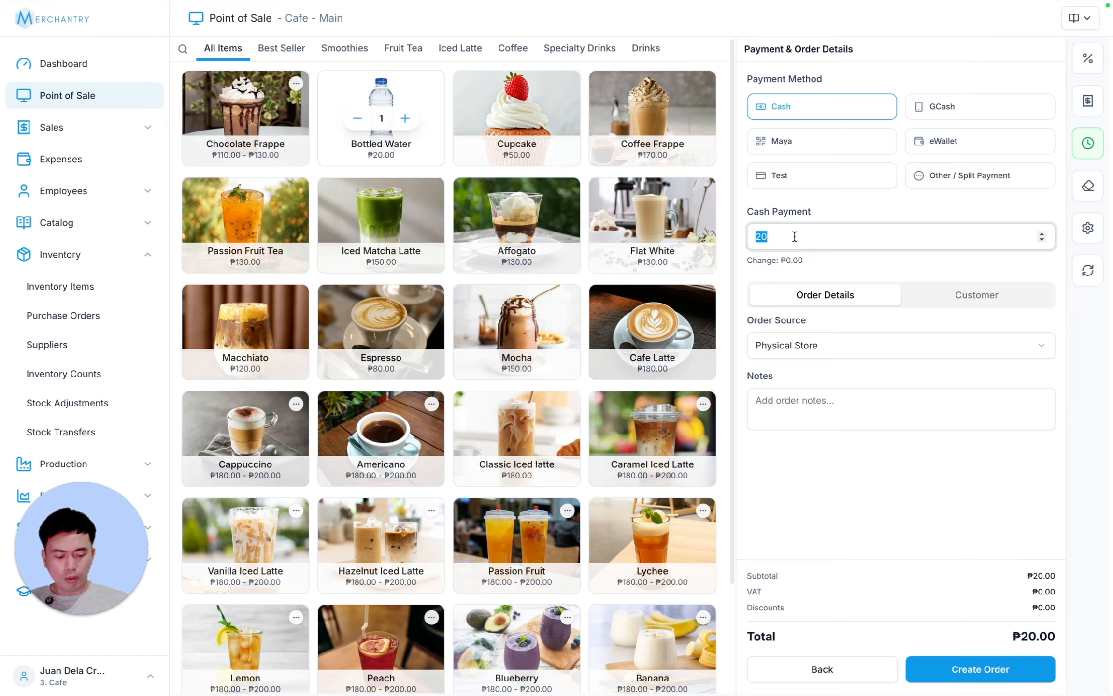
pyautogui.write('50')
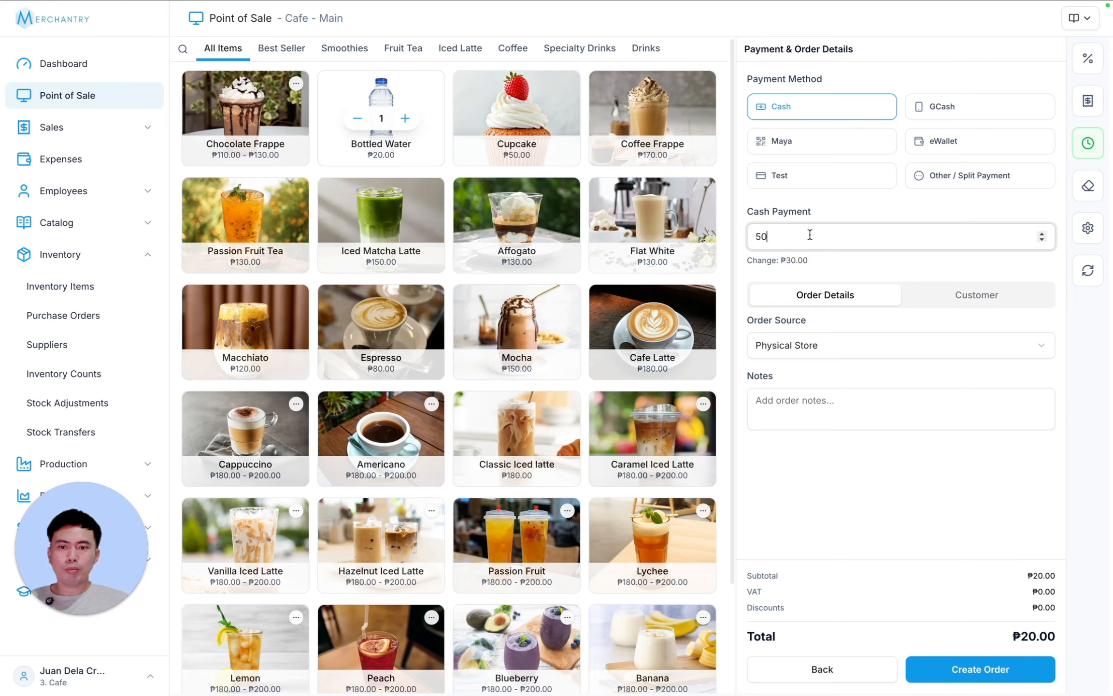
pyautogui.click(770, 260)
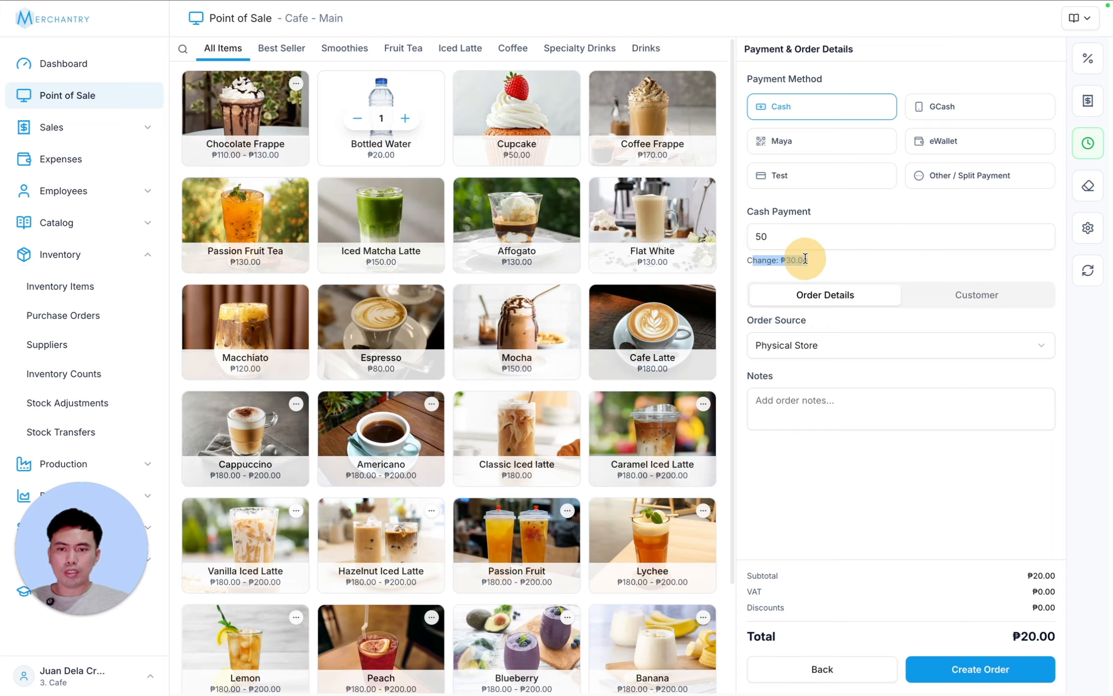
pyautogui.moveTo(763, 260); pyautogui.dragTo(856, 266)
pyautogui.click(890, 266)
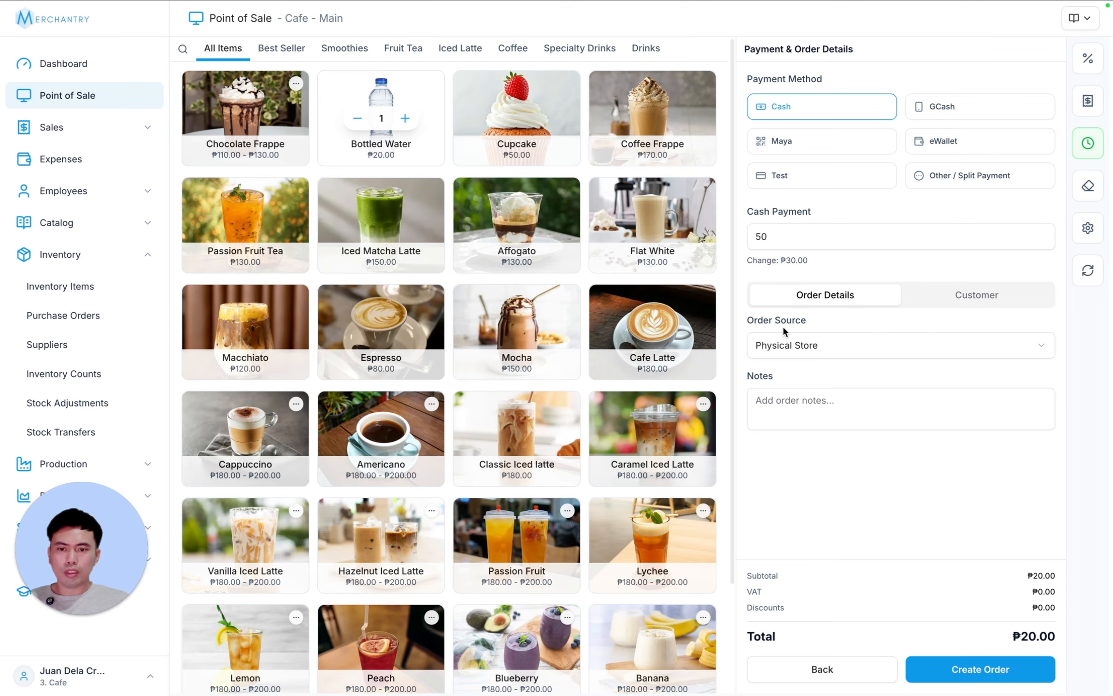
pyautogui.click(792, 344)
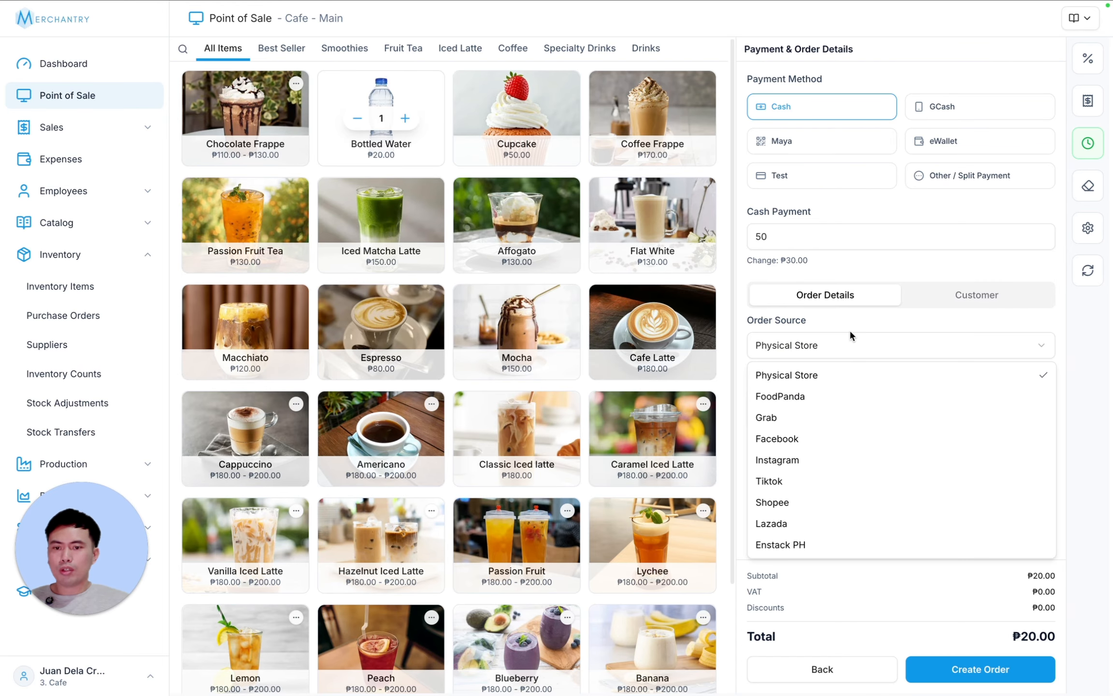
pyautogui.click(828, 372)
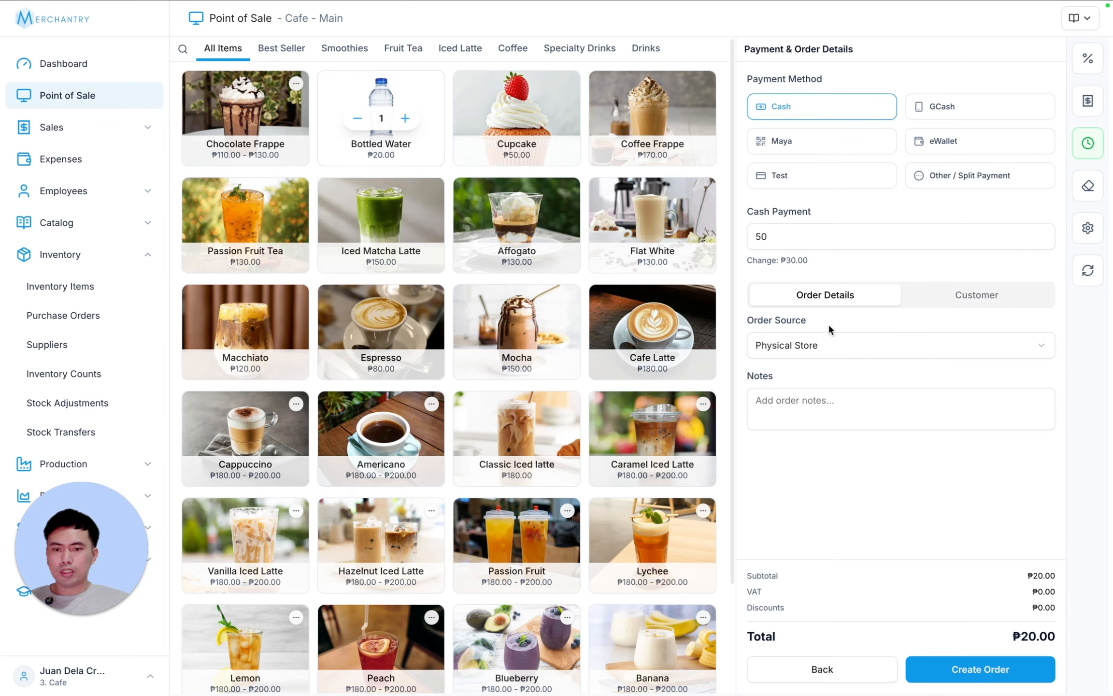
pyautogui.click(820, 413)
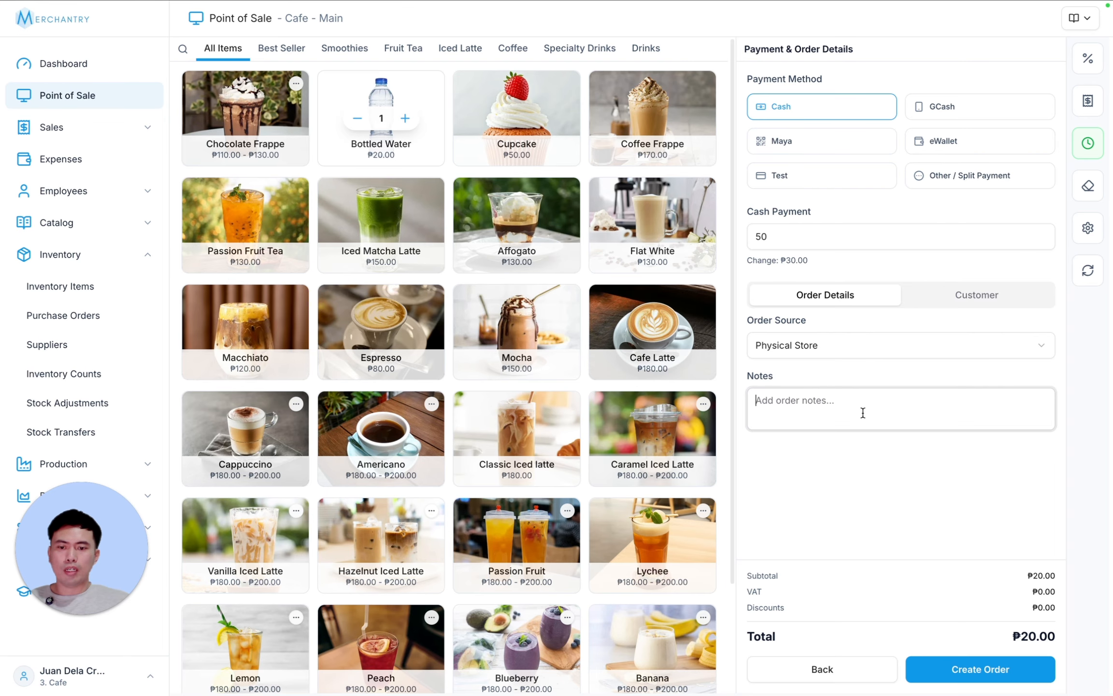
pyautogui.click(988, 673)
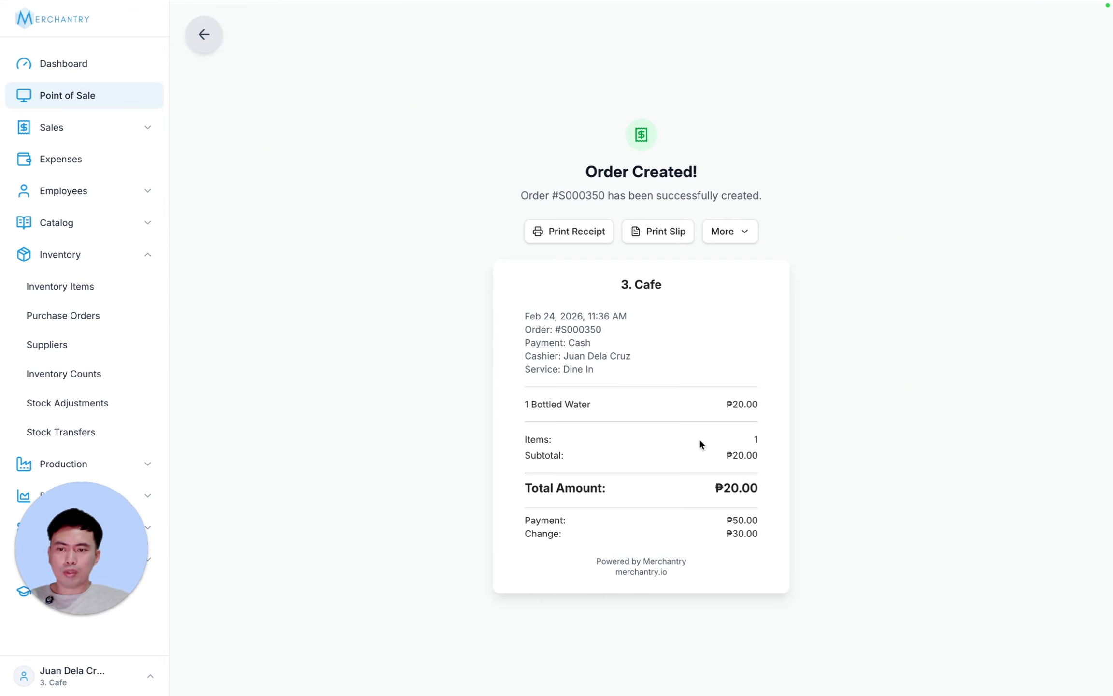
# - Open and close the receipt's More menu, then view Inventory Items with Bottled Water at 99pcs
pyautogui.moveTo(530, 312); pyautogui.dragTo(751, 543)
pyautogui.click(751, 543)
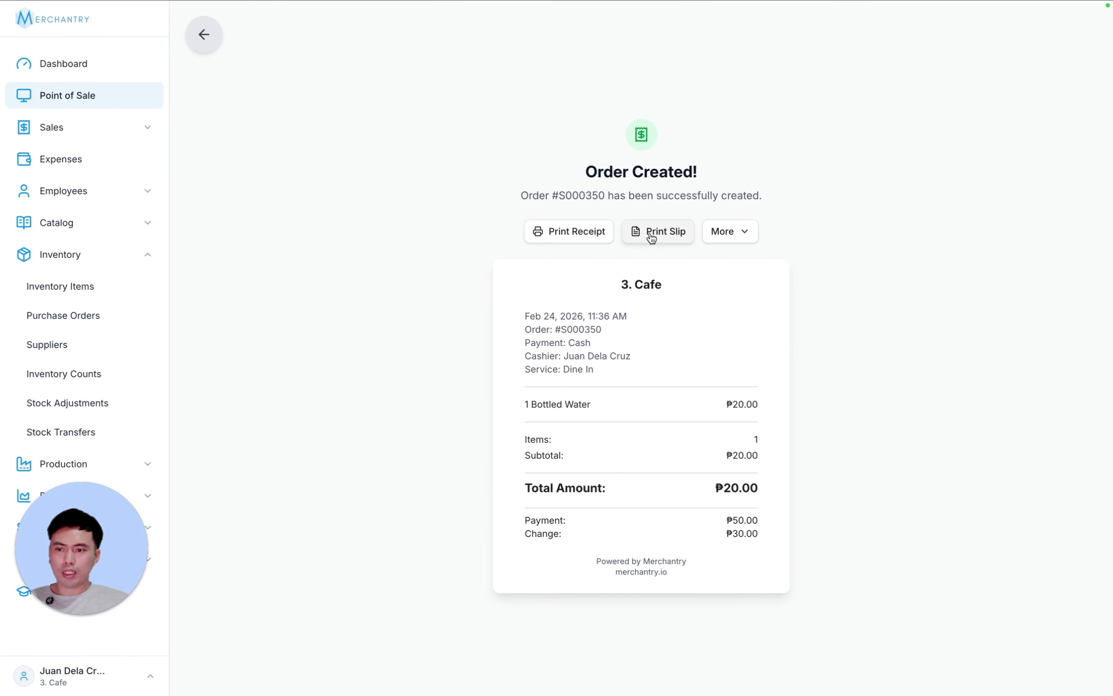
pyautogui.click(743, 238)
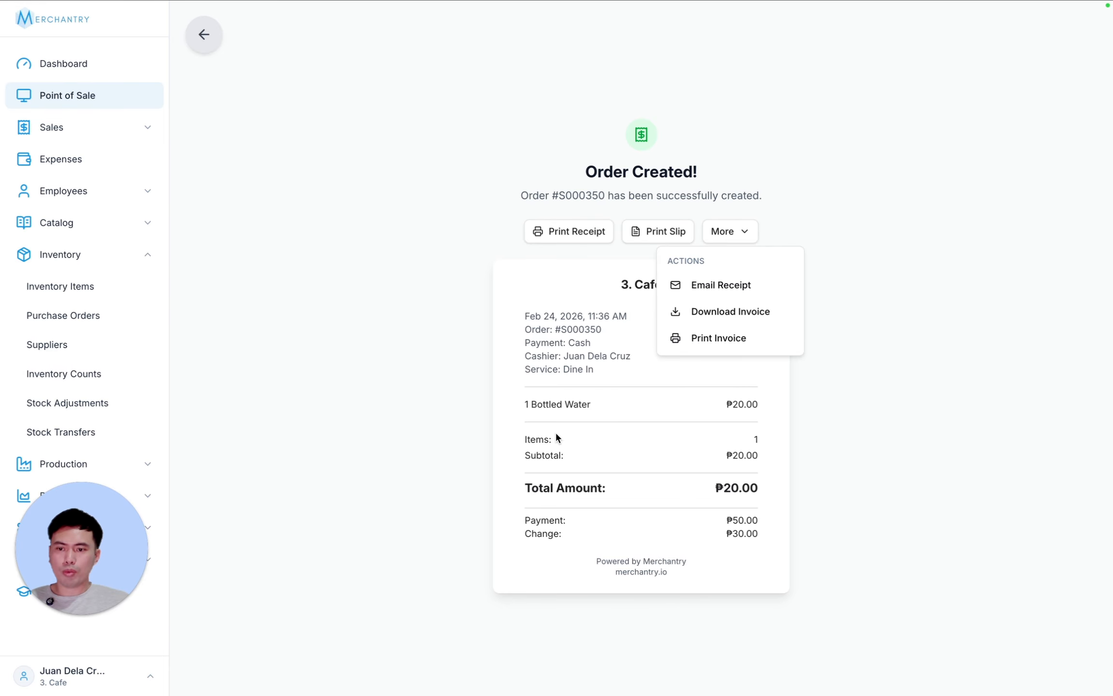
pyautogui.click(708, 437)
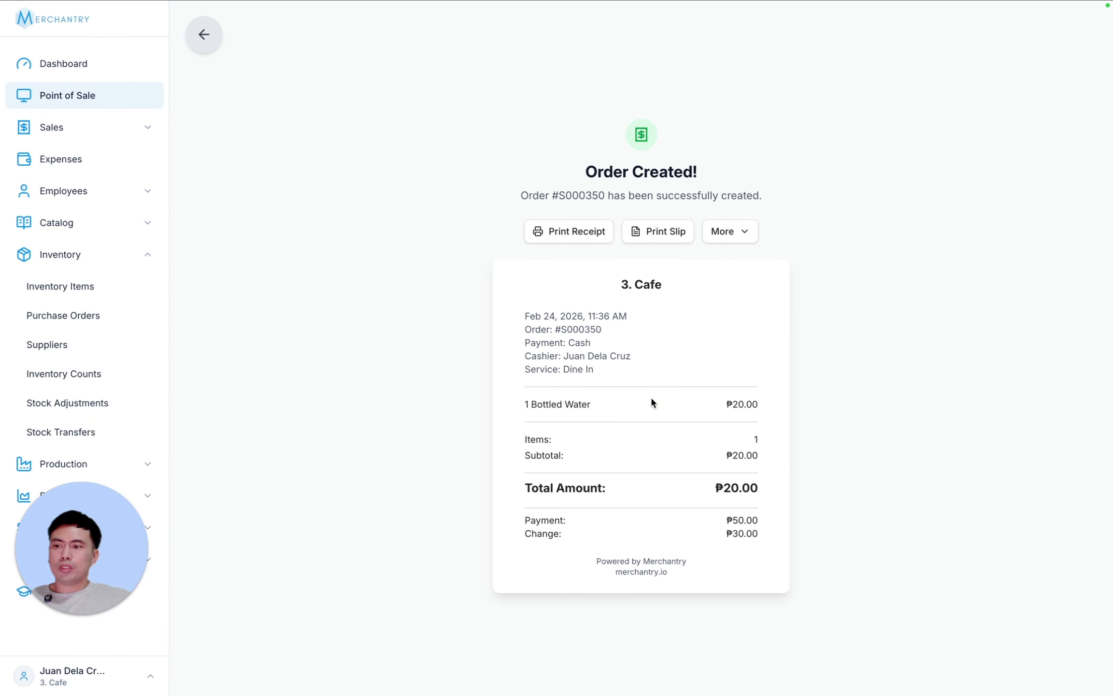
pyautogui.click(45, 287)
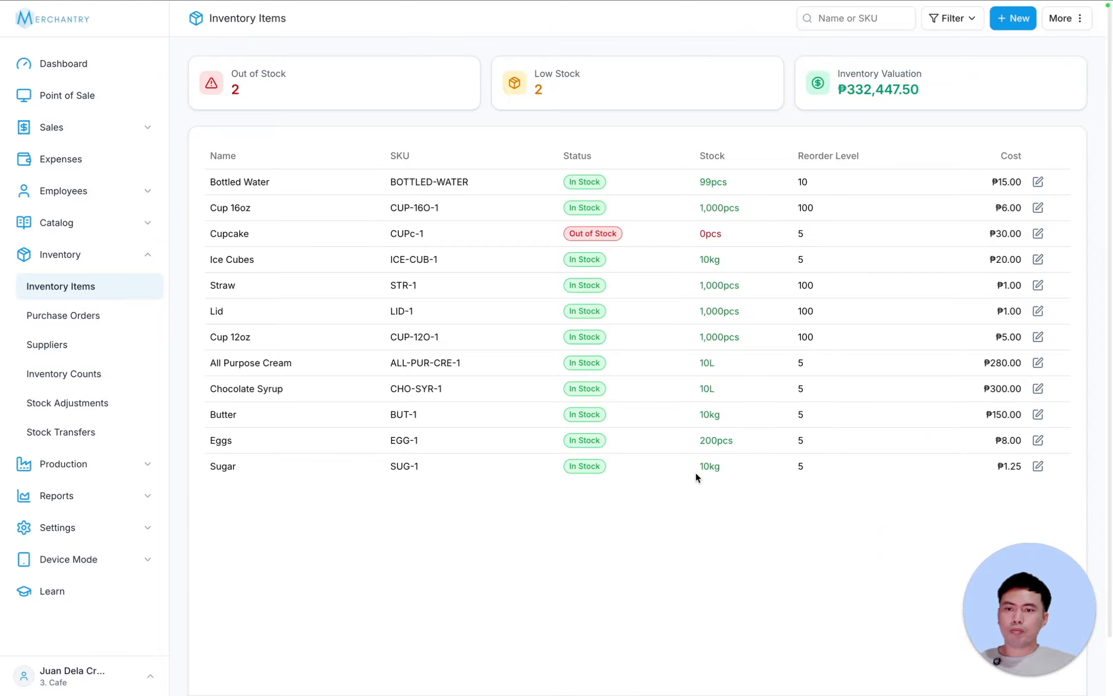
# - Add a 12oz Chocolate Frappe to a new point-of-sale order
pyautogui.click(73, 97)
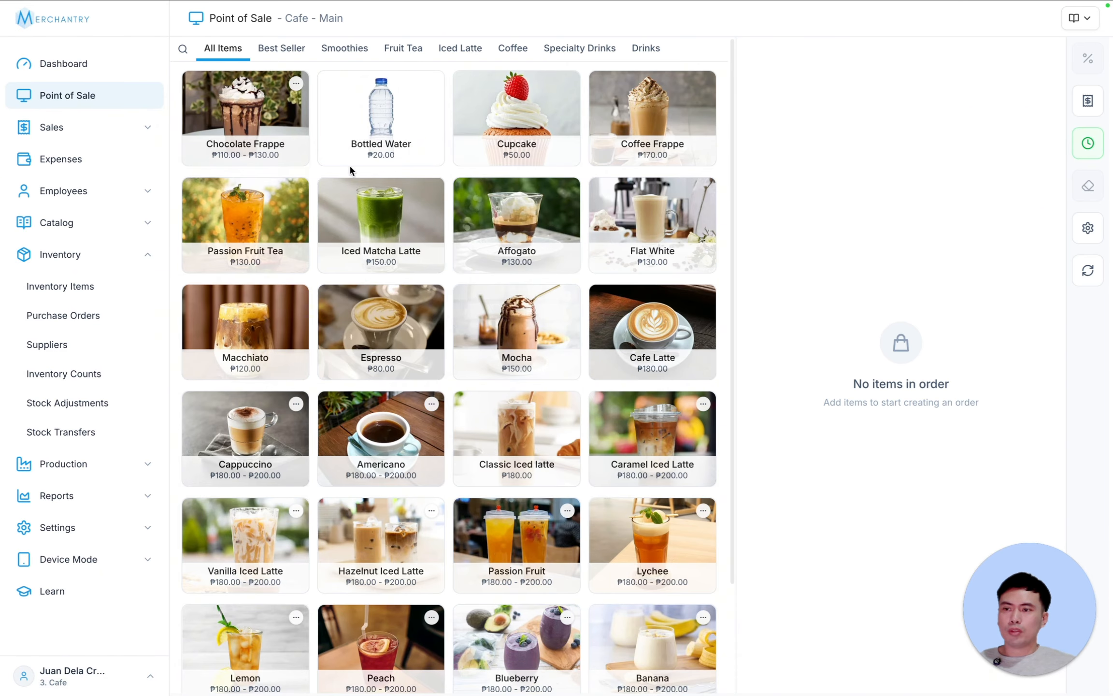
pyautogui.click(244, 114)
pyautogui.click(576, 301)
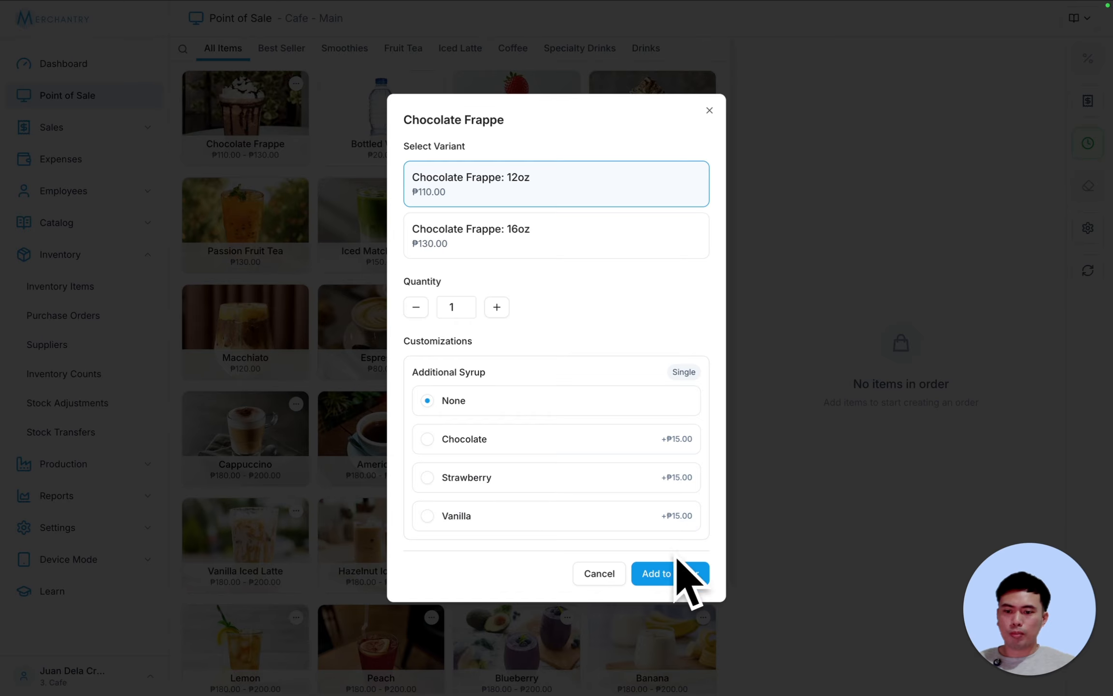
pyautogui.click(676, 574)
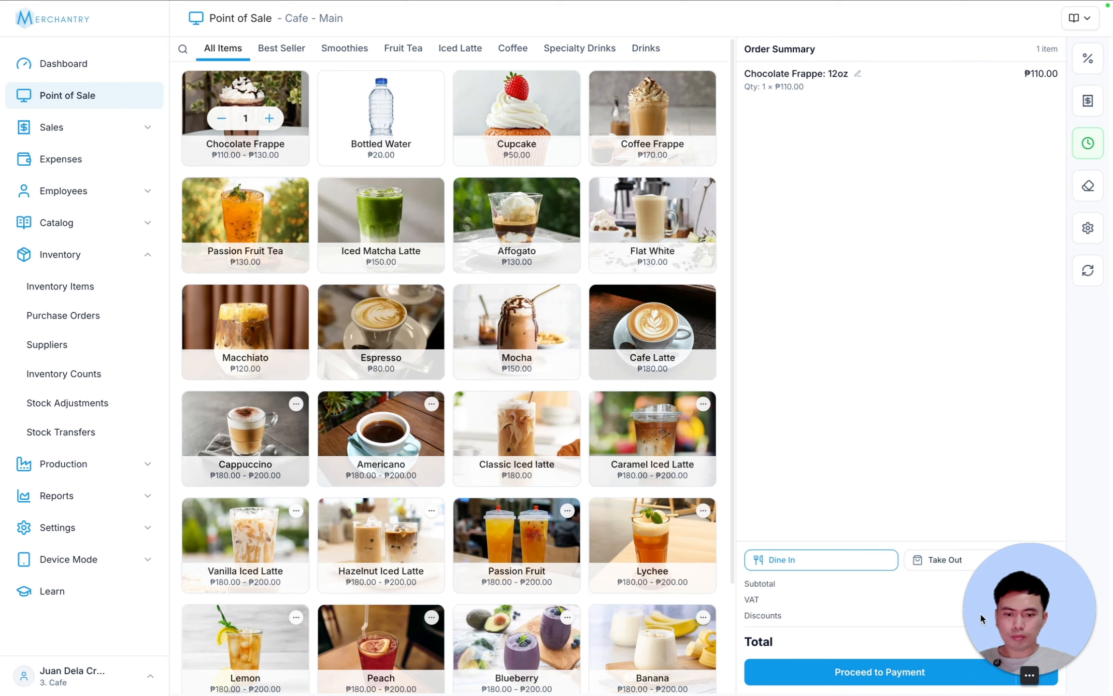
# - Add a Bottled Water and create the ₱130.00 cash order
pyautogui.click(902, 675)
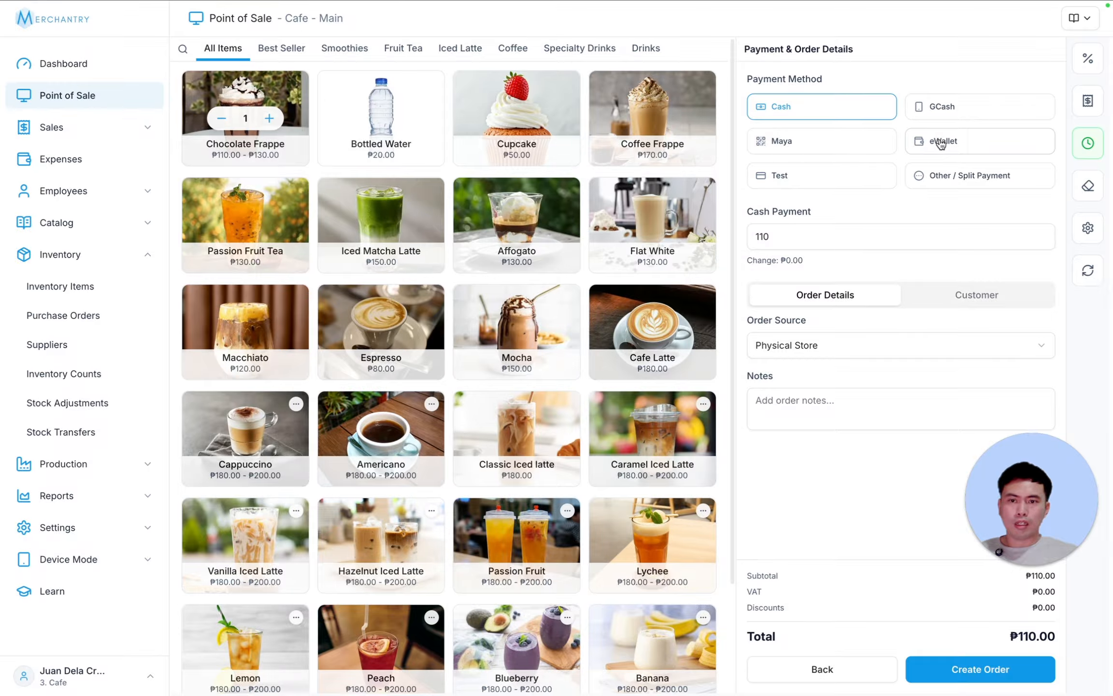
pyautogui.click(842, 143)
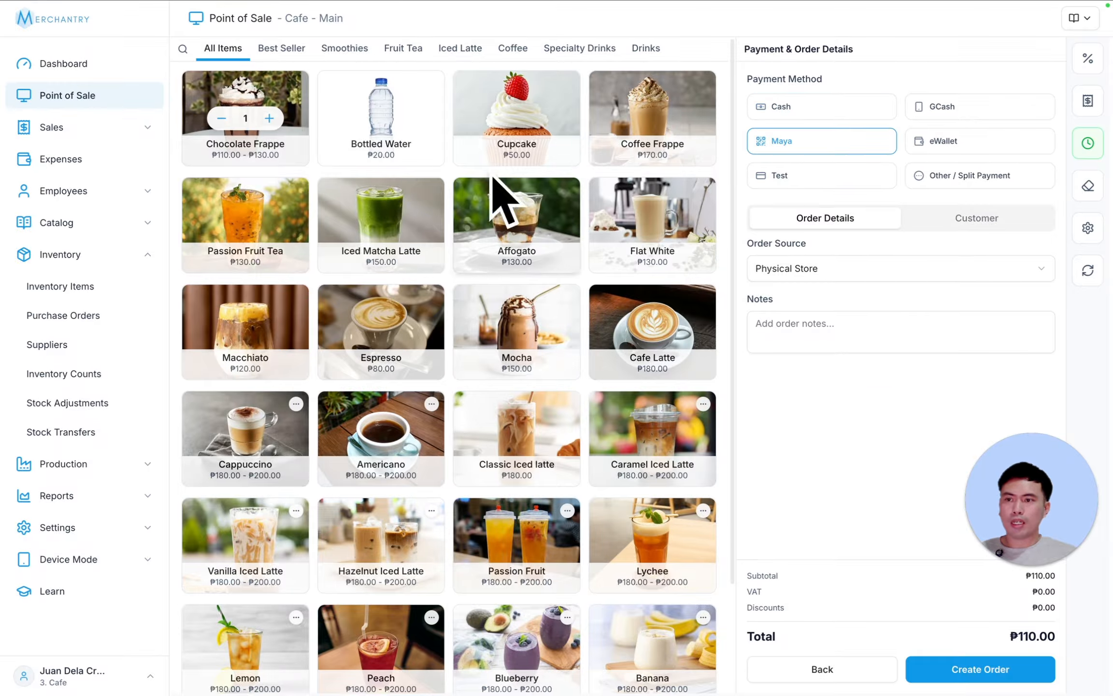
pyautogui.click(378, 108)
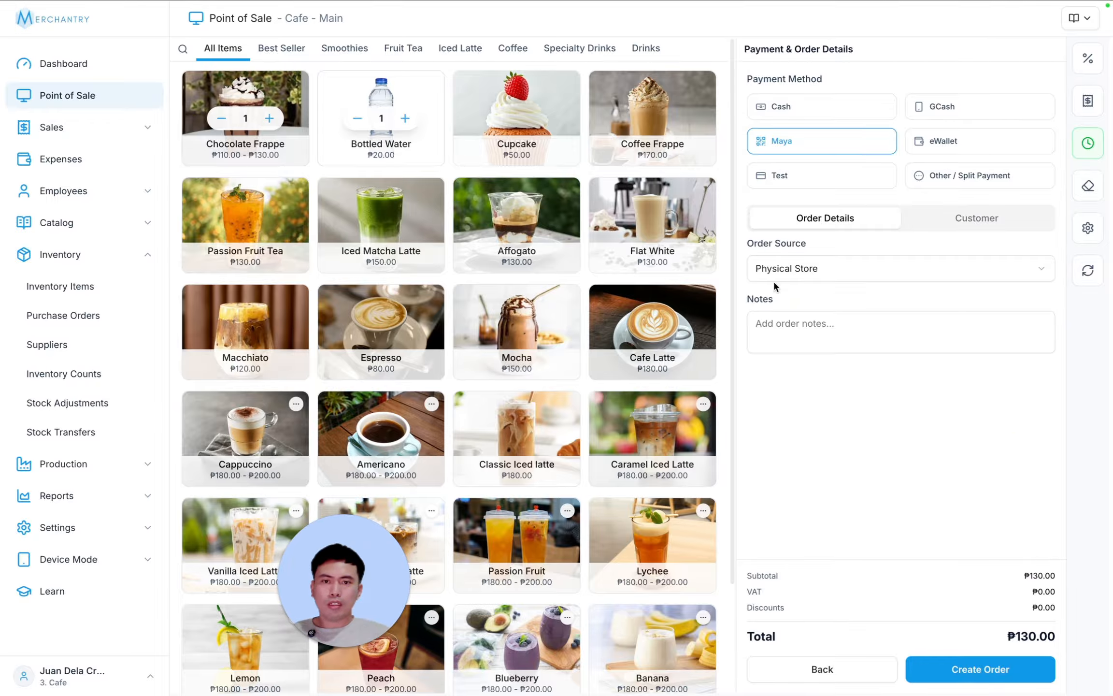
pyautogui.click(840, 675)
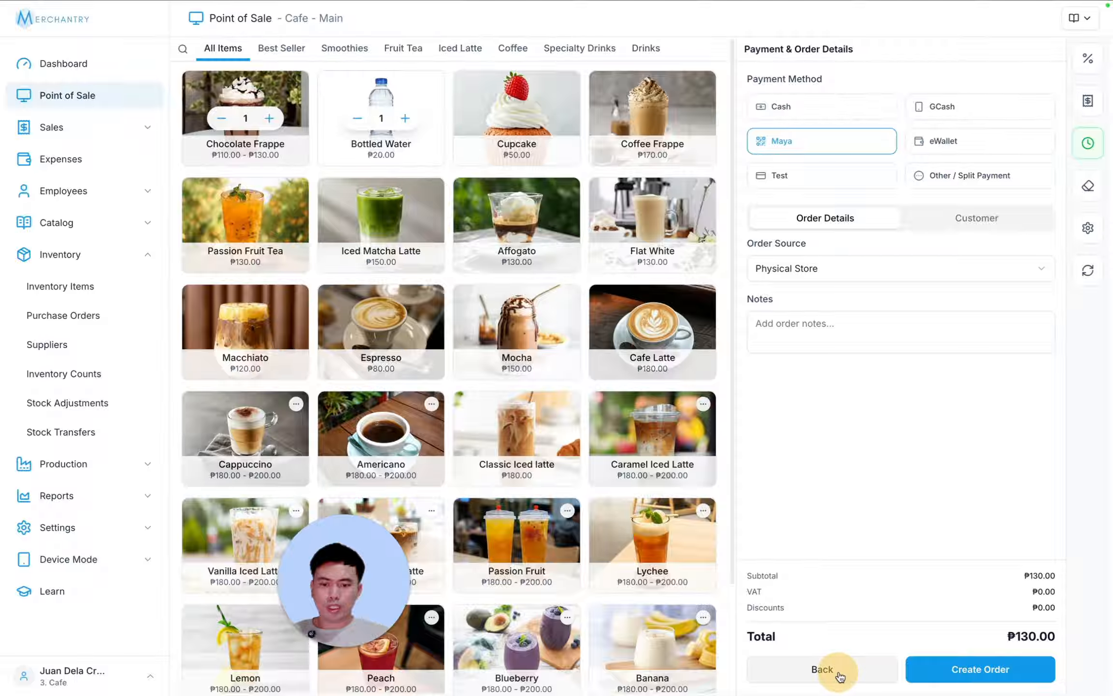
pyautogui.click(887, 675)
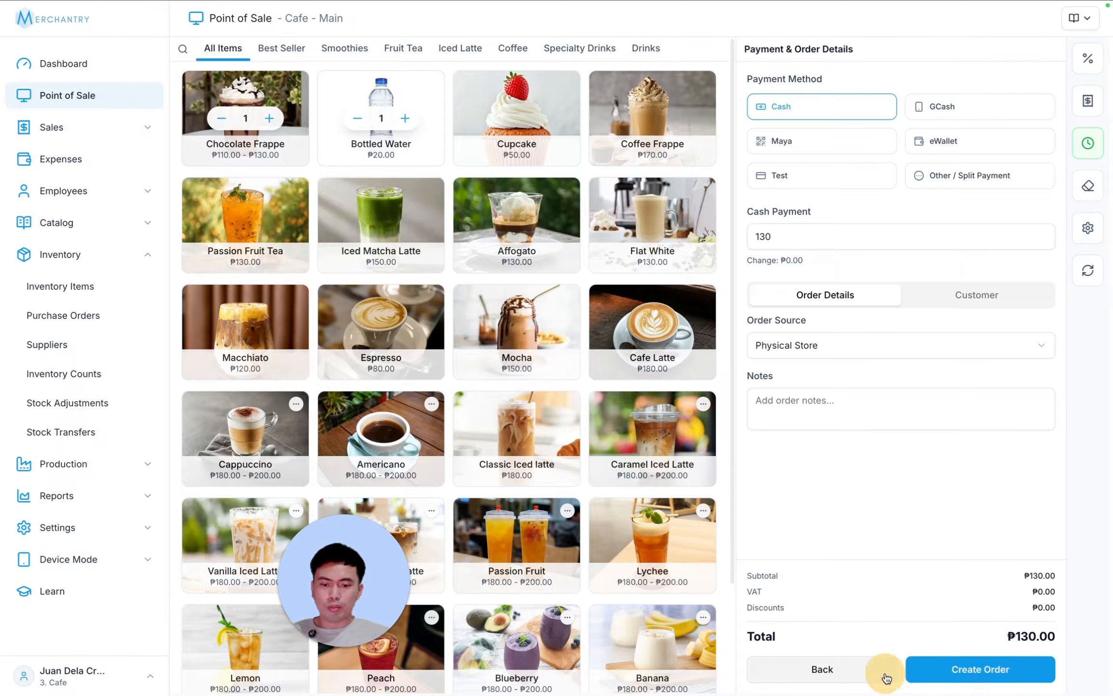
pyautogui.click(970, 671)
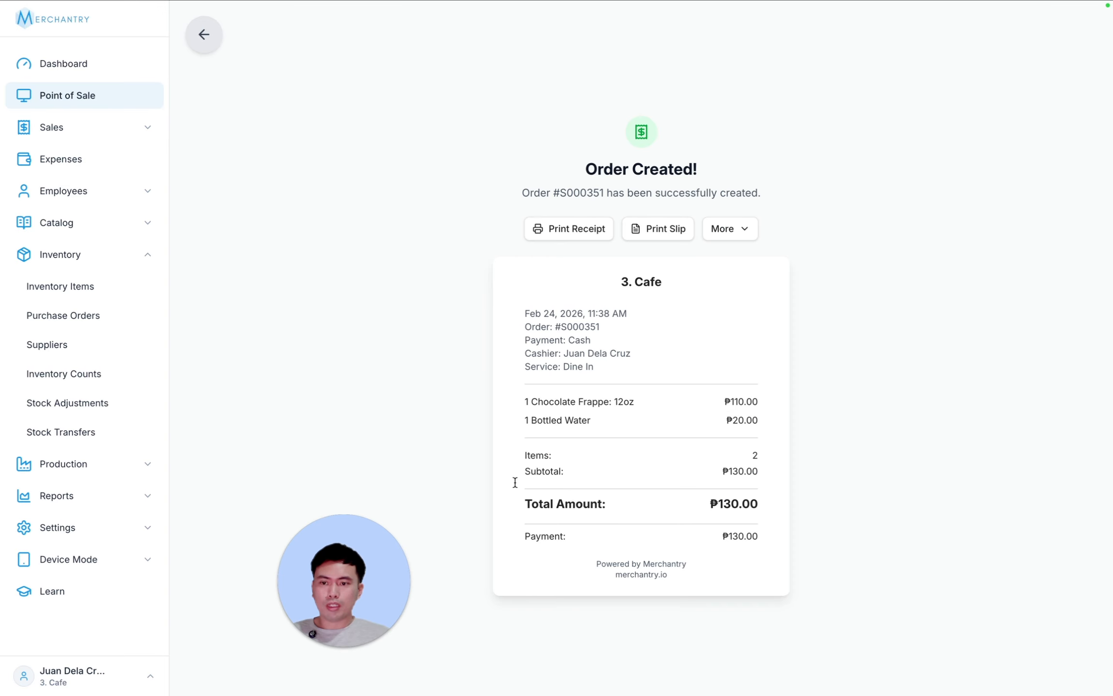
pyautogui.click(86, 288)
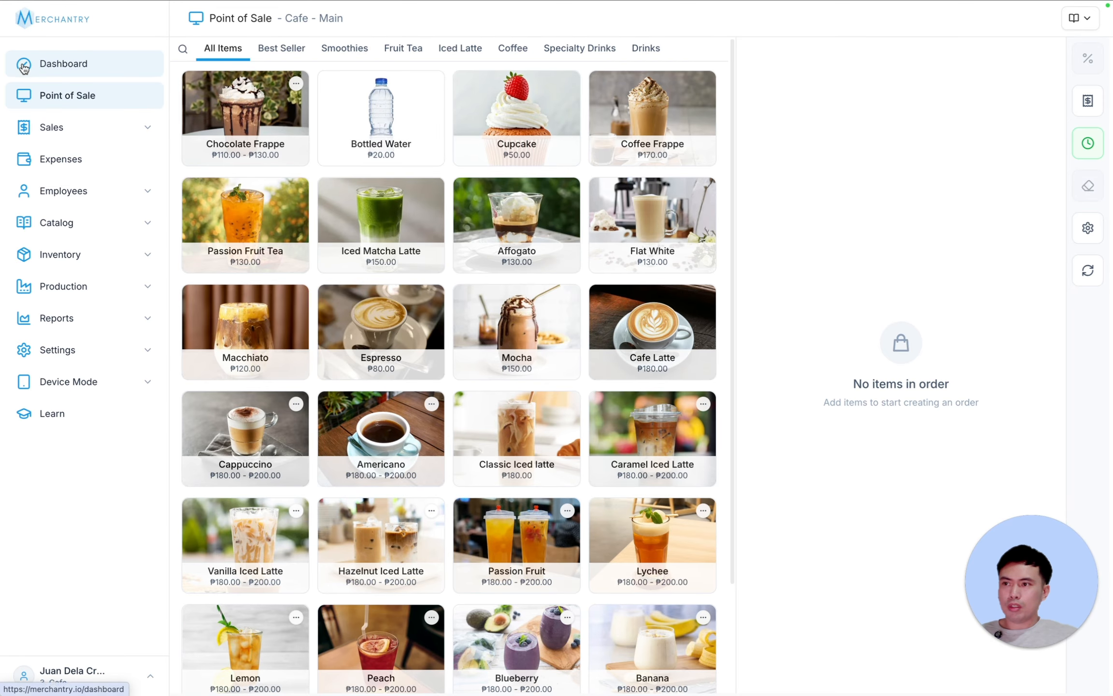
# - Check the Dashboard's Out of Stock and Low Stock item lists
pyautogui.click(55, 64)
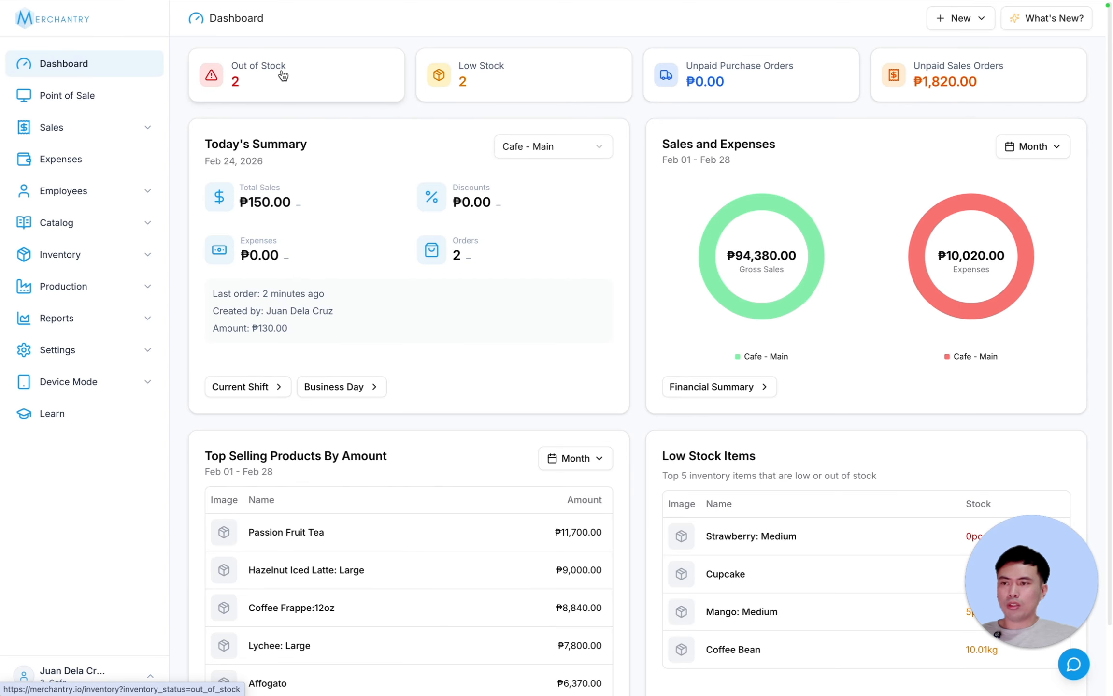
pyautogui.click(323, 82)
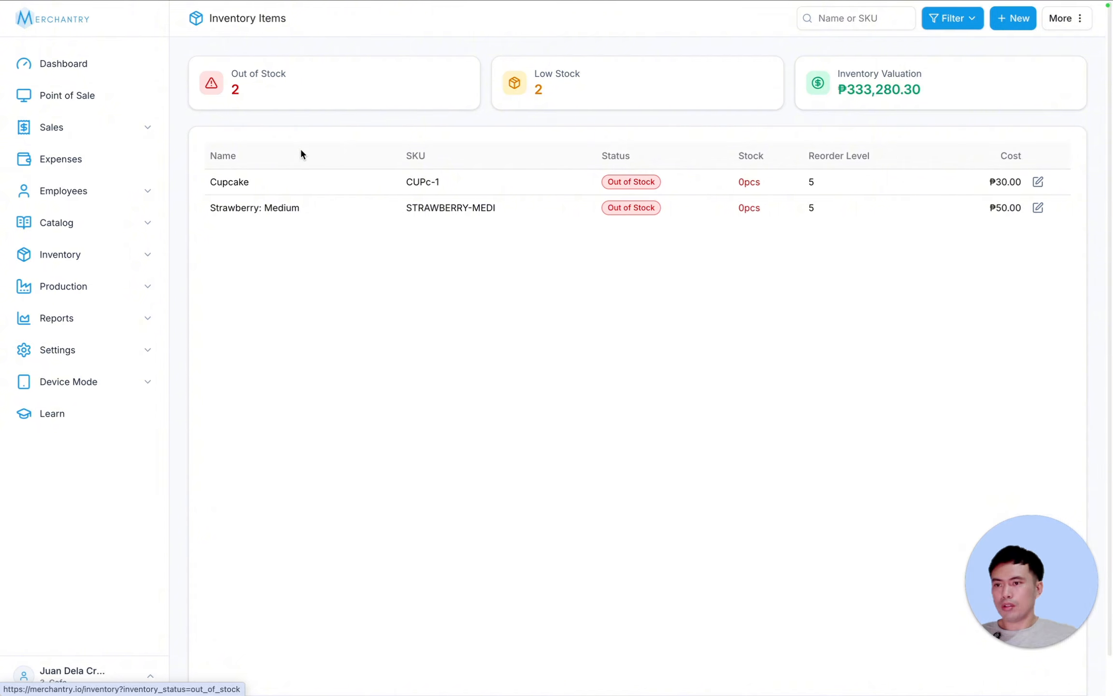
pyautogui.click(114, 64)
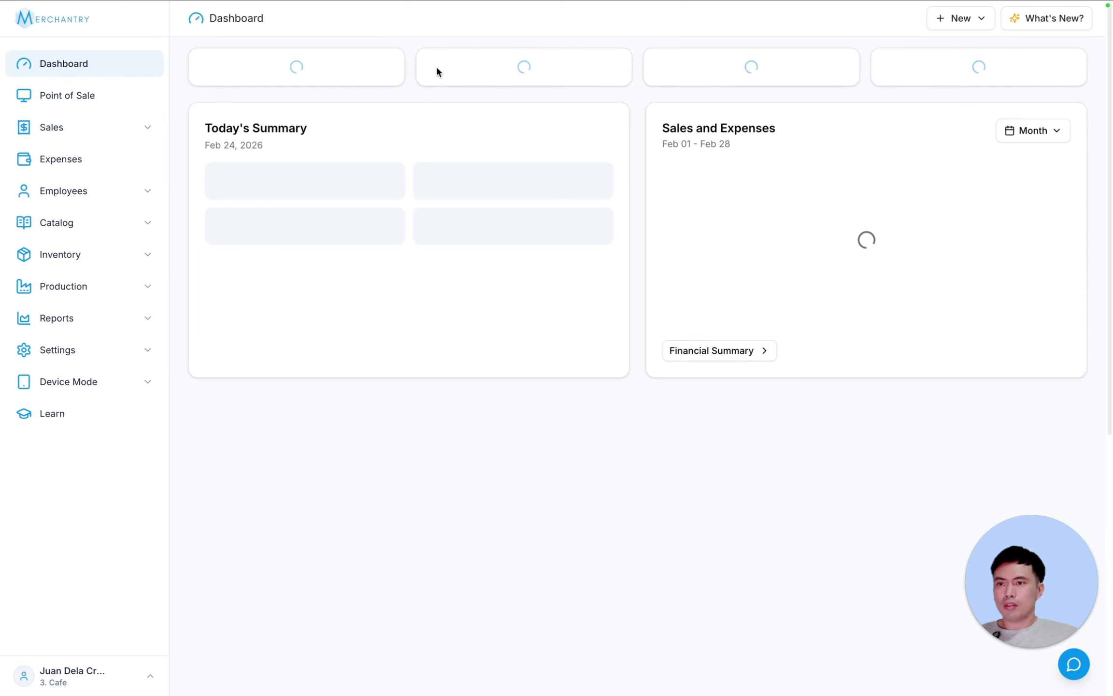
pyautogui.click(437, 70)
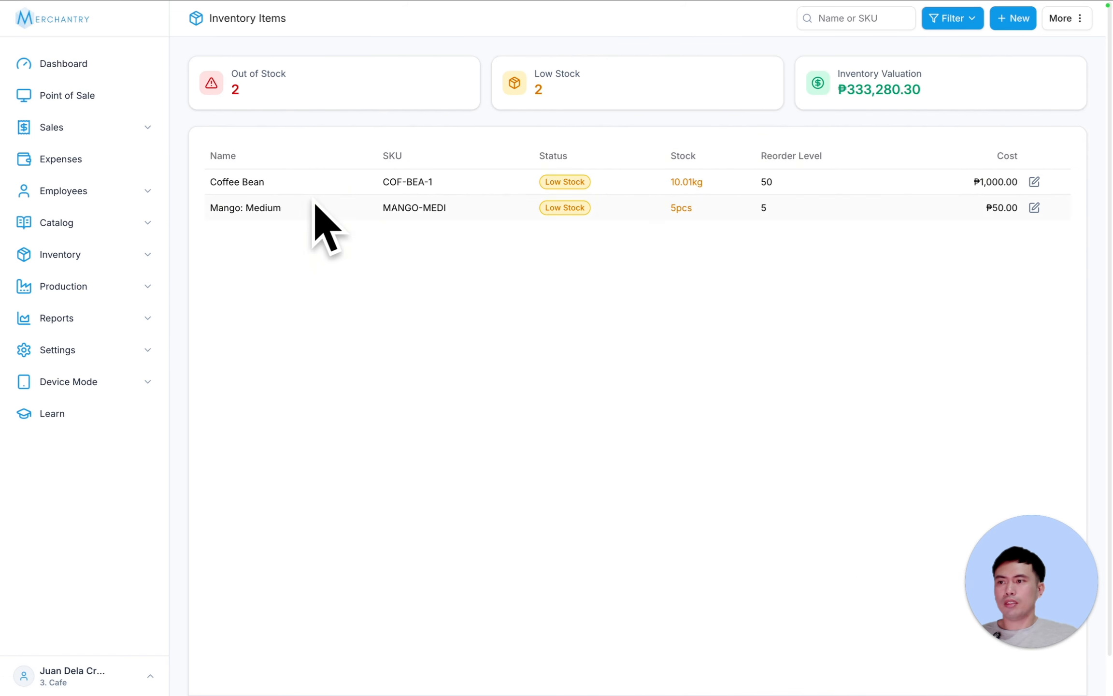
pyautogui.click(87, 64)
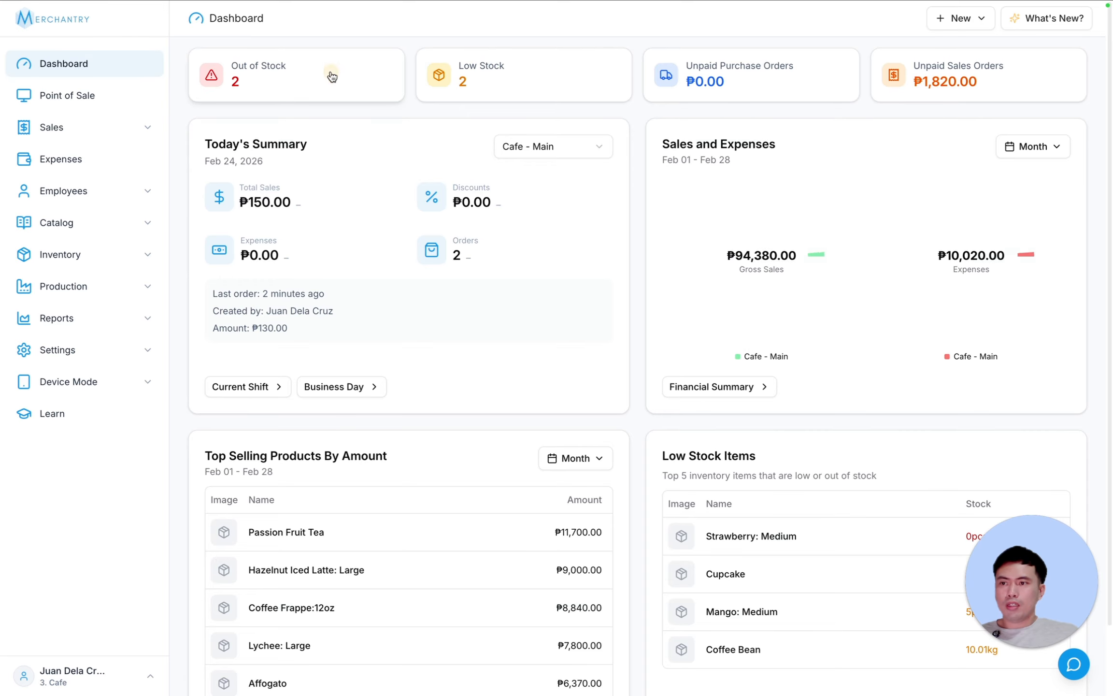
pyautogui.click(328, 85)
pyautogui.click(49, 72)
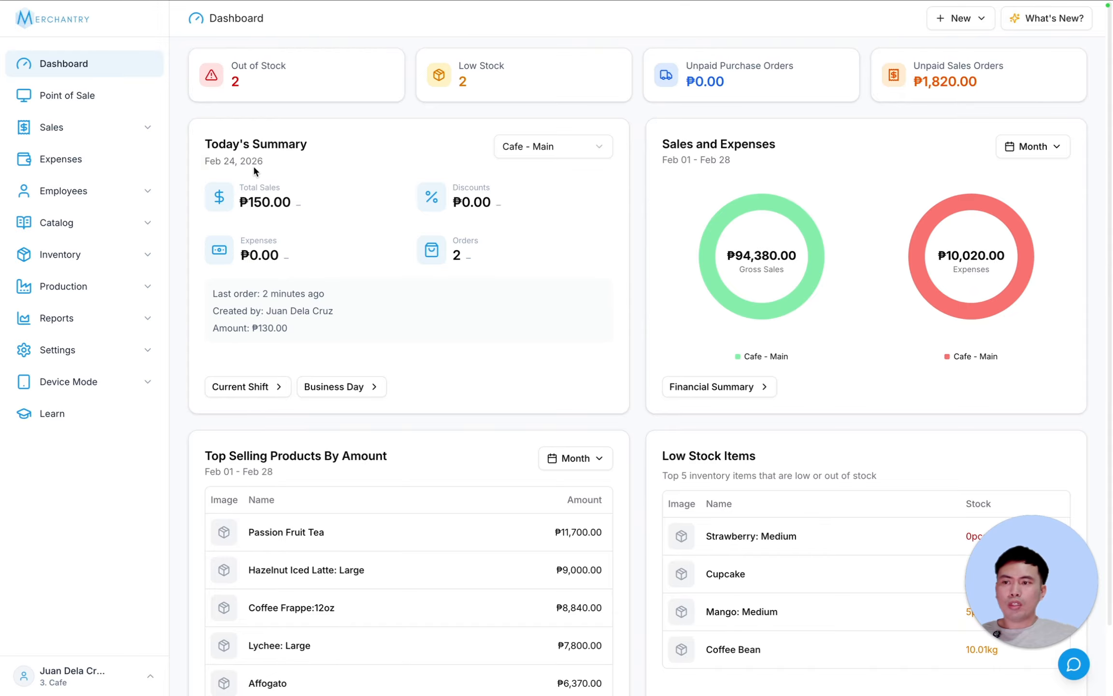
# - Switch the Sales and Expenses chart through Today, Week and Month, showing ₱94,380.00 monthly gross sales
pyautogui.moveTo(211, 162); pyautogui.dragTo(380, 173)
pyautogui.click(380, 175)
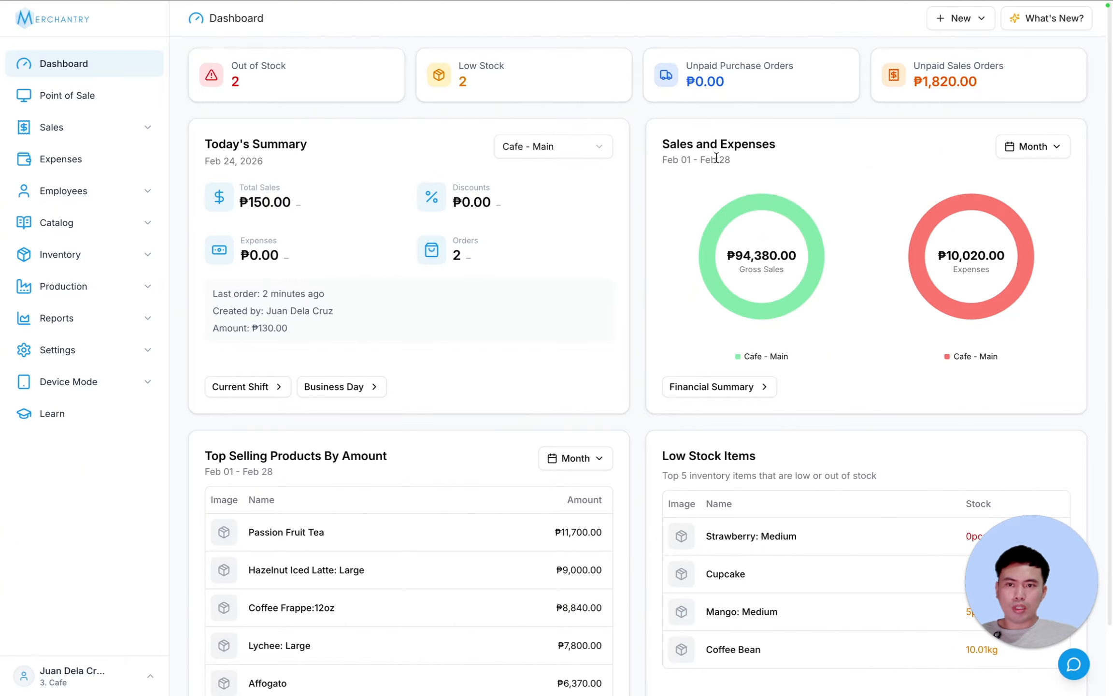
pyautogui.moveTo(663, 159); pyautogui.dragTo(823, 160)
pyautogui.click(878, 176)
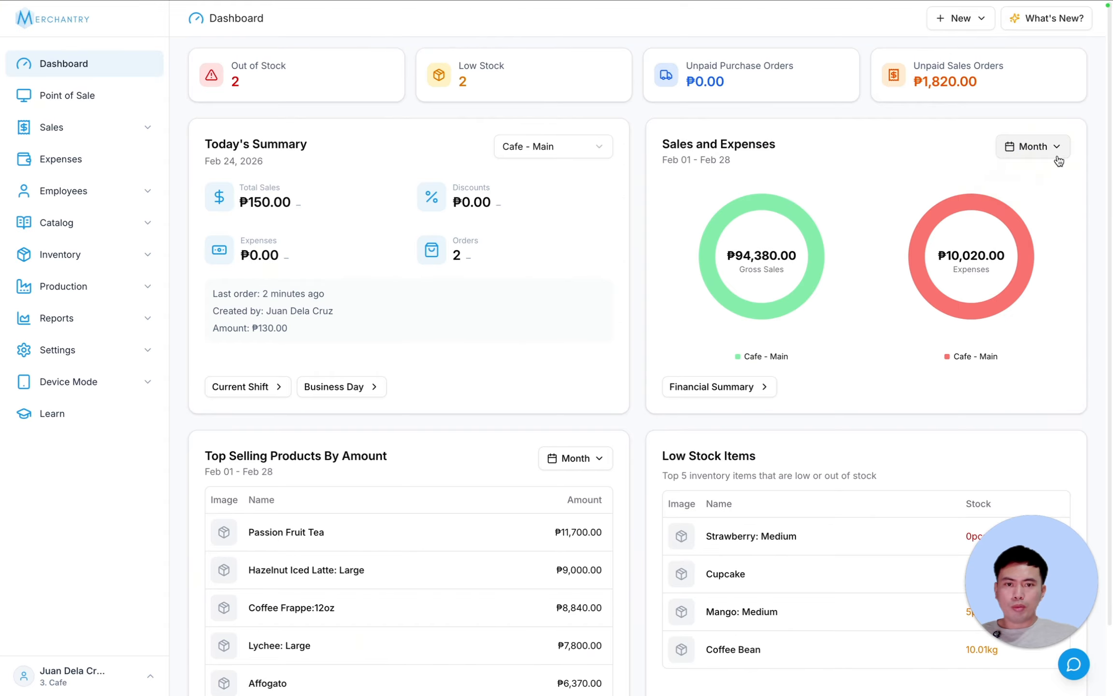
pyautogui.click(1059, 159)
pyautogui.click(1047, 176)
pyautogui.click(1048, 157)
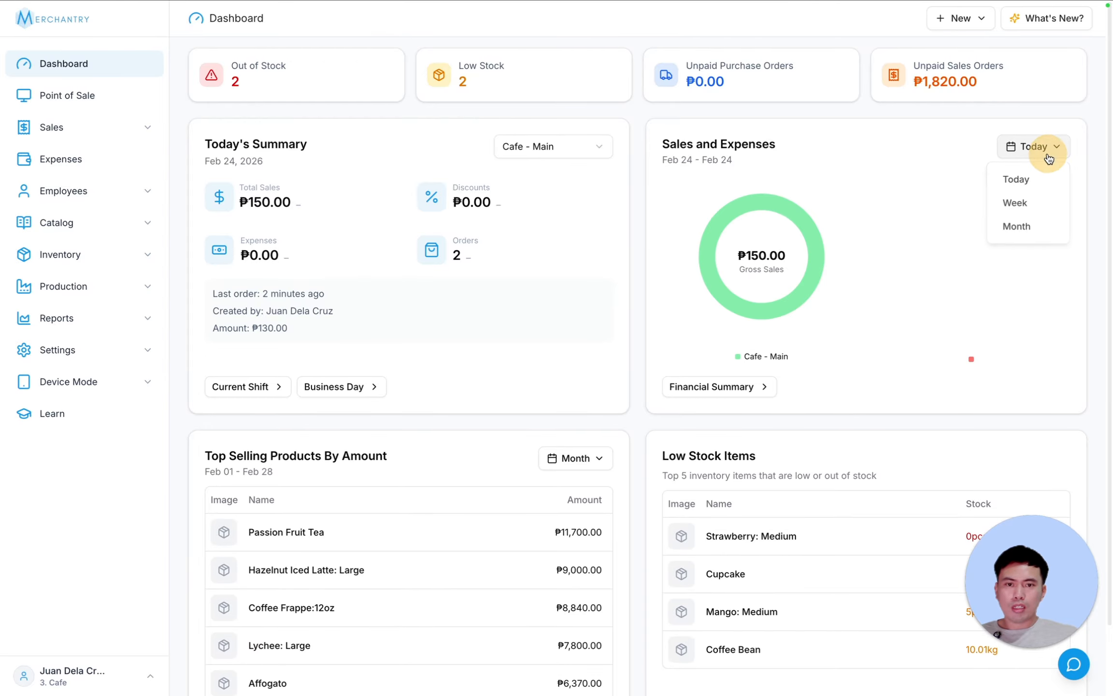
pyautogui.click(1043, 201)
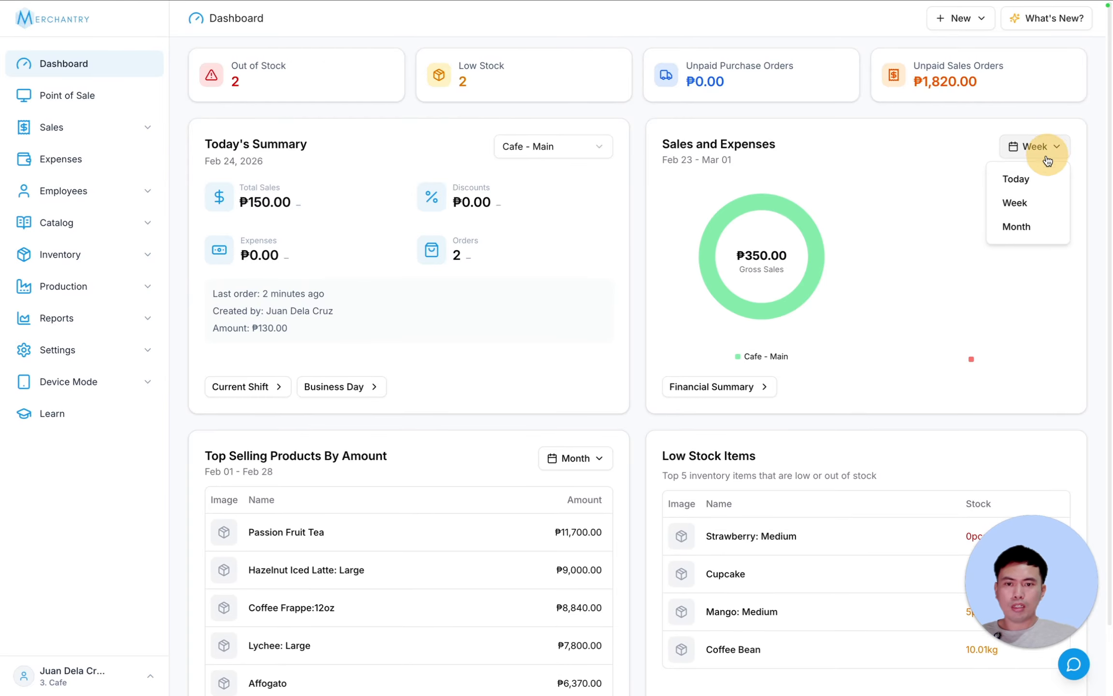
pyautogui.click(1039, 228)
pyautogui.scroll(-2, 607, 313)
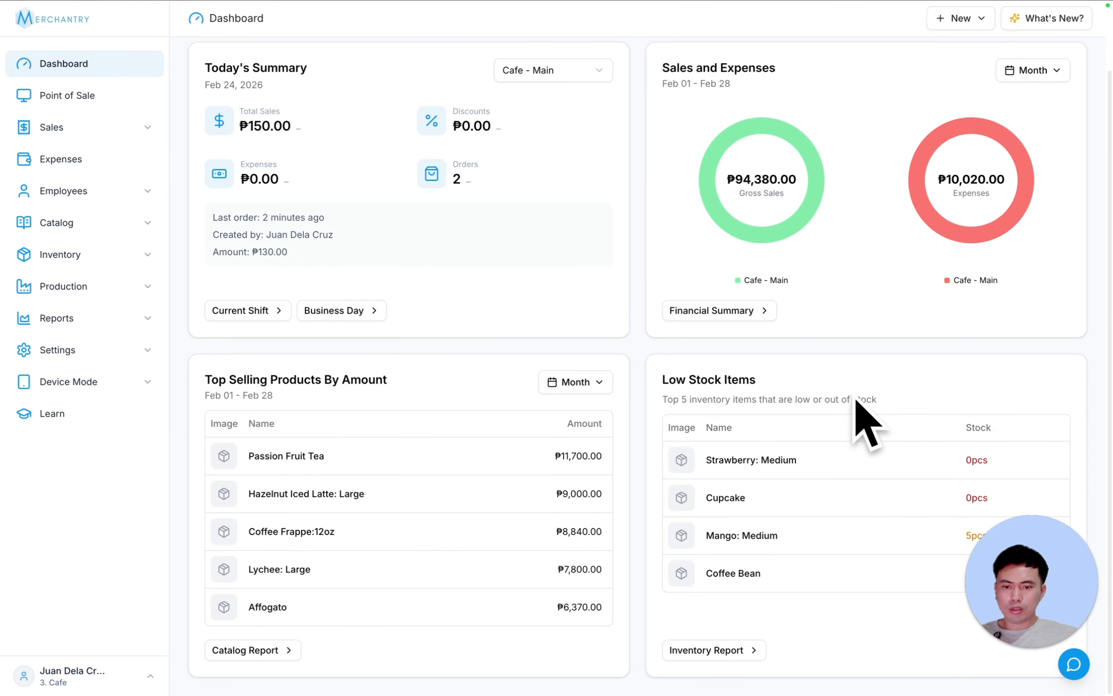
pyautogui.moveTo(1051, 598)
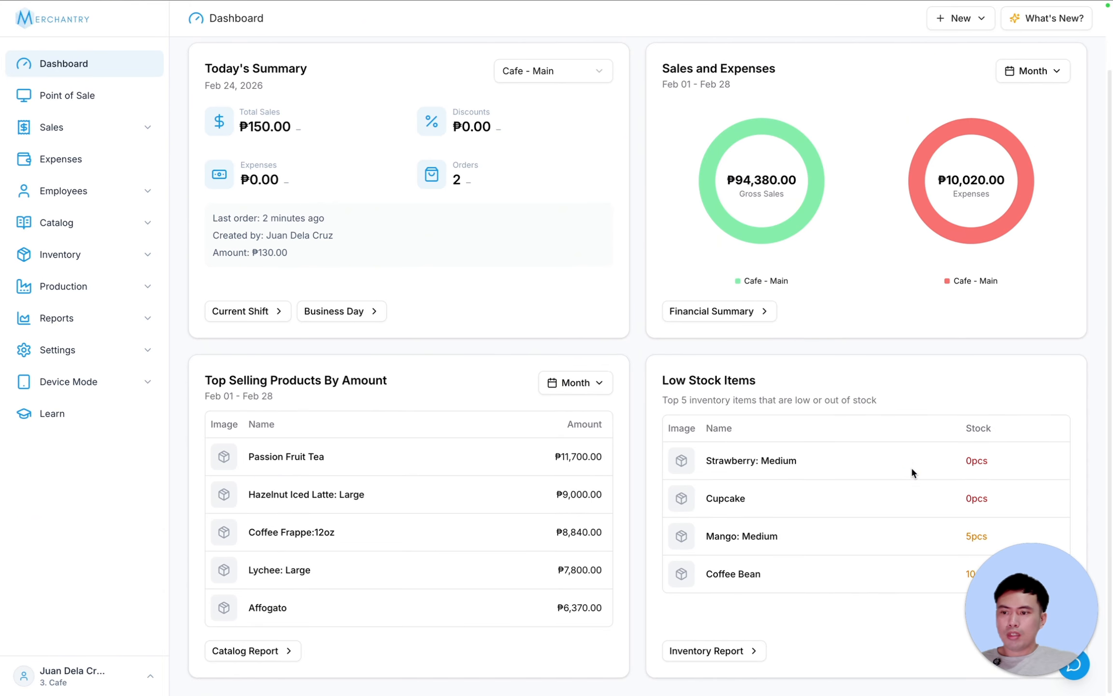
pyautogui.scroll(2, 911, 467)
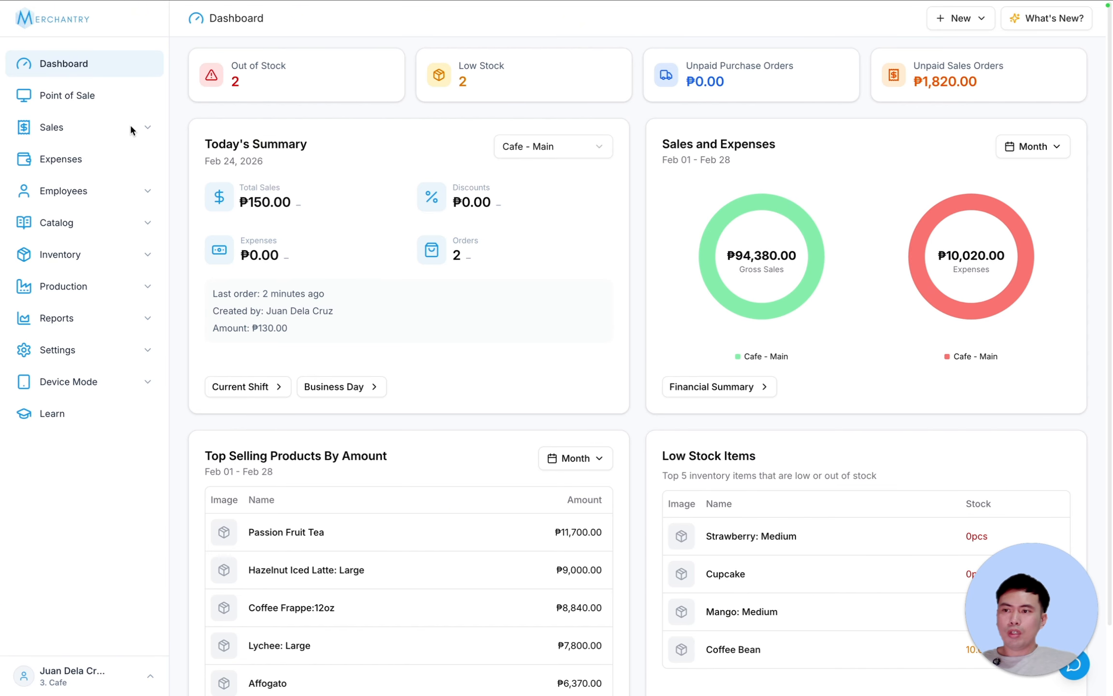
# - Void sales order S000352 from the Sales Orders list and return to the Dashboard
pyautogui.click(145, 127)
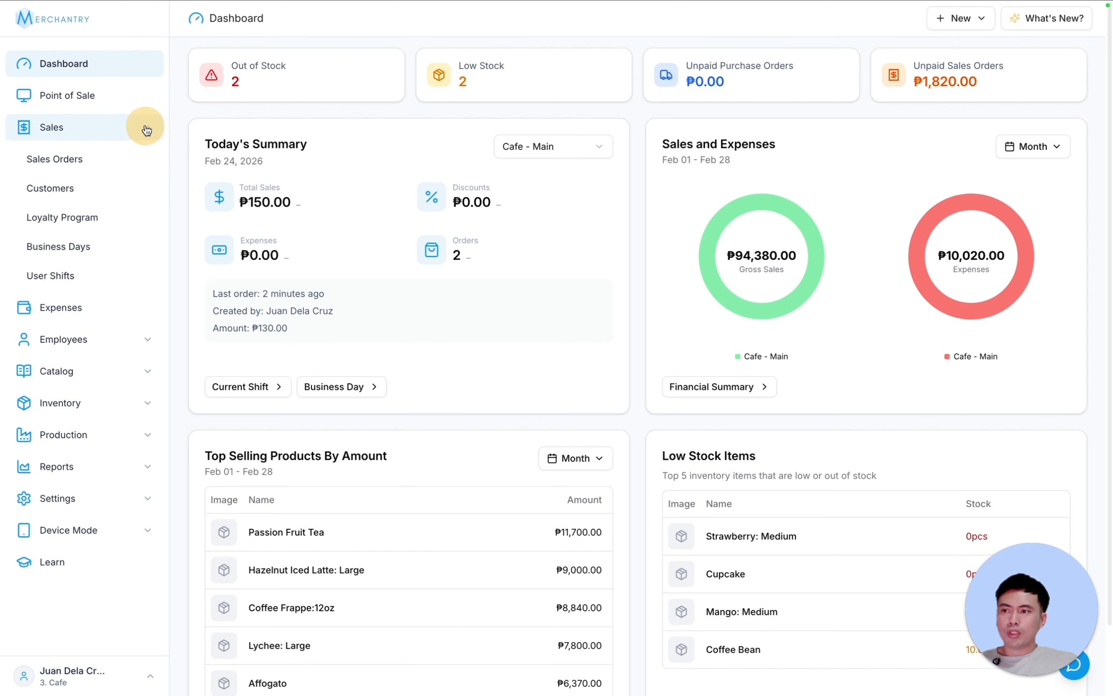
pyautogui.click(73, 159)
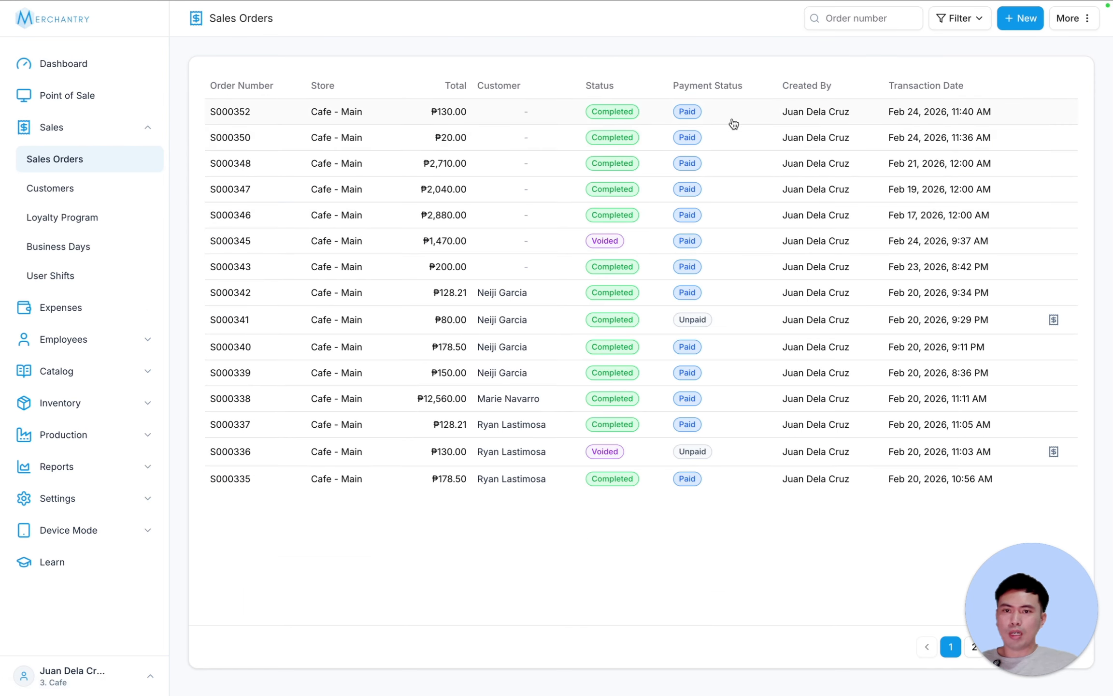
pyautogui.click(505, 114)
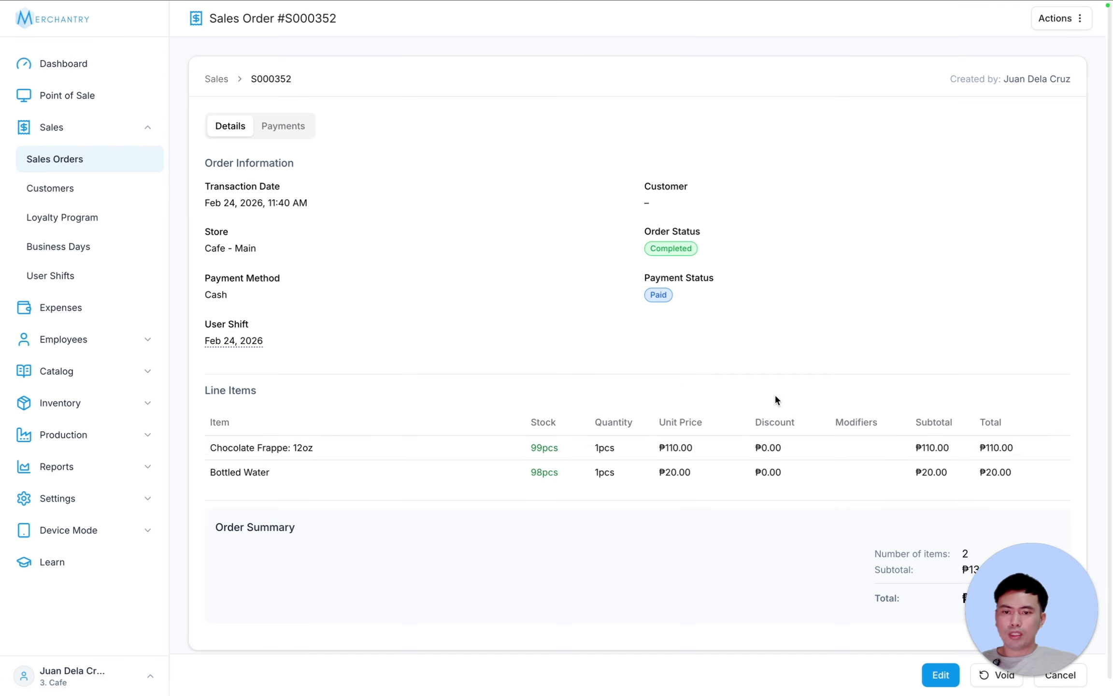
pyautogui.moveTo(1024, 572); pyautogui.dragTo(1023, 475)
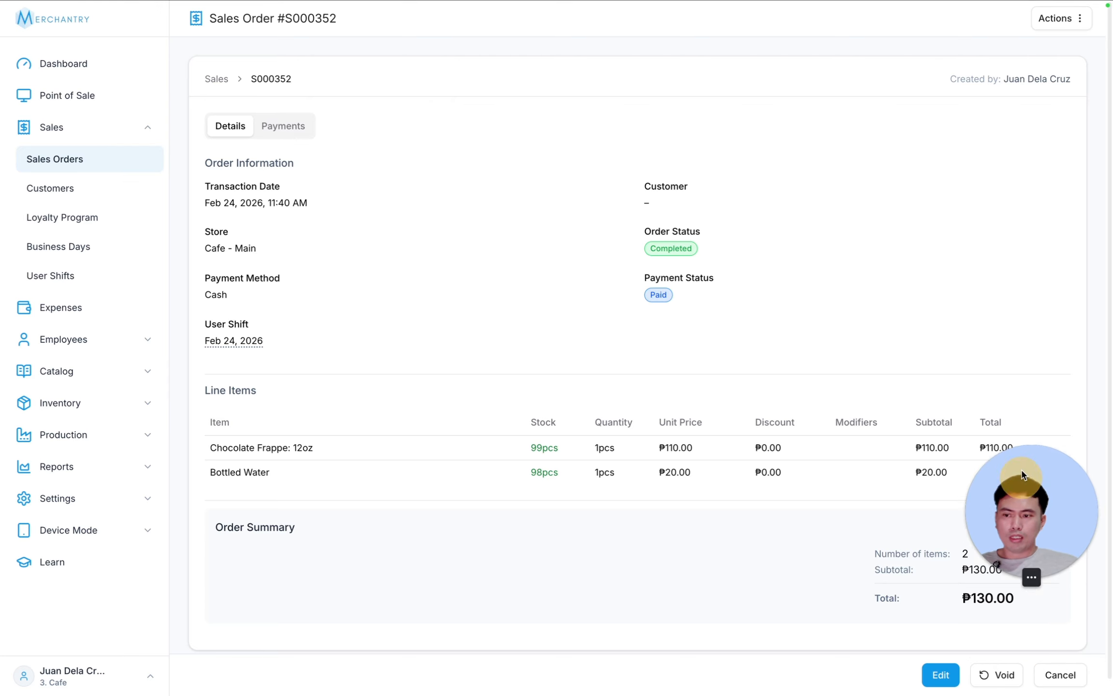
pyautogui.click(1003, 676)
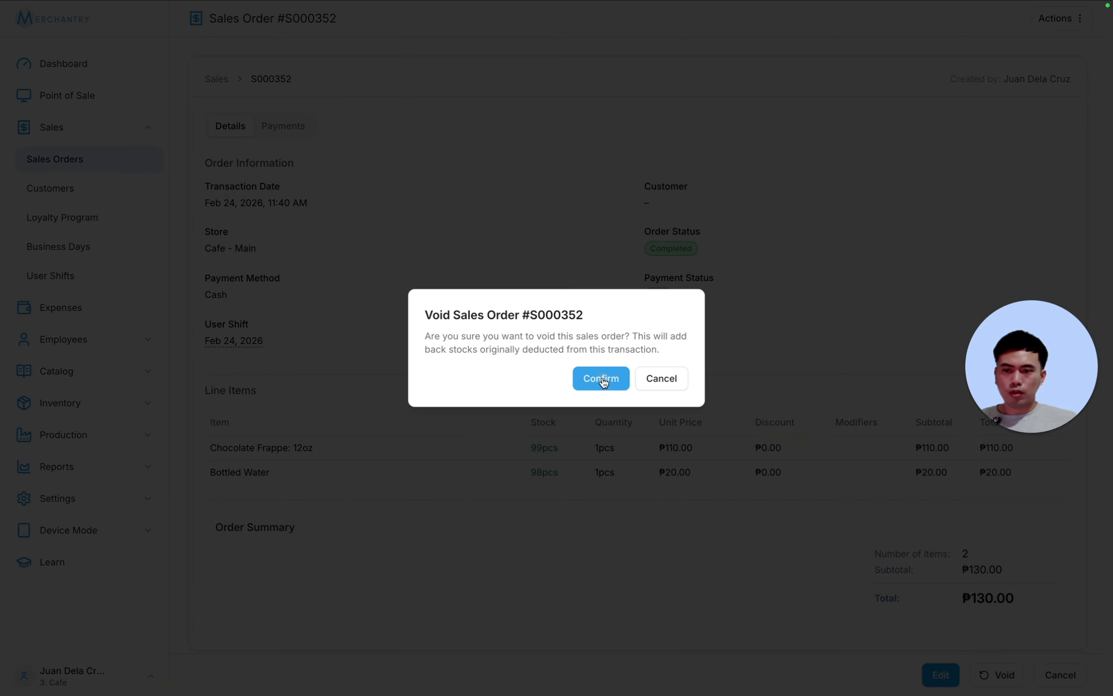
pyautogui.click(601, 380)
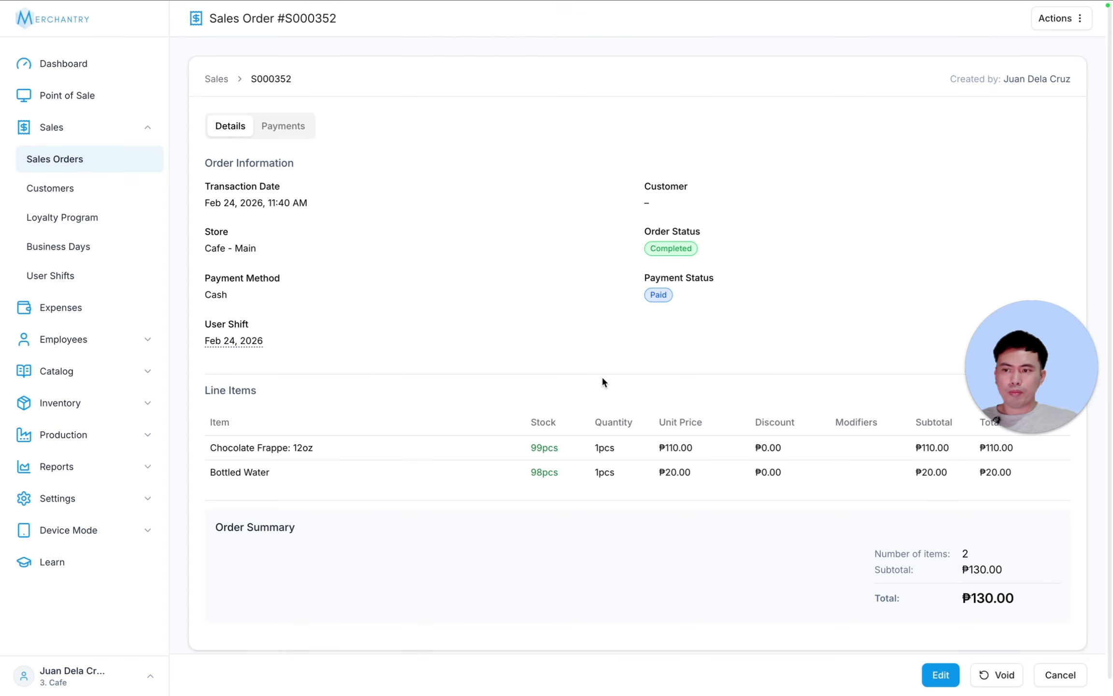
pyautogui.click(84, 69)
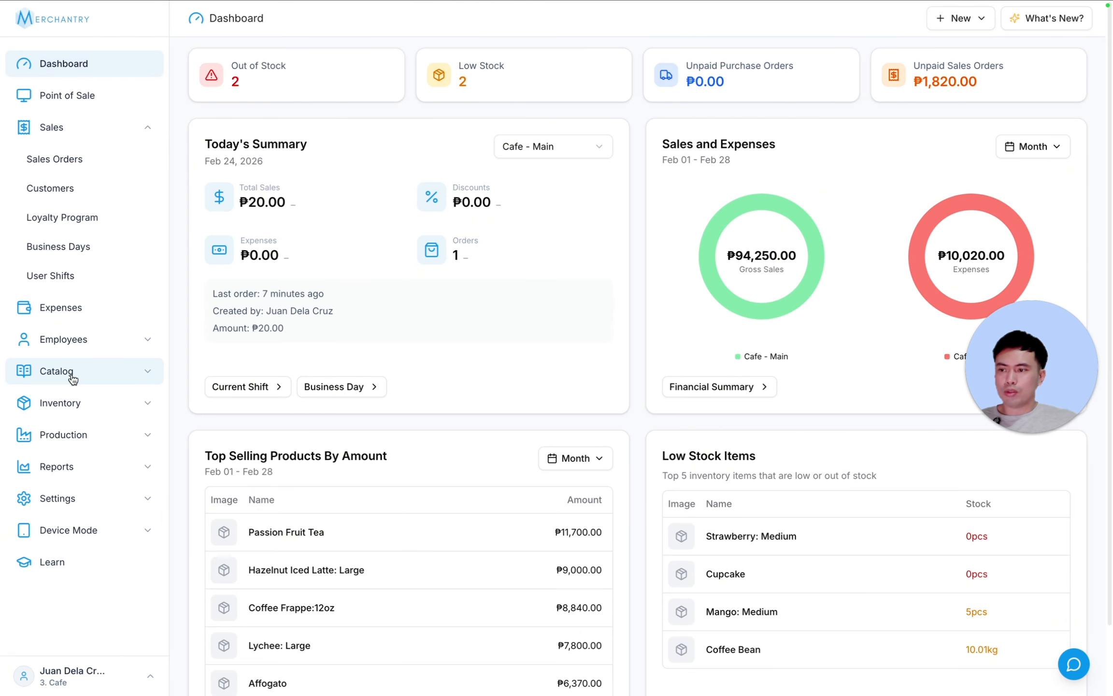
# - Park a ₱280.00 order of Iced Matcha Latte and Passion Fruit Tea under reference 5
pyautogui.click(80, 402)
pyautogui.click(80, 437)
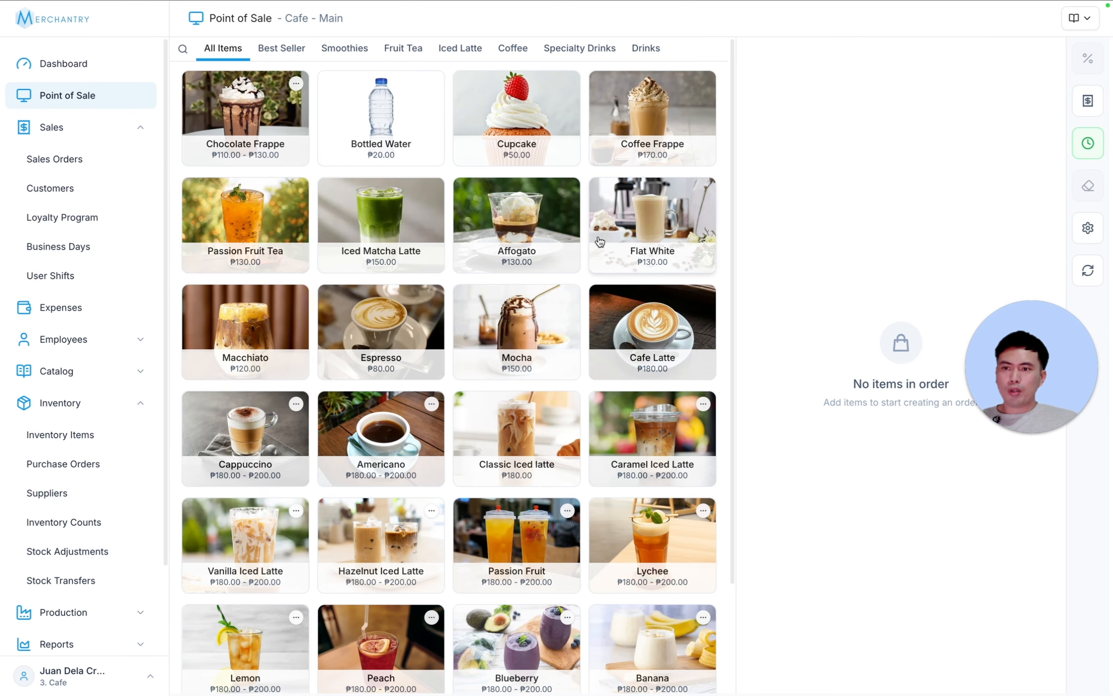
pyautogui.click(373, 209)
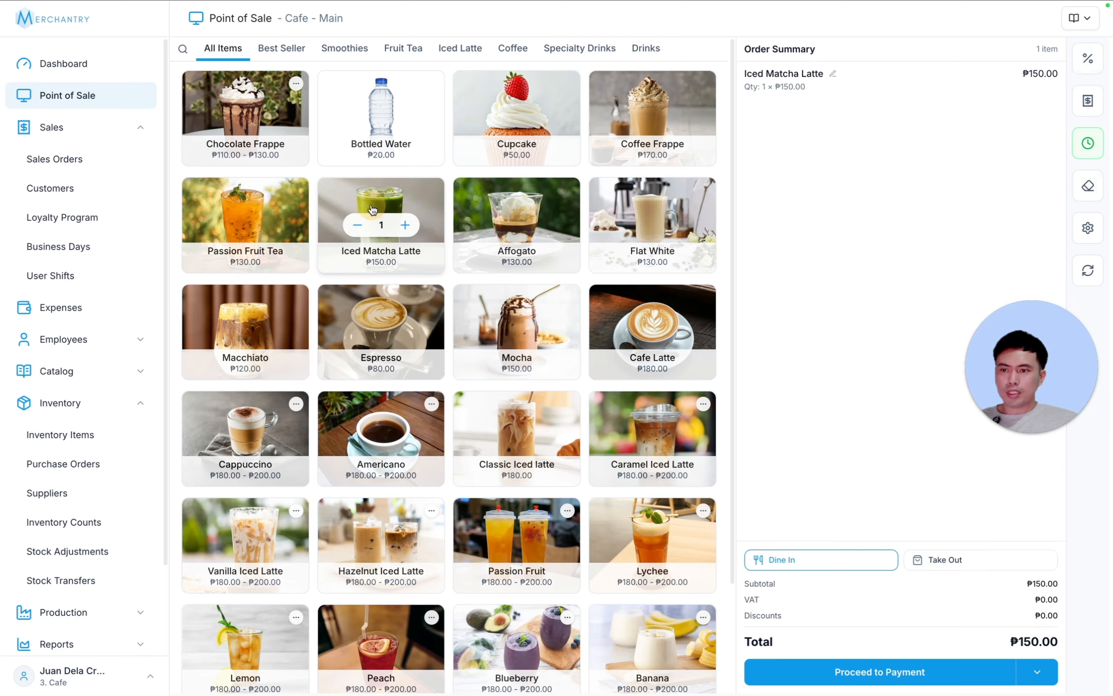
pyautogui.click(238, 211)
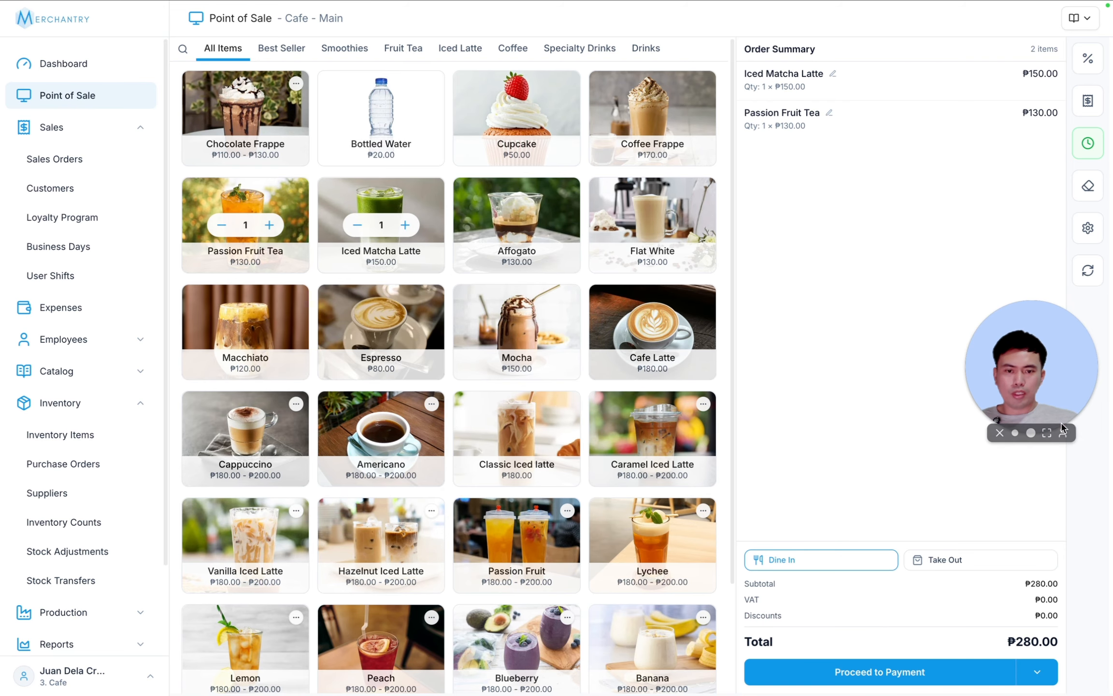
pyautogui.click(1037, 679)
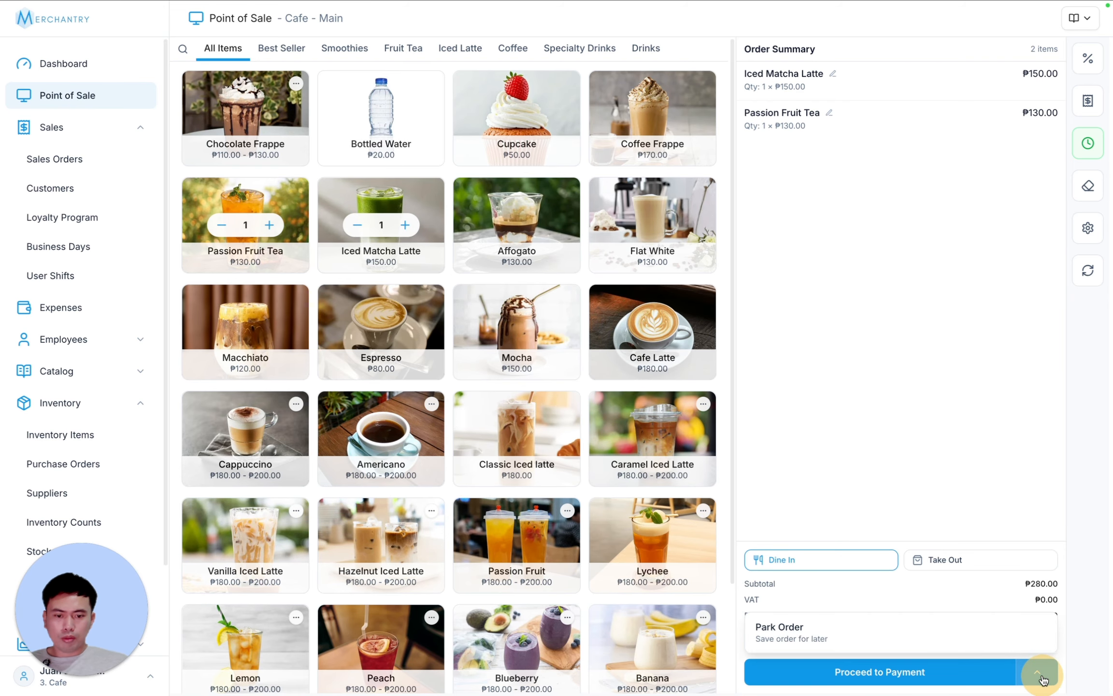
pyautogui.click(849, 639)
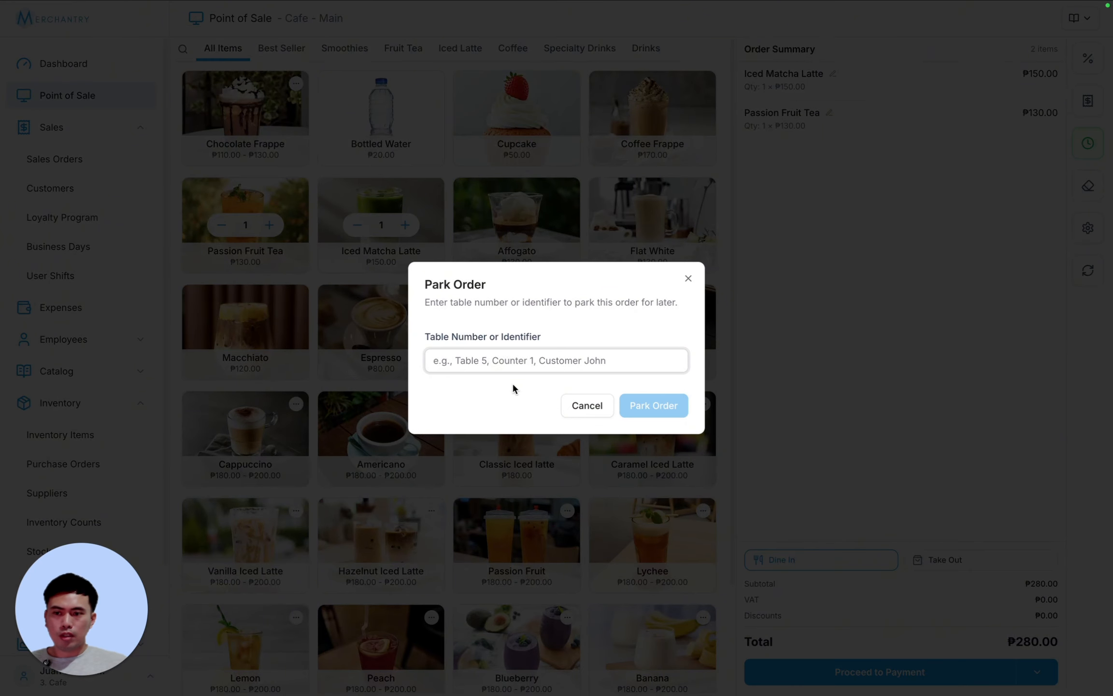
pyautogui.write('5')
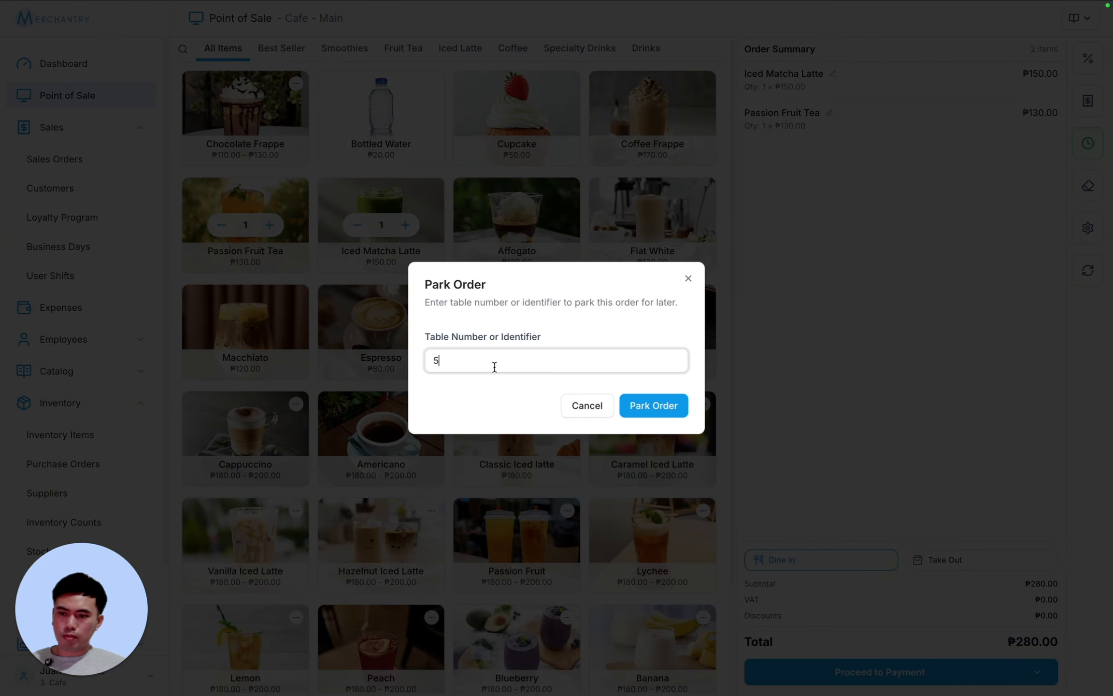
pyautogui.click(648, 405)
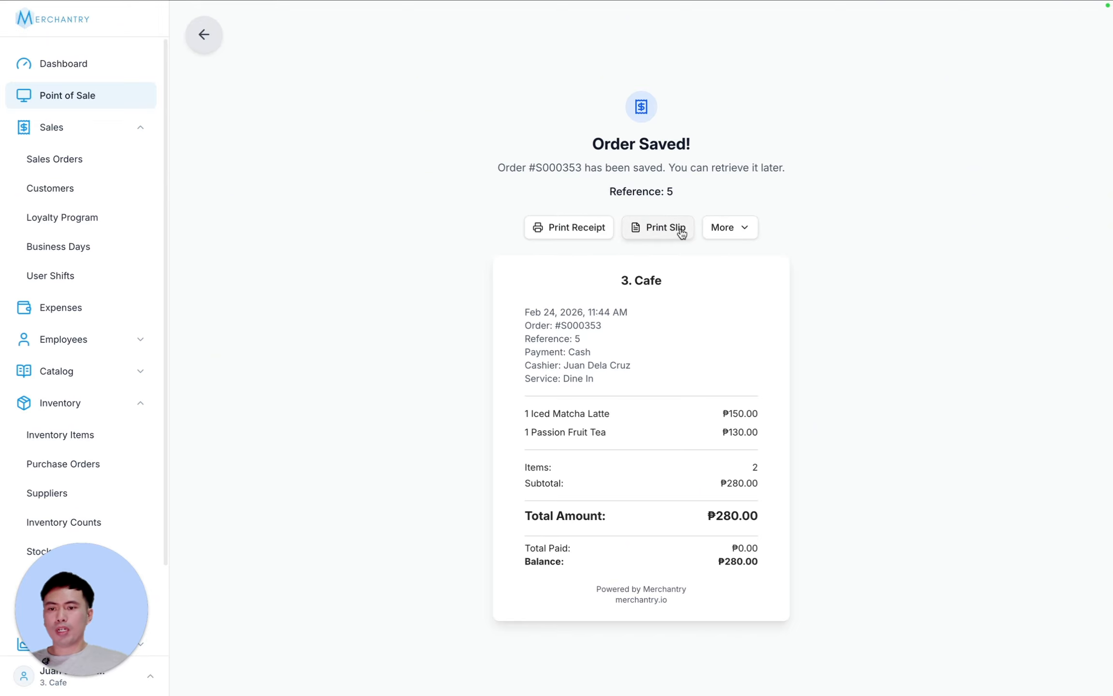
pyautogui.click(72, 93)
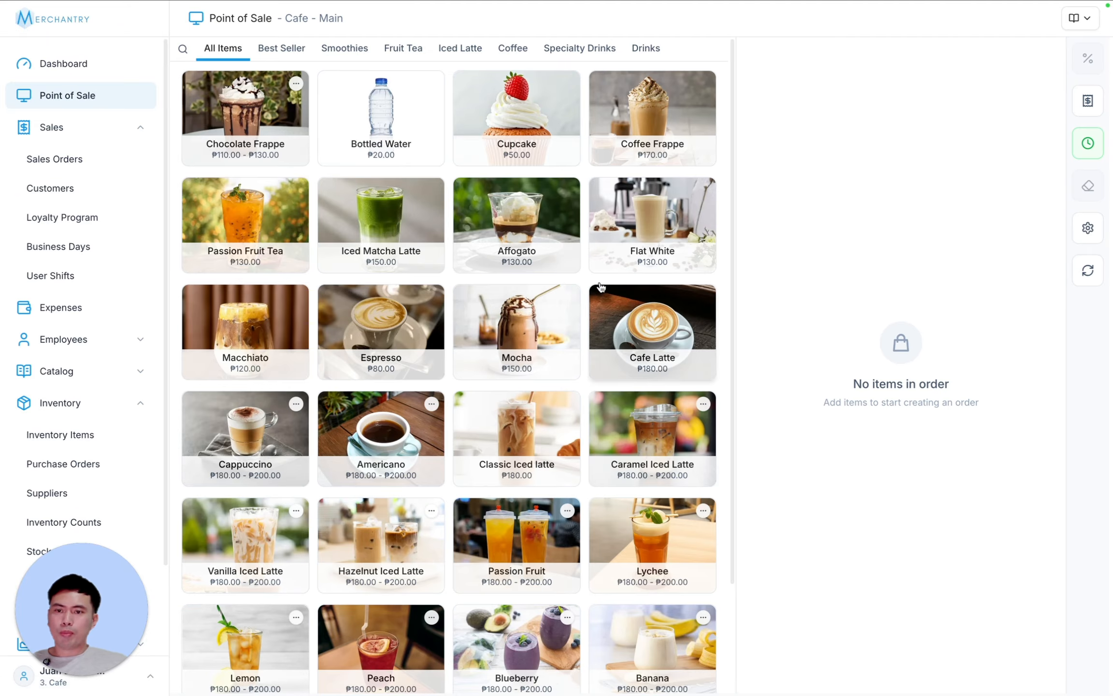
# - Reopen parked order S000353 from the Orders list and complete it with ₱280.00 cash
pyautogui.click(1088, 102)
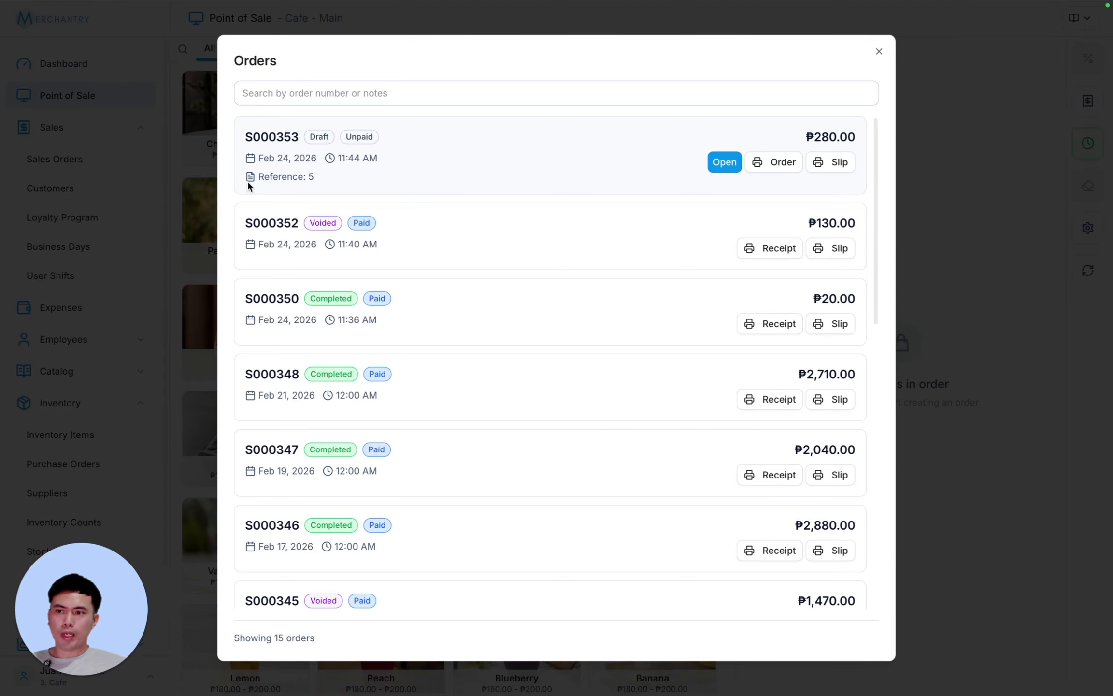
pyautogui.moveTo(248, 182); pyautogui.dragTo(691, 179)
pyautogui.click(725, 161)
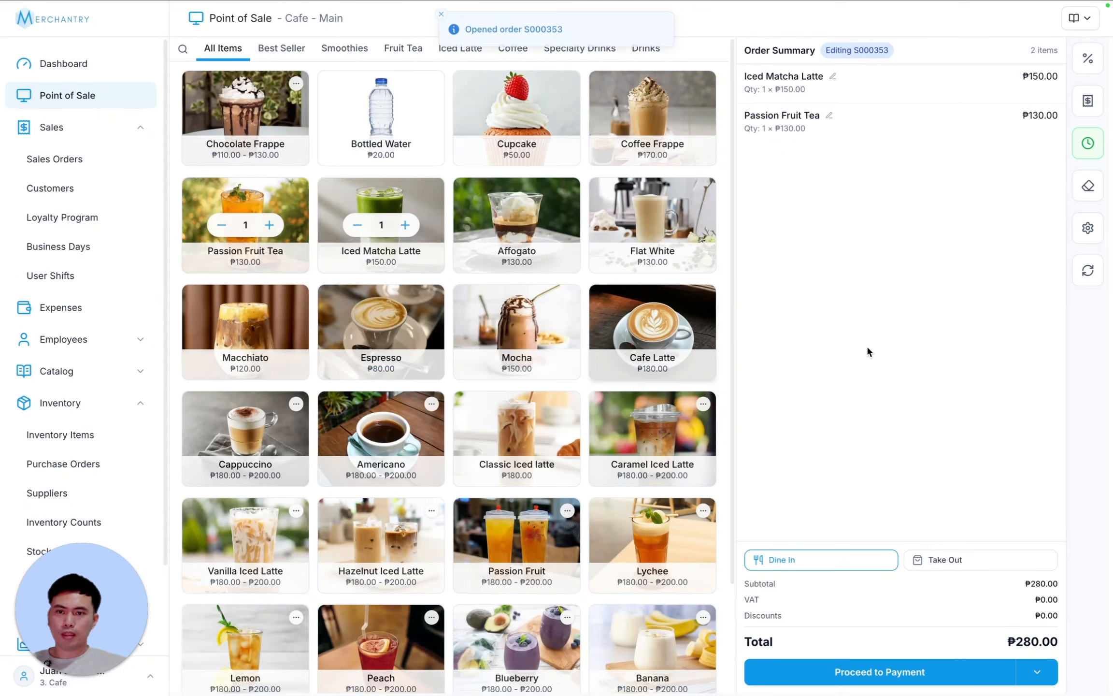
pyautogui.moveTo(480, 32); pyautogui.dragTo(563, 34)
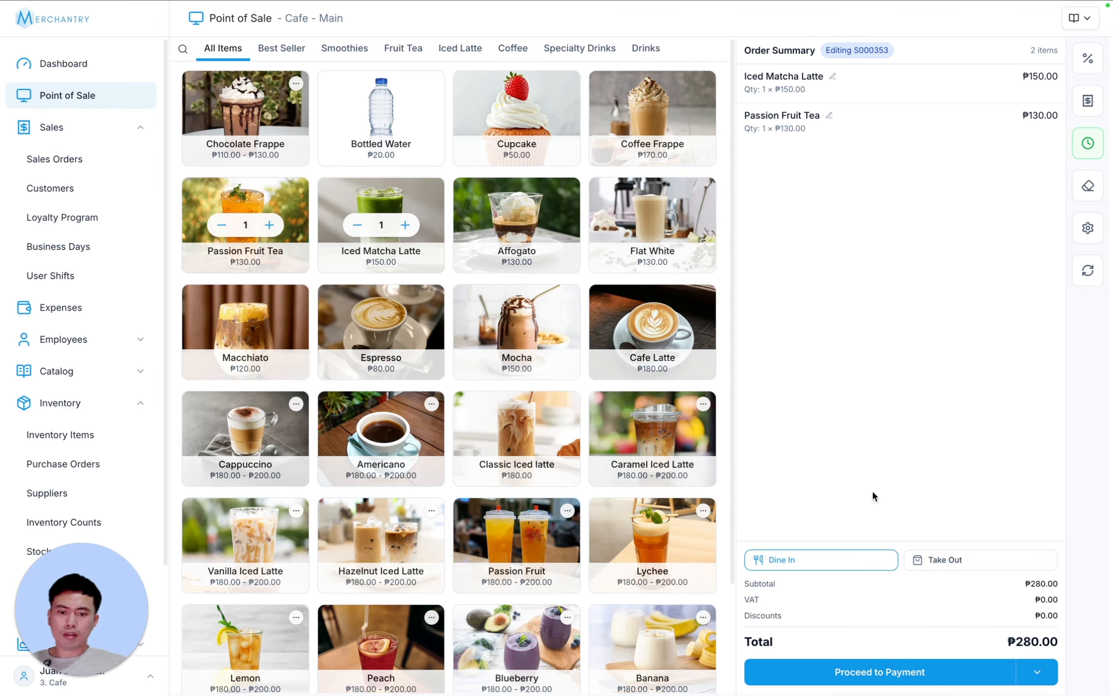
pyautogui.click(1037, 672)
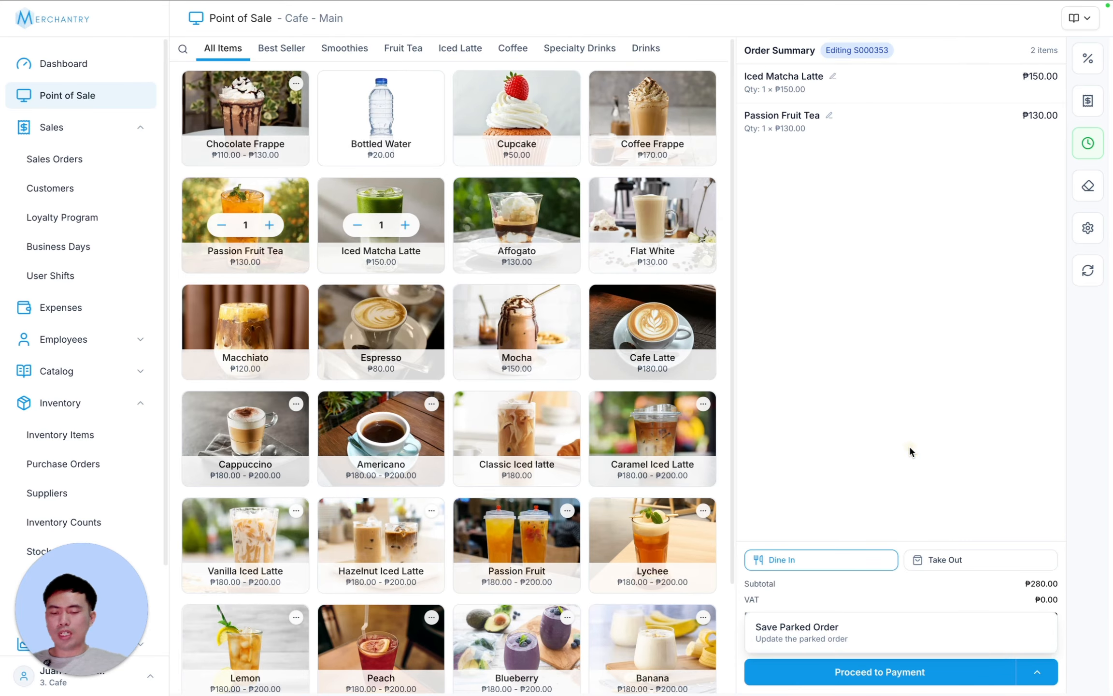
pyautogui.click(895, 685)
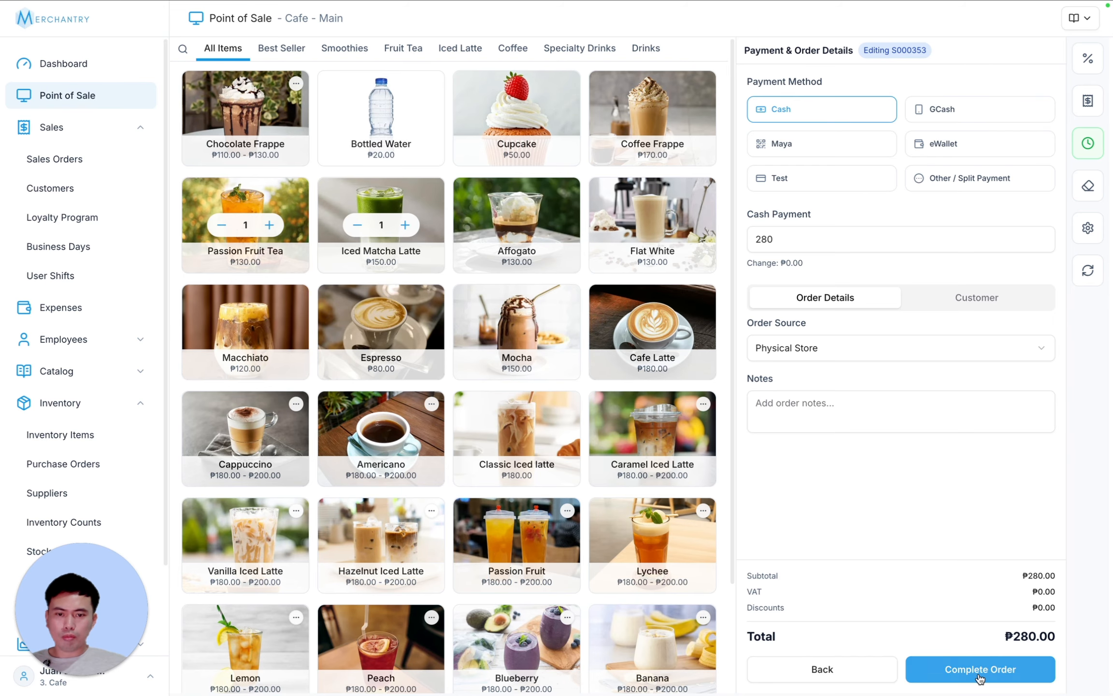
pyautogui.click(1001, 673)
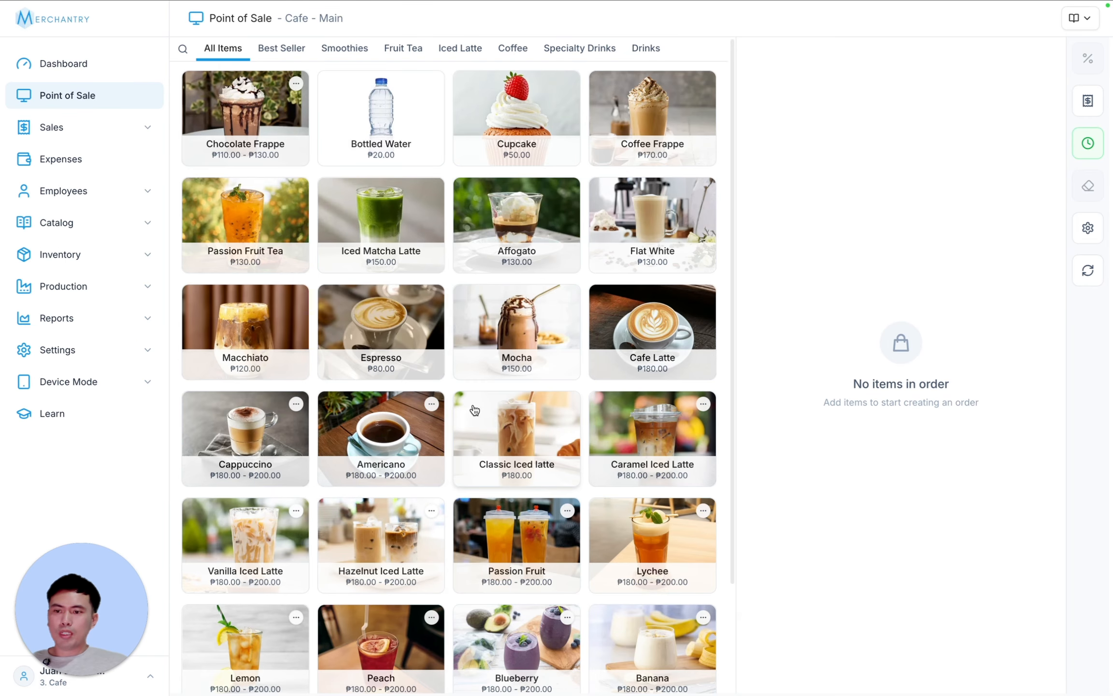
# - Add Affogato, Iced Matcha Latte, Espresso and Mocha, then apply the 20% Senior discount to the order
pyautogui.click(511, 220)
pyautogui.click(382, 218)
pyautogui.click(381, 324)
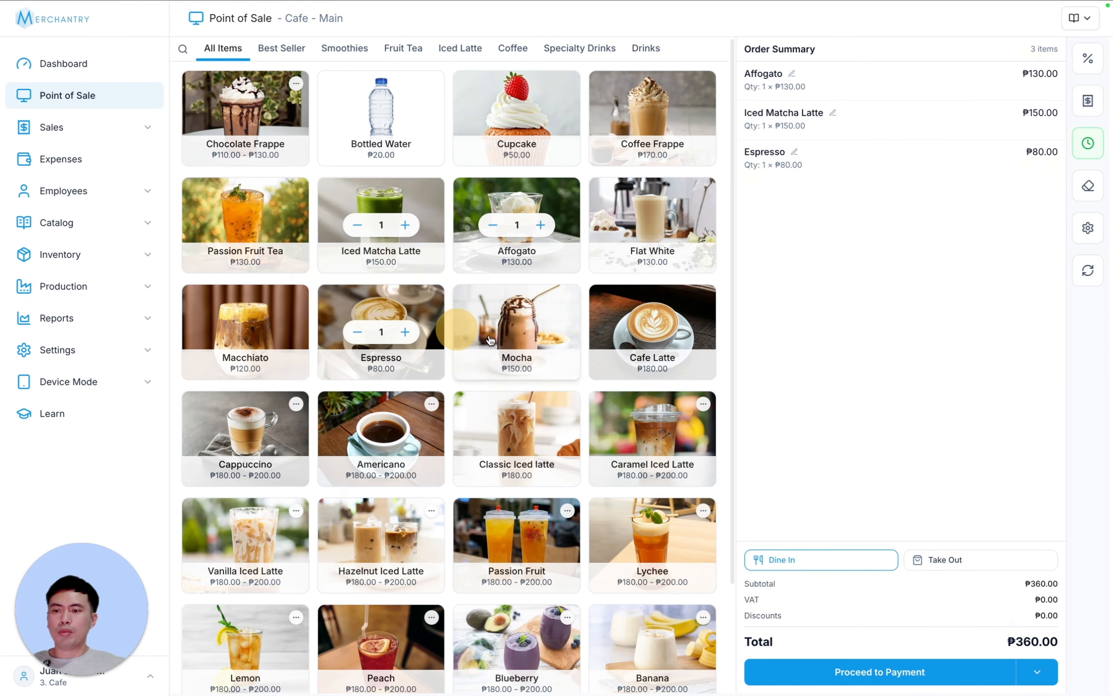
pyautogui.click(517, 324)
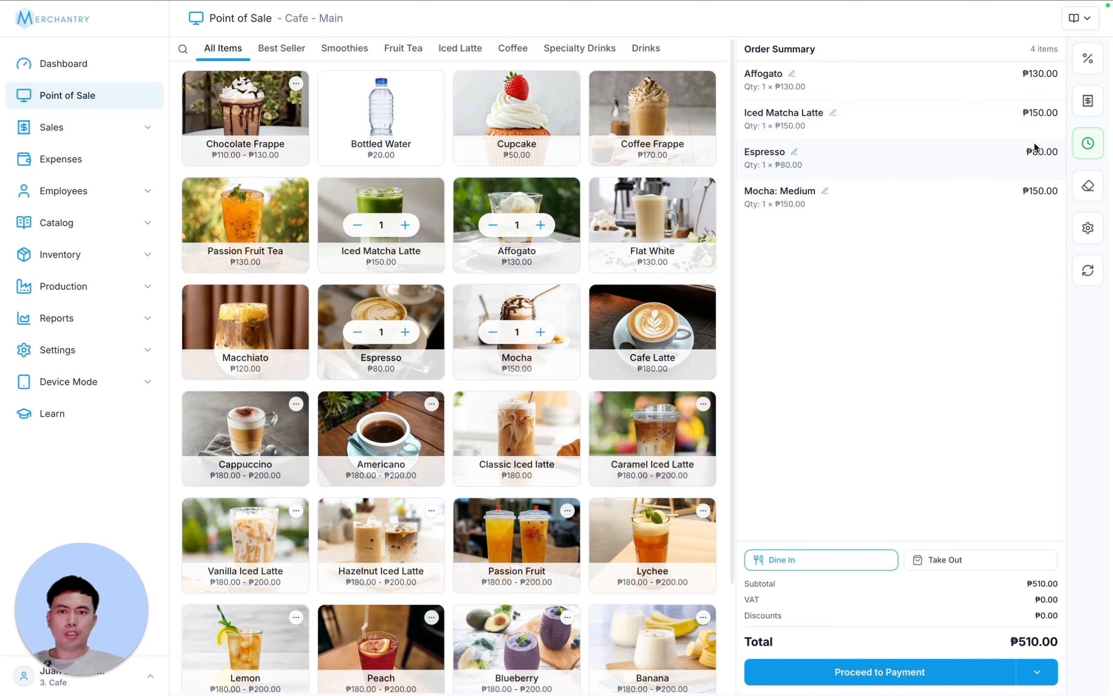
pyautogui.click(1088, 59)
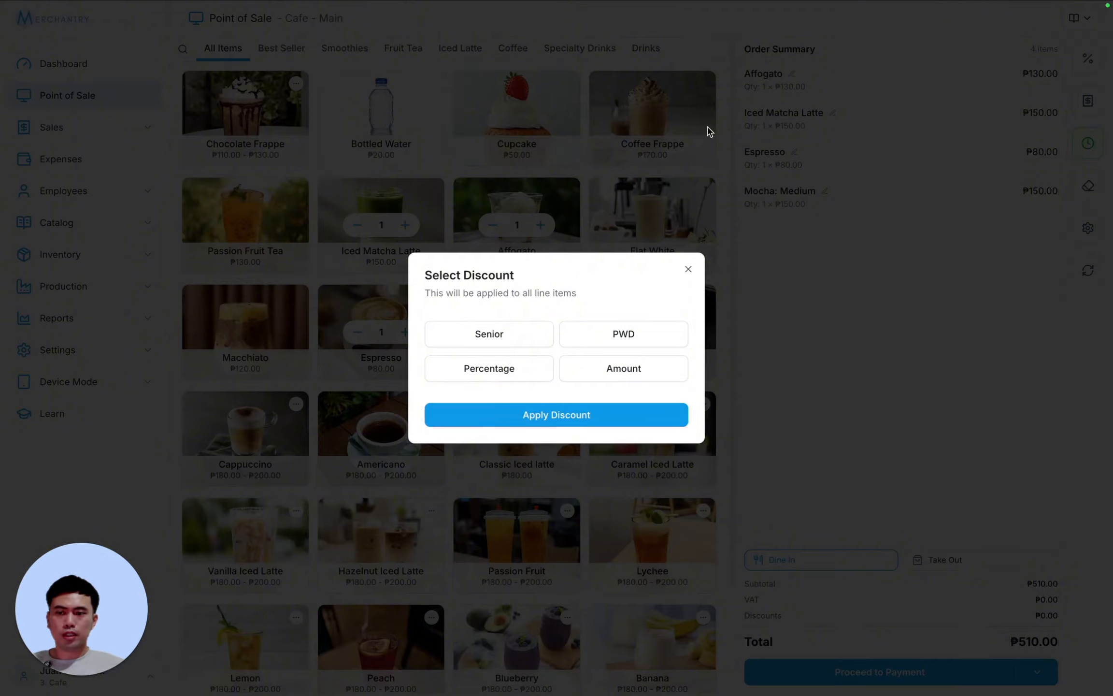
pyautogui.click(504, 340)
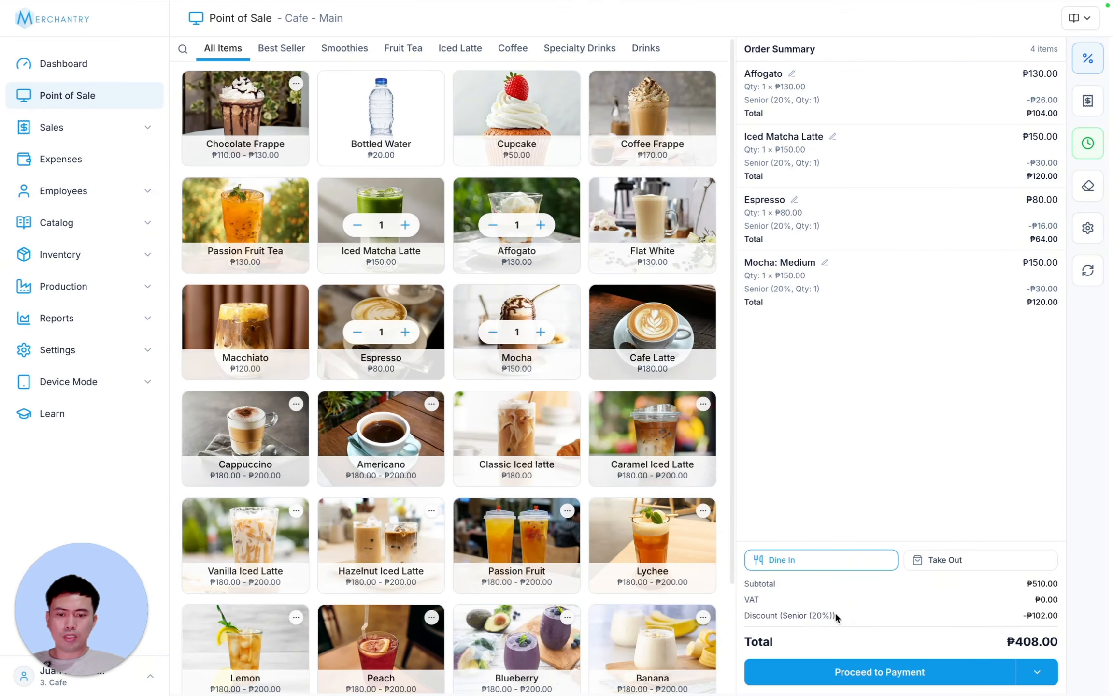
pyautogui.moveTo(808, 614); pyautogui.dragTo(1058, 614)
pyautogui.click(1023, 576)
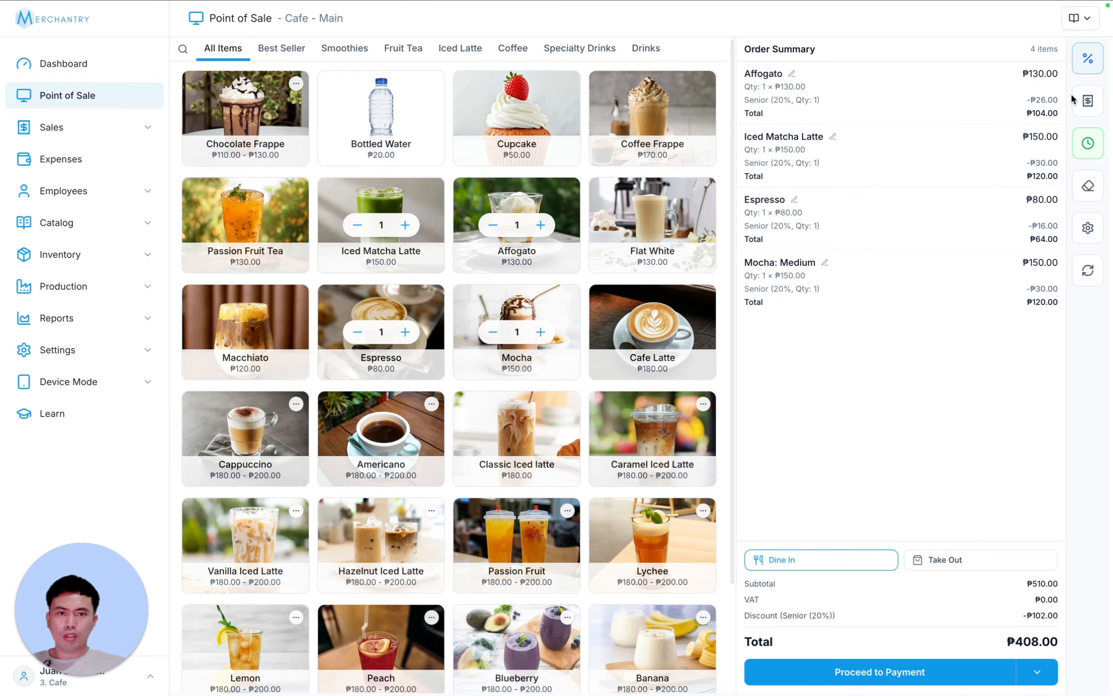
# - Replace it with a 10% percentage discount on the whole order
pyautogui.click(1081, 58)
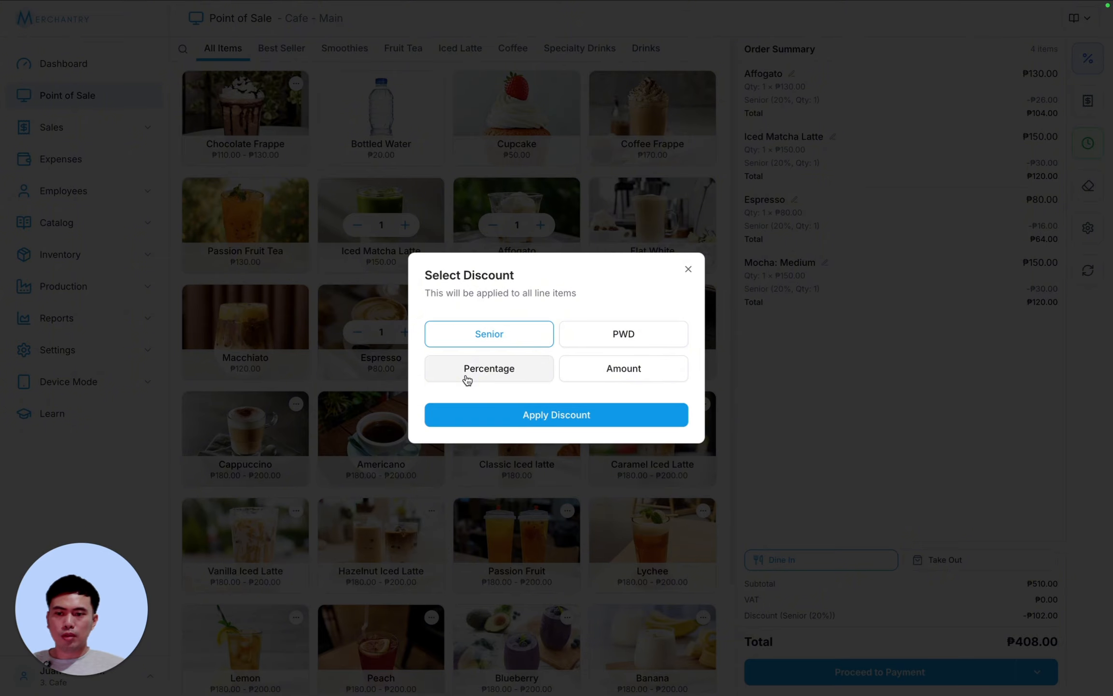
pyautogui.click(465, 377)
pyautogui.write('10')
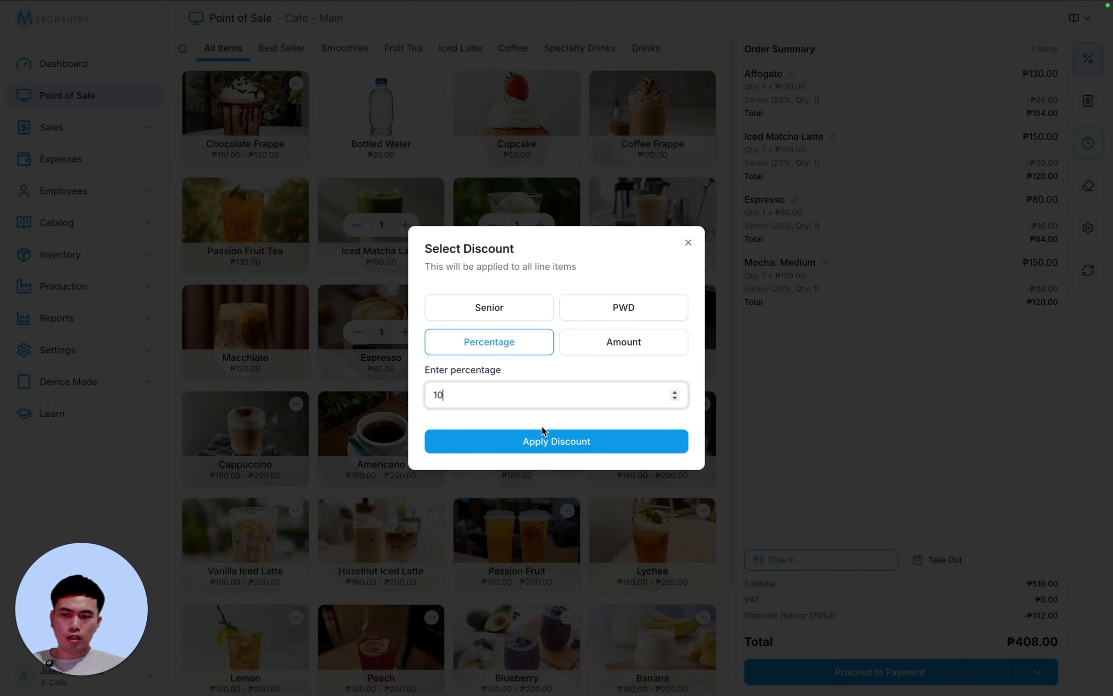
pyautogui.click(544, 438)
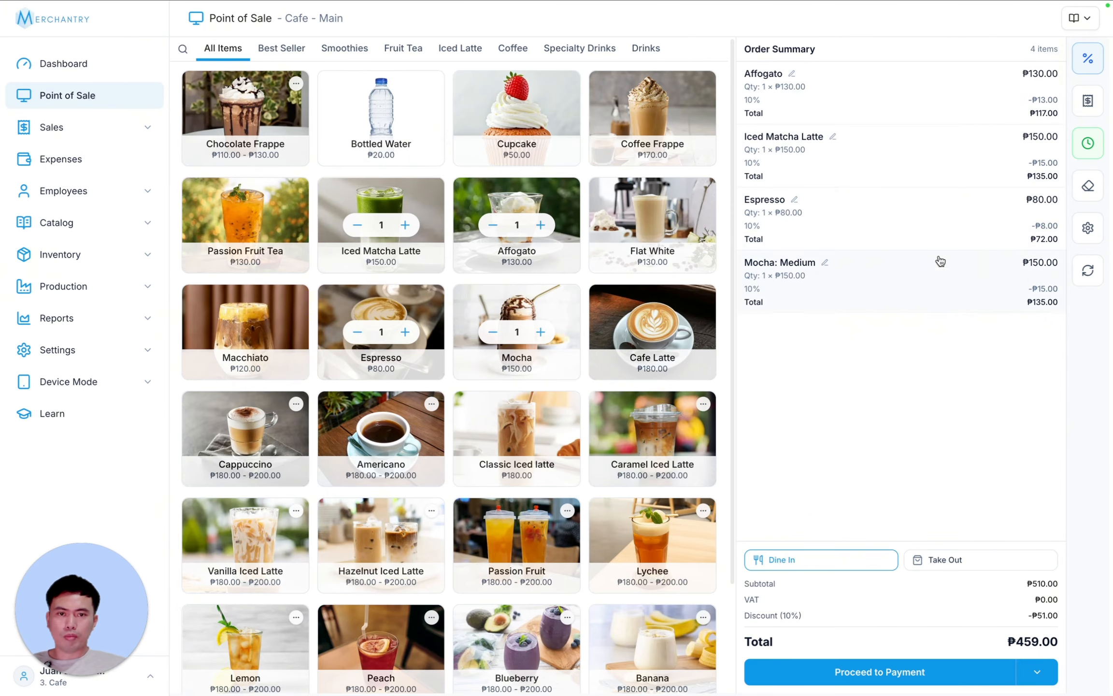
# - Apply a ₱50 fixed-amount discount, then remove the order-wide discount, leaving ₱510.00
pyautogui.click(1087, 58)
pyautogui.click(621, 349)
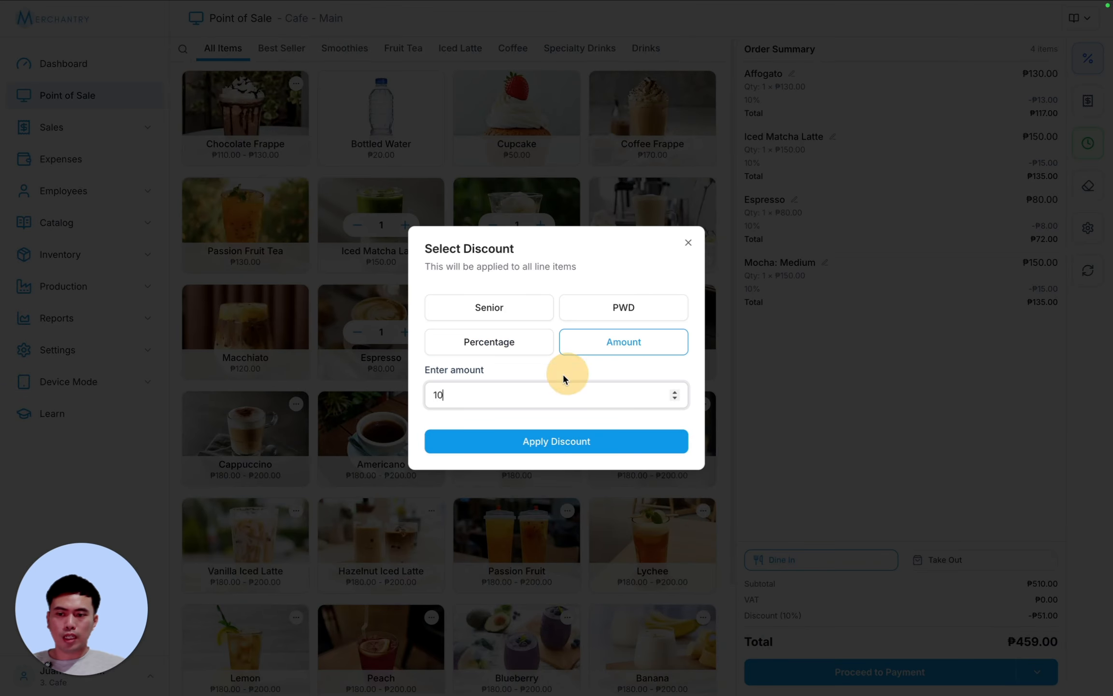
pyautogui.moveTo(475, 393); pyautogui.dragTo(428, 400)
pyautogui.write('50')
pyautogui.click(562, 441)
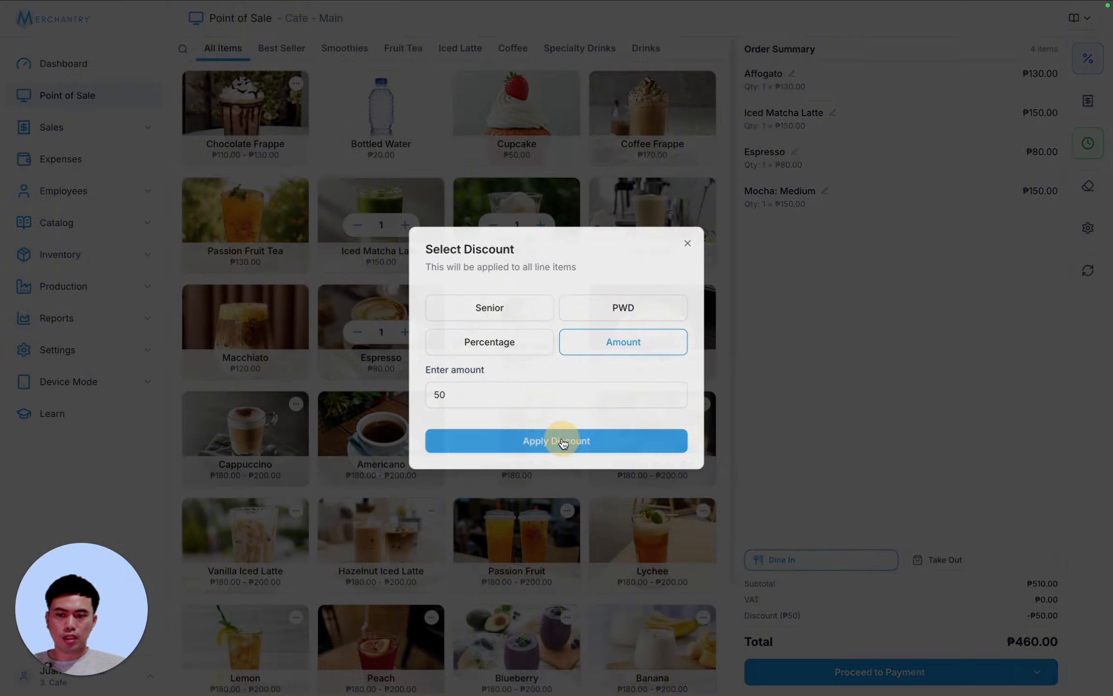
pyautogui.moveTo(1029, 615); pyautogui.dragTo(1059, 616)
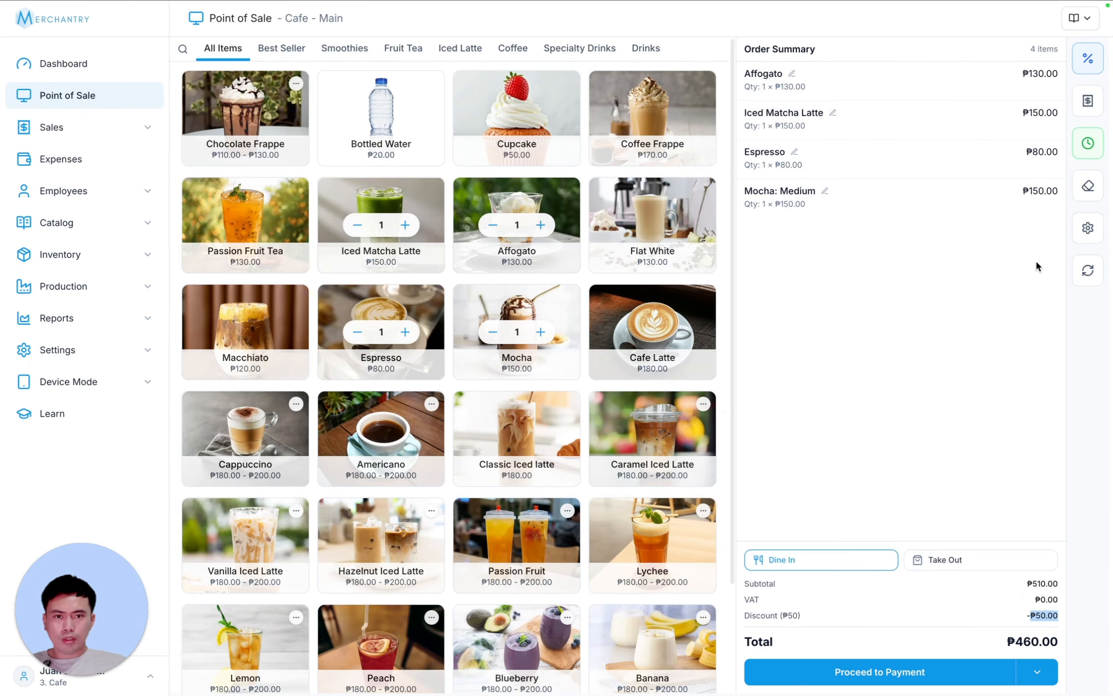
pyautogui.click(1088, 58)
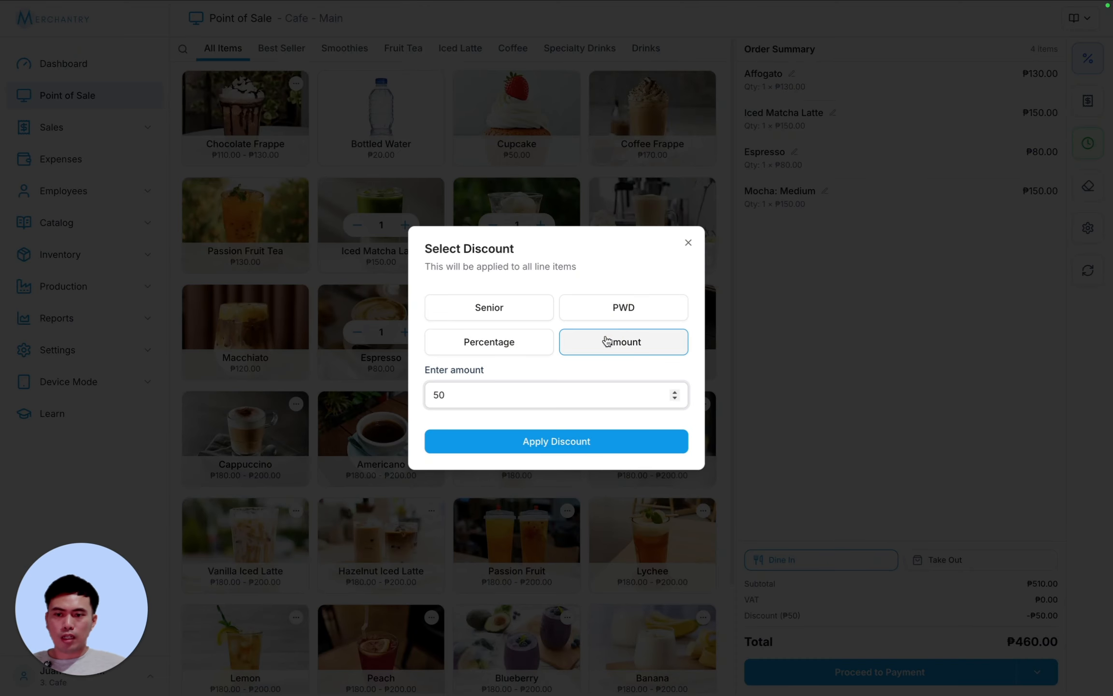
pyautogui.click(619, 340)
pyautogui.click(568, 416)
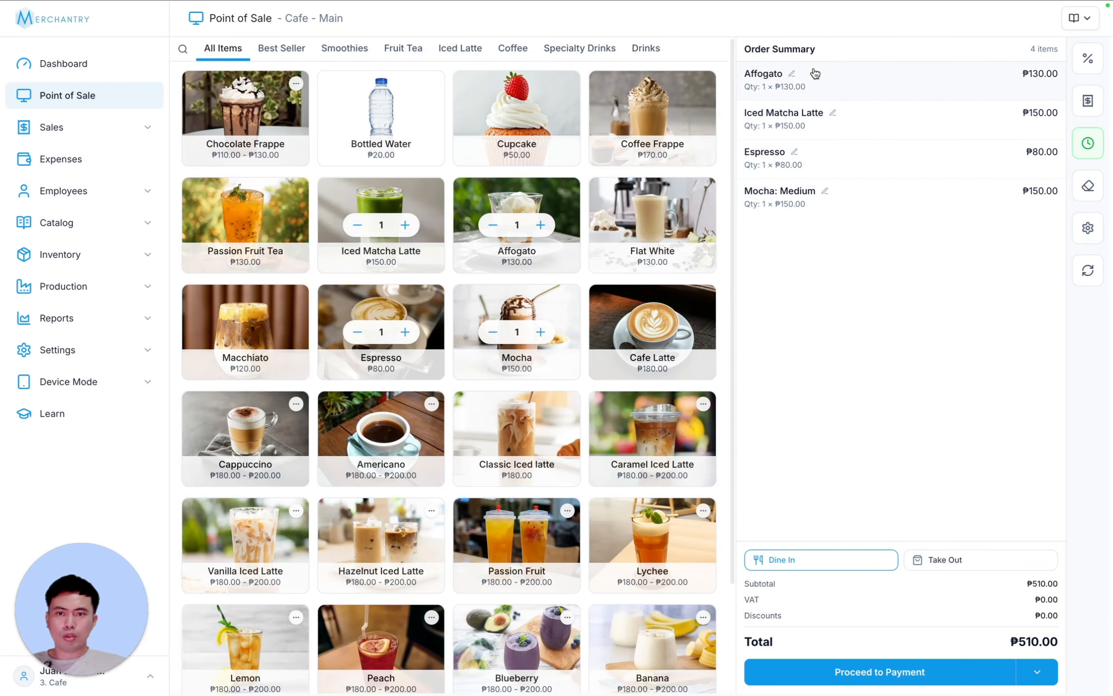
# - Apply Senior 20% to the Affogato line, then create the ₱484.00 cash order
pyautogui.click(815, 73)
pyautogui.click(489, 338)
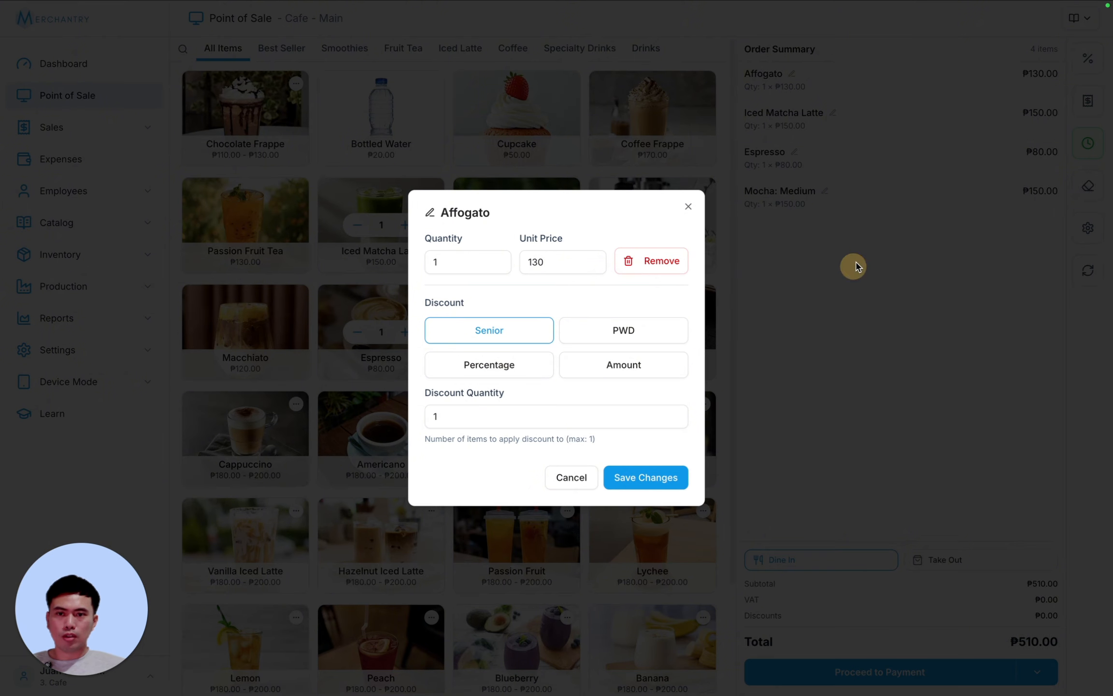
pyautogui.click(626, 481)
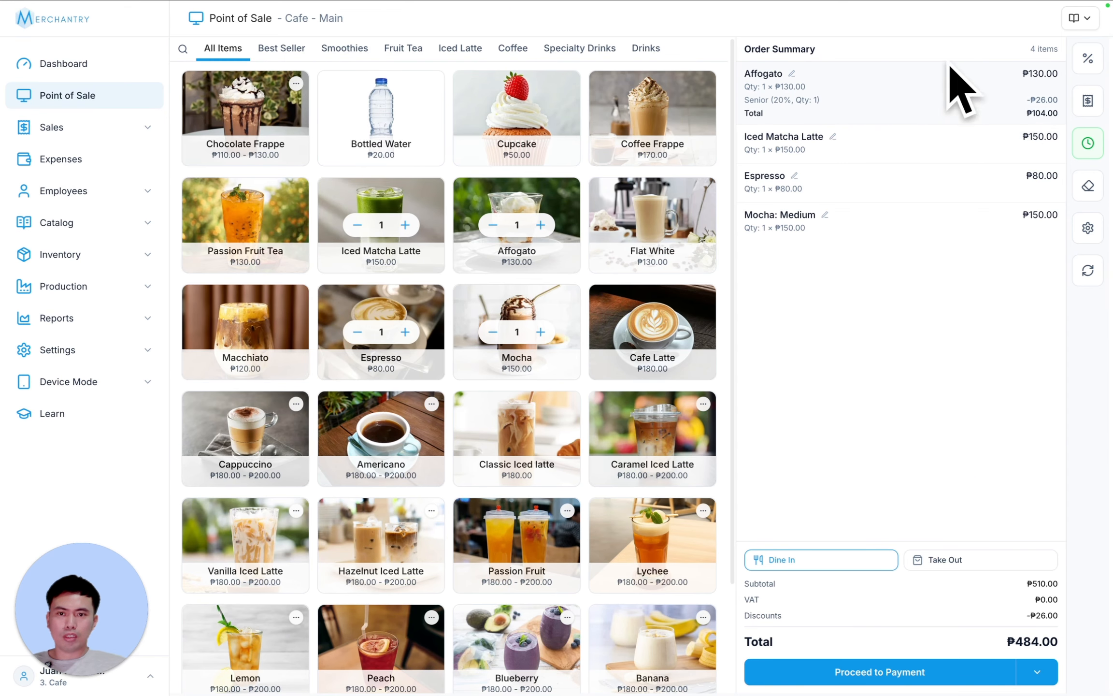
pyautogui.click(873, 674)
pyautogui.click(968, 669)
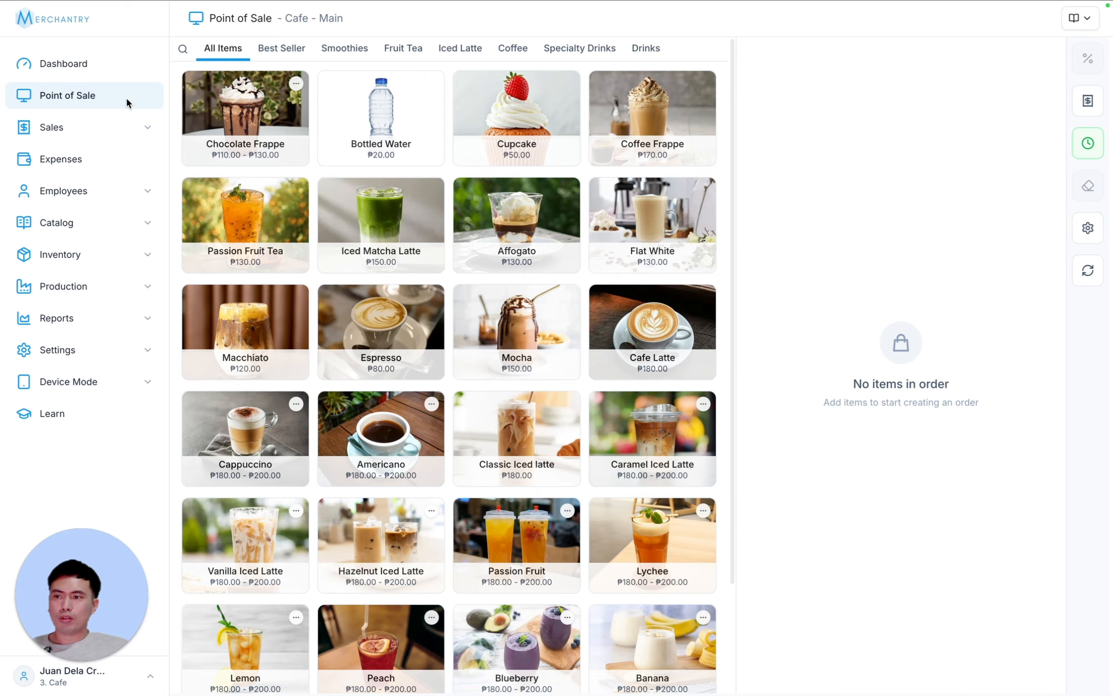
# - Add Coffee Frappe, Flat White, Affogato and Iced Matcha Latte to a new order
pyautogui.click(73, 96)
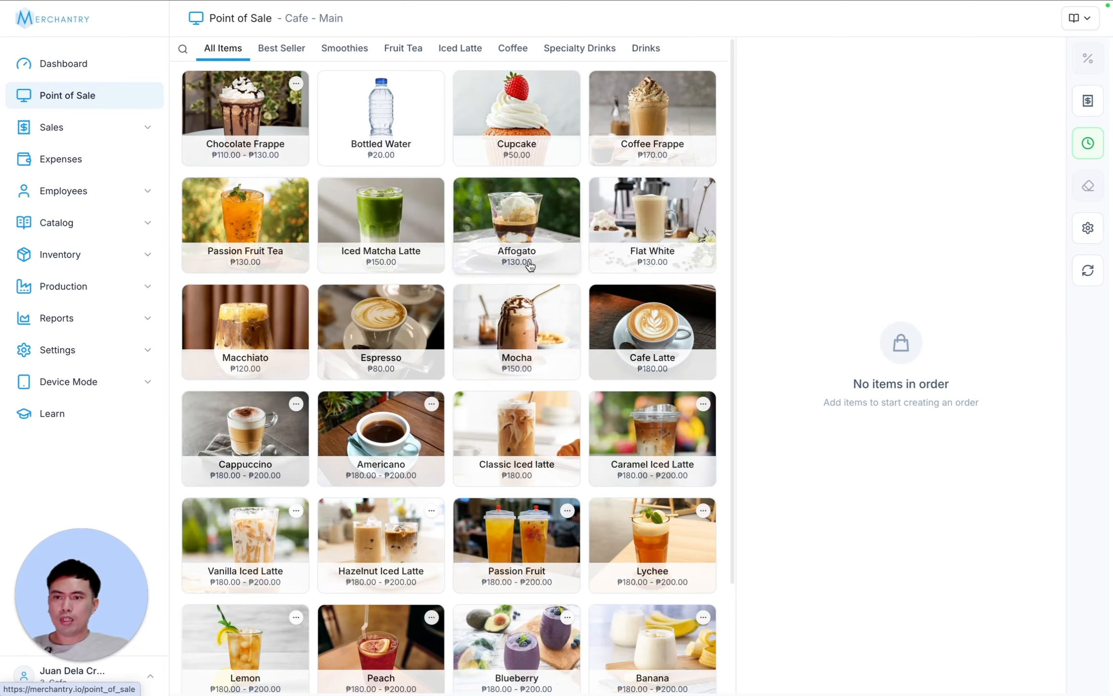
pyautogui.click(656, 108)
pyautogui.click(650, 208)
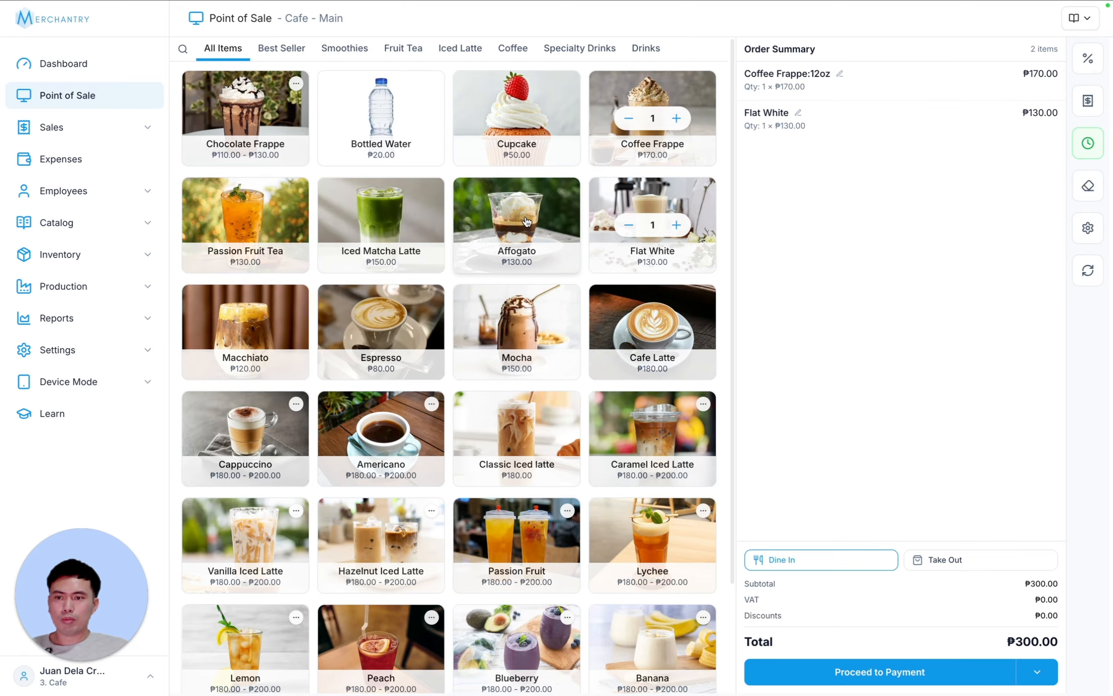
pyautogui.click(517, 213)
pyautogui.click(381, 212)
# - Proceed to payment for the ₱580.00 order and bring up the existing customers list
pyautogui.click(879, 669)
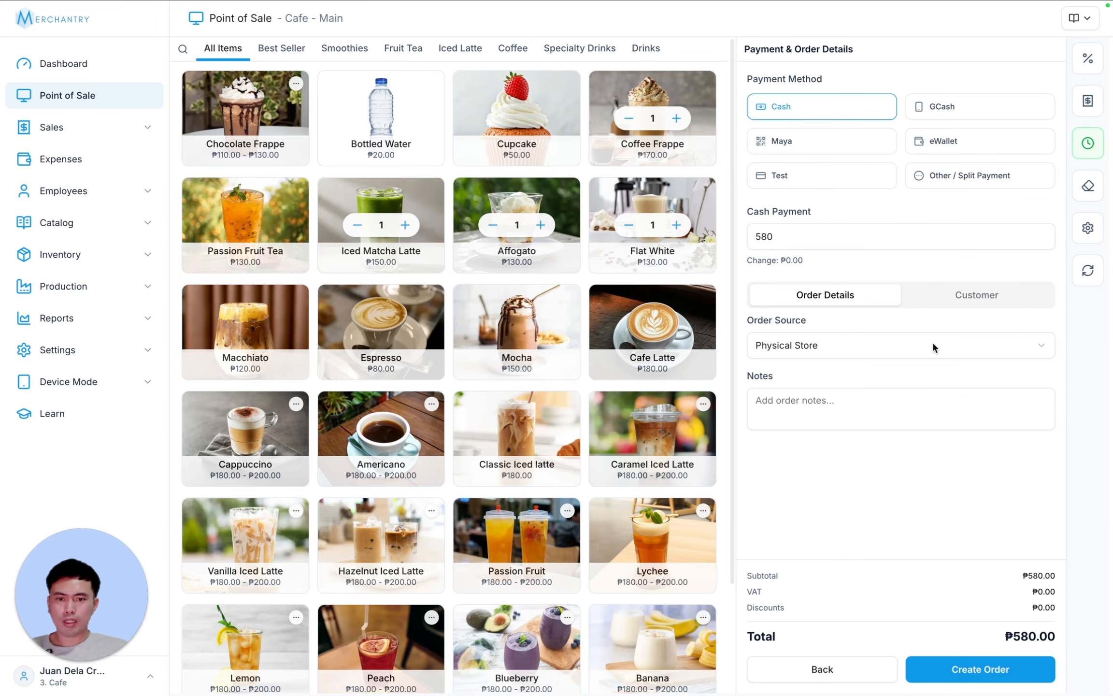
pyautogui.click(975, 297)
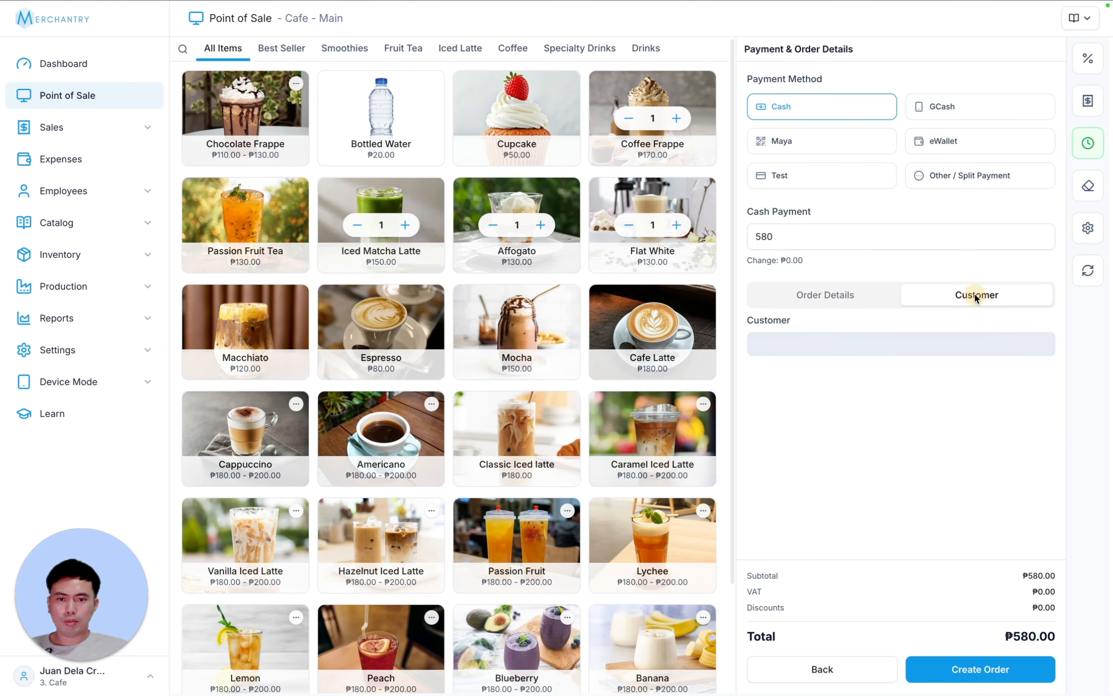
pyautogui.click(895, 343)
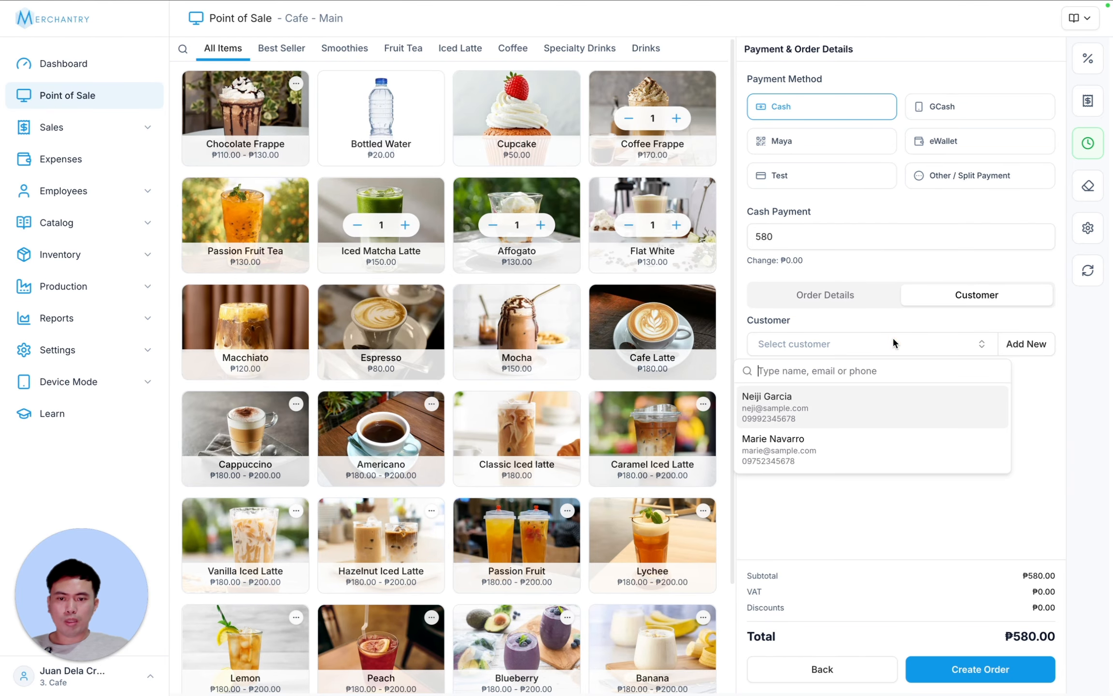
# - Add a new customer, entering their first name, last name, e-mail, phone number and address
pyautogui.click(1025, 344)
pyautogui.write('Jen')
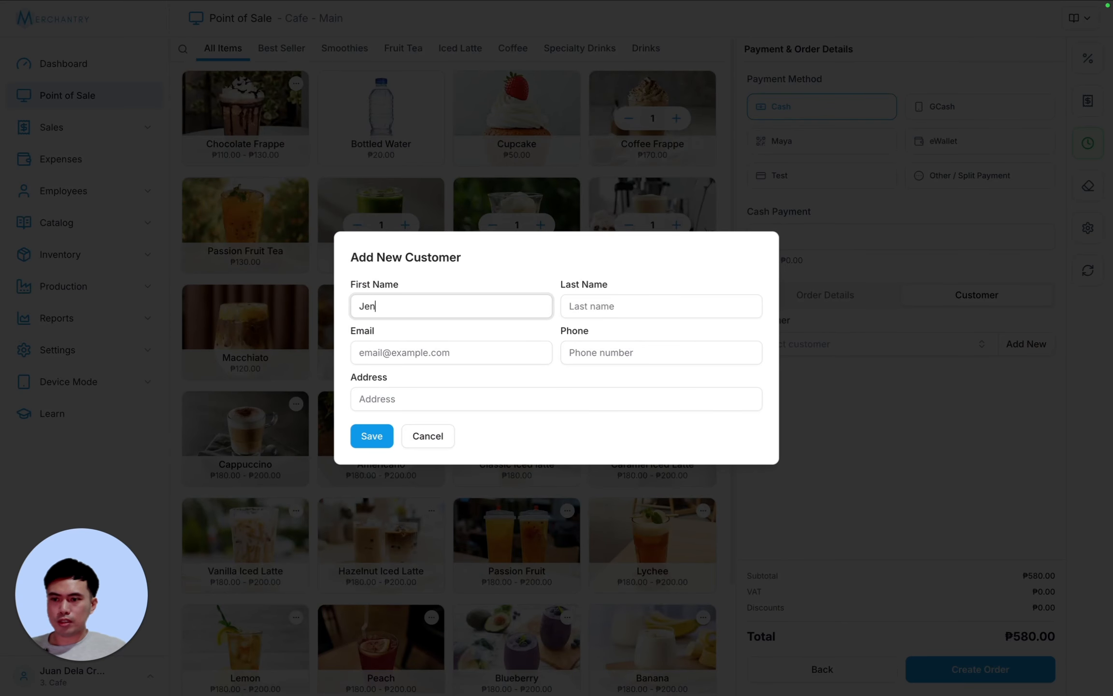
pyautogui.click(570, 305)
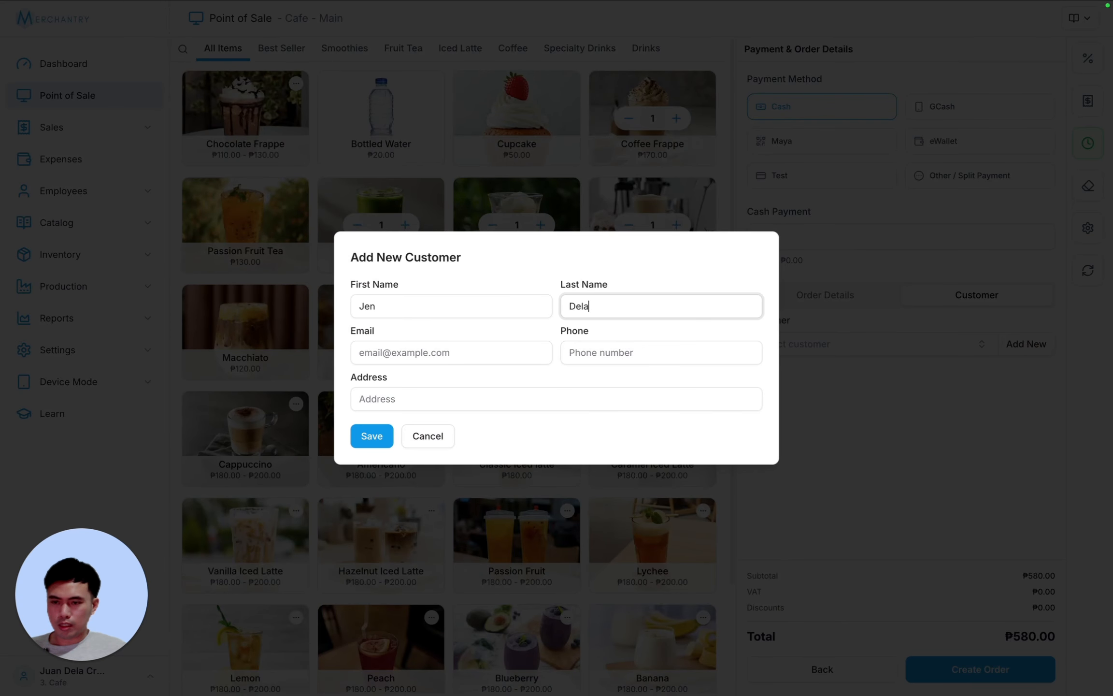
pyautogui.click(382, 349)
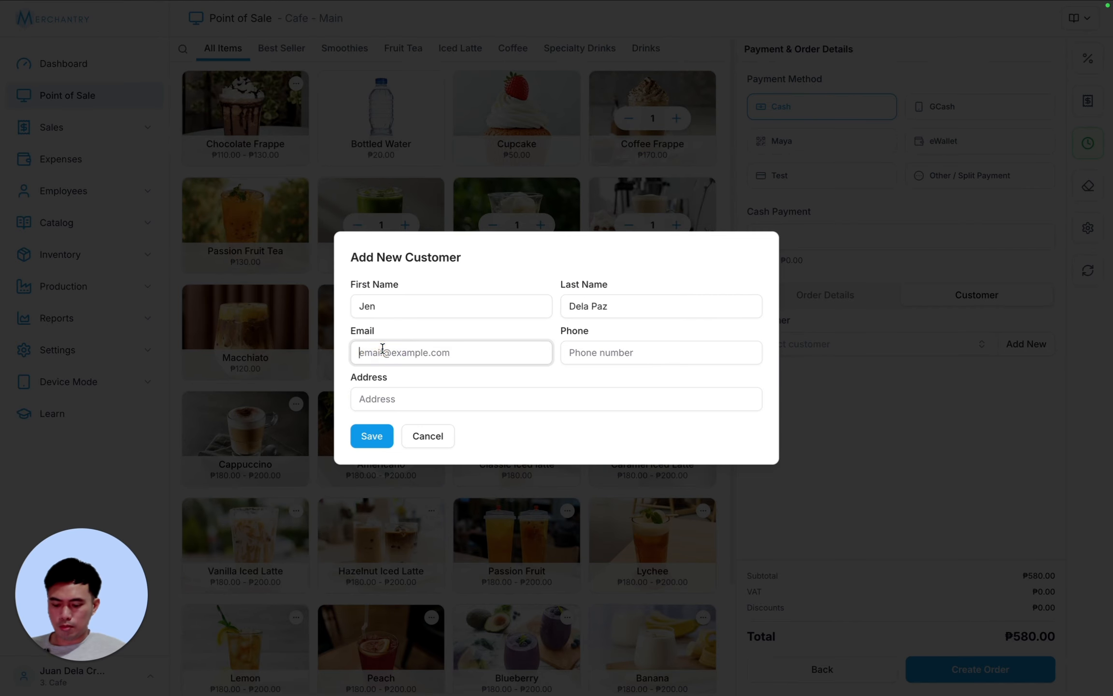
pyautogui.write('jen@sample.com')
pyautogui.click(580, 352)
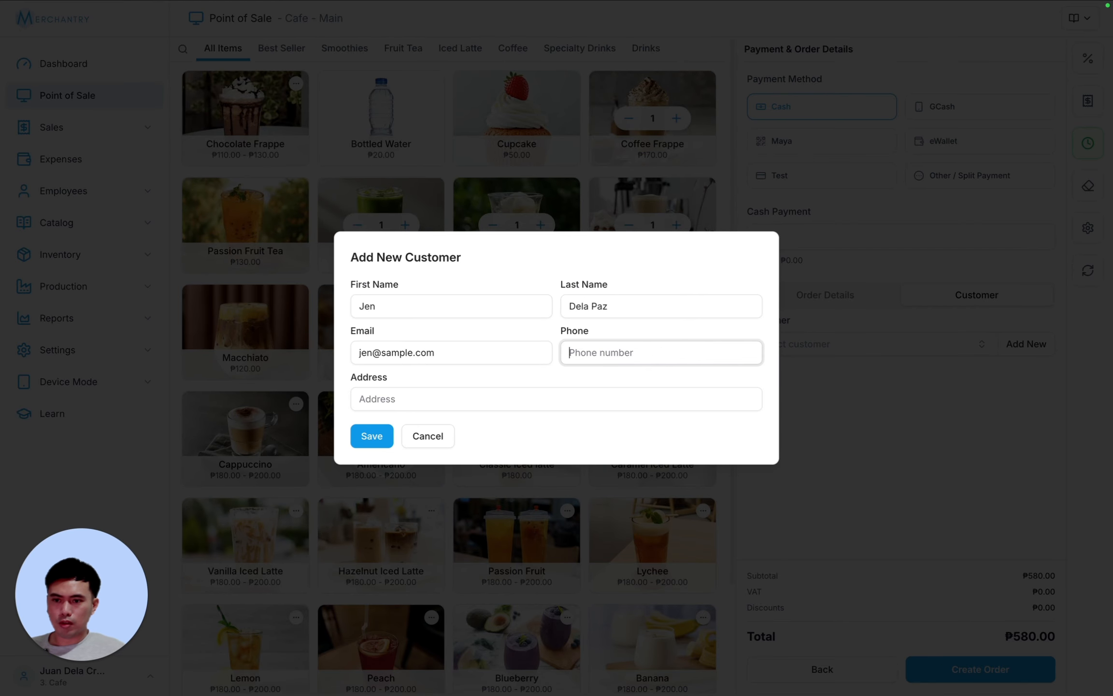
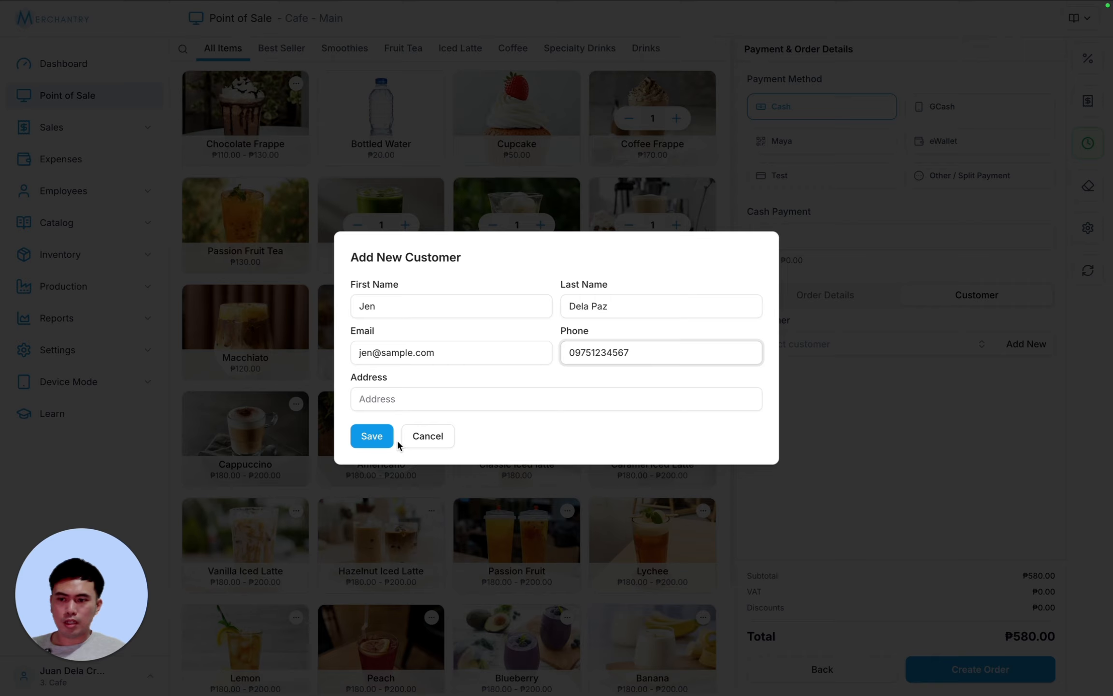
pyautogui.click(417, 401)
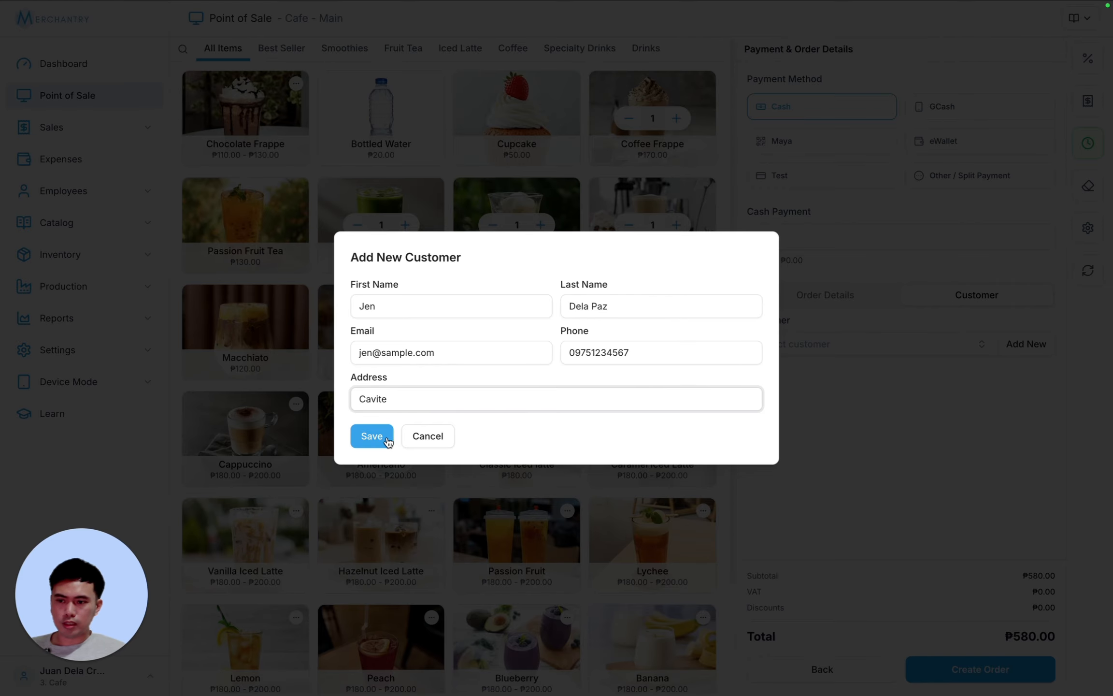
# - Save the customer and create the ₱580.00 cash order, highlighting the customer on the receipt
pyautogui.click(383, 436)
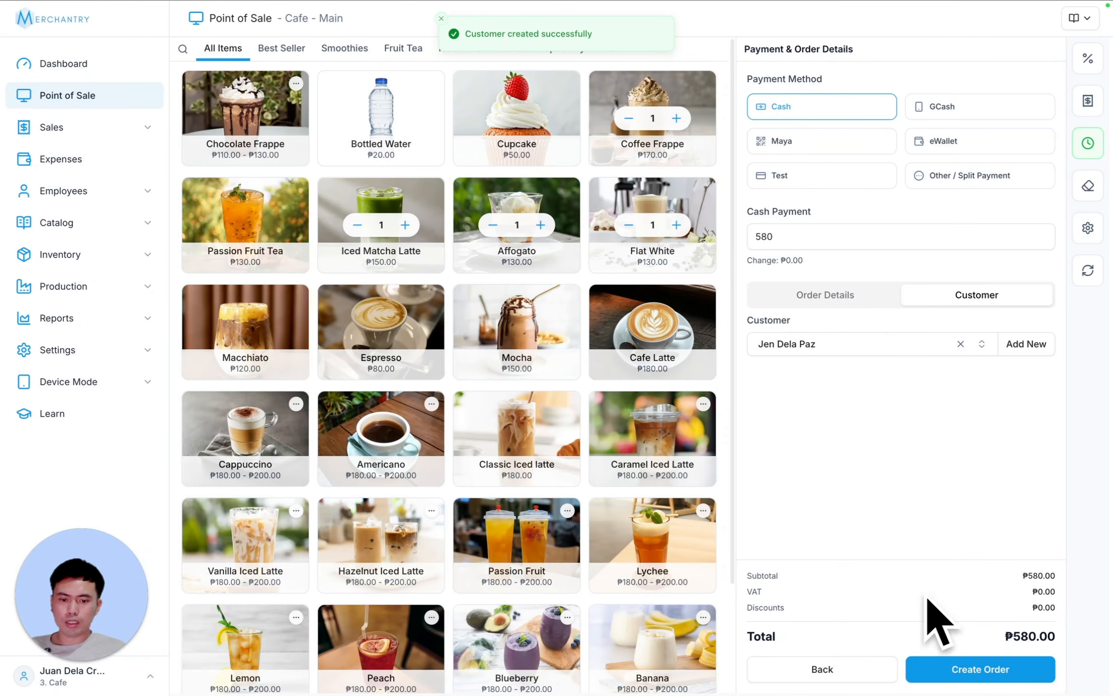
pyautogui.click(985, 668)
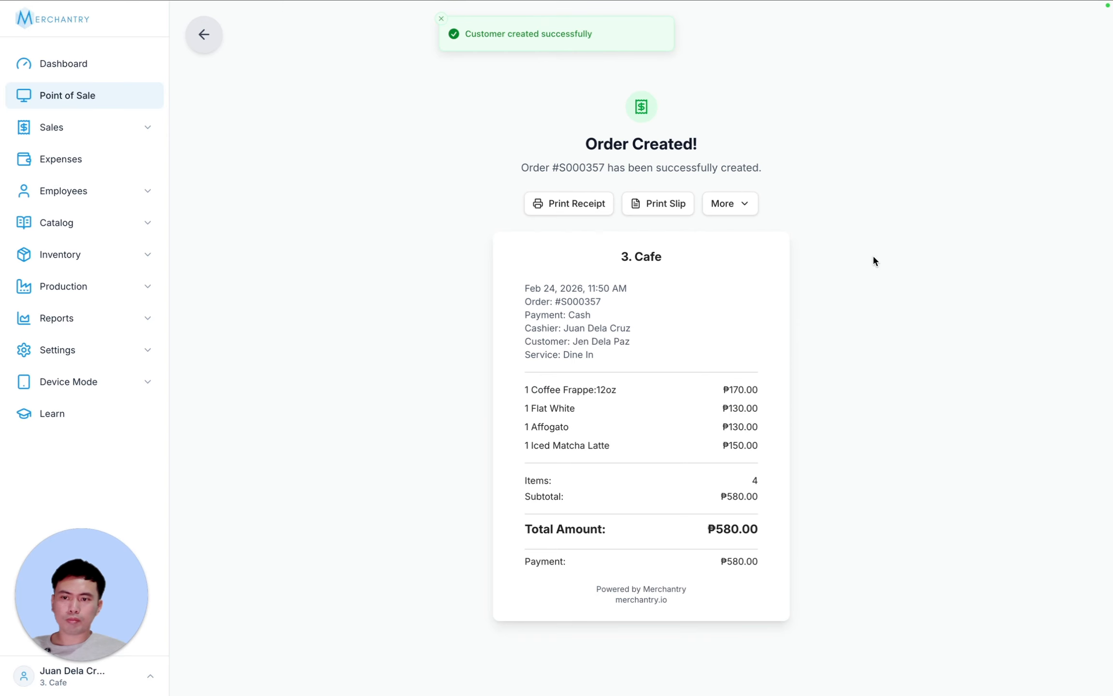
pyautogui.moveTo(524, 336)
pyautogui.mouseDown()
pyautogui.moveTo(690, 340)
pyautogui.moveTo(534, 331)
pyautogui.mouseUp()
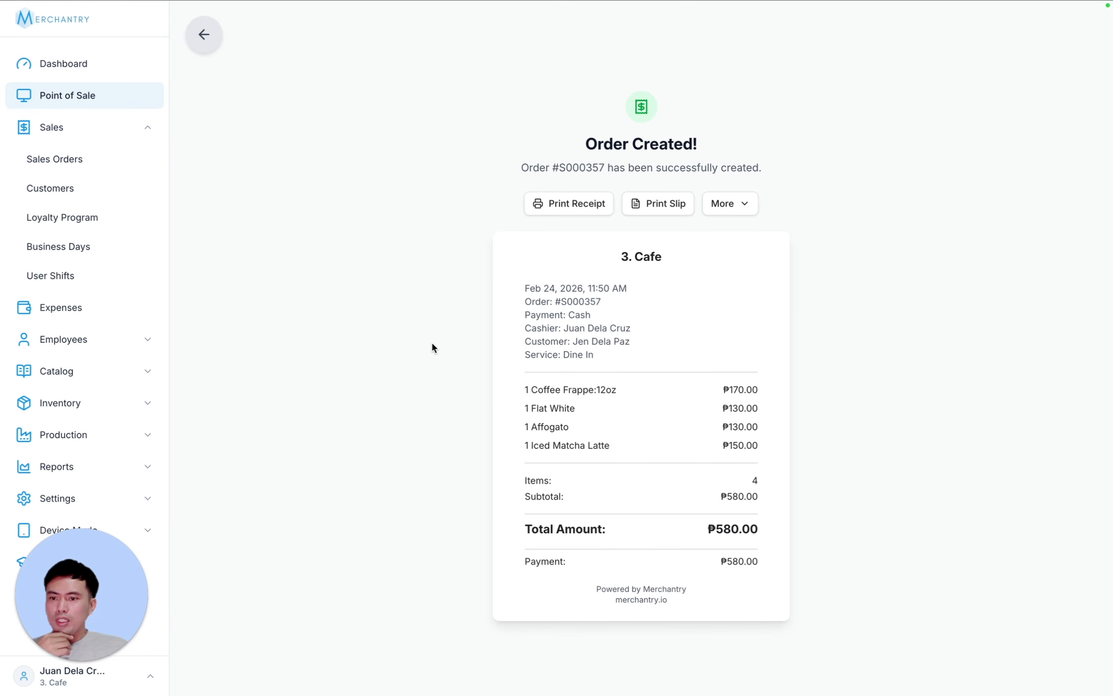
# - View the new customer's record and their order in Order History, then open Loyalty Program settings
pyautogui.click(75, 188)
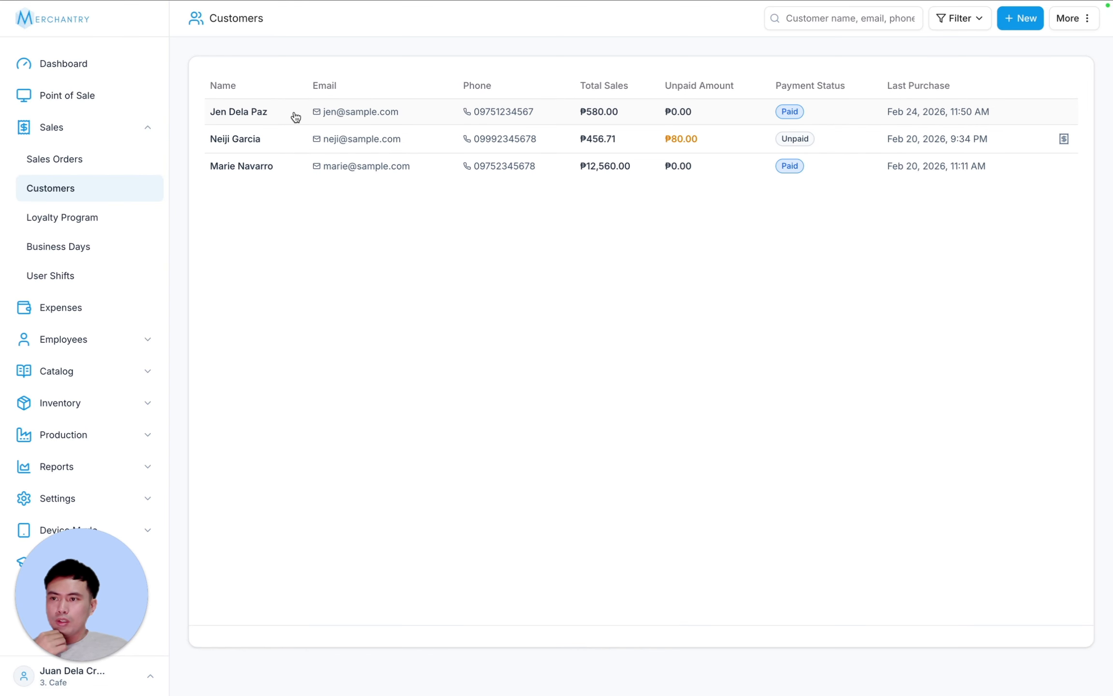
pyautogui.click(296, 117)
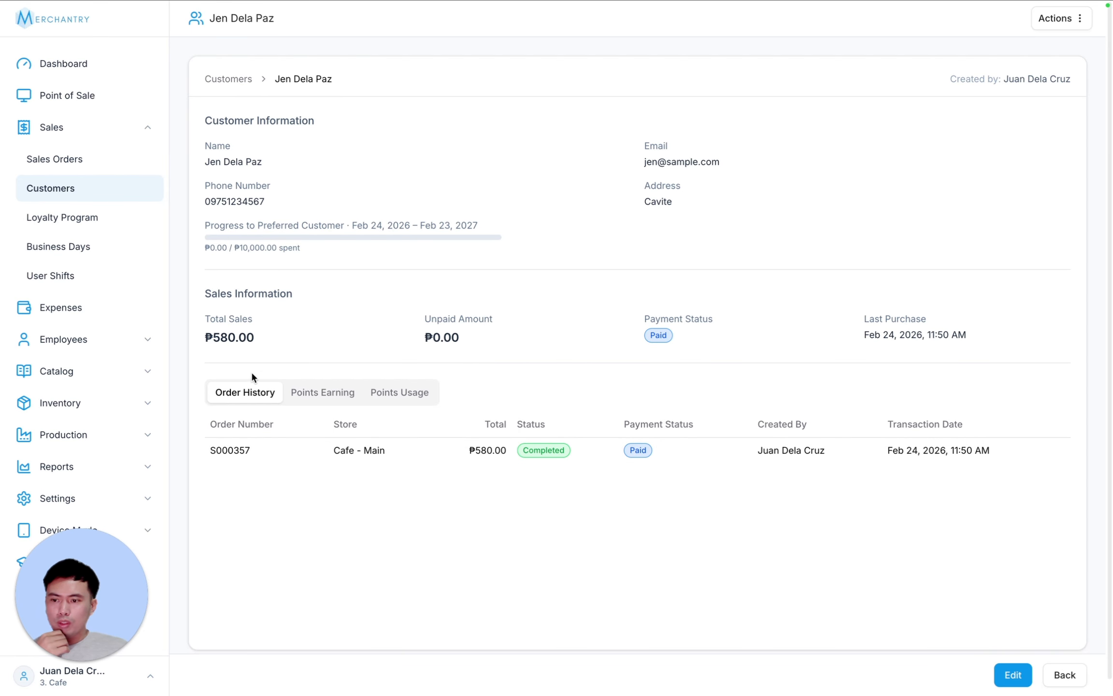
pyautogui.click(282, 456)
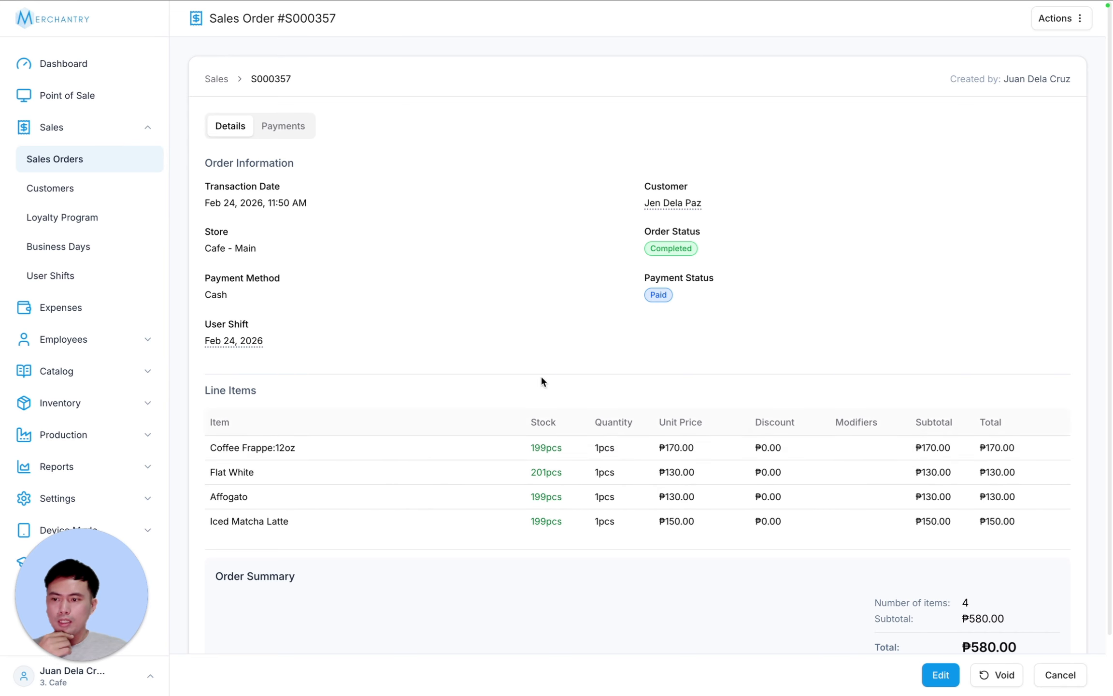
pyautogui.click(91, 218)
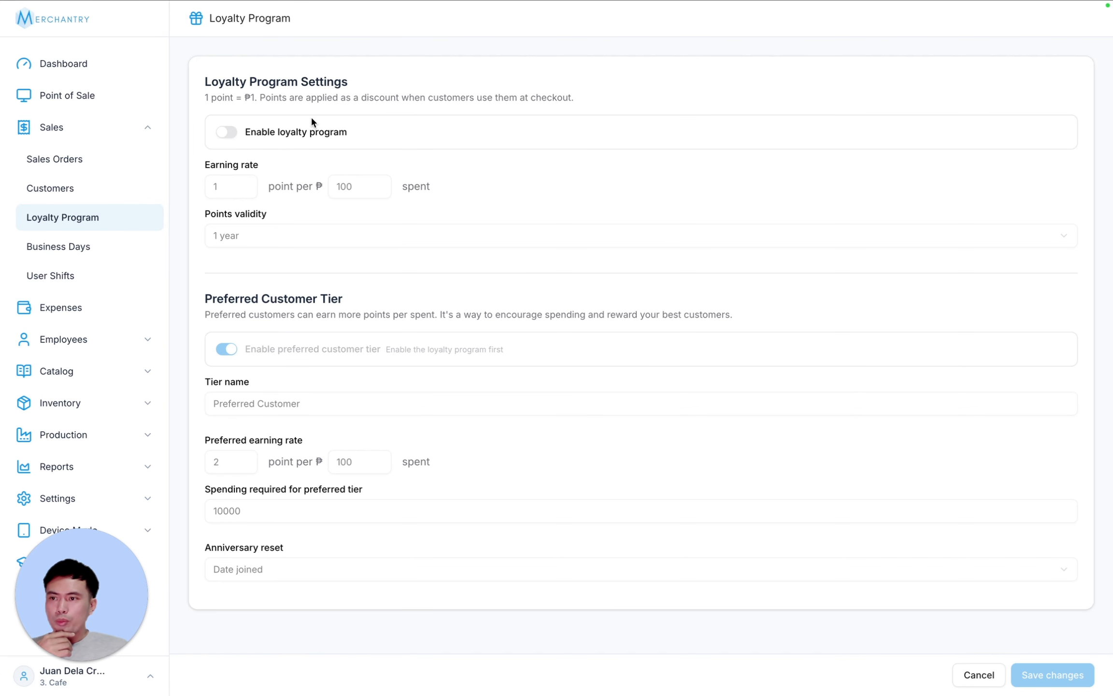
# - Switch Enable loyalty program on and off twice, leaving it disabled
pyautogui.click(226, 131)
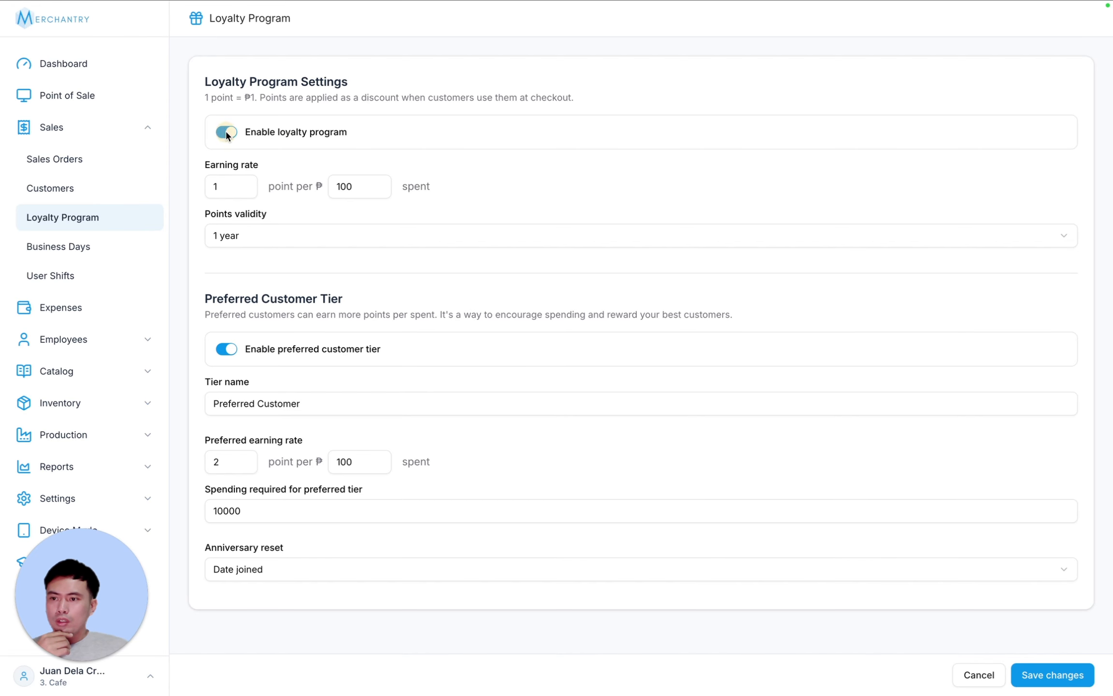
pyautogui.click(226, 132)
pyautogui.click(237, 132)
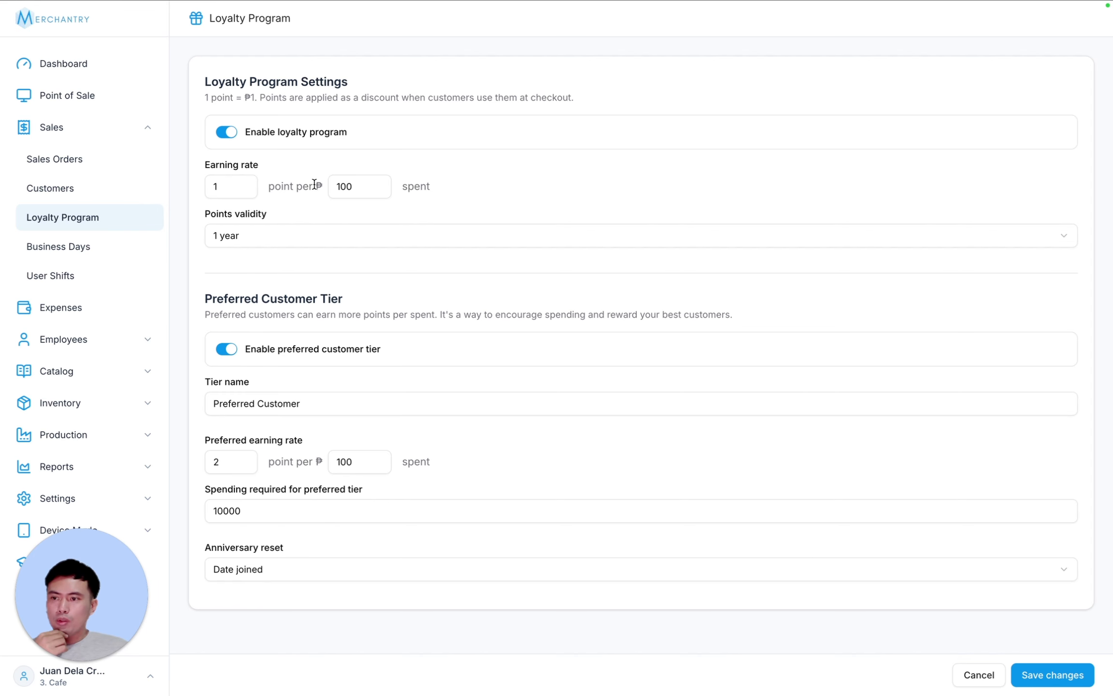
pyautogui.click(224, 132)
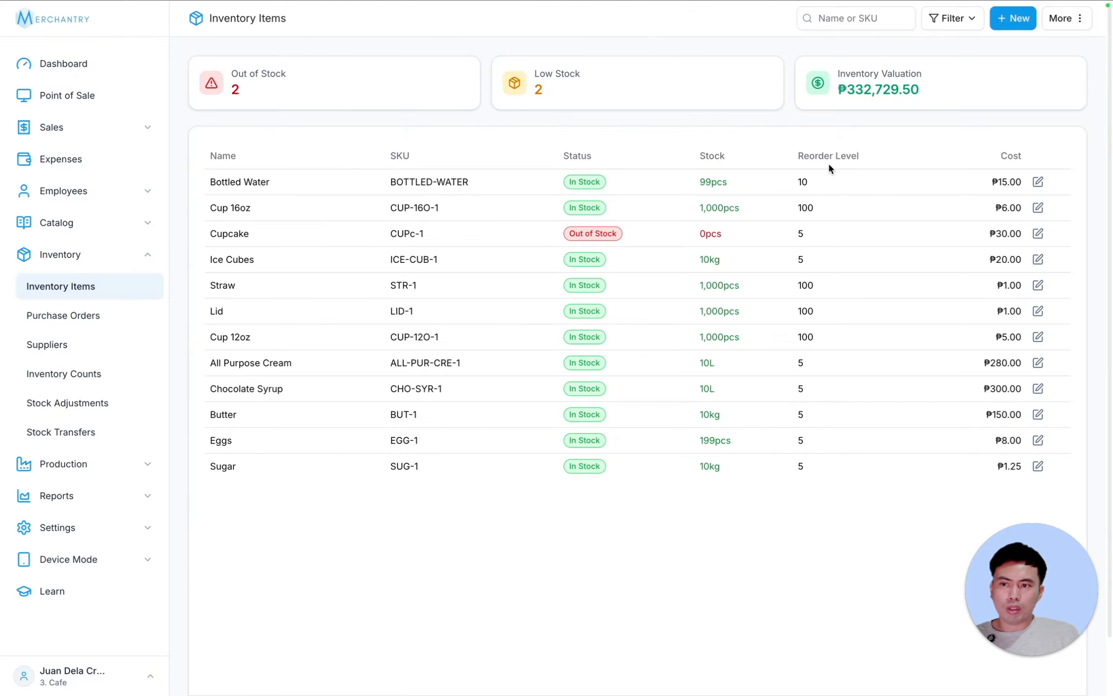
# - Open Bottled Water, keep Piece as its base unit and close stock editing without changes
pyautogui.click(456, 183)
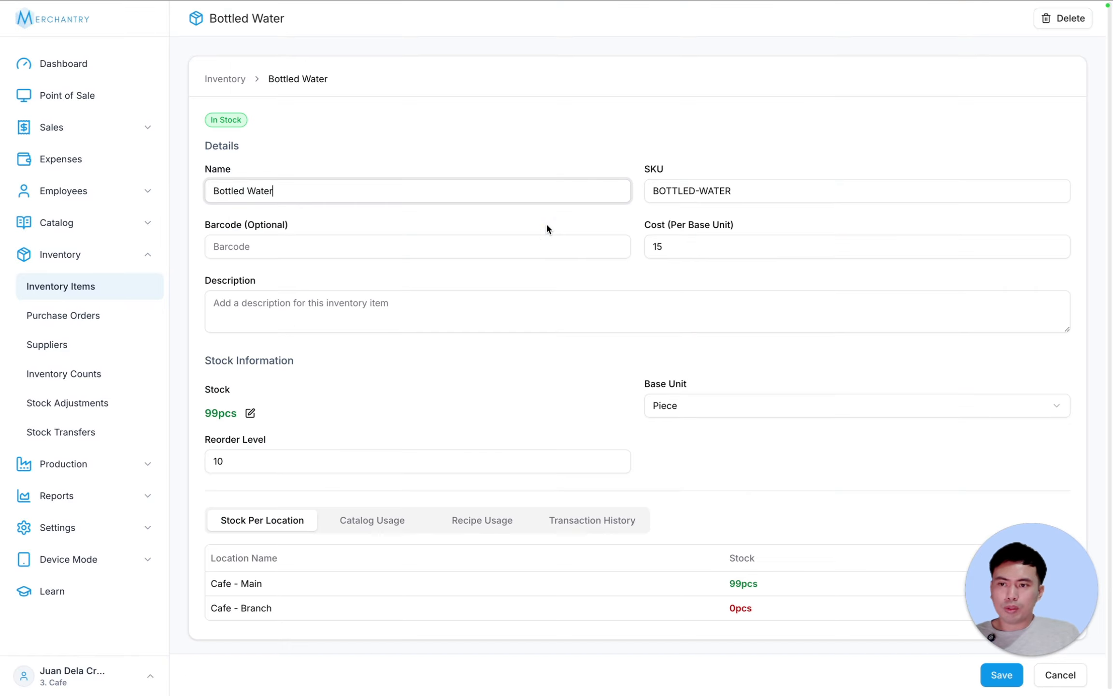
pyautogui.scroll(-1, 777, 295)
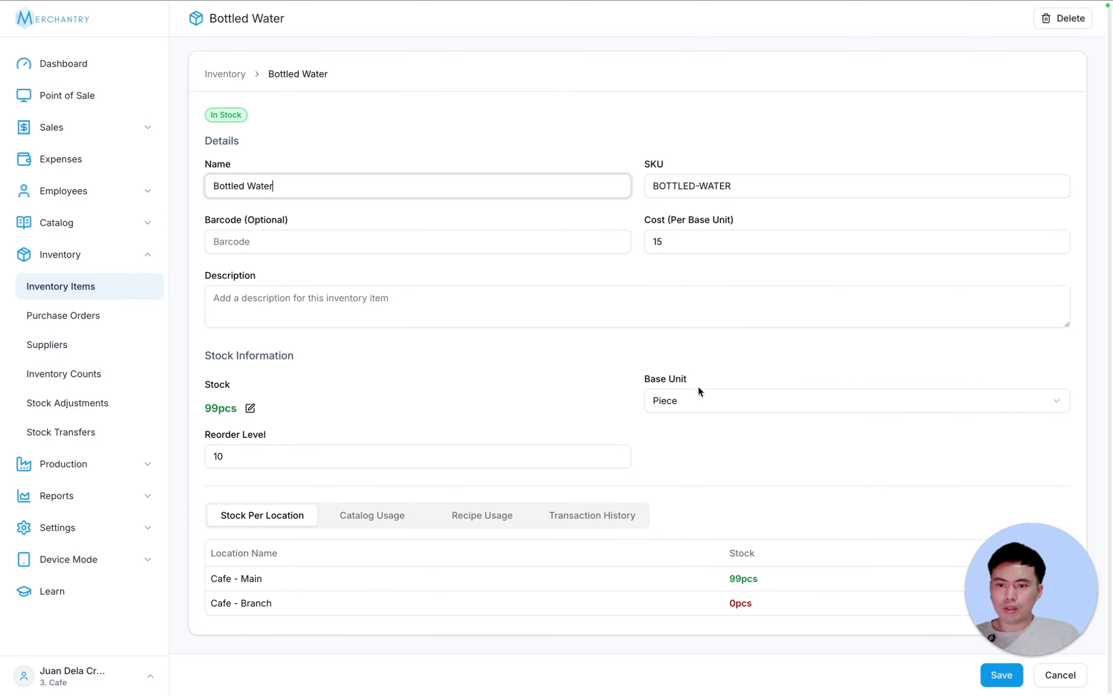
pyautogui.click(723, 401)
pyautogui.click(733, 344)
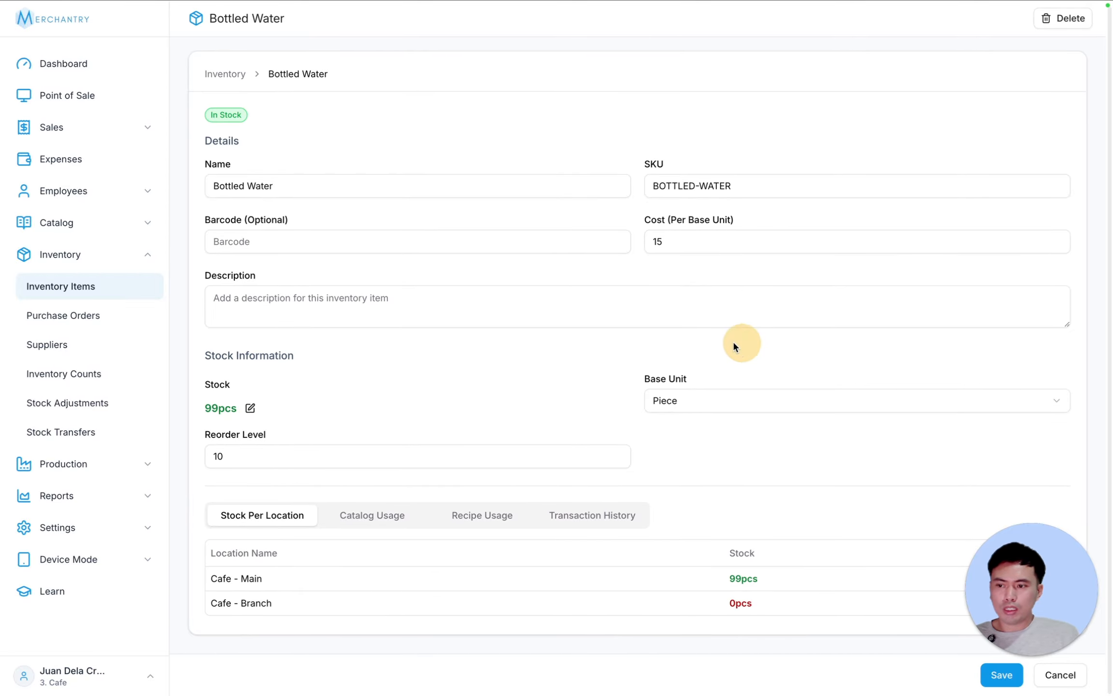
pyautogui.click(250, 408)
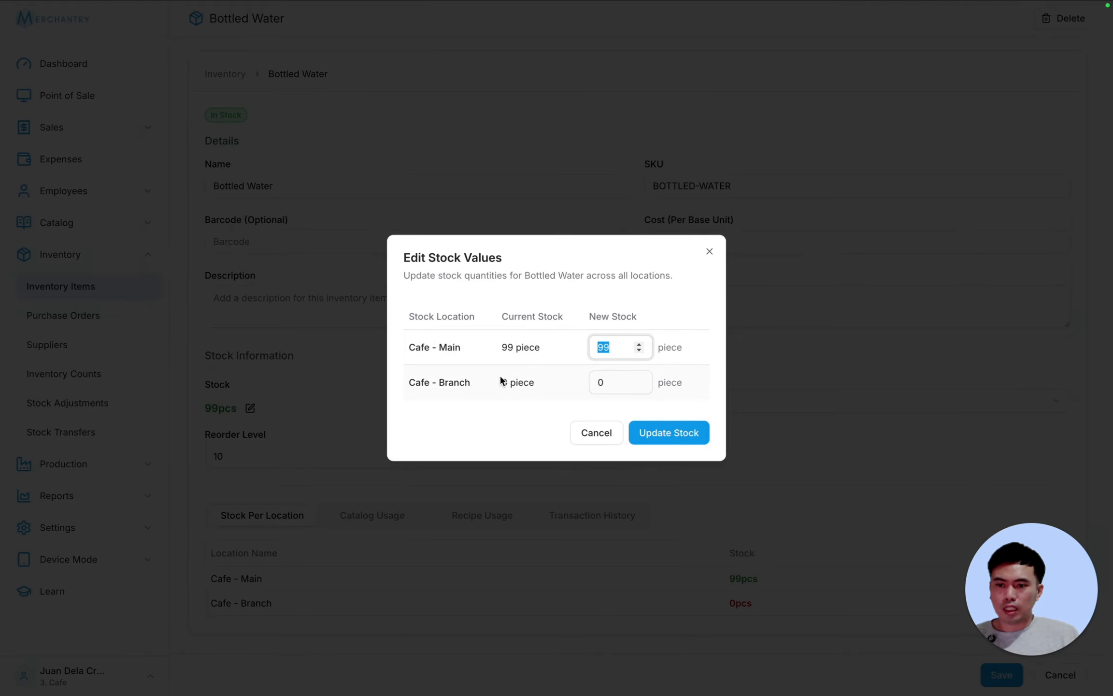
pyautogui.click(593, 434)
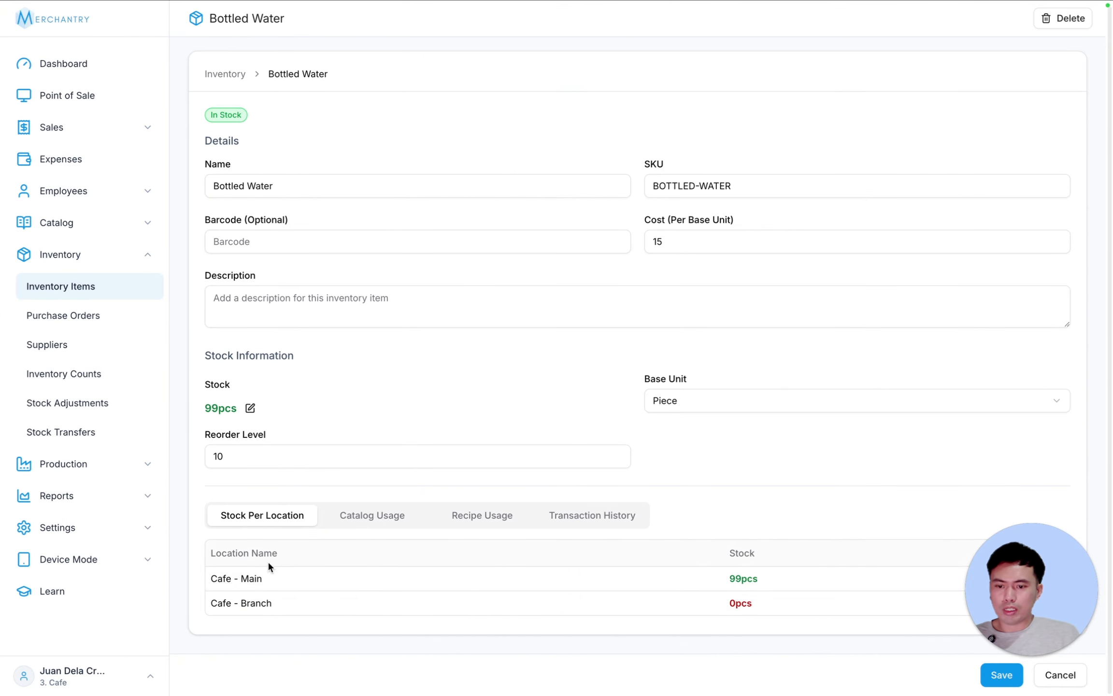
# - Check Bottled Water's Catalog Usage, Recipe Usage and Transaction History, then return to Inventory Items
pyautogui.click(357, 520)
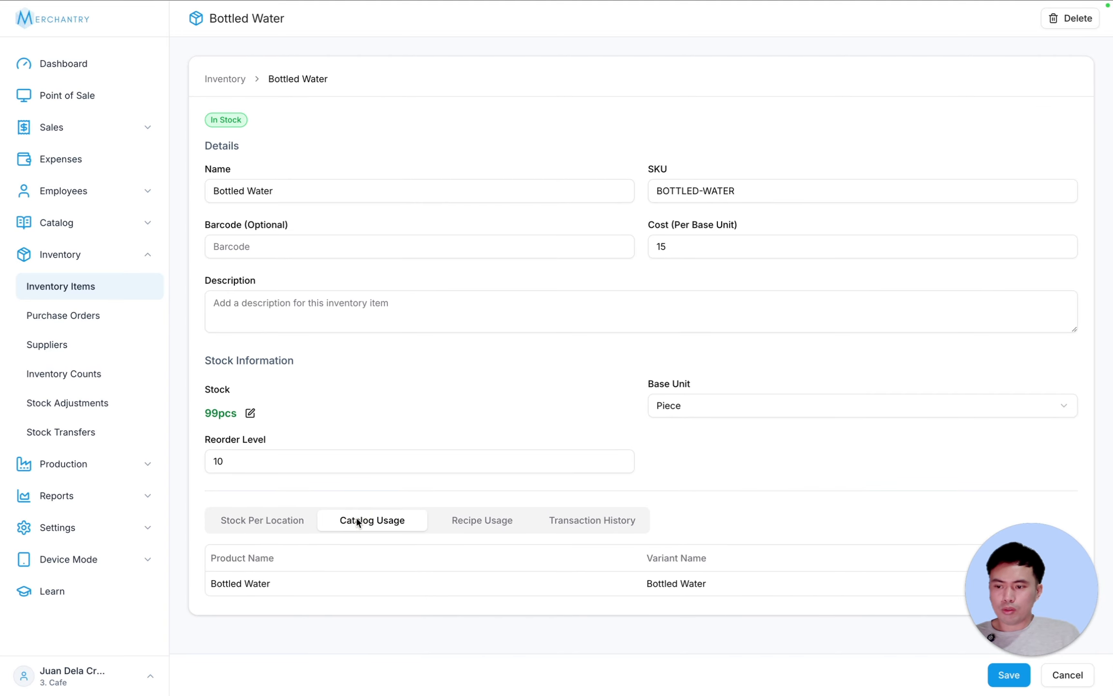
pyautogui.click(498, 513)
pyautogui.click(614, 518)
pyautogui.scroll(-4, 750, 507)
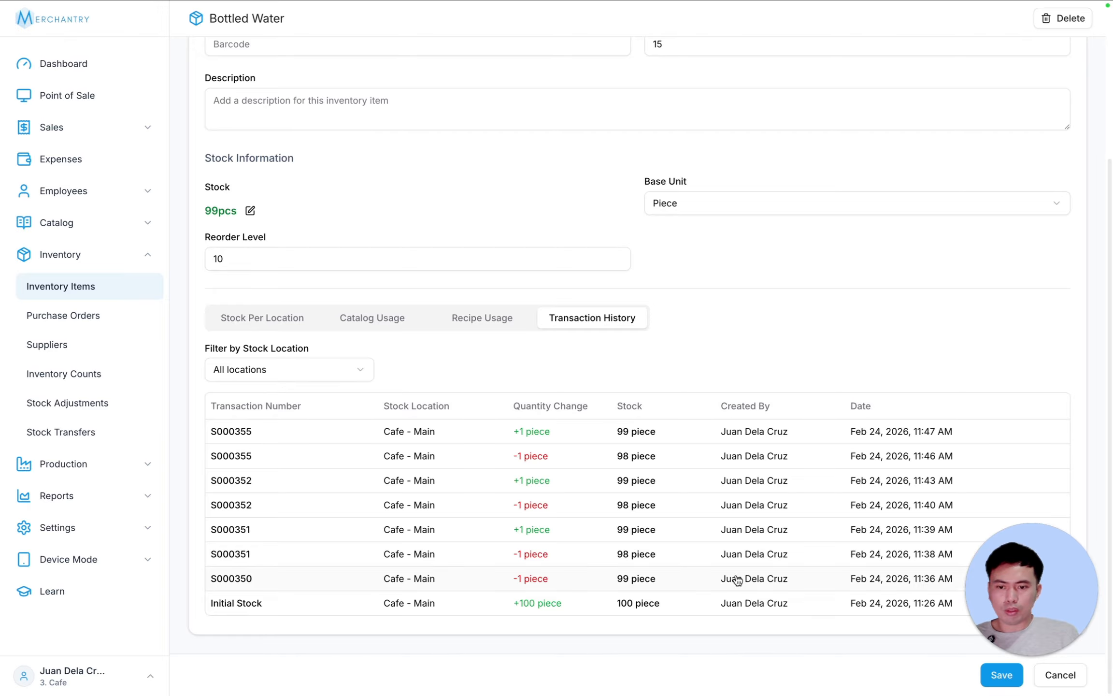
pyautogui.scroll(5, 835, 458)
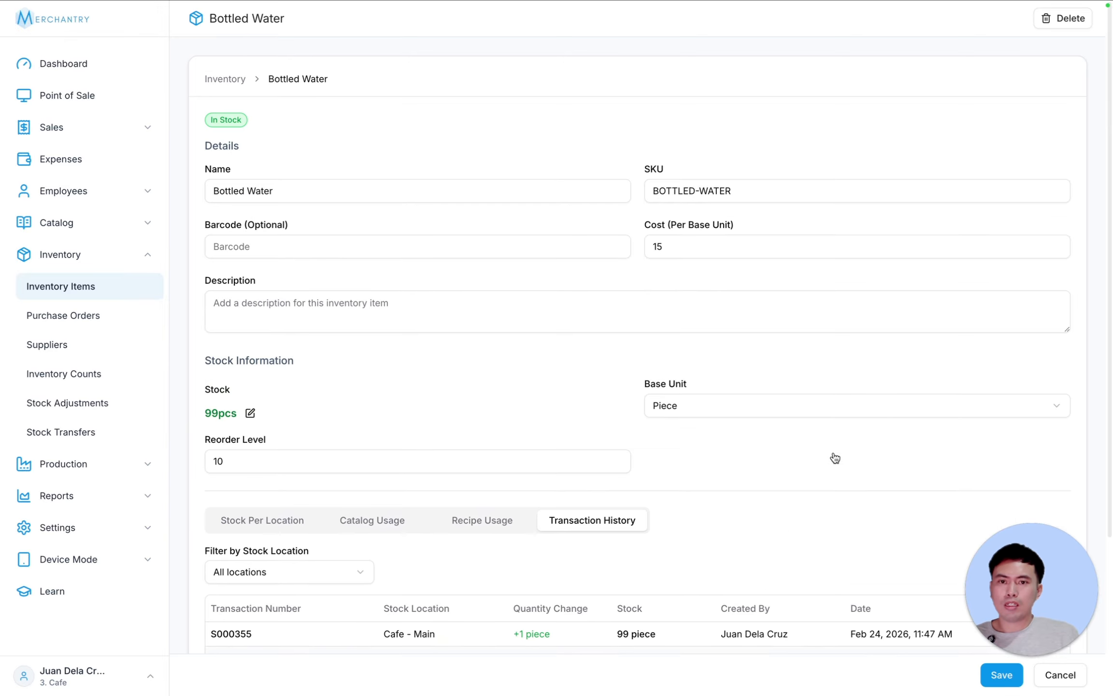
pyautogui.click(35, 293)
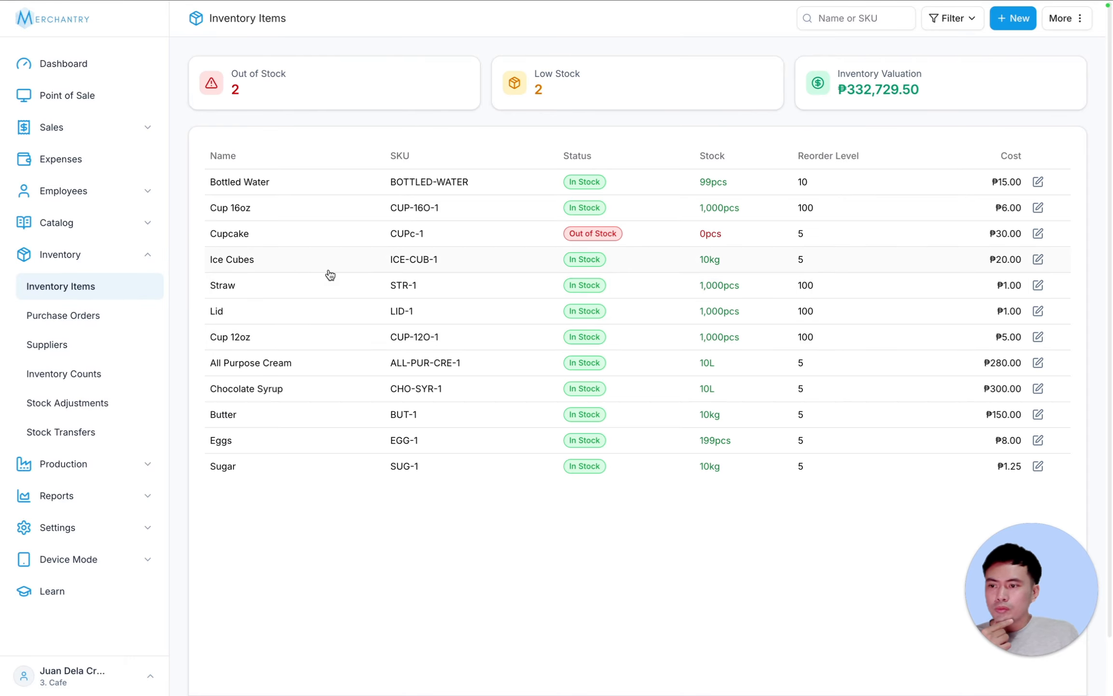
# - Open All Purpose Cream, select its 280 cost and try Milliliter as the base unit
pyautogui.click(380, 366)
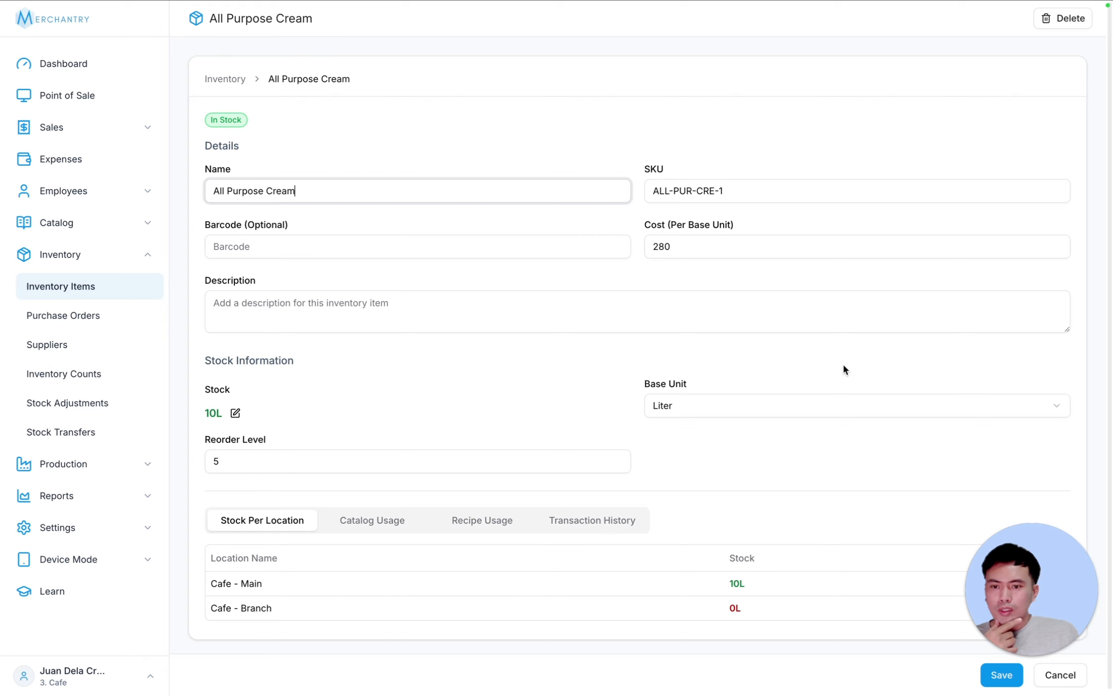
pyautogui.scroll(-1, 849, 369)
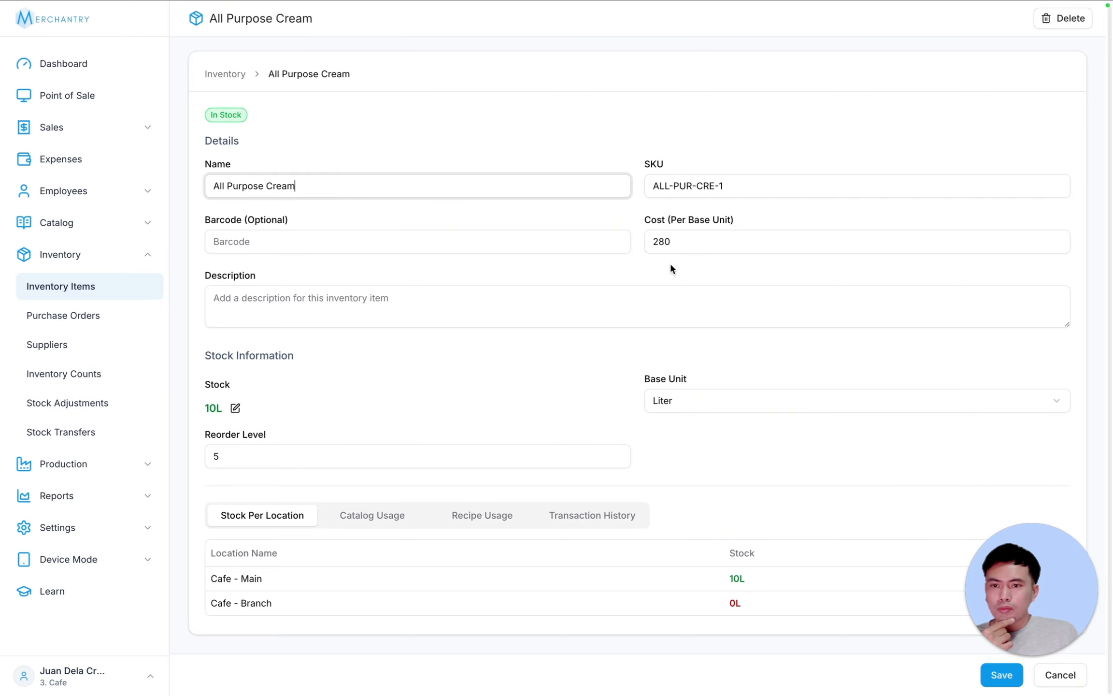
pyautogui.doubleClick(665, 241)
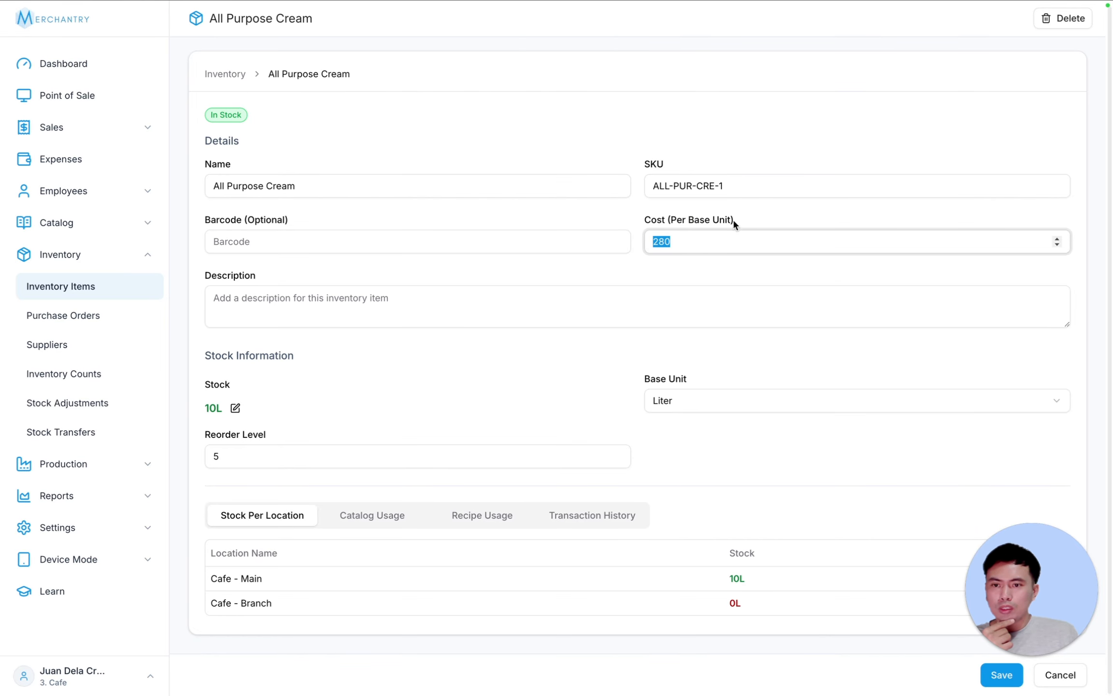
pyautogui.click(690, 409)
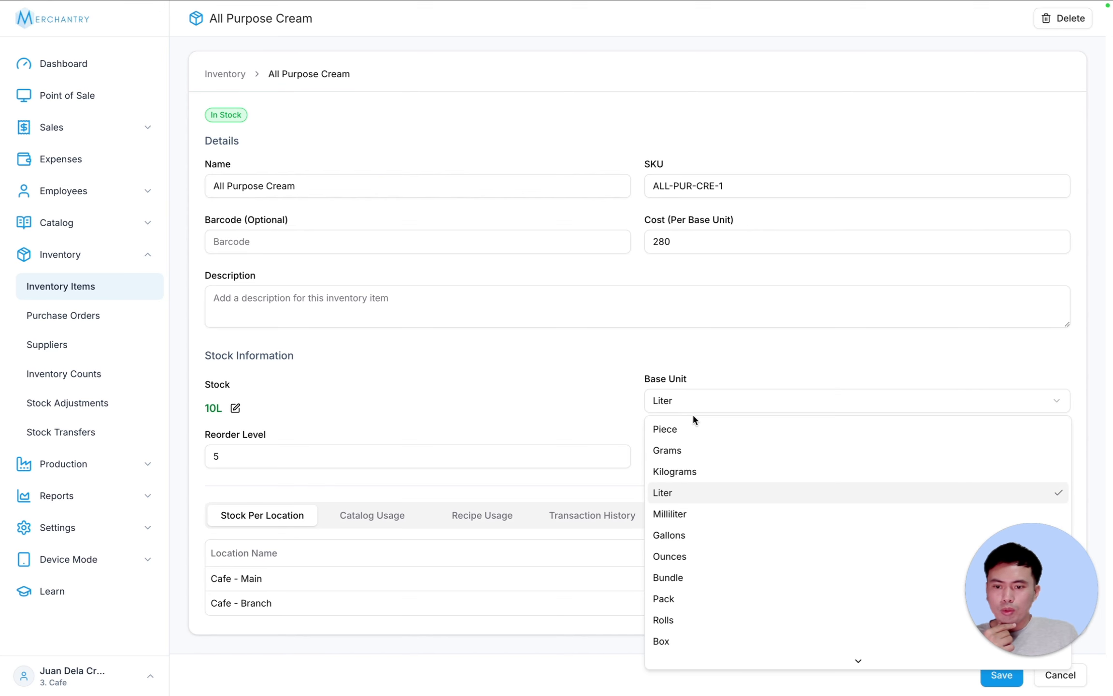
pyautogui.click(681, 510)
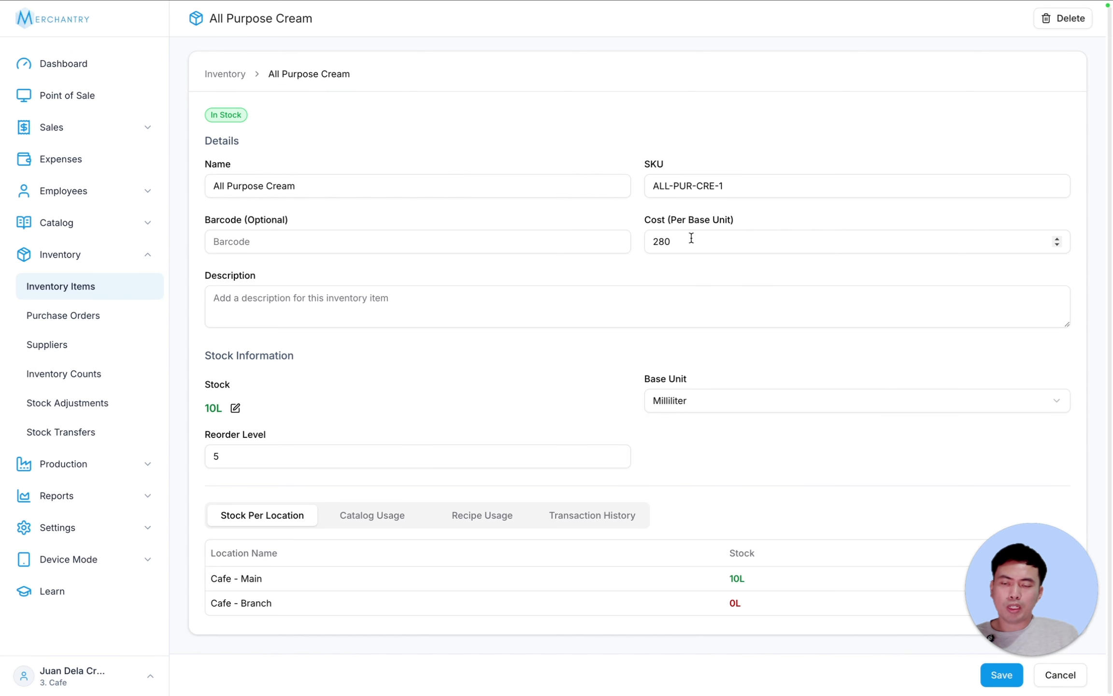
pyautogui.click(670, 239)
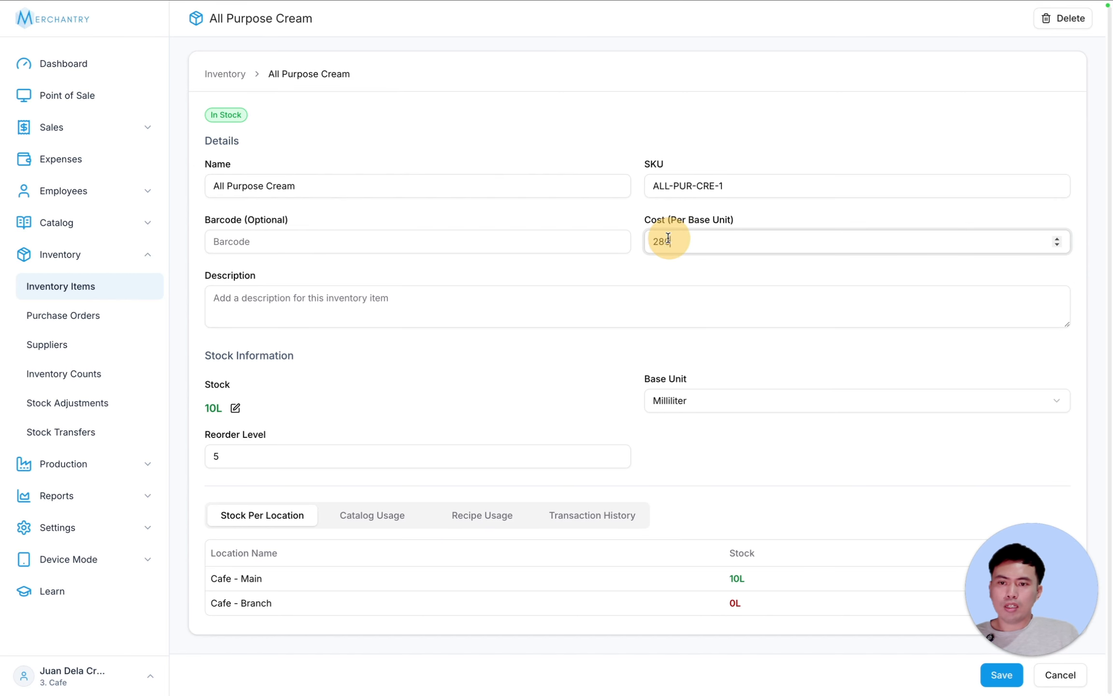
pyautogui.moveTo(674, 240); pyautogui.dragTo(609, 238)
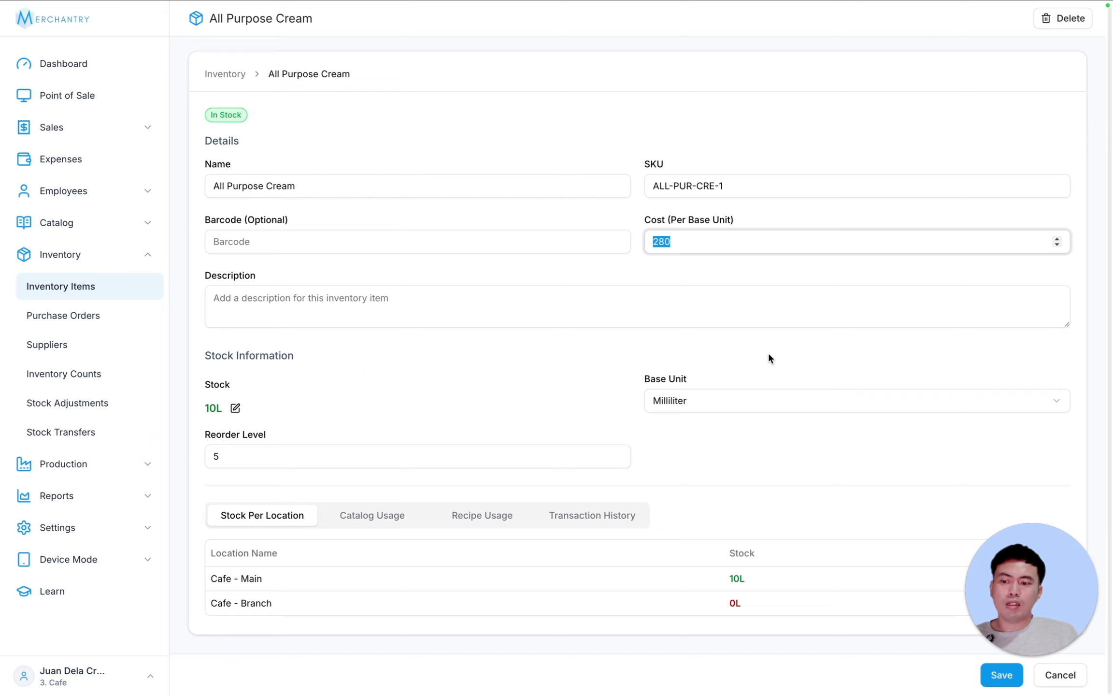
# - Review All Purpose Cream's catalog, recipe and transaction history tabs, then return to Inventory Items' More list
pyautogui.click(383, 515)
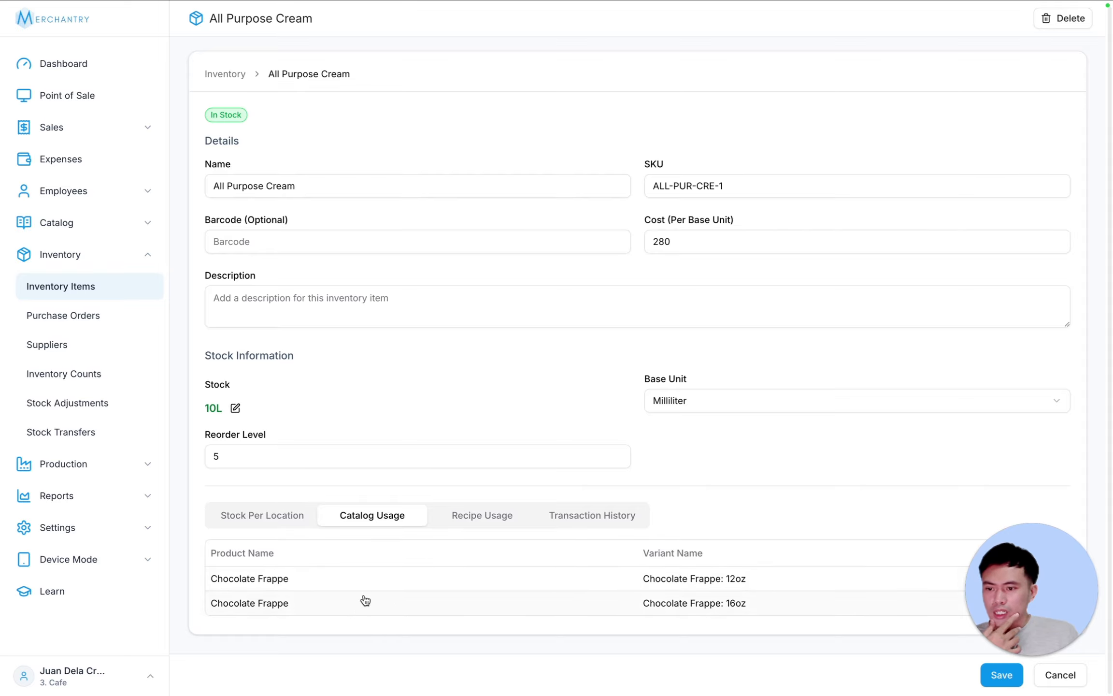
pyautogui.click(479, 514)
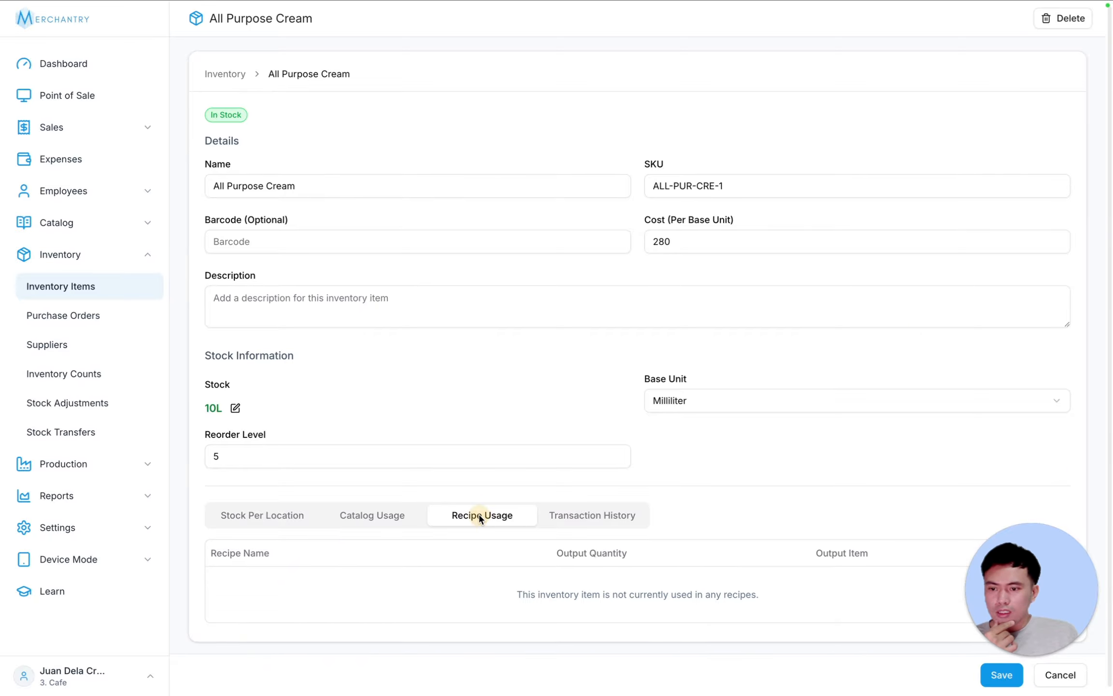
pyautogui.click(580, 514)
pyautogui.scroll(-10, 676, 563)
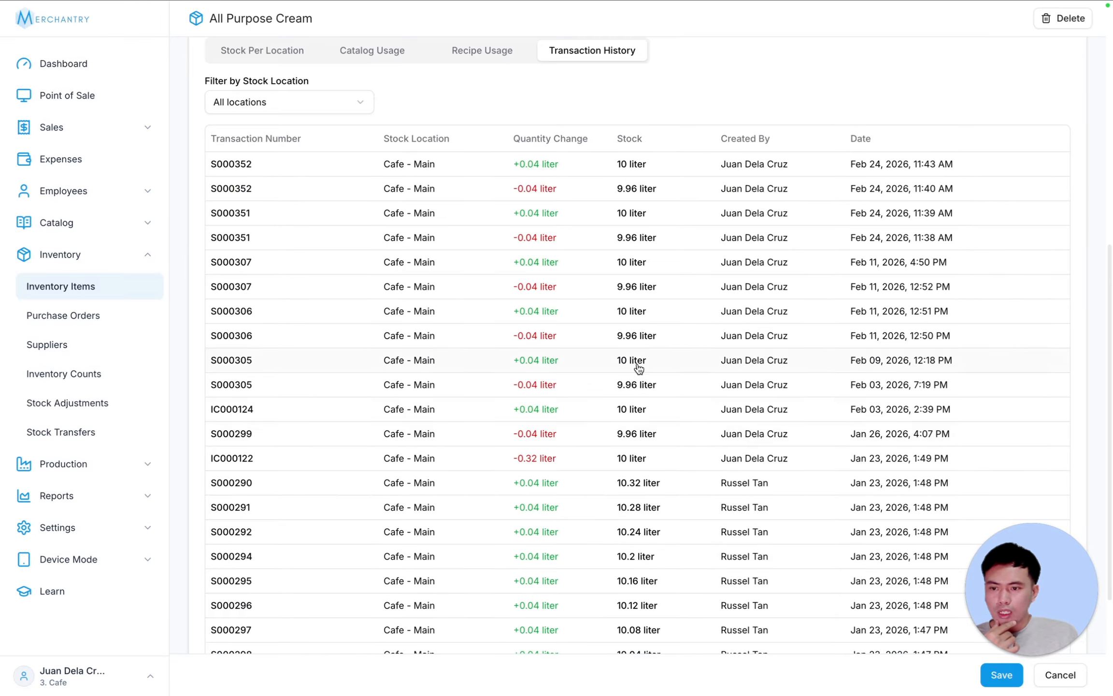
pyautogui.scroll(6, 664, 490)
pyautogui.scroll(-1, 667, 492)
pyautogui.scroll(-3, 666, 492)
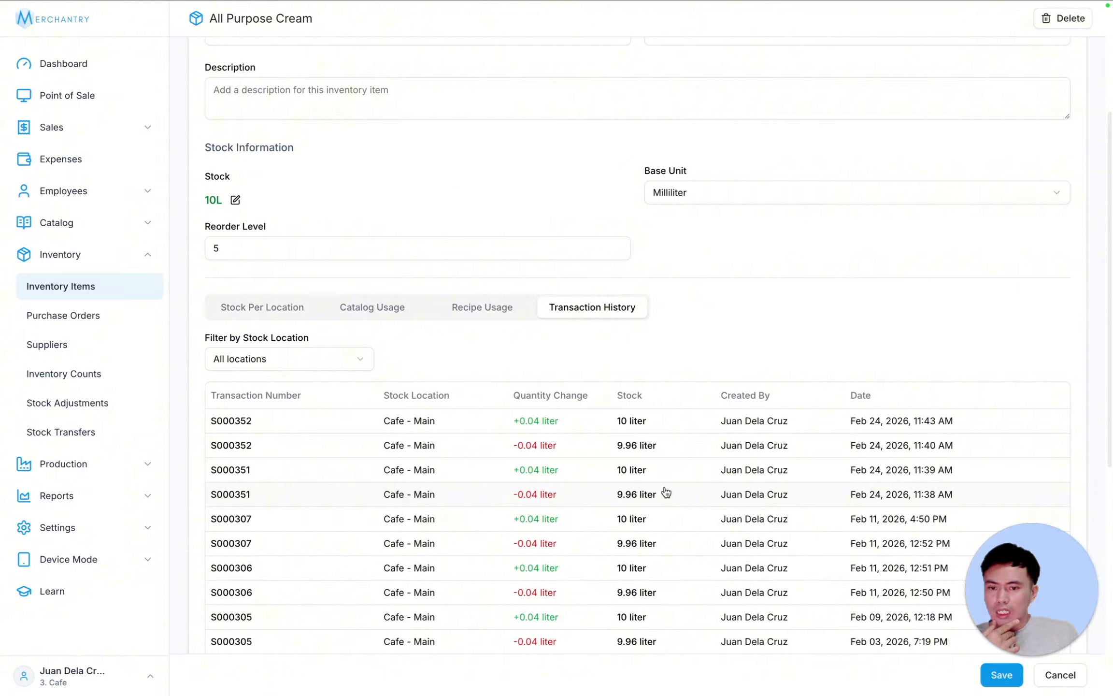
pyautogui.scroll(-1, 666, 492)
pyautogui.scroll(8, 666, 490)
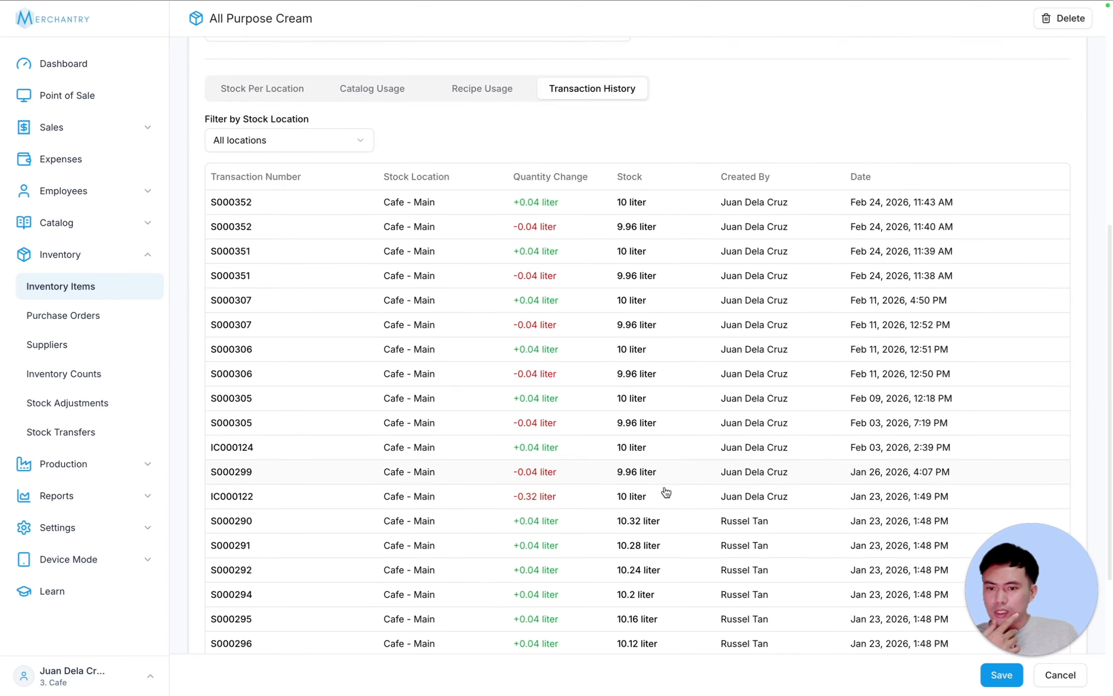
pyautogui.scroll(-6, 768, 463)
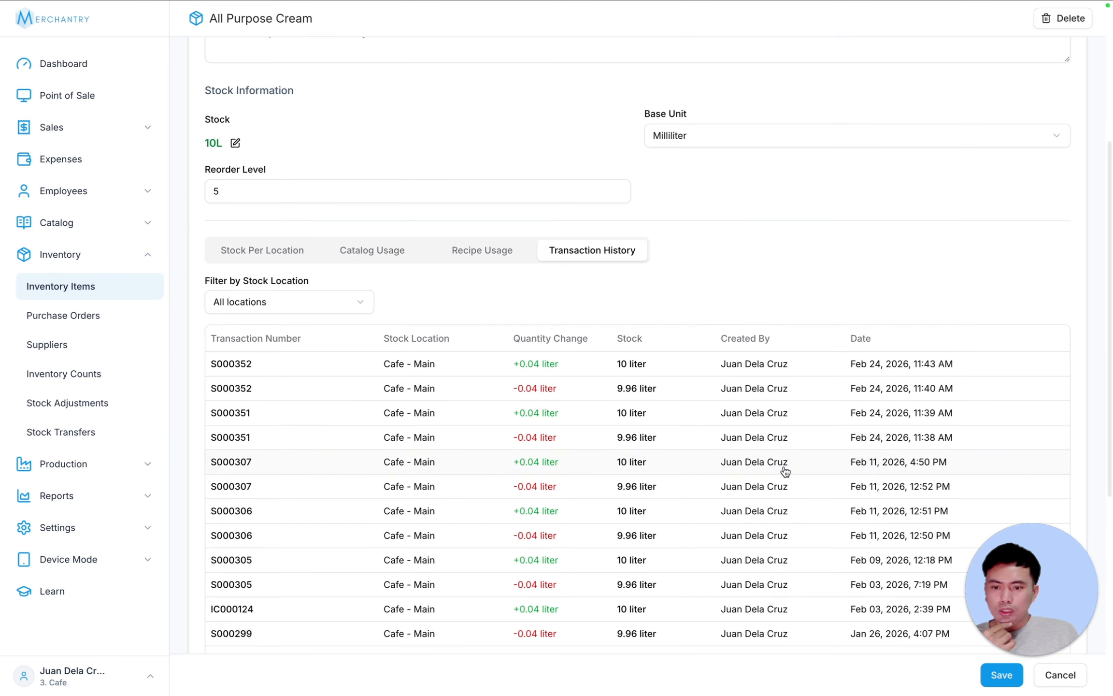
pyautogui.scroll(6, 783, 467)
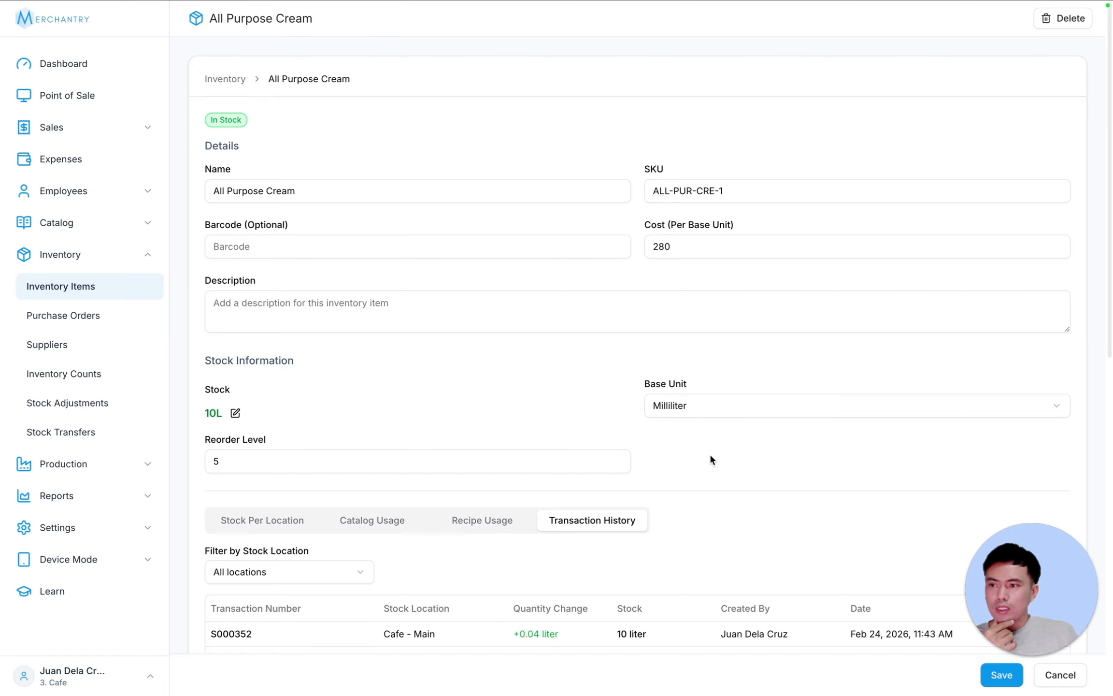
pyautogui.click(125, 293)
pyautogui.click(1057, 28)
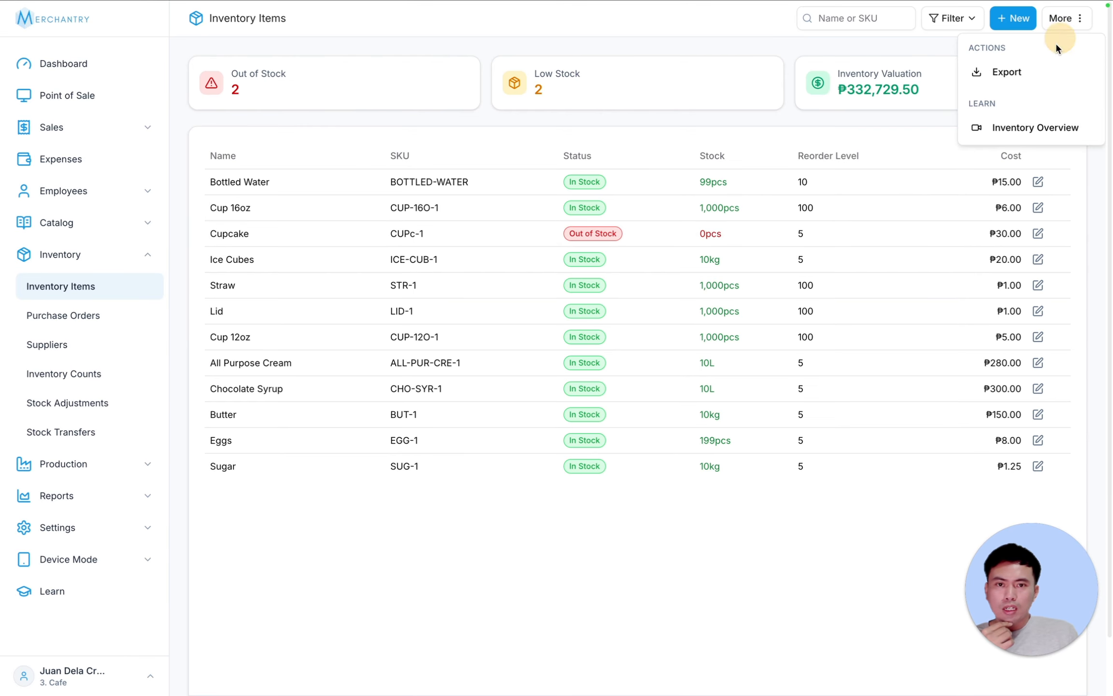
# - Preview and close the Inventory Overview video, search items for 'lid' then 'cup', and clear the search
pyautogui.click(1010, 127)
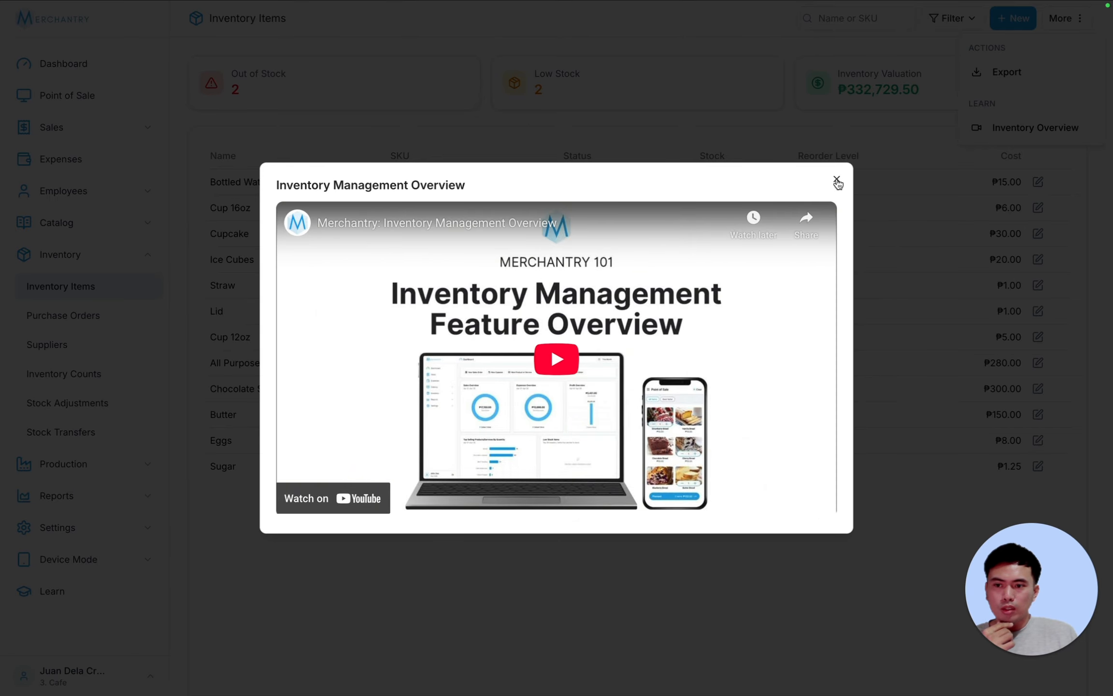
pyautogui.click(837, 182)
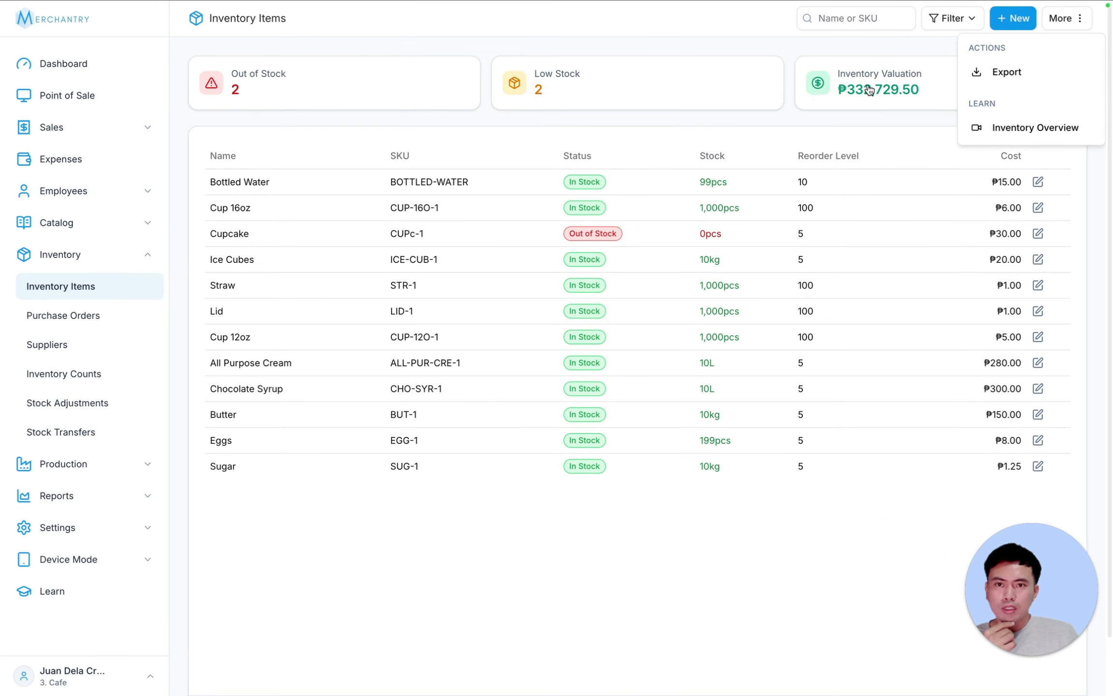
pyautogui.click(860, 19)
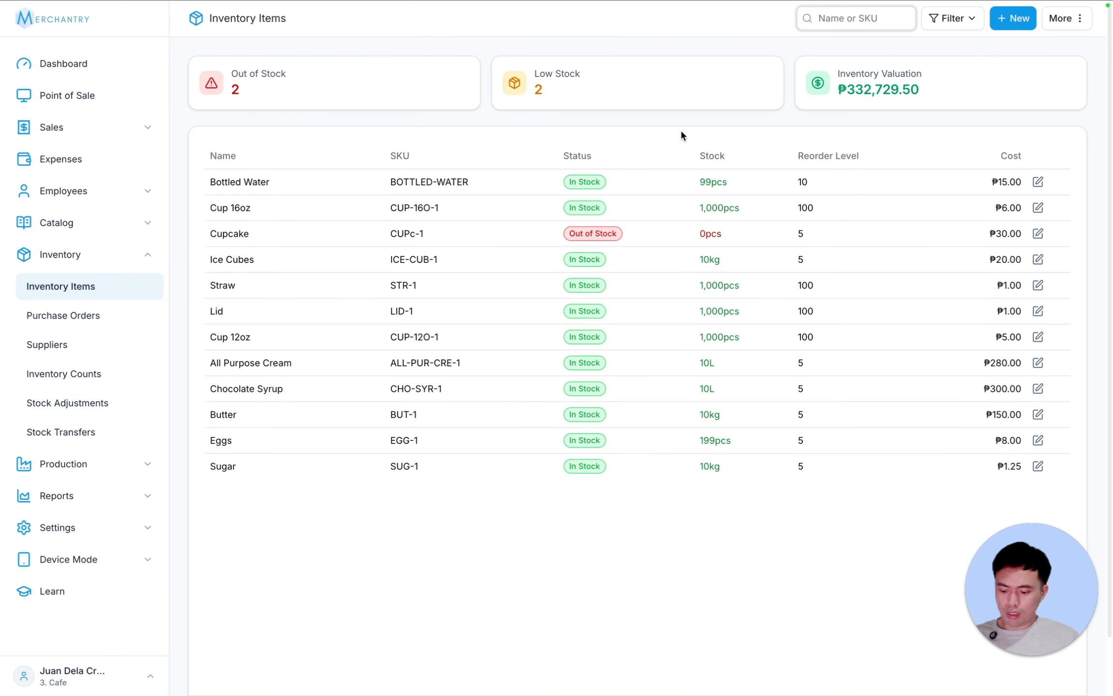
pyautogui.write('lid')
pyautogui.press('Return')
pyautogui.hotkey('ctrl', 'a')
pyautogui.write('cup')
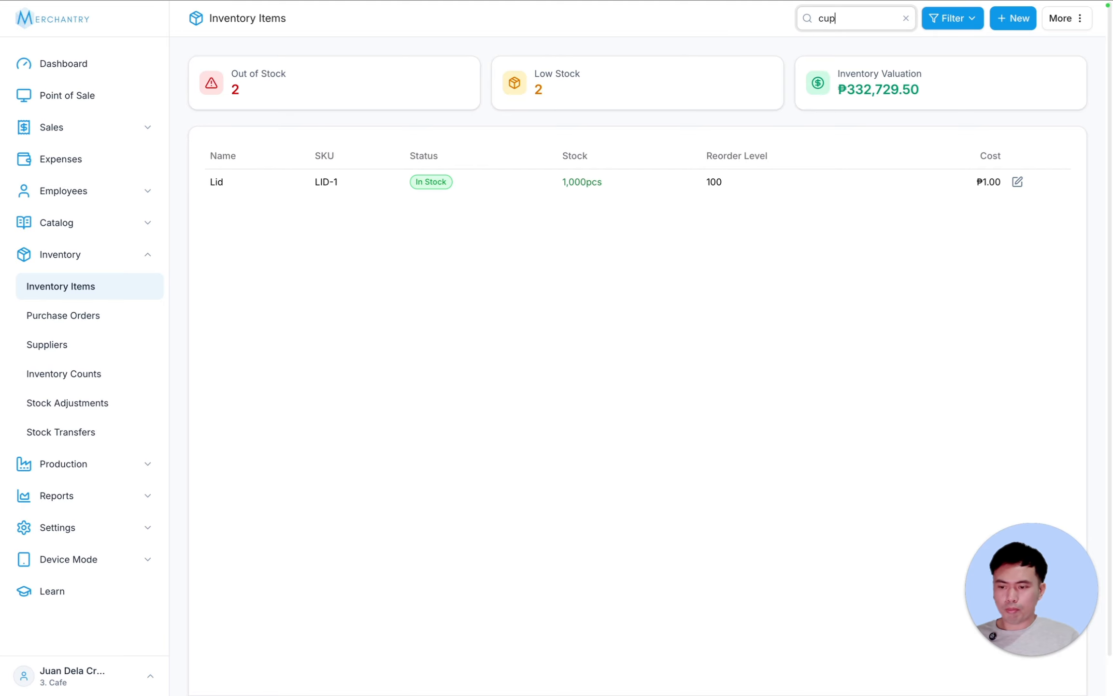
pyautogui.press('Return')
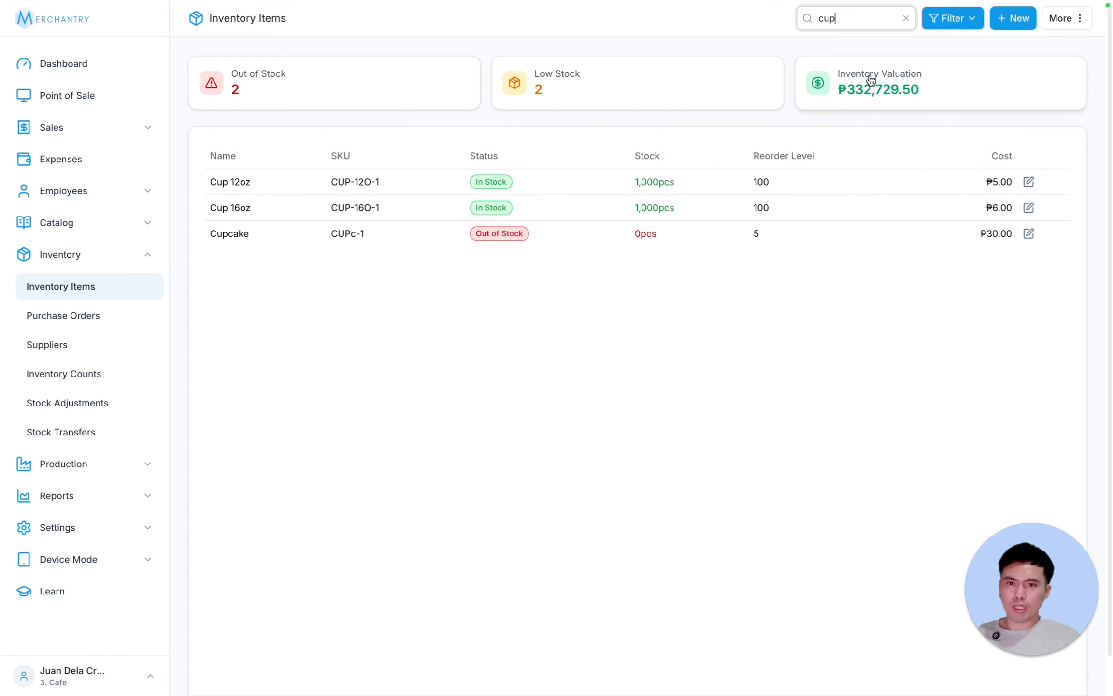
pyautogui.doubleClick(827, 18)
pyautogui.press('BackSpace')
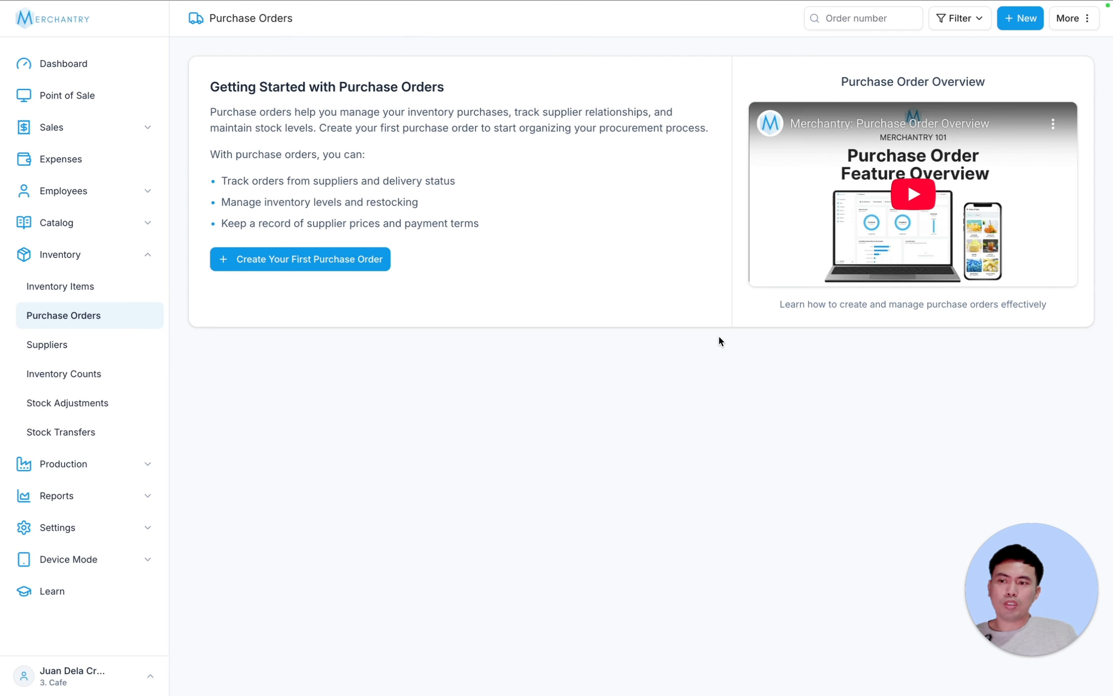
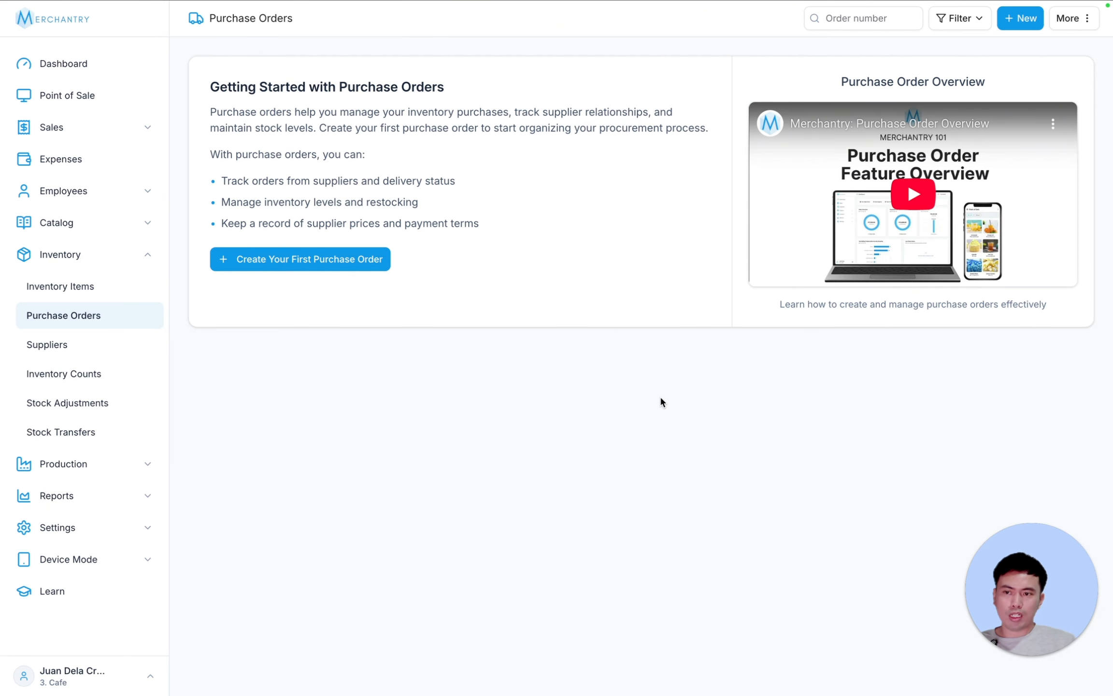
# - Start a new purchase order with no supplier chosen and payment status kept at Paid
pyautogui.click(370, 258)
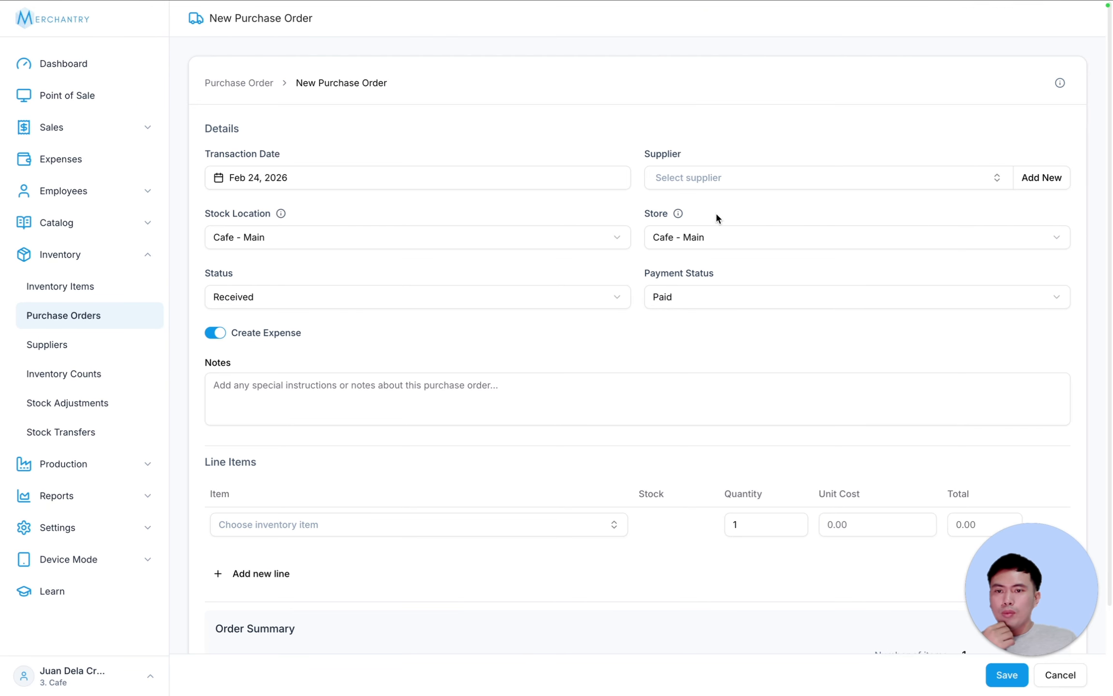
pyautogui.click(737, 180)
pyautogui.click(773, 127)
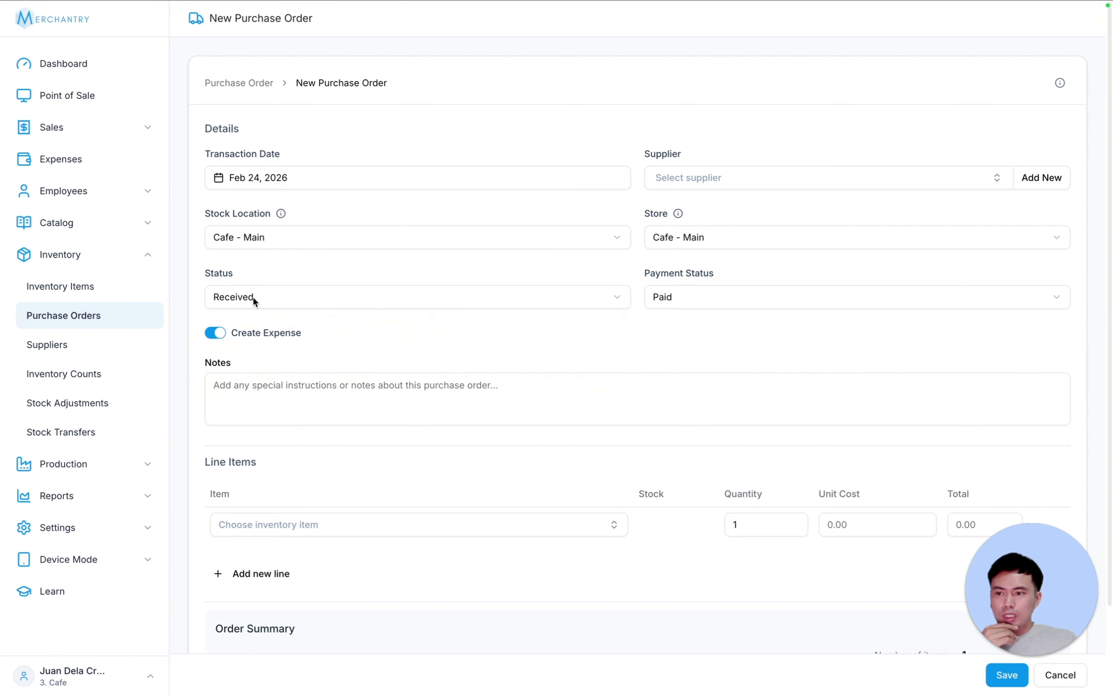
pyautogui.click(703, 296)
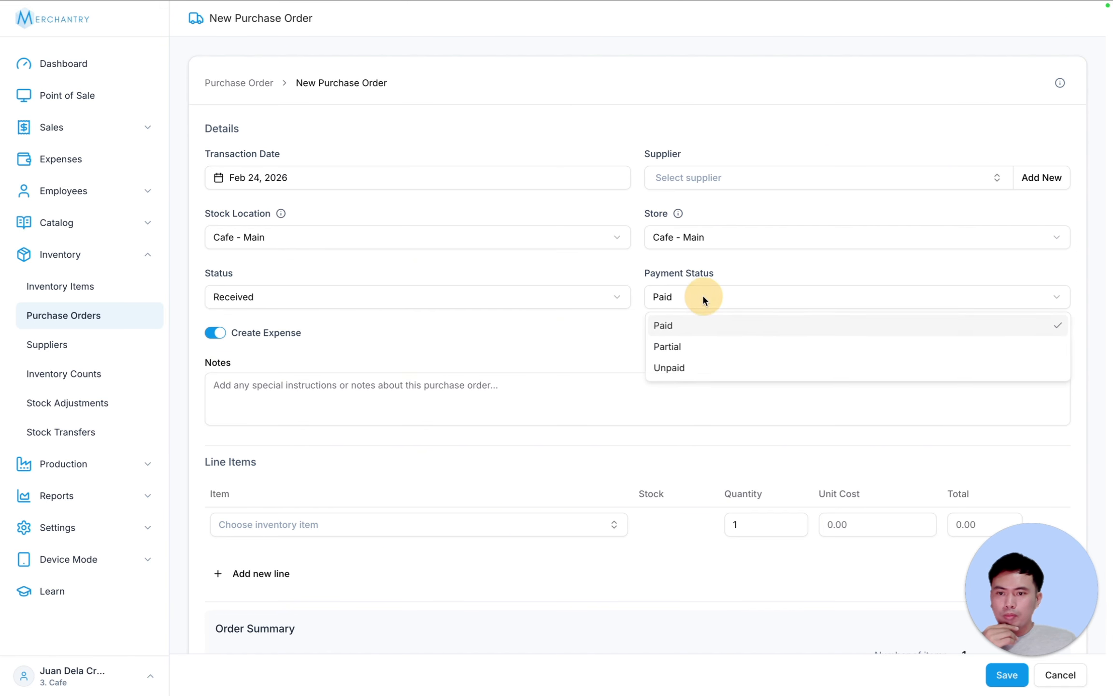
pyautogui.click(423, 335)
# - Add Straw as the line item with quantity 200 and save the ₱200.00 order
pyautogui.click(505, 523)
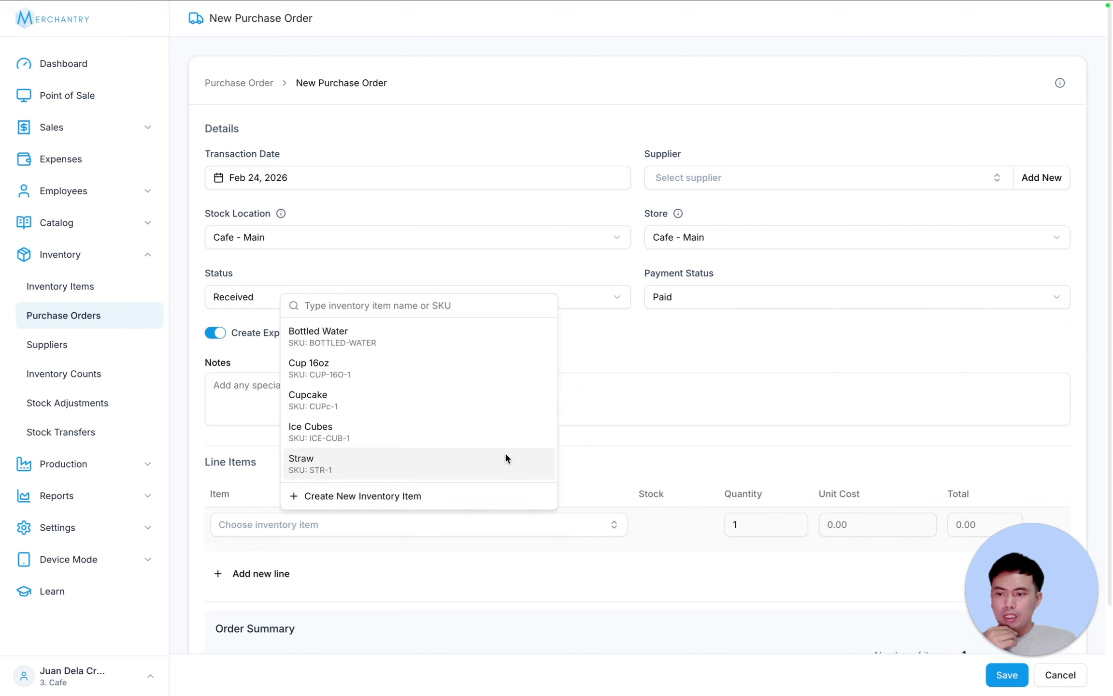
pyautogui.click(356, 461)
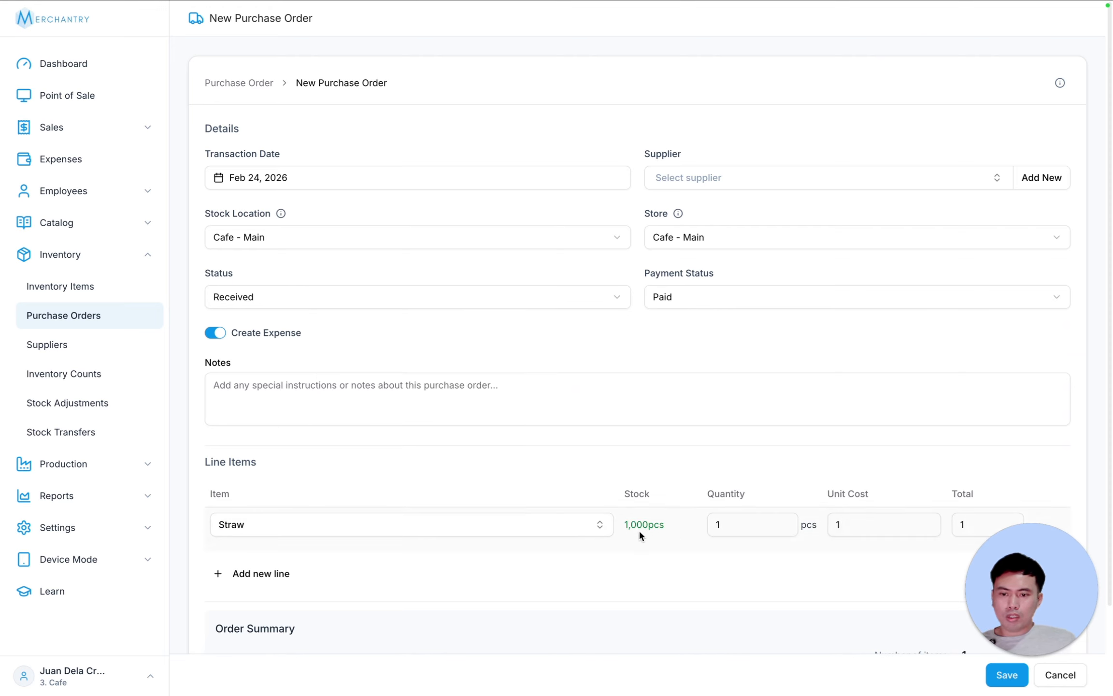
pyautogui.moveTo(744, 521); pyautogui.dragTo(635, 528)
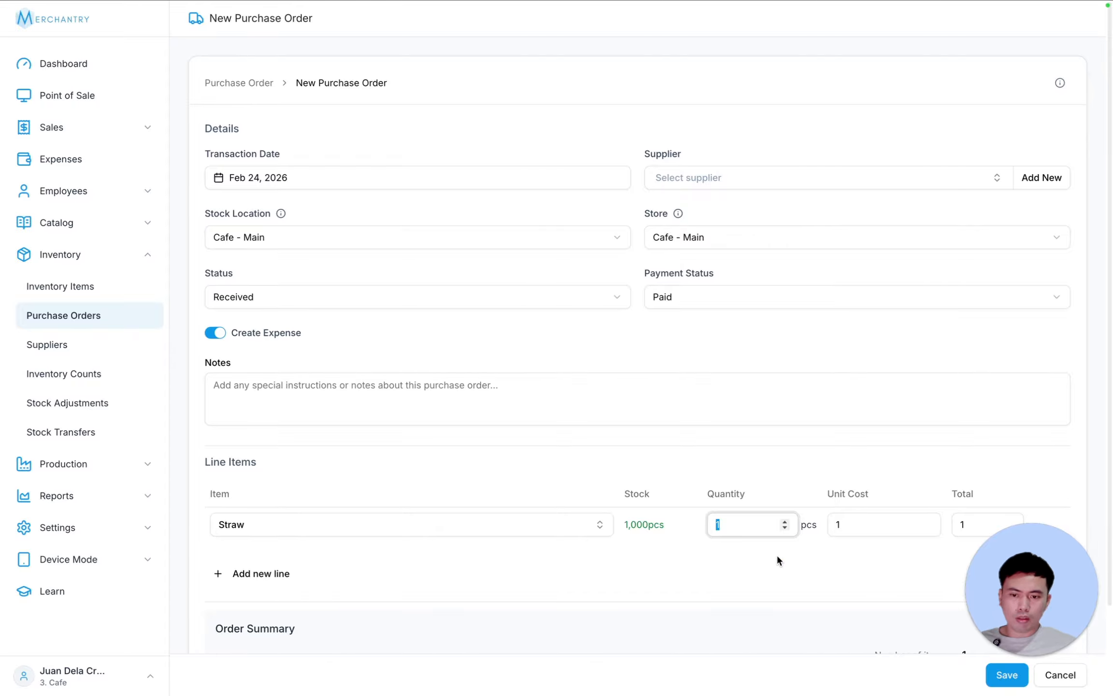
pyautogui.write('200')
pyautogui.scroll(-2, 899, 429)
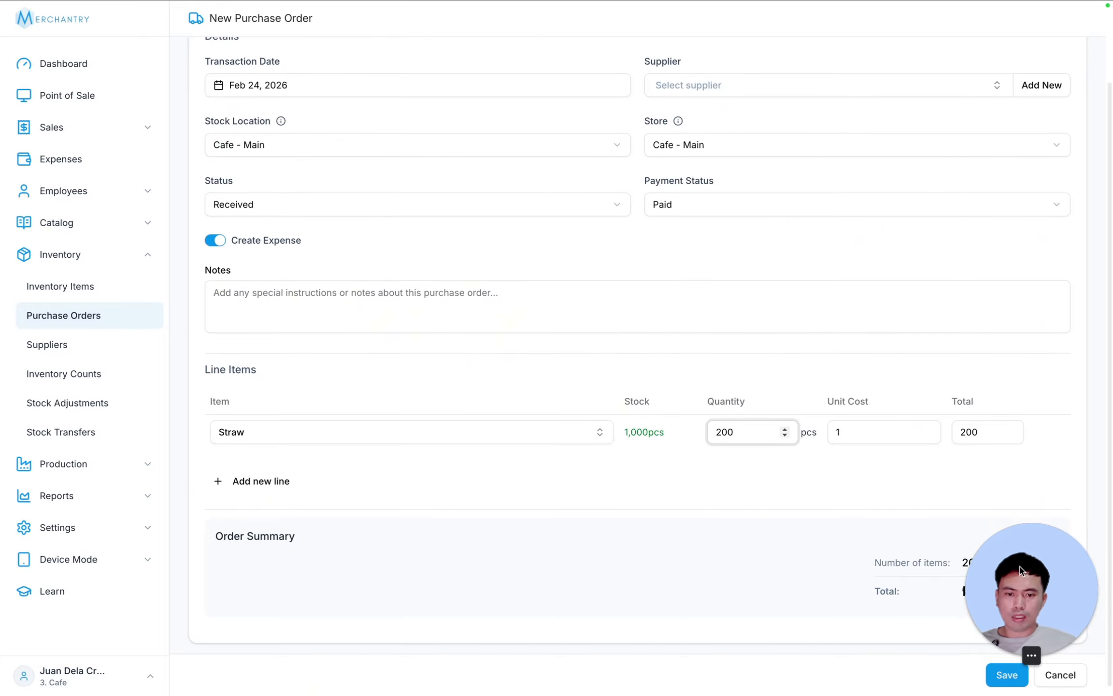
pyautogui.click(1007, 675)
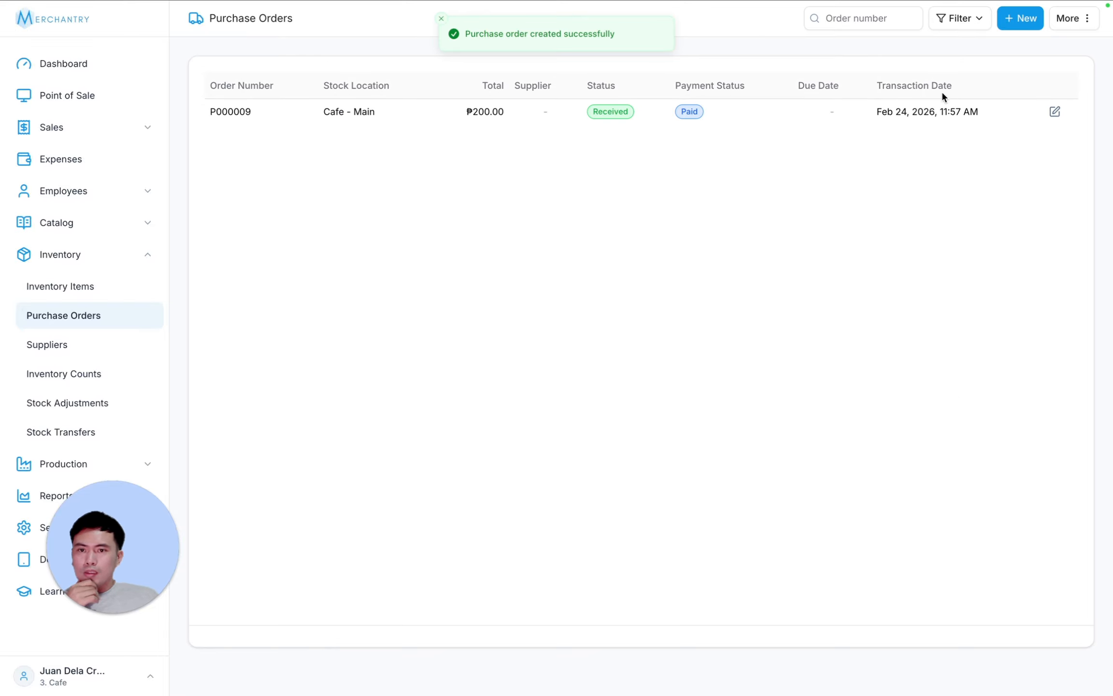
# - Check Straw stock at 1,200pcs and the ₱200.00 expense, then go back to the dashboard
pyautogui.click(70, 286)
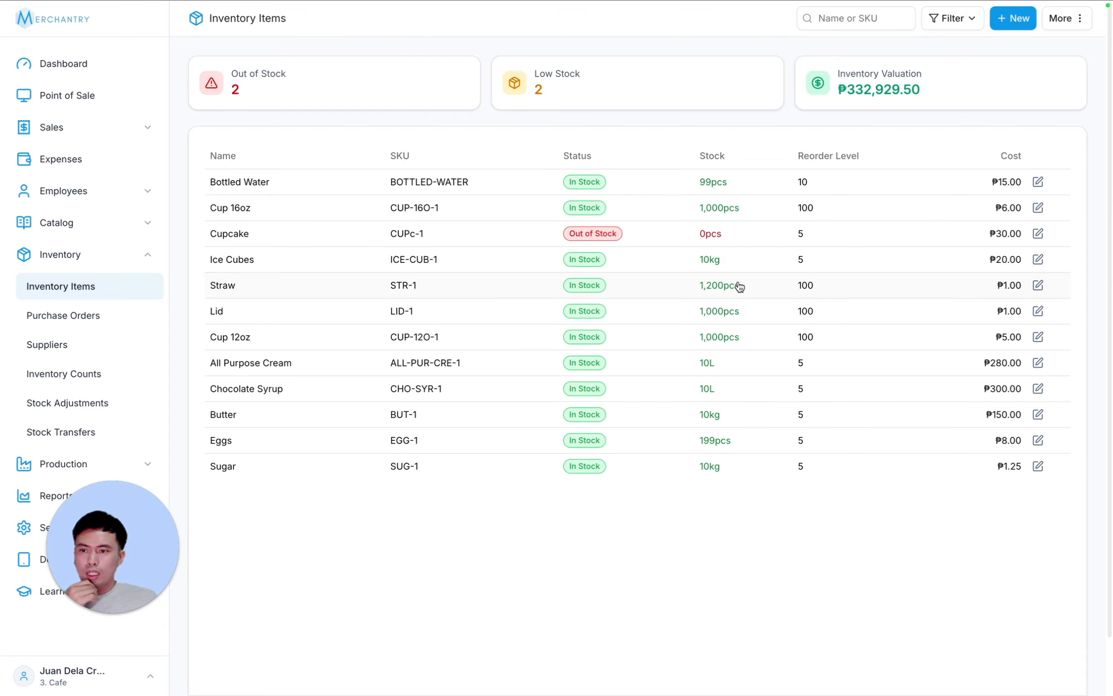
pyautogui.click(73, 159)
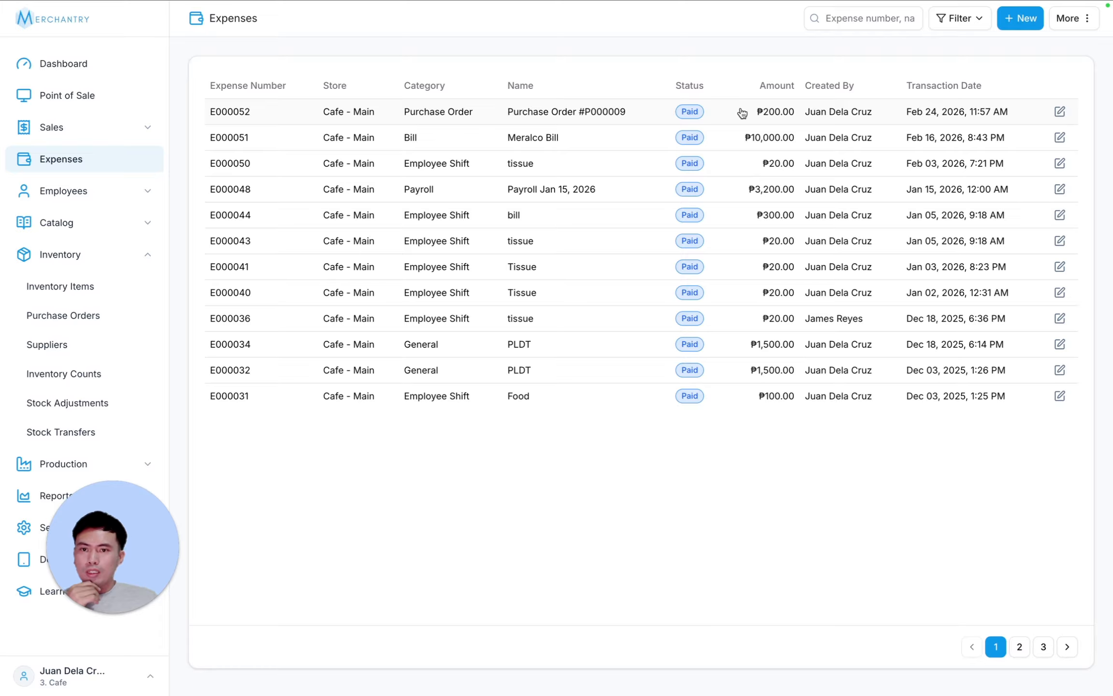
pyautogui.click(101, 68)
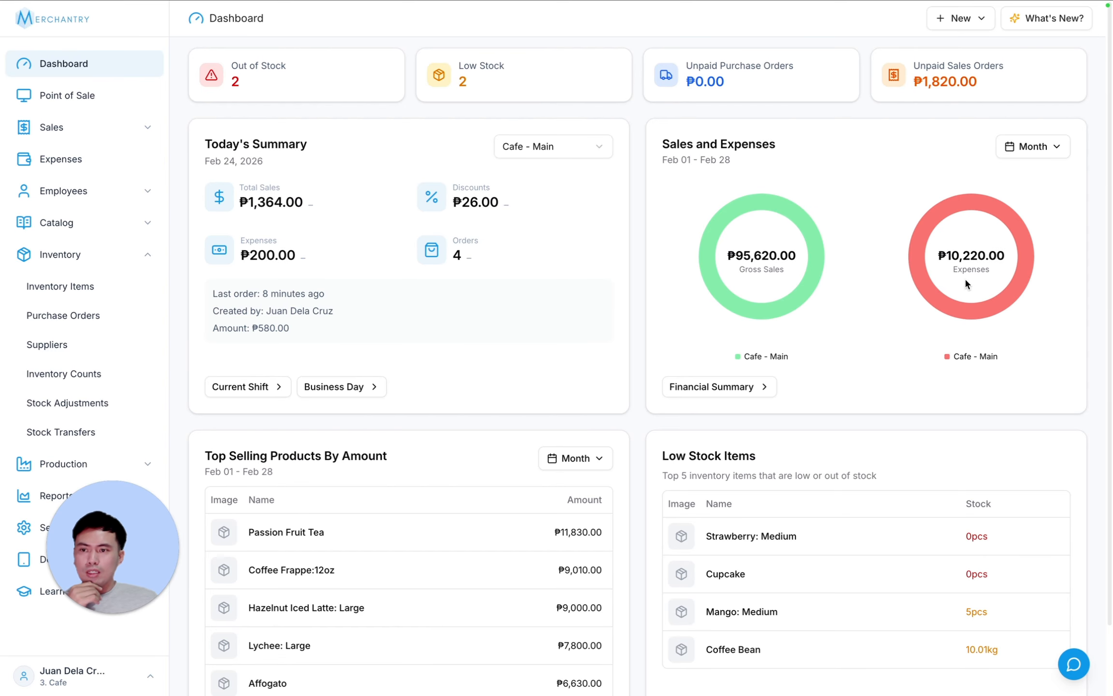
# - Open the Financial Summary report set to Today (Feb 24, 2026) and scroll through its breakdowns
pyautogui.click(82, 505)
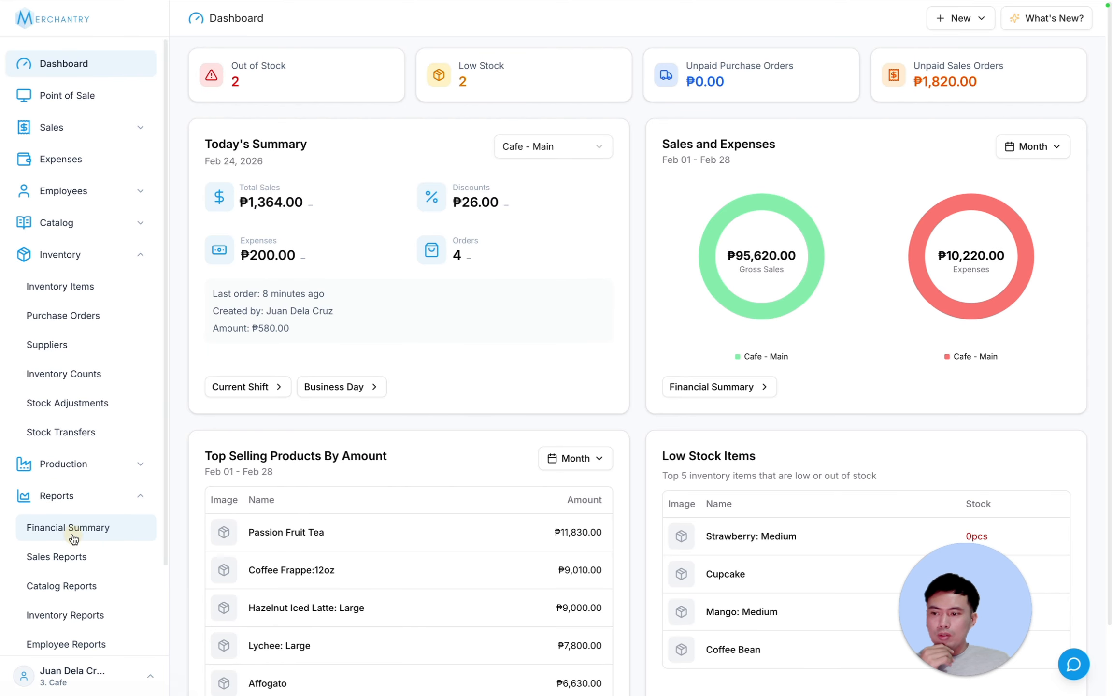
pyautogui.click(70, 527)
pyautogui.click(242, 103)
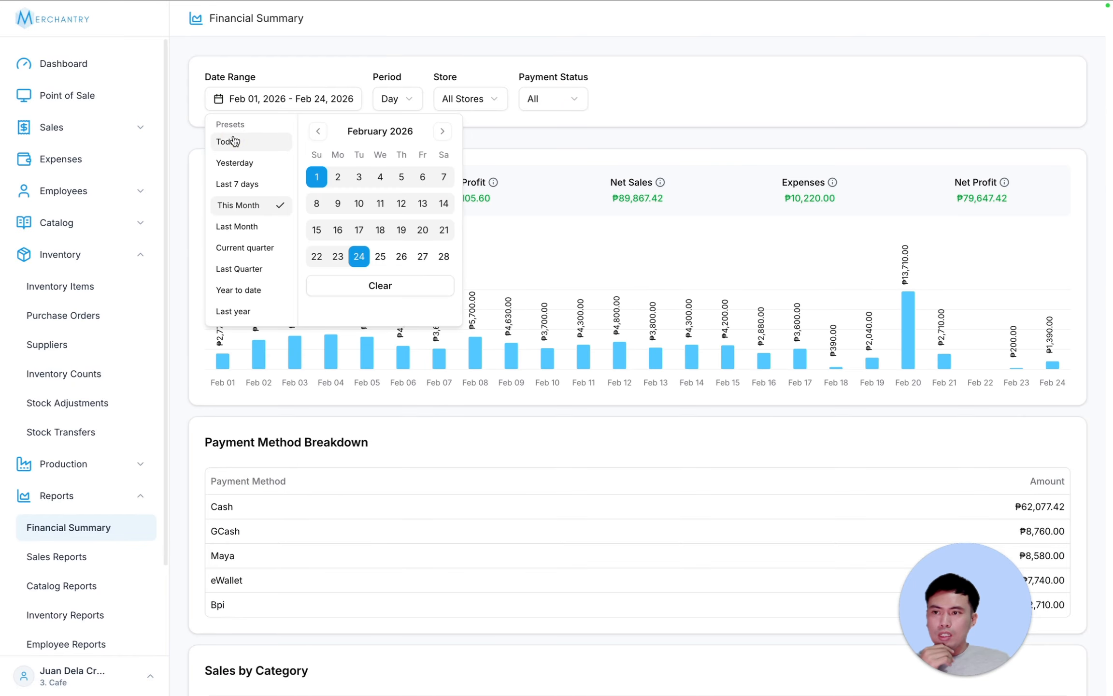
pyautogui.click(228, 141)
pyautogui.click(809, 174)
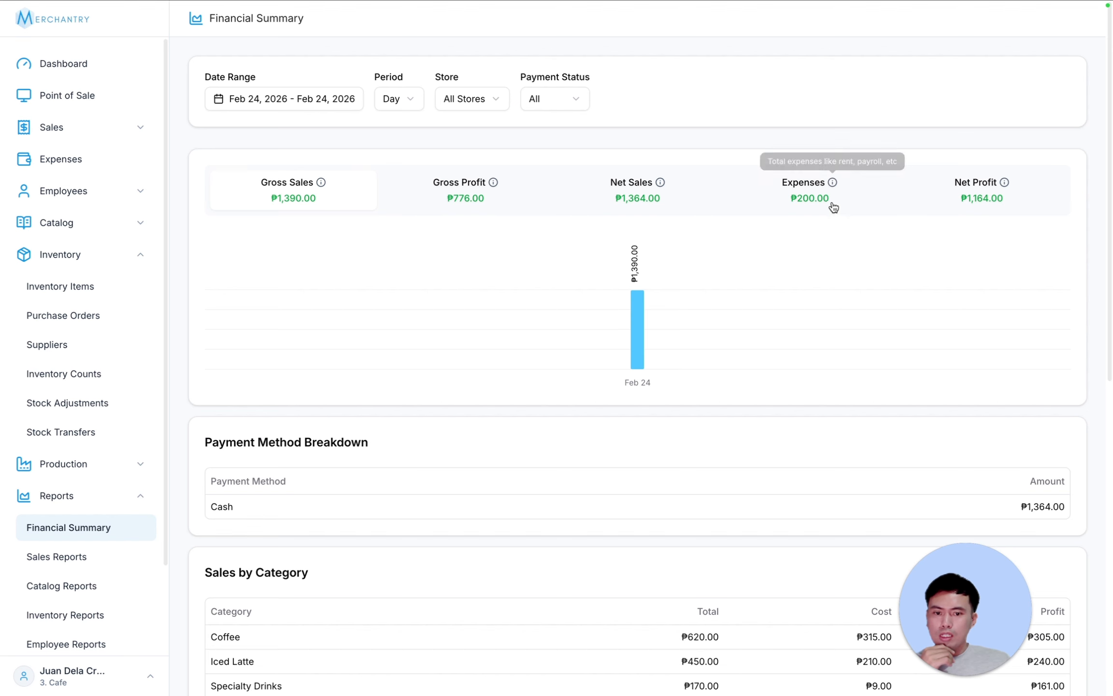
pyautogui.scroll(-6, 828, 324)
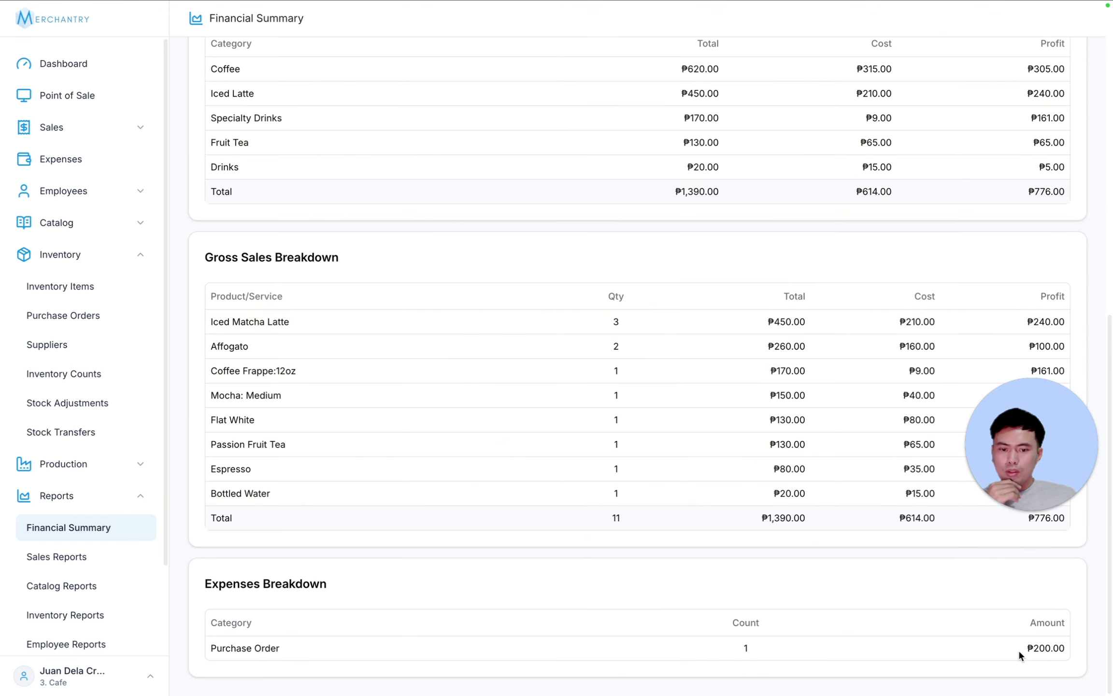
pyautogui.scroll(10, 486, 441)
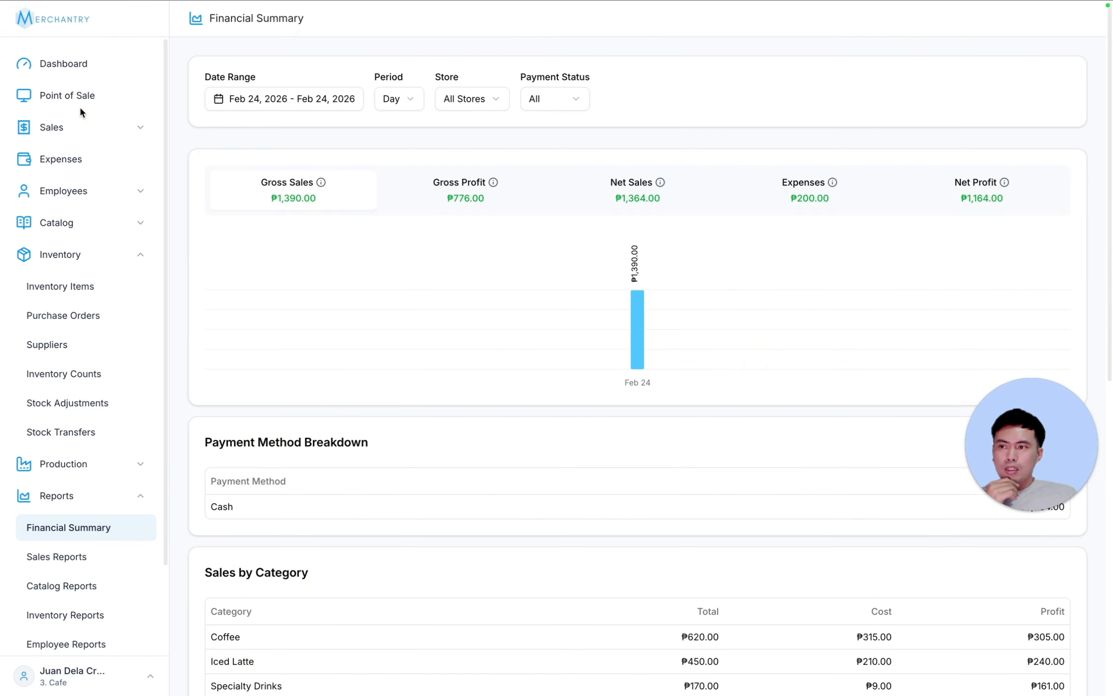
# - Move from the Purchase Orders list over to the Suppliers page
pyautogui.click(75, 316)
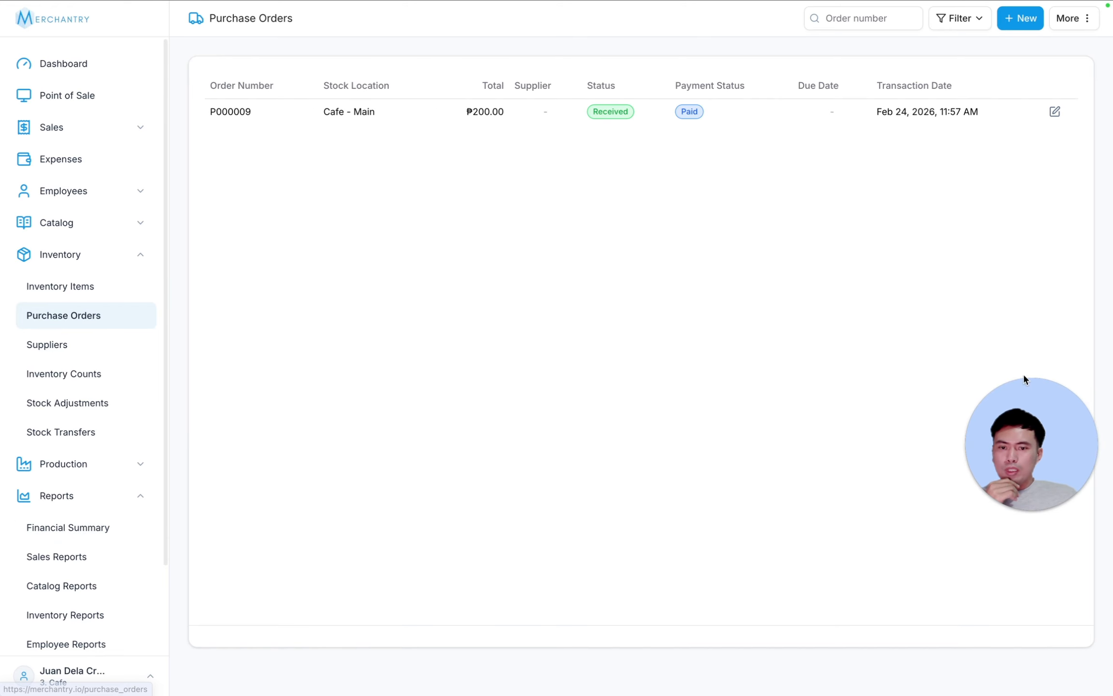
pyautogui.click(1057, 115)
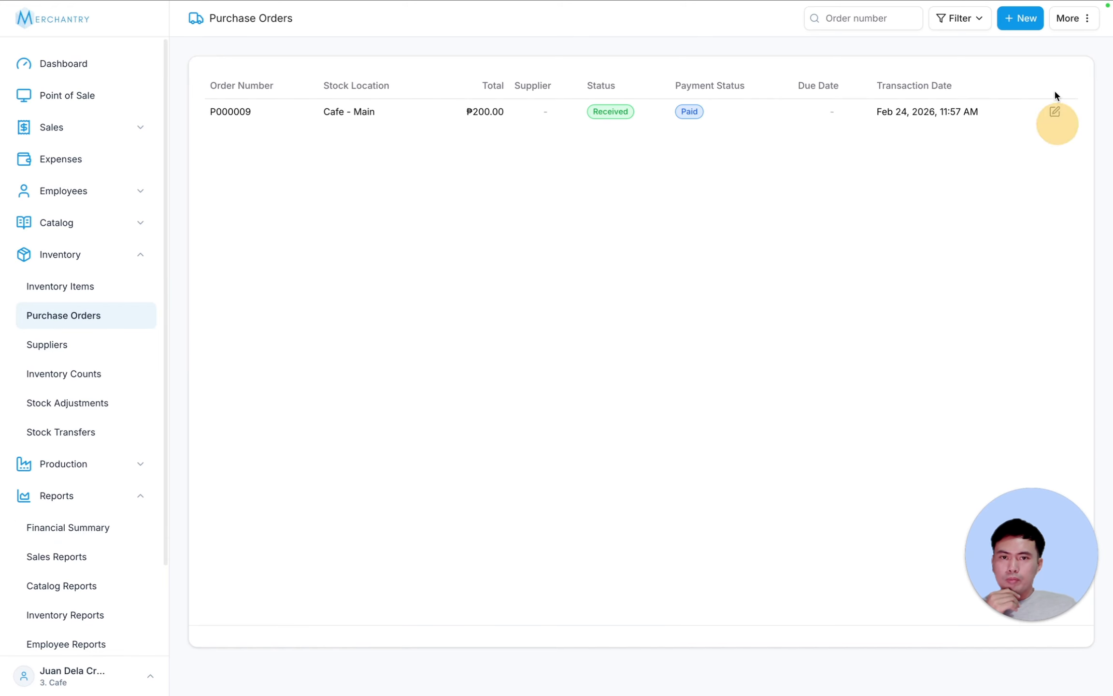
pyautogui.click(1021, 18)
pyautogui.click(50, 346)
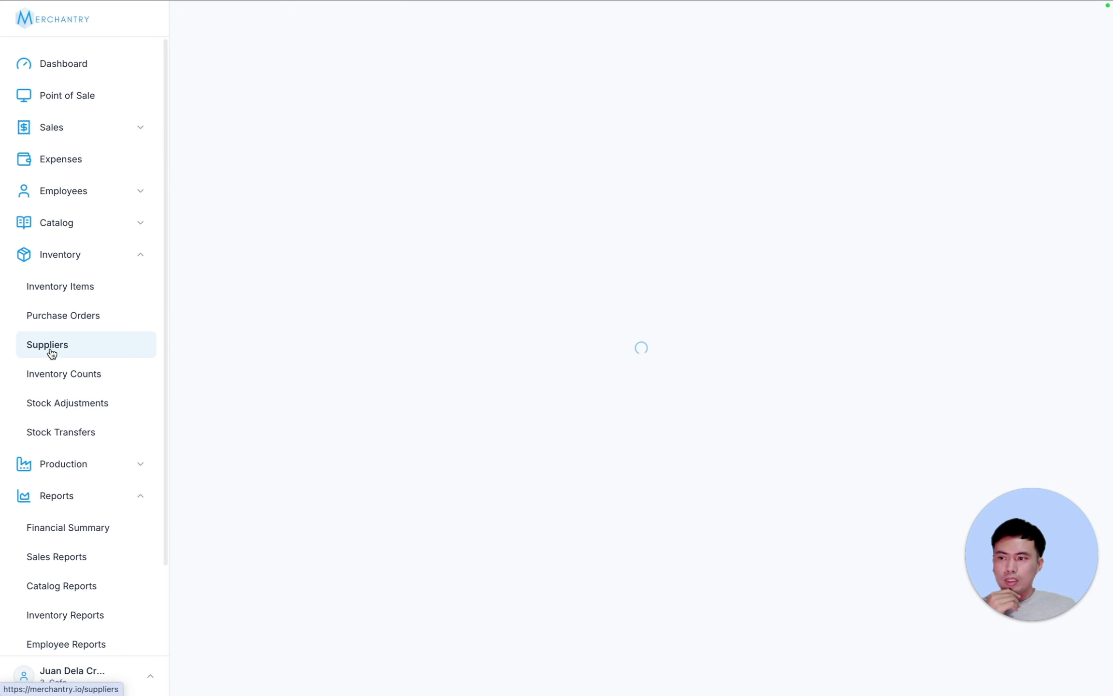
# - Start a new supplier named 'Test Supplier' and enter its contact person's name
pyautogui.click(271, 259)
pyautogui.click(415, 176)
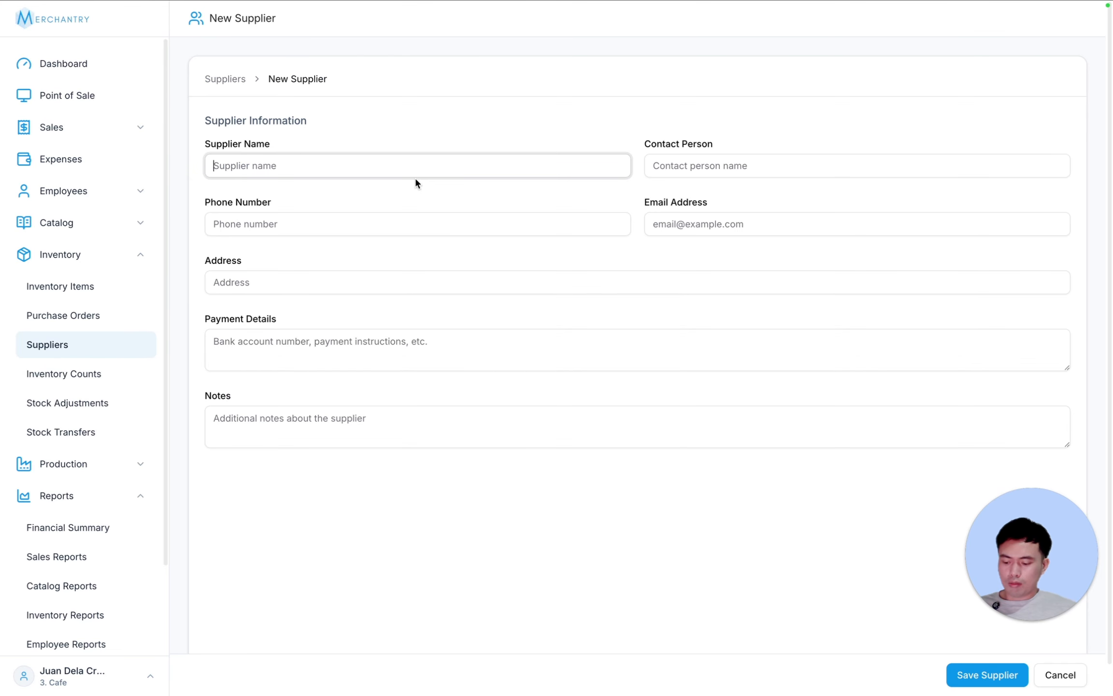
pyautogui.write('Test Supplier')
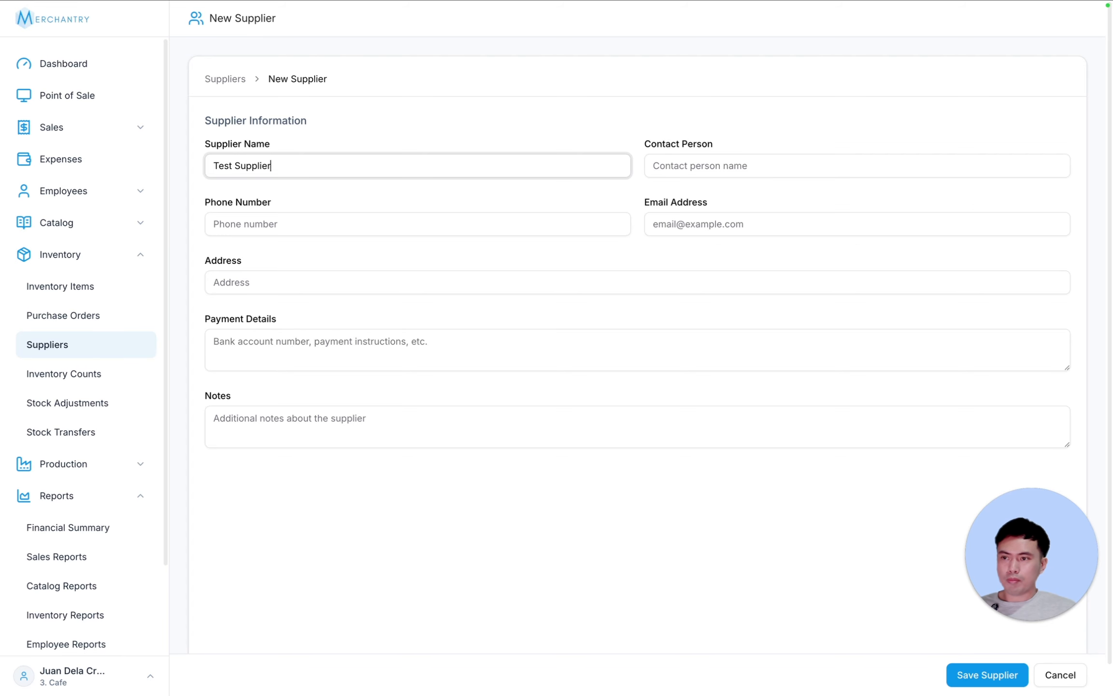
pyautogui.press('Tab')
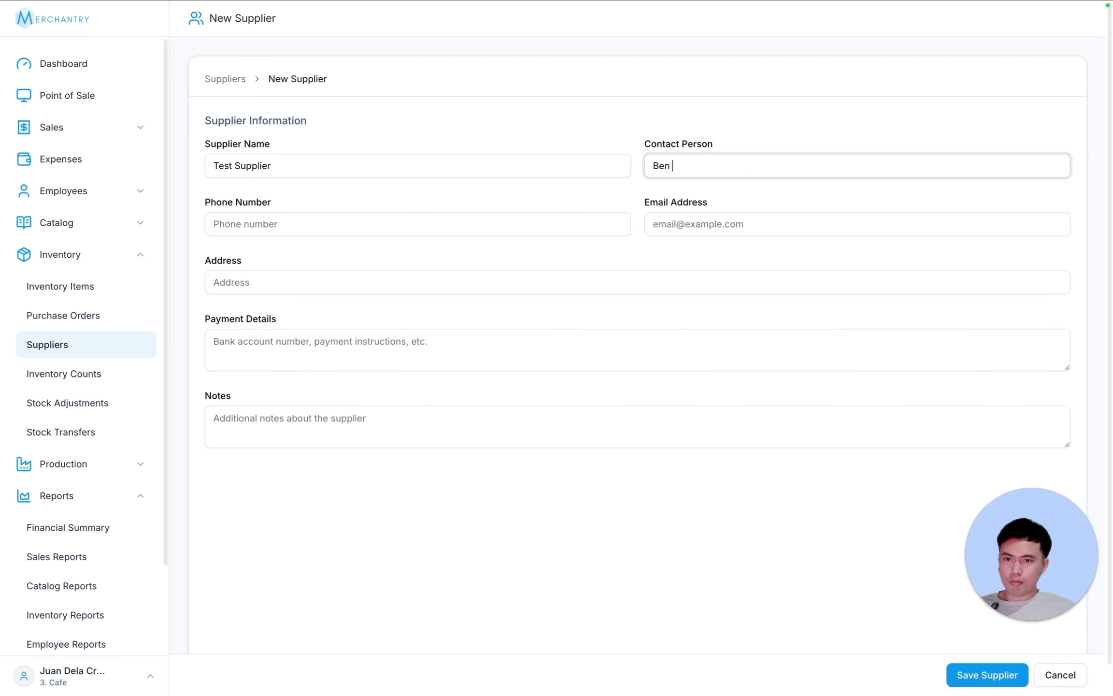
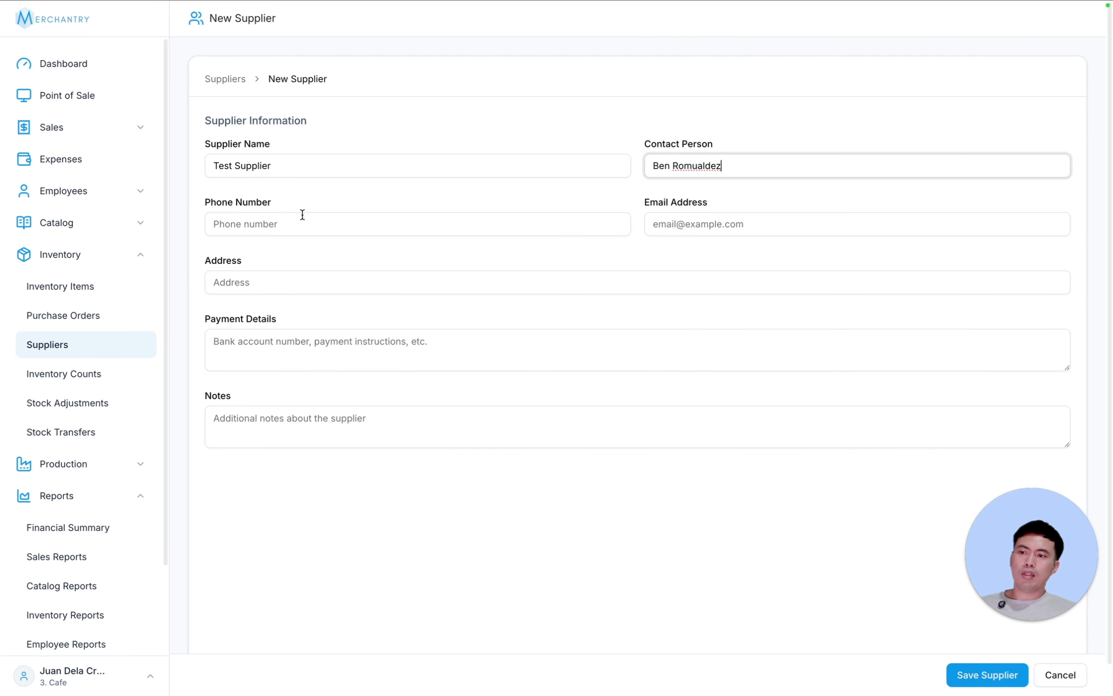
# - Fill in the supplier's phone number, e-mail and address, then save the supplier
pyautogui.click(302, 215)
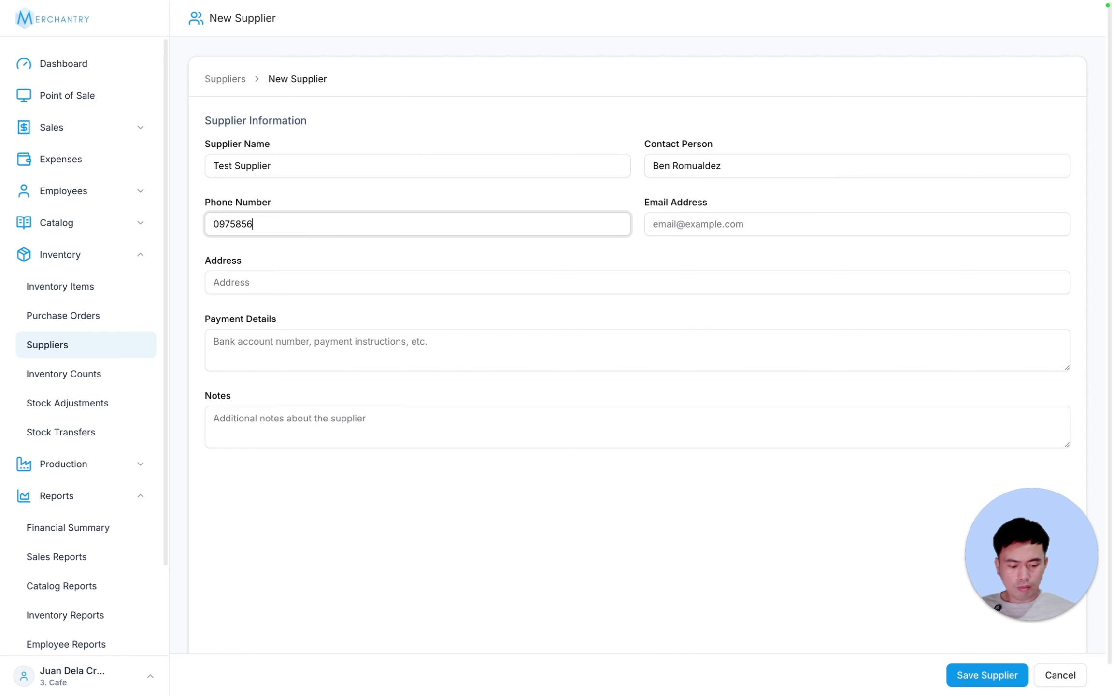
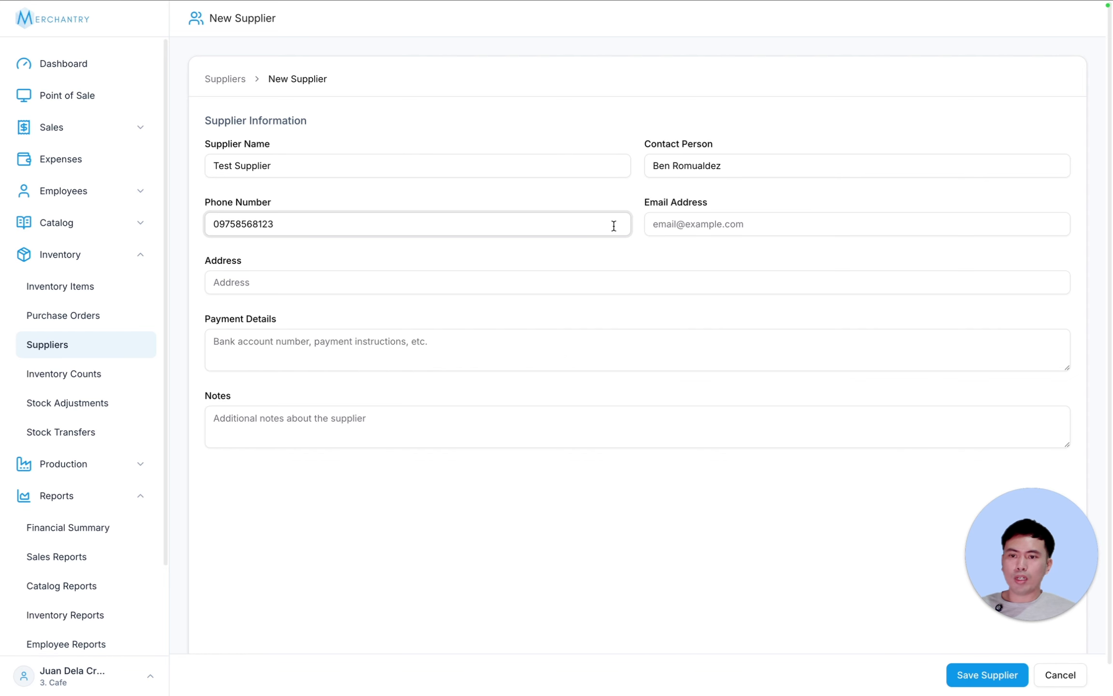
pyautogui.click(707, 225)
pyautogui.write('ben@sample.com')
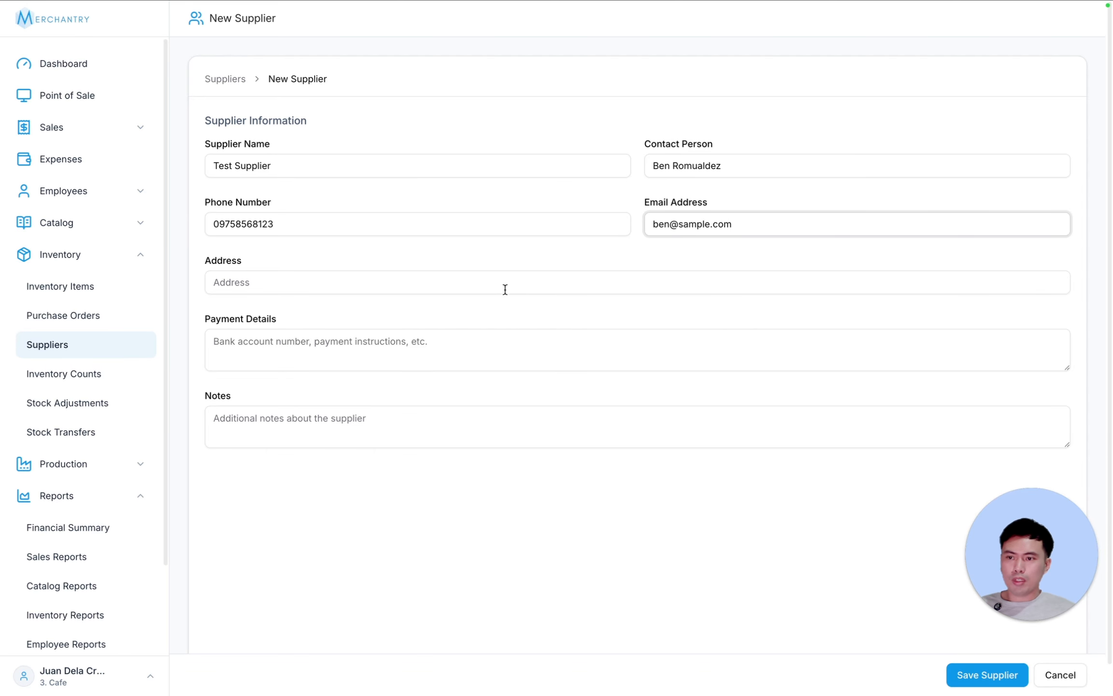
pyautogui.click(471, 285)
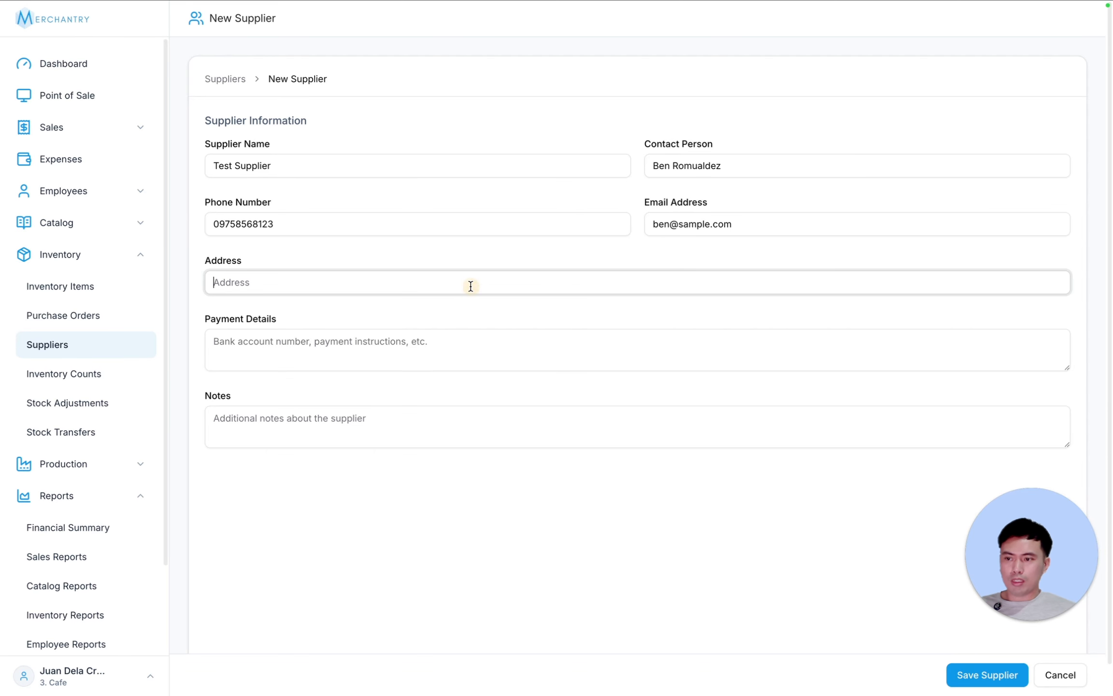
pyautogui.write('Divi')
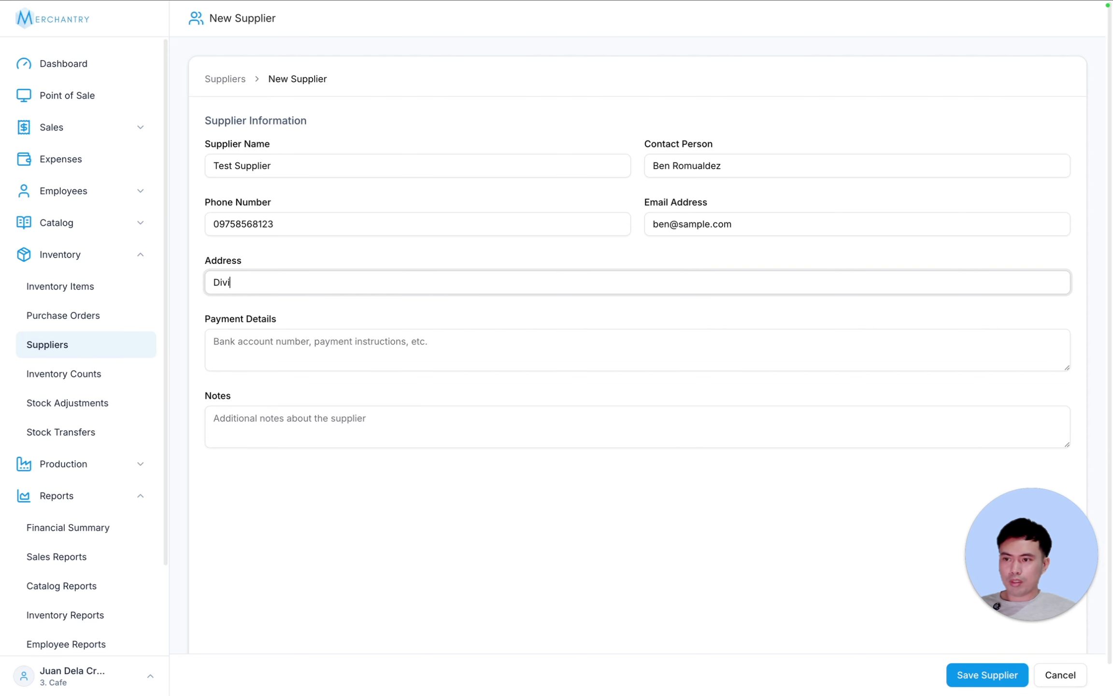
pyautogui.write('soria,')
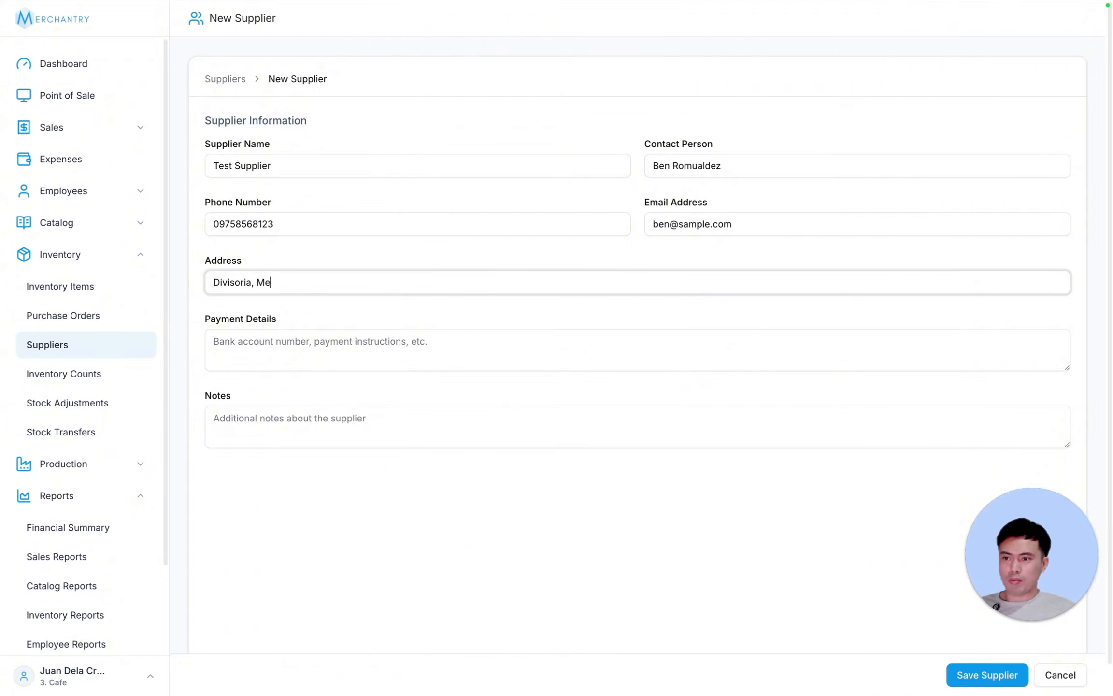
pyautogui.write(' Manila')
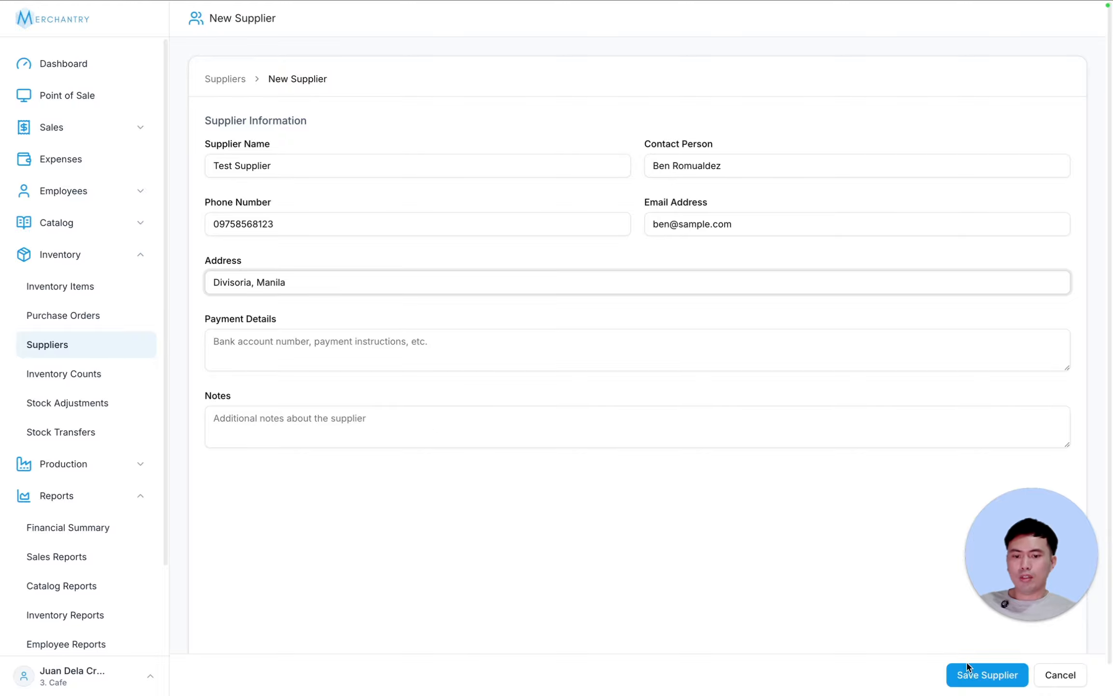
pyautogui.click(988, 677)
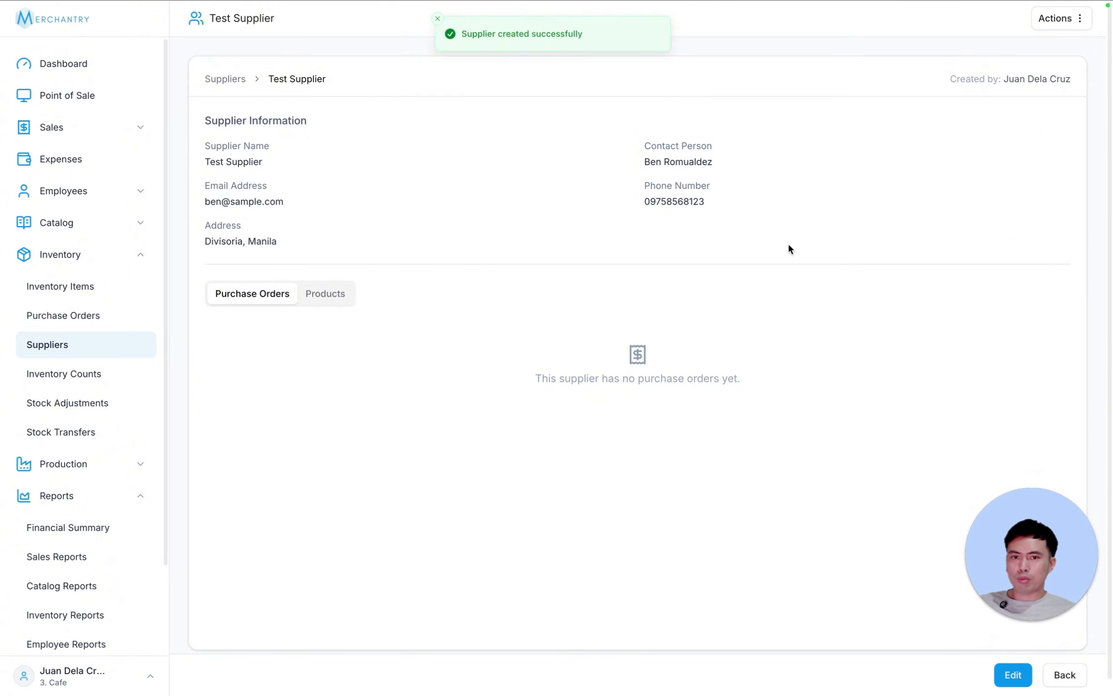
# - Start a new purchase order from Test Supplier with status Confirmed and payment Unpaid
pyautogui.click(119, 315)
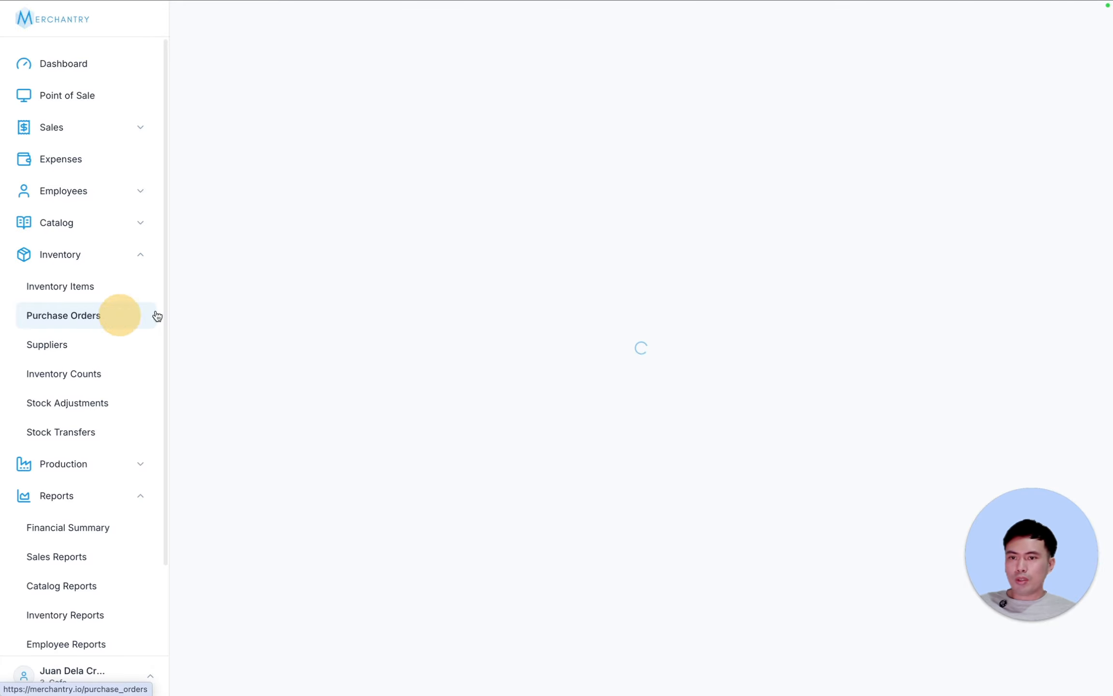
pyautogui.click(1020, 19)
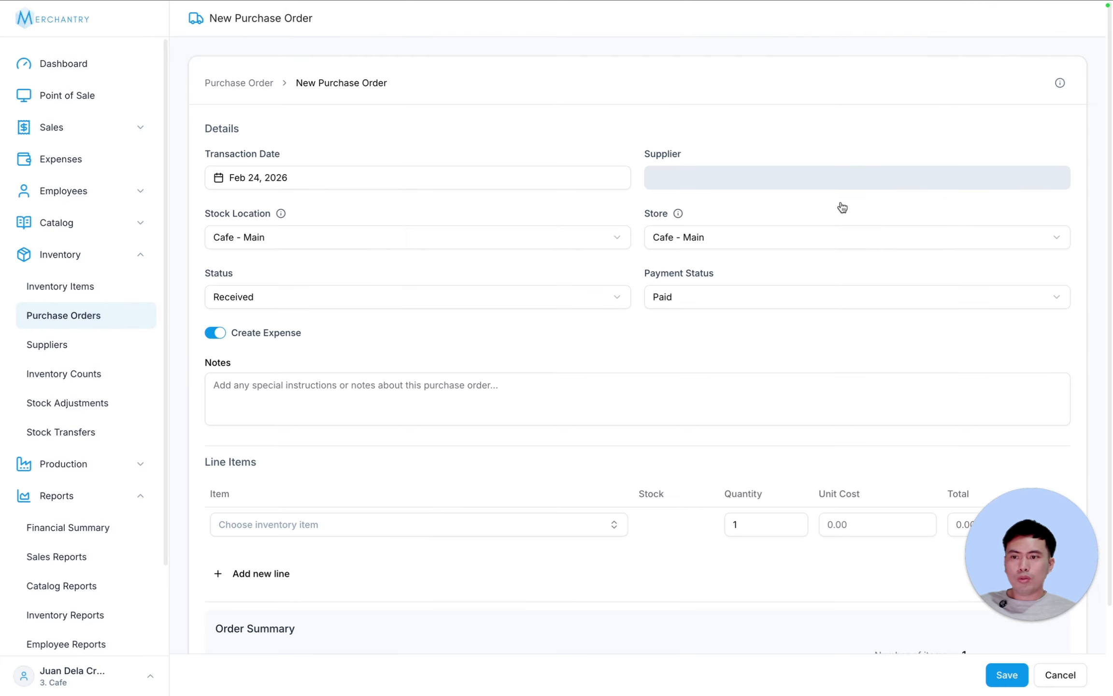
pyautogui.click(775, 175)
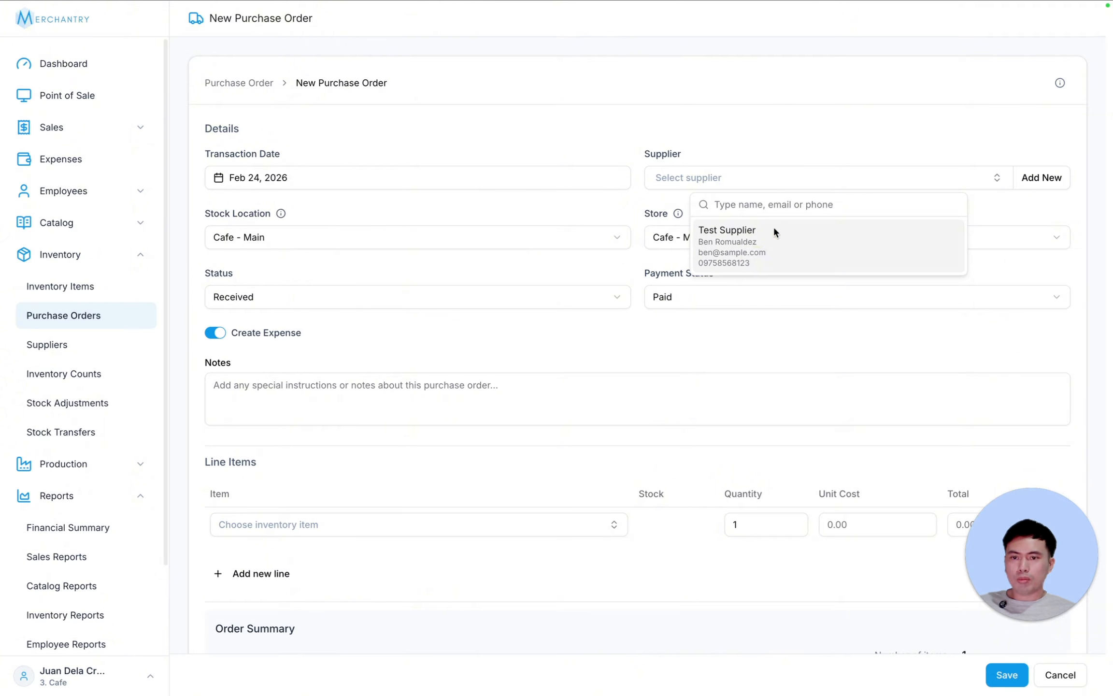
pyautogui.click(758, 258)
pyautogui.click(304, 290)
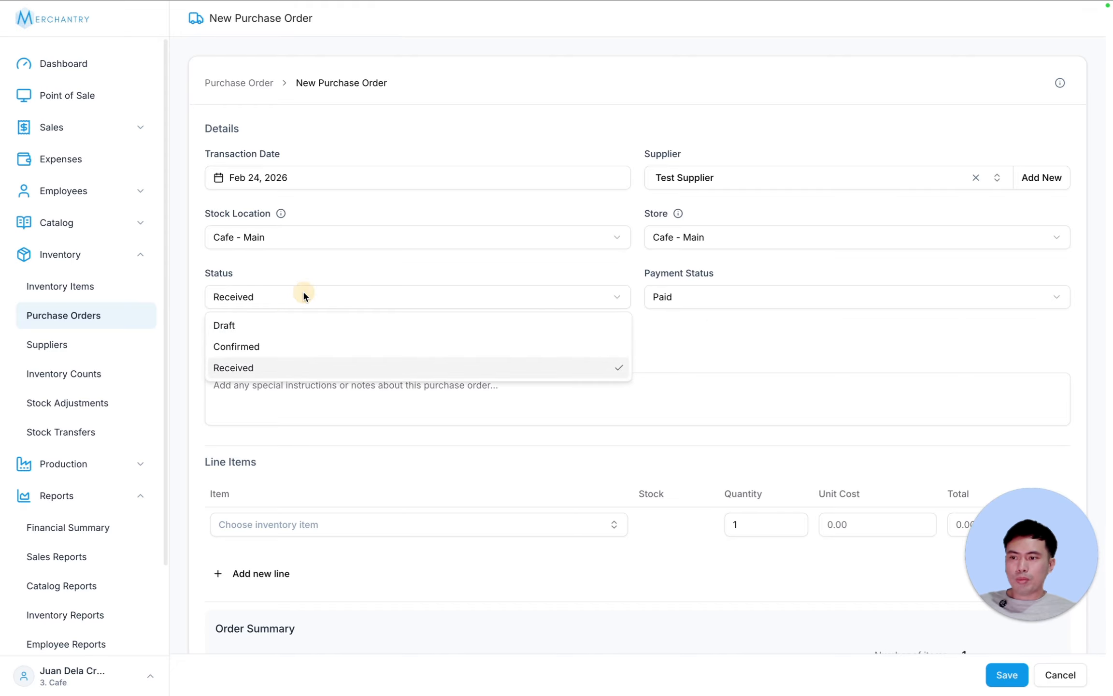
pyautogui.click(274, 342)
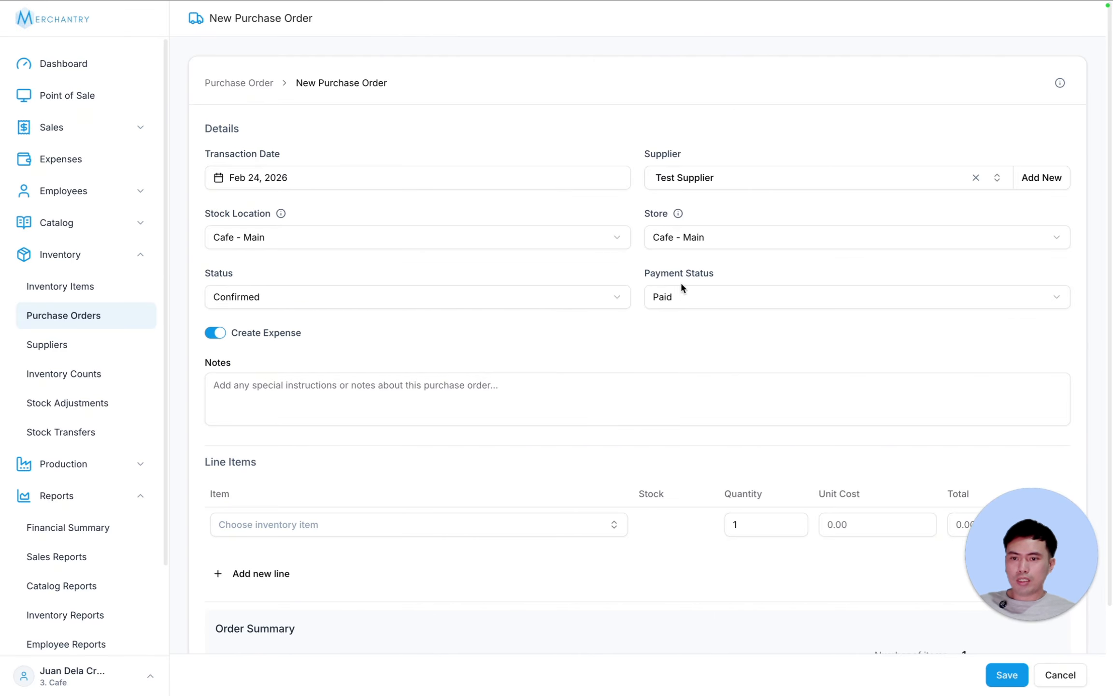
pyautogui.click(698, 294)
pyautogui.click(699, 368)
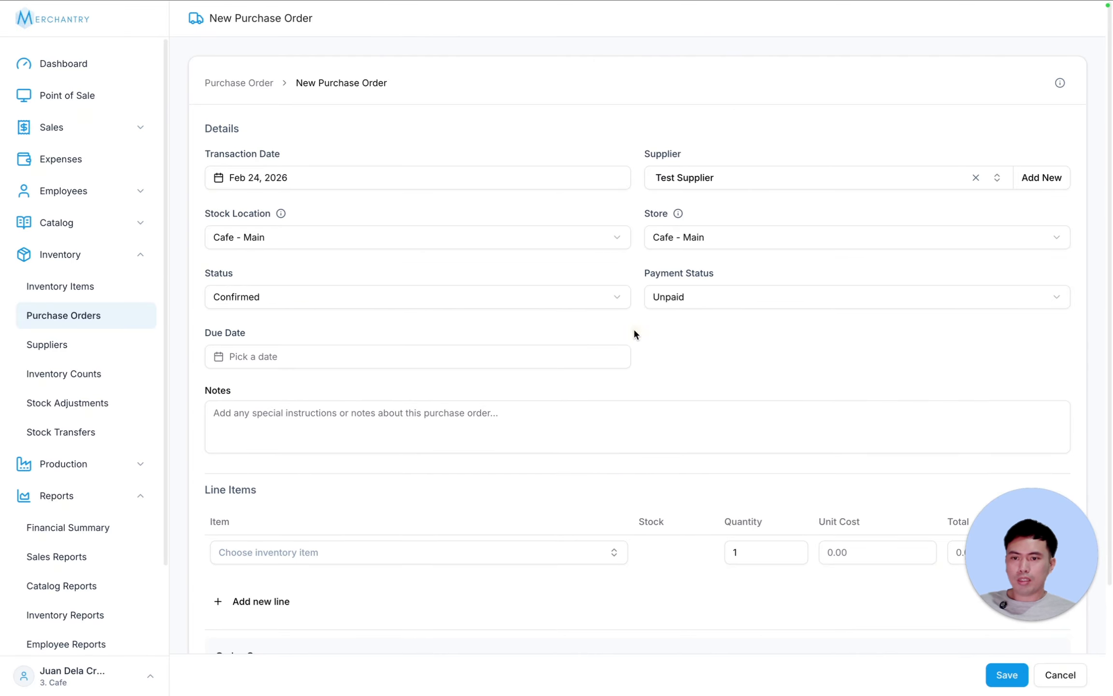
# - Switch payment to Partial and add Straw as the line item with quantity 500
pyautogui.scroll(-1, 773, 314)
pyautogui.click(694, 276)
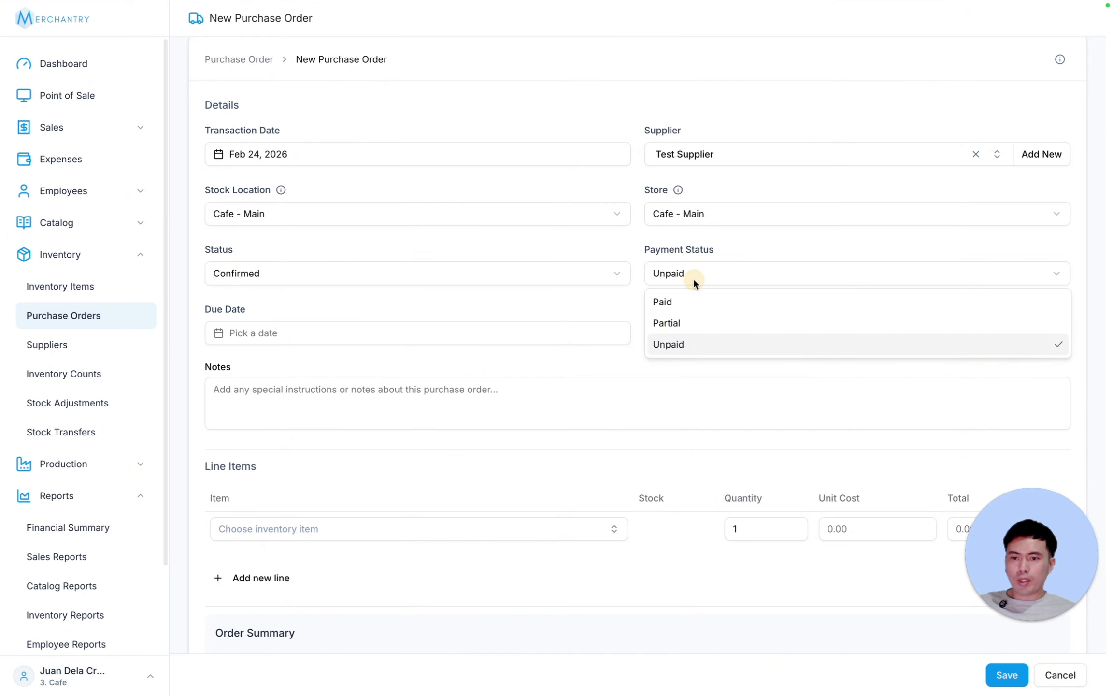
pyautogui.click(690, 319)
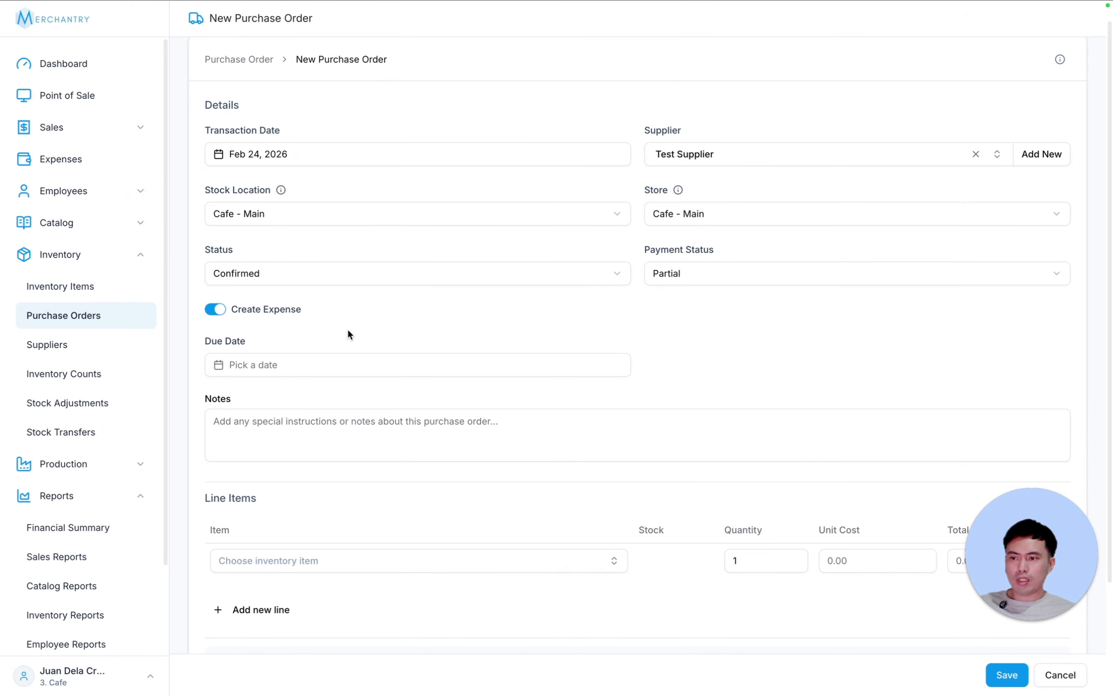
pyautogui.click(372, 559)
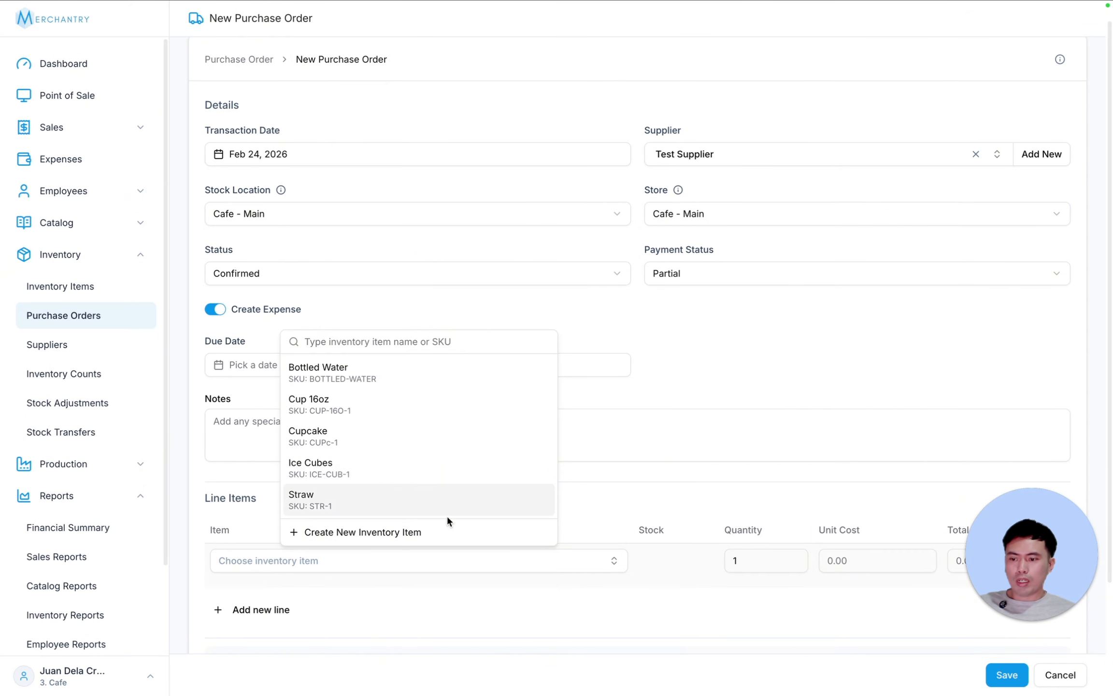
pyautogui.click(380, 492)
pyautogui.click(728, 560)
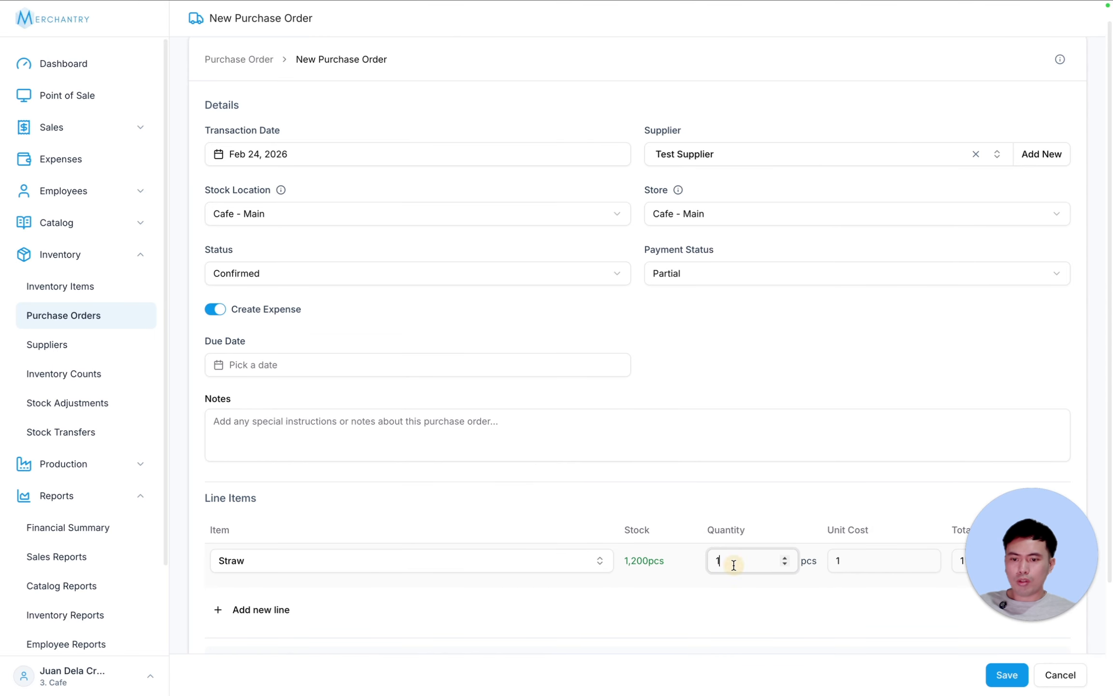
pyautogui.press('BackSpace')
pyautogui.write('500')
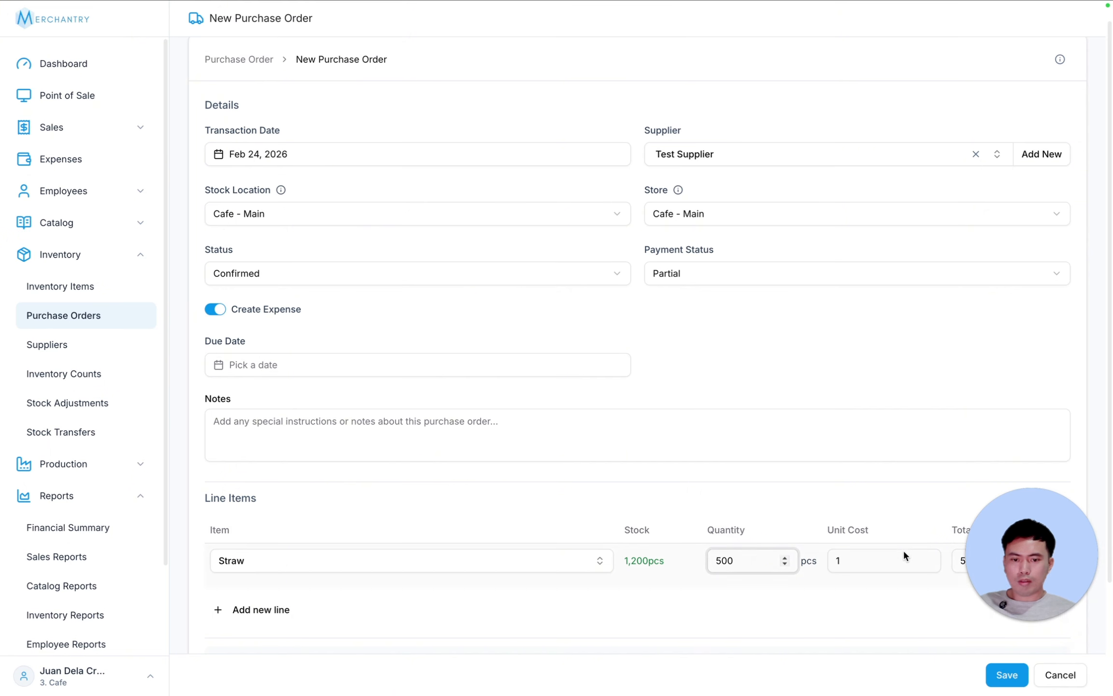
# - Set the payment status back to Unpaid and save the ₱500.00 purchase order
pyautogui.moveTo(984, 573); pyautogui.dragTo(252, 603)
pyautogui.scroll(-3, 1004, 539)
pyautogui.scroll(3, 944, 386)
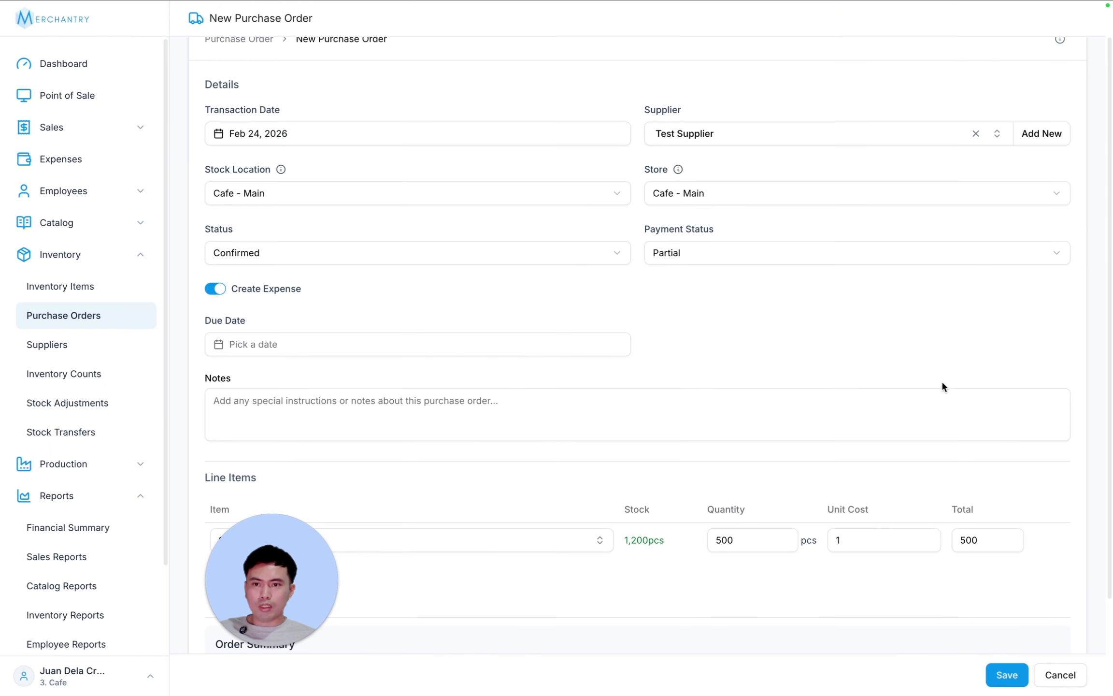
pyautogui.moveTo(258, 555); pyautogui.dragTo(184, 536)
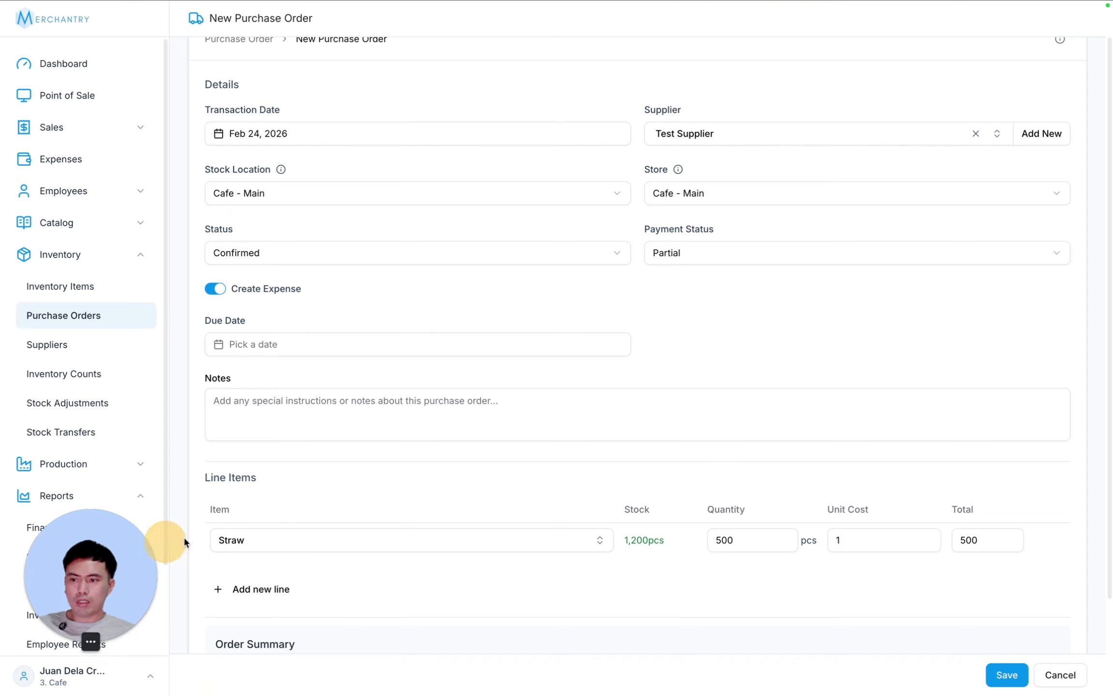
pyautogui.click(718, 254)
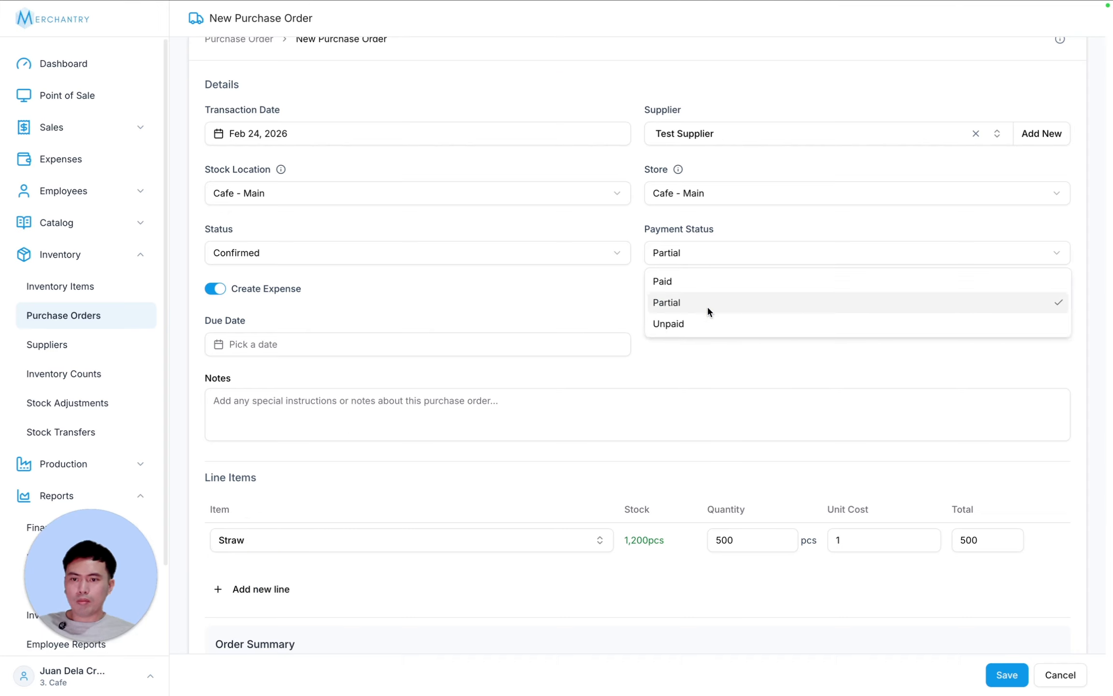
pyautogui.click(679, 321)
pyautogui.scroll(-2, 838, 355)
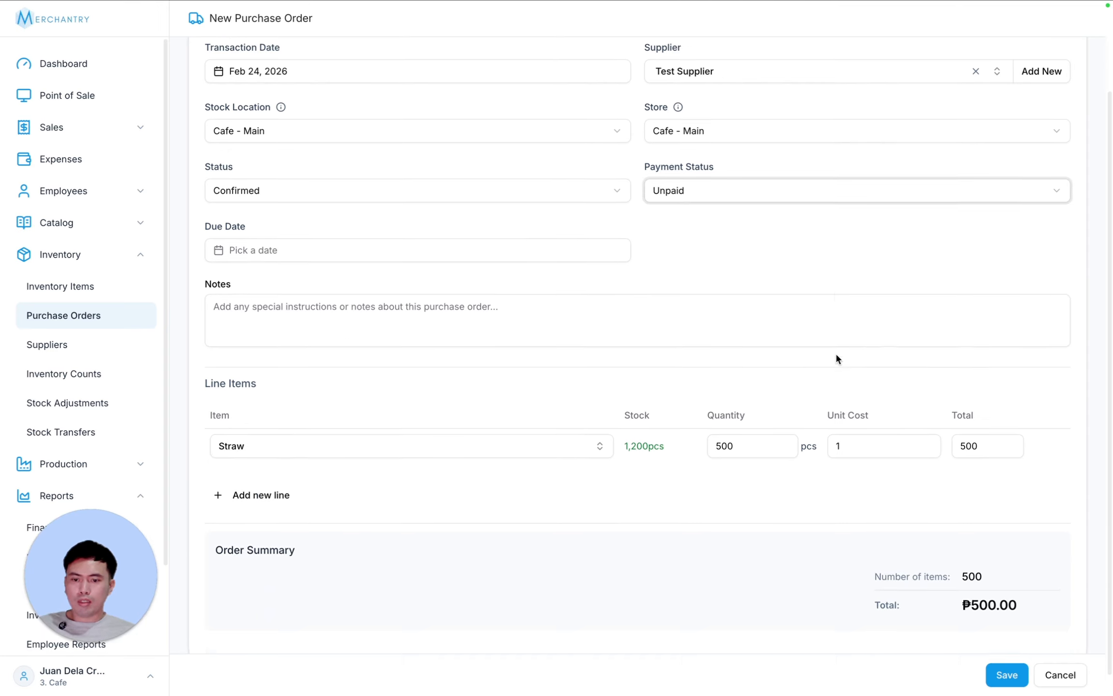
pyautogui.click(1005, 674)
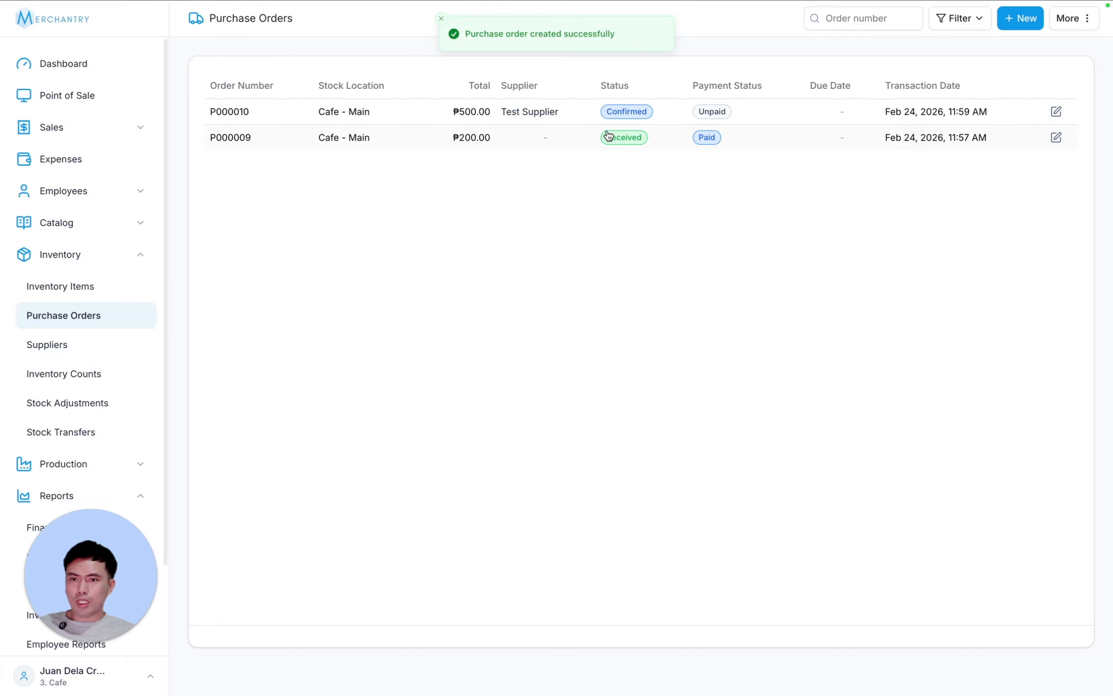
# - Check inventory and expenses, then receive all 500 straws on the Test Supplier order
pyautogui.click(60, 285)
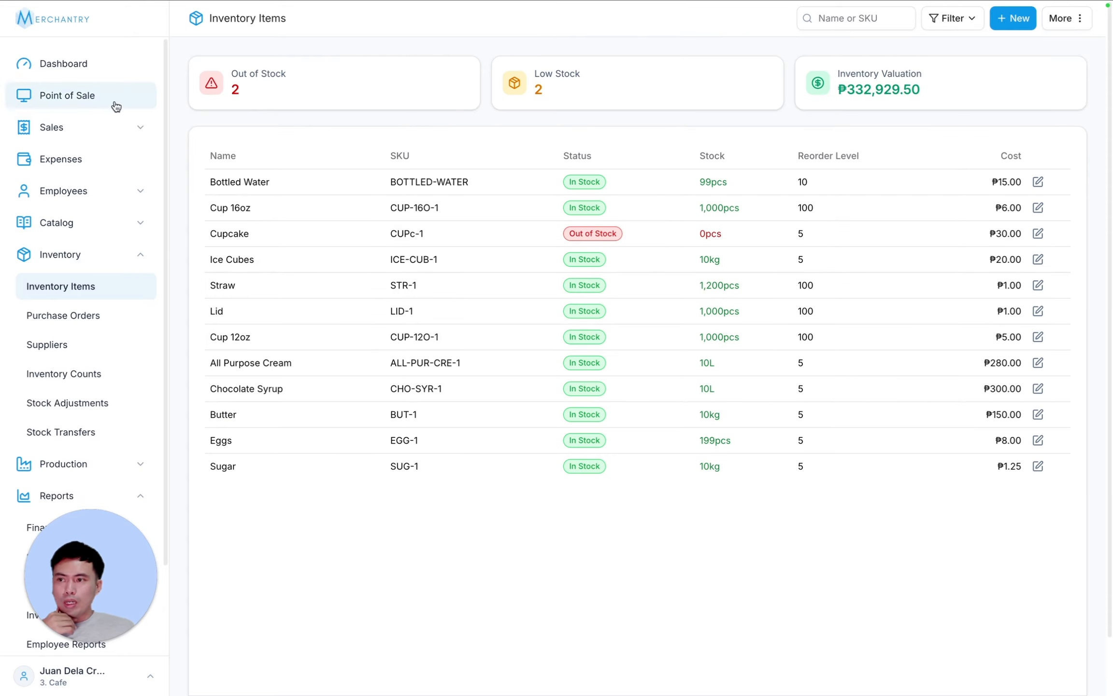
pyautogui.click(88, 172)
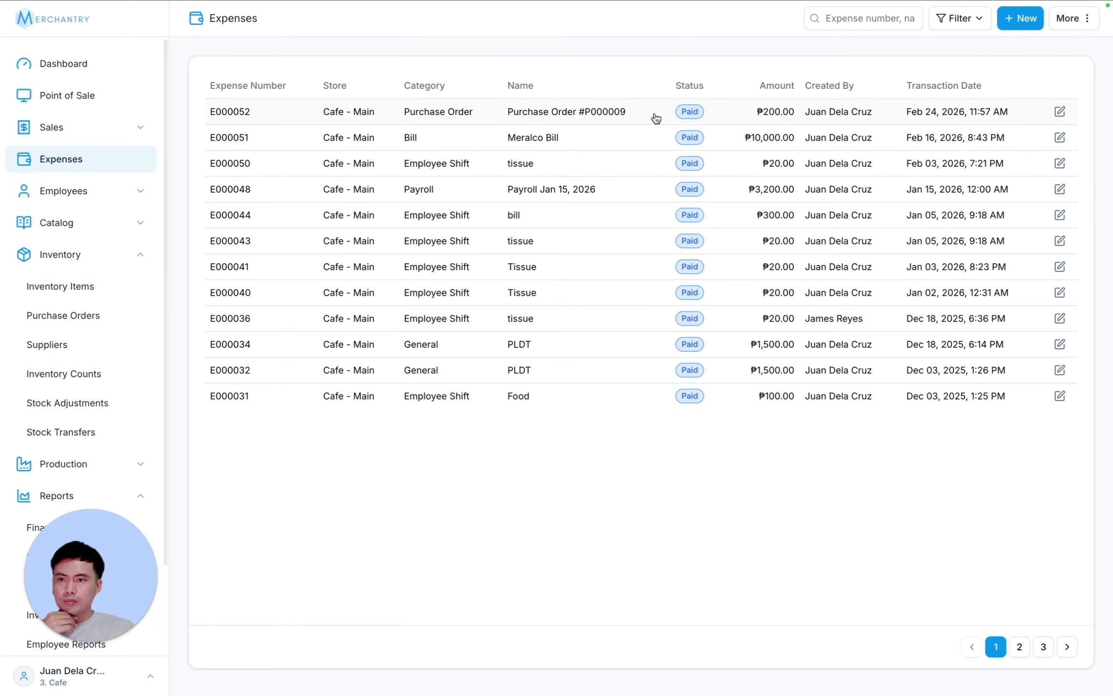
pyautogui.click(90, 295)
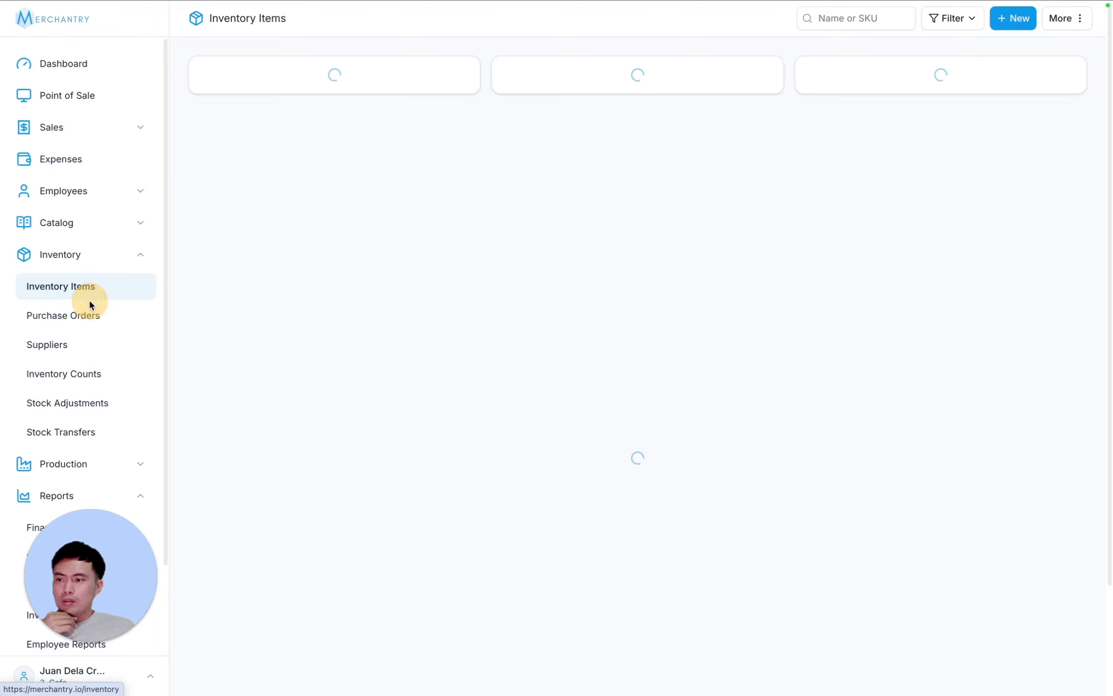
pyautogui.click(90, 323)
pyautogui.click(647, 114)
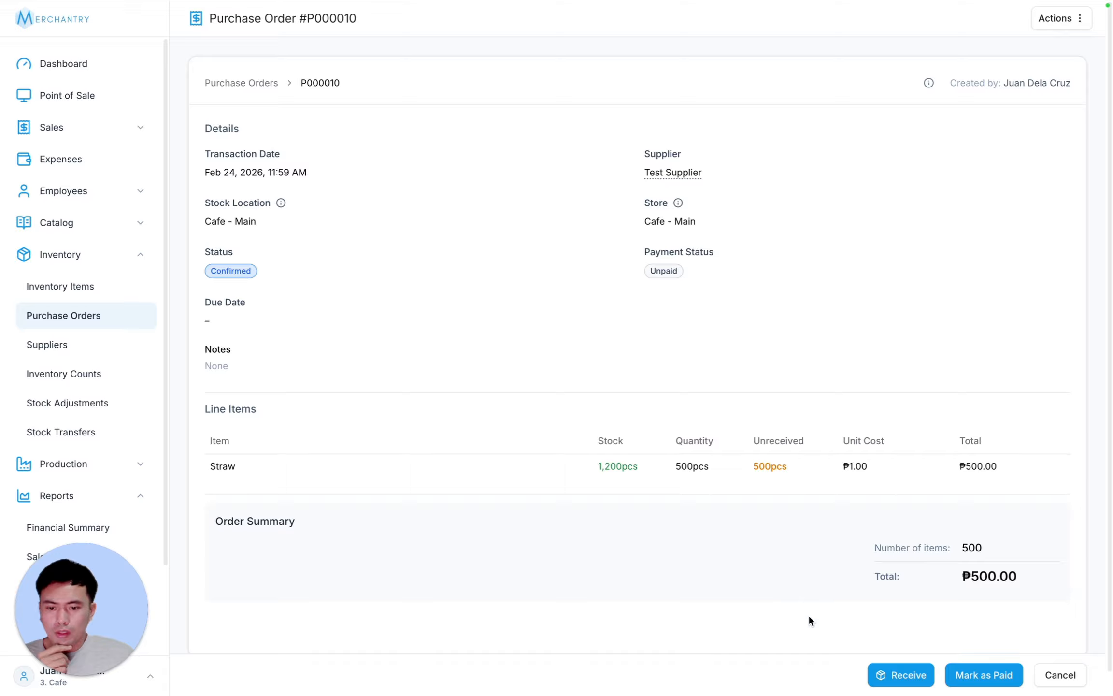
pyautogui.click(904, 675)
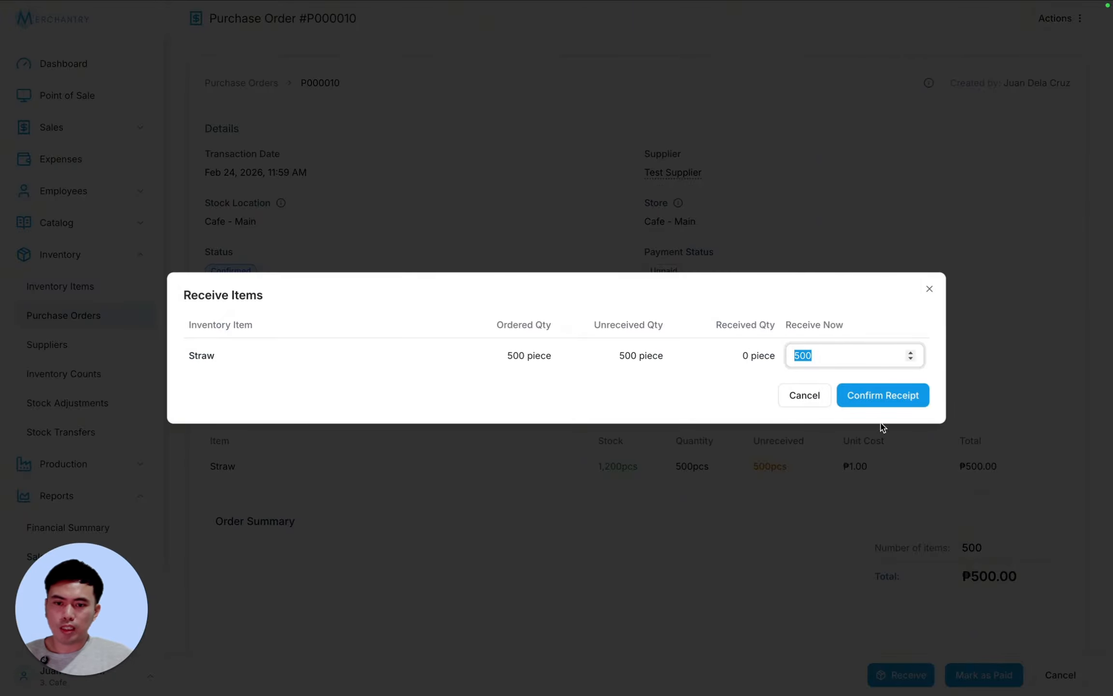
pyautogui.click(898, 399)
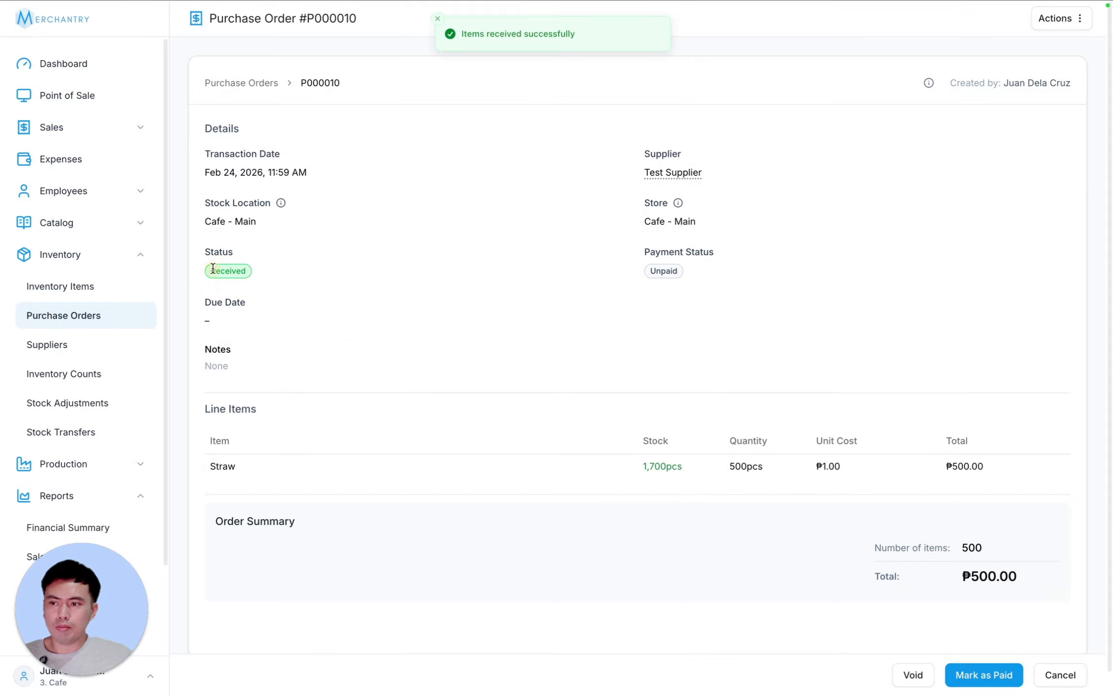
# - Verify Straw stock at 1,700pcs and mark the Test Supplier order as paid
pyautogui.click(54, 290)
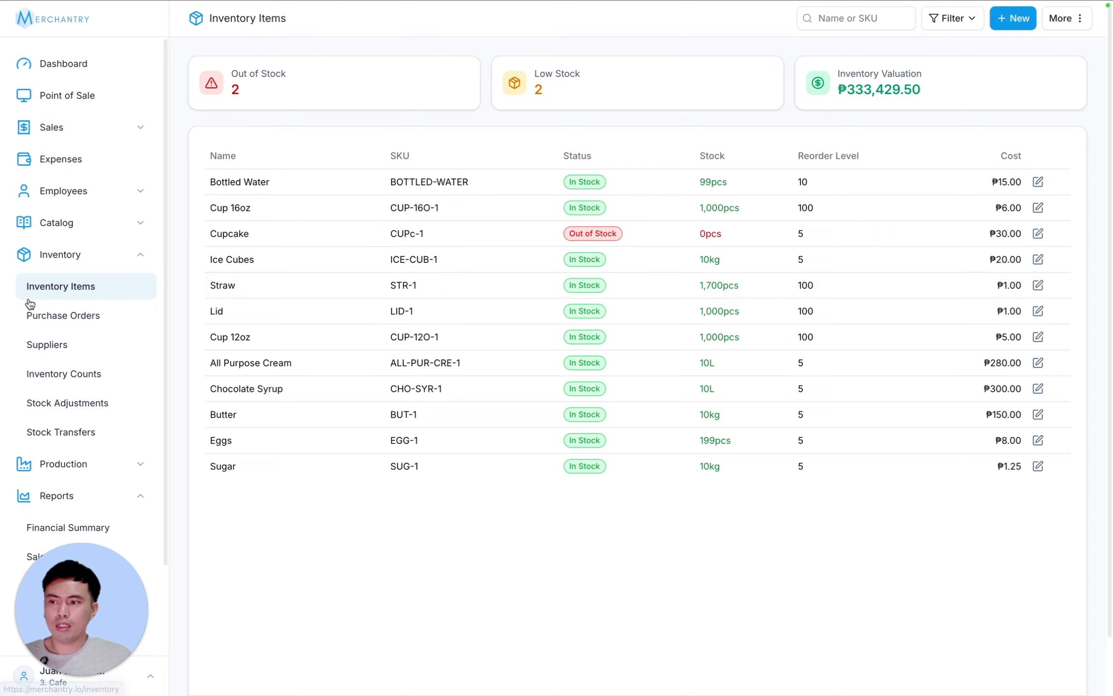
pyautogui.click(62, 315)
pyautogui.click(571, 137)
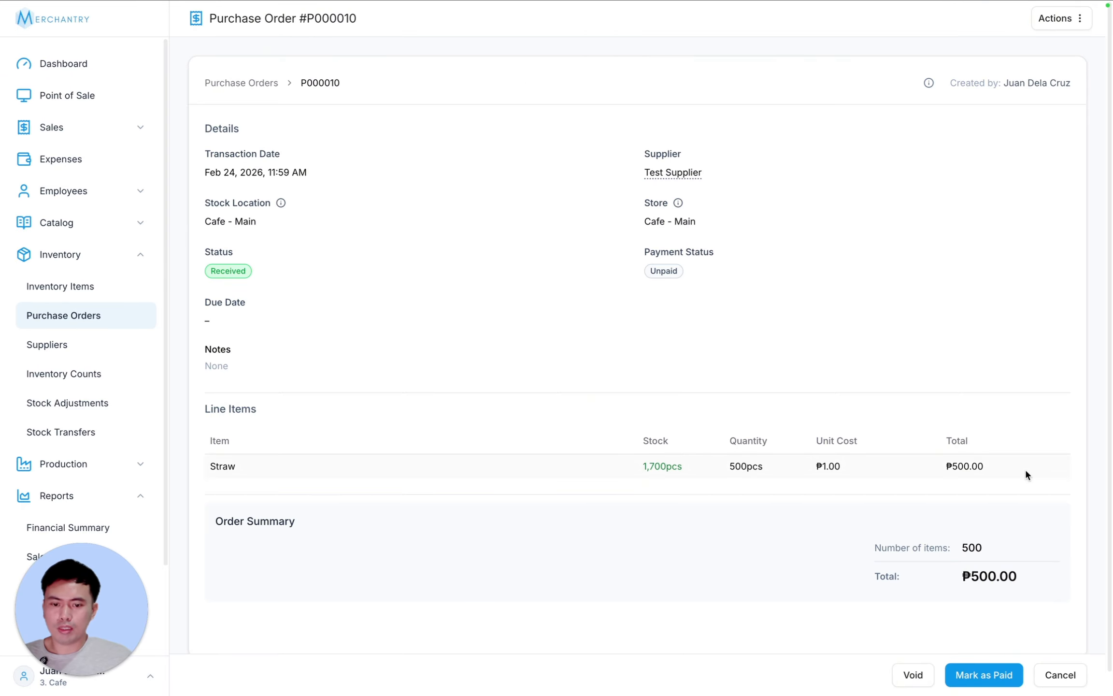
pyautogui.click(985, 674)
pyautogui.click(653, 386)
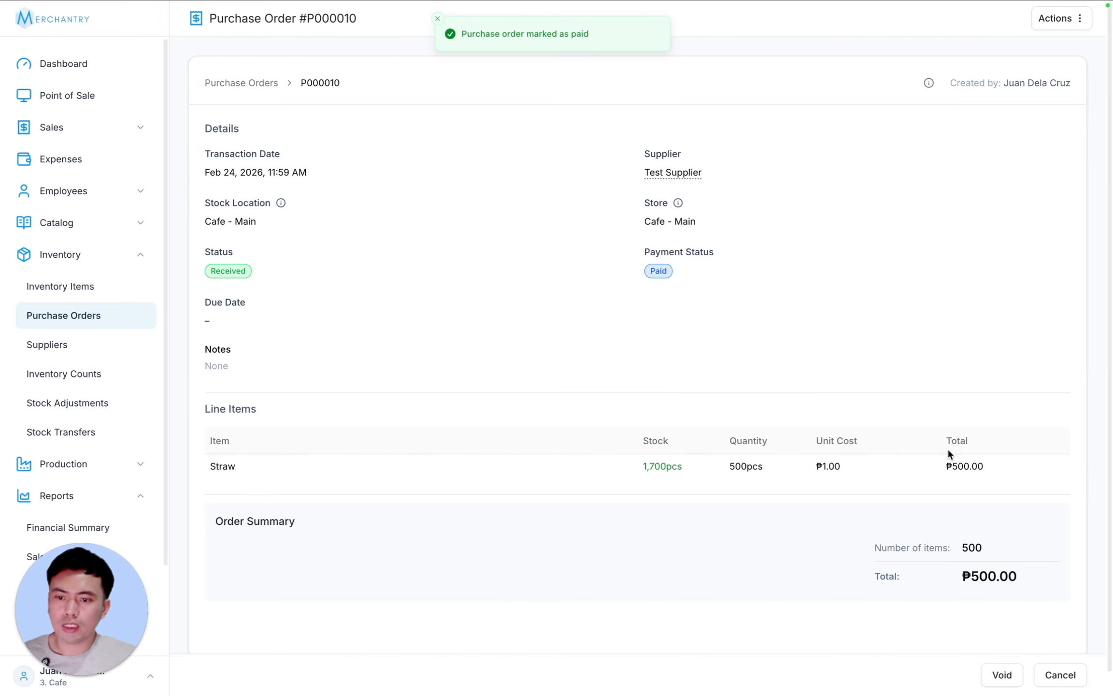
pyautogui.click(54, 323)
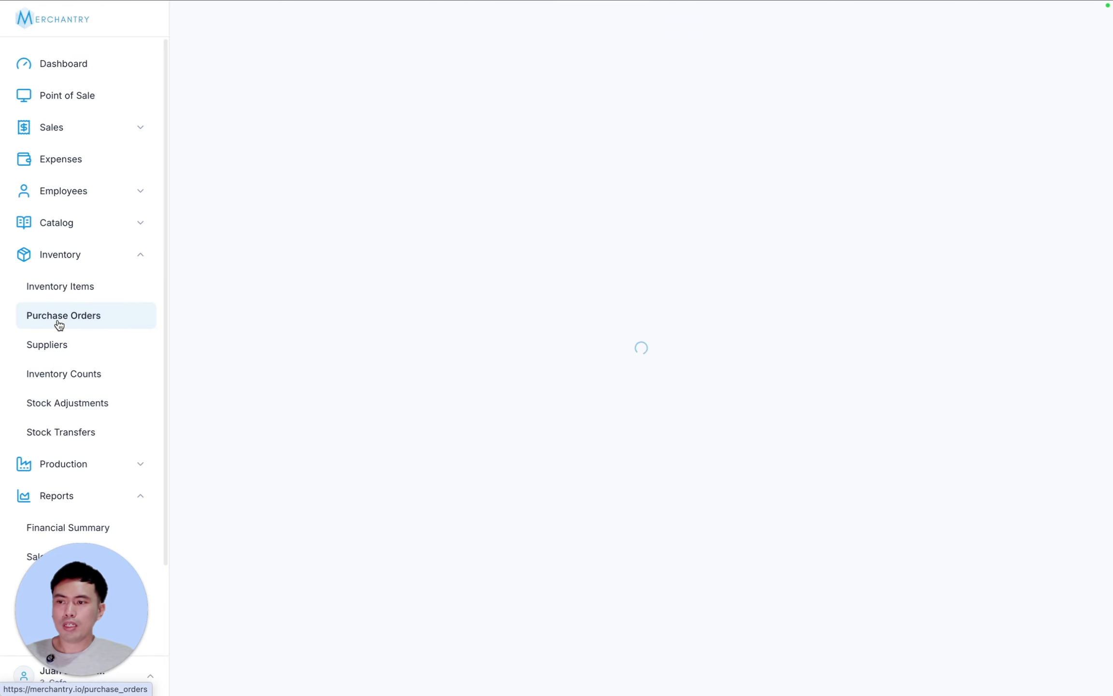
# - View Test Supplier's details and the products bought from it
pyautogui.click(48, 344)
pyautogui.click(480, 116)
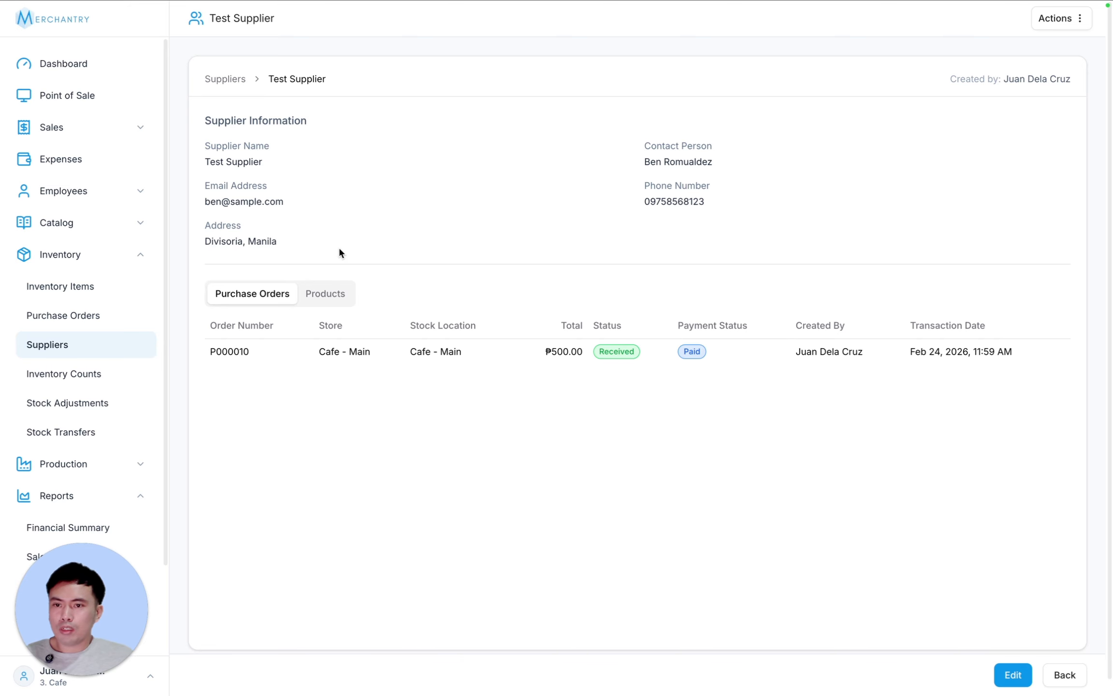
pyautogui.click(340, 293)
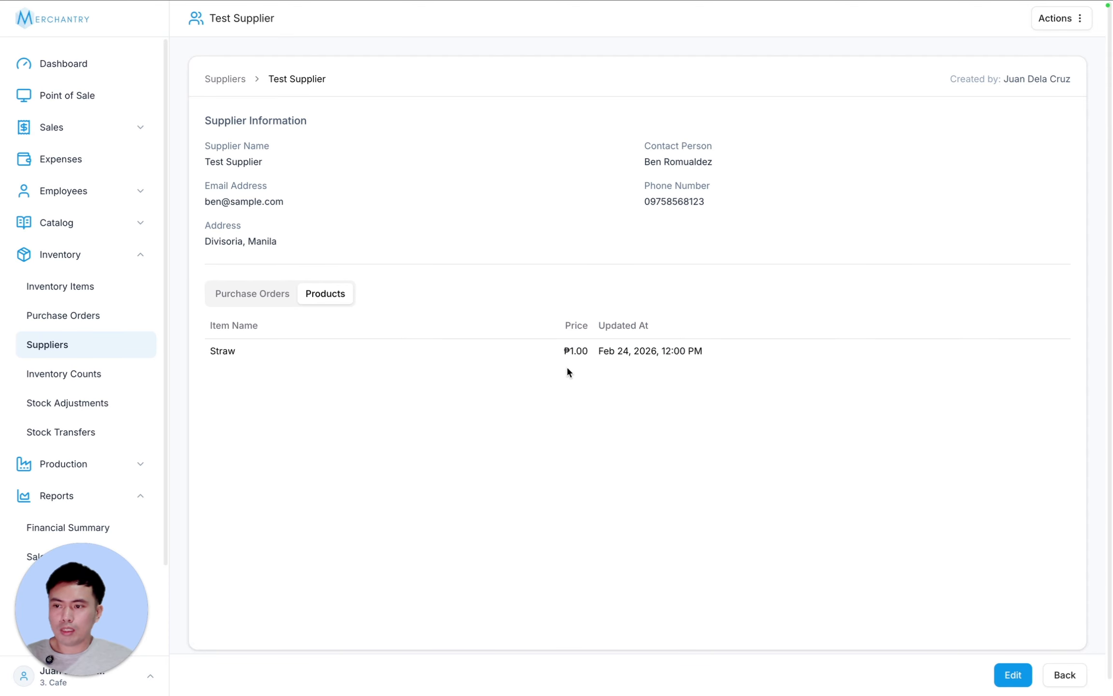
pyautogui.moveTo(558, 351); pyautogui.dragTo(826, 347)
pyautogui.click(694, 358)
pyautogui.moveTo(741, 352); pyautogui.dragTo(532, 348)
pyautogui.click(676, 358)
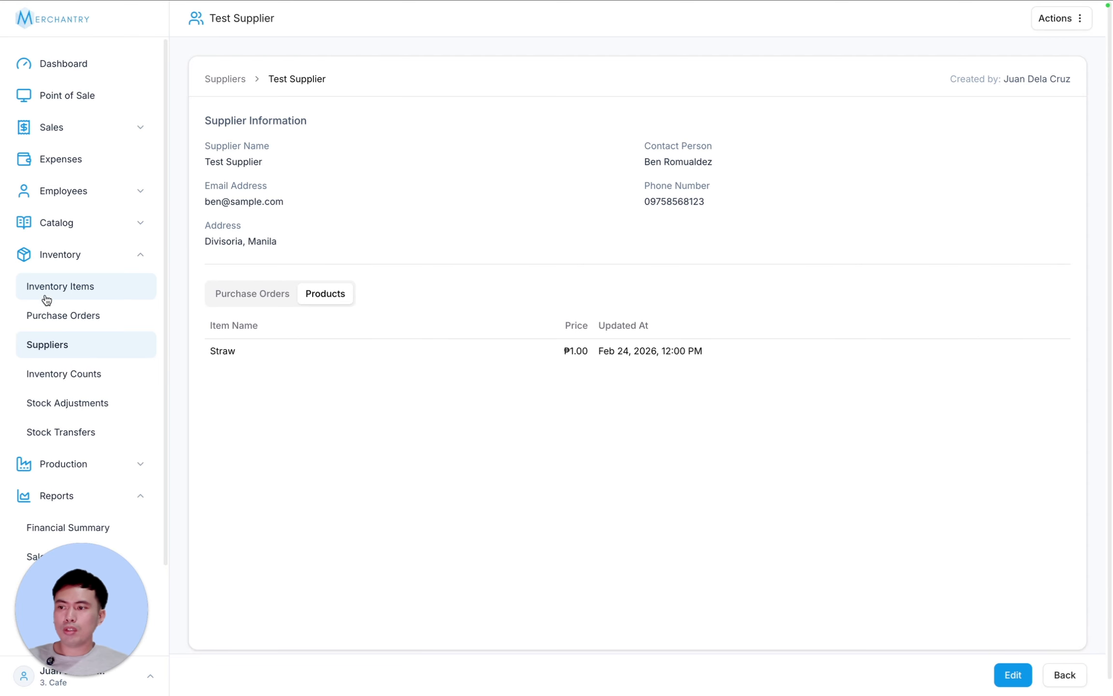
# - Review inventory, purchase orders and expenses, then open the dashboard showing ₱700.00 today
pyautogui.click(79, 290)
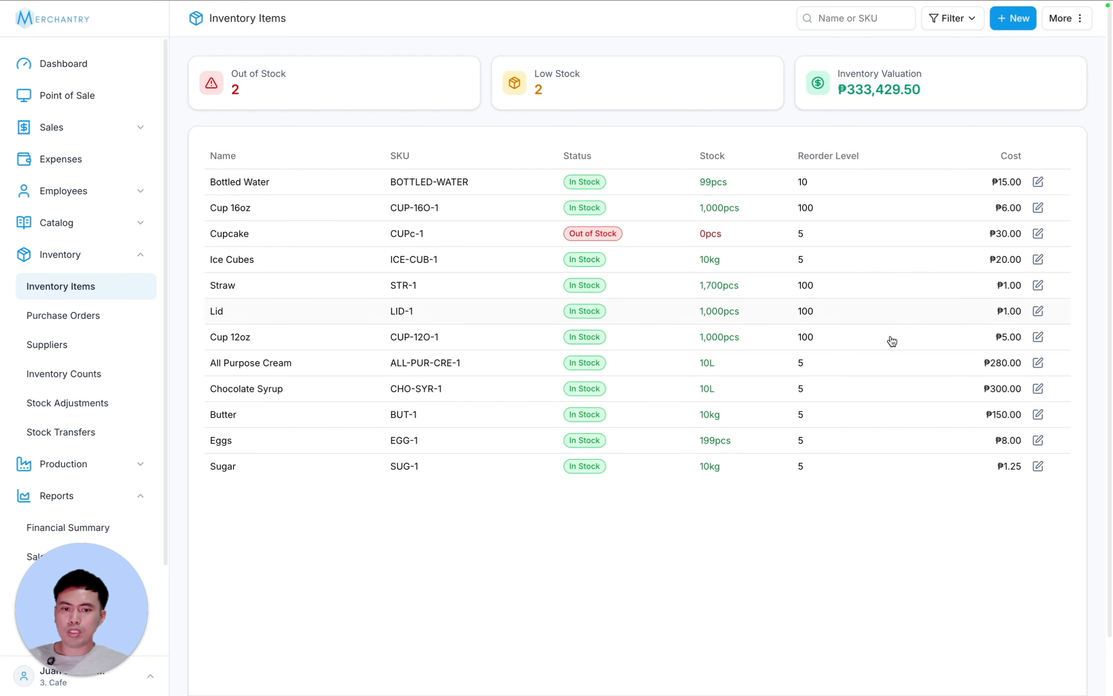
pyautogui.click(78, 328)
pyautogui.click(153, 158)
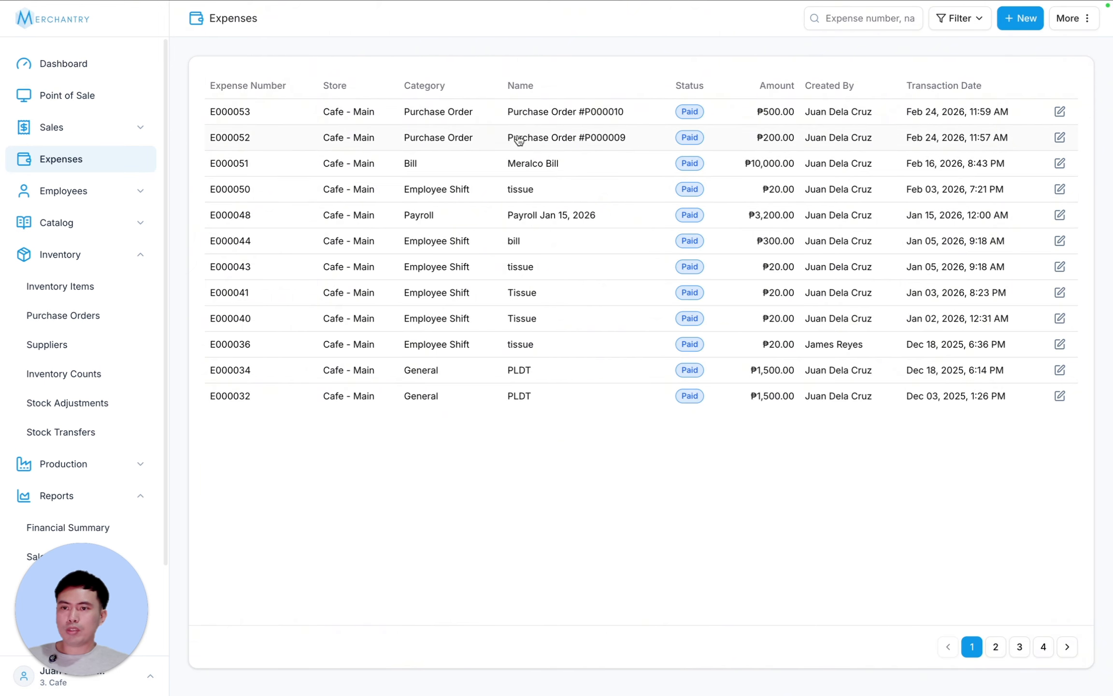
pyautogui.click(87, 70)
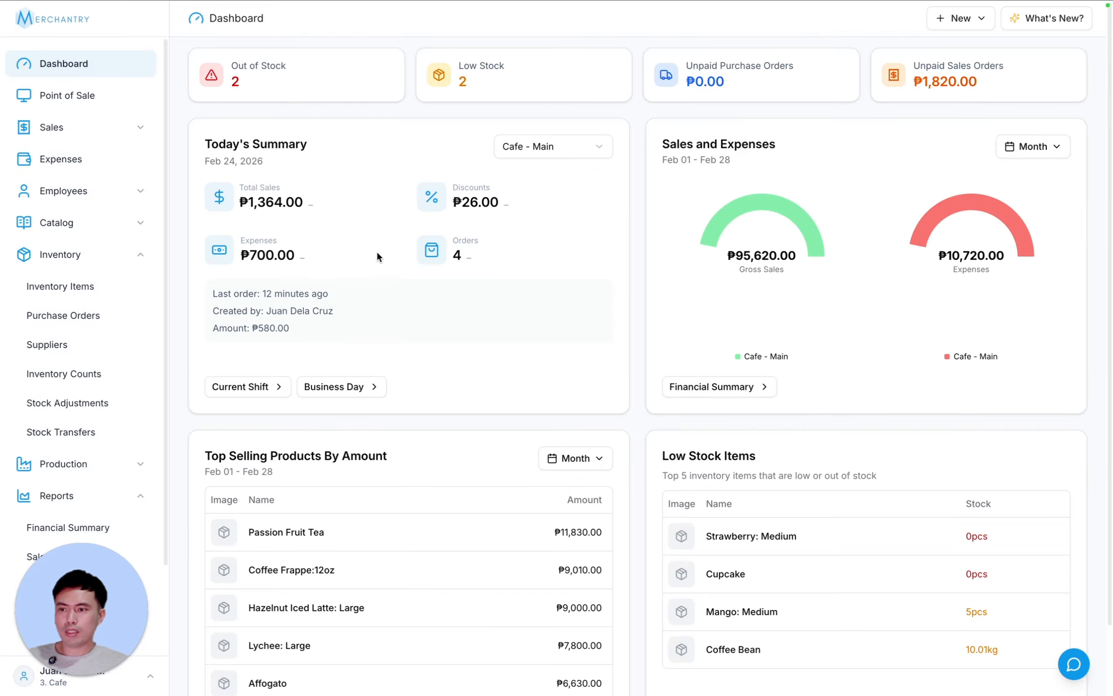
# - Look over the purchase order status and supplier filters without applying any
pyautogui.click(63, 315)
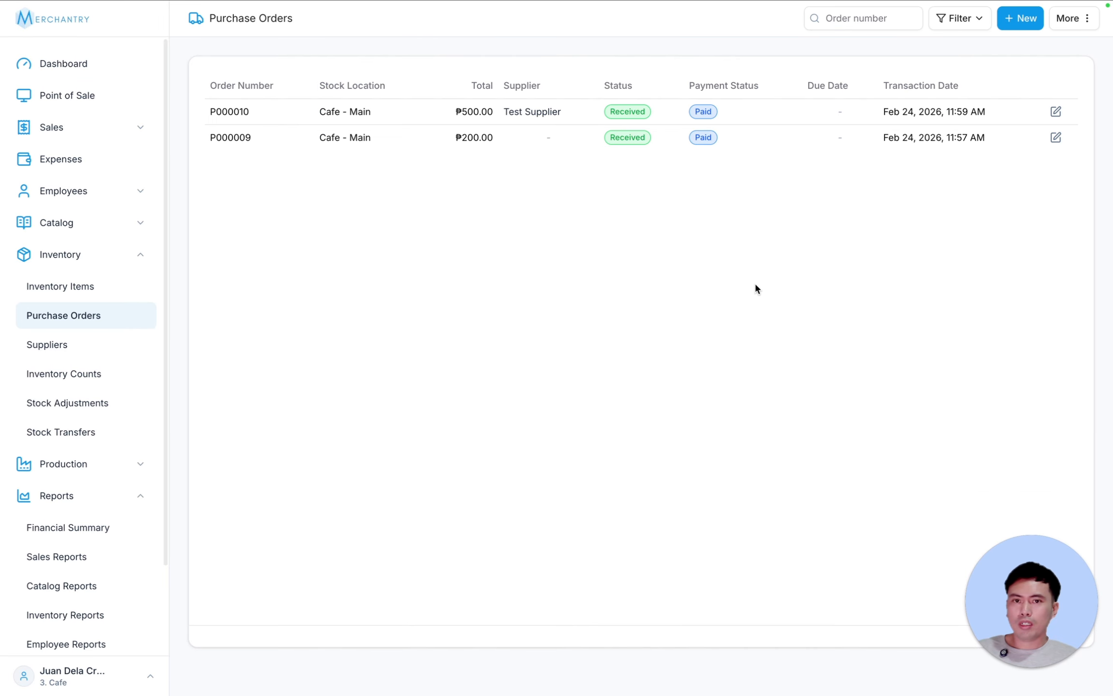
pyautogui.click(943, 19)
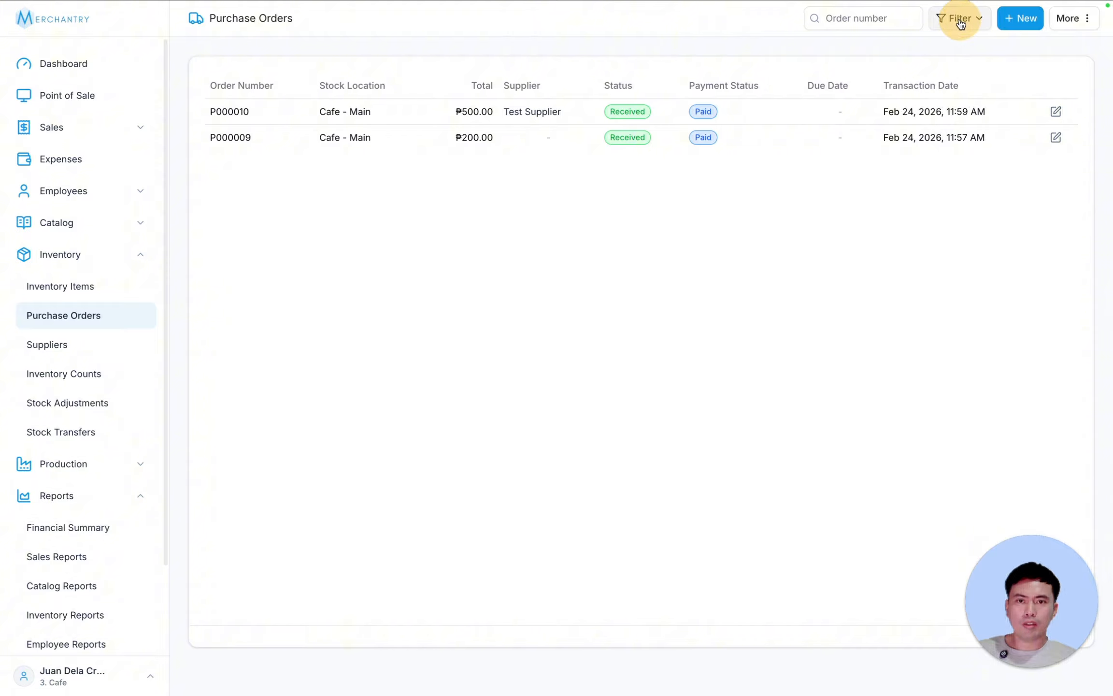
pyautogui.click(485, 228)
pyautogui.click(488, 230)
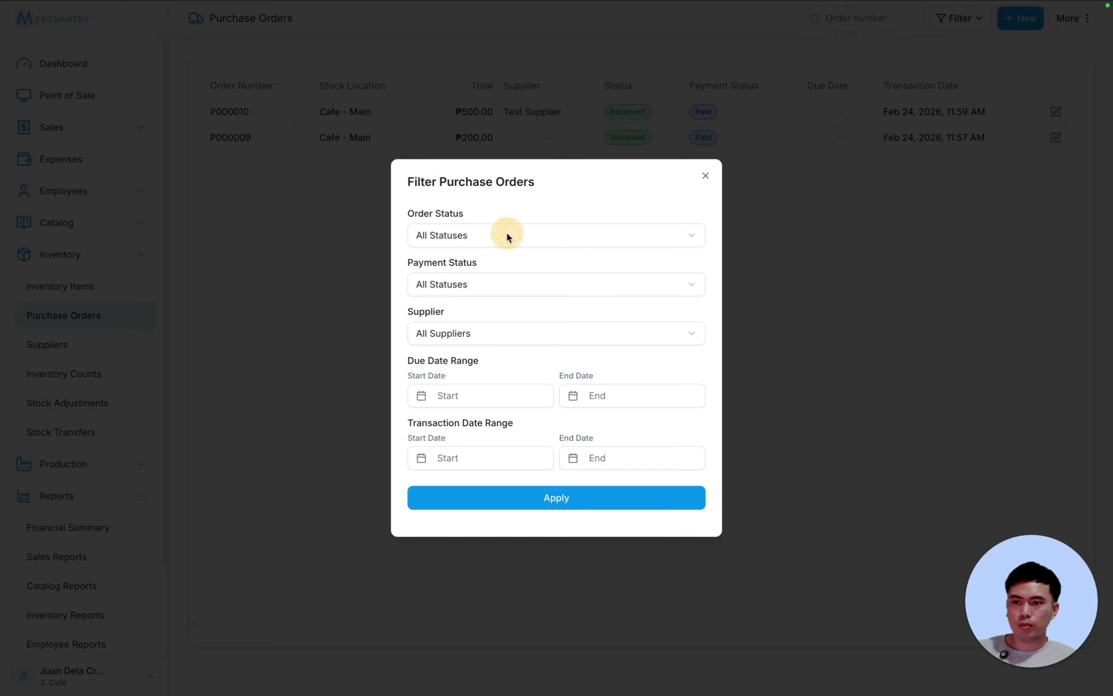
pyautogui.click(485, 333)
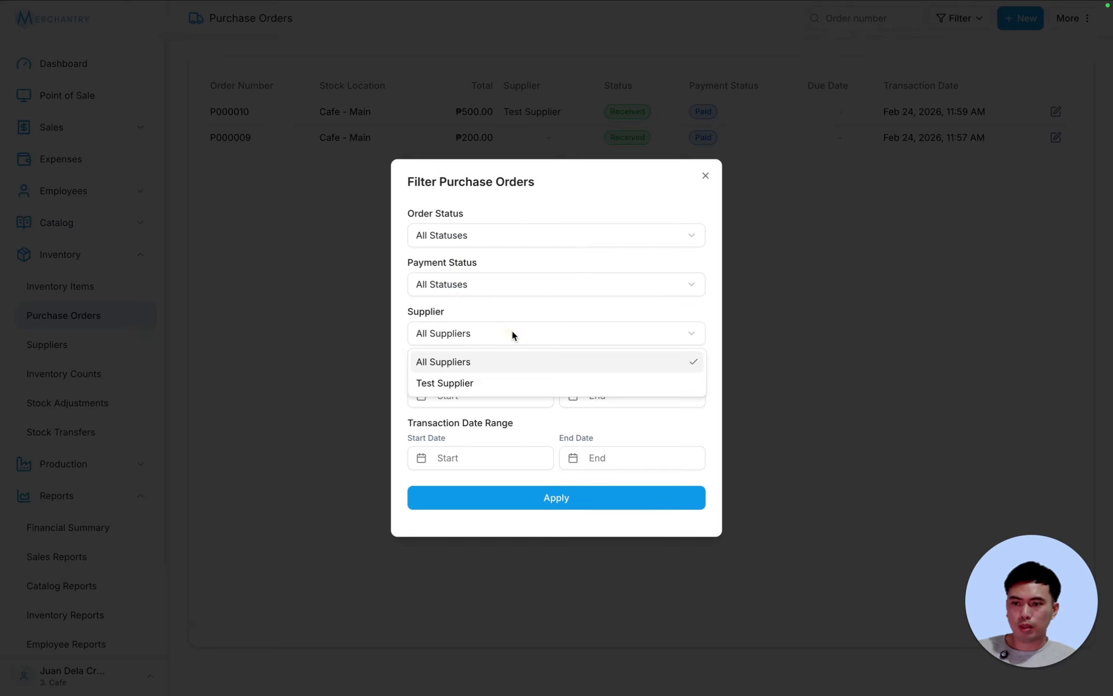
pyautogui.click(512, 331)
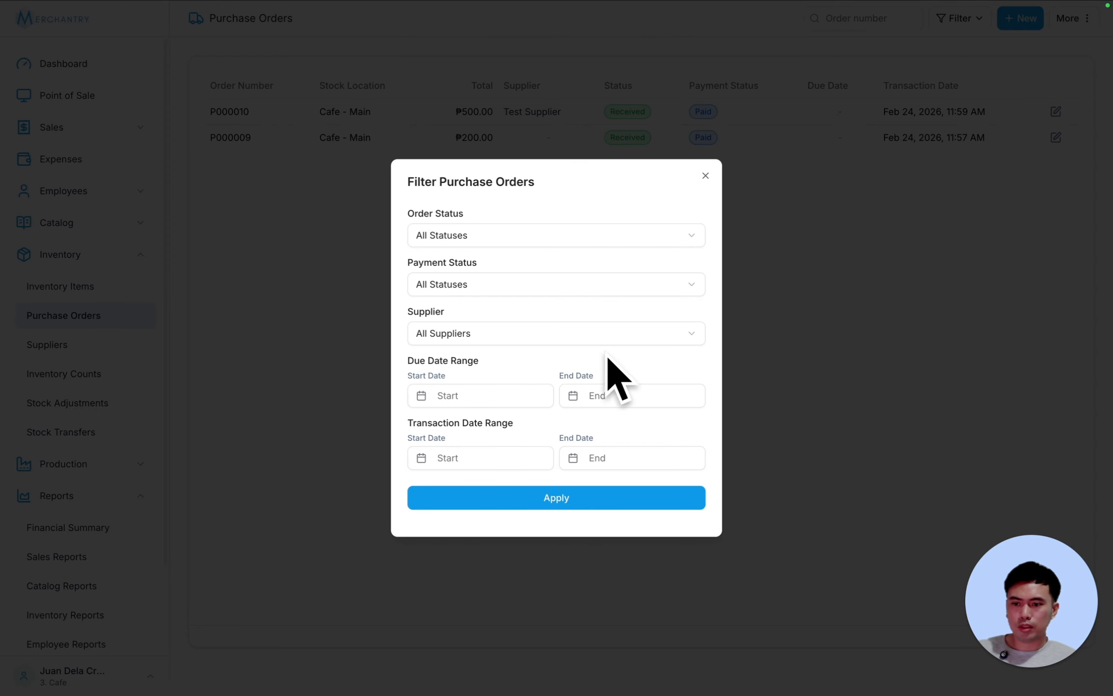
pyautogui.click(707, 178)
# - Preview and close the Purchase Order Overview video, then open P000010
pyautogui.click(1073, 18)
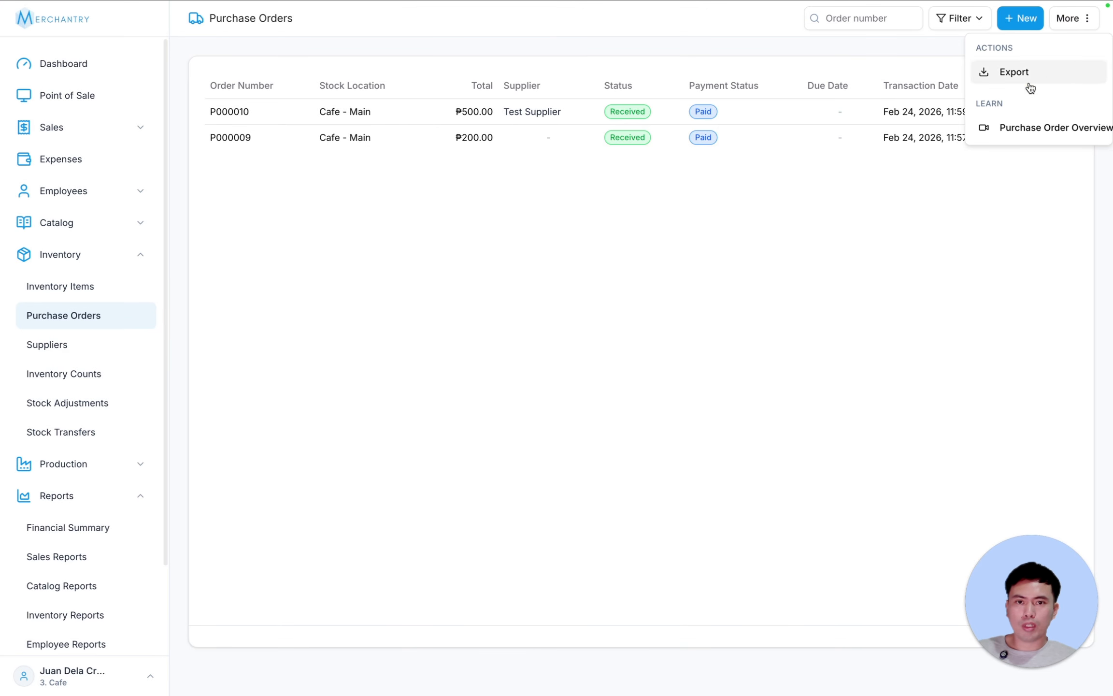
pyautogui.click(1050, 129)
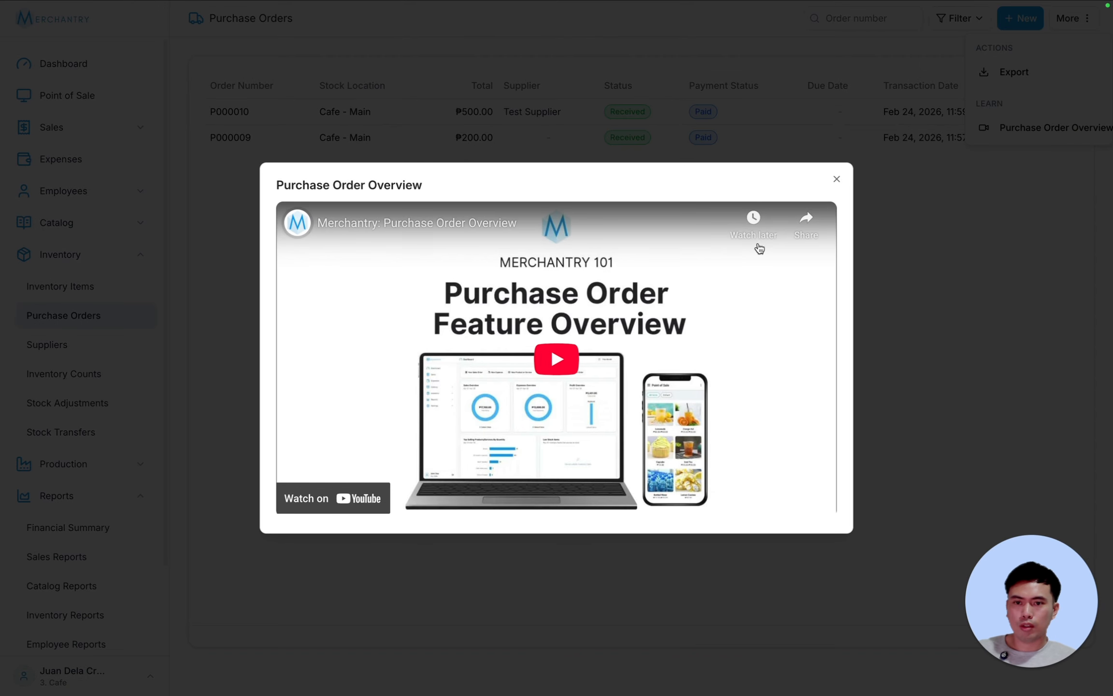
pyautogui.click(836, 182)
pyautogui.click(512, 118)
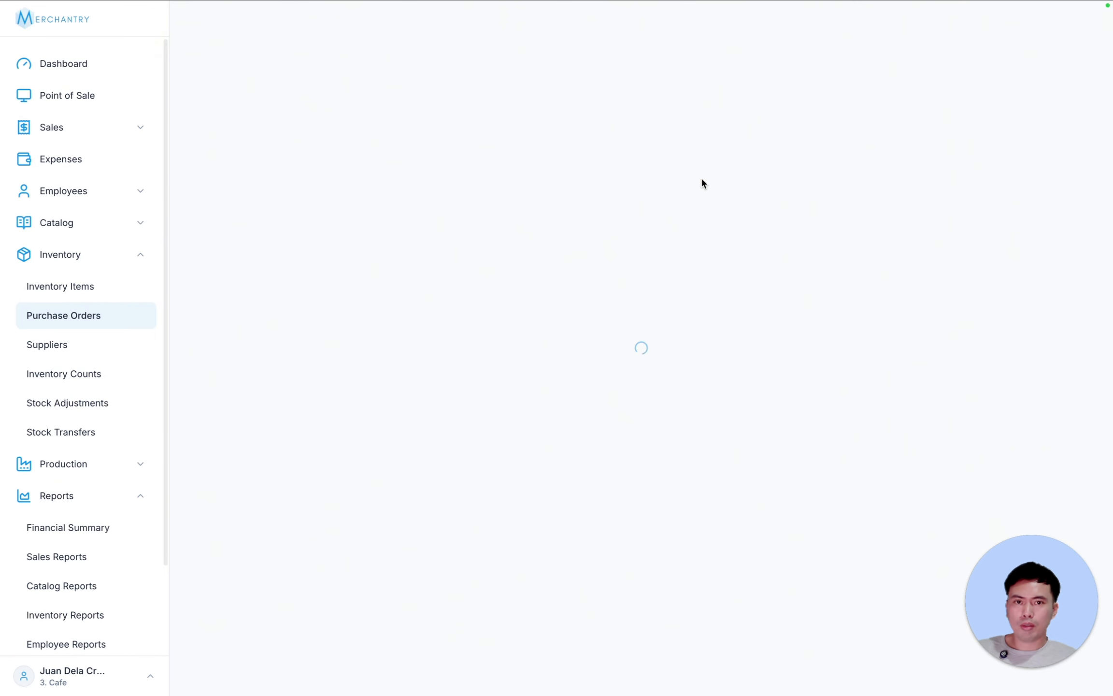
# - Download P000010 as a PDF and open P000010-Invoice.pdf from the downloads
pyautogui.click(1066, 21)
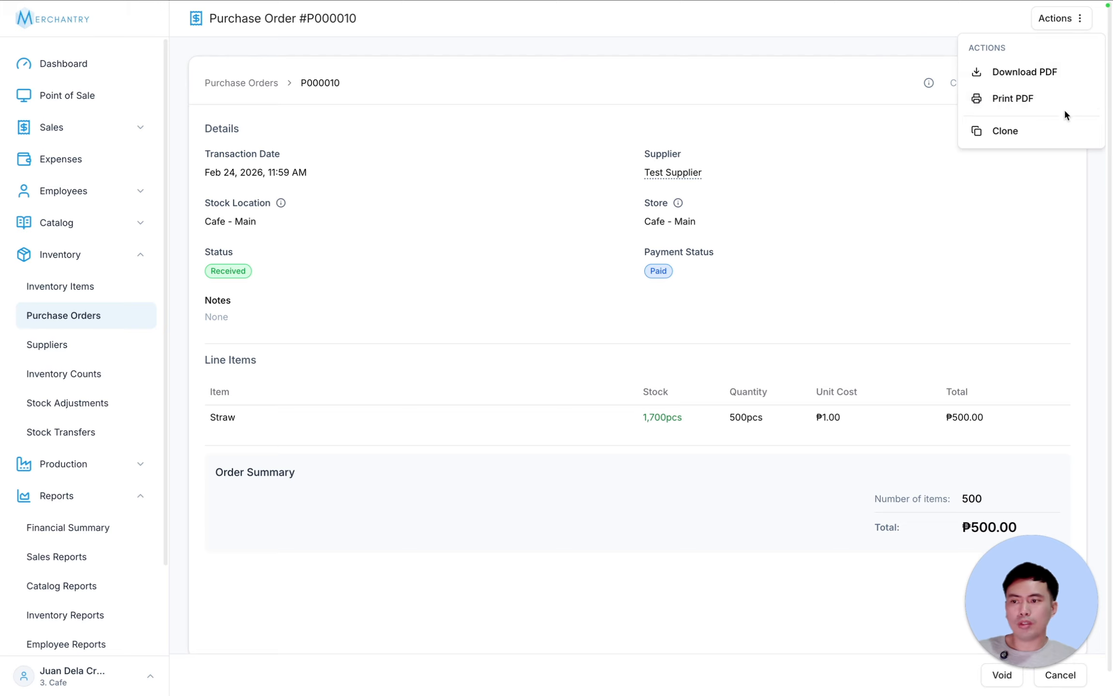
pyautogui.click(1056, 72)
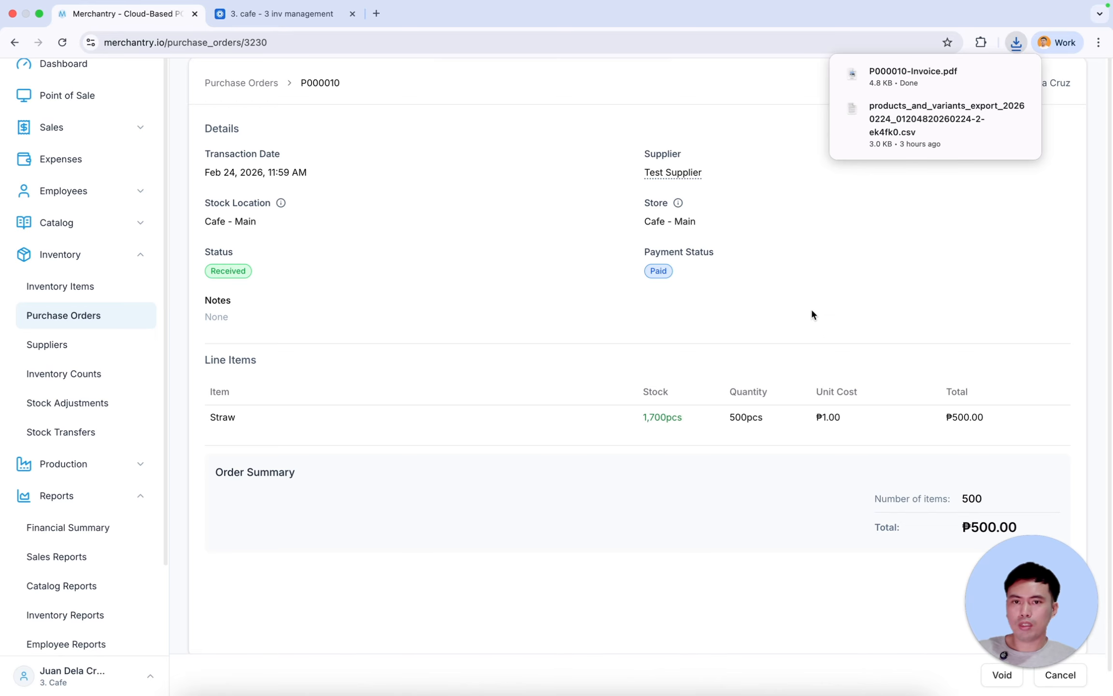
pyautogui.click(913, 71)
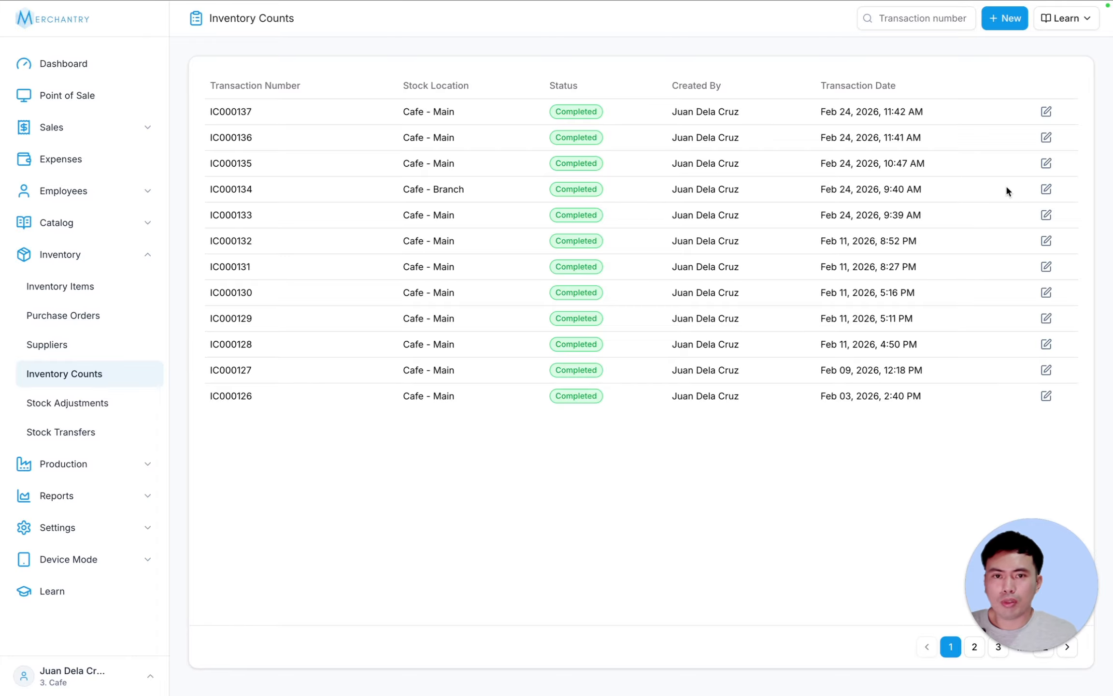
# - Start a new inventory count with all inventory items loaded
pyautogui.click(1006, 19)
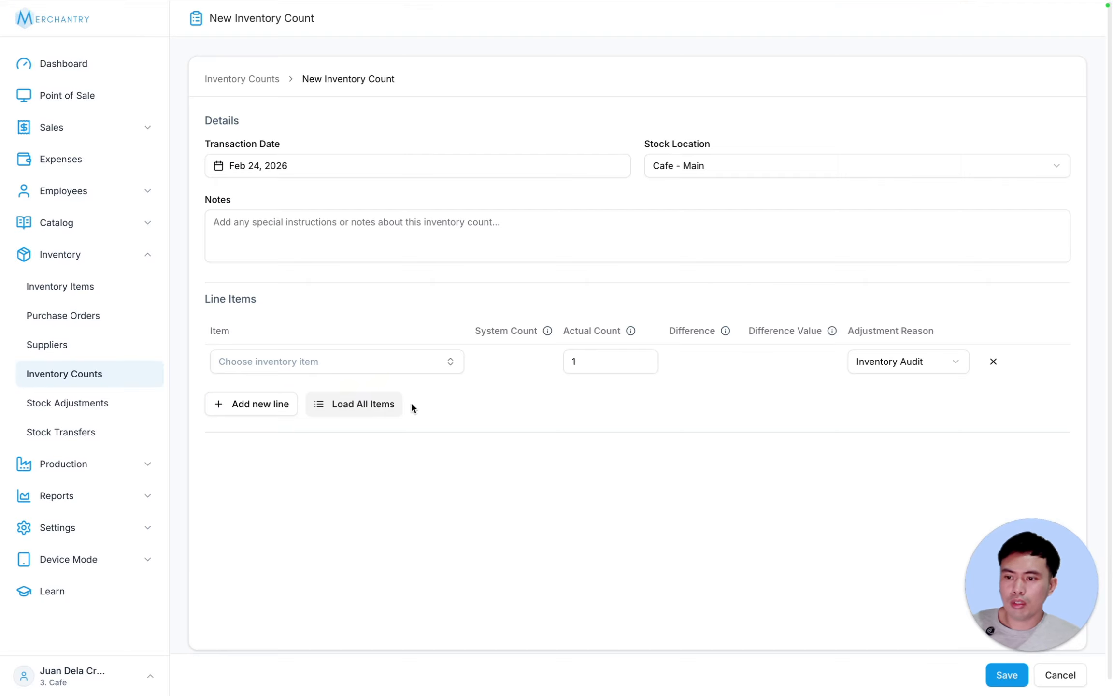
pyautogui.click(376, 409)
pyautogui.click(669, 382)
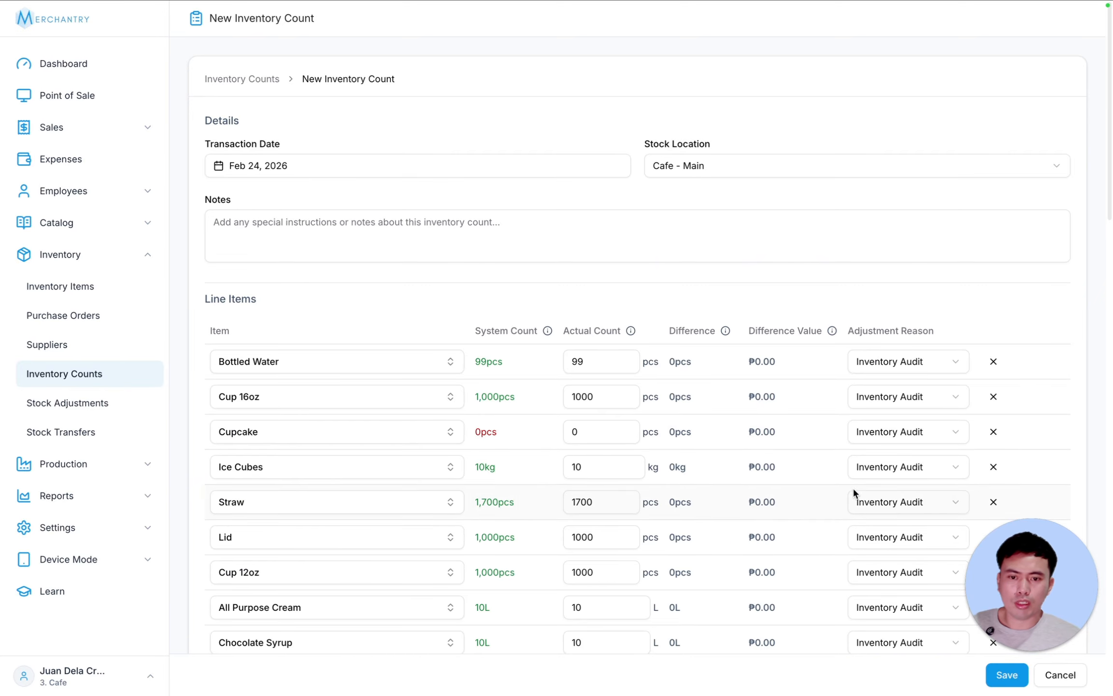
# - Count Bottled Water at 90 pcs, mark the -9pcs difference Damaged, and save
pyautogui.click(598, 359)
pyautogui.moveTo(594, 360); pyautogui.dragTo(531, 361)
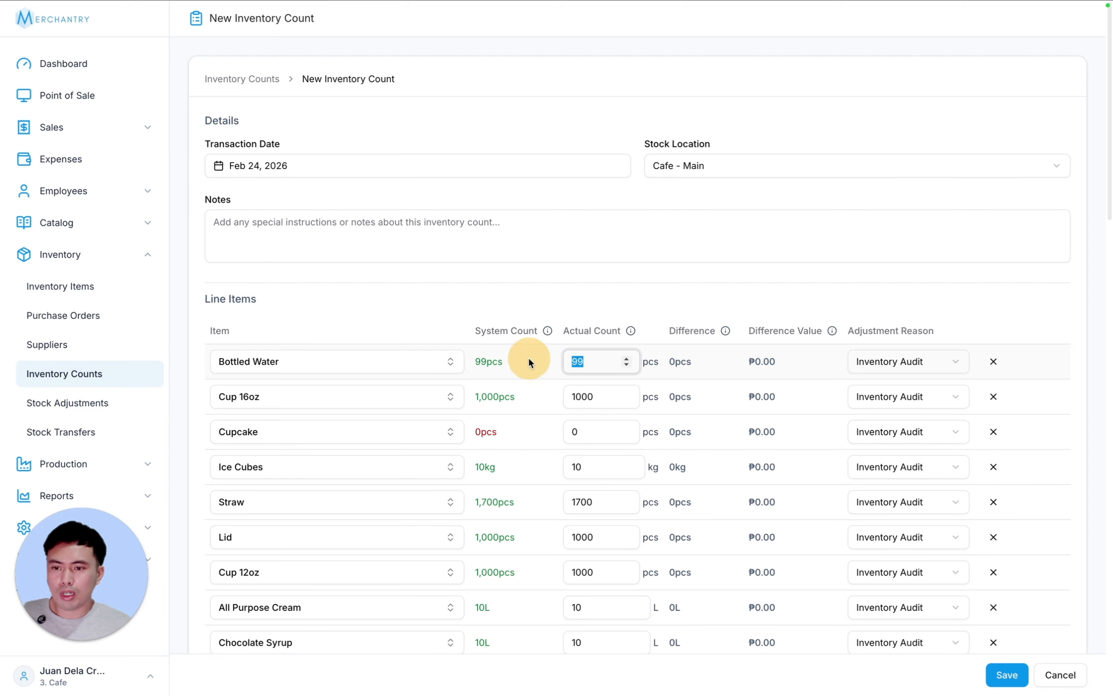
pyautogui.write('90')
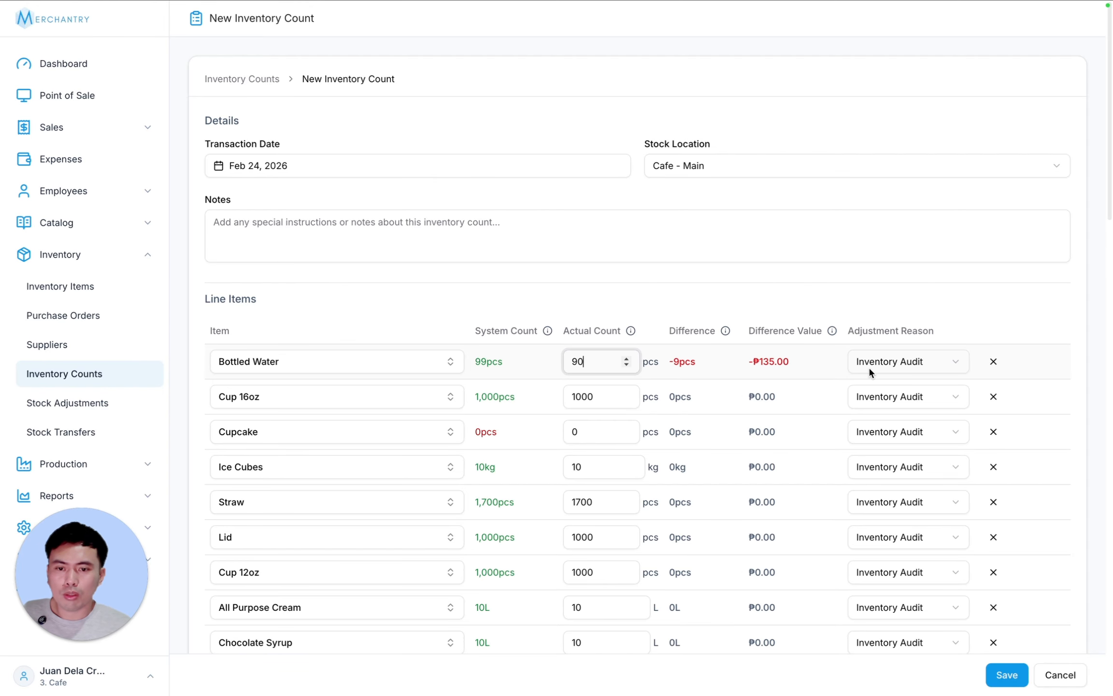
pyautogui.click(902, 363)
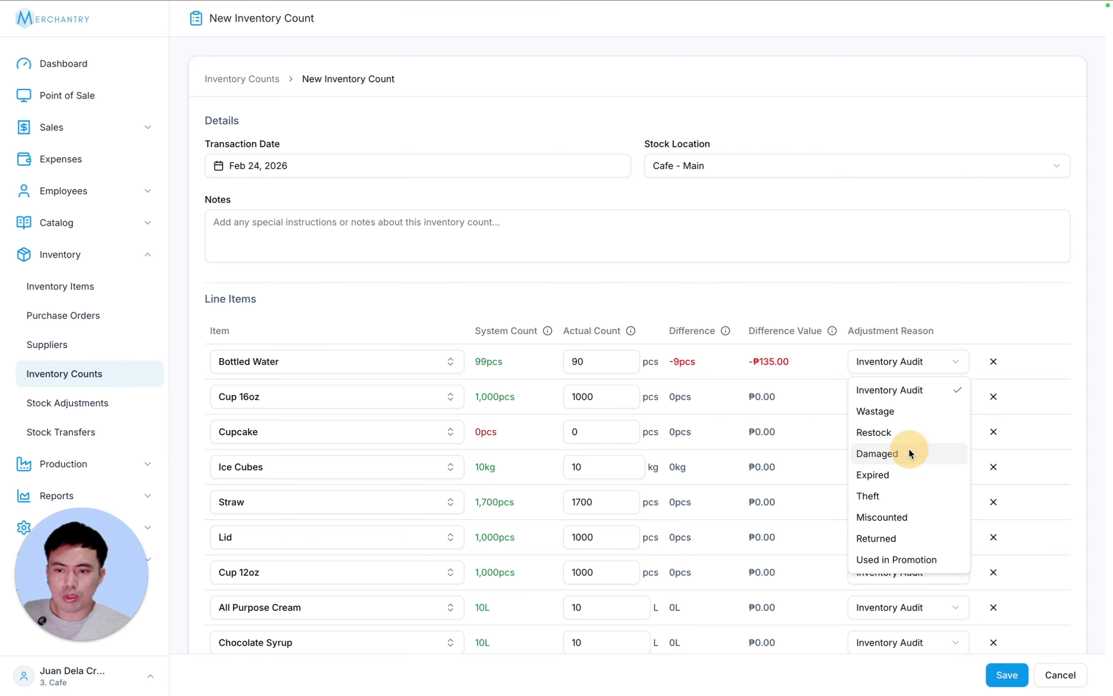
pyautogui.click(910, 453)
pyautogui.moveTo(669, 362); pyautogui.dragTo(699, 364)
pyautogui.click(679, 360)
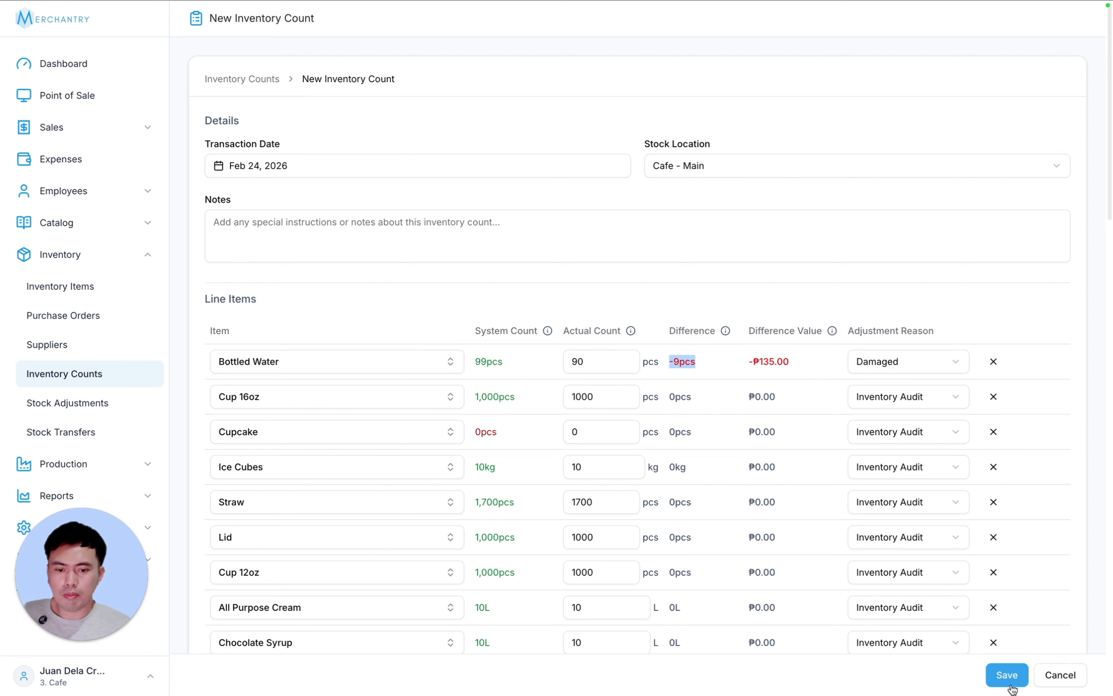
pyautogui.click(1007, 677)
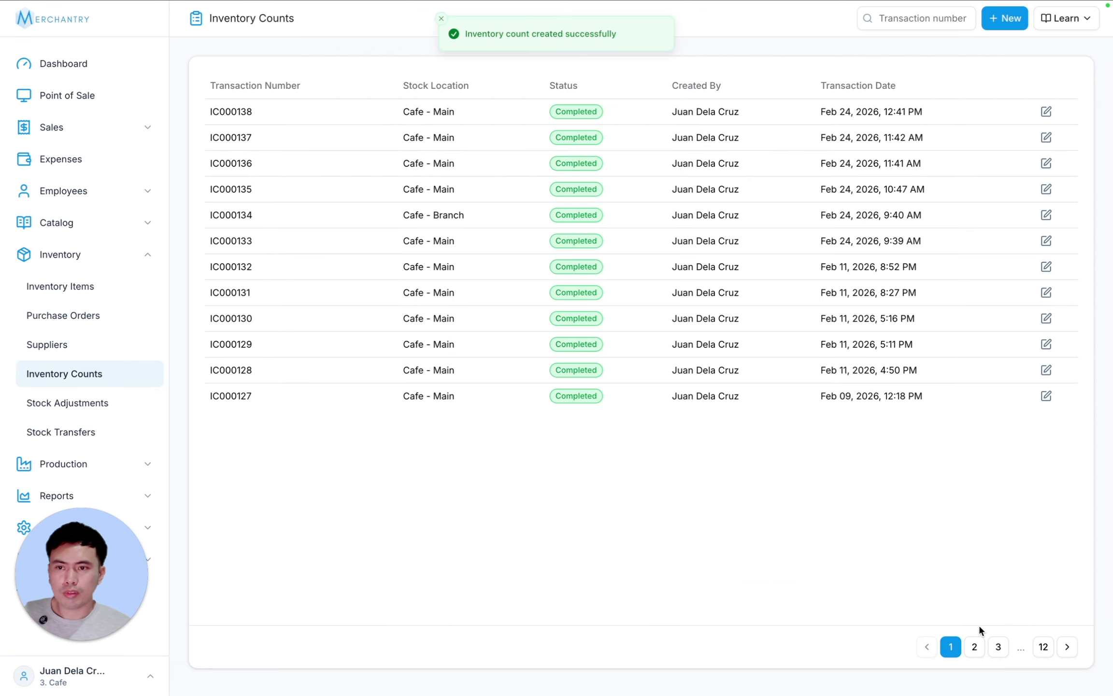
# - Open inventory count IC000138 and review Bottled Water's -9pcs, -₱135.00 Damaged shortfall
pyautogui.click(478, 117)
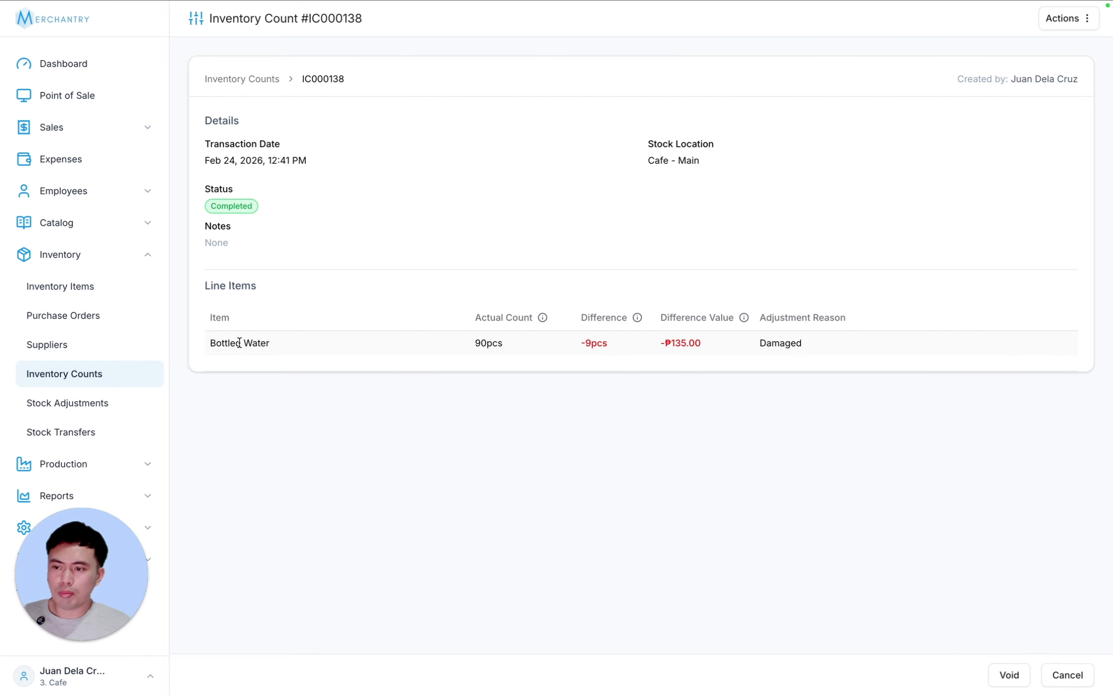
pyautogui.moveTo(241, 343); pyautogui.dragTo(633, 339)
pyautogui.click(636, 347)
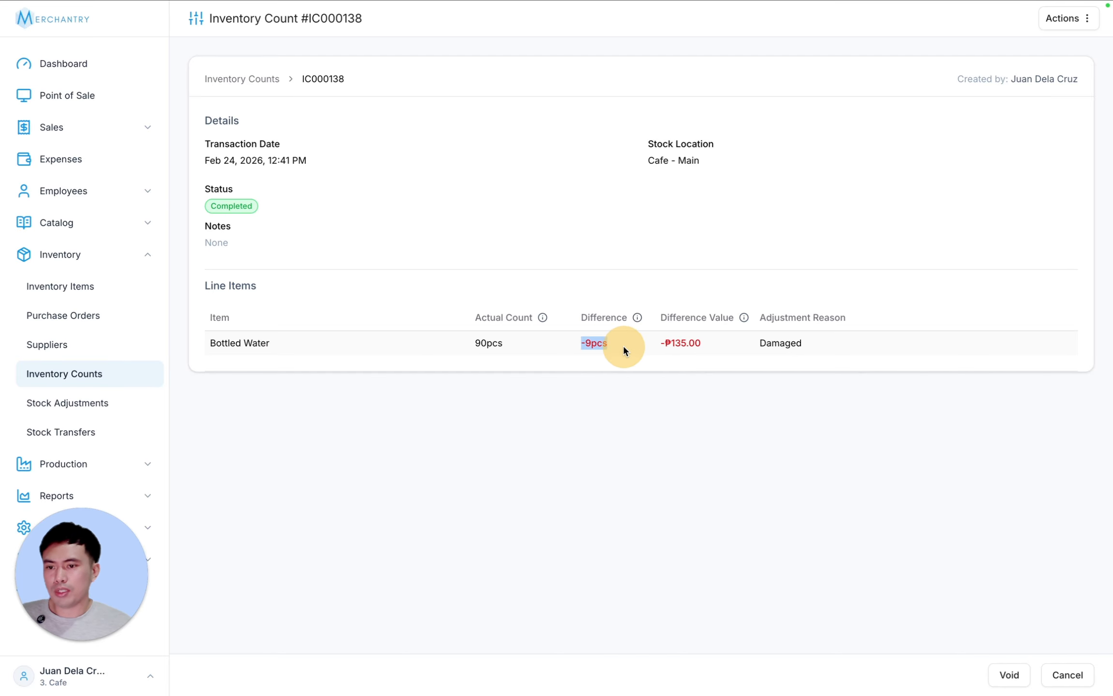
pyautogui.click(650, 424)
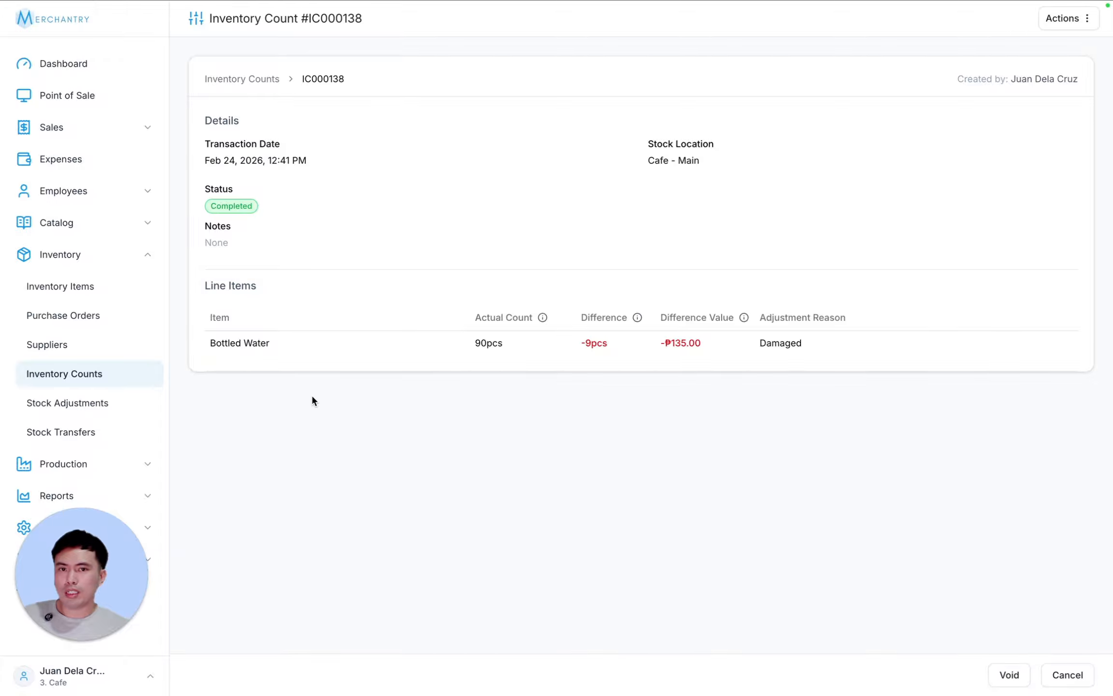
pyautogui.click(1083, 19)
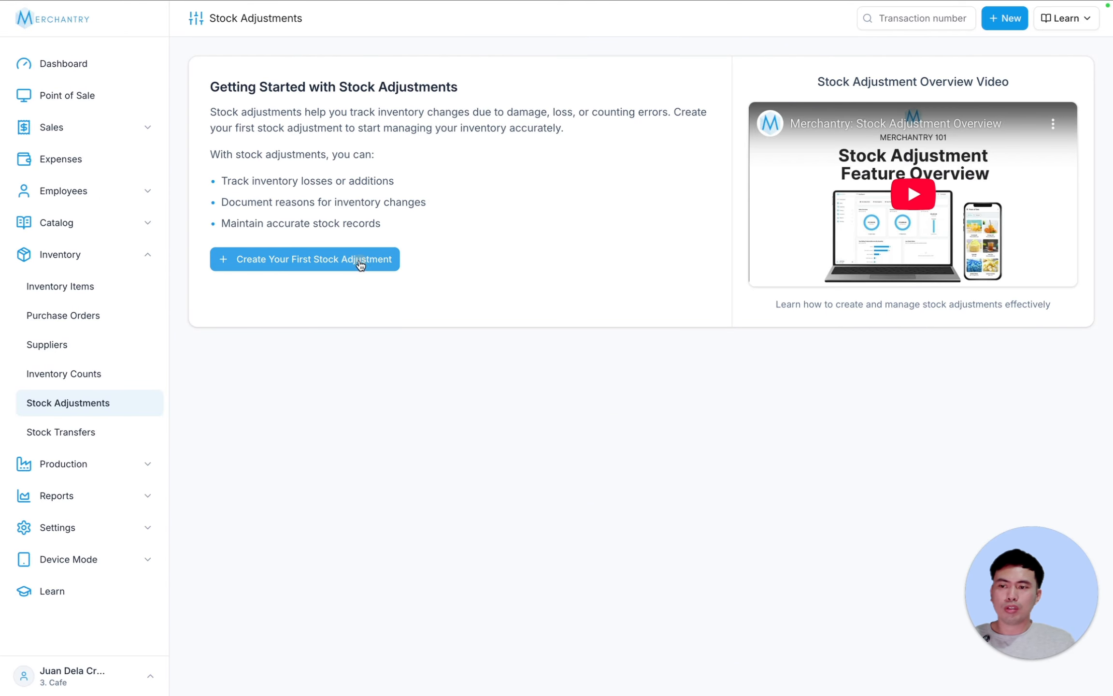
# - Adjust Milk by -1000 mL with reason Expired and save it as SA000007
pyautogui.click(350, 251)
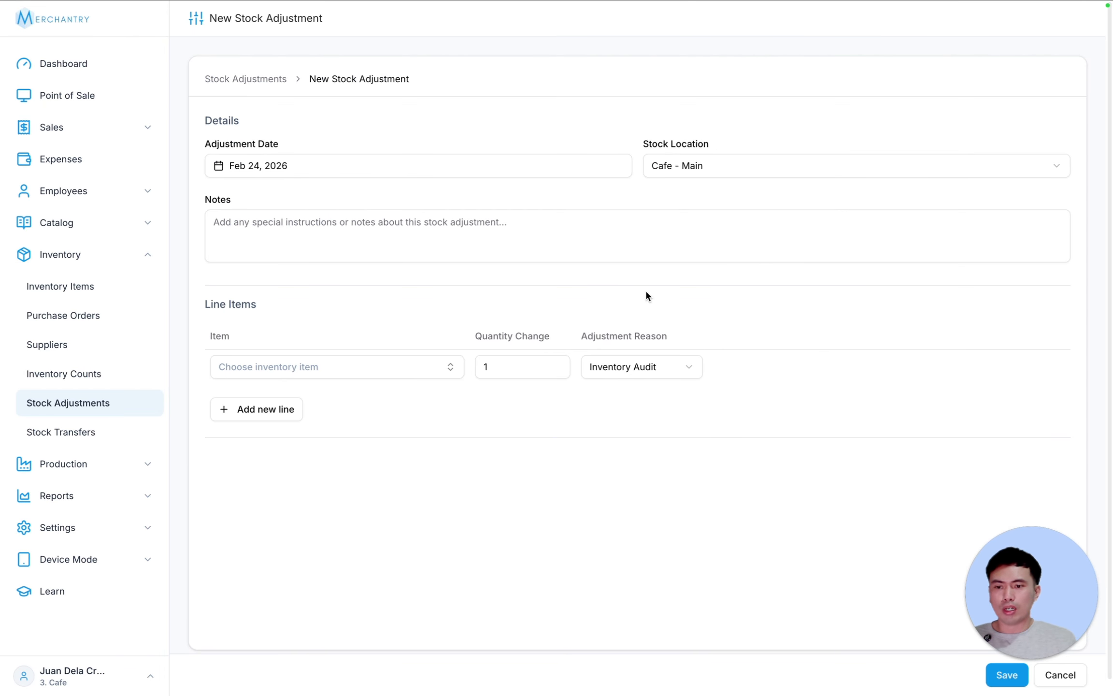
pyautogui.click(316, 368)
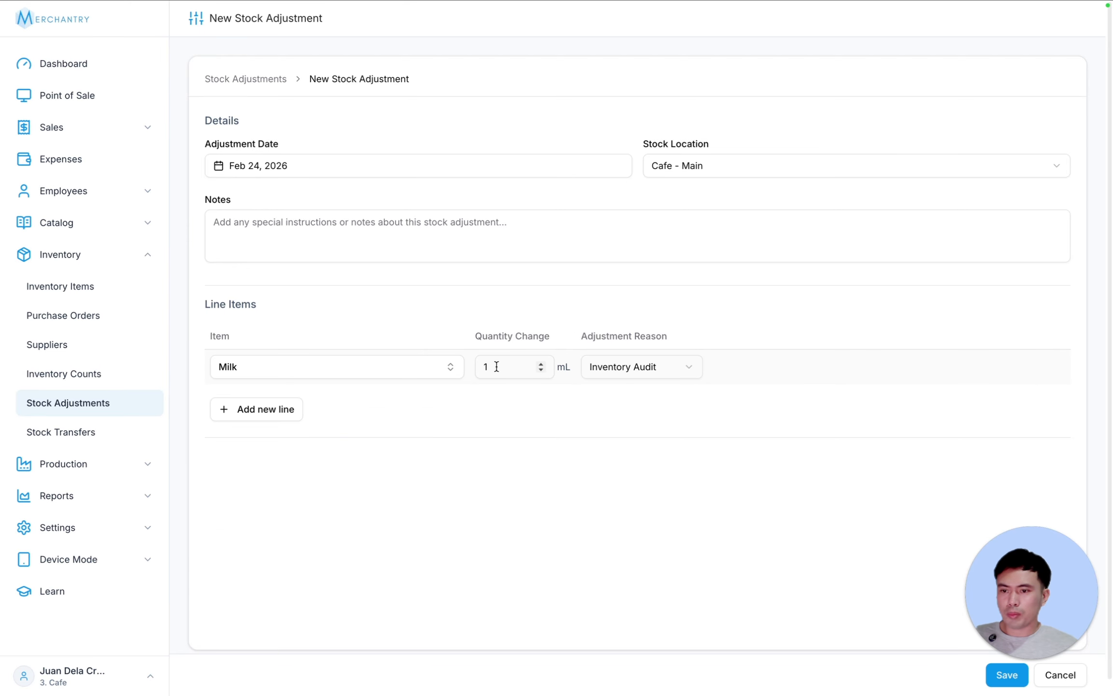
pyautogui.doubleClick(483, 366)
pyautogui.write('1000')
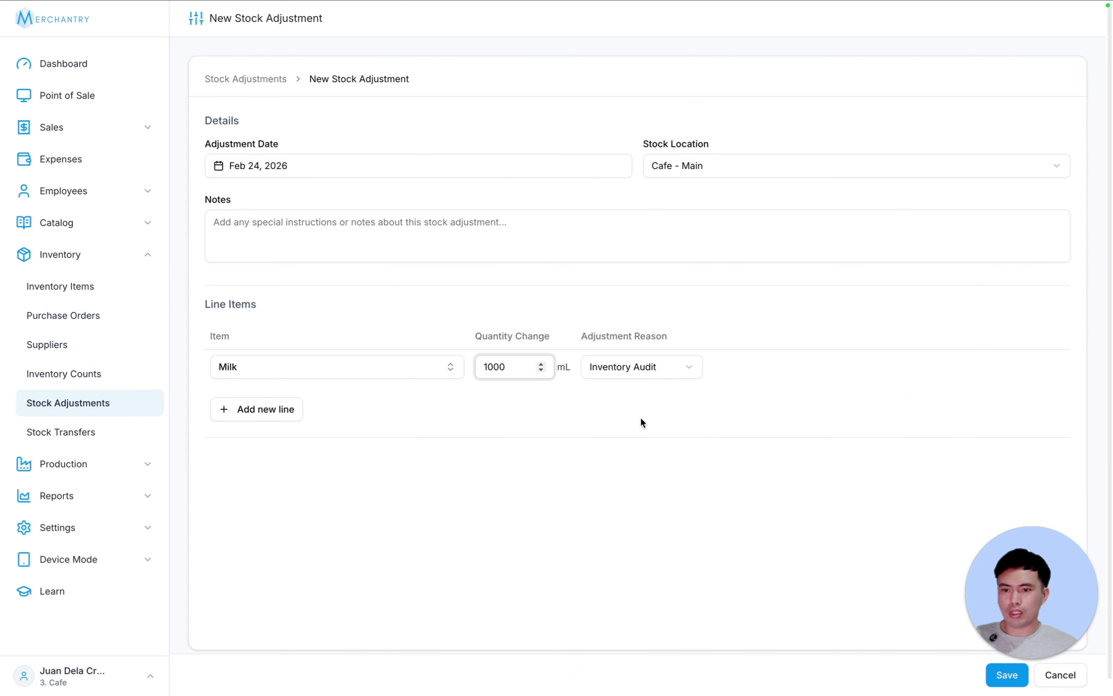
pyautogui.click(659, 368)
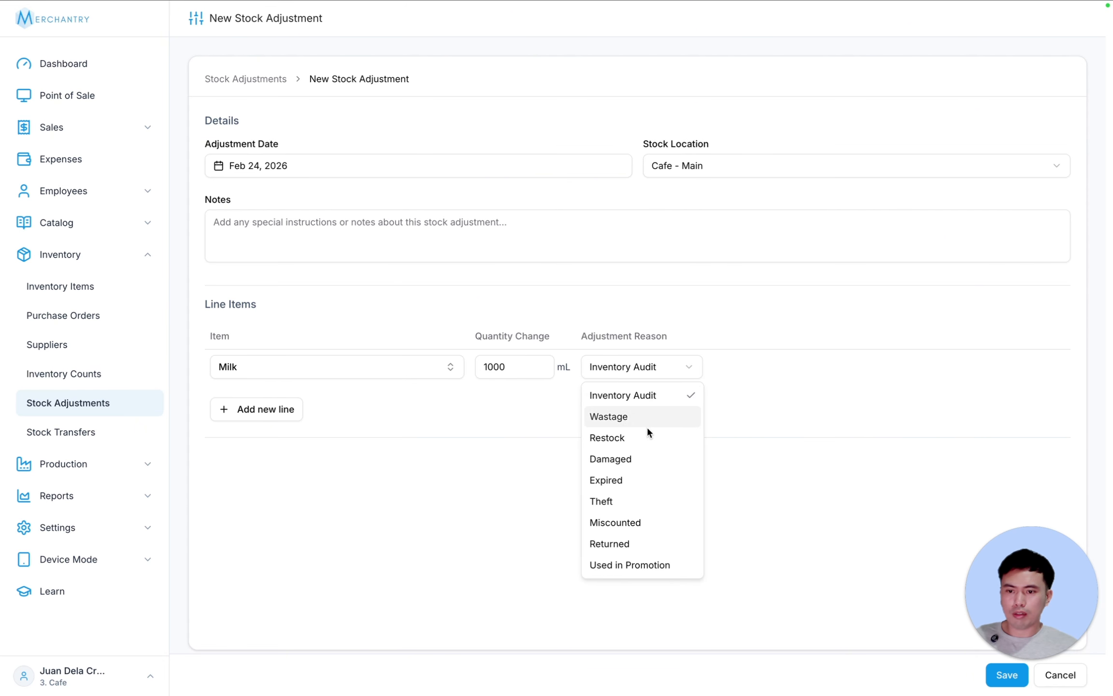
pyautogui.click(643, 477)
pyautogui.click(484, 366)
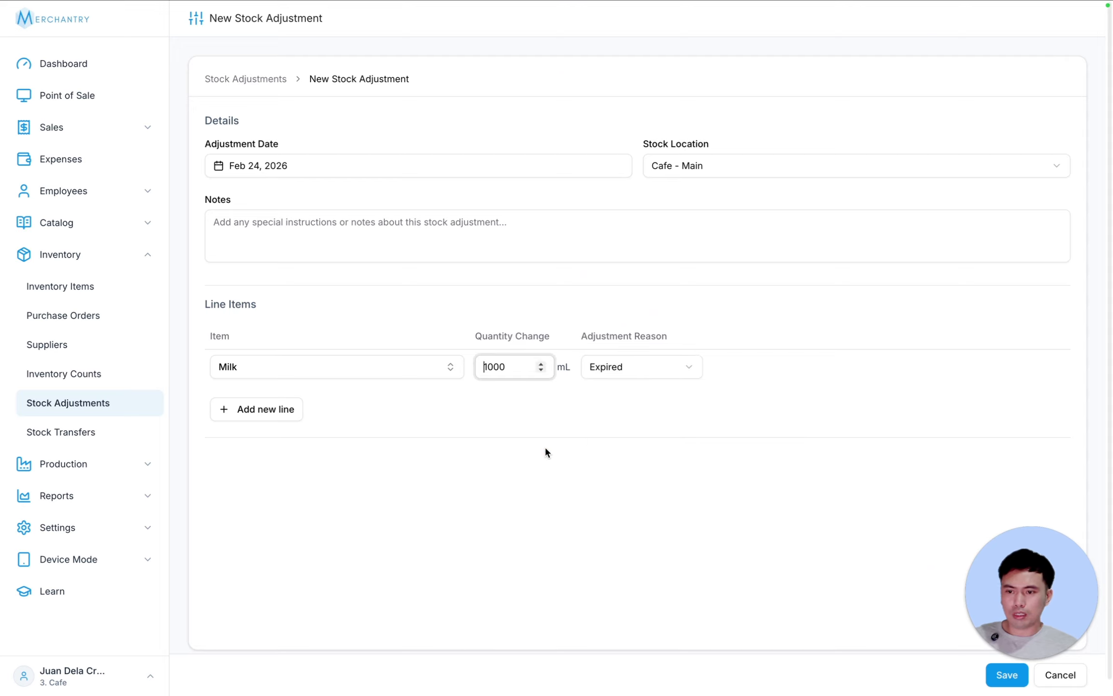
pyautogui.write('-')
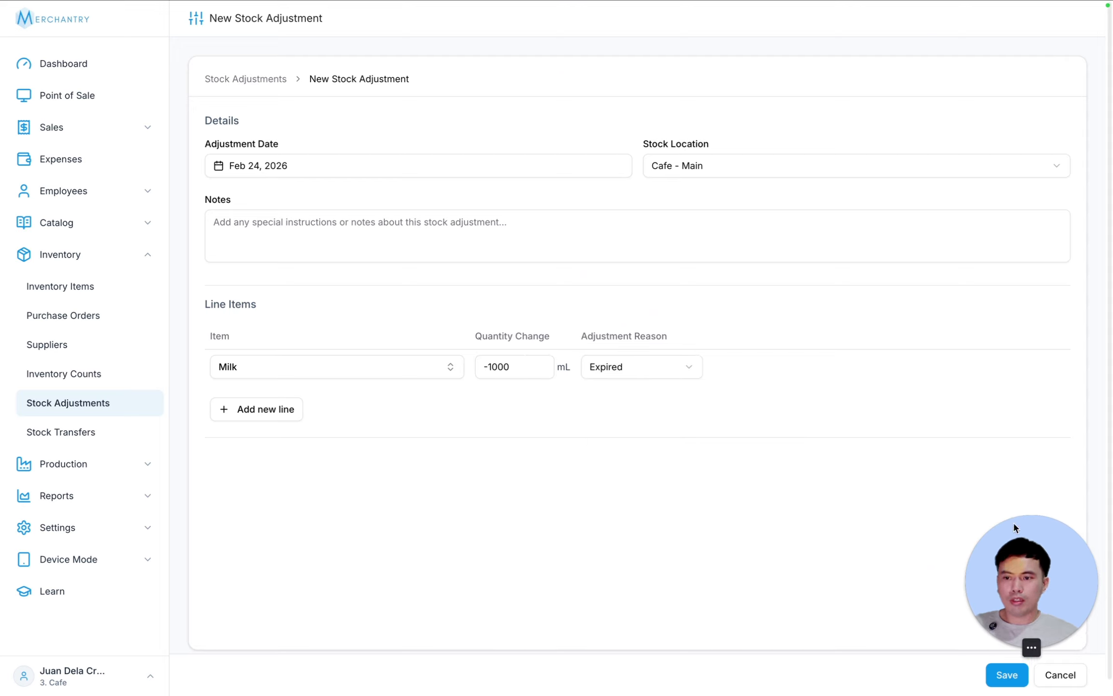
pyautogui.click(955, 547)
pyautogui.click(1007, 674)
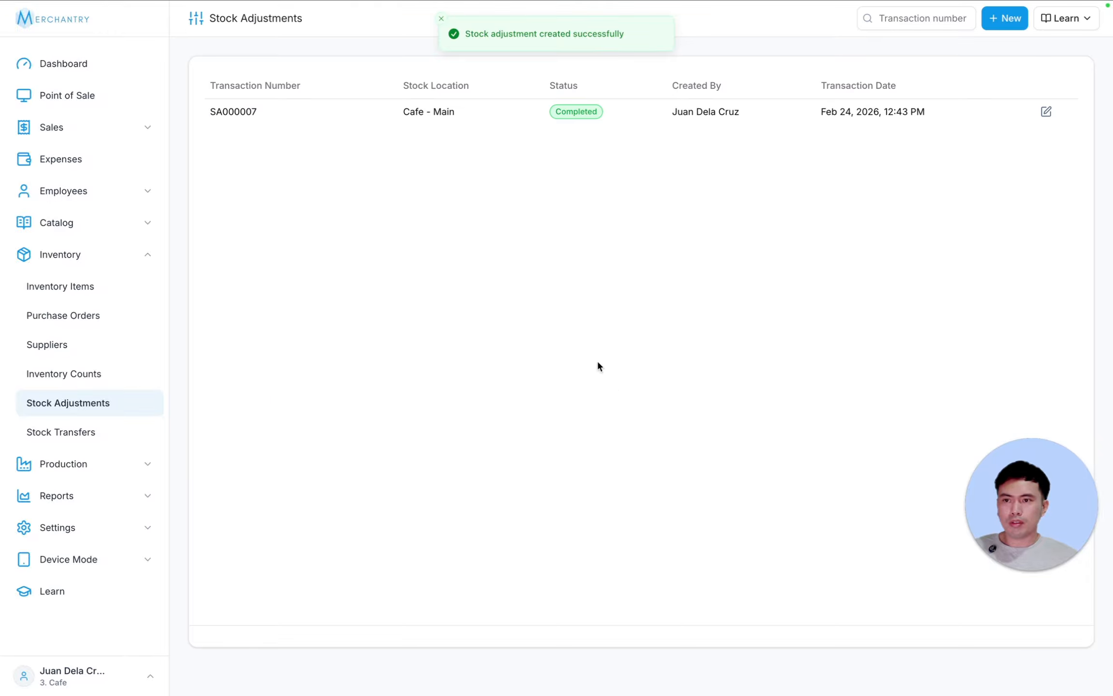
# - View SA000007's details, then page through Inventory Items to check Milk's 4,000 mL stock
pyautogui.click(462, 118)
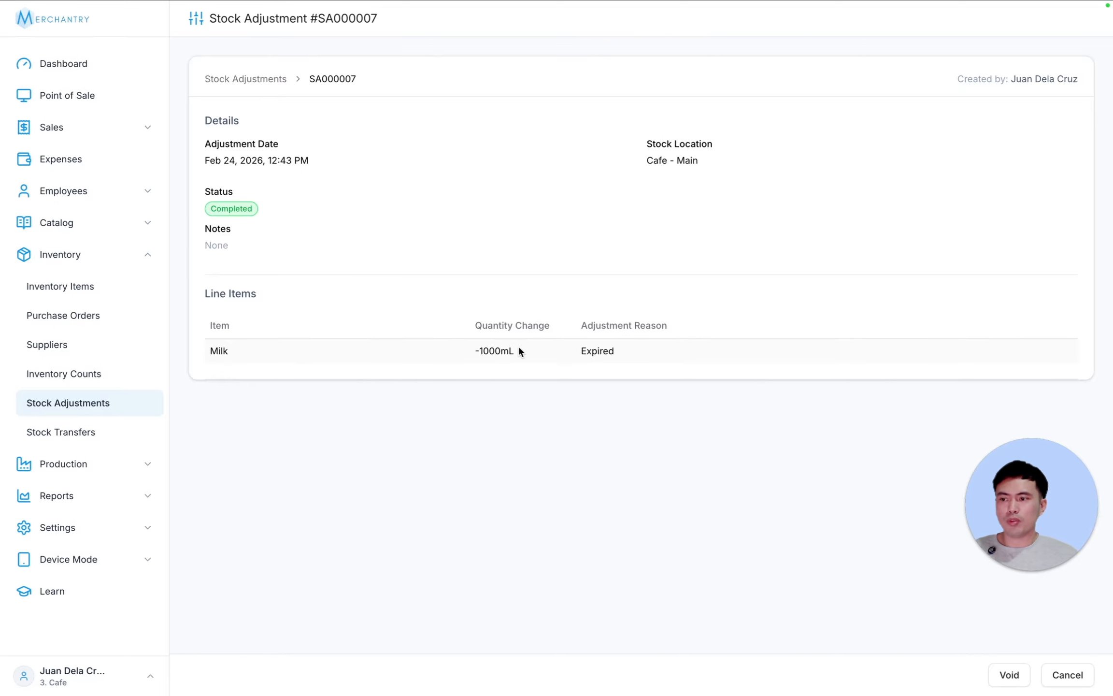
pyautogui.click(86, 286)
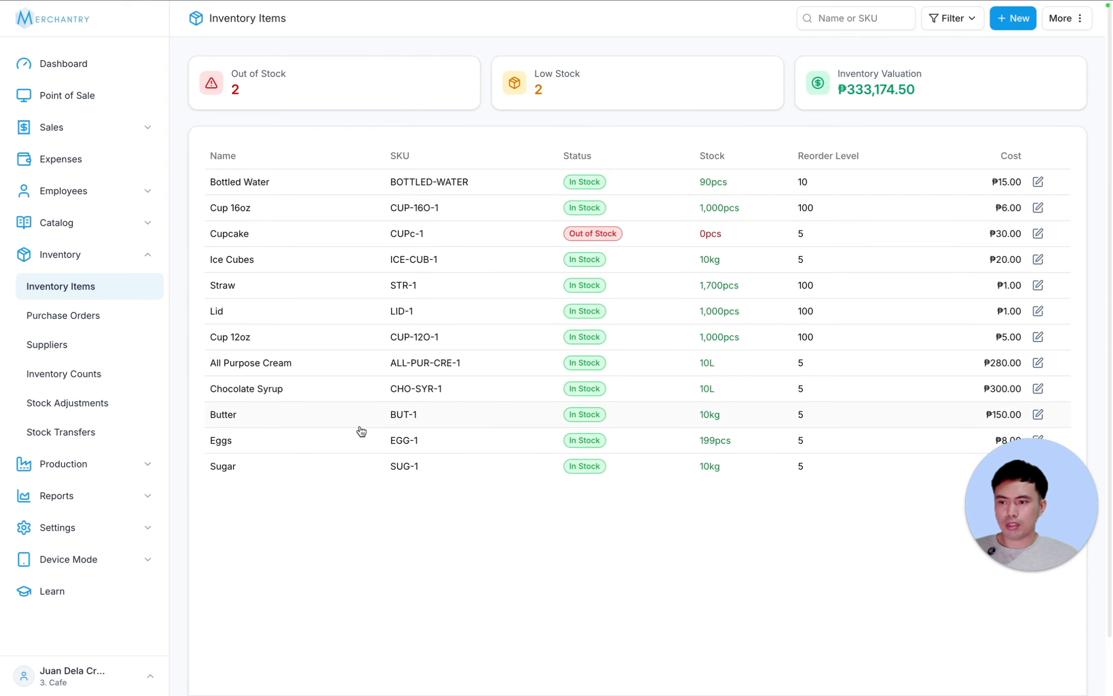
pyautogui.scroll(-2, 1082, 649)
pyautogui.click(967, 655)
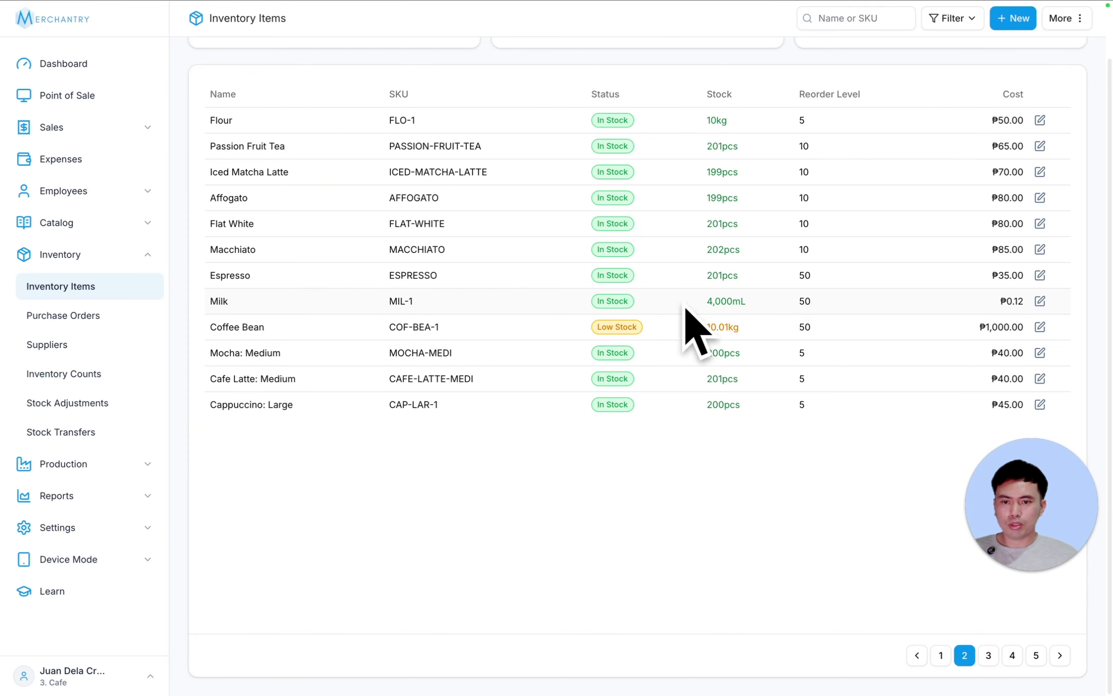
pyautogui.click(942, 657)
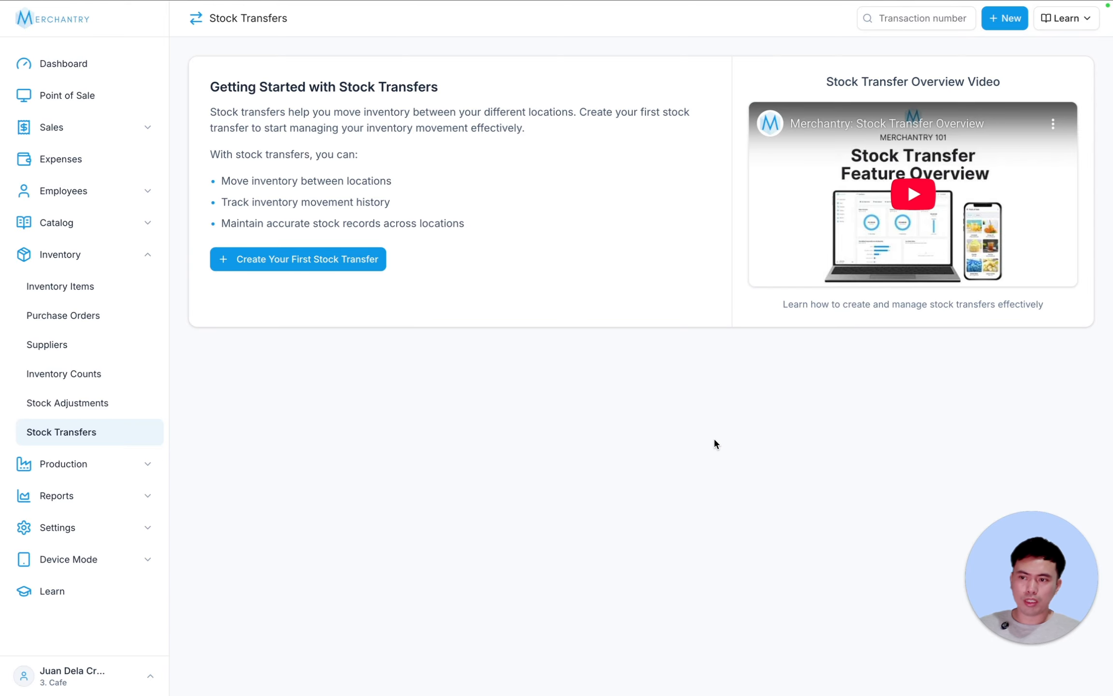
# - Save stock transfer ST000005 of 500 Straw from Cafe - Main to Cafe - Branch, then reopen Inventory Items
pyautogui.click(334, 263)
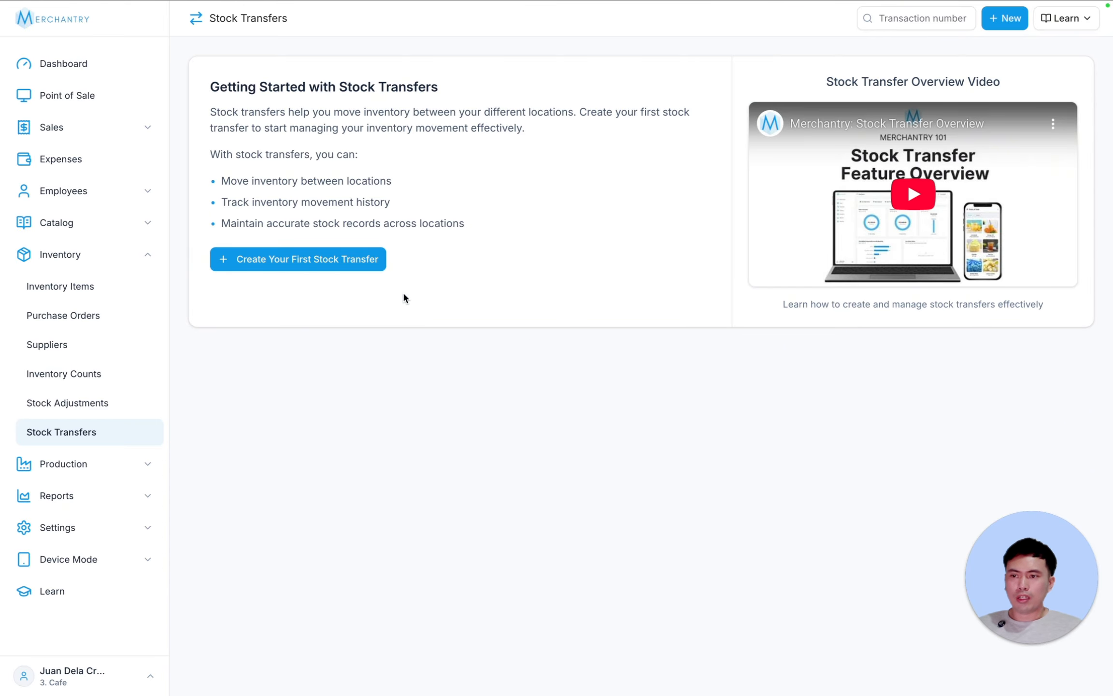
pyautogui.click(352, 266)
pyautogui.click(323, 419)
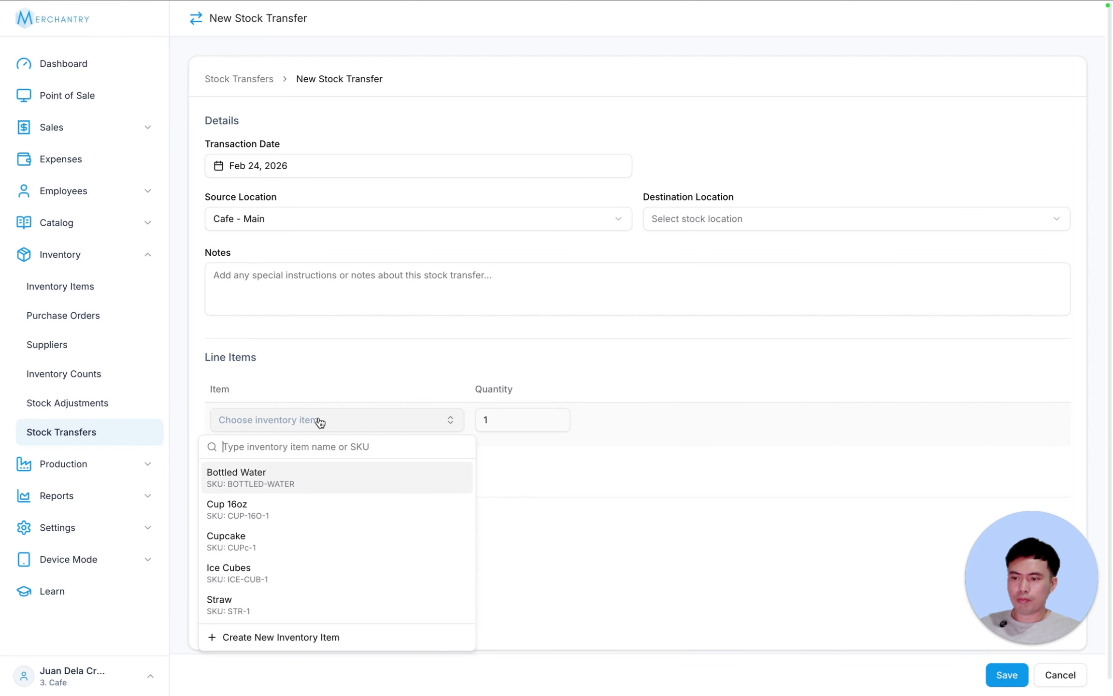
pyautogui.click(258, 602)
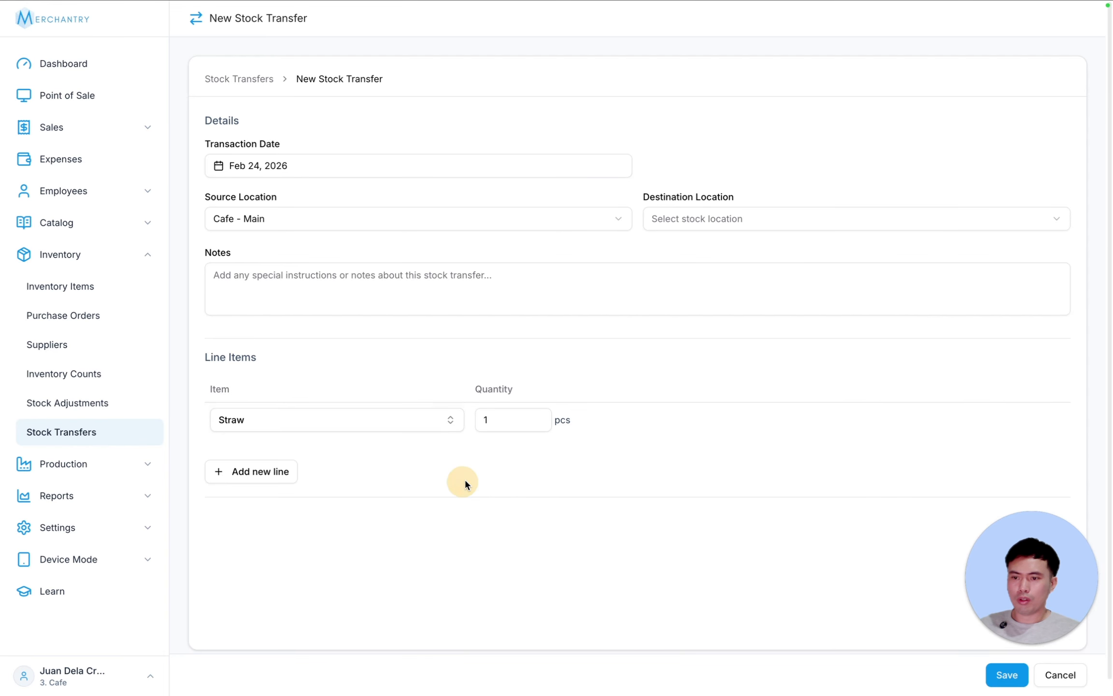
pyautogui.click(507, 412)
pyautogui.write('50')
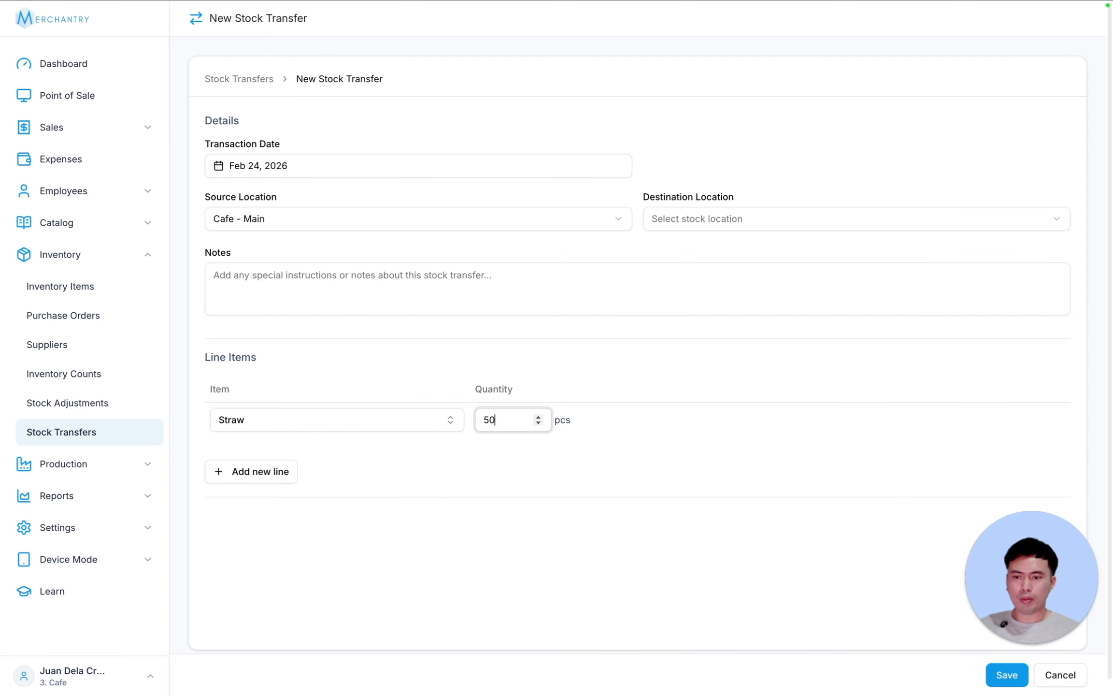
pyautogui.write('0')
pyautogui.click(256, 218)
pyautogui.click(366, 218)
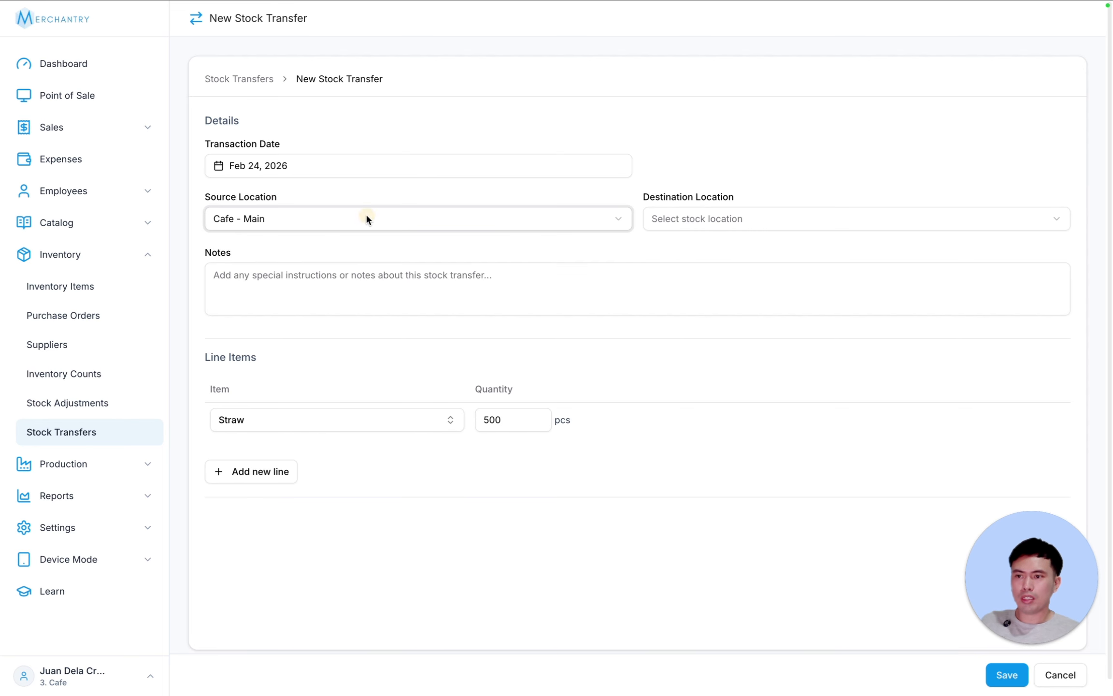
pyautogui.click(742, 215)
pyautogui.click(719, 264)
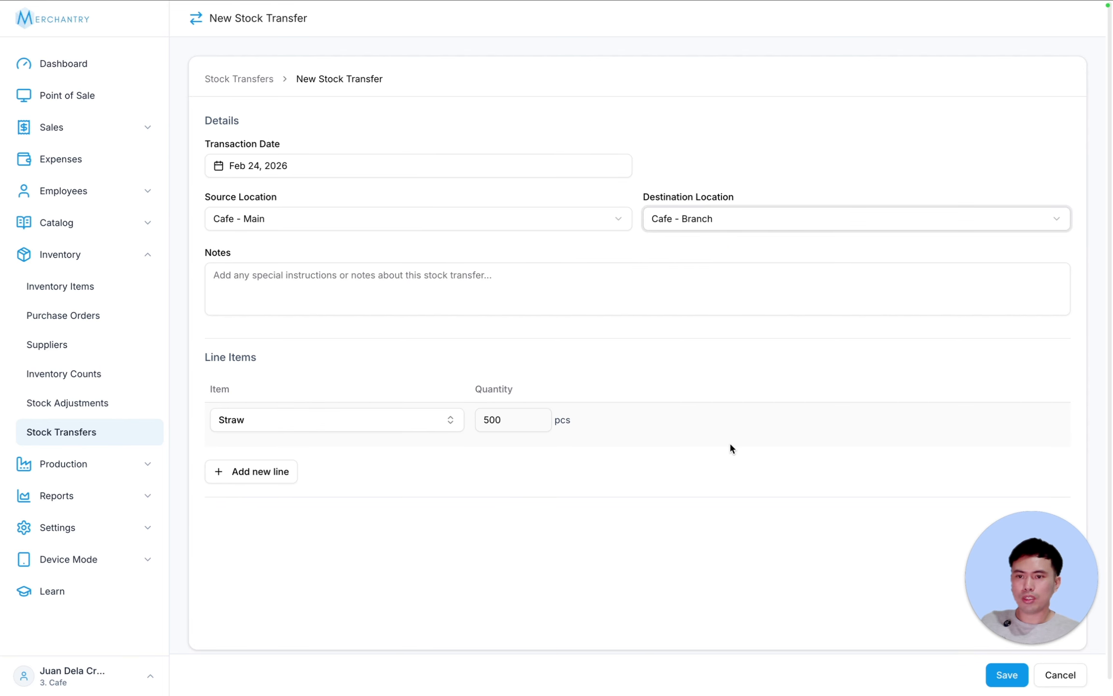
pyautogui.click(1006, 675)
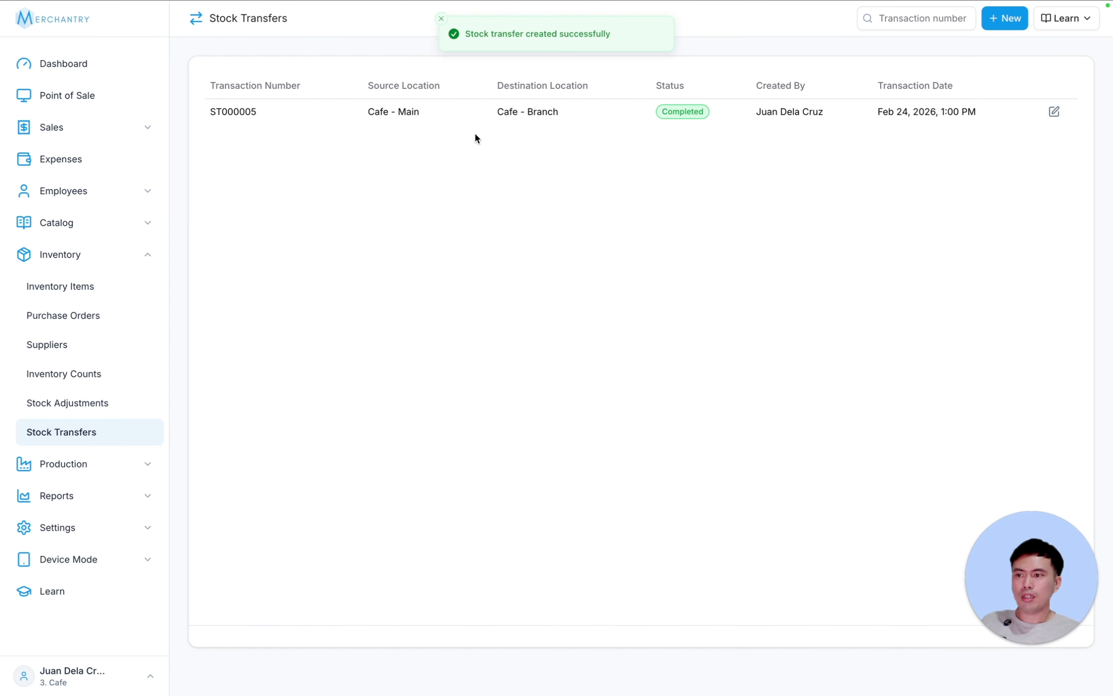
pyautogui.click(86, 288)
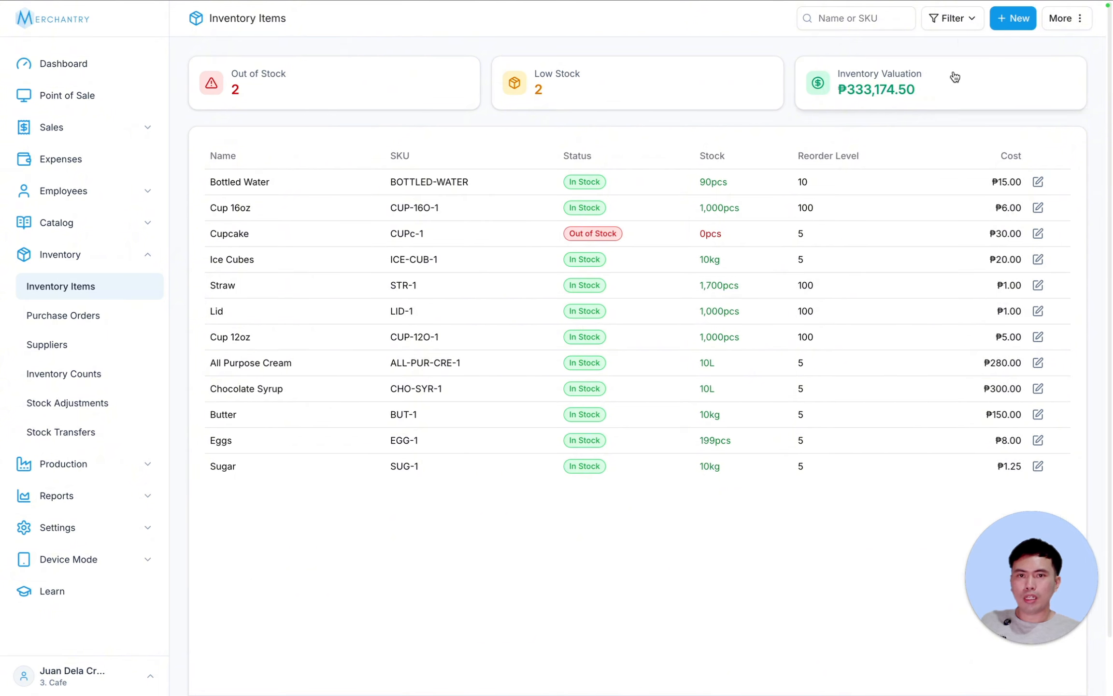
# - Filter inventory by Cafe - Main, then Cafe - Branch, to compare Straw stock of 1,200 and 500
pyautogui.click(957, 19)
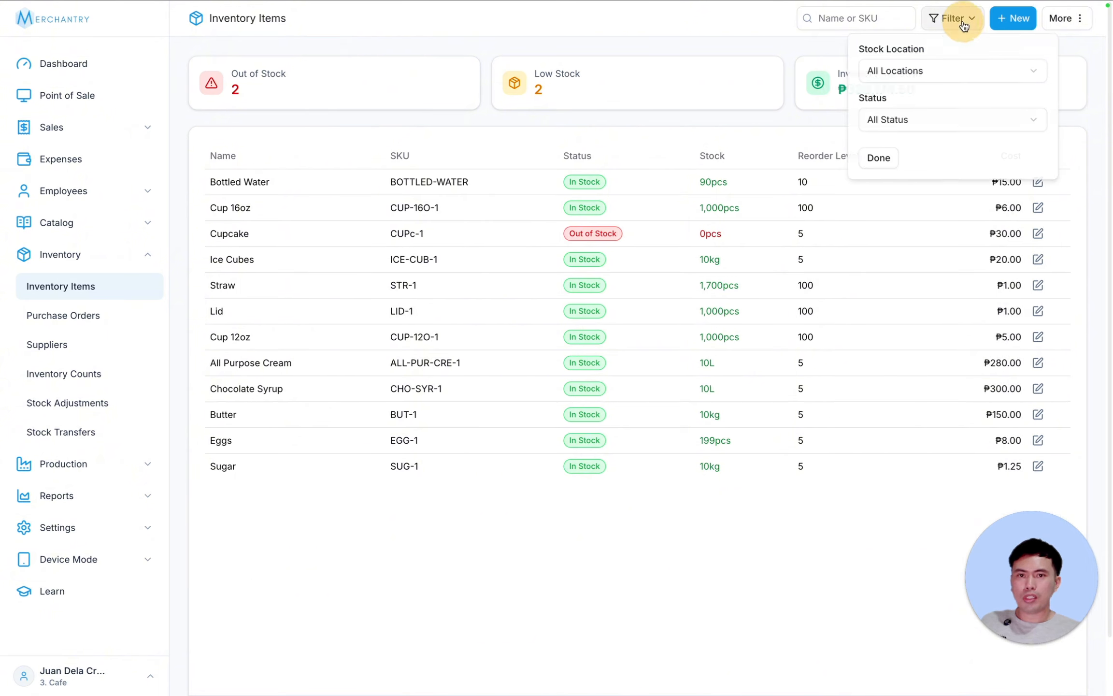
pyautogui.click(937, 73)
pyautogui.click(934, 121)
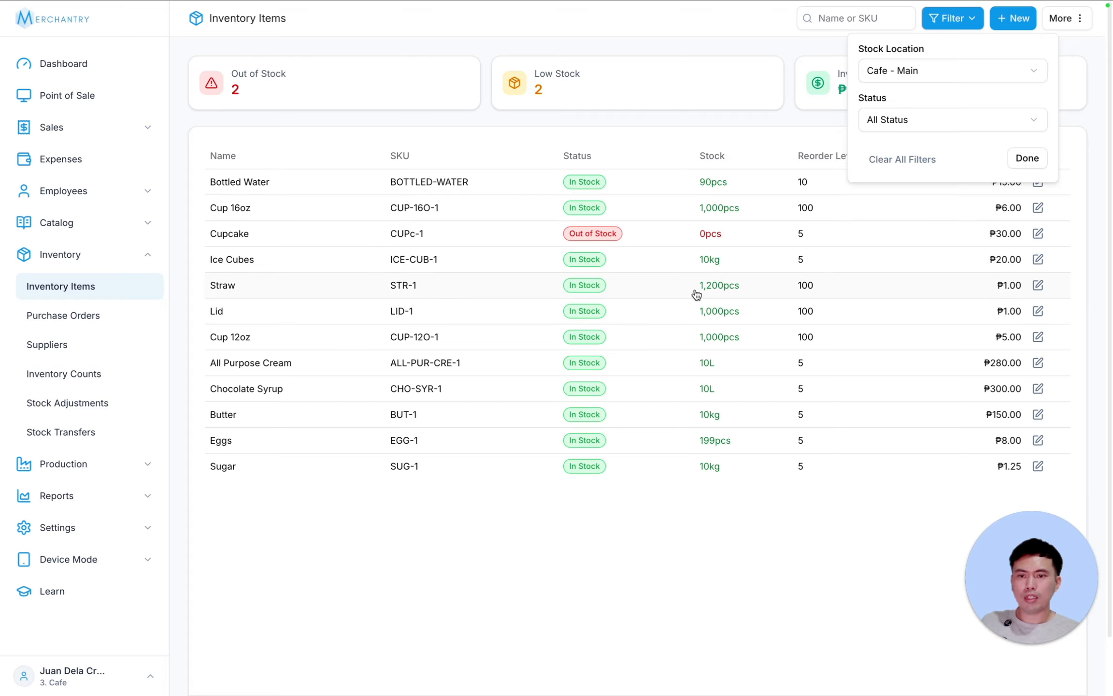
pyautogui.click(910, 70)
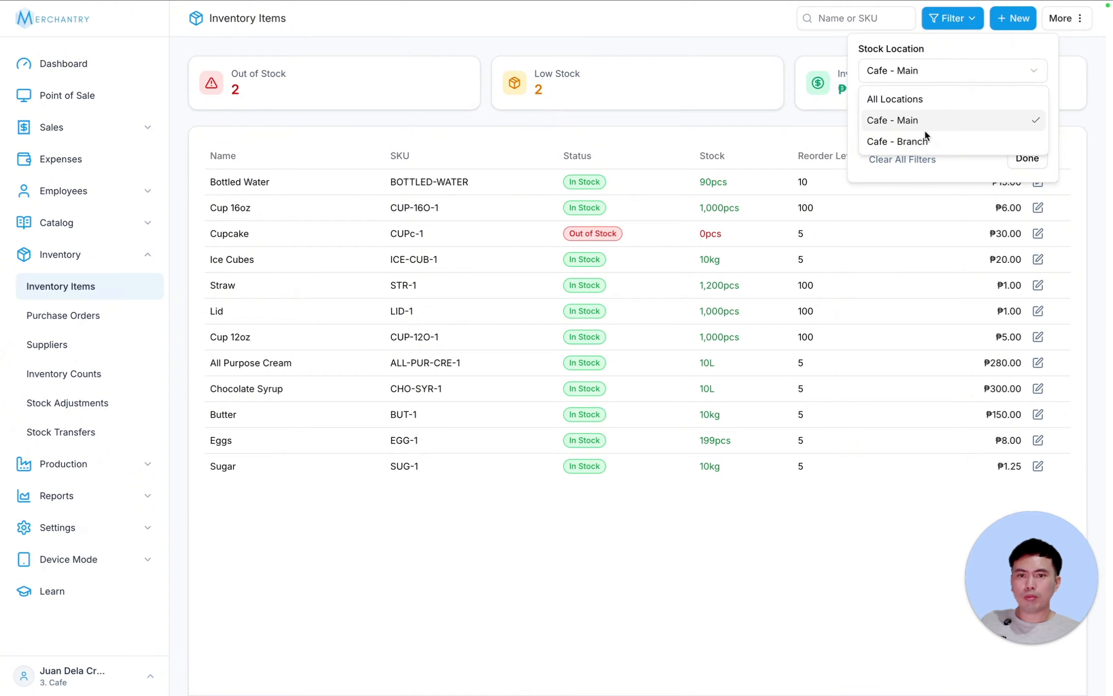
pyautogui.click(909, 141)
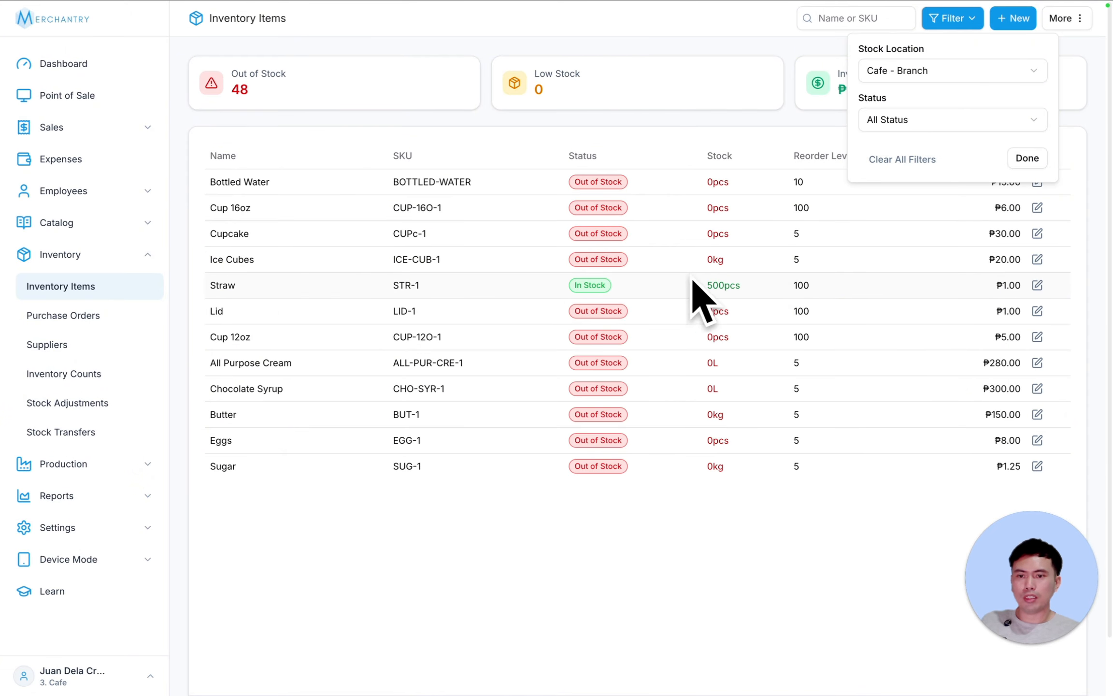
pyautogui.click(586, 601)
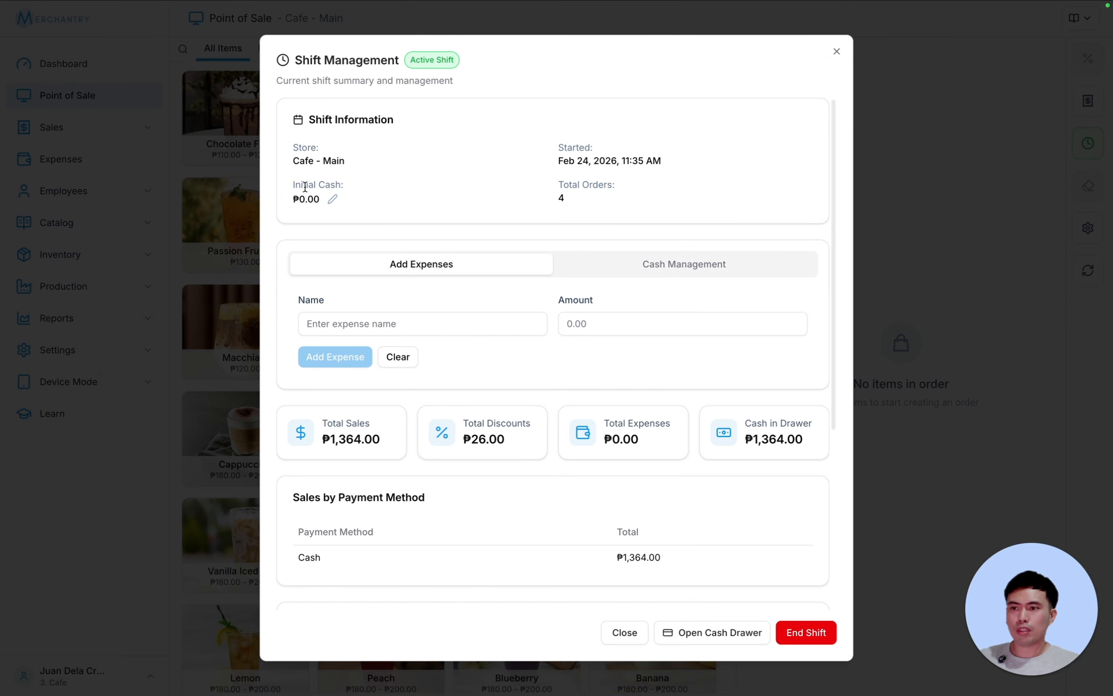
# - Review the shift's start time, initial cash and total orders
pyautogui.moveTo(297, 185); pyautogui.dragTo(368, 182)
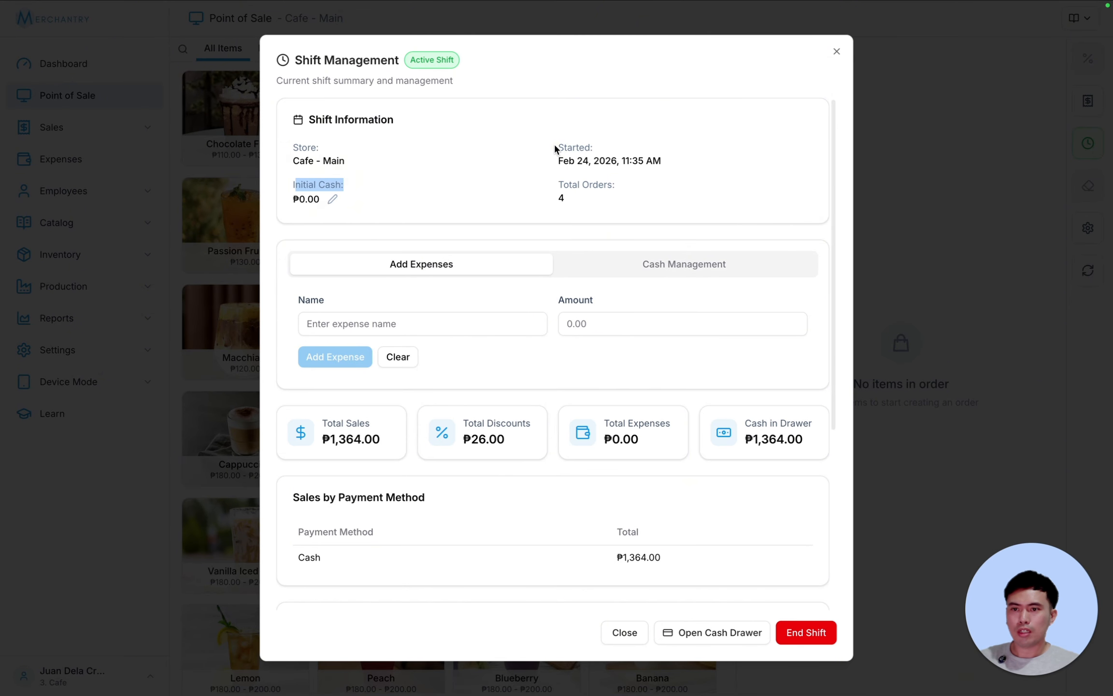
pyautogui.moveTo(554, 145); pyautogui.dragTo(694, 161)
pyautogui.moveTo(546, 179); pyautogui.dragTo(643, 180)
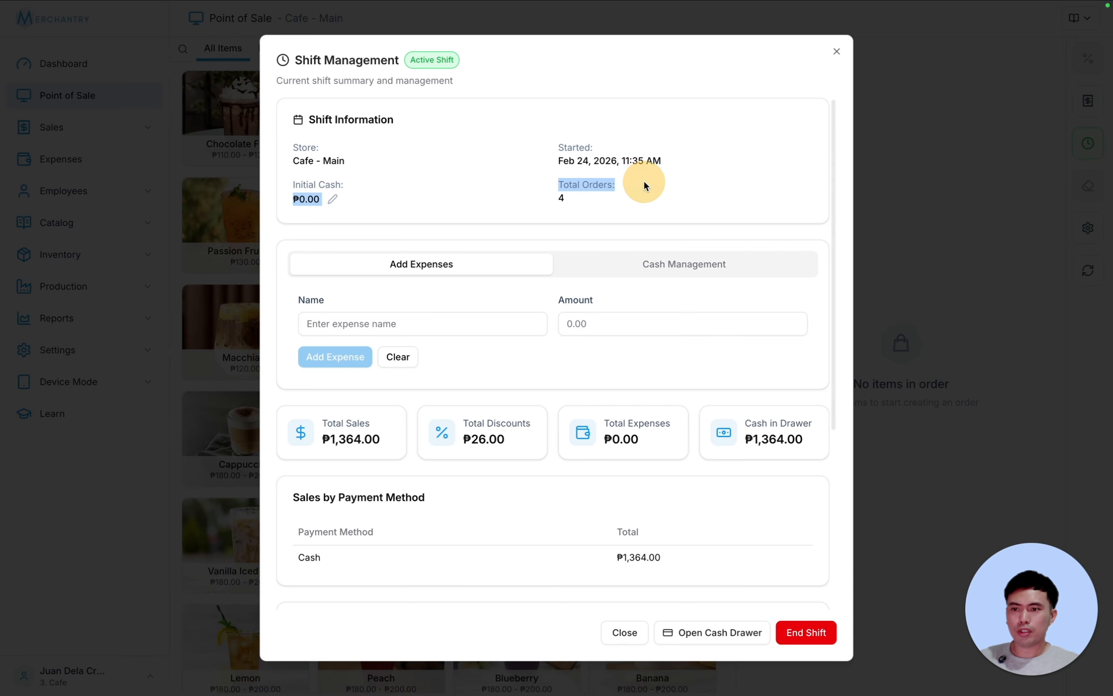
pyautogui.click(345, 287)
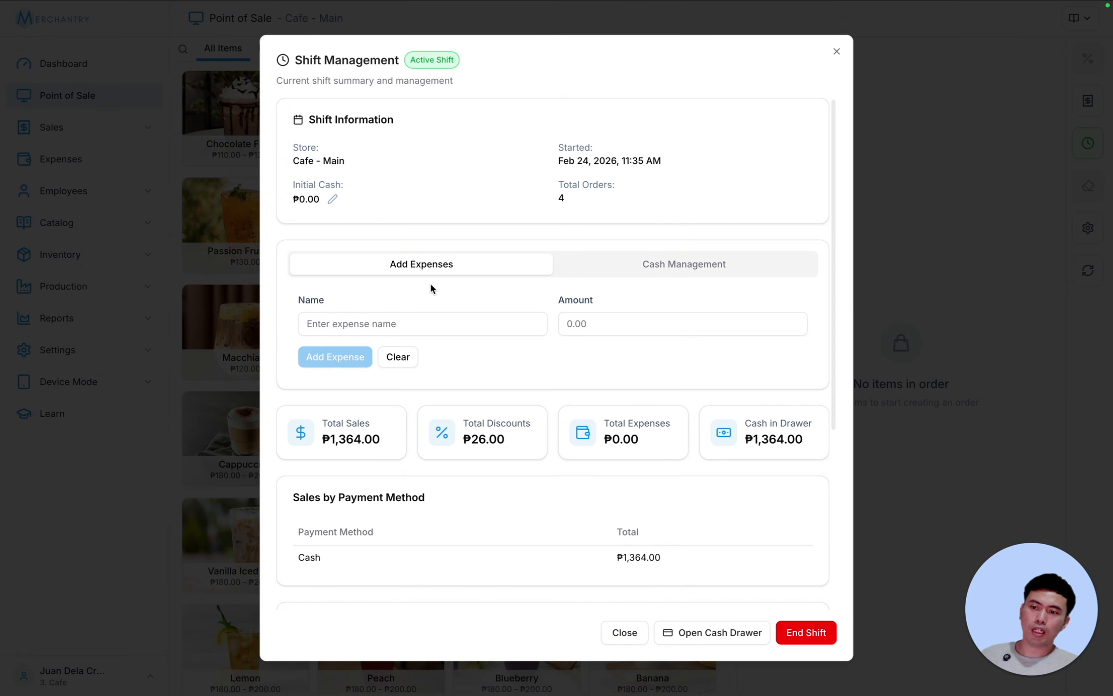
# - Add a ₱20 expense named Tissue and check it in the Expenses Breakdown
pyautogui.click(389, 325)
pyautogui.write('Tissue')
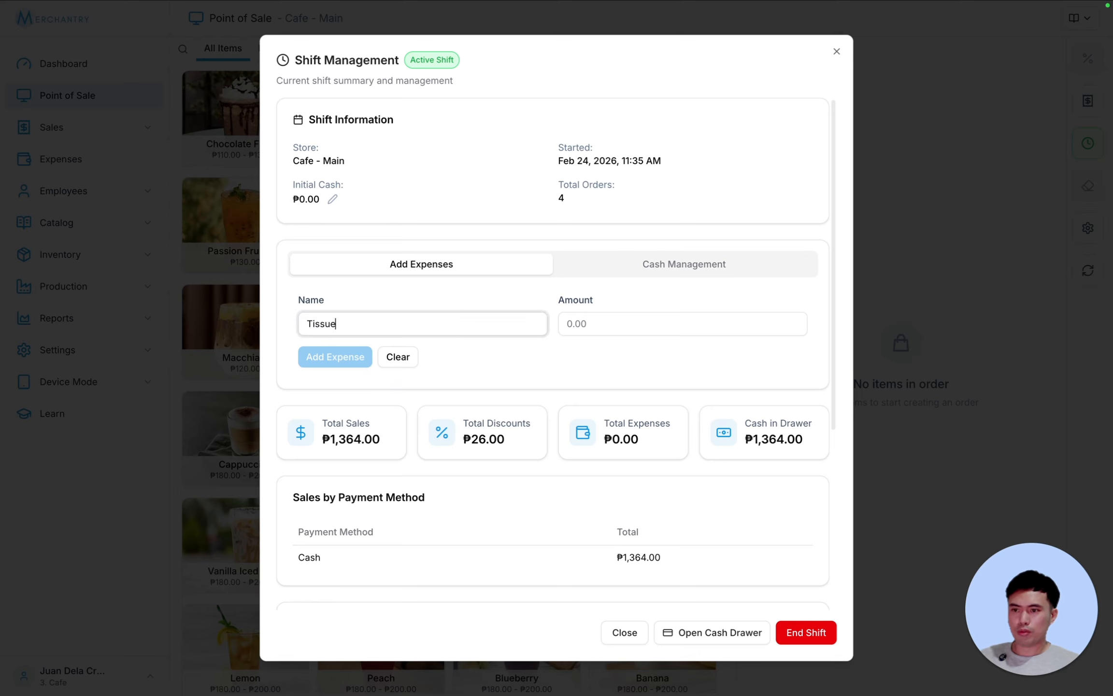
pyautogui.press('Tab')
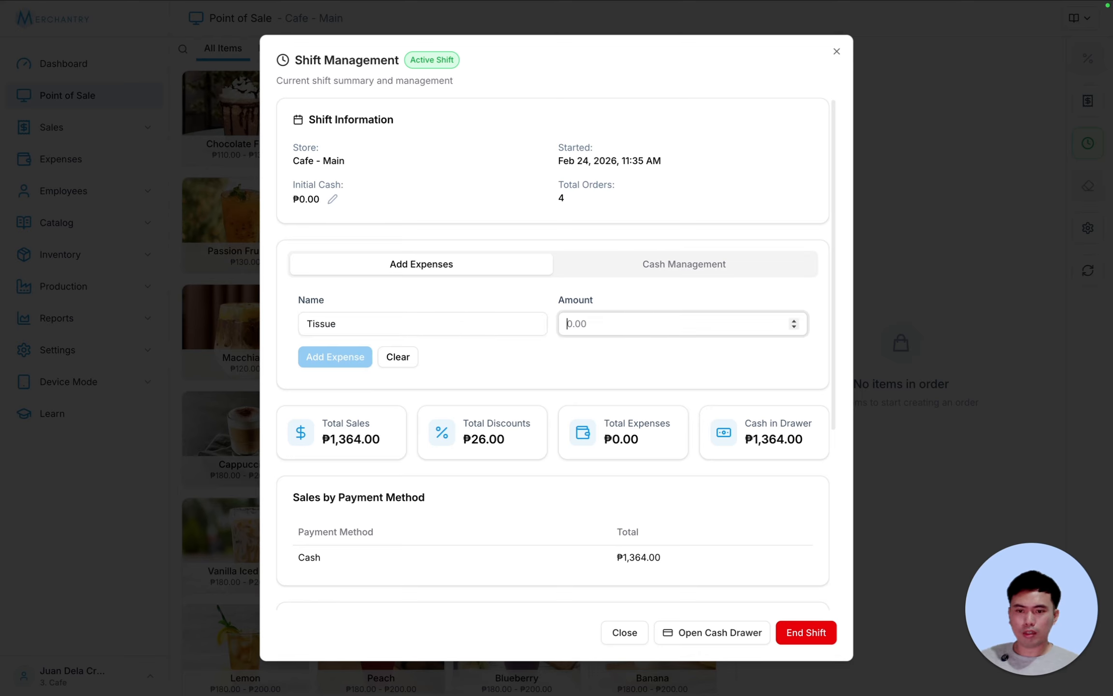
pyautogui.write('20')
pyautogui.click(329, 358)
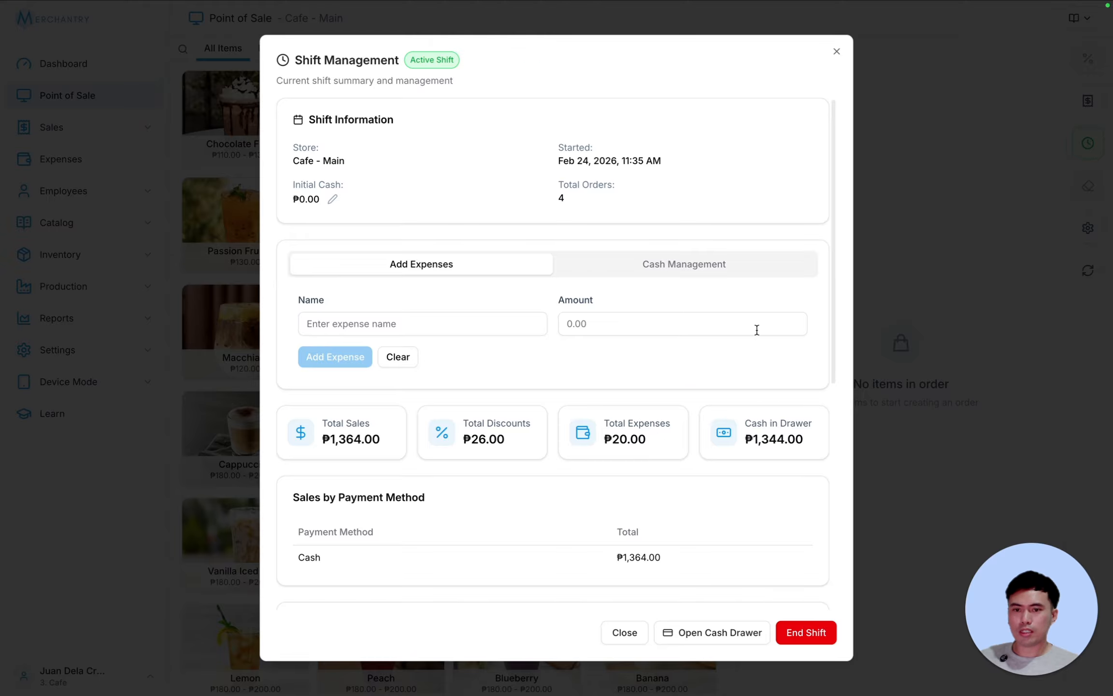
pyautogui.moveTo(833, 238); pyautogui.dragTo(840, 294)
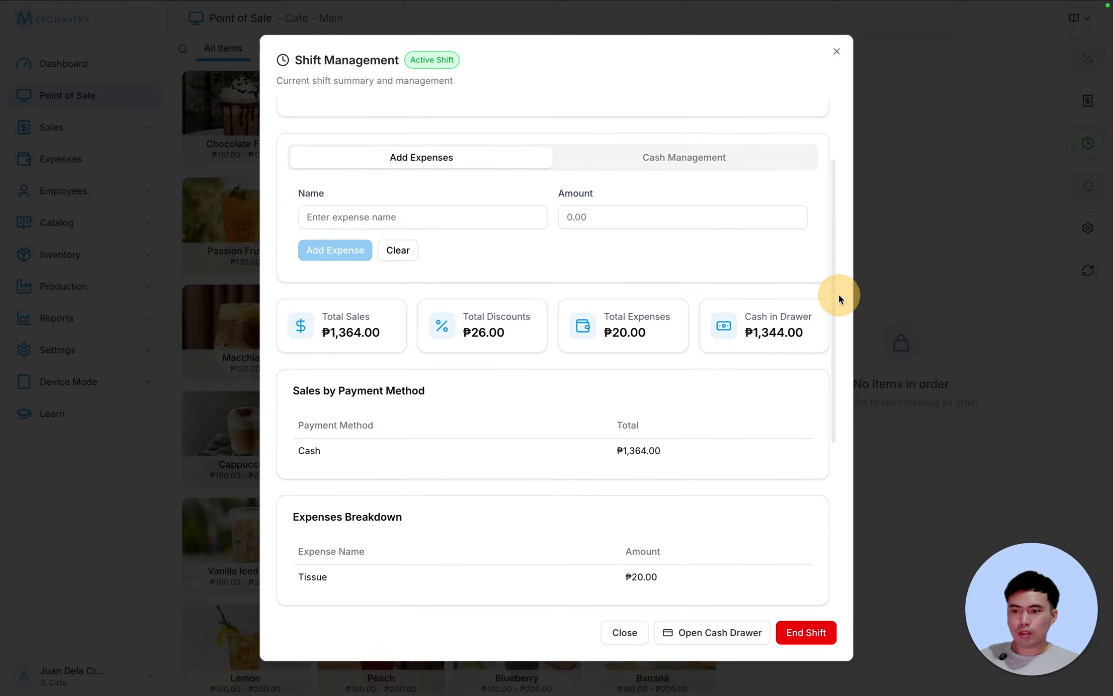
pyautogui.scroll(-3, 575, 440)
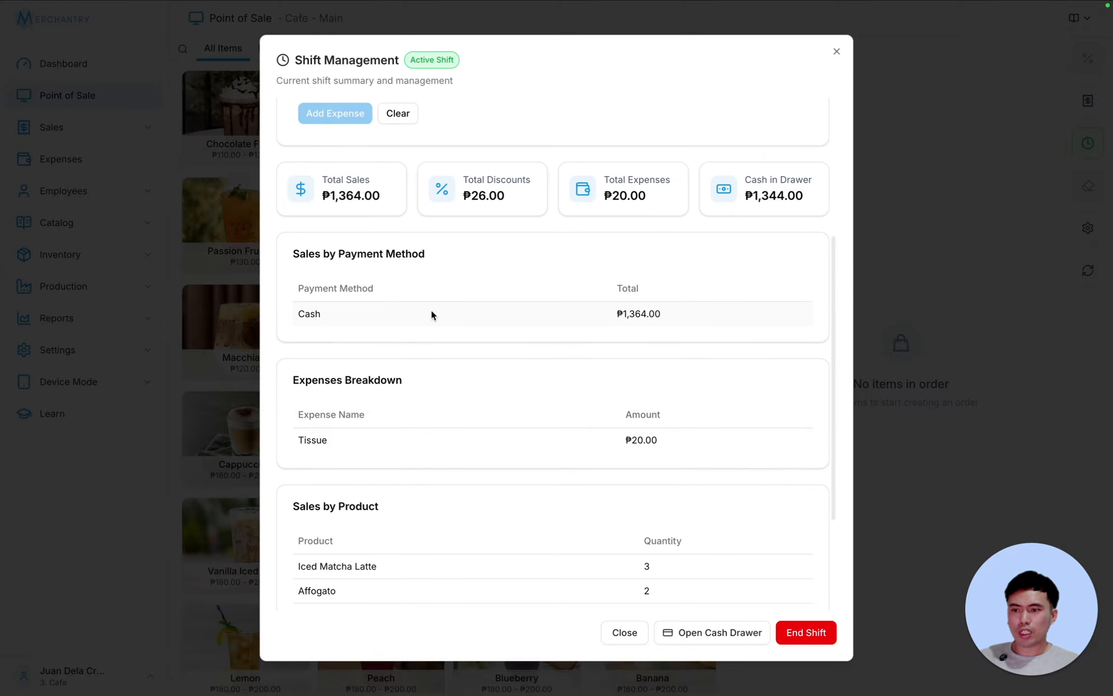
pyautogui.scroll(-1, 565, 408)
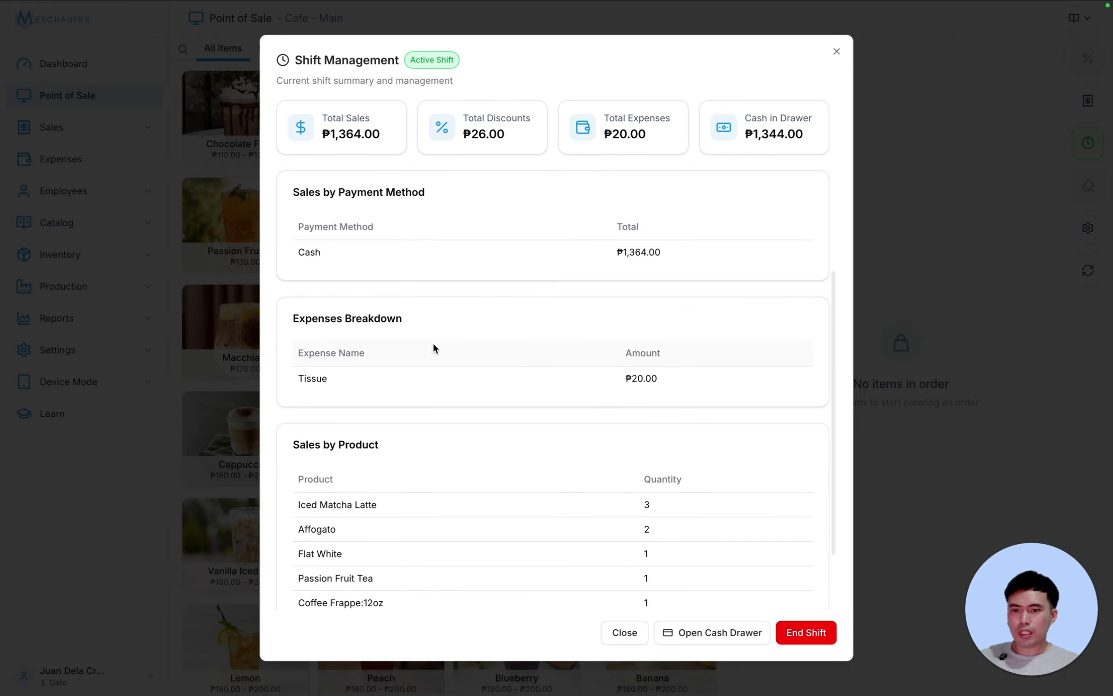
pyautogui.scroll(1, 622, 349)
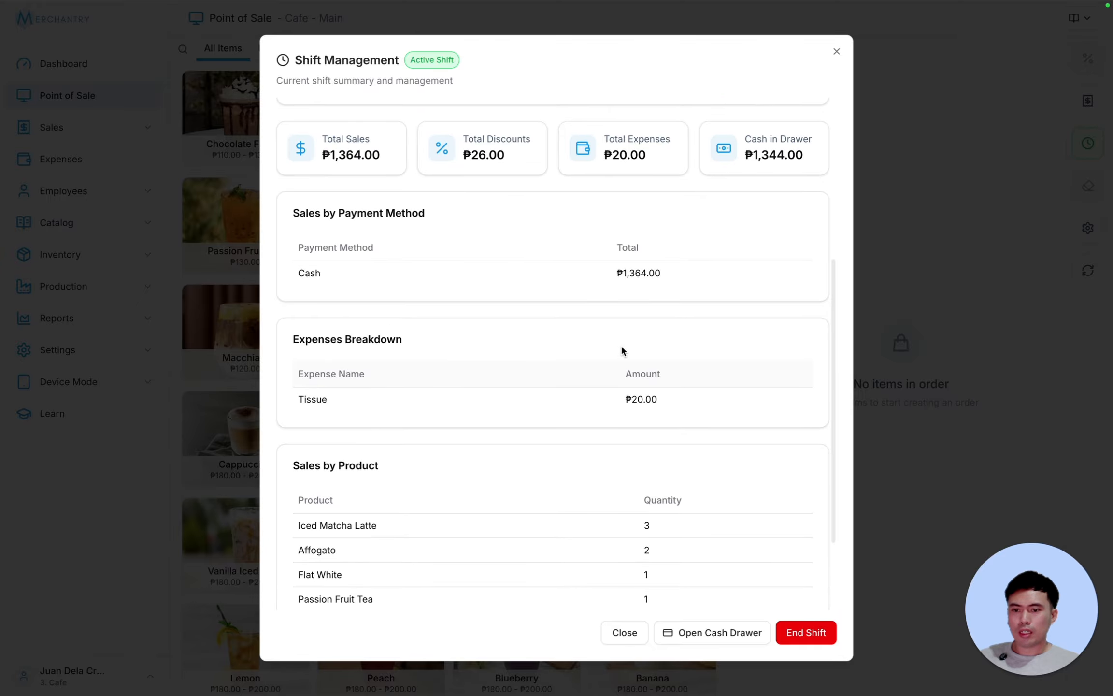
pyautogui.scroll(-2, 622, 350)
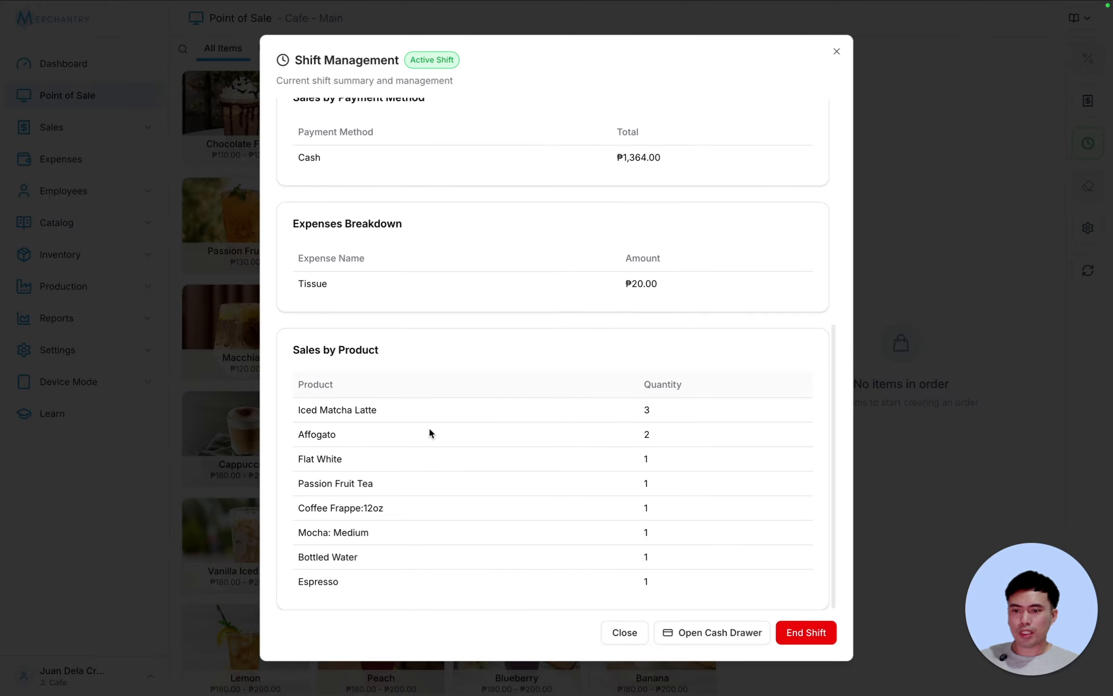
pyautogui.scroll(8, 672, 394)
# - Remove ₱500 cash from the drawer with the reason Remit
pyautogui.click(667, 262)
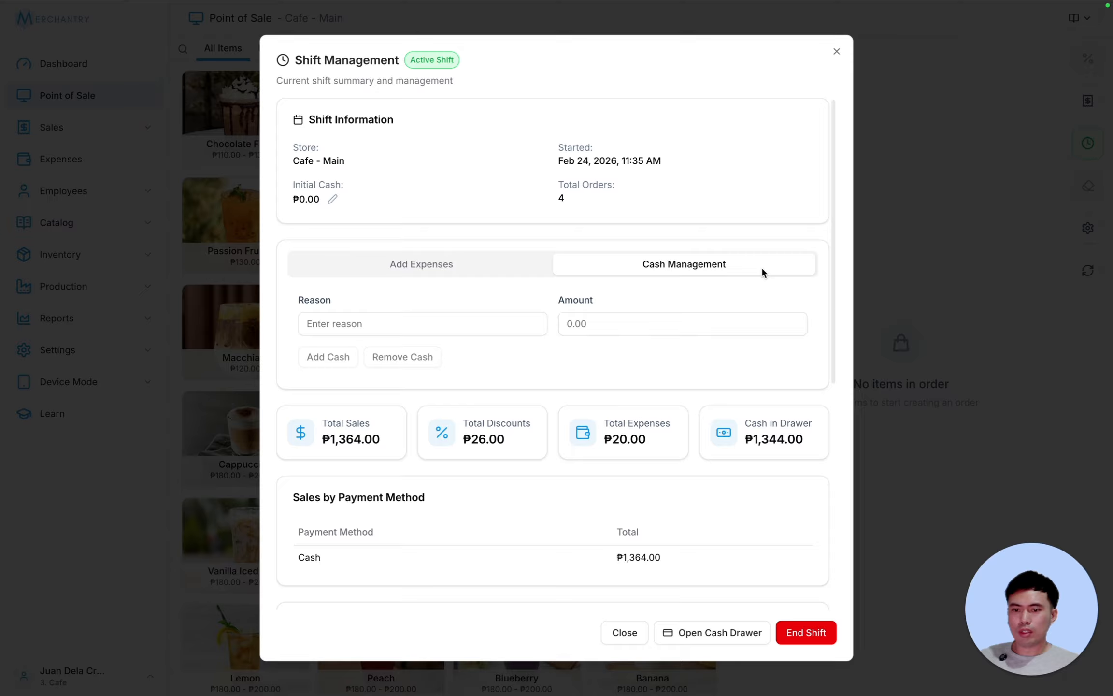
pyautogui.click(374, 318)
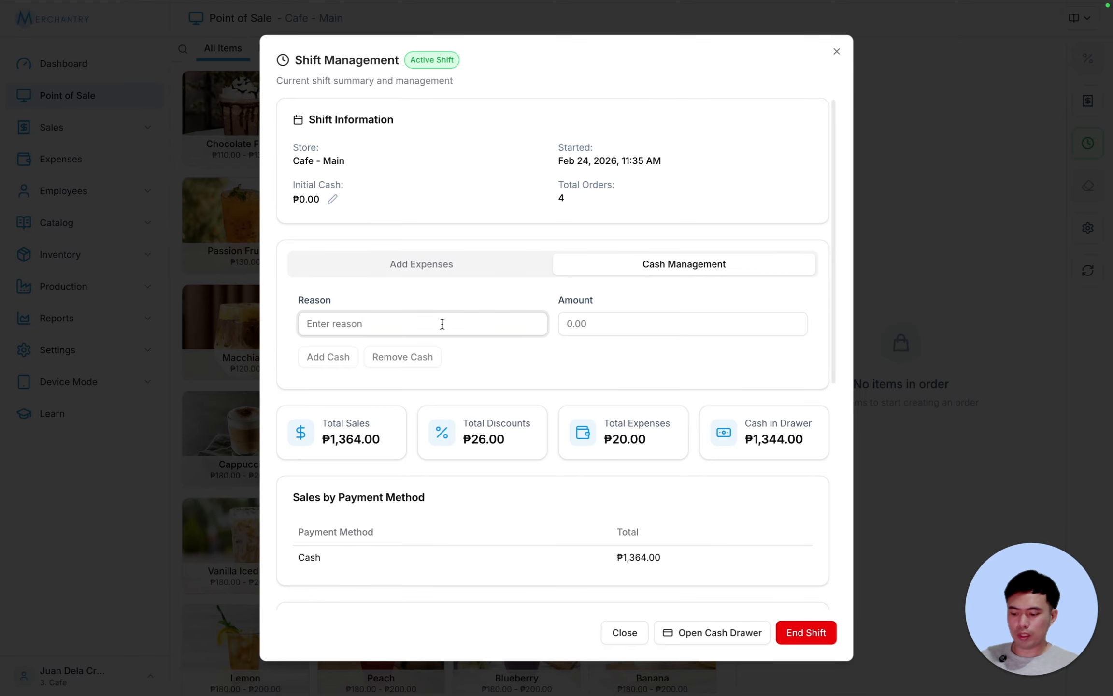
pyautogui.write('Remit')
pyautogui.click(619, 326)
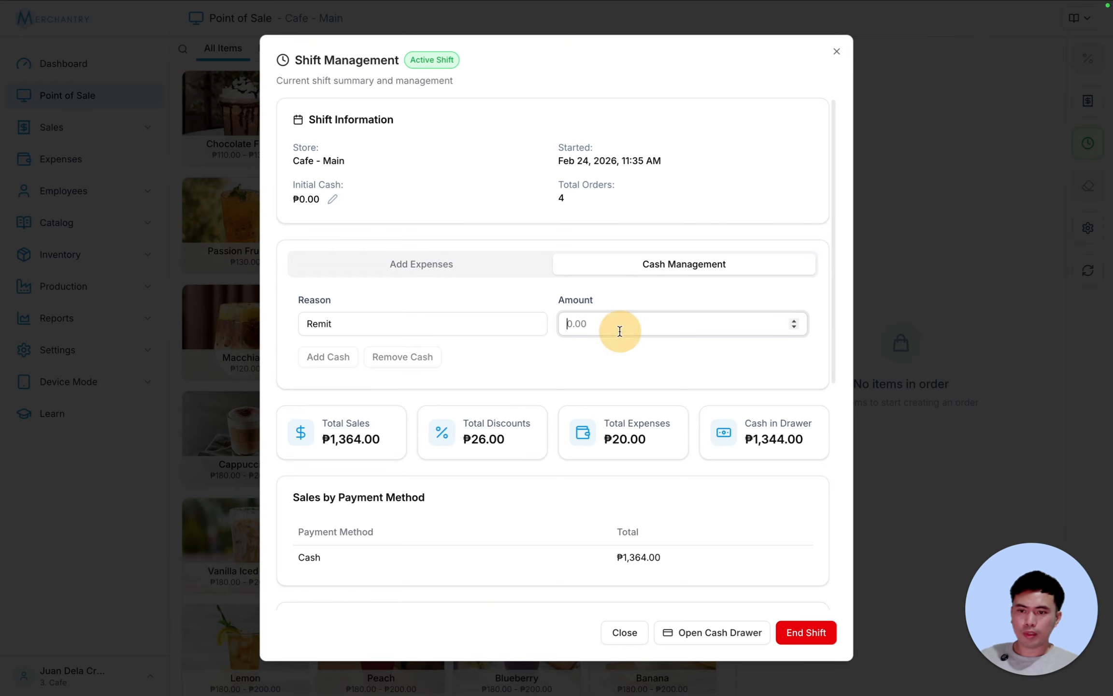
pyautogui.write('500')
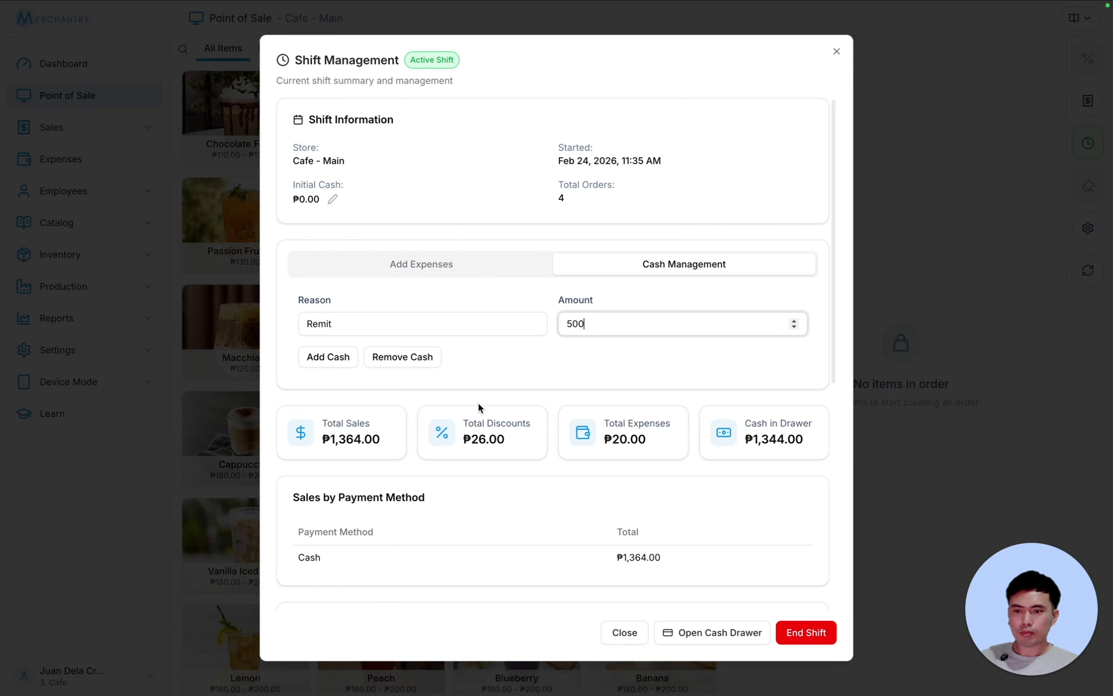
pyautogui.click(410, 363)
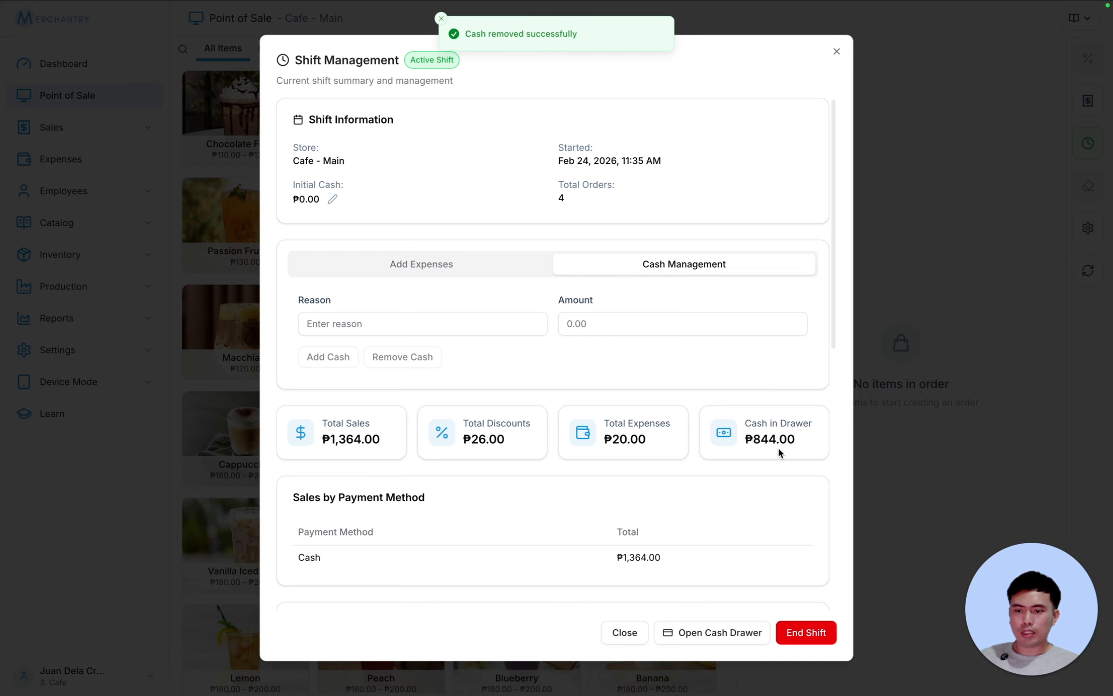
# - Check the ₱500.00 Cash Out entry in Cash Movements
pyautogui.scroll(-7, 778, 445)
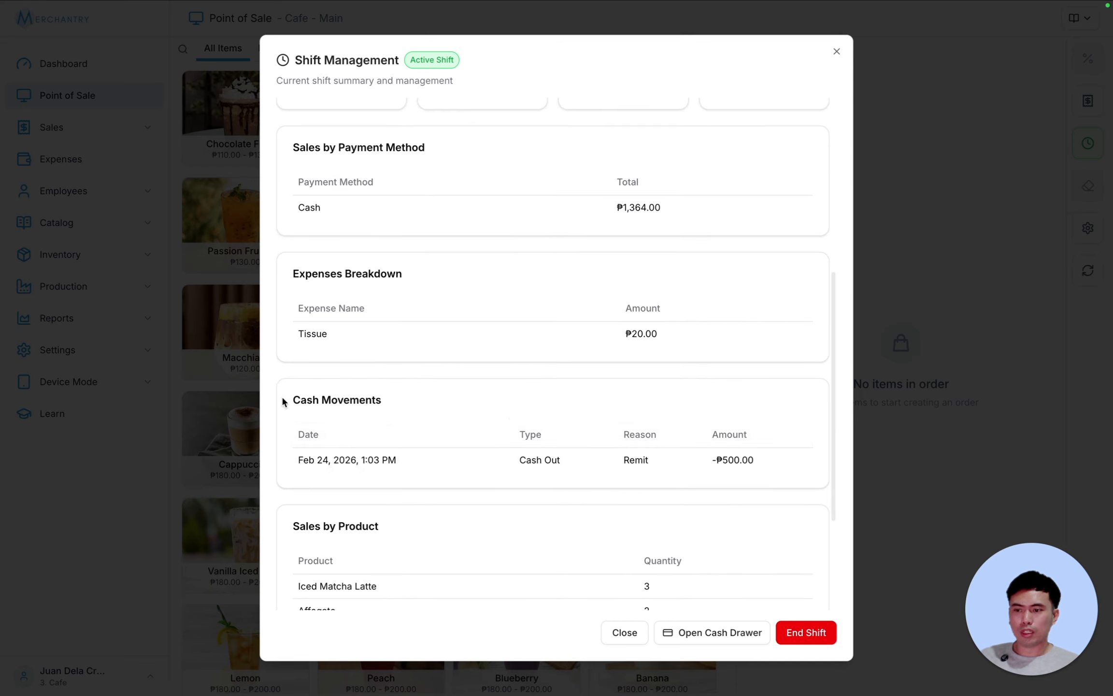
pyautogui.moveTo(284, 400); pyautogui.dragTo(555, 460)
pyautogui.click(492, 460)
pyautogui.moveTo(329, 459); pyautogui.dragTo(432, 444)
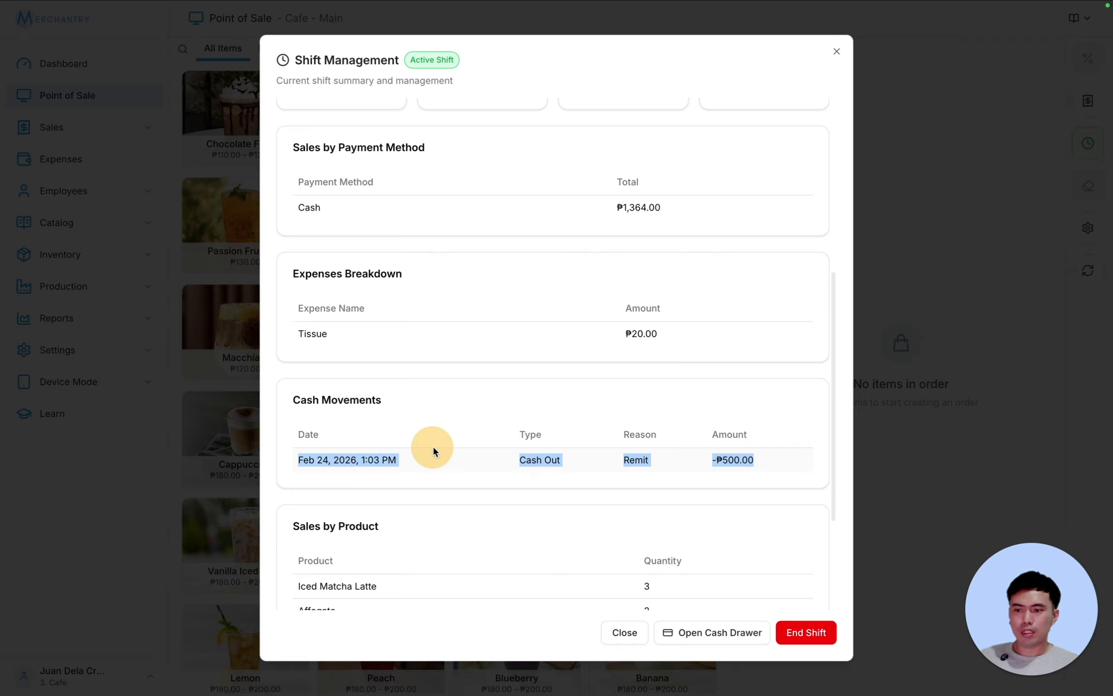
pyautogui.click(432, 444)
pyautogui.scroll(10, 625, 357)
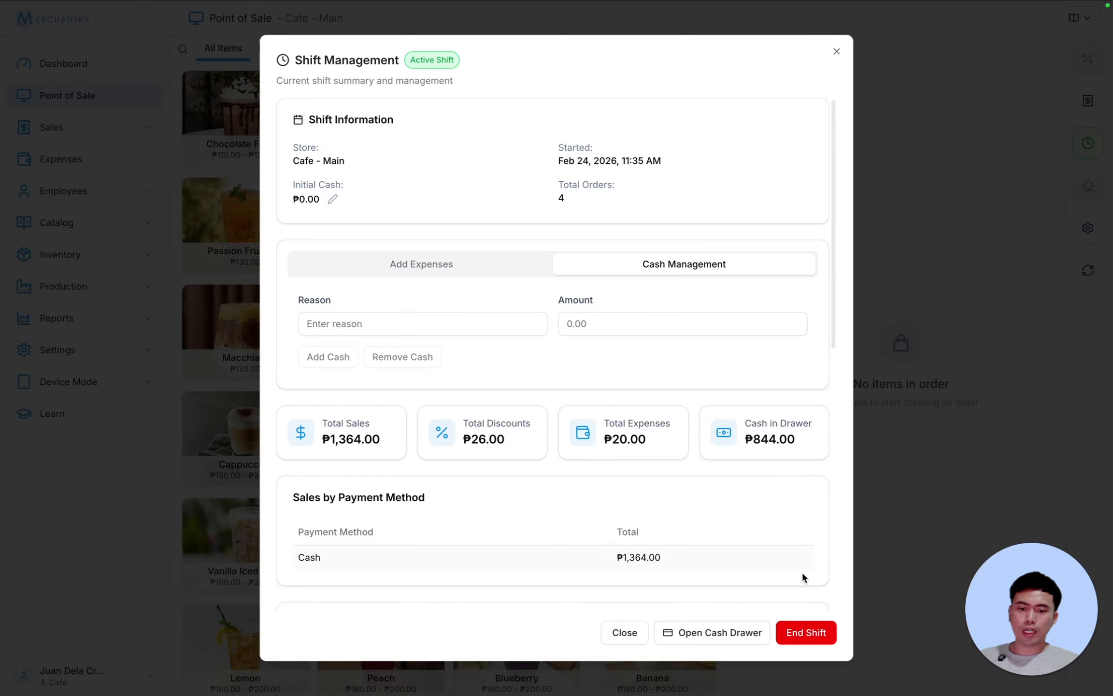
# - End the shift with ₱844 entered as the ending cash amount
pyautogui.click(816, 642)
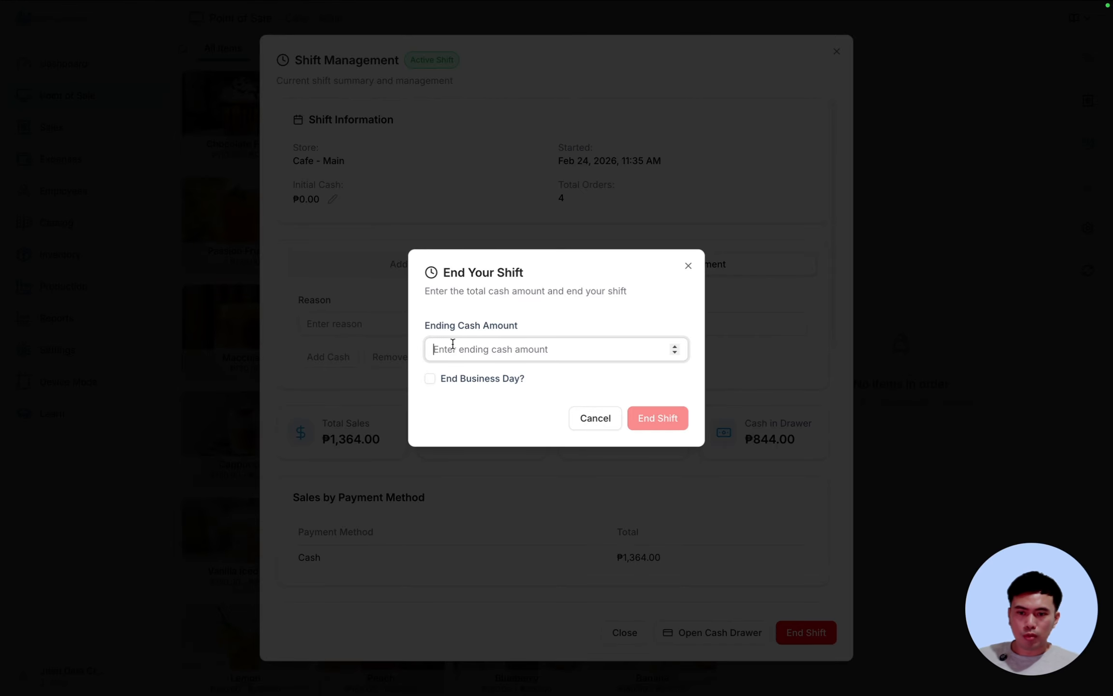
pyautogui.write('844')
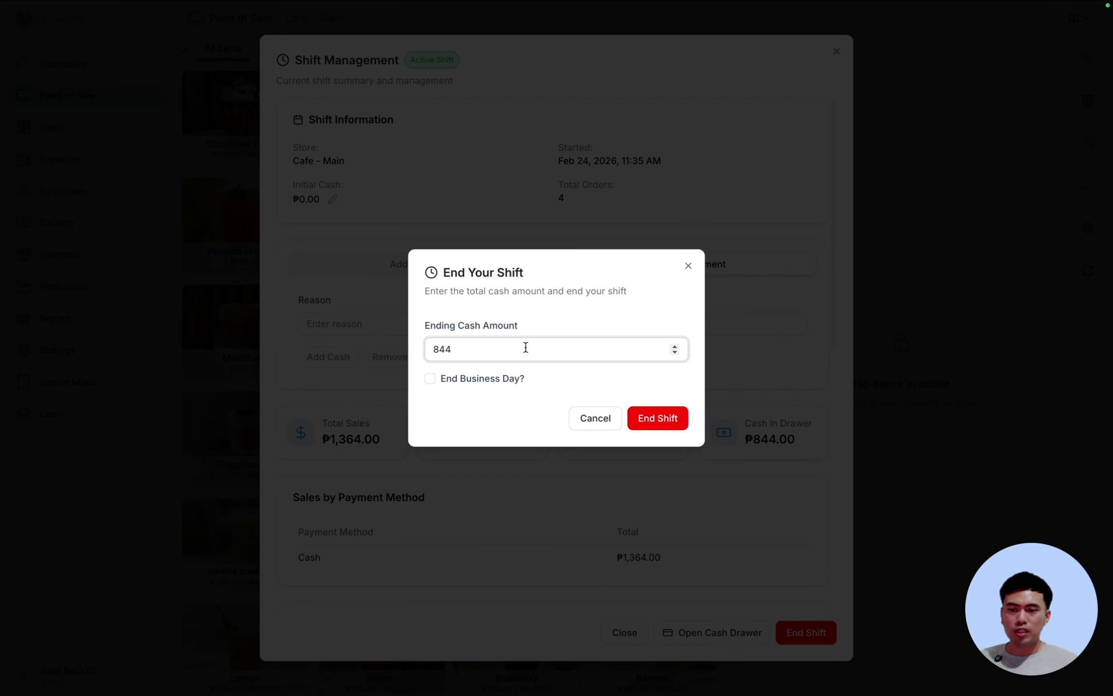
pyautogui.click(504, 380)
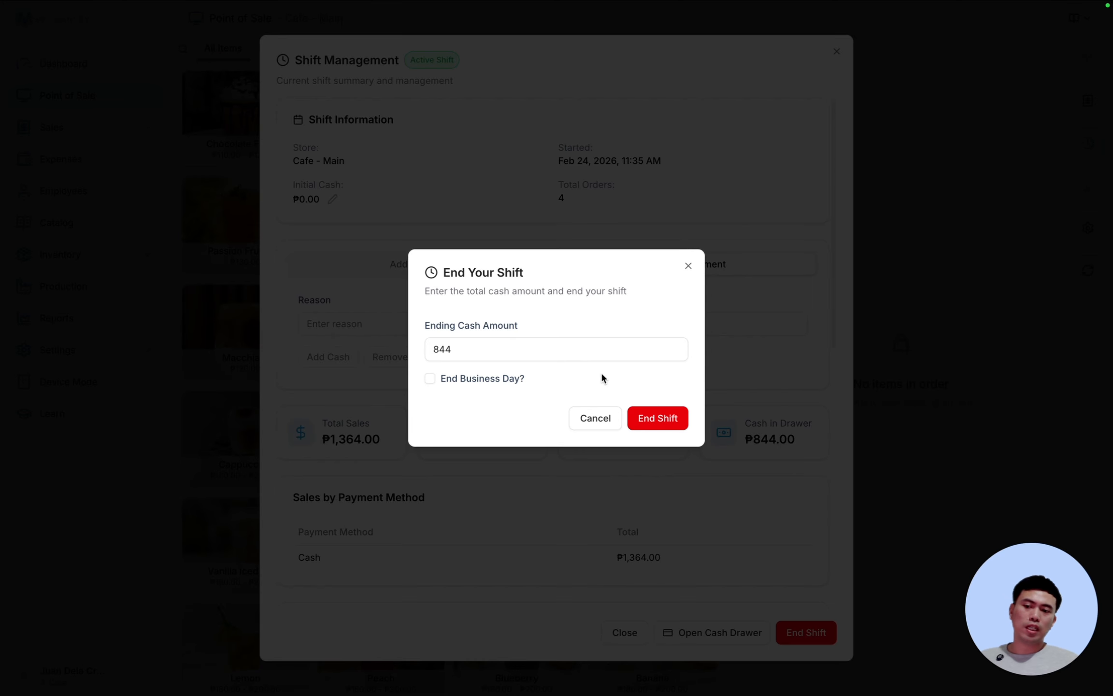
pyautogui.click(649, 414)
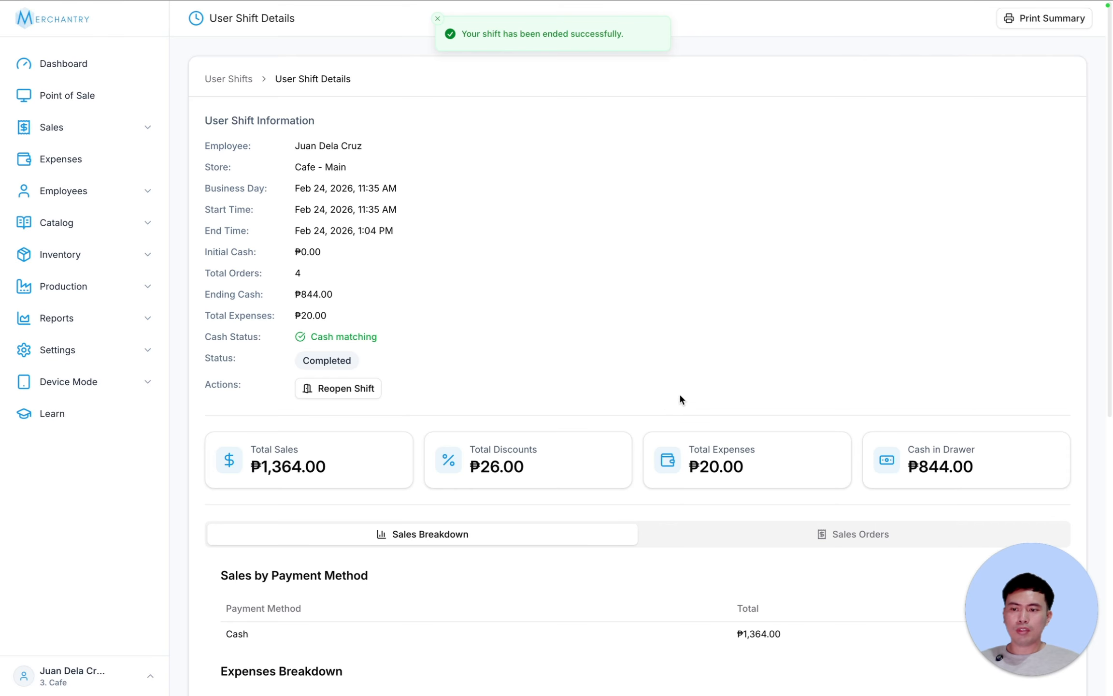
pyautogui.moveTo(300, 337); pyautogui.dragTo(448, 334)
pyautogui.click(448, 334)
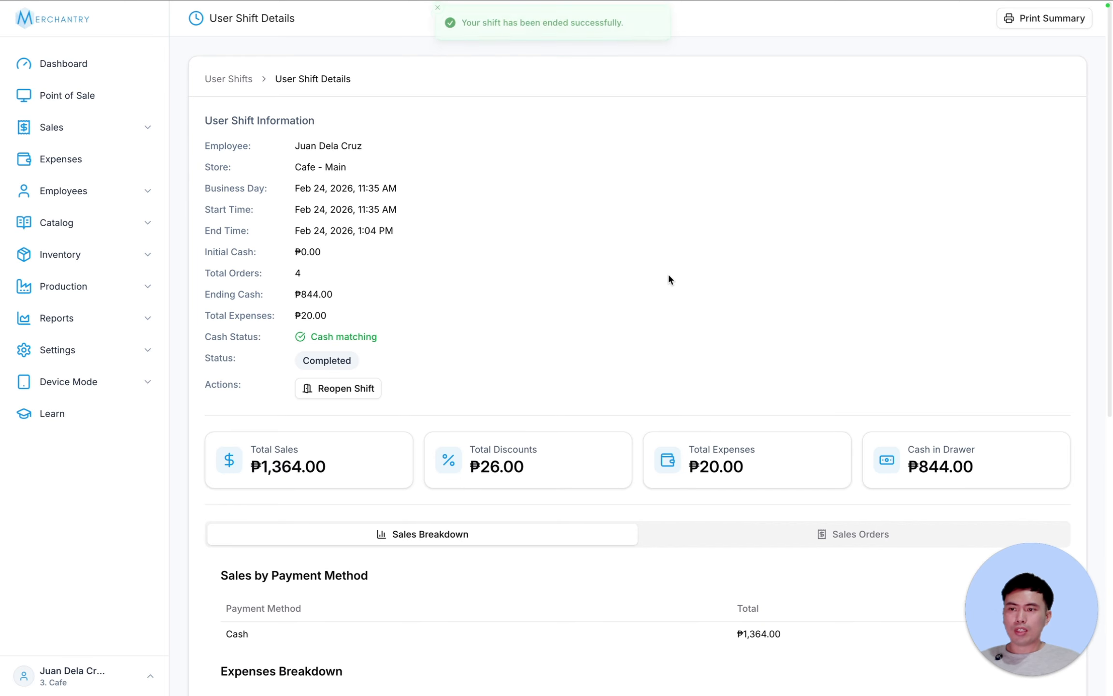
pyautogui.scroll(-6, 741, 281)
pyautogui.scroll(-4, 747, 289)
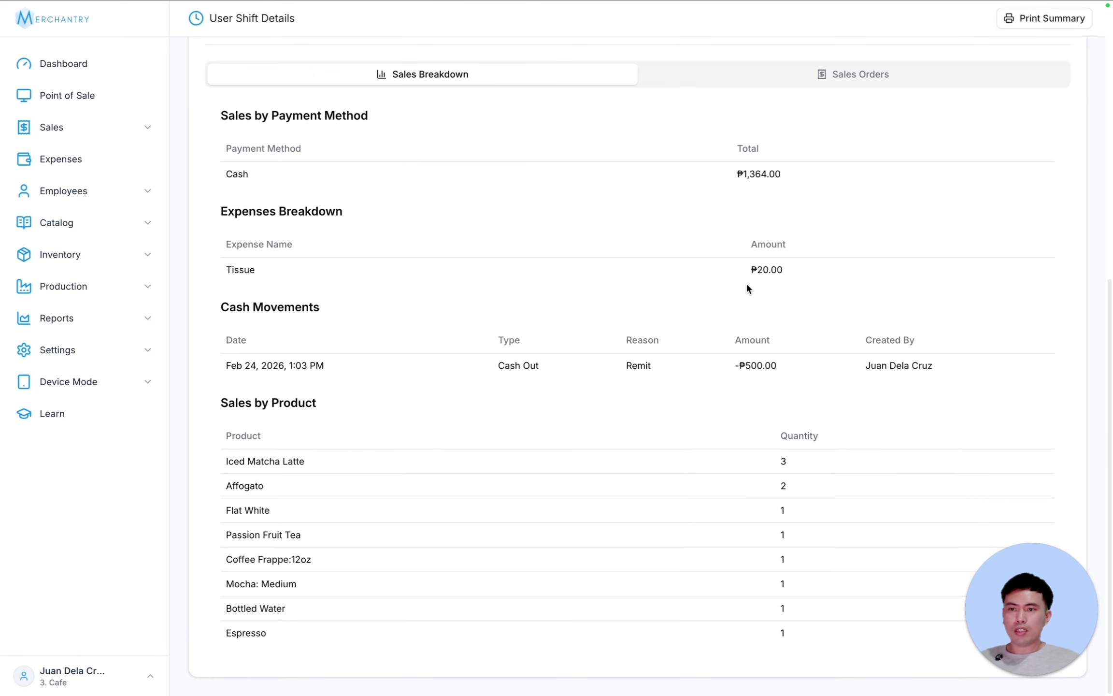
pyautogui.scroll(10, 747, 289)
pyautogui.scroll(-10, 732, 266)
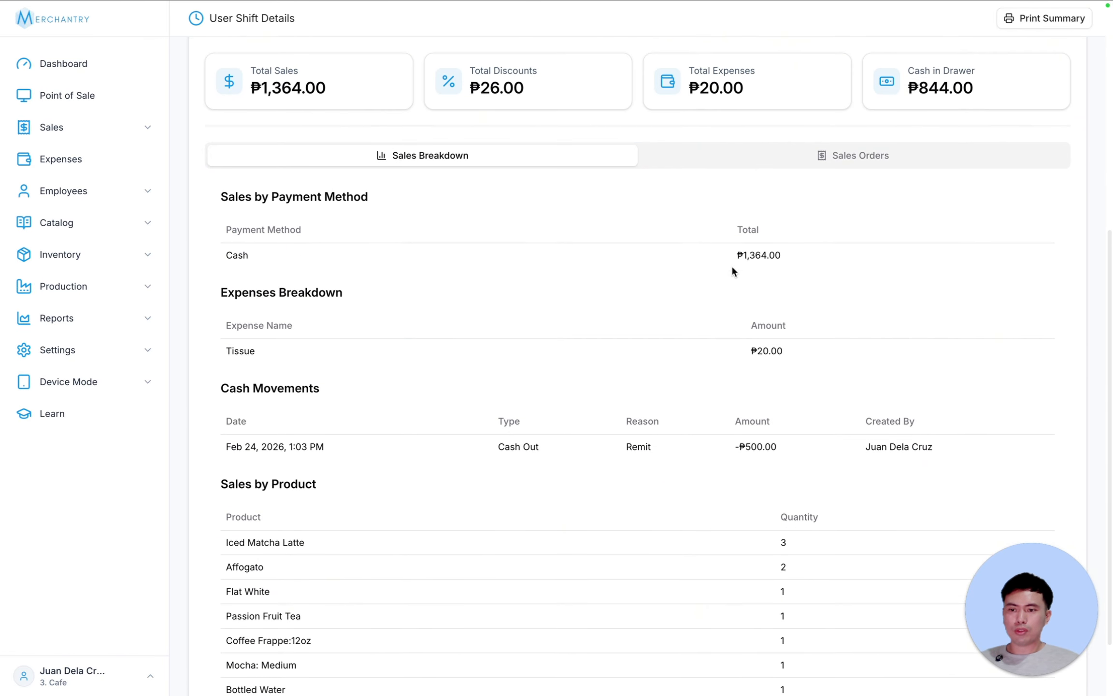
pyautogui.scroll(10, 733, 271)
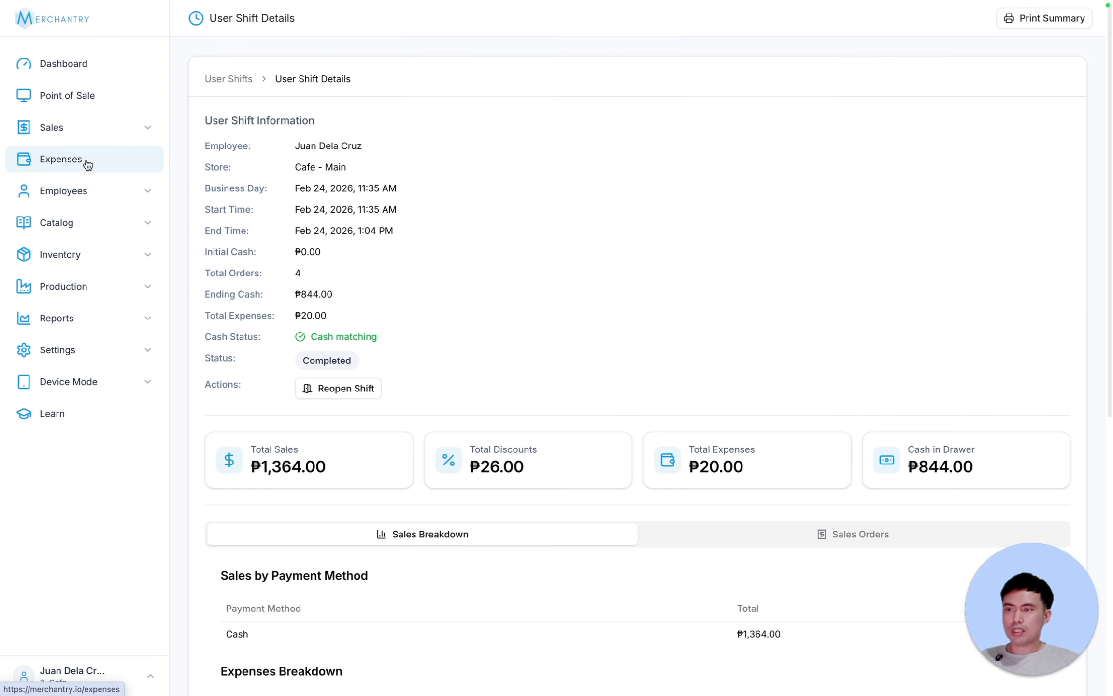
pyautogui.click(90, 130)
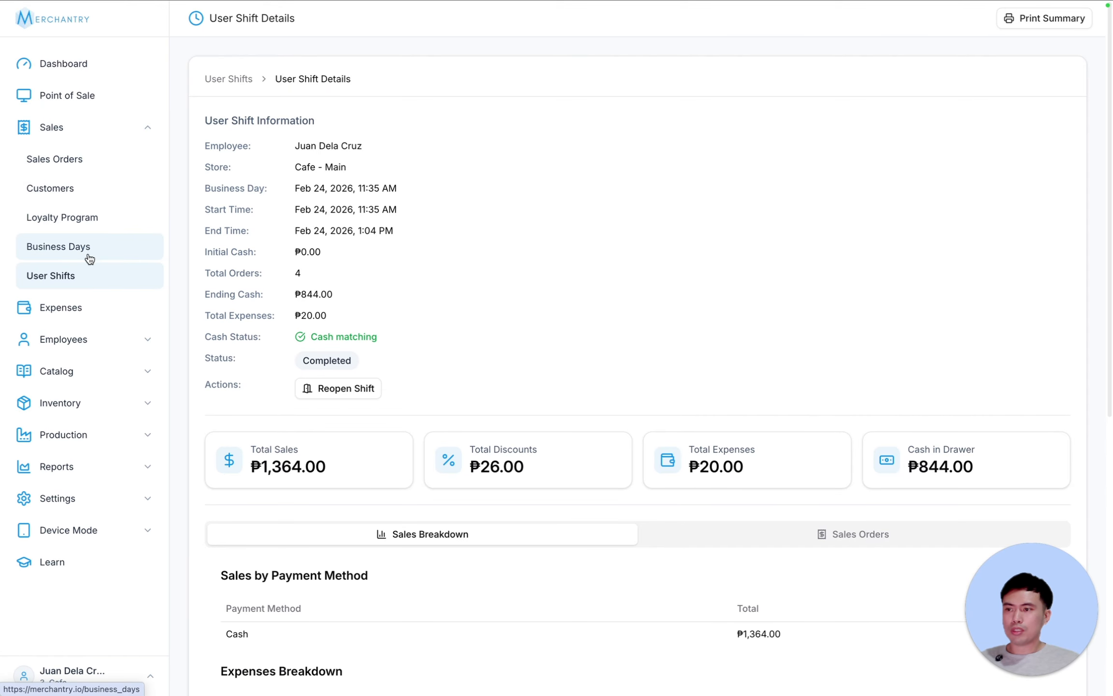
pyautogui.click(118, 247)
pyautogui.click(425, 106)
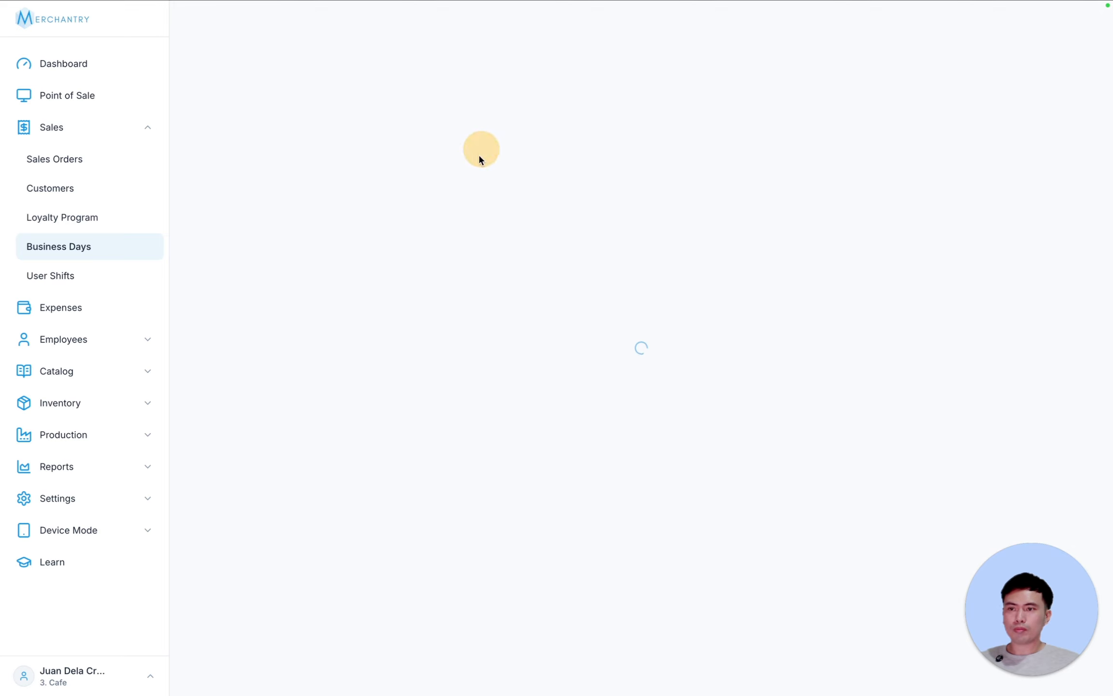
pyautogui.scroll(-3, 773, 341)
pyautogui.scroll(-1, 773, 336)
pyautogui.scroll(5, 772, 336)
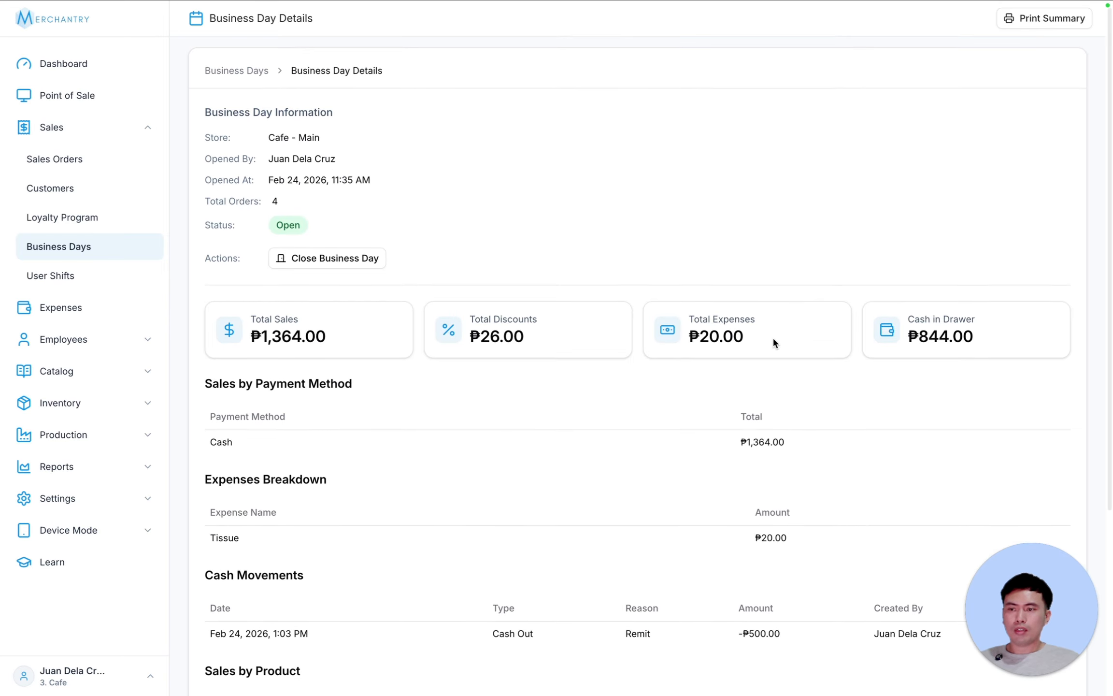
pyautogui.moveTo(265, 168); pyautogui.dragTo(385, 174)
pyautogui.scroll(-3, 368, 184)
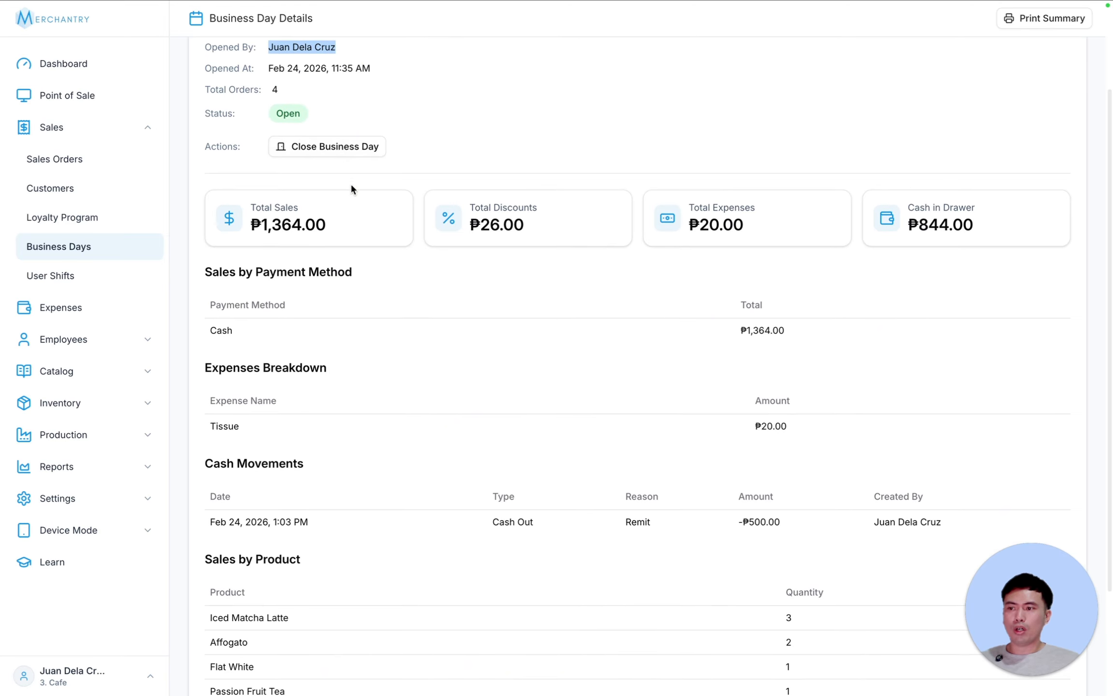
pyautogui.click(69, 274)
pyautogui.click(73, 243)
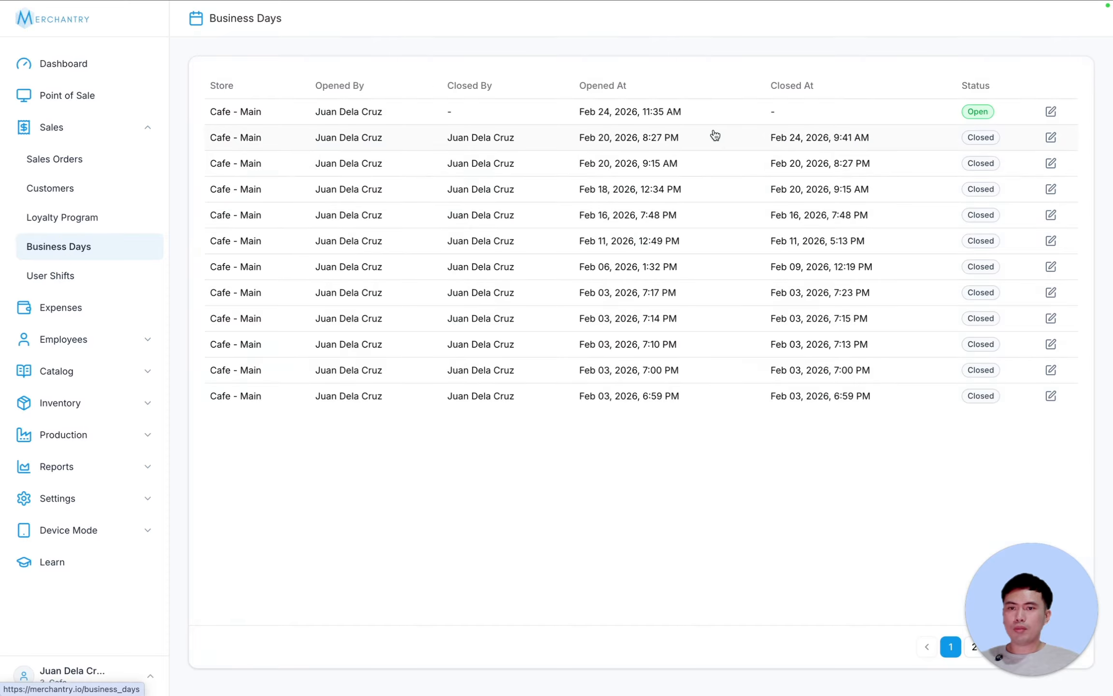
pyautogui.click(102, 279)
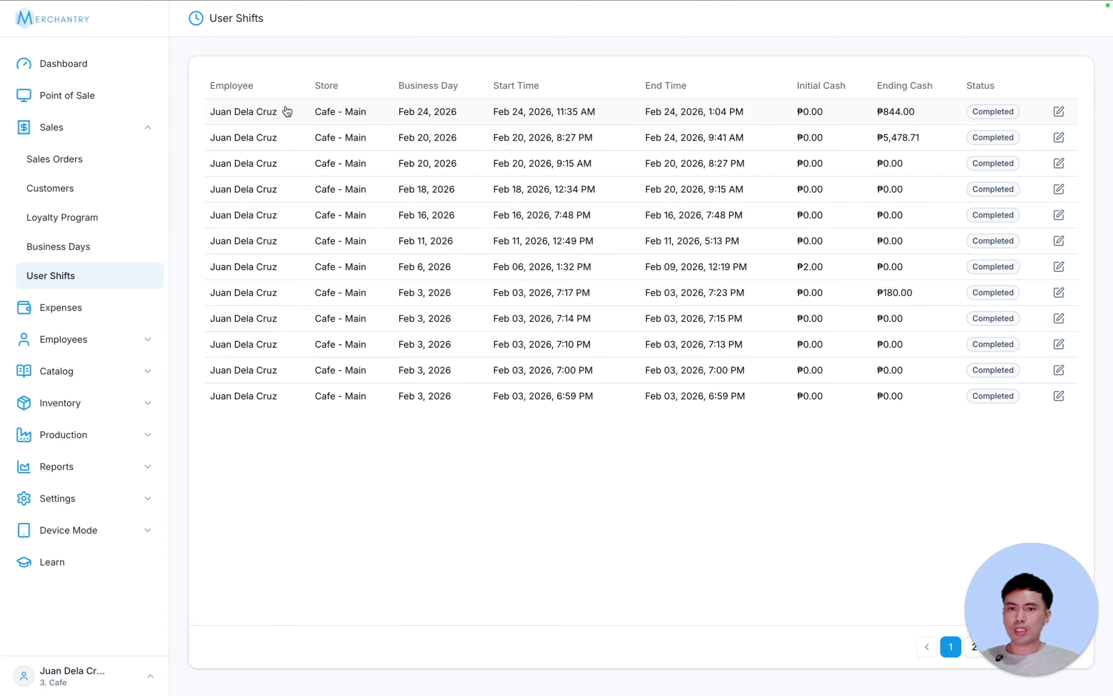
pyautogui.click(287, 111)
pyautogui.scroll(-10, 803, 293)
pyautogui.scroll(10, 580, 338)
pyautogui.click(143, 138)
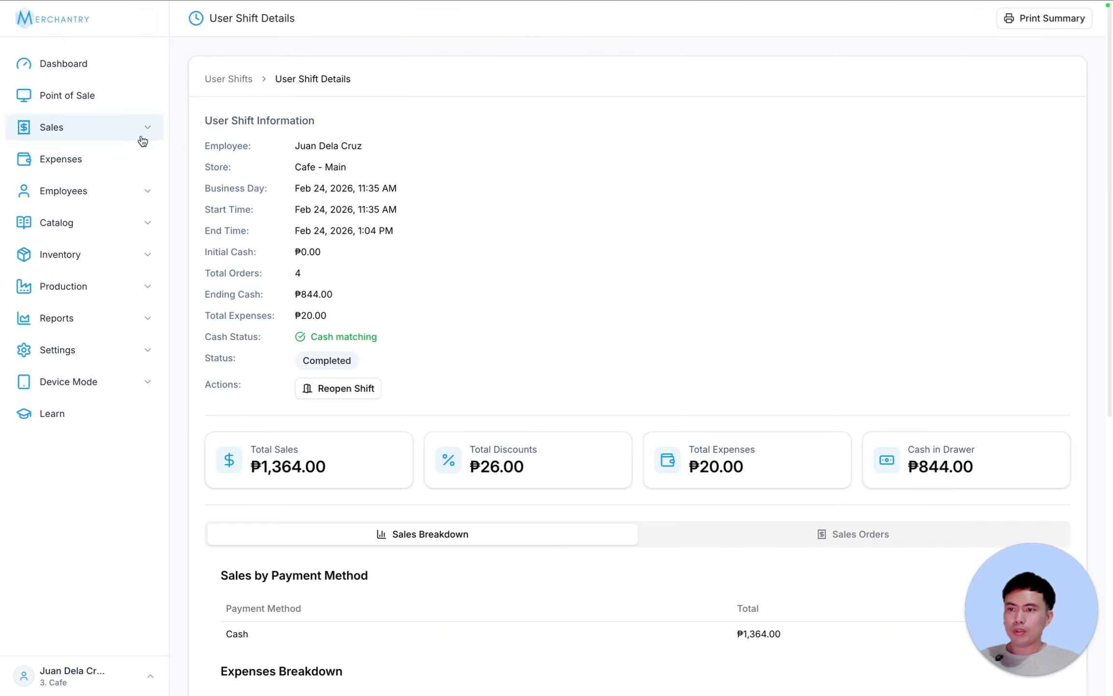
# - Create expense PLDT in category Bill for ₱1,699 with the note 'pldt fiber'
pyautogui.click(80, 159)
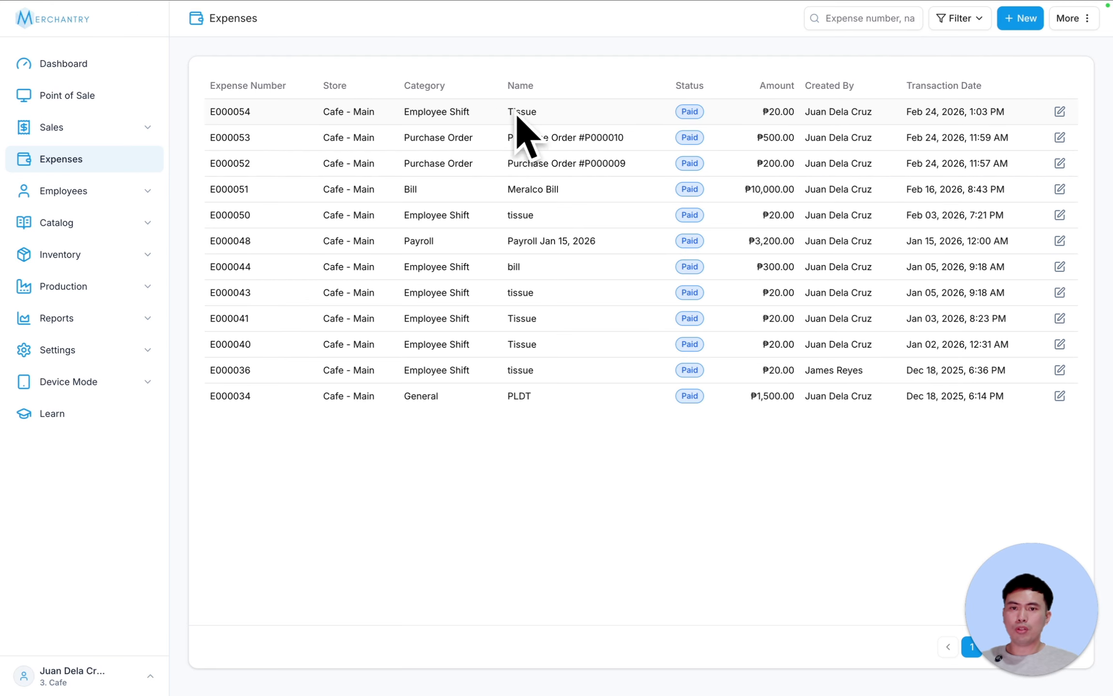
pyautogui.click(1024, 24)
pyautogui.write('PLDT')
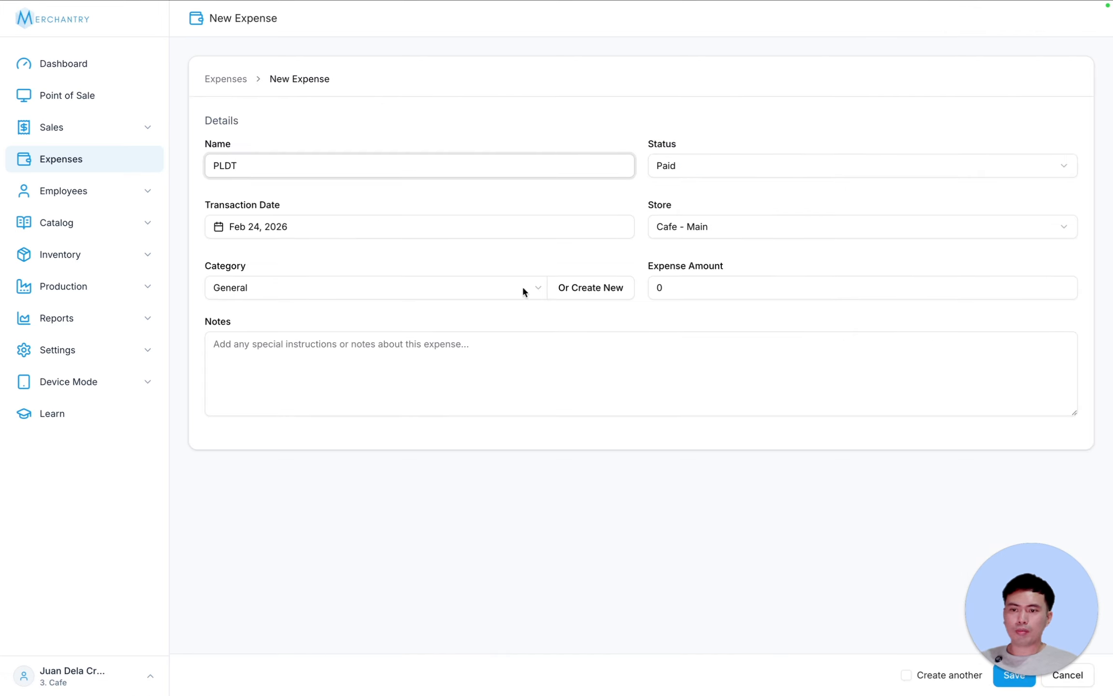
pyautogui.click(595, 288)
pyautogui.click(503, 390)
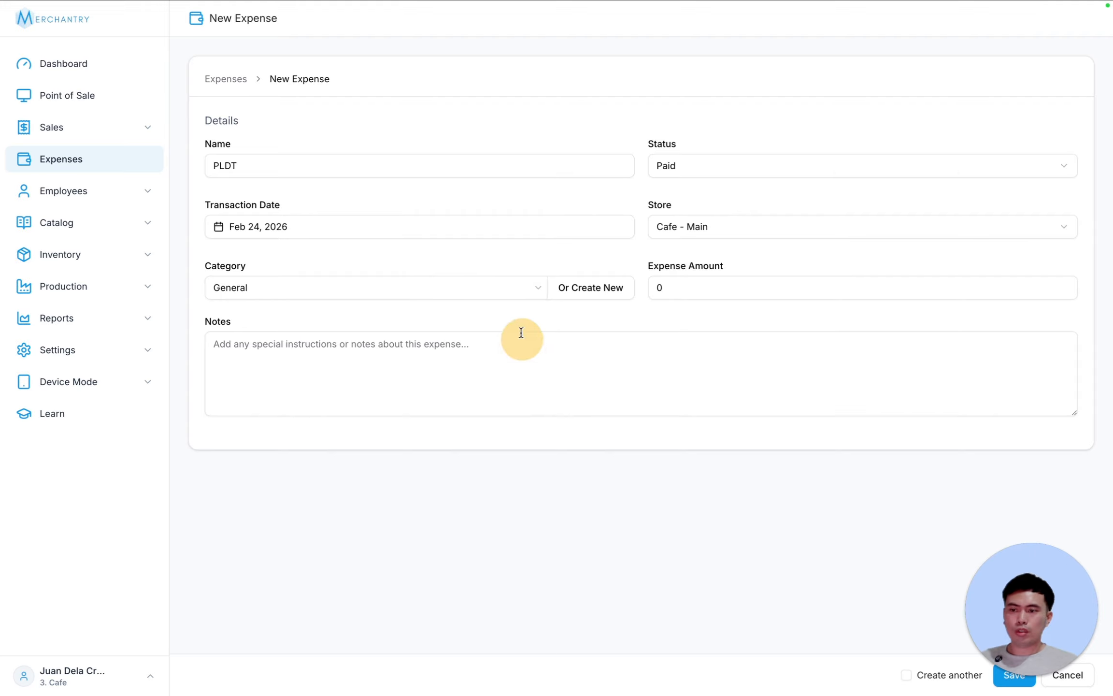
pyautogui.click(419, 276)
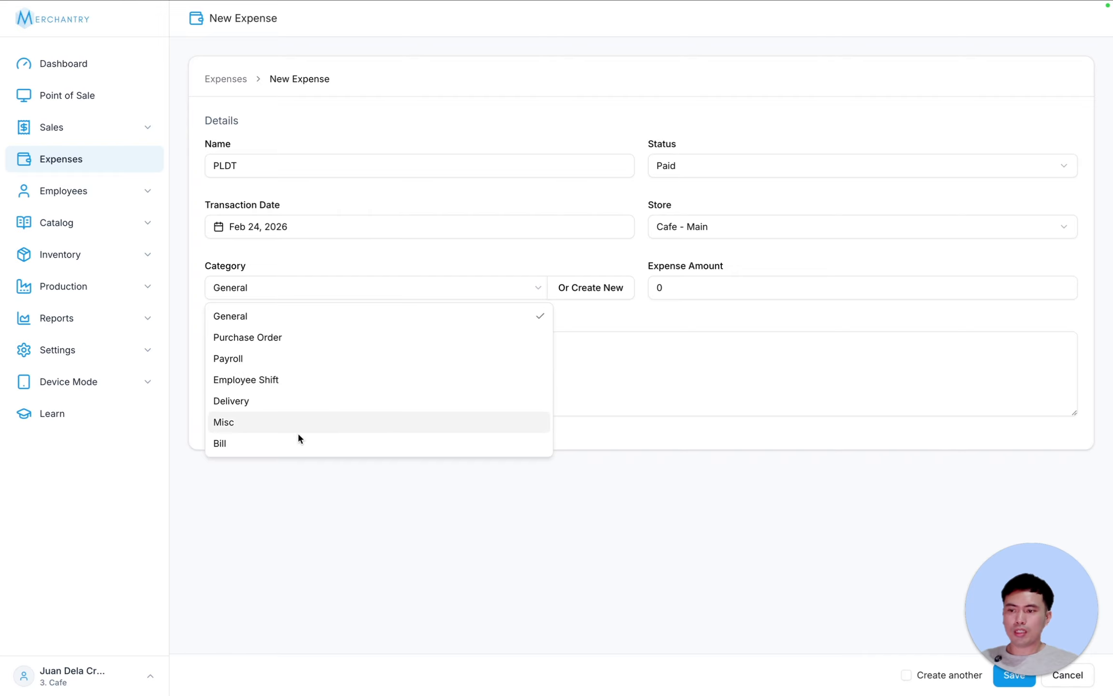
pyautogui.click(370, 447)
pyautogui.click(652, 285)
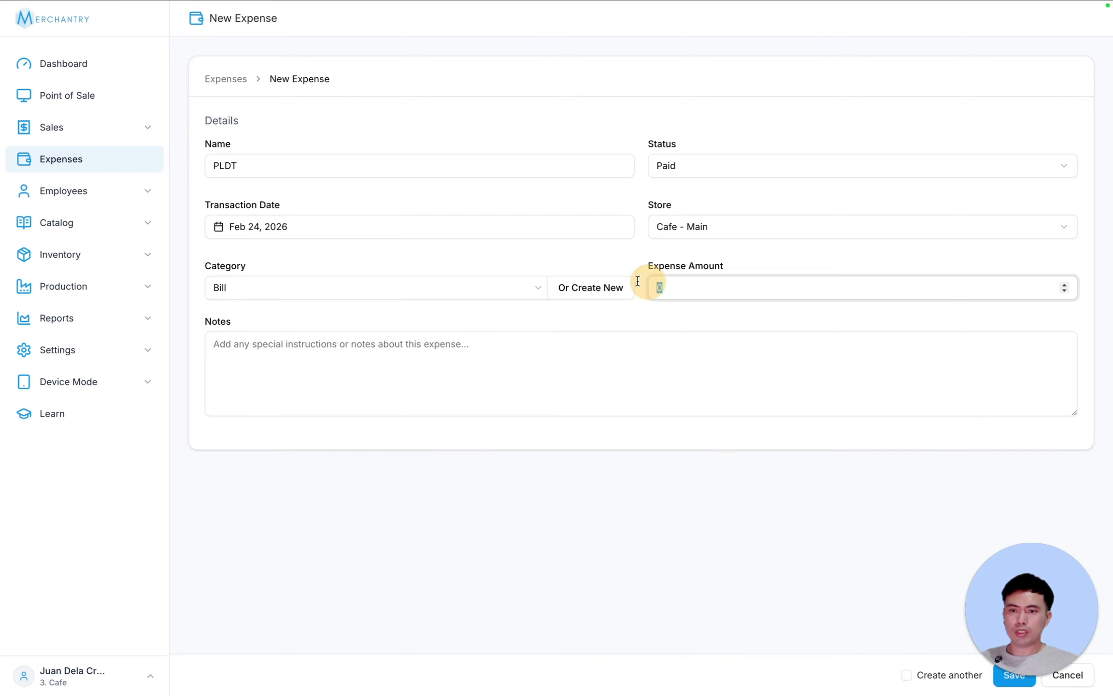
pyautogui.write('1699')
pyautogui.click(454, 339)
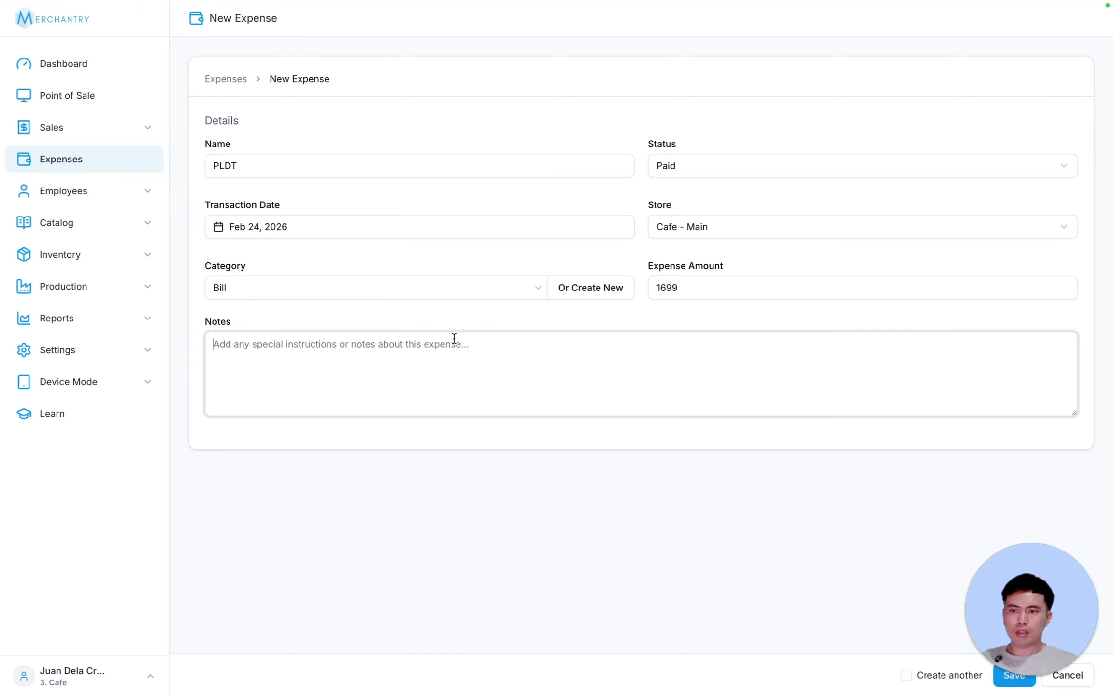
pyautogui.write('pldt fiber')
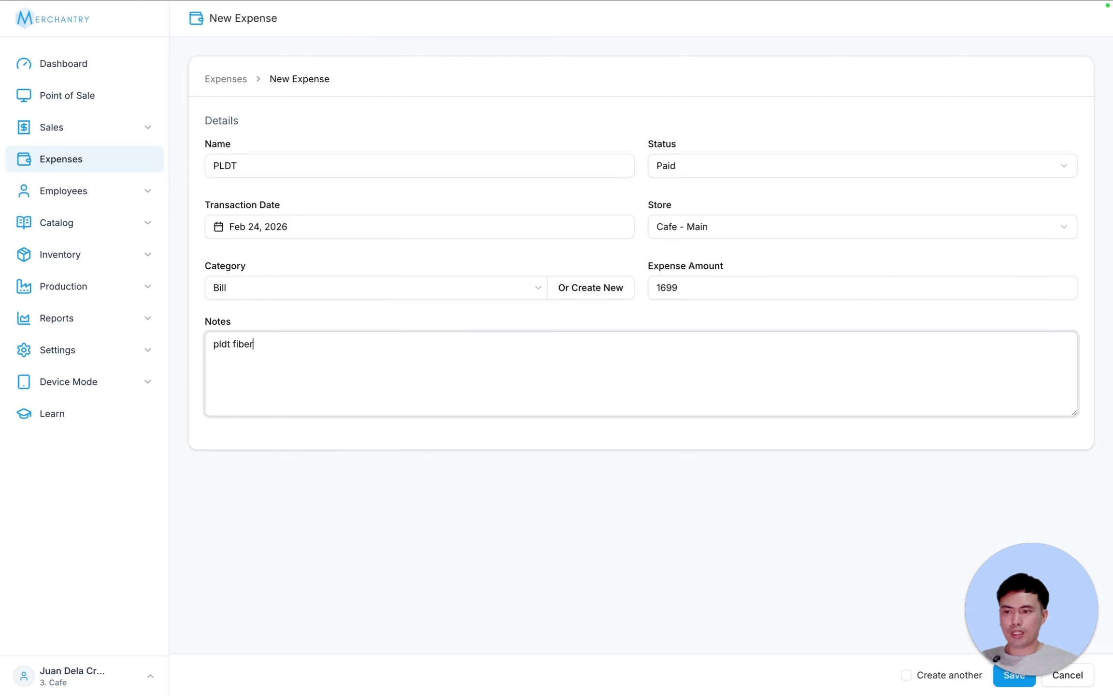
pyautogui.click(1016, 676)
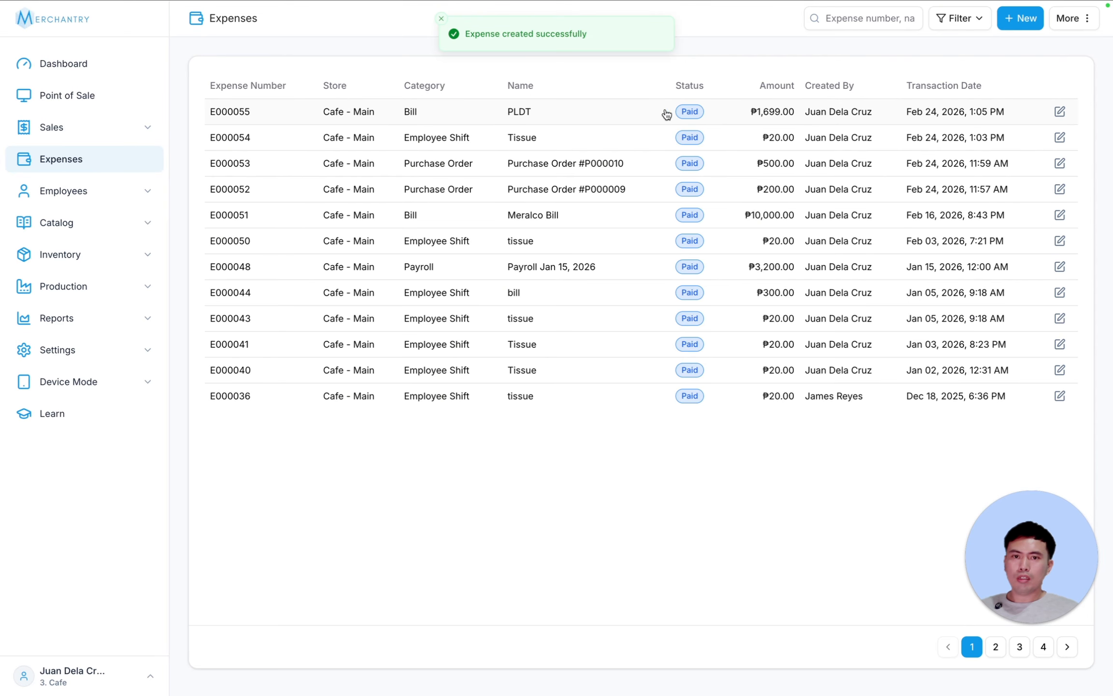
# - Open the Financial Summary report from the Reports section
pyautogui.click(65, 68)
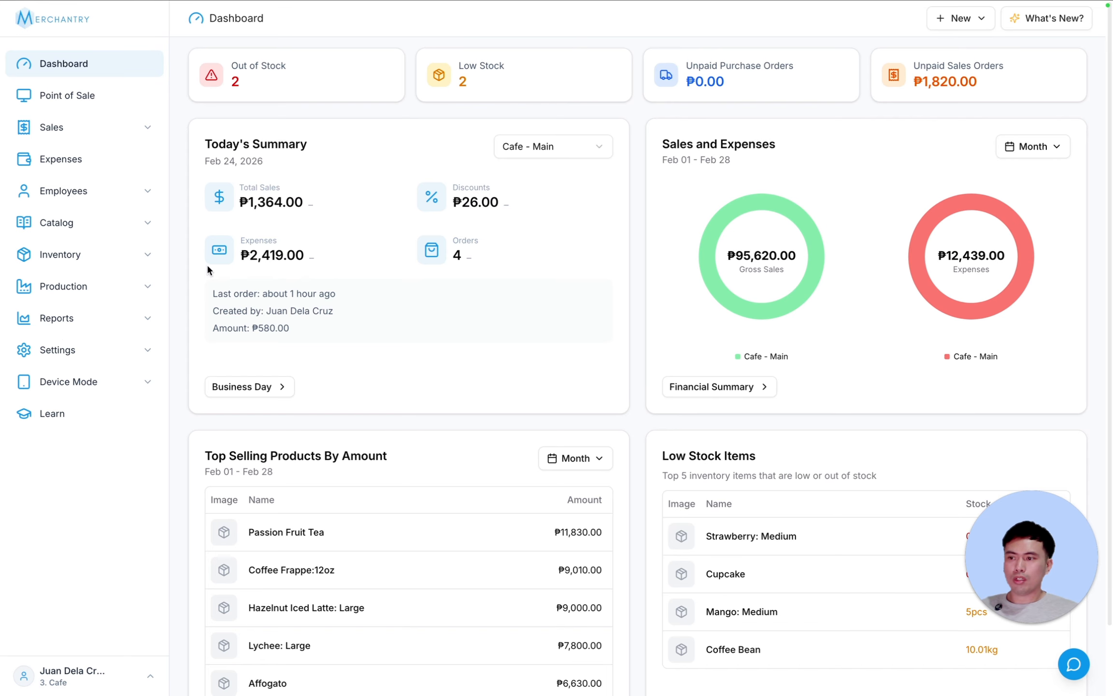
pyautogui.click(65, 331)
pyautogui.click(72, 349)
pyautogui.scroll(-15, 690, 431)
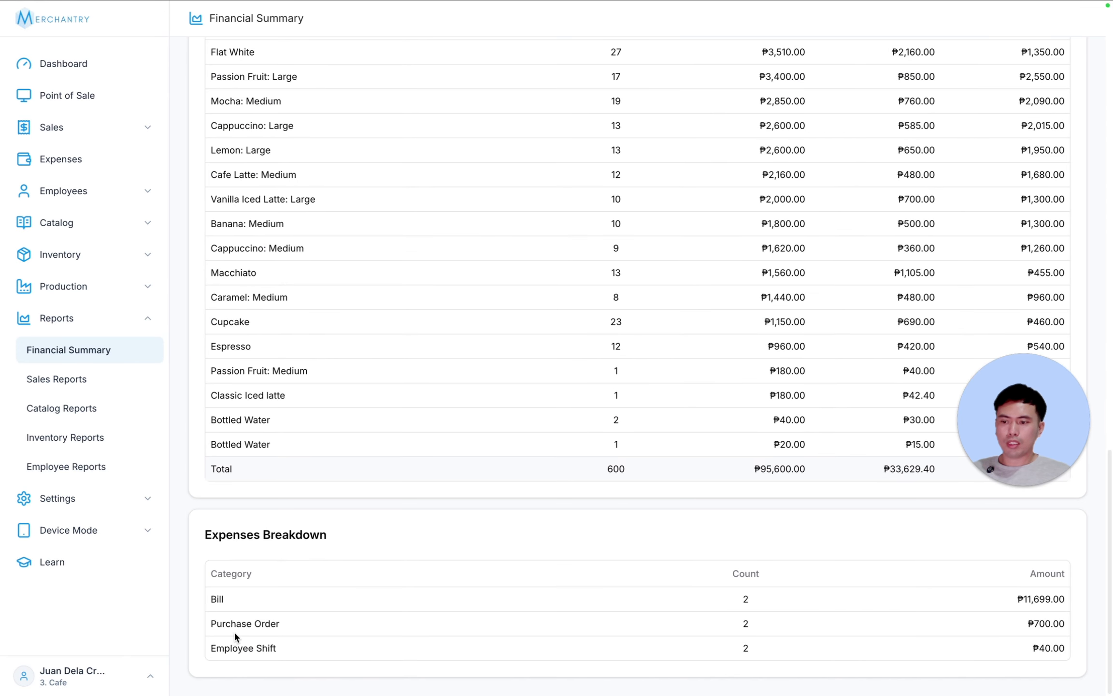
pyautogui.scroll(15, 828, 537)
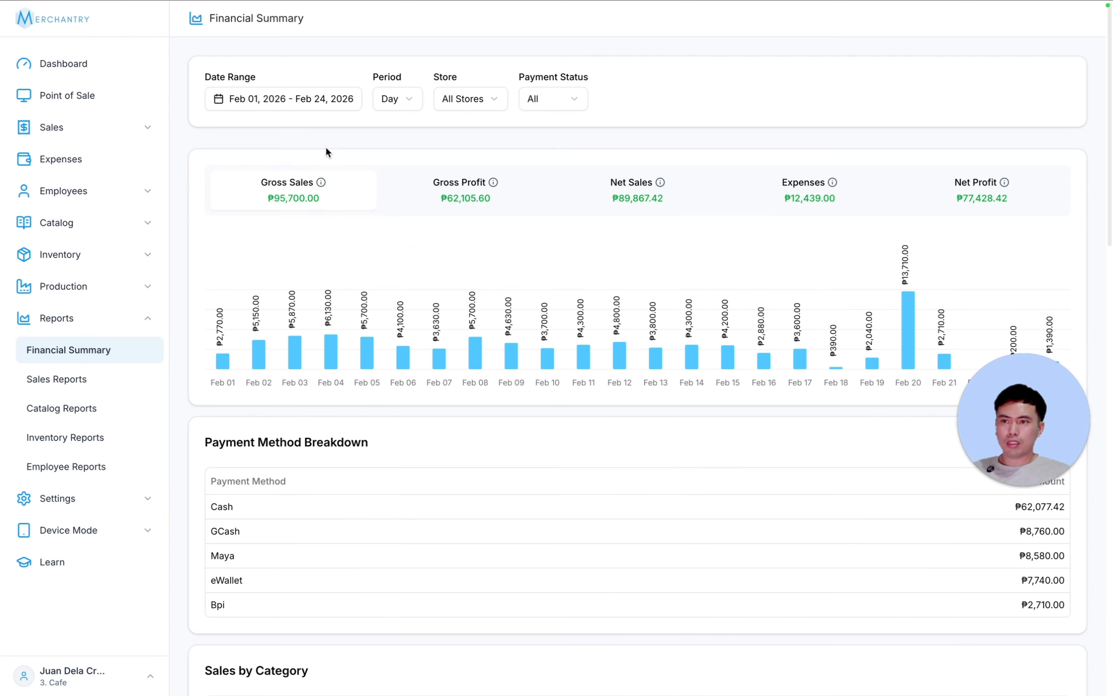
# - Set the date range preset to Today and review the Gross Sales and Expenses breakdowns
pyautogui.click(259, 104)
pyautogui.click(235, 101)
pyautogui.click(231, 142)
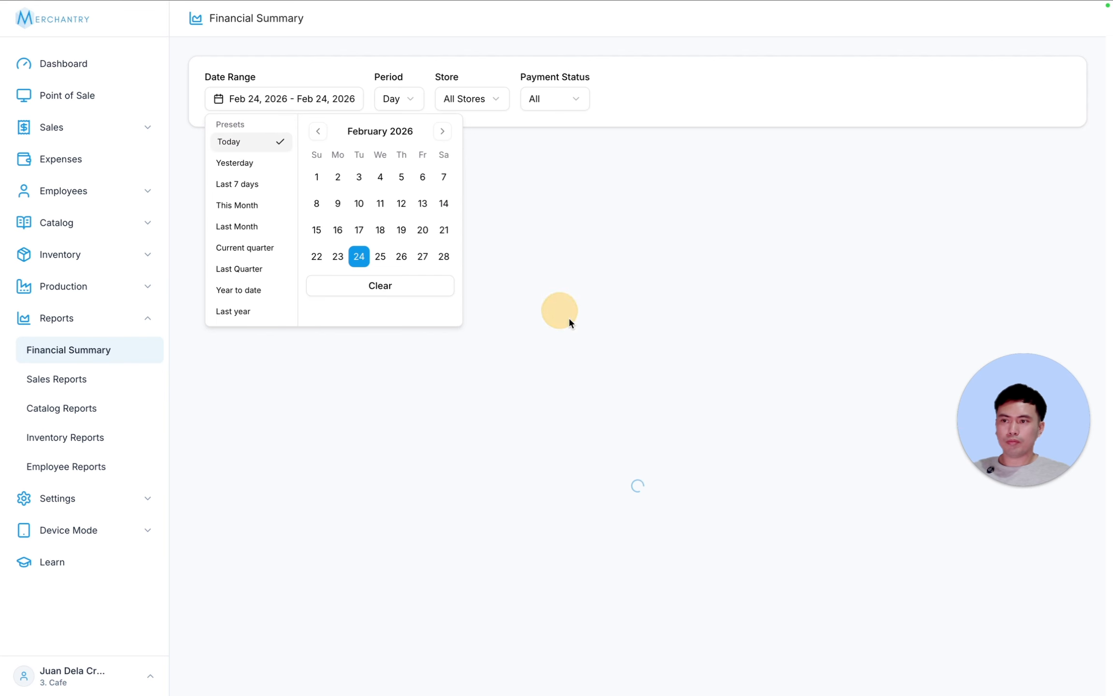
pyautogui.click(703, 161)
pyautogui.scroll(-10, 676, 363)
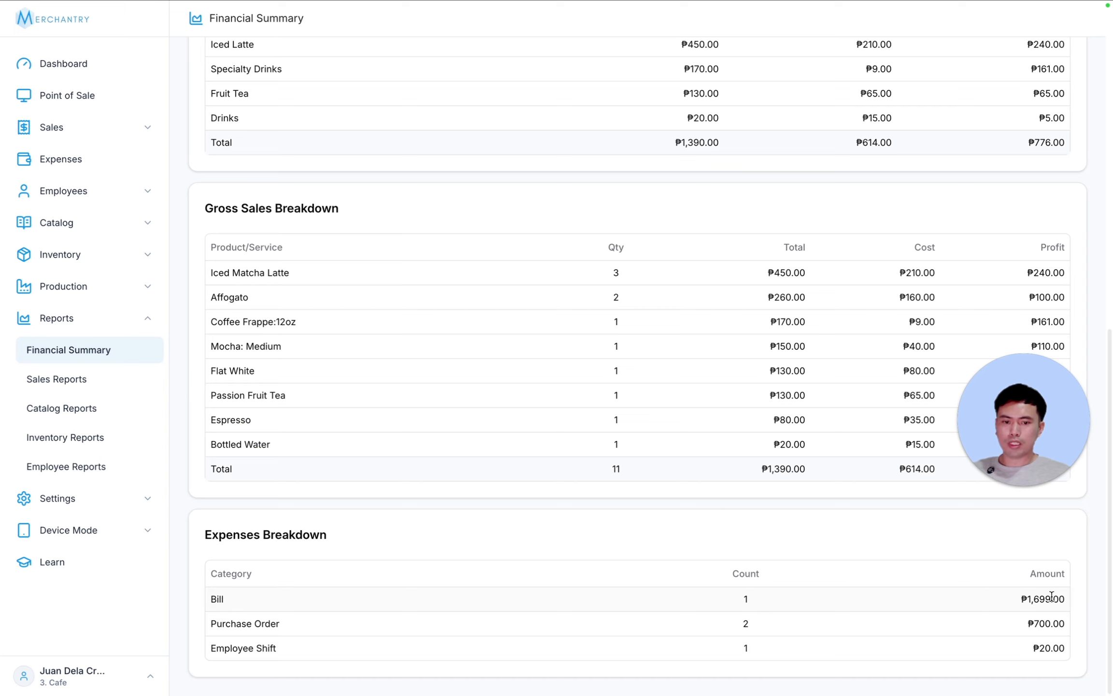
pyautogui.click(131, 322)
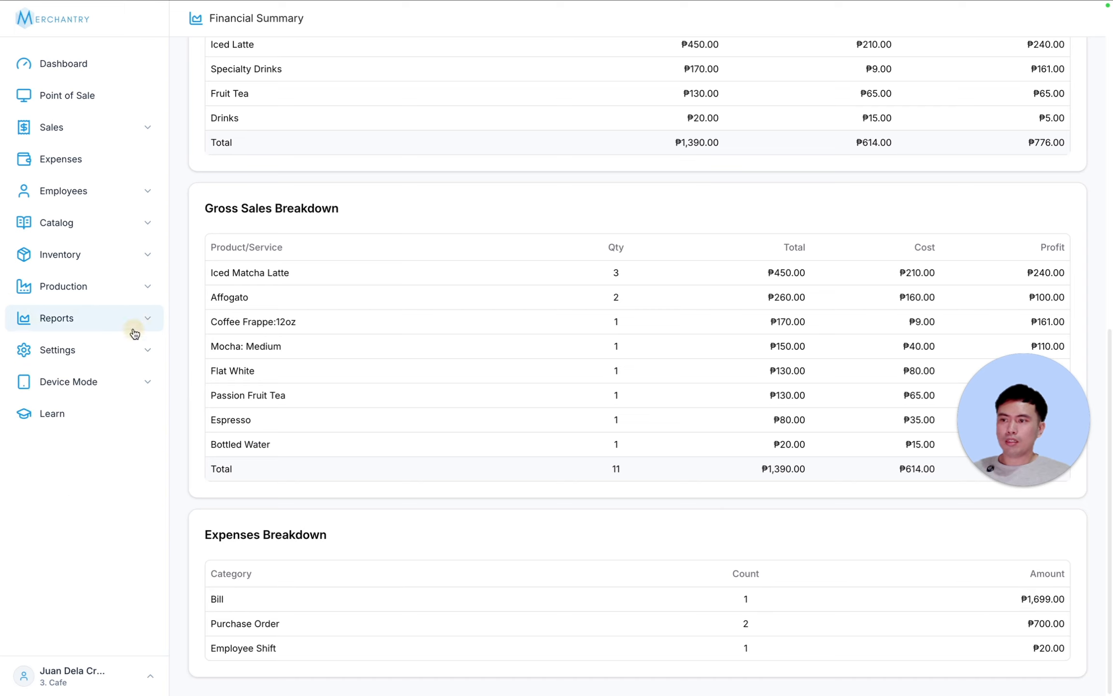
pyautogui.click(92, 193)
# - Open the Expenses list and look over its More actions menu
pyautogui.click(87, 157)
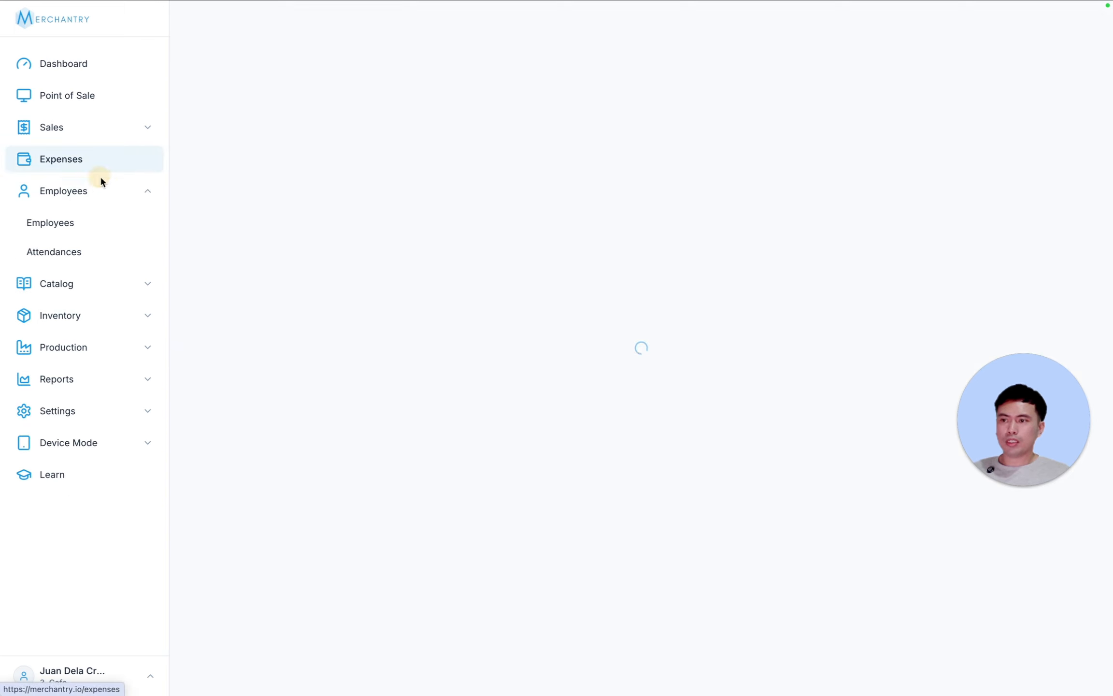
pyautogui.click(1073, 19)
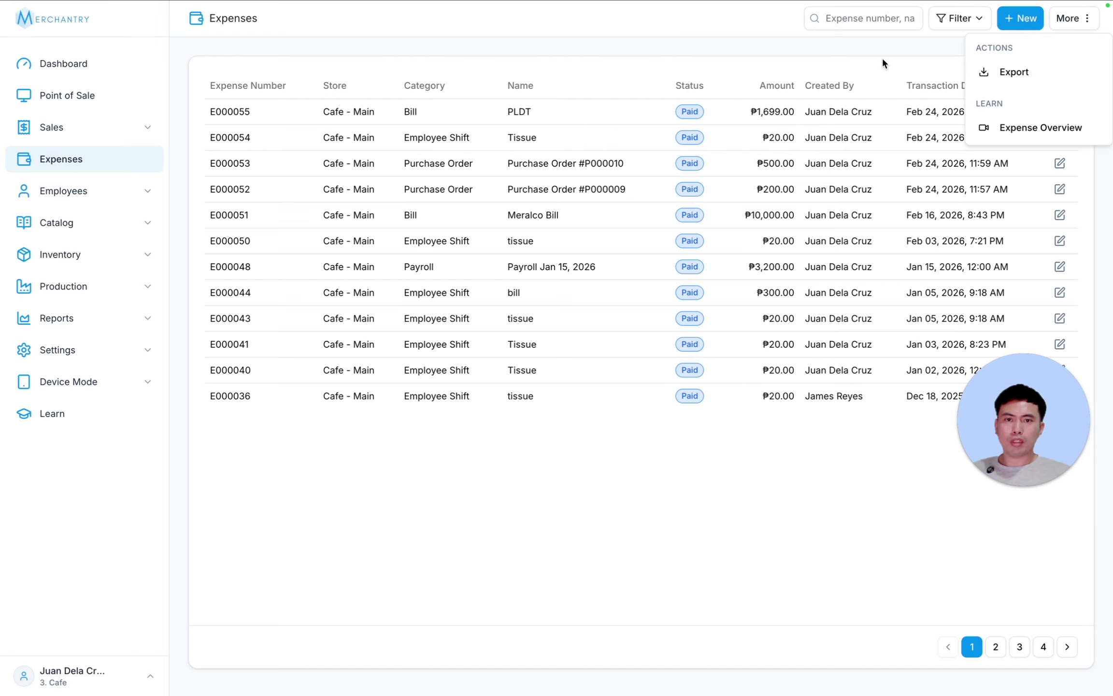
pyautogui.click(979, 49)
# - Inspect the expense filter's Store, Category, User and Date options, then close it without applying
pyautogui.click(978, 28)
pyautogui.click(582, 273)
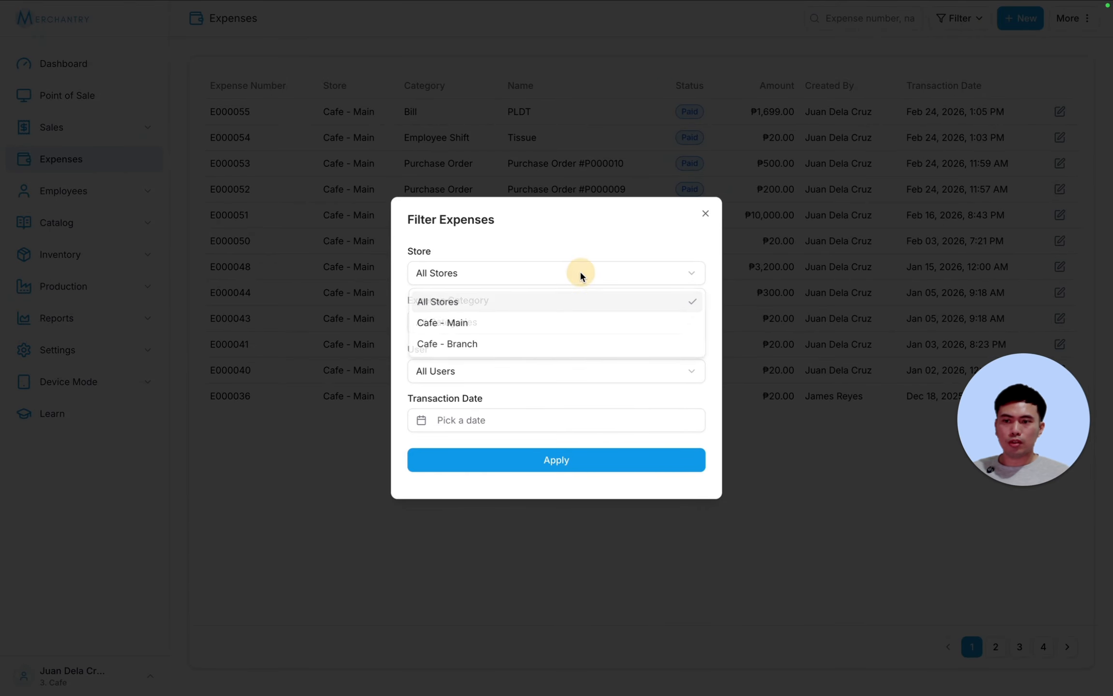
pyautogui.click(585, 272)
pyautogui.click(517, 323)
pyautogui.click(525, 328)
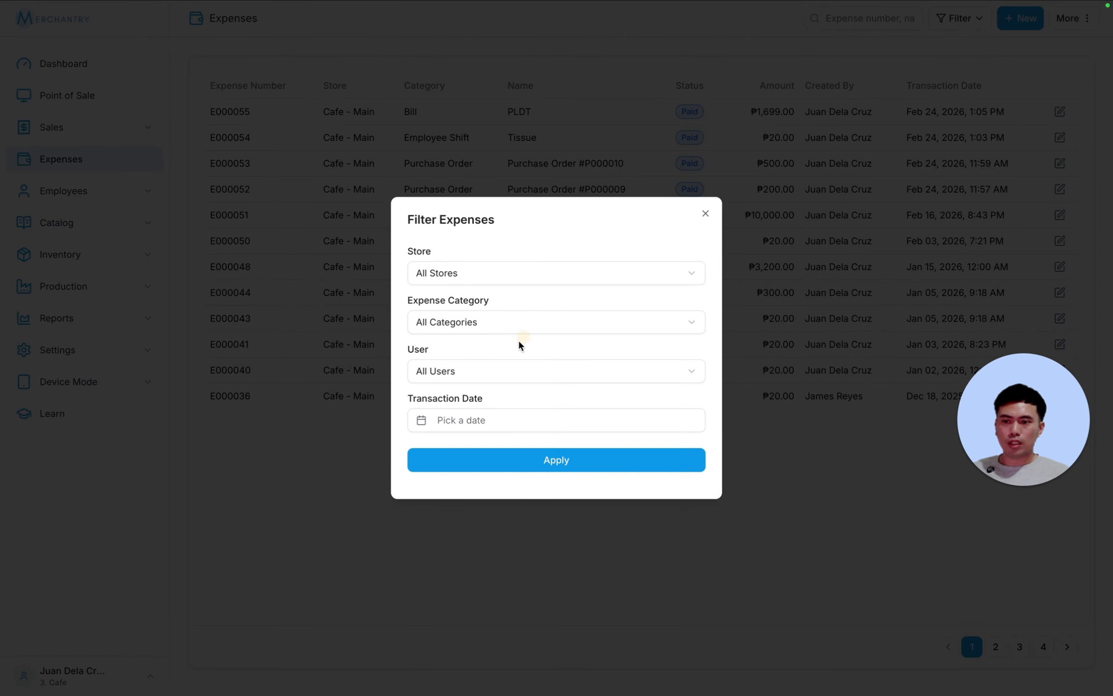
pyautogui.click(499, 370)
pyautogui.click(577, 379)
pyautogui.click(521, 420)
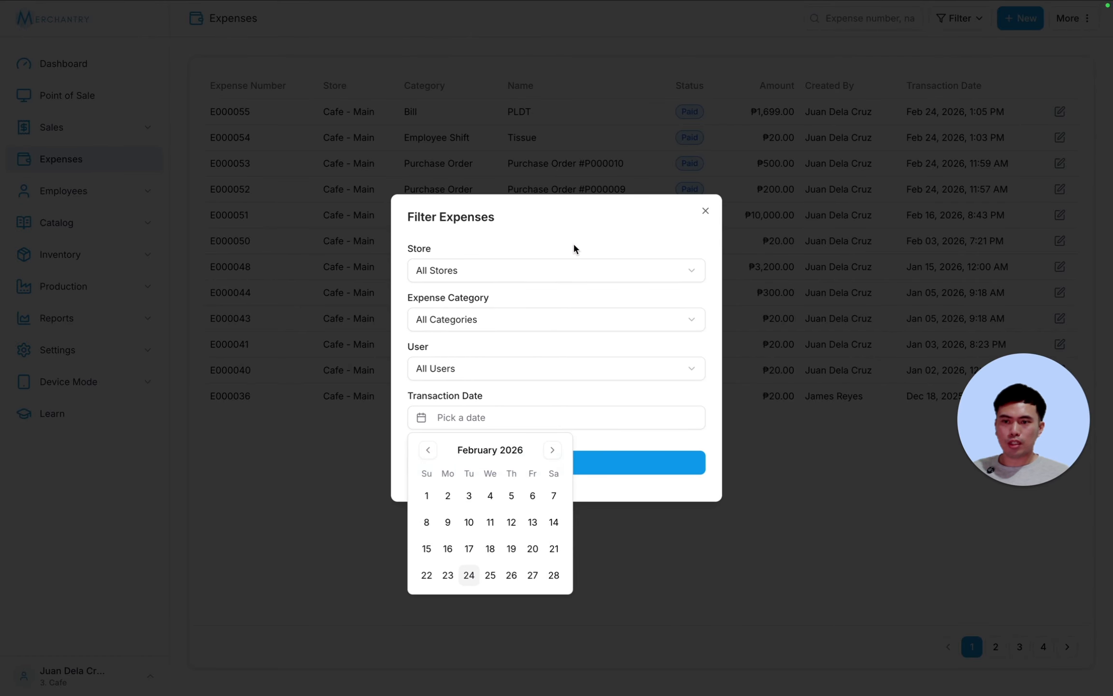
pyautogui.click(578, 247)
pyautogui.click(705, 214)
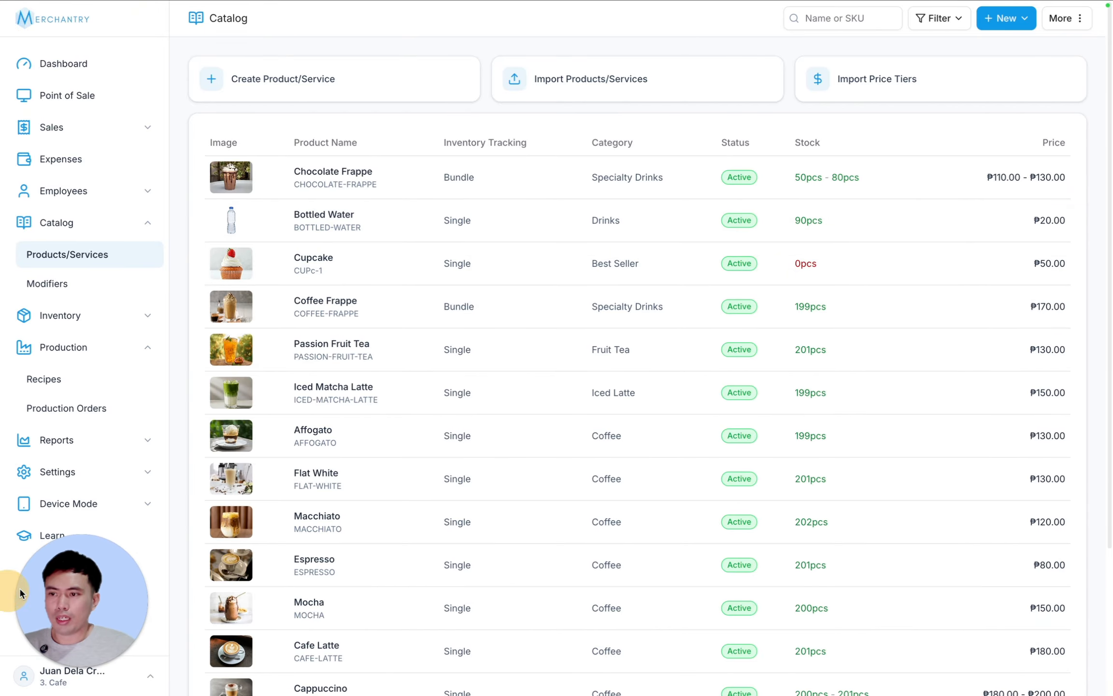
# - Review the Cupcake product's ₱50 price, ₱30 cost, 0pcs stock and image, then go to Recipes
pyautogui.click(329, 262)
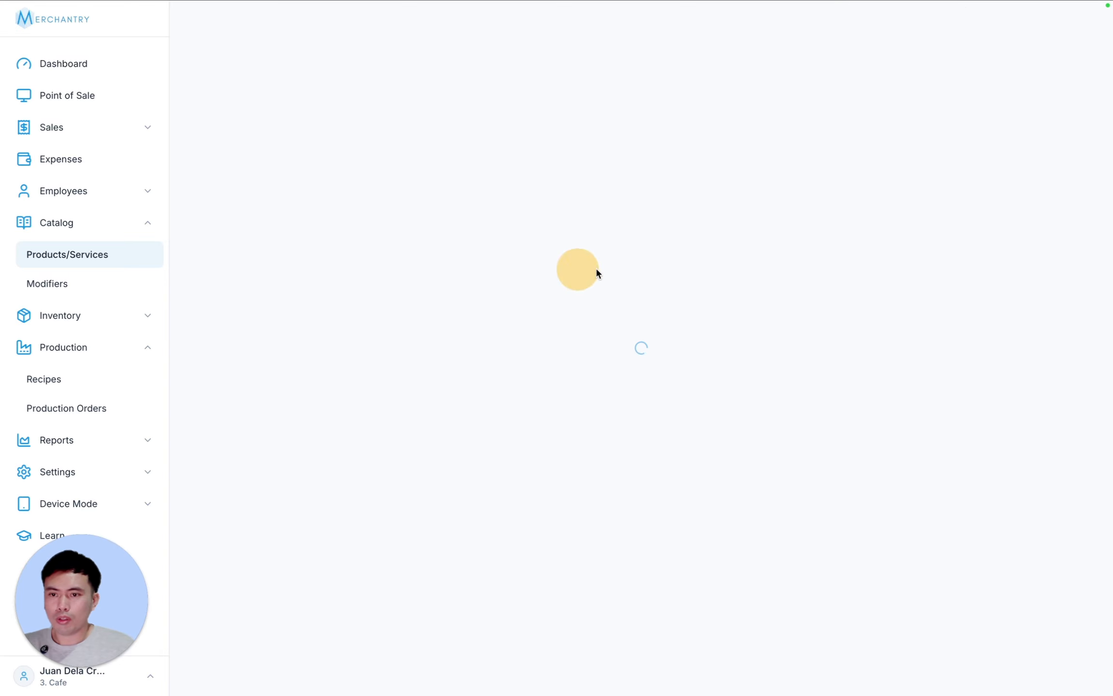
pyautogui.scroll(-5, 988, 273)
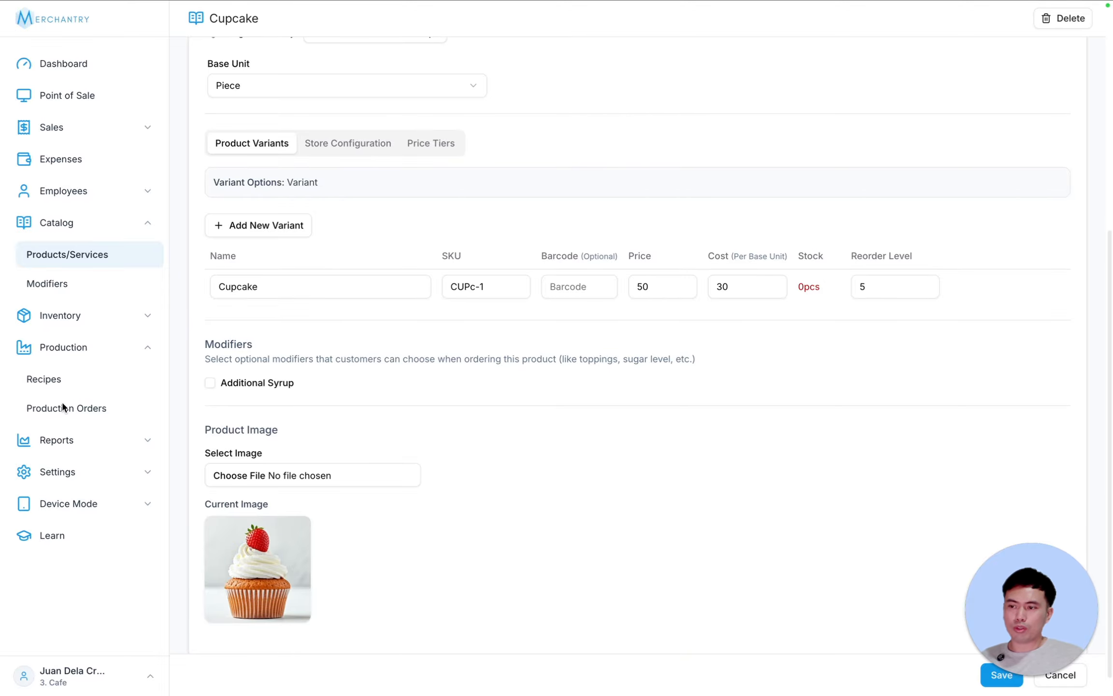
pyautogui.moveTo(1006, 578); pyautogui.dragTo(1006, 464)
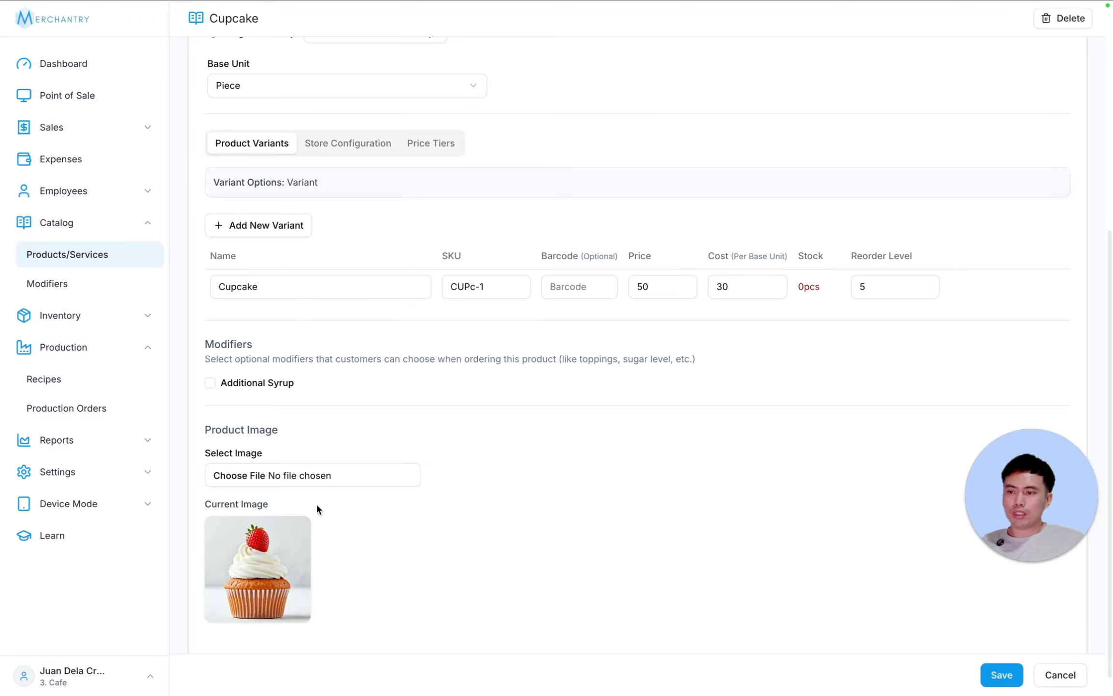
pyautogui.click(67, 385)
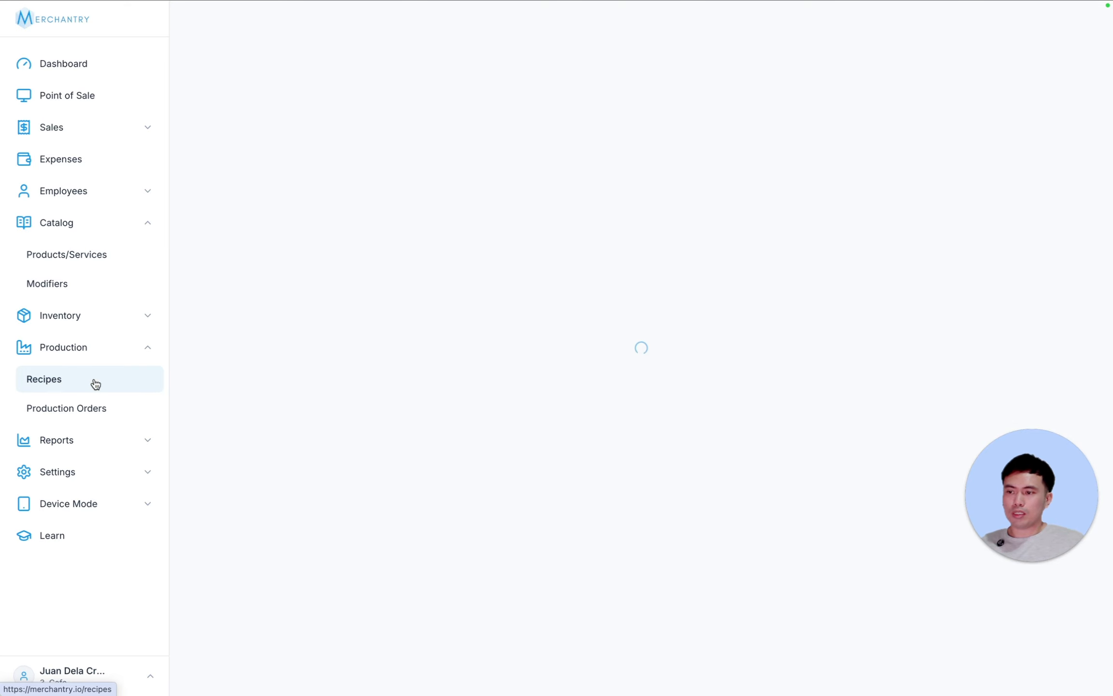
# - Start the Cupcake Recipe with Cupcake as output item and an output quantity of 30
pyautogui.click(335, 276)
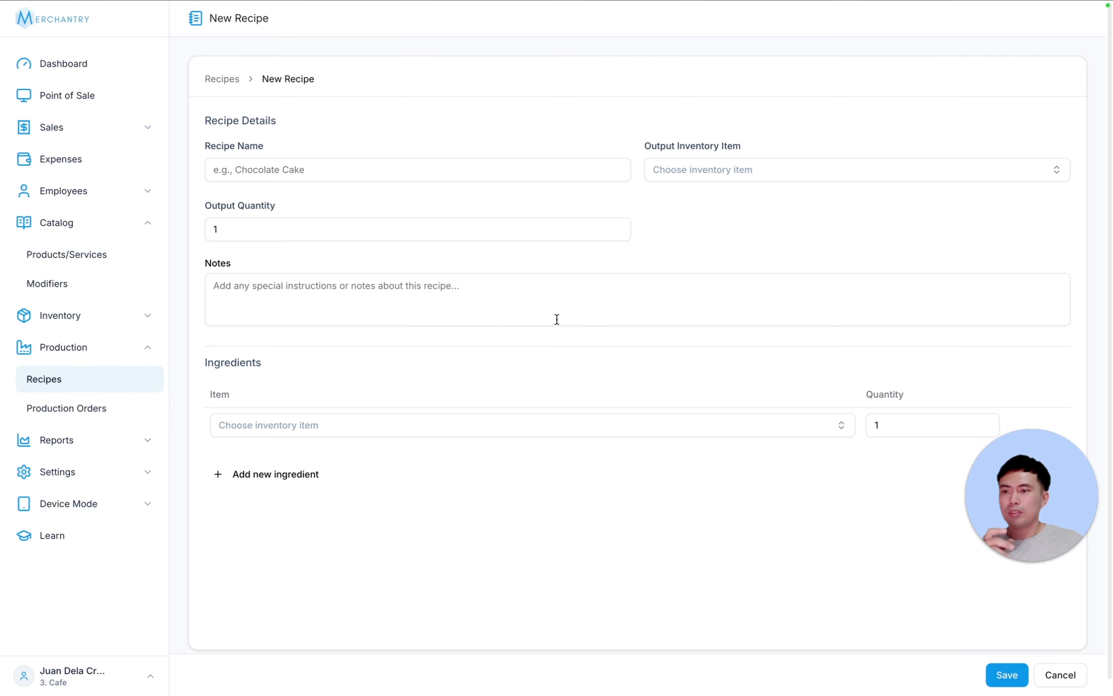
pyautogui.click(351, 169)
pyautogui.write('Cupcake Recipe')
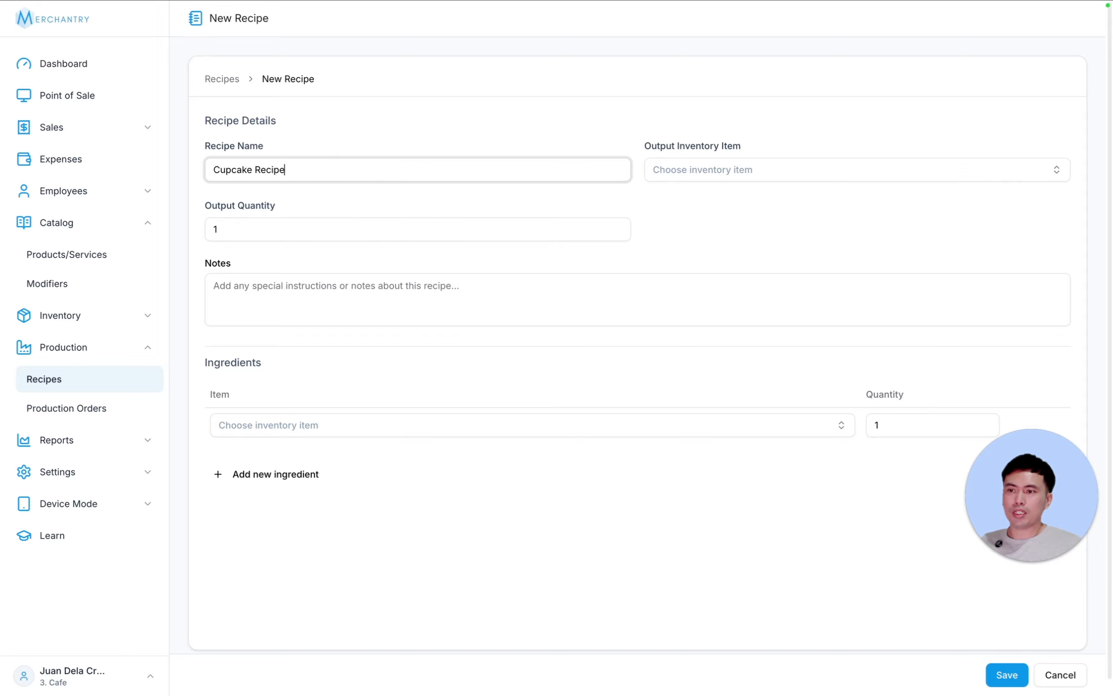
pyautogui.click(752, 174)
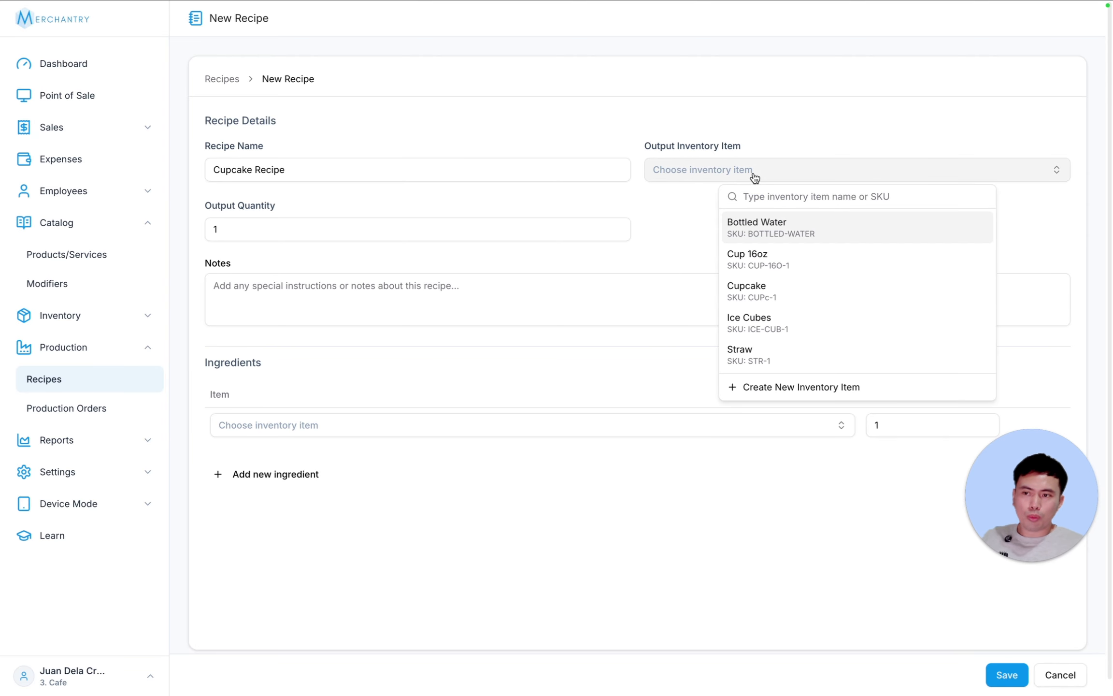
pyautogui.click(792, 292)
pyautogui.click(249, 236)
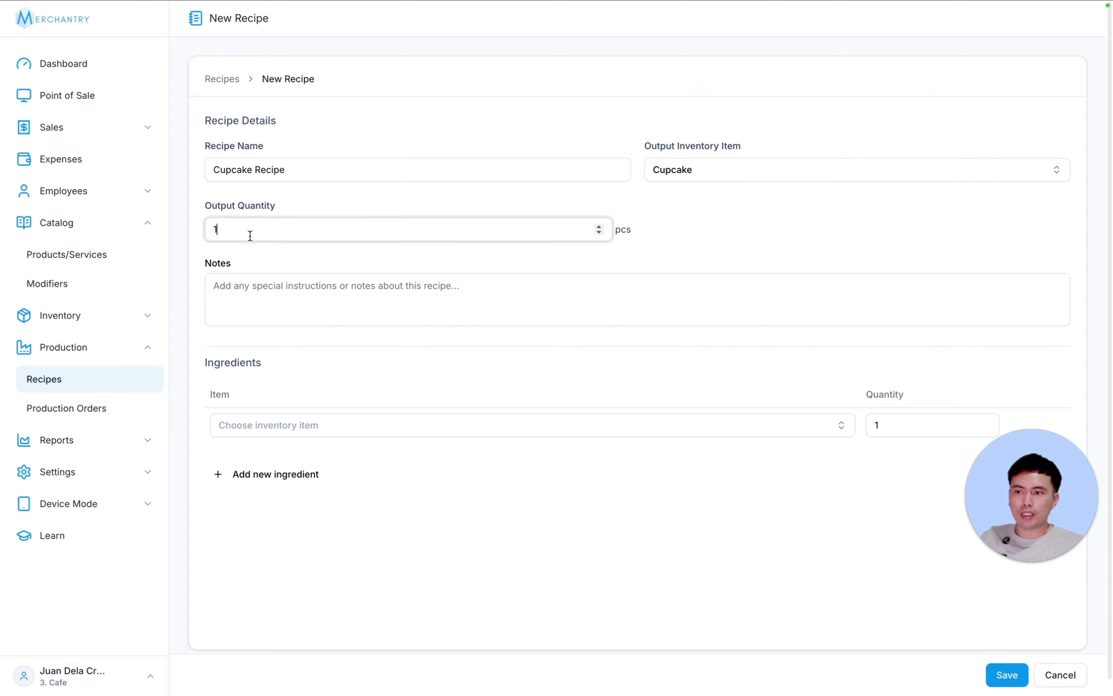
pyautogui.press('super+a')
pyautogui.write('3')
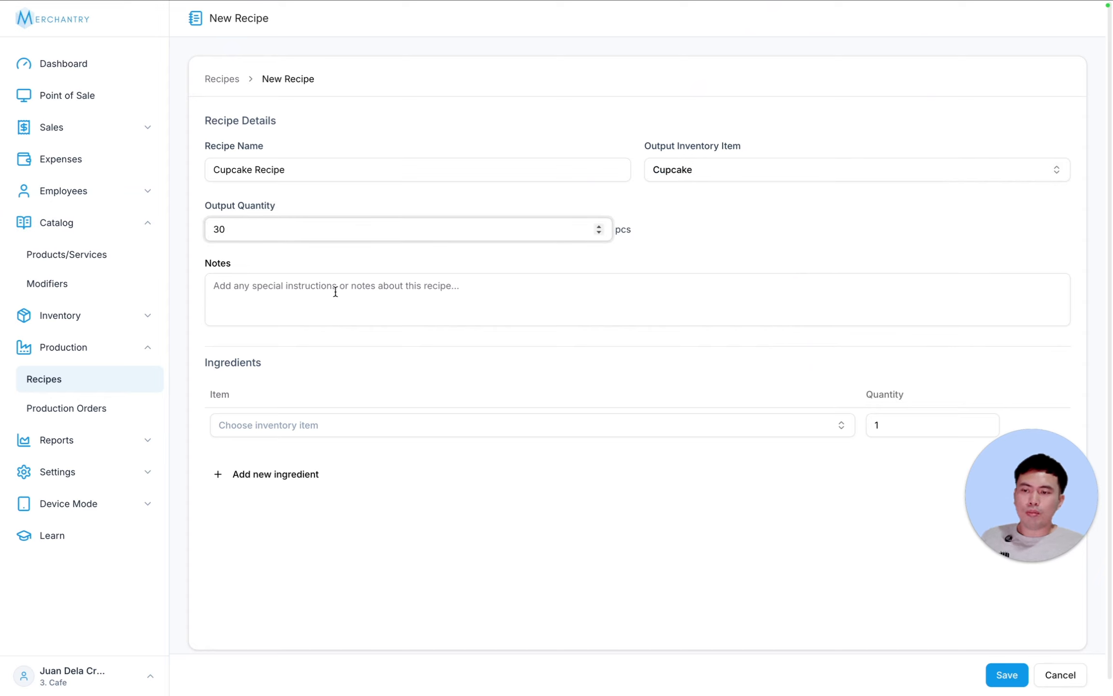
pyautogui.click(386, 291)
pyautogui.click(715, 247)
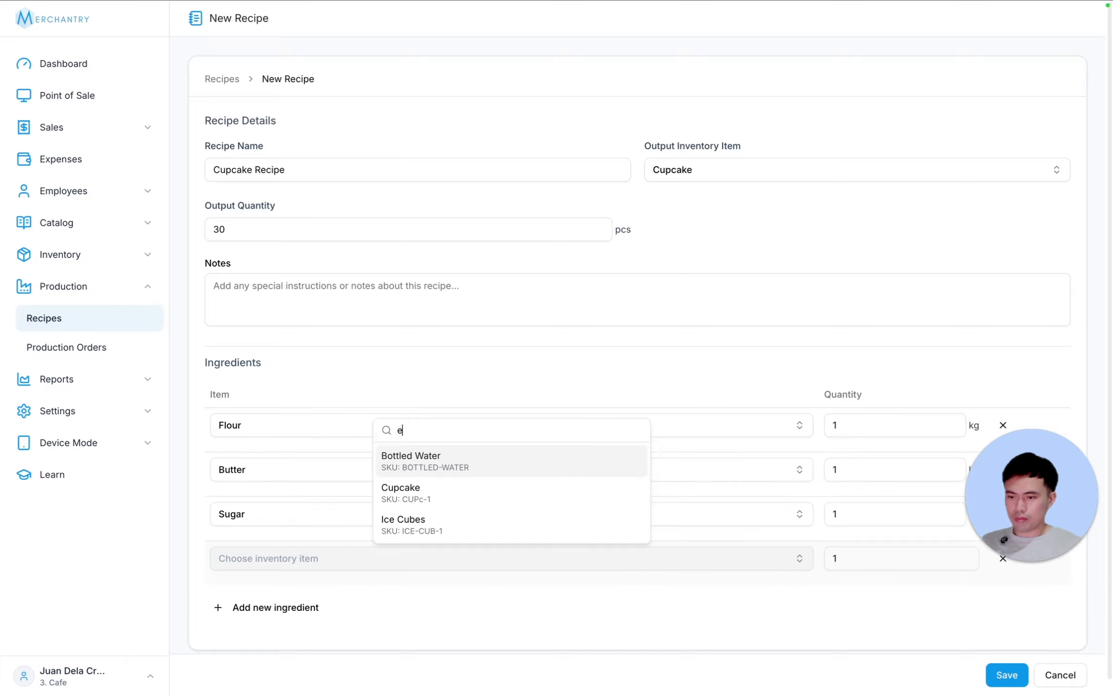
# - Add flour 0.36 kg, butter 0.23 kg, sugar 0.30 kg and 4 eggs, then save the recipe
pyautogui.write('g')
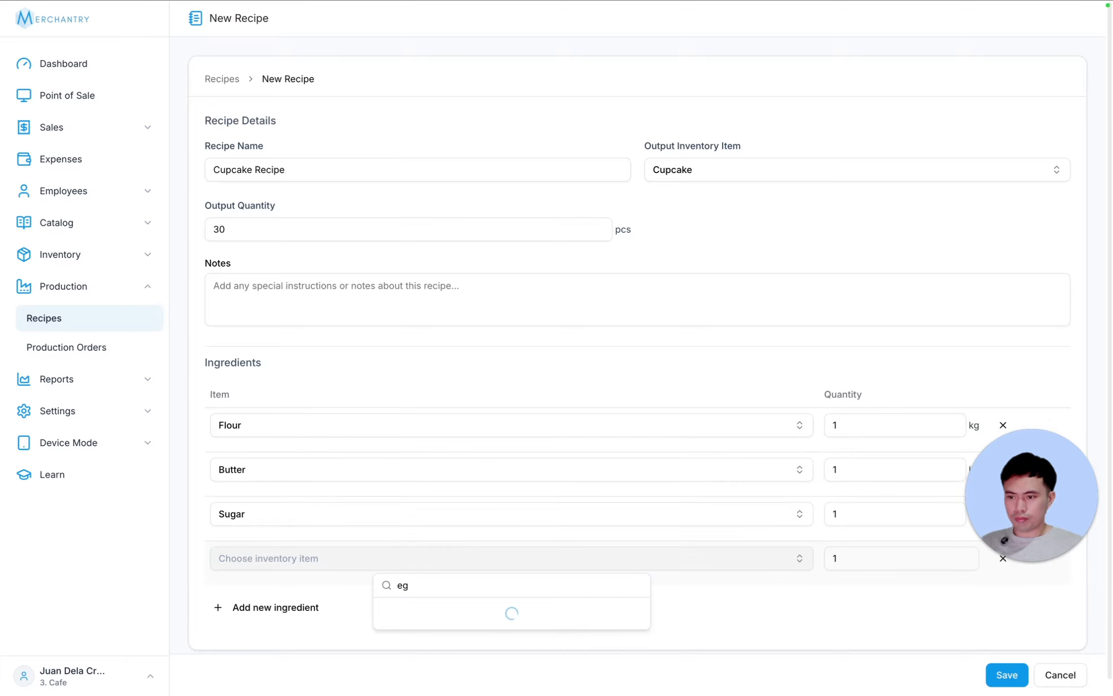
pyautogui.click(445, 612)
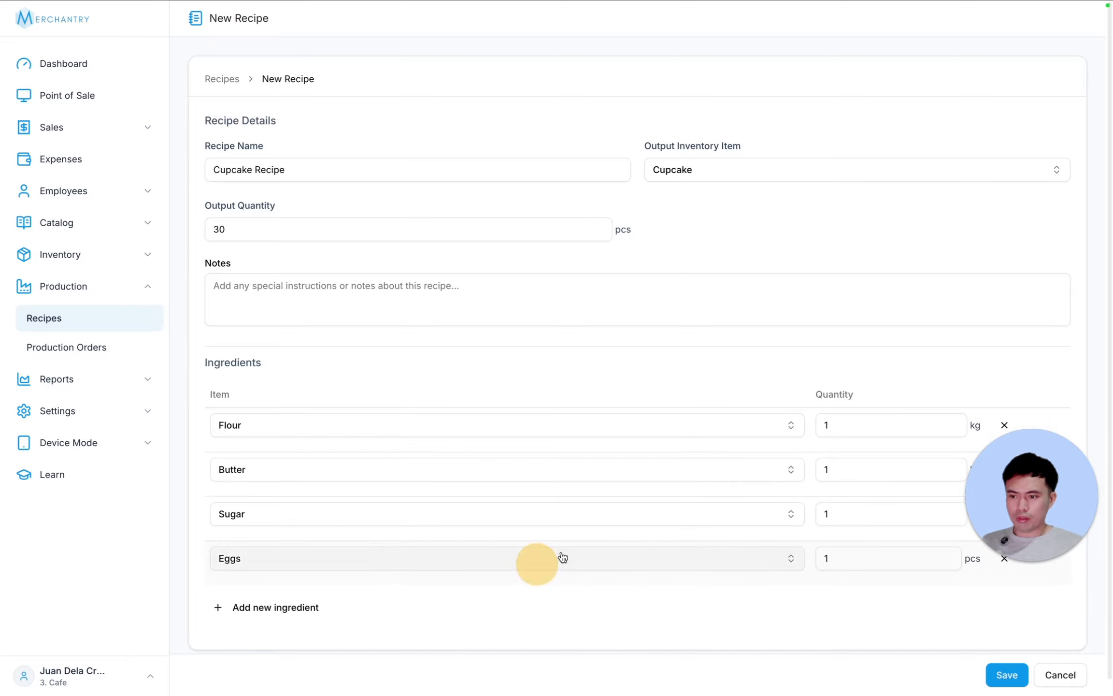
pyautogui.click(840, 423)
pyautogui.write('0.36')
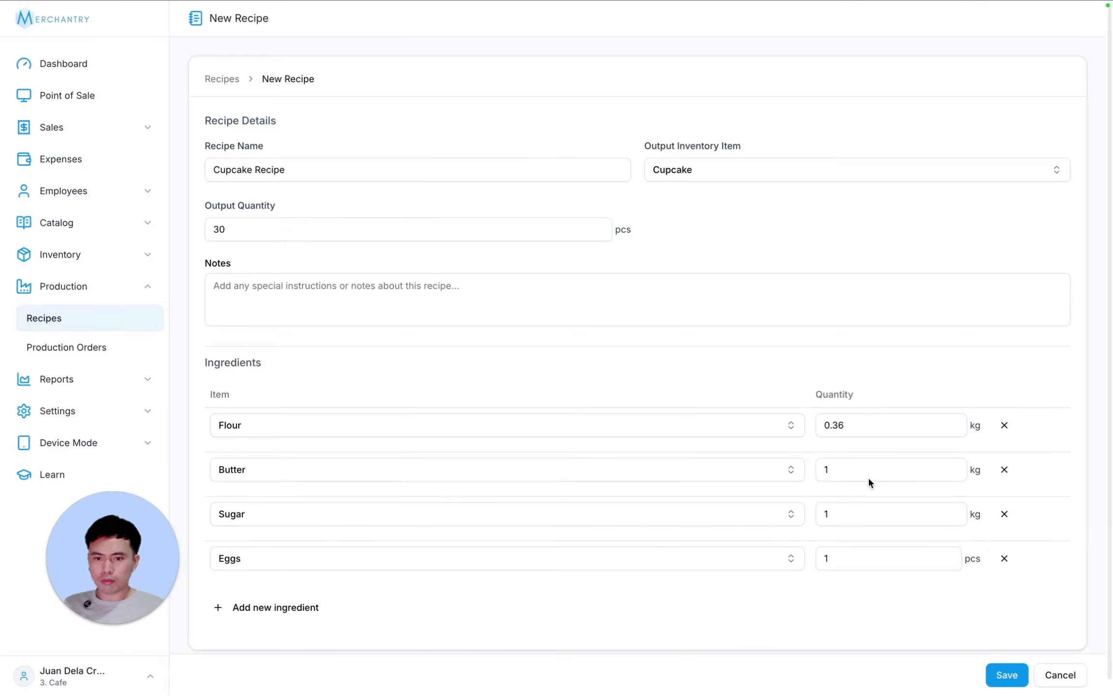
pyautogui.click(839, 469)
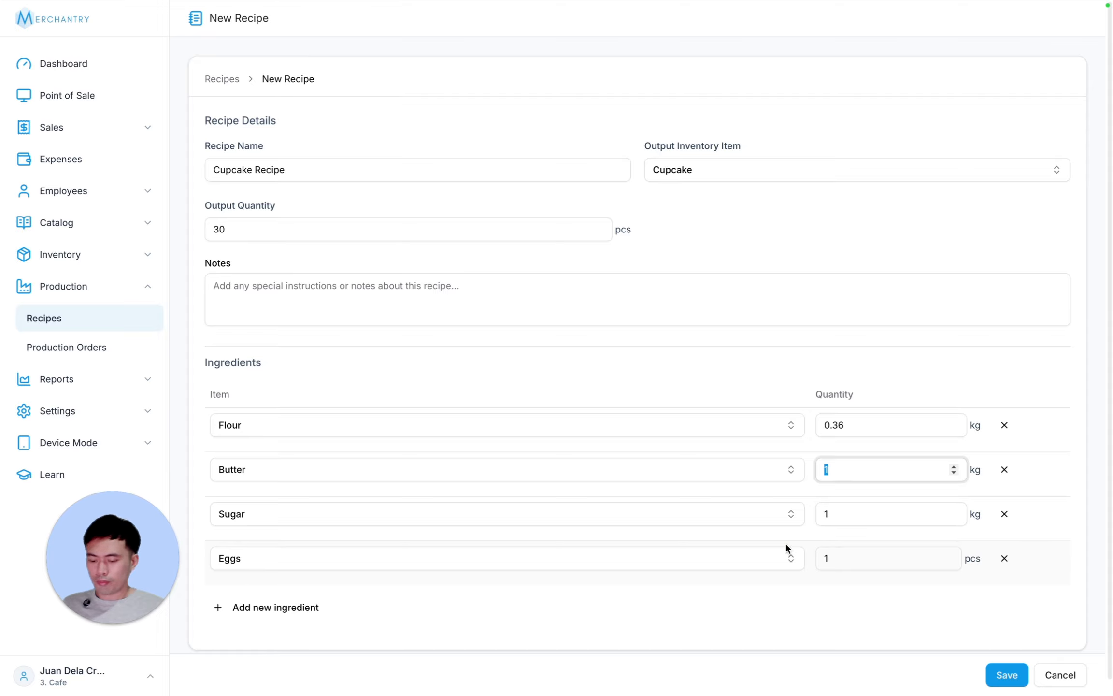
pyautogui.write('0.23')
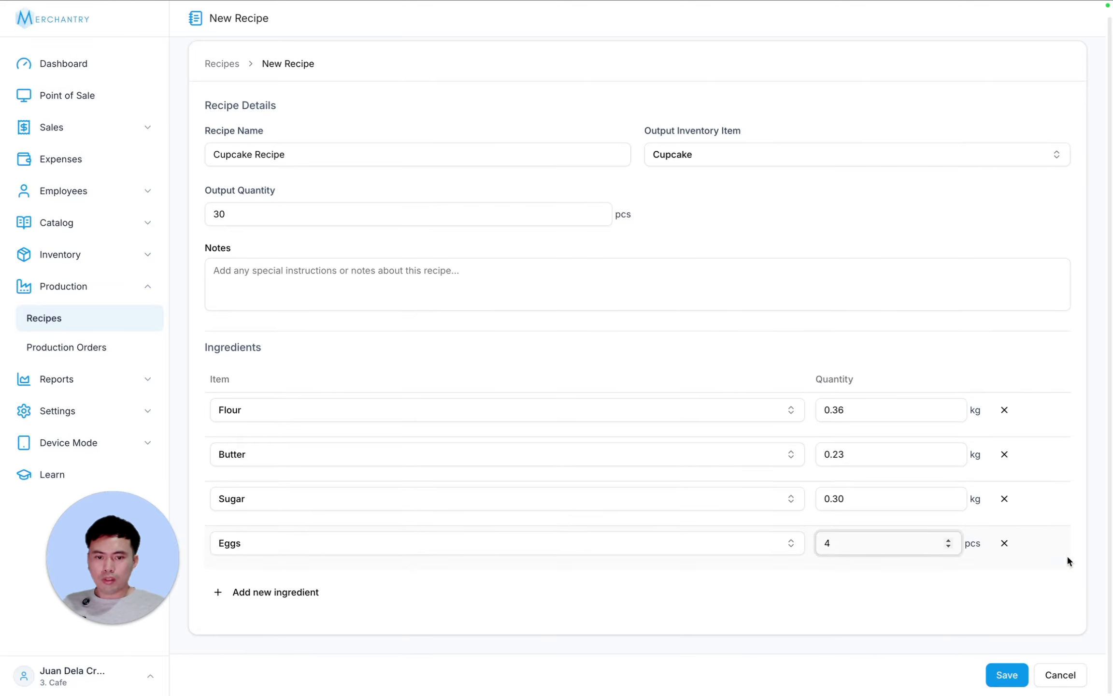
pyautogui.click(1089, 541)
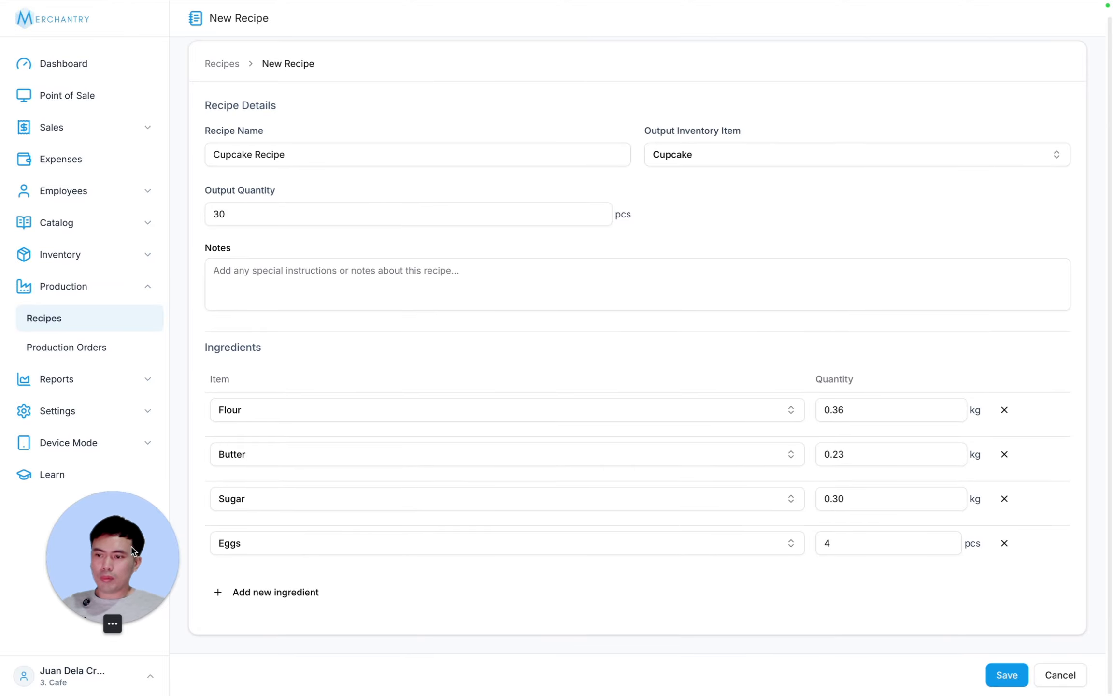
pyautogui.moveTo(113, 558); pyautogui.dragTo(82, 576)
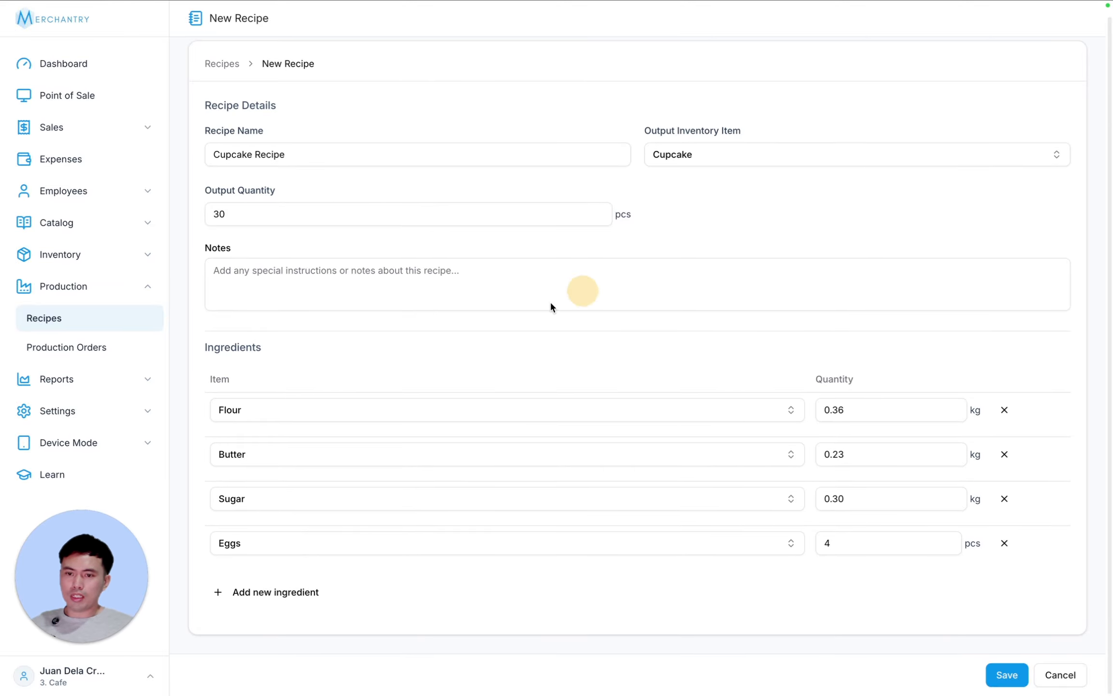
pyautogui.click(1009, 675)
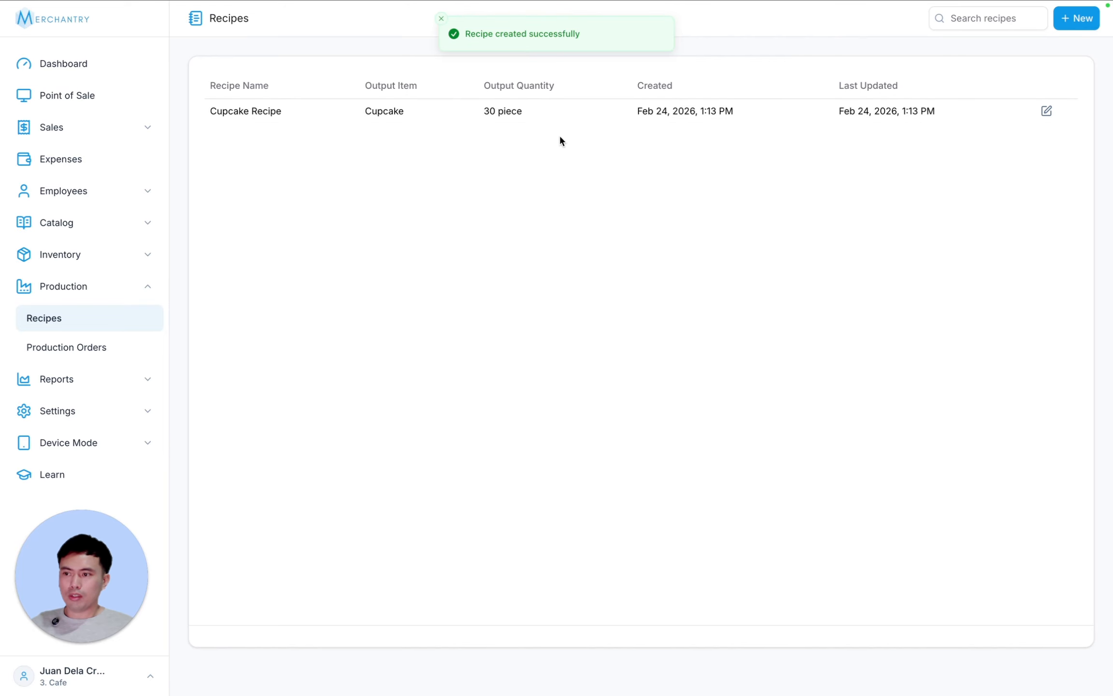
pyautogui.click(92, 352)
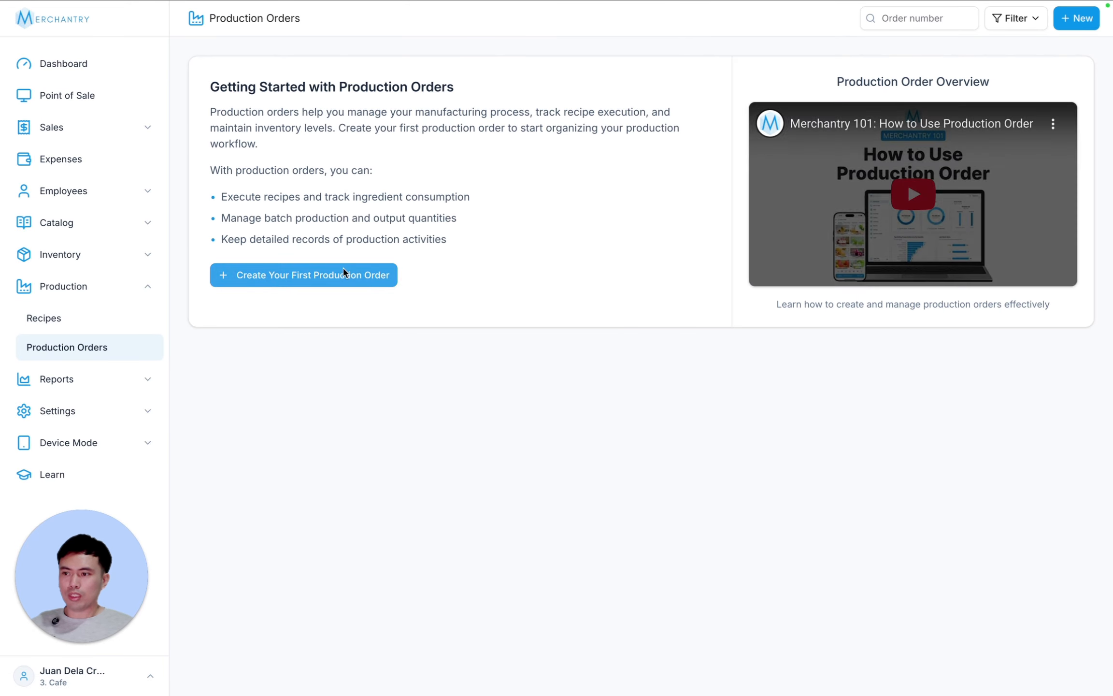
# - Start a new production order for the Cupcake Recipe at Cafe - Main
pyautogui.click(1076, 17)
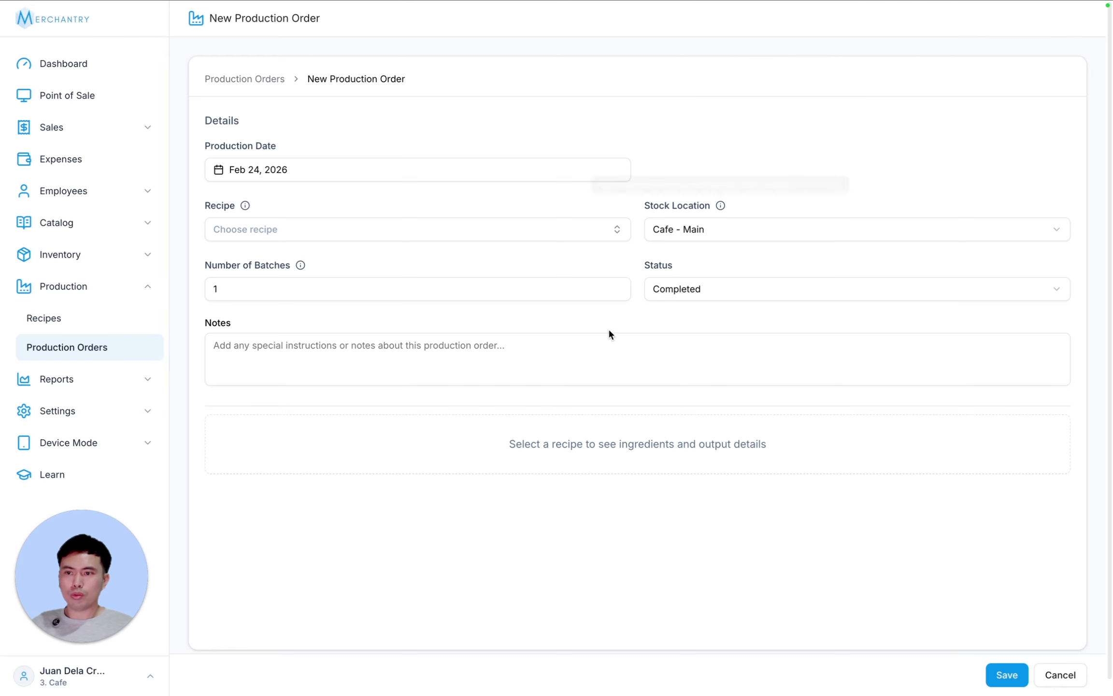
pyautogui.click(255, 232)
pyautogui.click(360, 290)
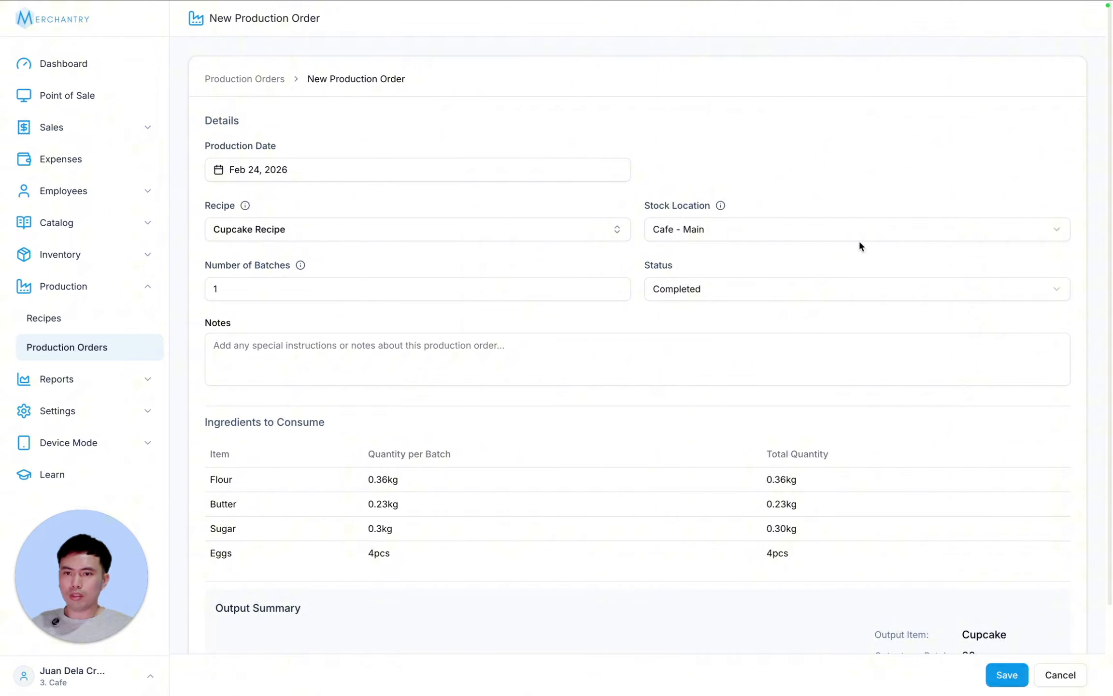
pyautogui.click(745, 229)
pyautogui.click(767, 230)
pyautogui.click(778, 228)
pyautogui.click(790, 226)
# - Set the batches to 1, keep status Completed, and save the production order
pyautogui.click(245, 283)
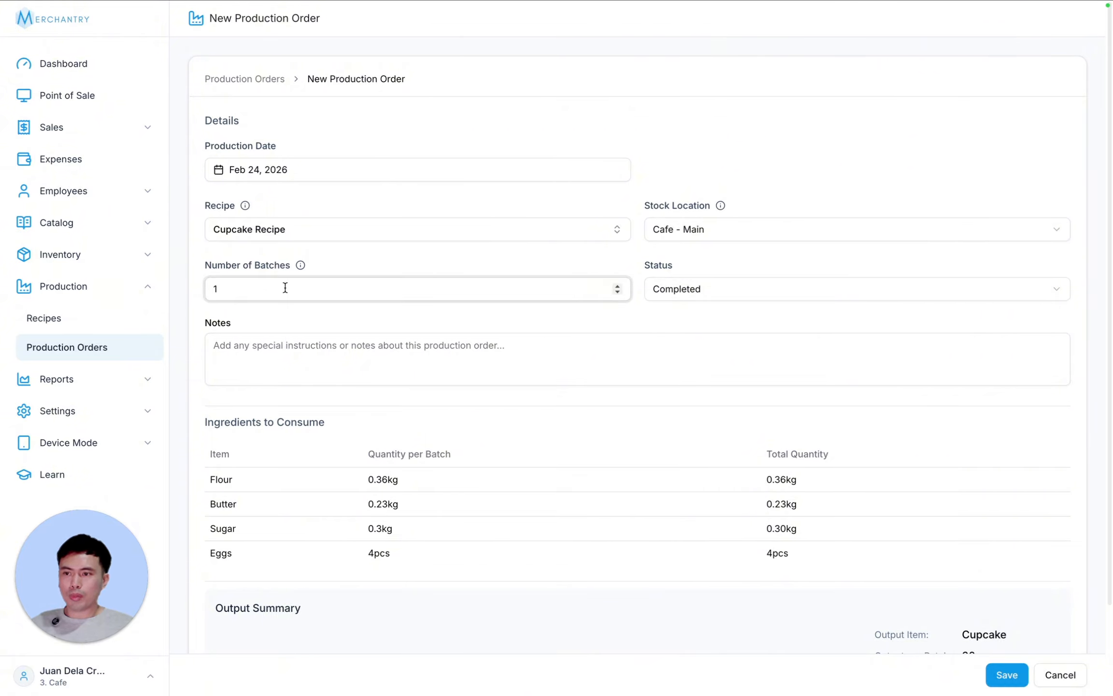
pyautogui.doubleClick(251, 288)
pyautogui.write('2')
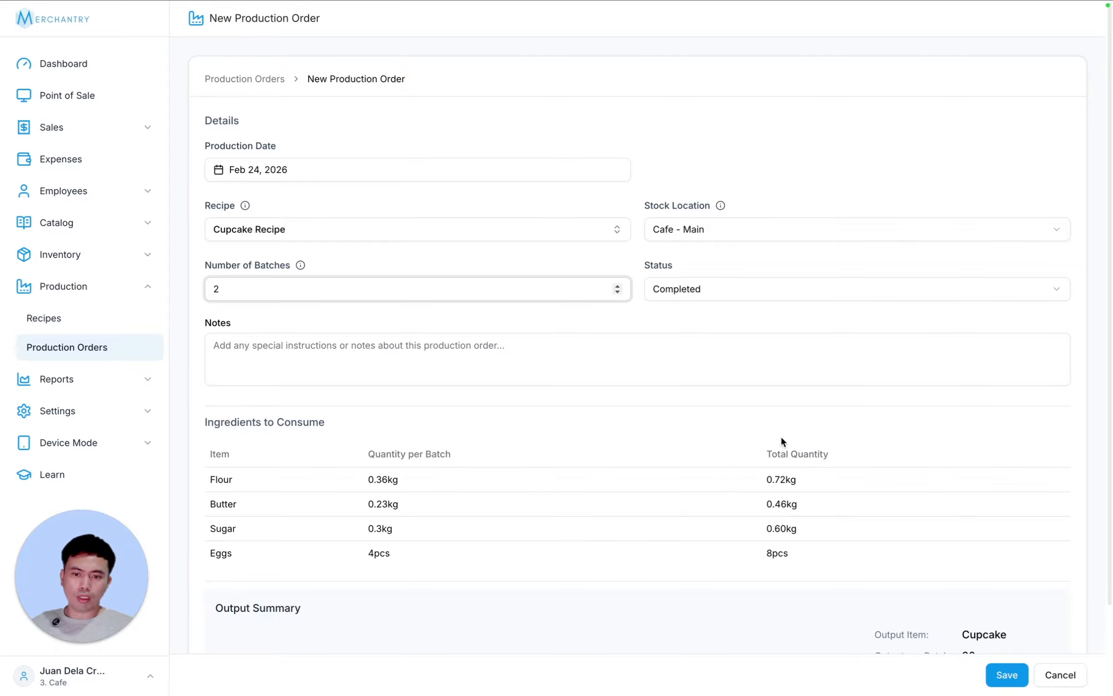
pyautogui.scroll(-2, 783, 441)
pyautogui.doubleClick(174, 182)
pyautogui.write('3')
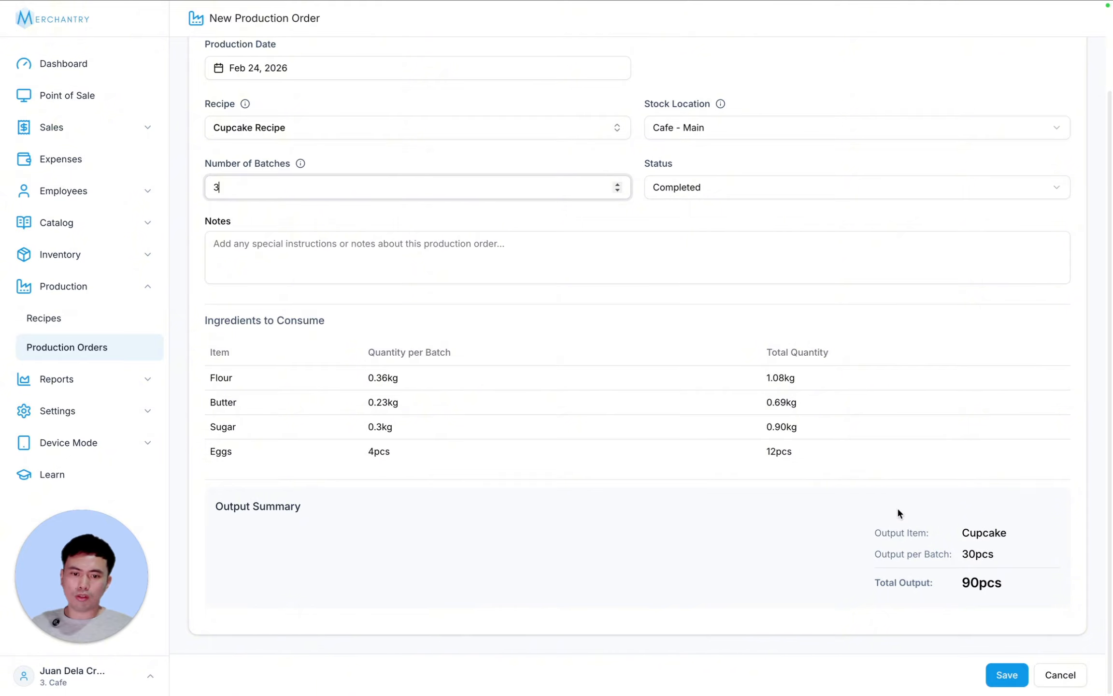
pyautogui.doubleClick(192, 186)
pyautogui.write('1')
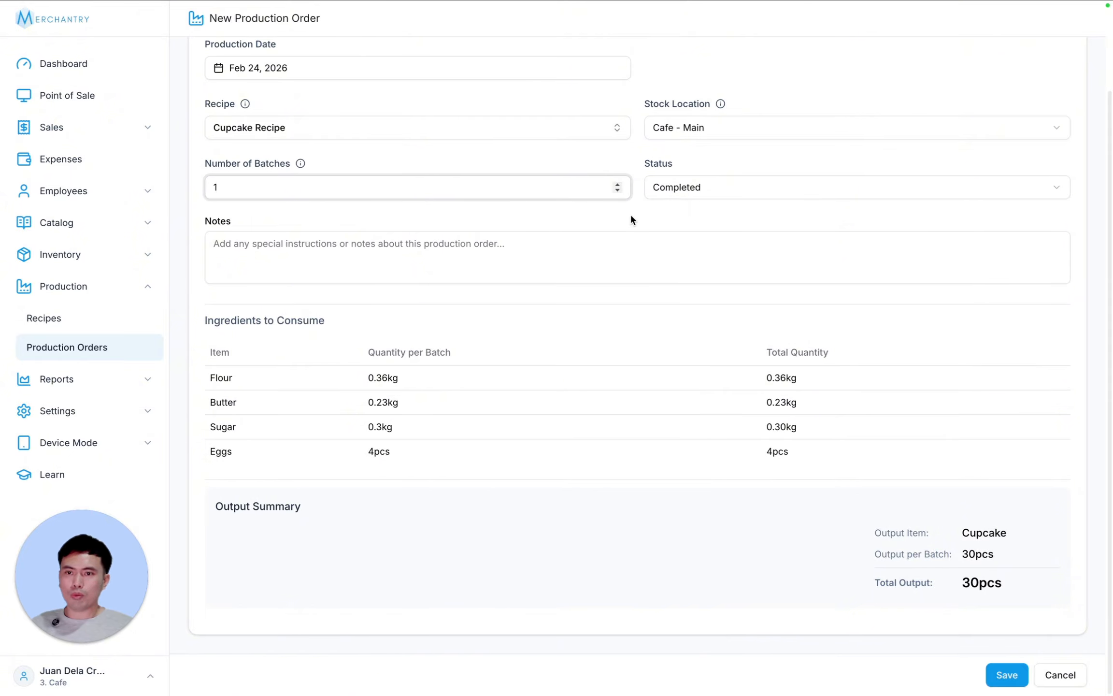
pyautogui.scroll(2, 631, 220)
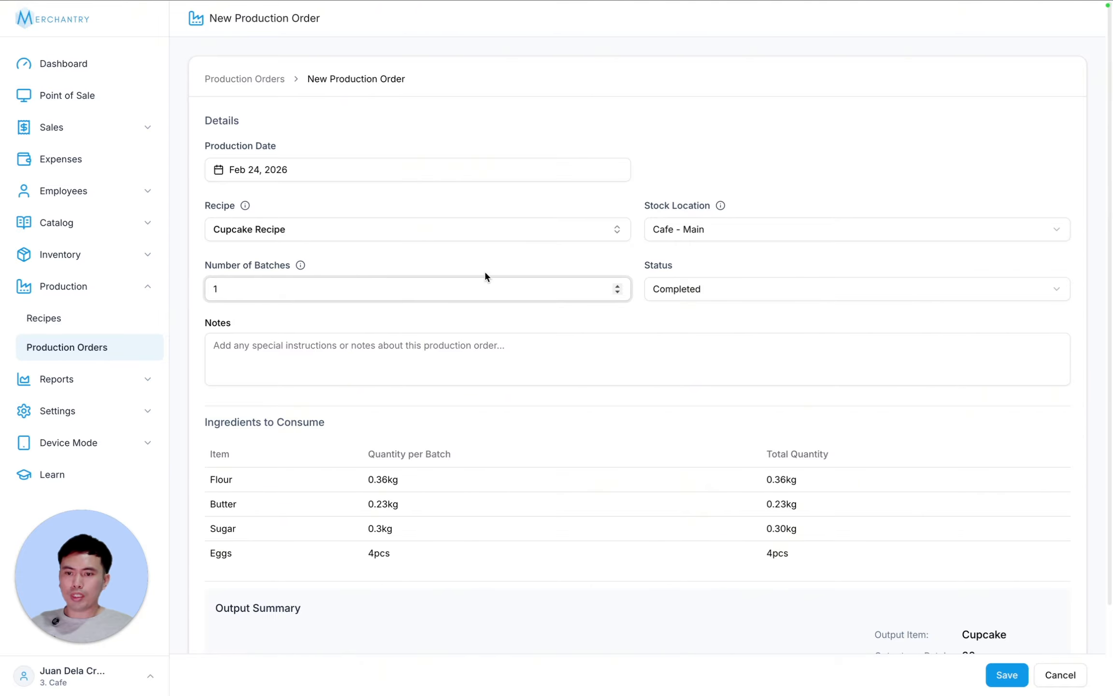
pyautogui.scroll(-1, 444, 249)
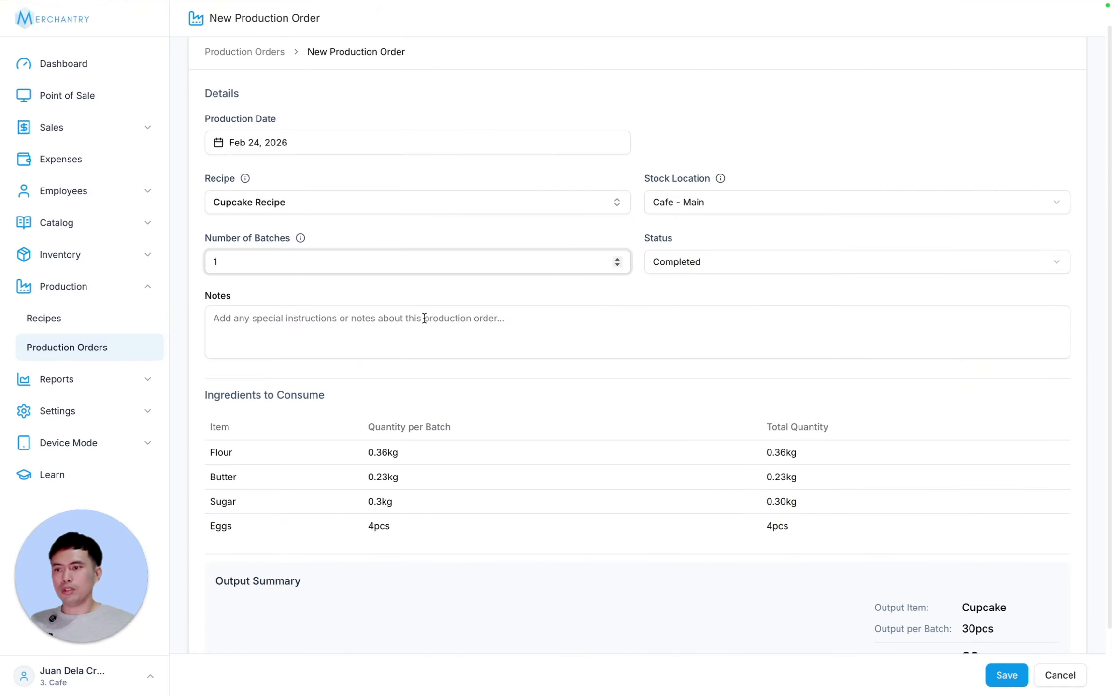
pyautogui.click(720, 254)
pyautogui.click(721, 253)
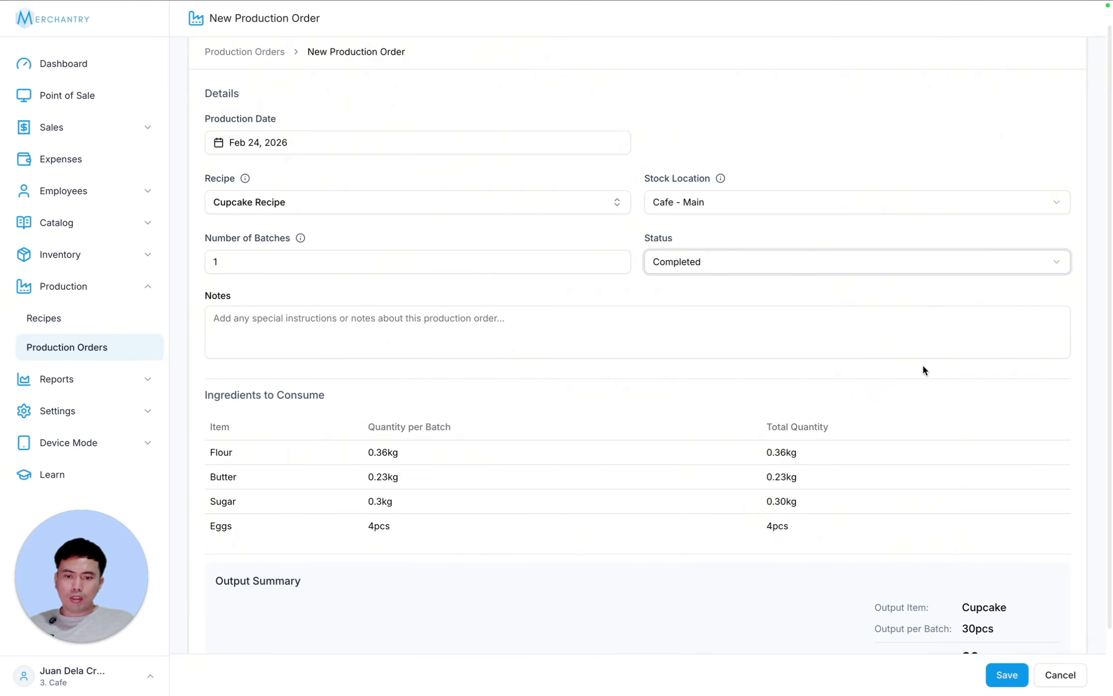
pyautogui.scroll(-3, 932, 435)
pyautogui.click(1013, 679)
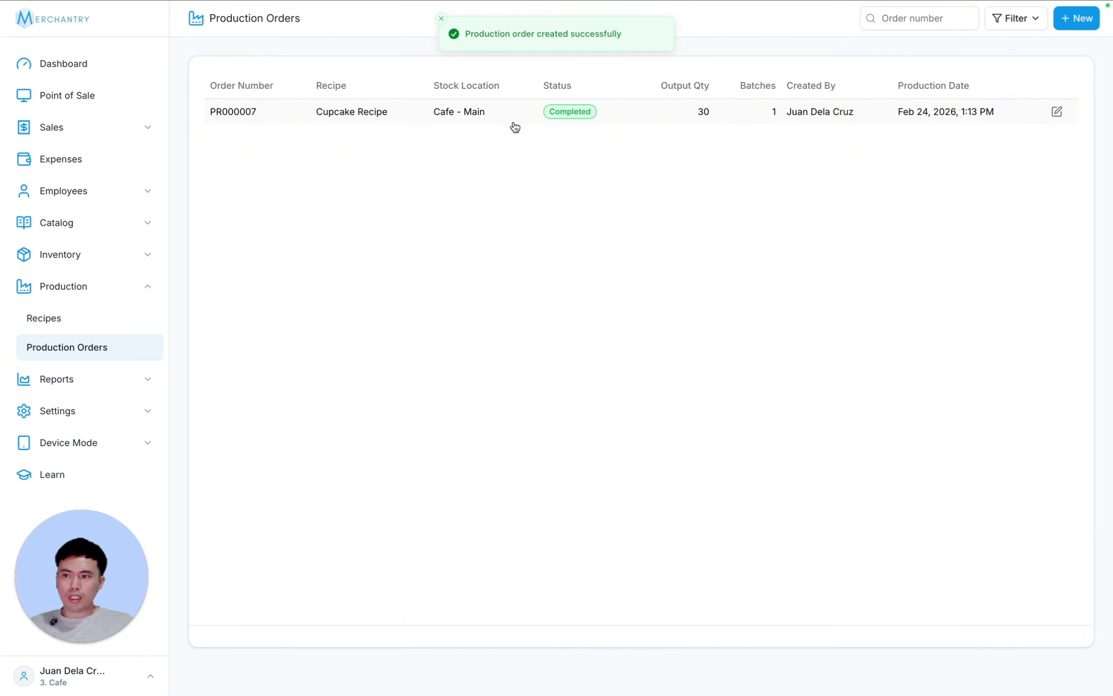
# - Browse Inventory Items stock levels across pages 1 and 2, then leave through the sidebar
pyautogui.click(78, 256)
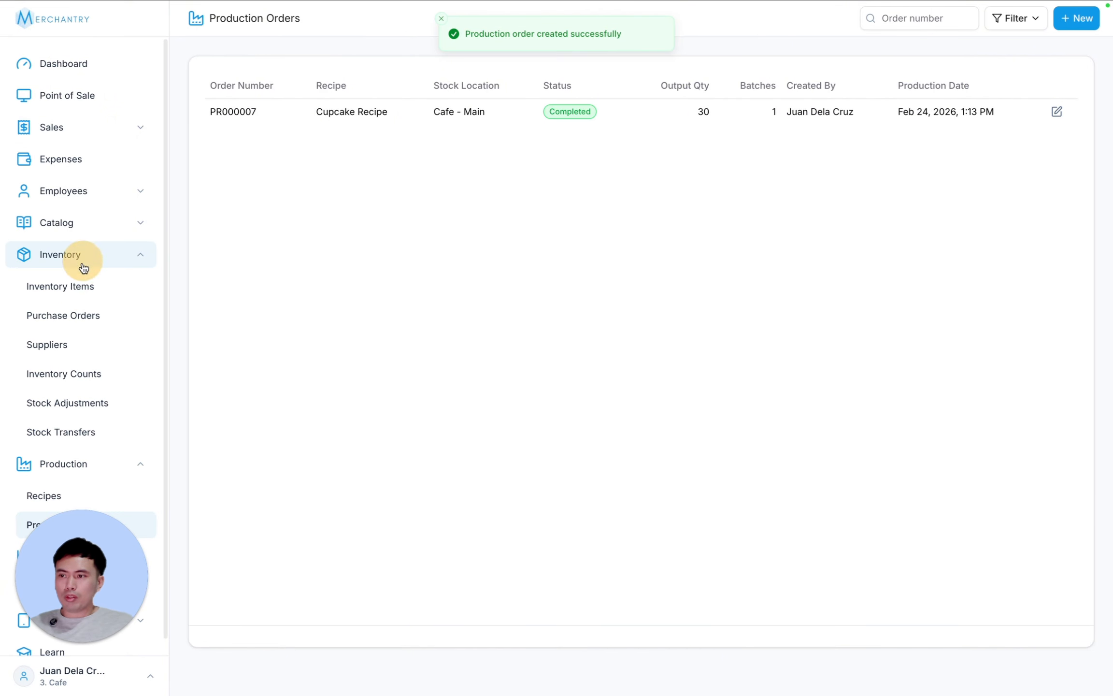
pyautogui.click(80, 290)
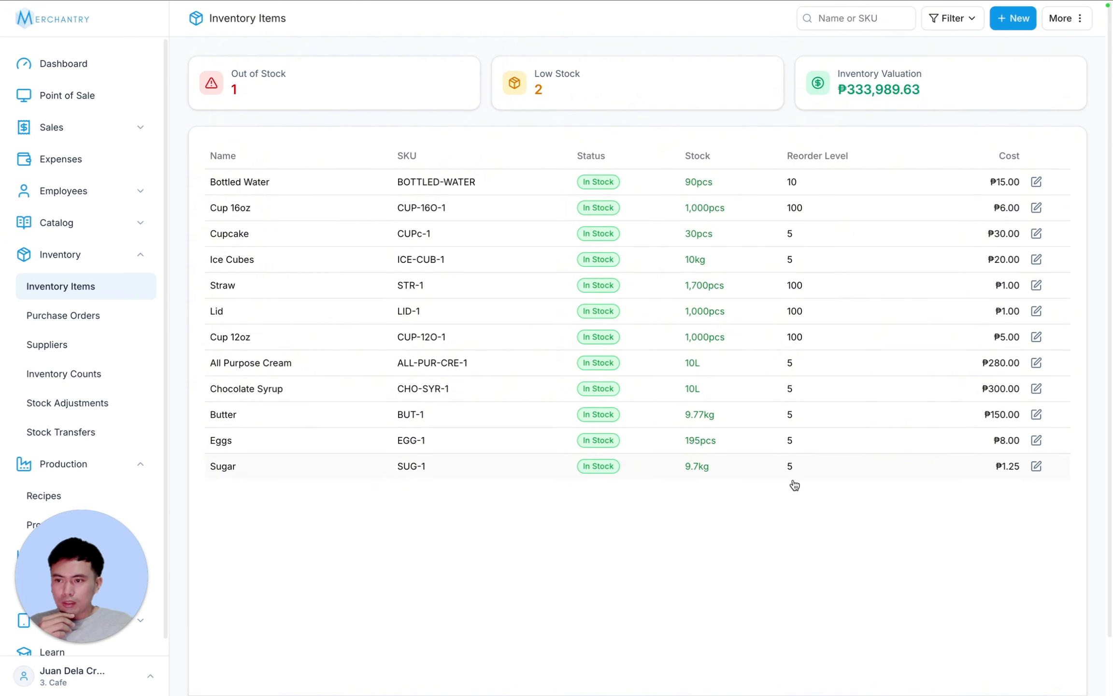
pyautogui.scroll(-2, 793, 485)
pyautogui.click(967, 655)
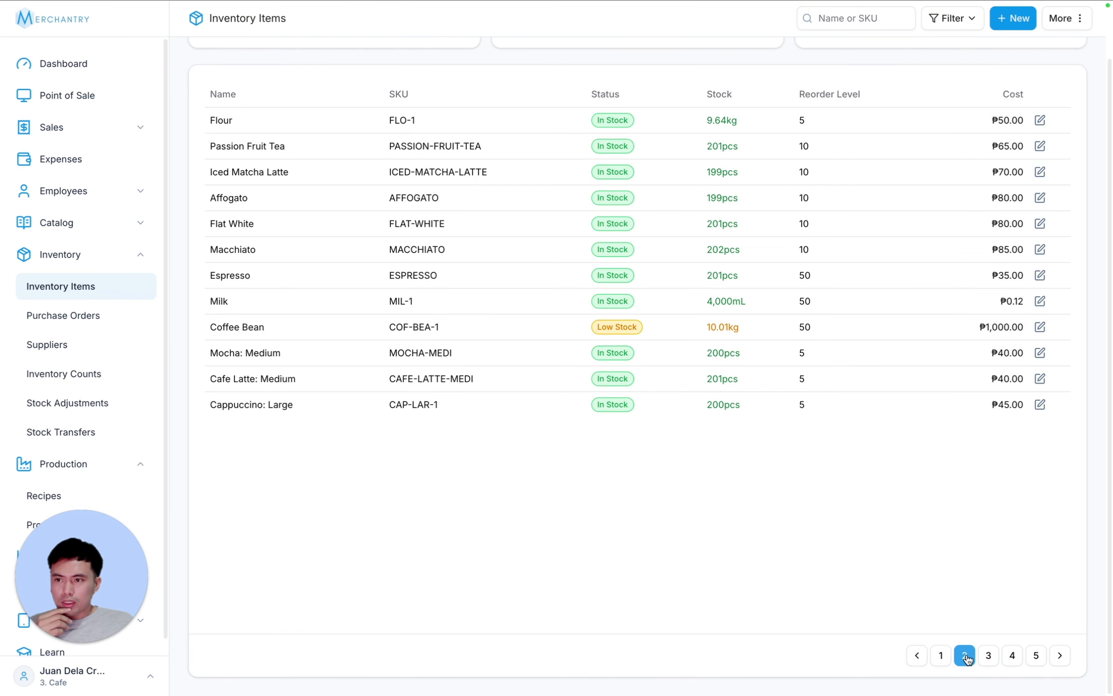
pyautogui.click(57, 223)
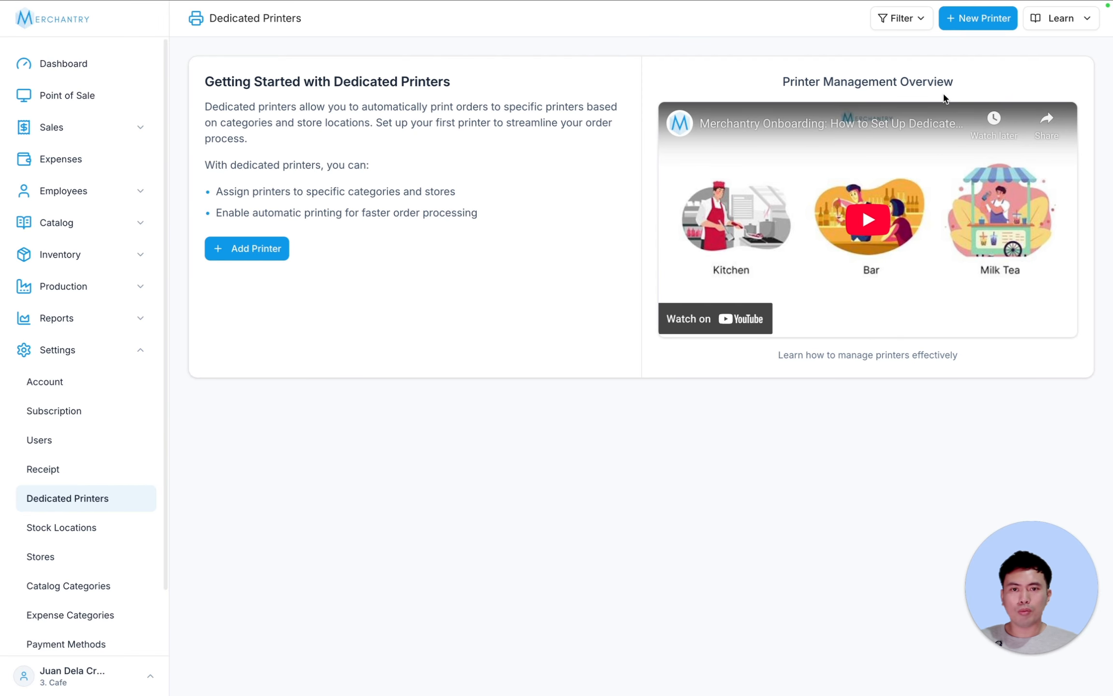
# - Name the new dedicated printer Kitchen Printer for Cafe - Main at 58mm
pyautogui.click(250, 249)
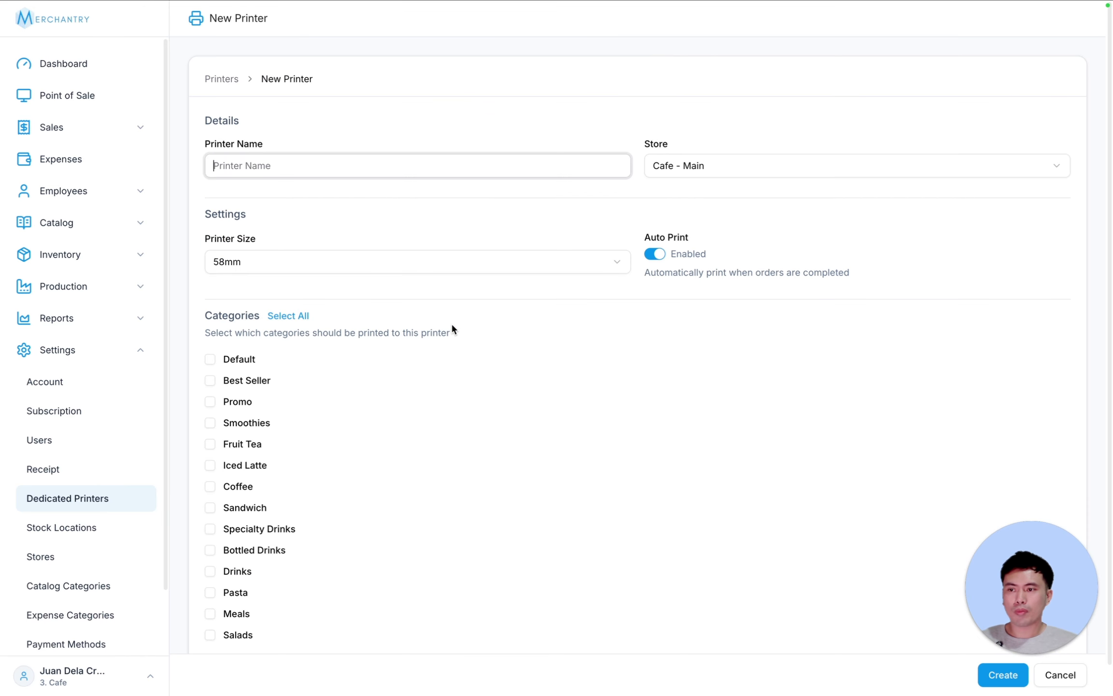
pyautogui.write('Kitc')
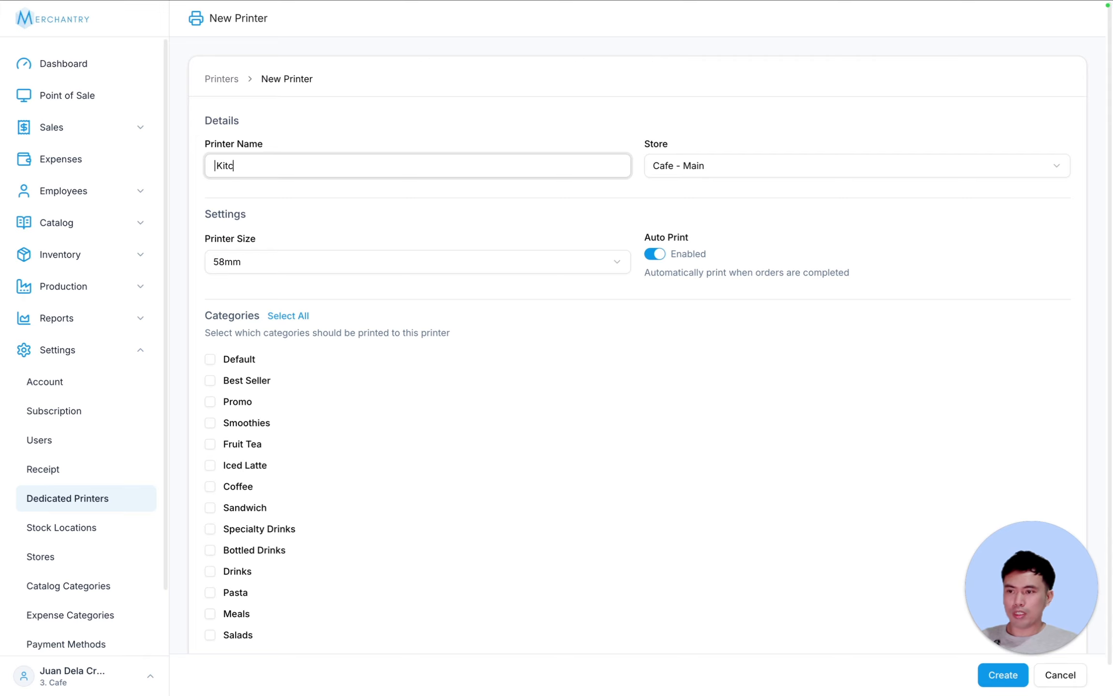
pyautogui.press('BackSpace')
pyautogui.press('BackSpace')
pyautogui.press('BackSpace')
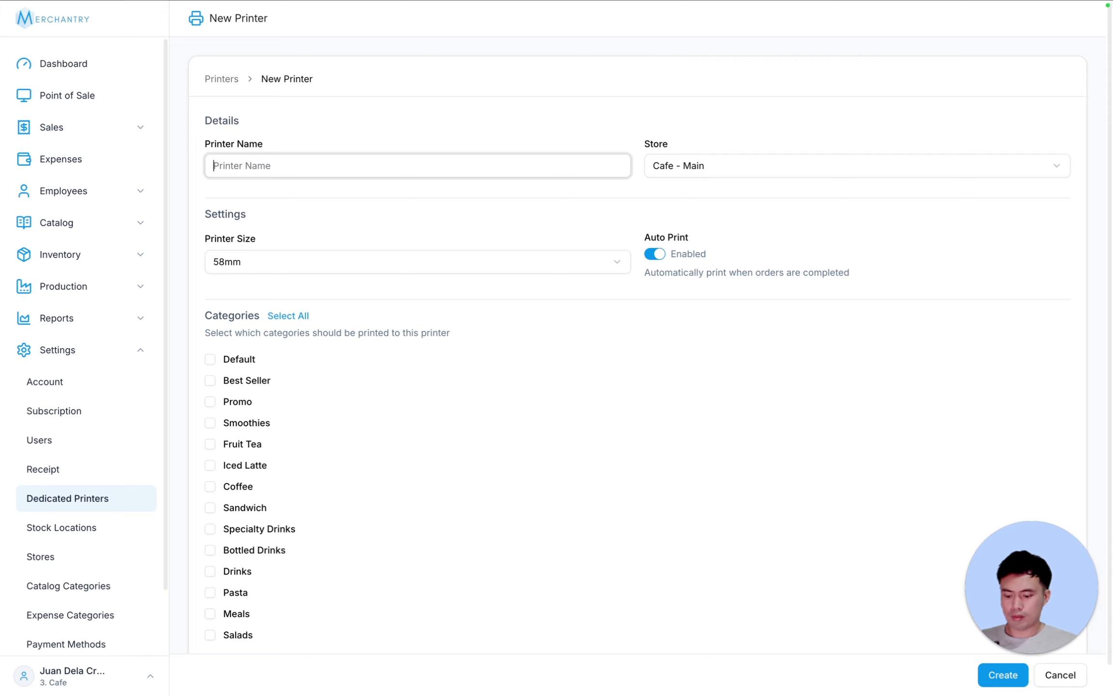
pyautogui.write('Kitchen Printer')
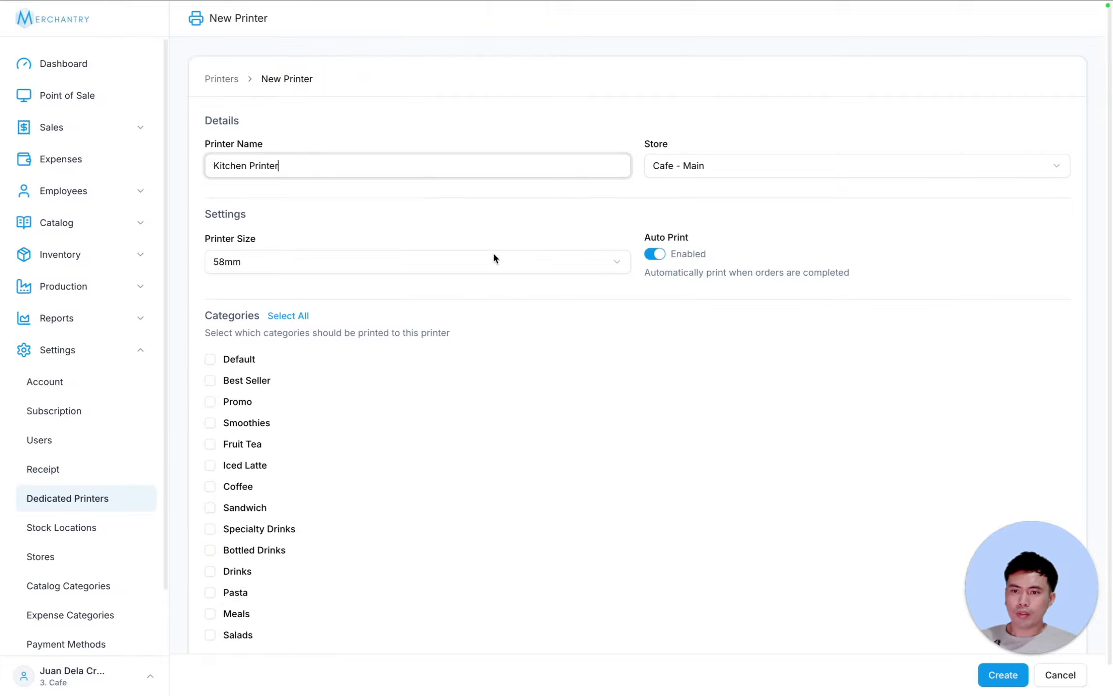
pyautogui.click(741, 164)
pyautogui.click(467, 205)
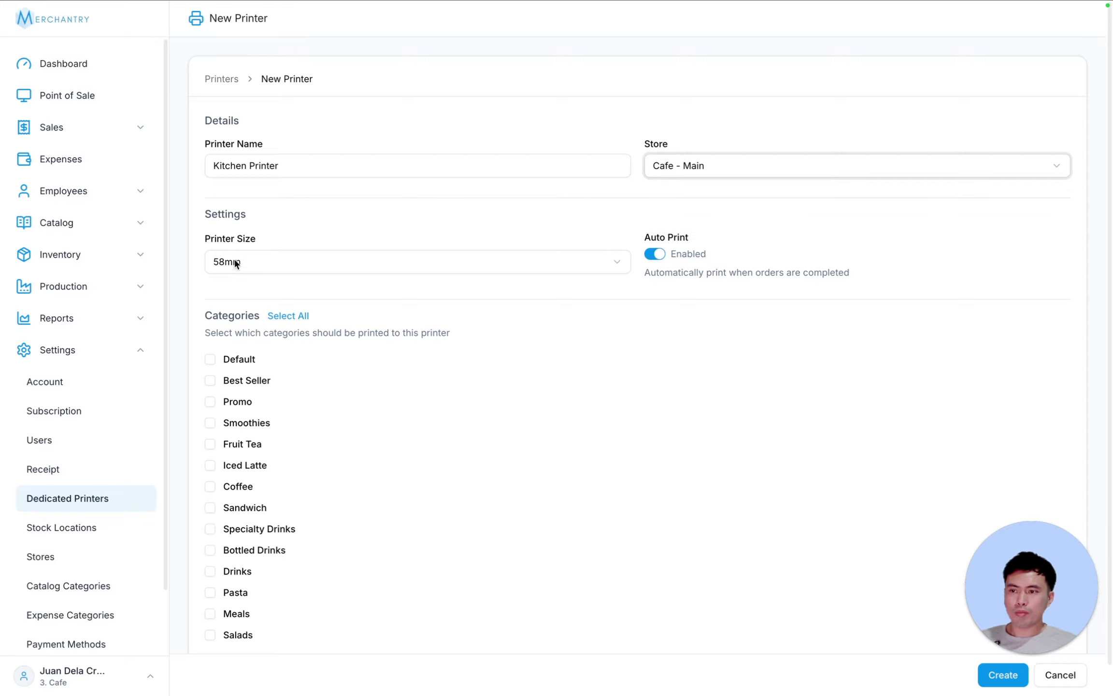
pyautogui.click(509, 261)
pyautogui.click(374, 227)
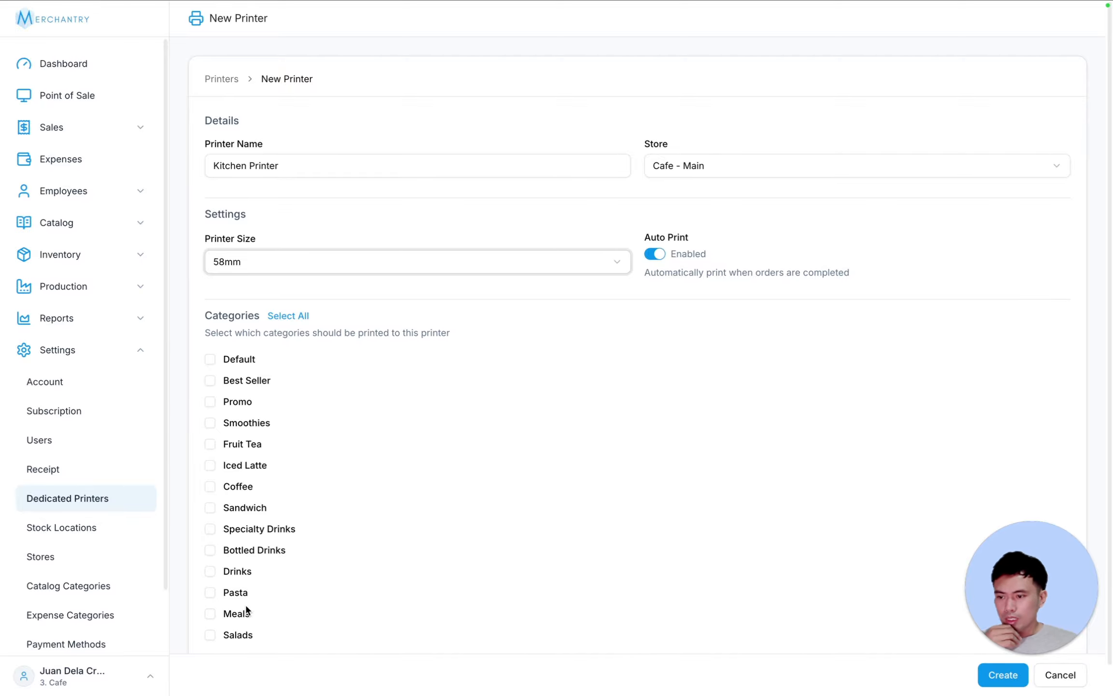
# - Assign the Salads, Meals, Pasta and Sandwich categories and create the printer
pyautogui.click(209, 636)
pyautogui.click(210, 613)
pyautogui.click(209, 592)
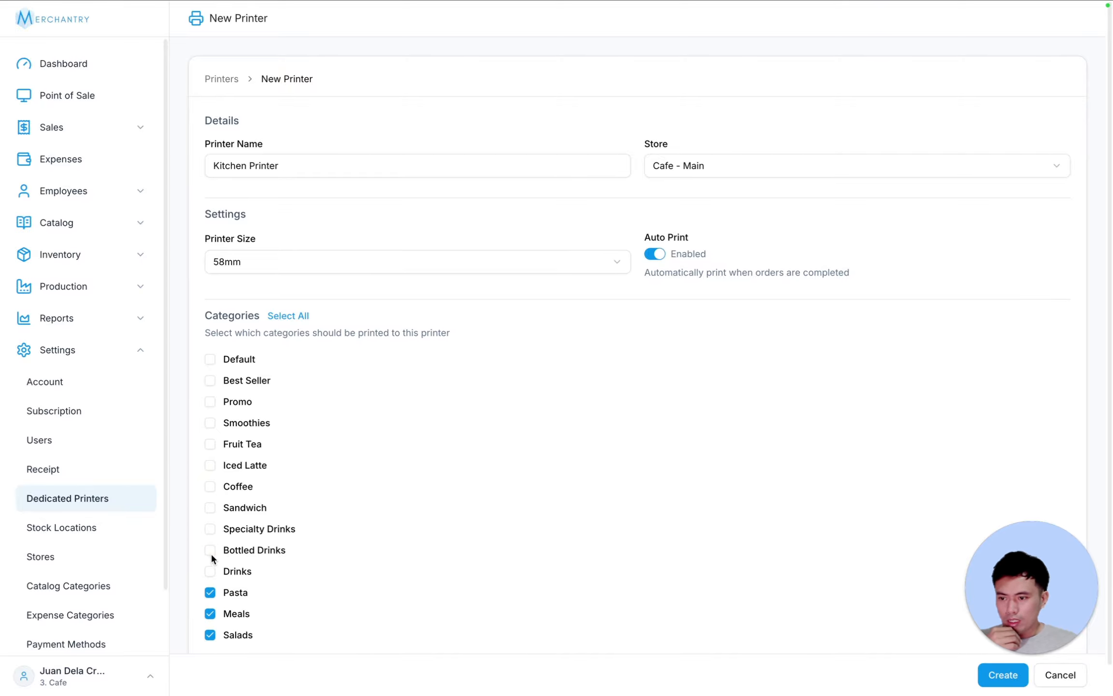
pyautogui.click(210, 508)
pyautogui.click(1019, 675)
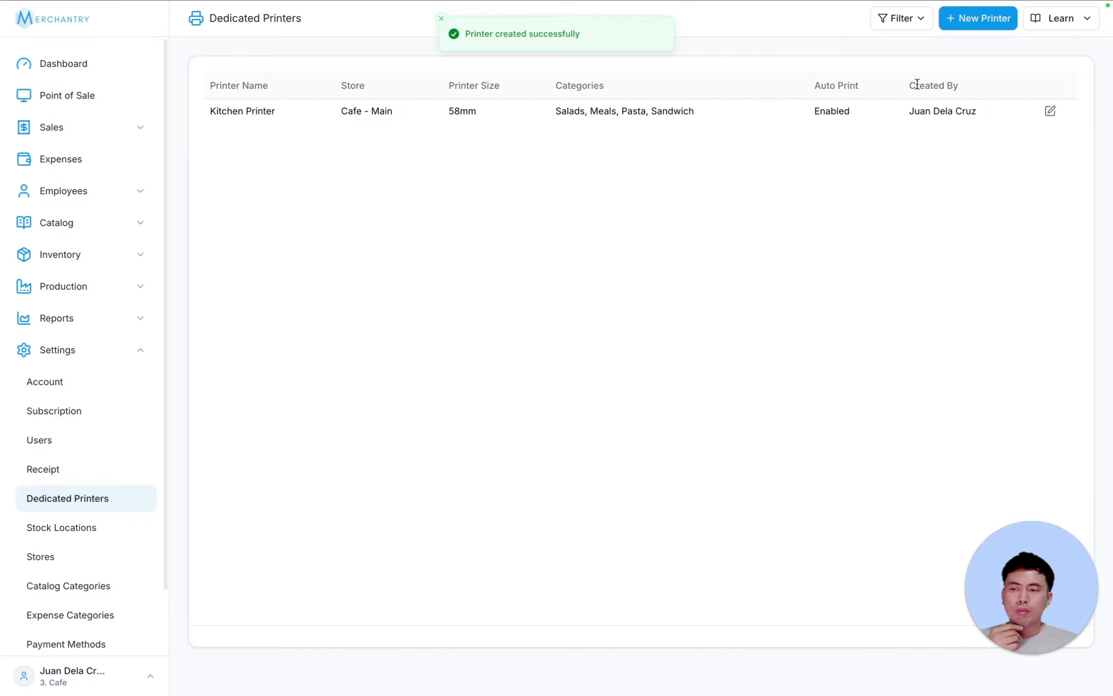
# - Create an 80mm Drinks printer covering Coffee, Iced Latte, Fruit Tea and Smoothies
pyautogui.click(954, 19)
pyautogui.write('Drinks')
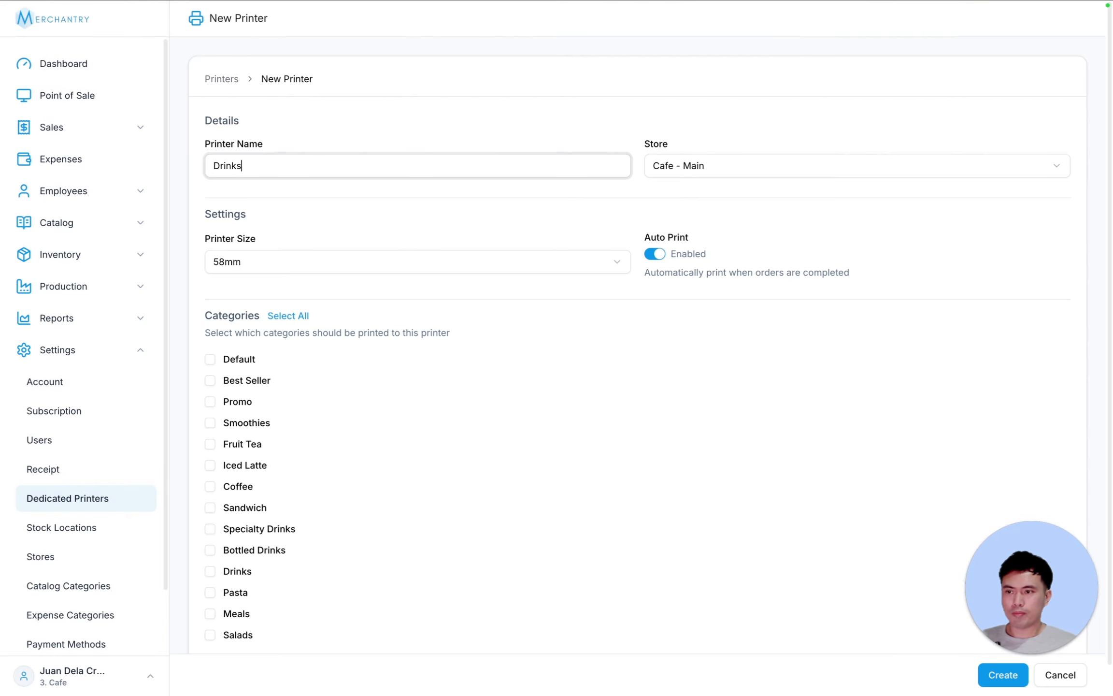
pyautogui.click(278, 265)
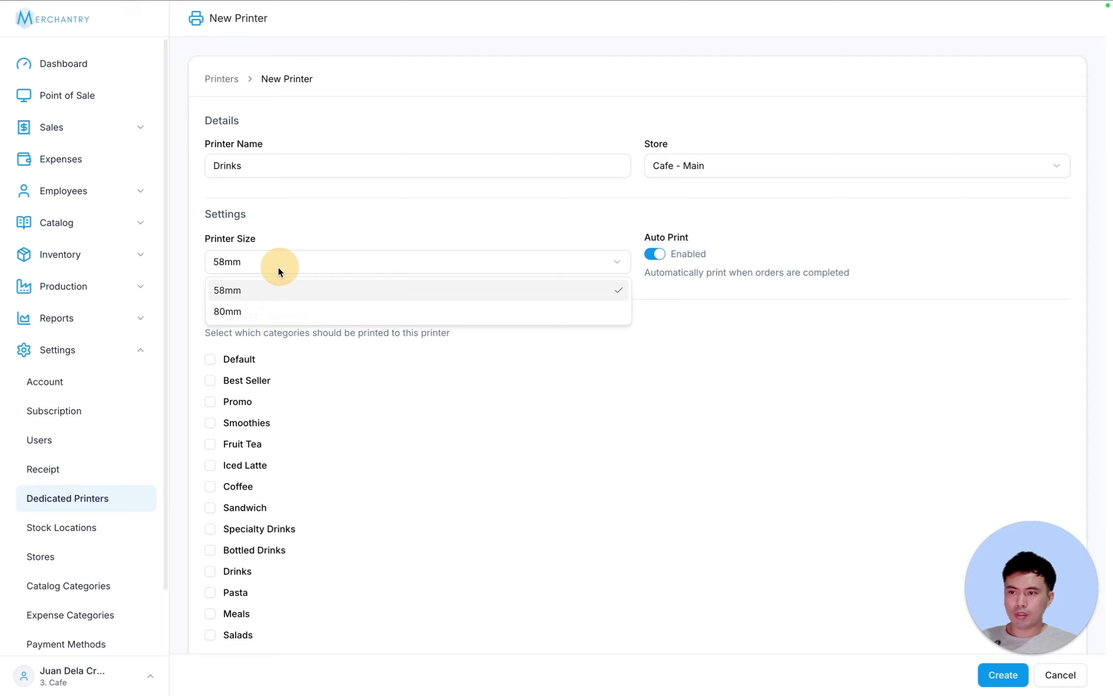
pyautogui.click(257, 307)
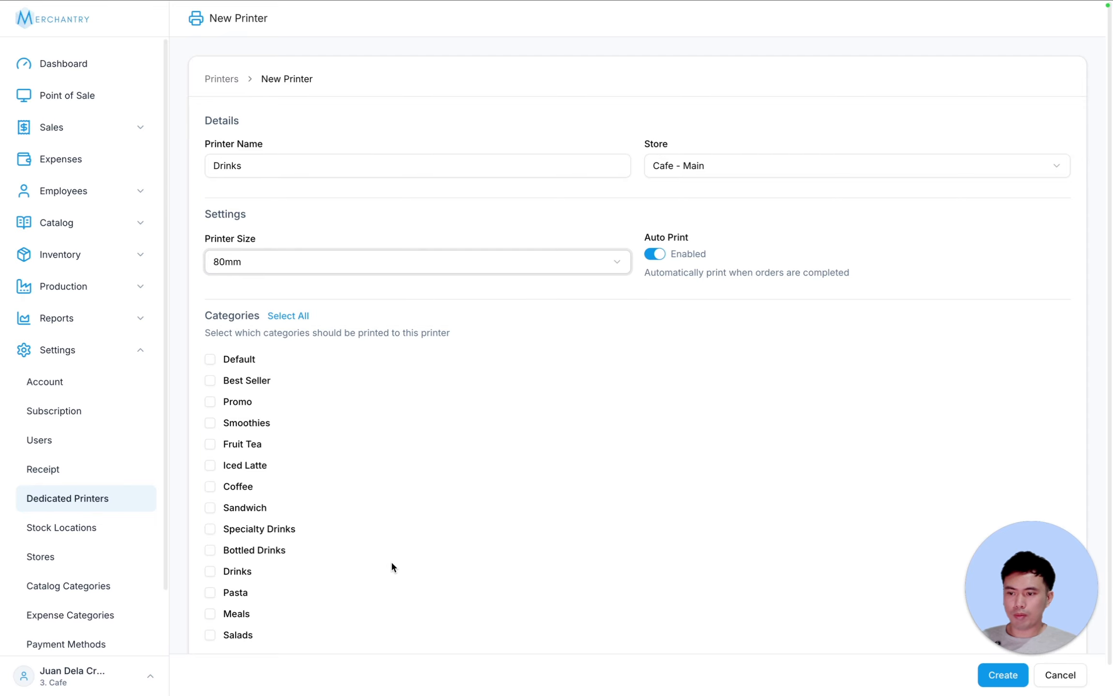
pyautogui.scroll(-1, 391, 563)
pyautogui.click(210, 455)
pyautogui.click(210, 435)
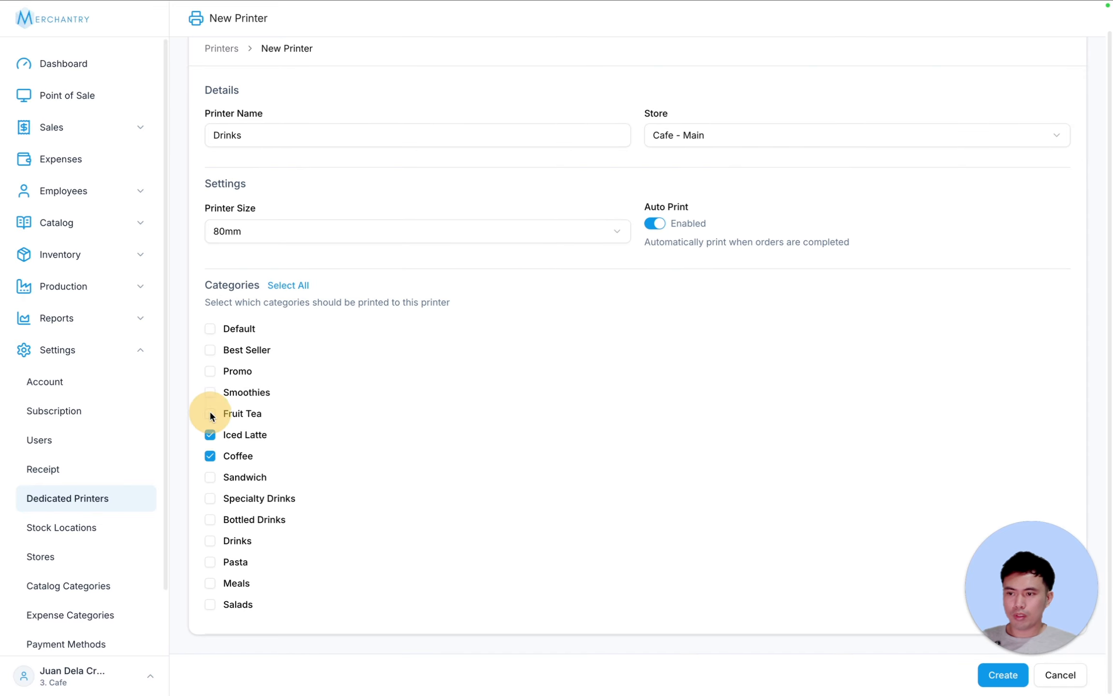
pyautogui.click(209, 413)
pyautogui.click(209, 392)
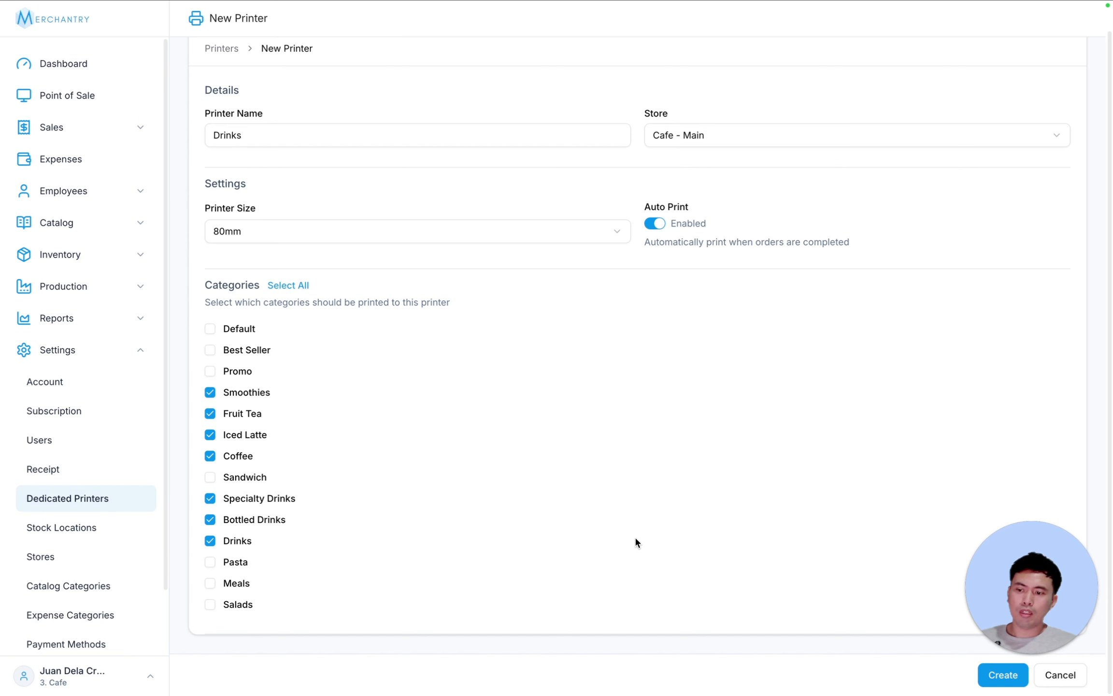
pyautogui.click(1001, 675)
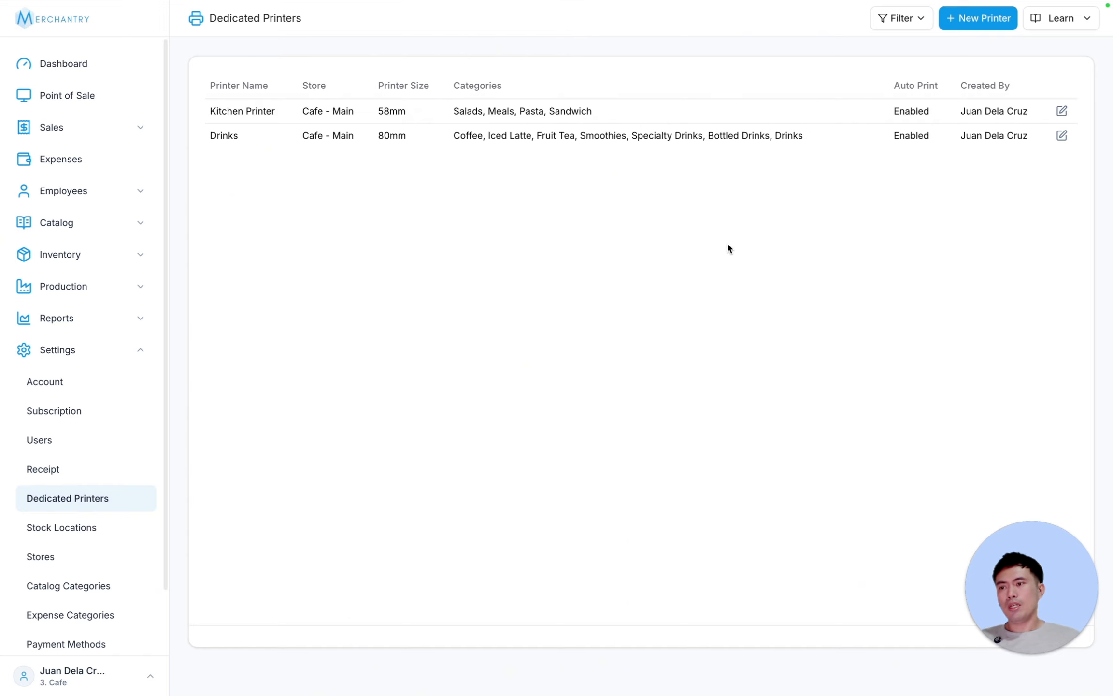
pyautogui.click(67, 95)
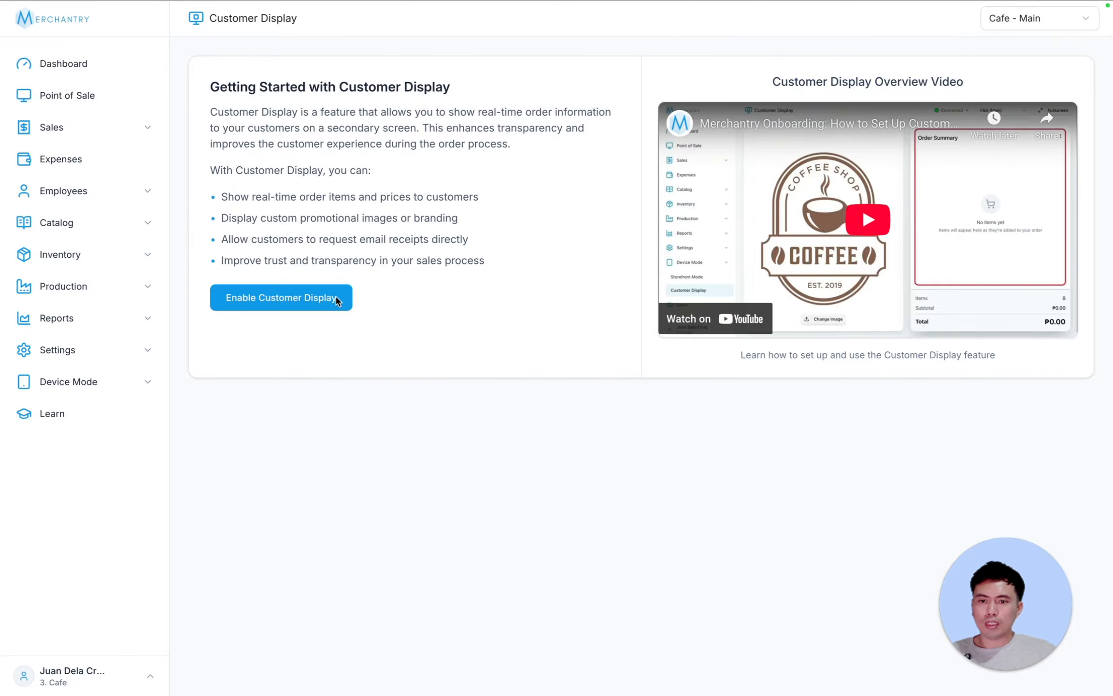
# - Enable the customer display and start a new user with the Customer Display role
pyautogui.click(309, 302)
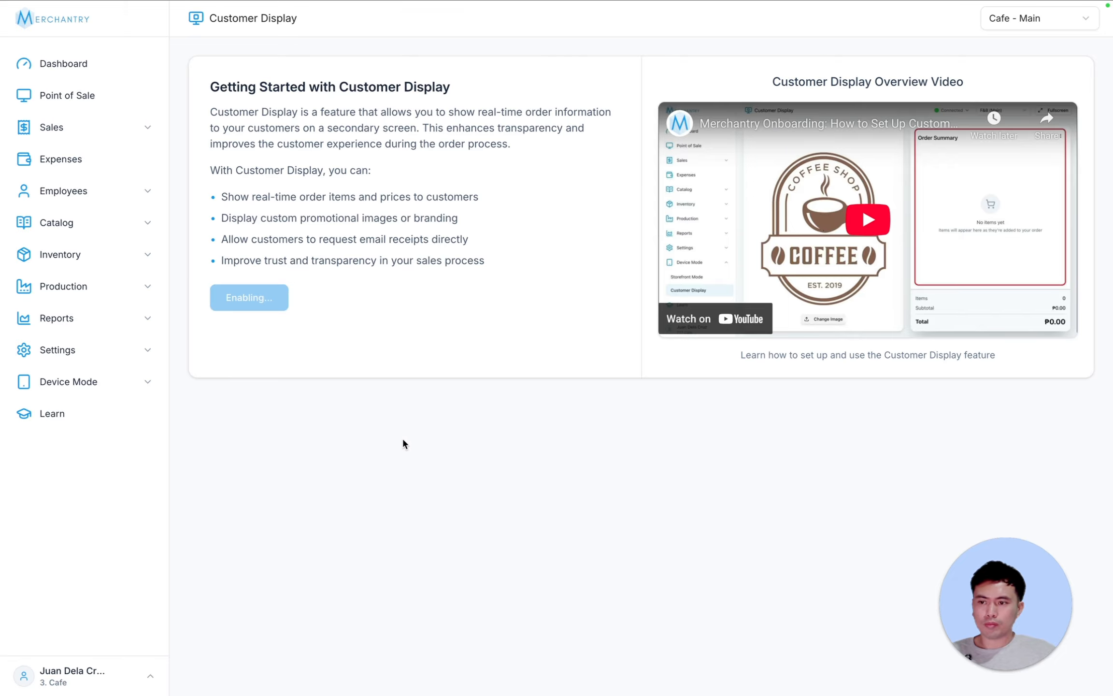
pyautogui.click(144, 380)
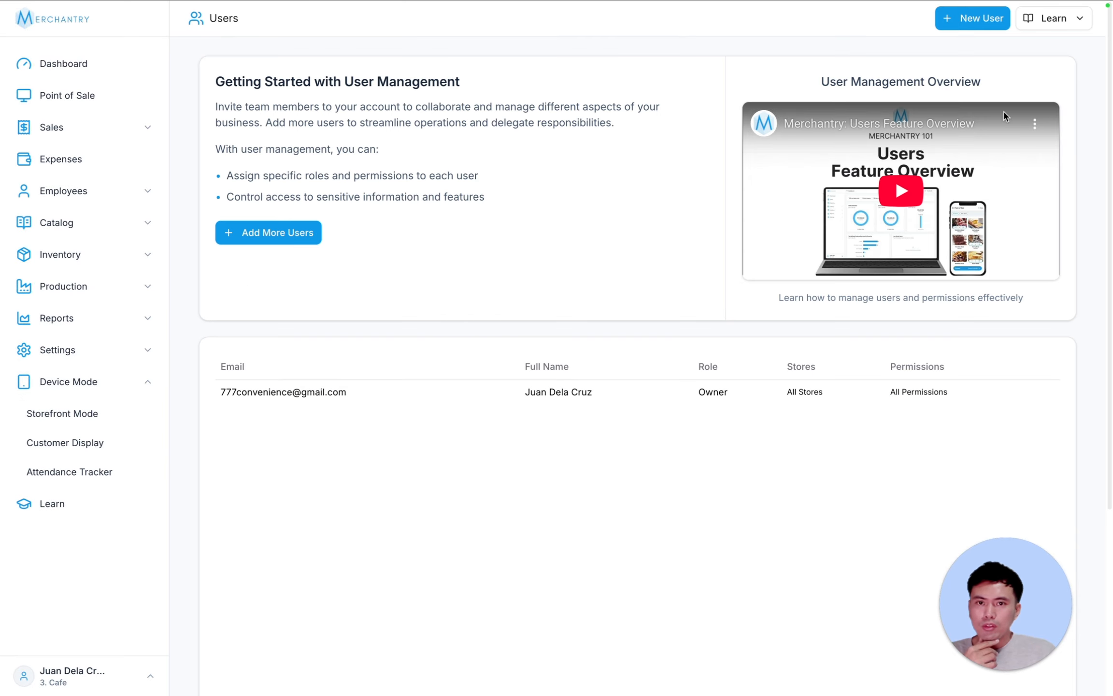
pyautogui.click(975, 21)
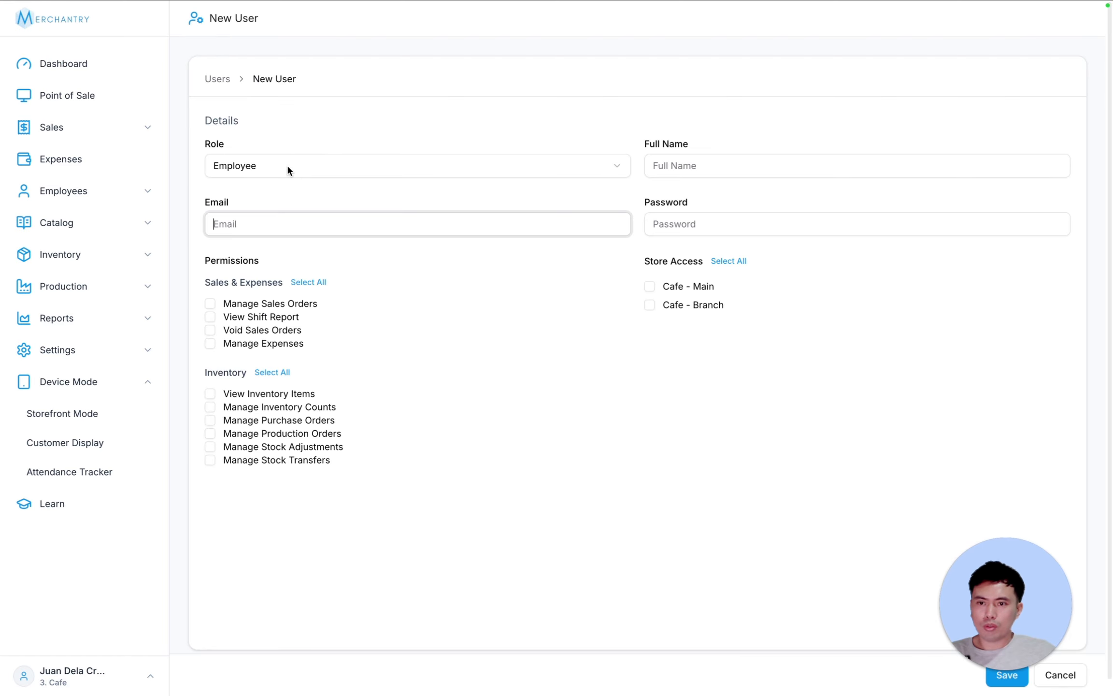
pyautogui.click(288, 167)
pyautogui.click(333, 237)
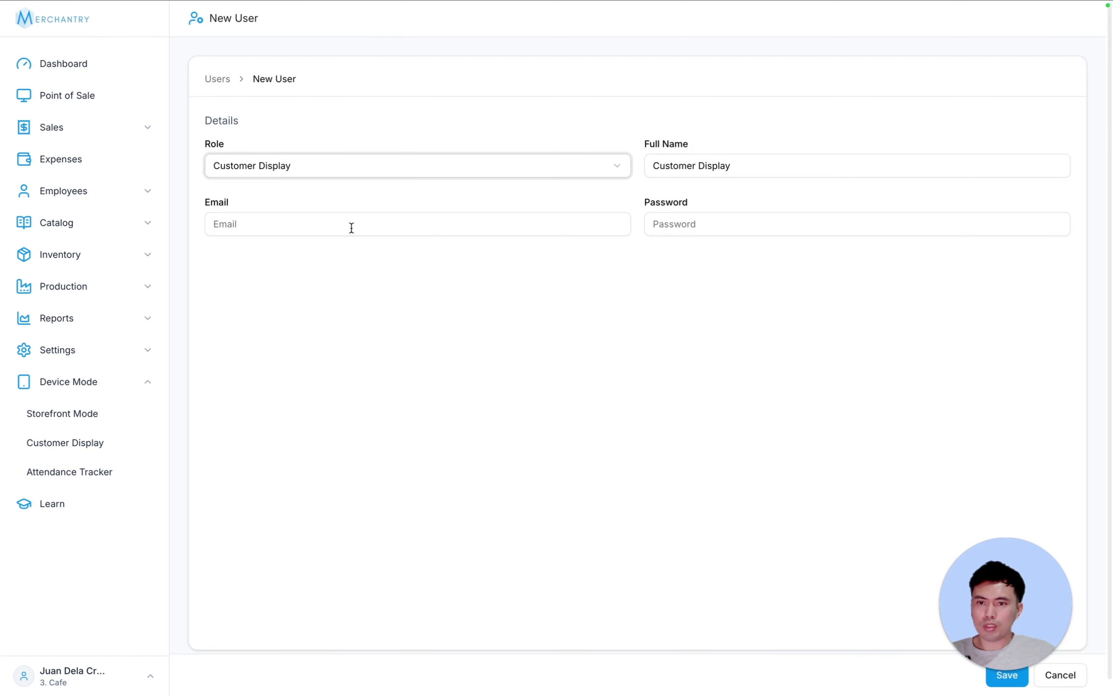
# - Fill in the new user's e-mail address and password
pyautogui.click(397, 224)
pyautogui.write('cdisplay@')
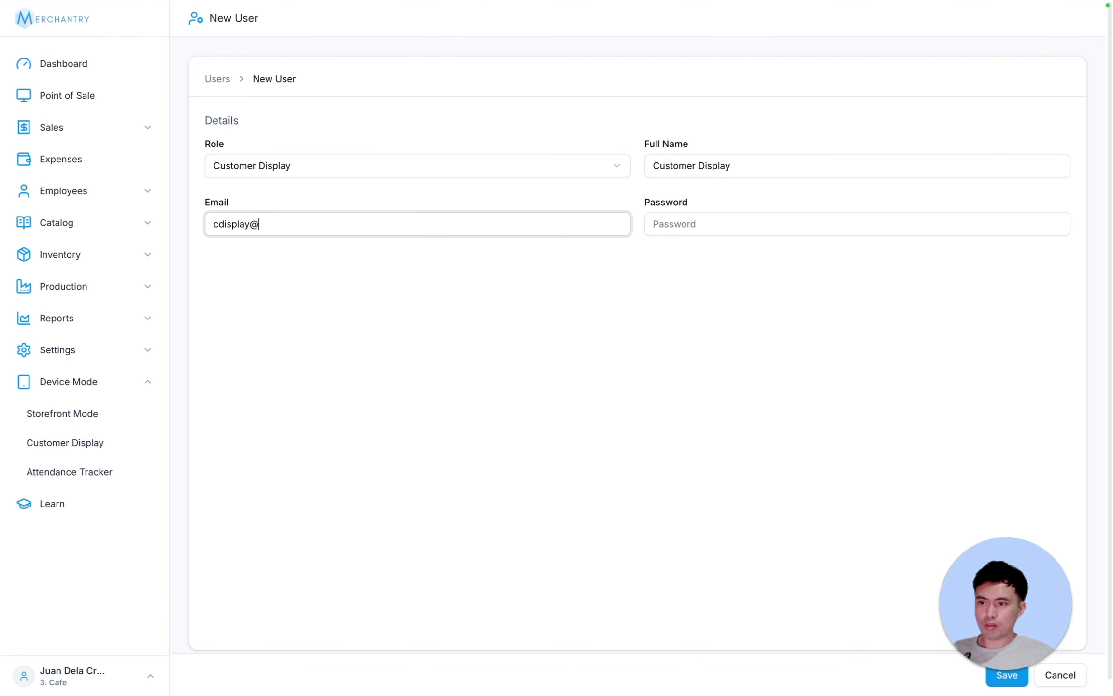
pyautogui.write('sample.com')
pyautogui.press('Tab')
pyautogui.write('1234')
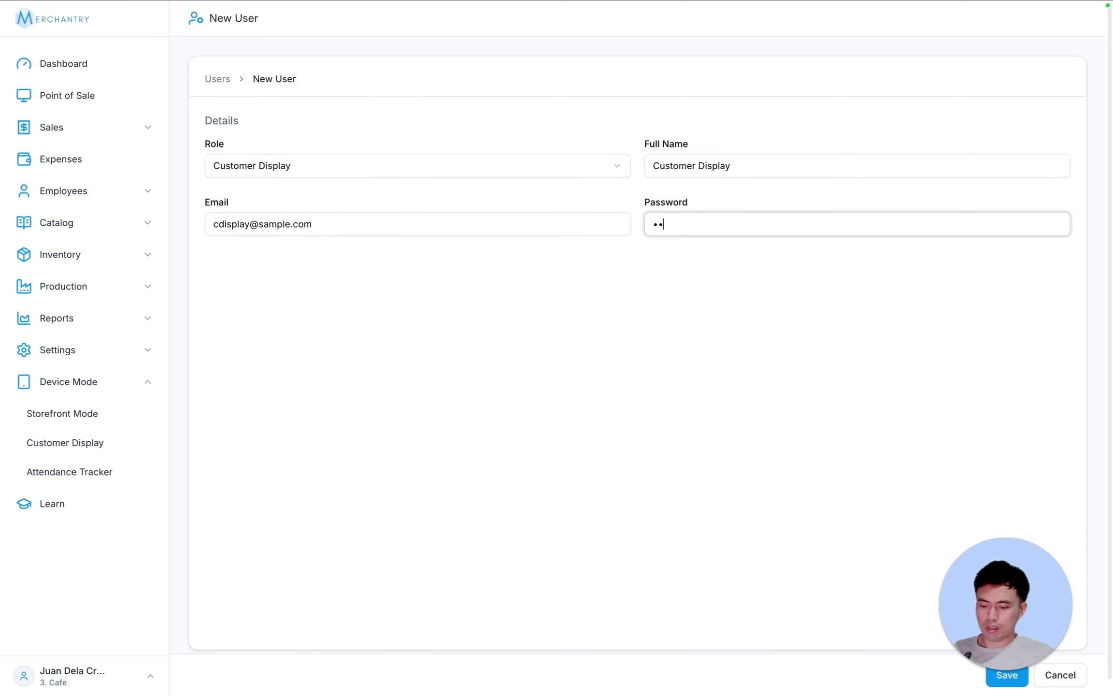
pyautogui.write('56789')
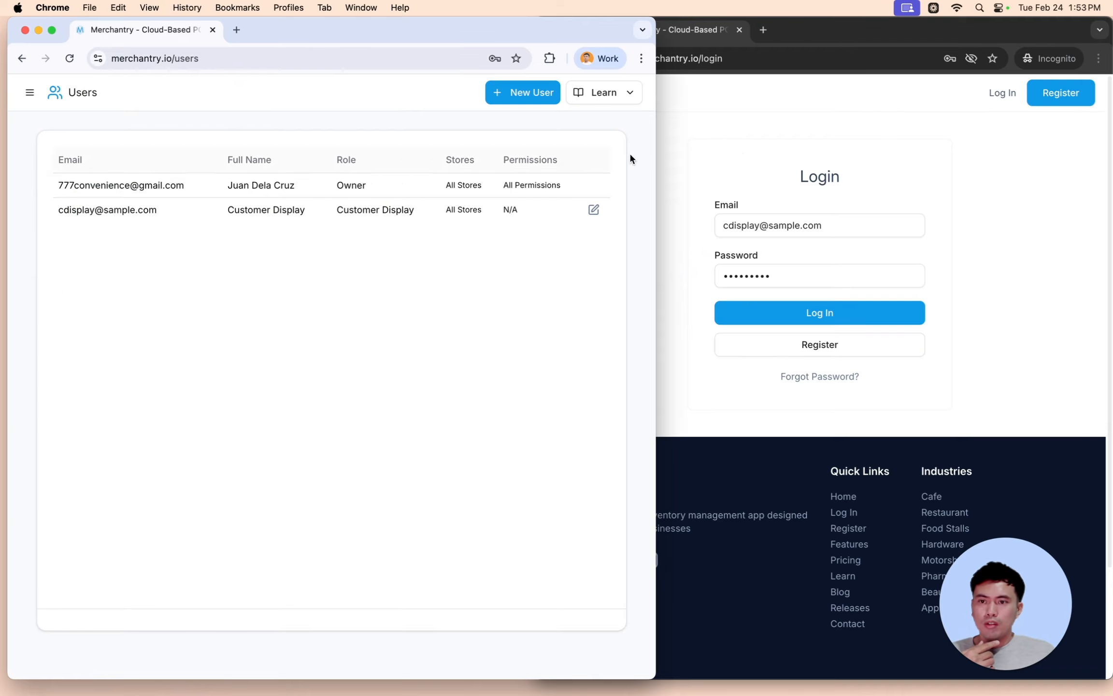
# - Log in as the customer display account in the private window and widen it
pyautogui.click(746, 144)
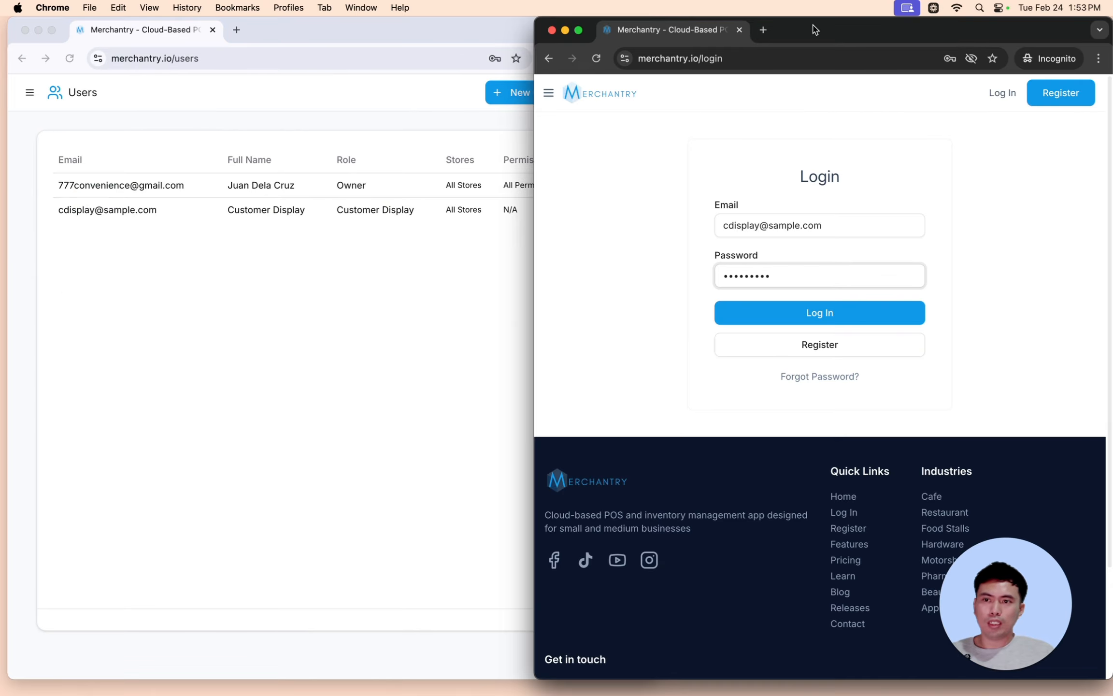
pyautogui.click(290, 349)
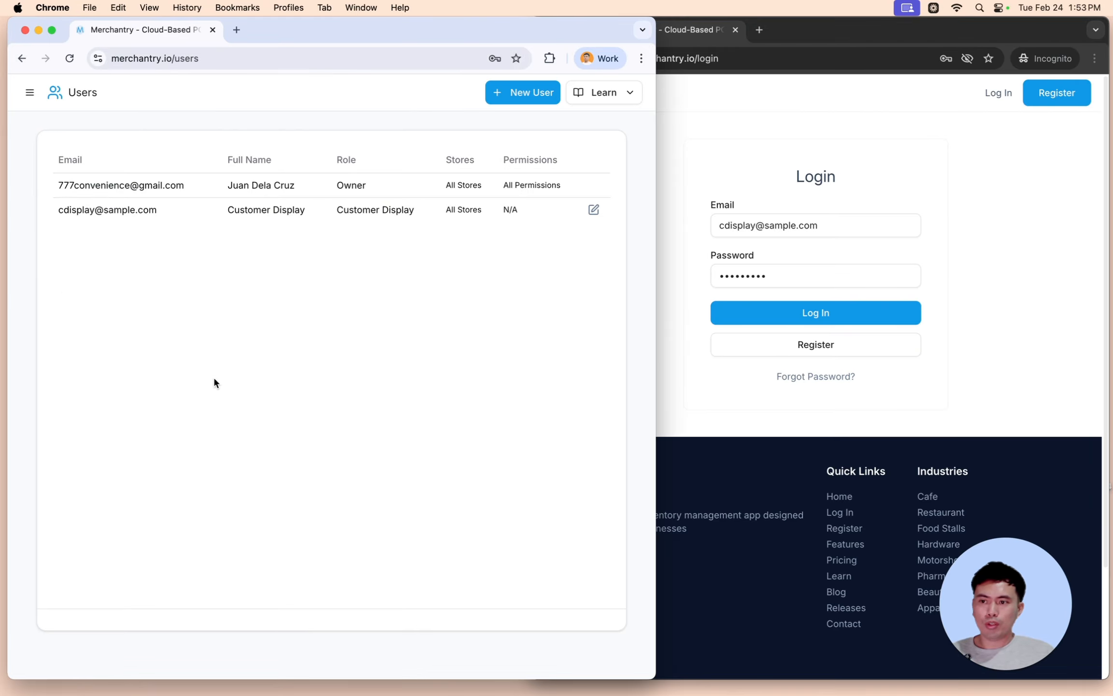
pyautogui.click(1020, 233)
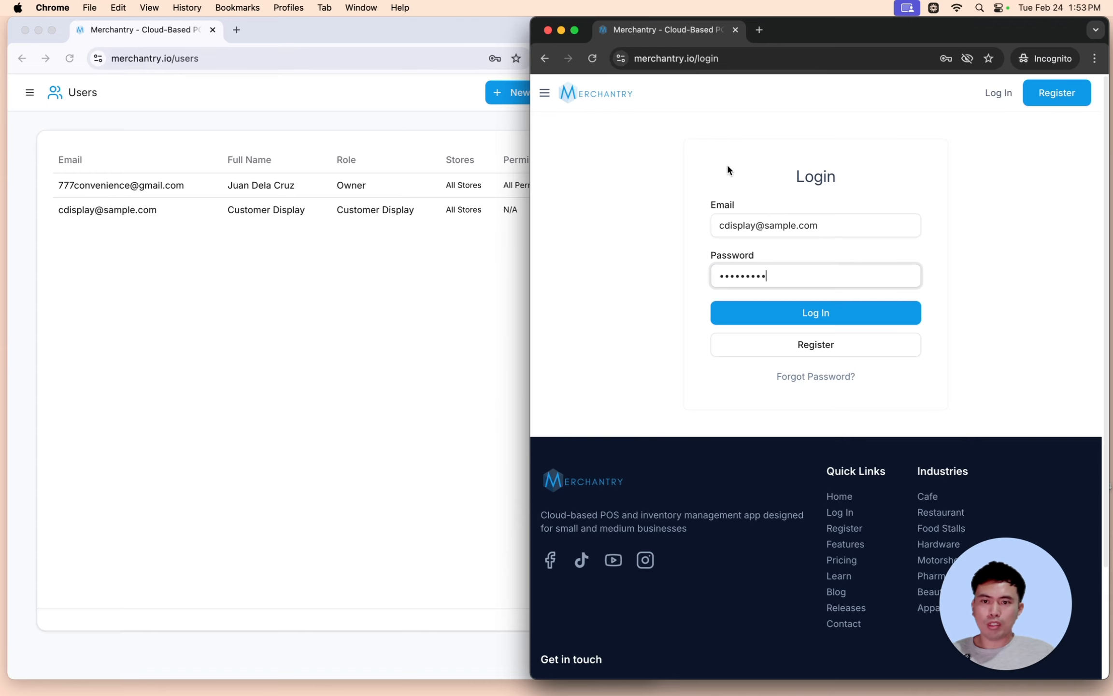
pyautogui.click(877, 313)
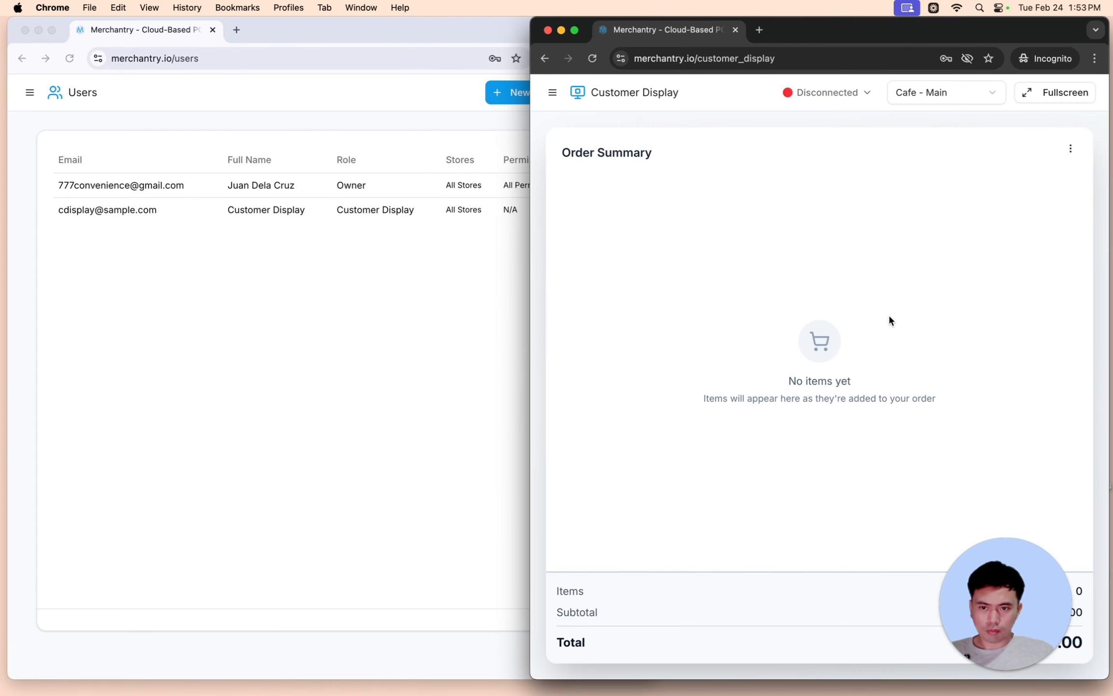
pyautogui.moveTo(530, 142); pyautogui.dragTo(393, 134)
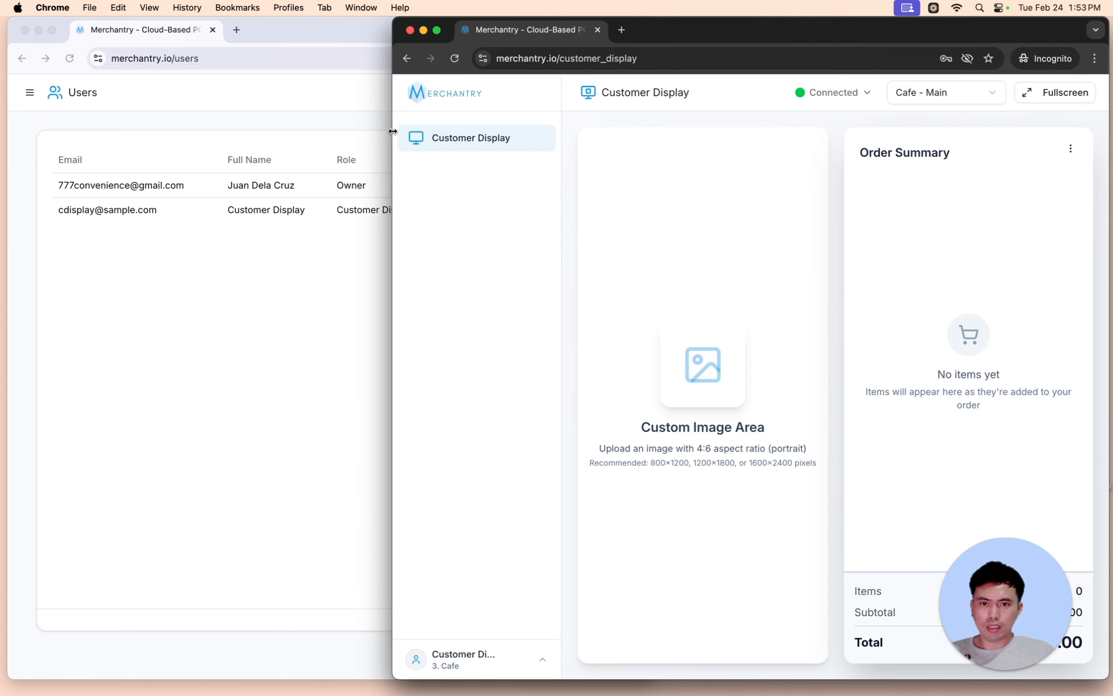
# - Confirm the display is Connected to Cafe - Main and show it in fullscreen
pyautogui.click(850, 96)
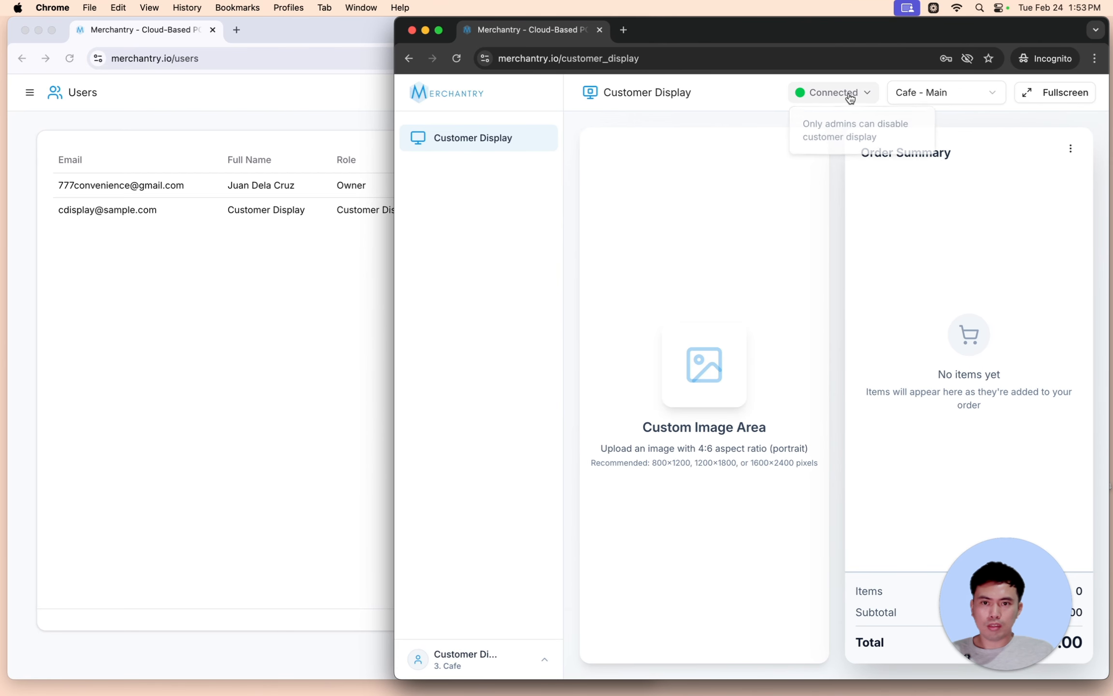
pyautogui.click(987, 94)
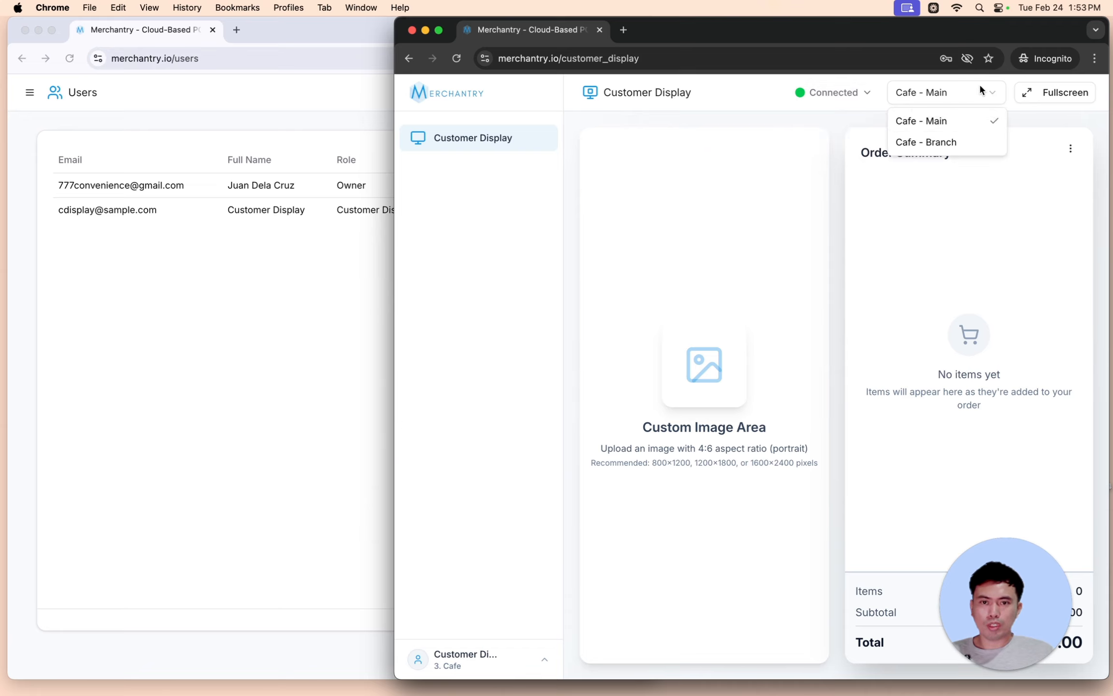
pyautogui.click(1062, 95)
pyautogui.click(1062, 96)
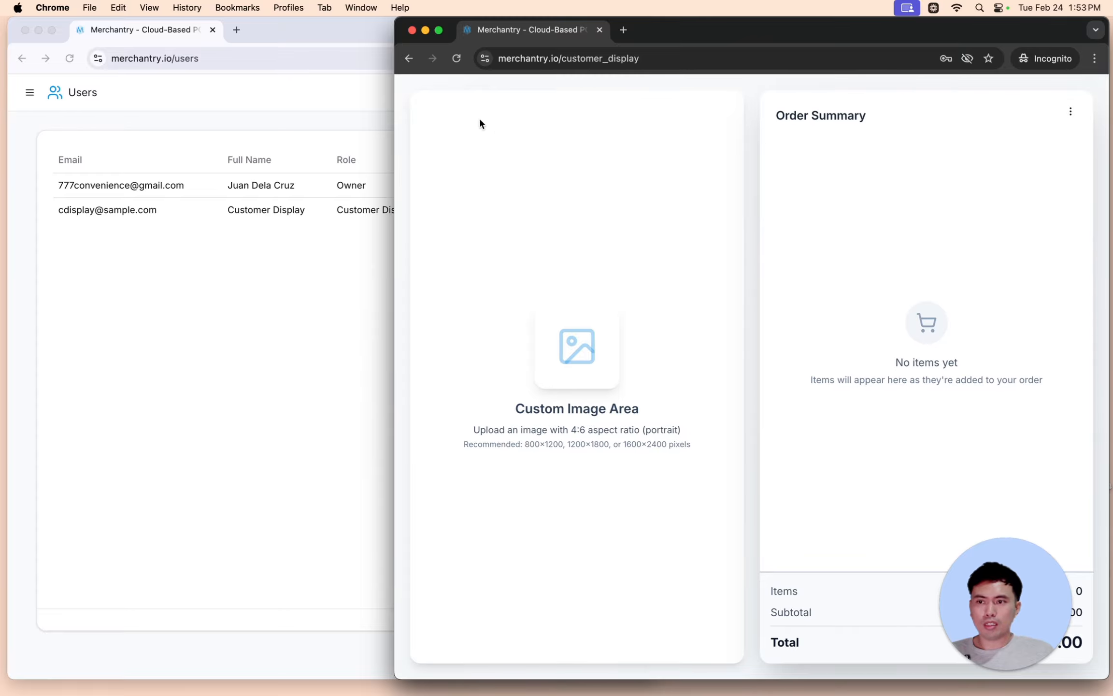
pyautogui.moveTo(703, 27); pyautogui.dragTo(743, 31)
pyautogui.click(328, 22)
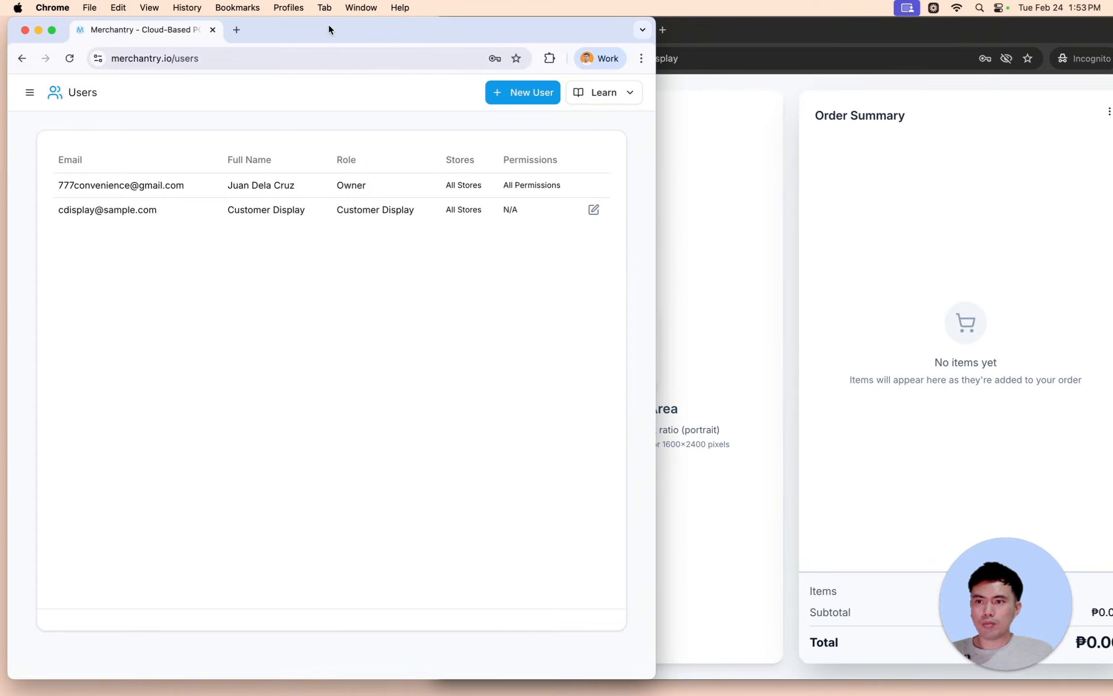
# - Upload cds-logo.png as the image on the Customer Display settings page
pyautogui.click(29, 92)
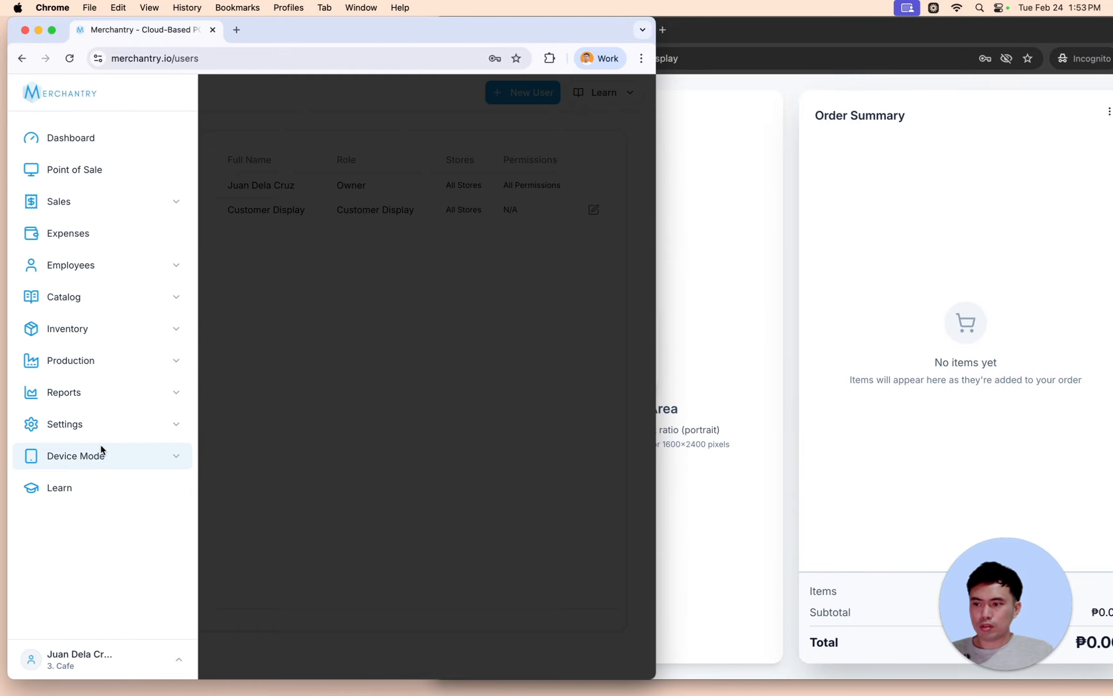
pyautogui.click(100, 454)
pyautogui.click(88, 526)
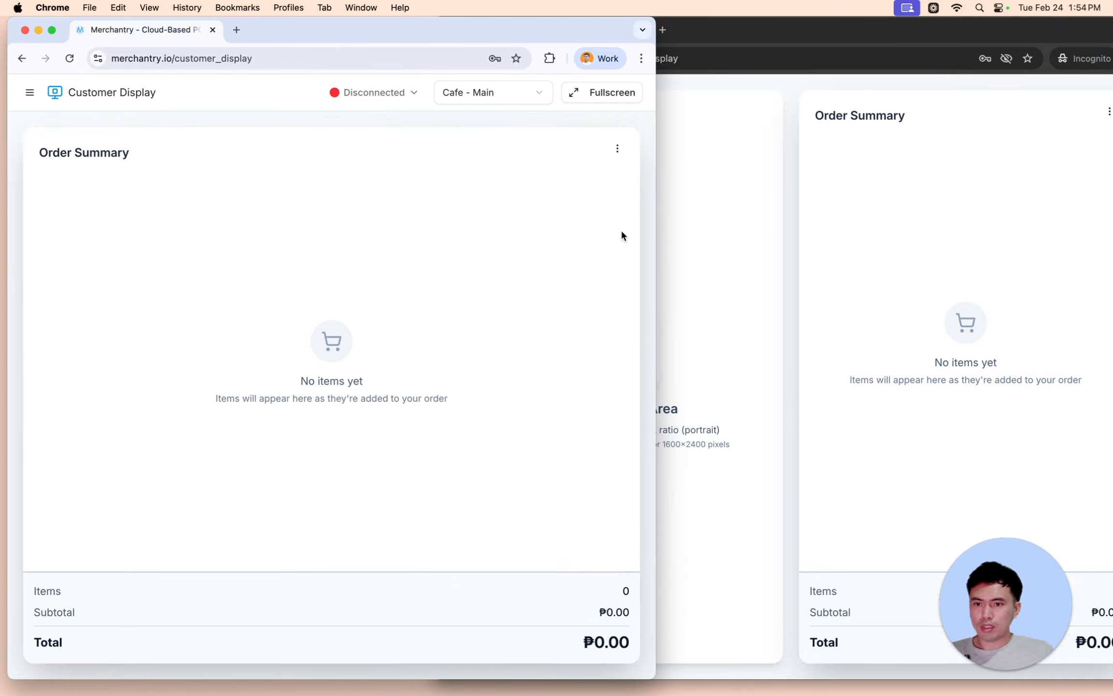
pyautogui.moveTo(653, 236); pyautogui.dragTo(851, 236)
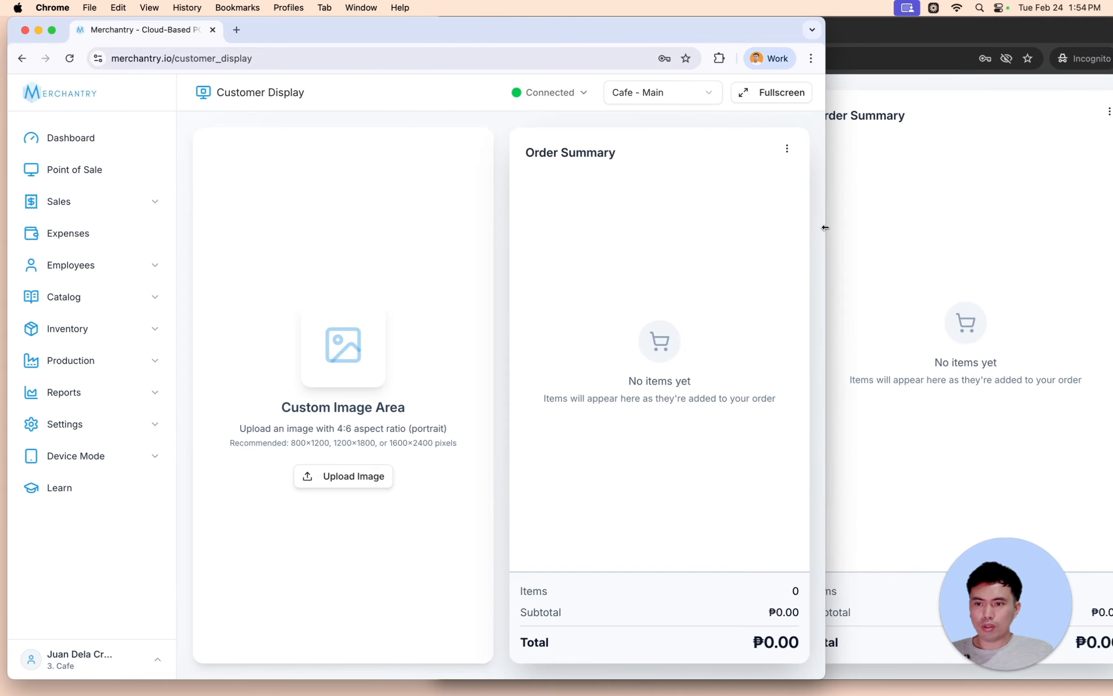
pyautogui.click(348, 480)
pyautogui.doubleClick(134, 290)
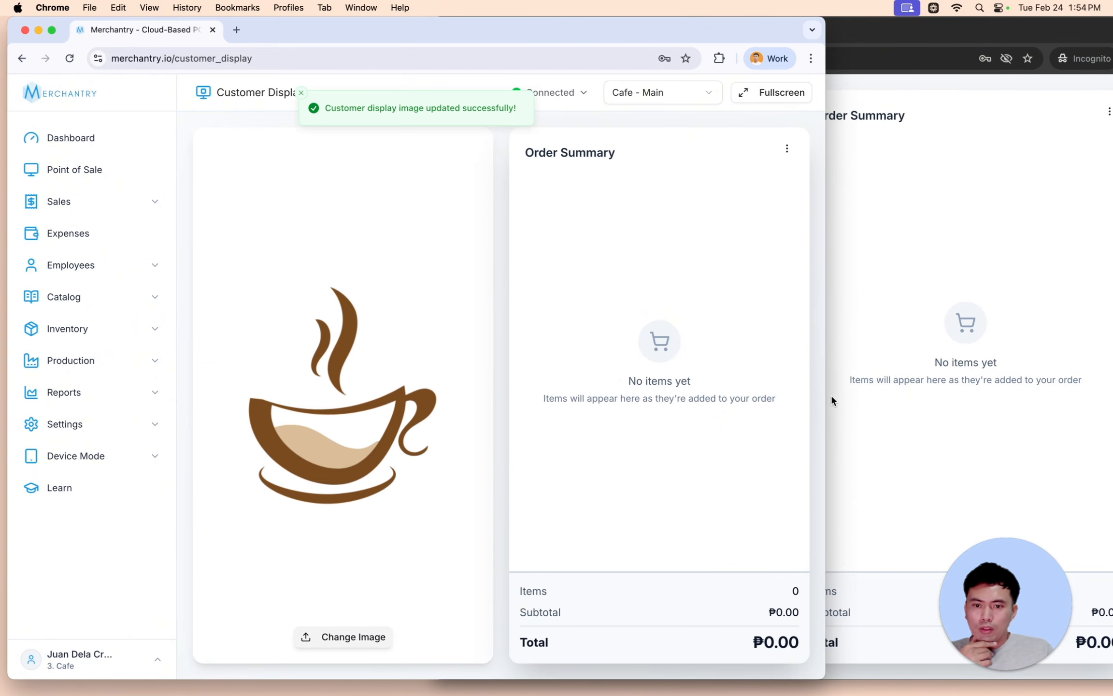
# - Reload the private customer display so it shows the coffee image in fullscreen
pyautogui.moveTo(830, 394); pyautogui.dragTo(723, 371)
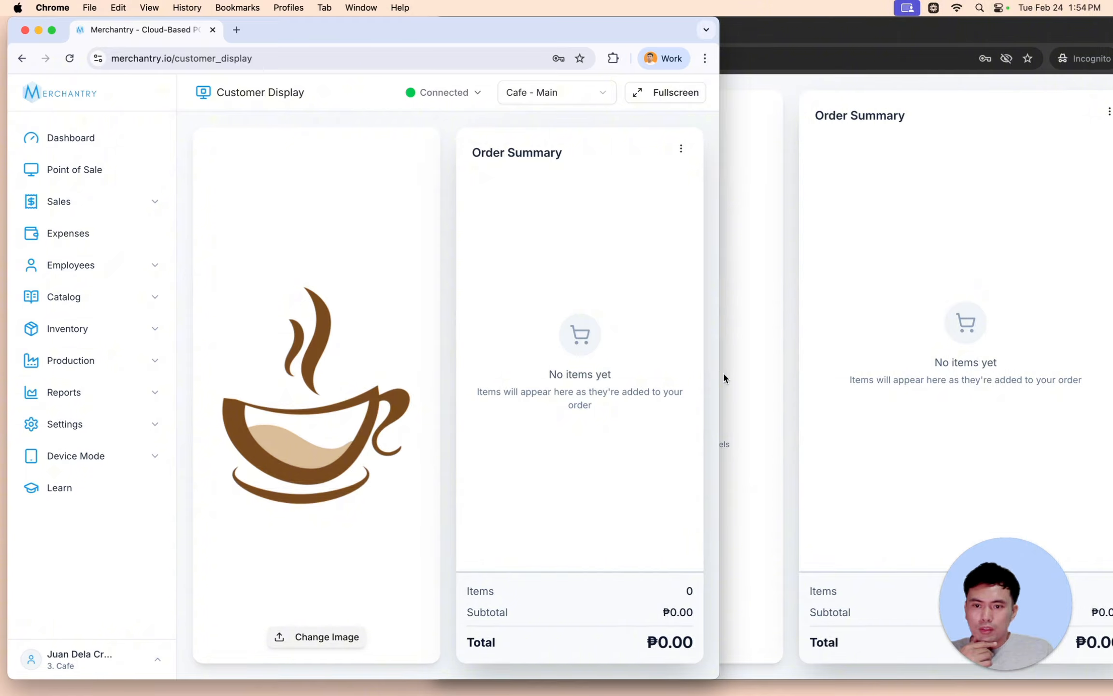
pyautogui.click(724, 375)
pyautogui.rightClick(735, 140)
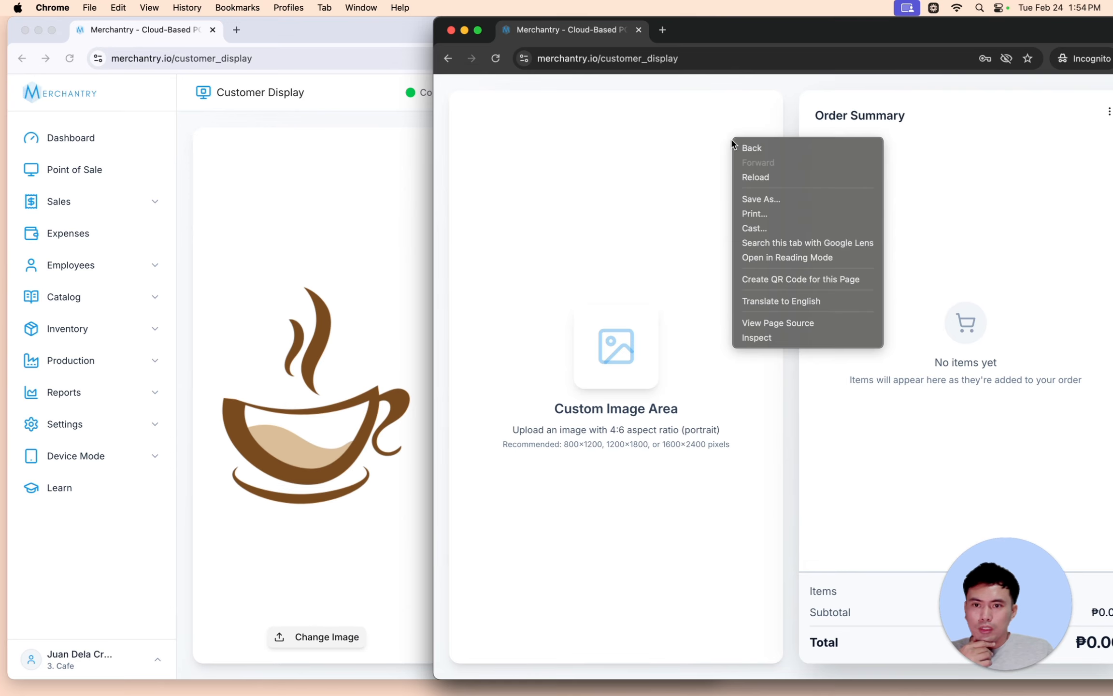
pyautogui.click(788, 185)
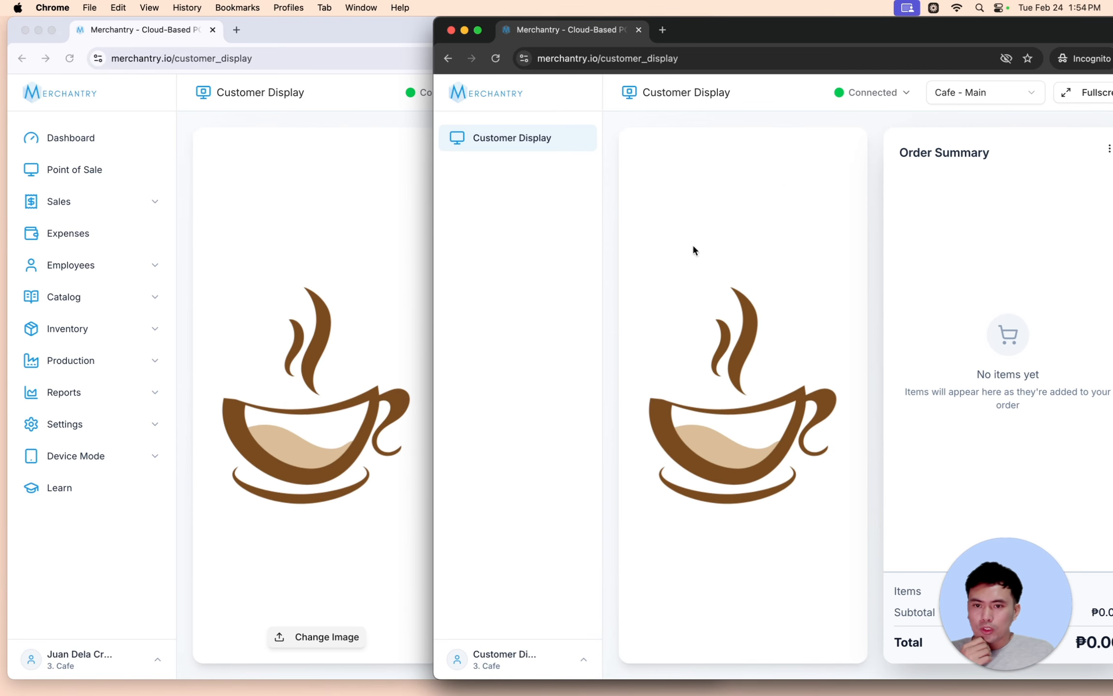
pyautogui.click(1065, 101)
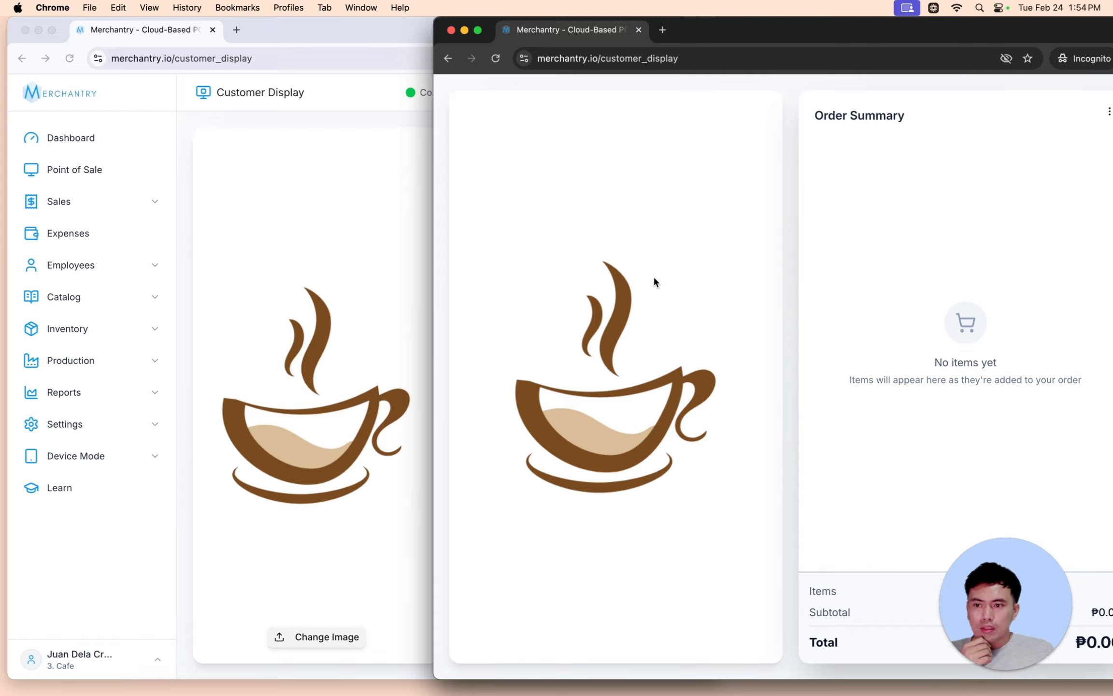
pyautogui.click(87, 170)
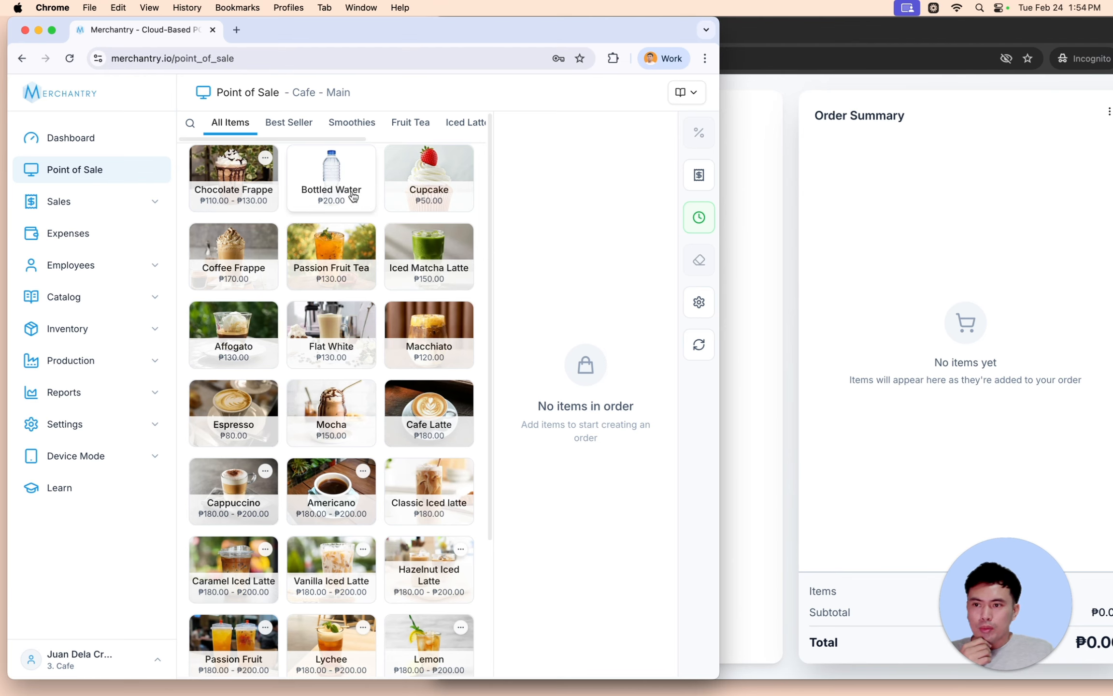
# - Add ten items: Bottled Water, Passion Fruit Tea, Iced Matcha Latte, Cupcake, Flat White, Macchiato, Affogato, Espresso, medium Mocha, medium Cafe Latte
pyautogui.click(354, 195)
pyautogui.click(331, 264)
pyautogui.click(429, 264)
pyautogui.click(428, 186)
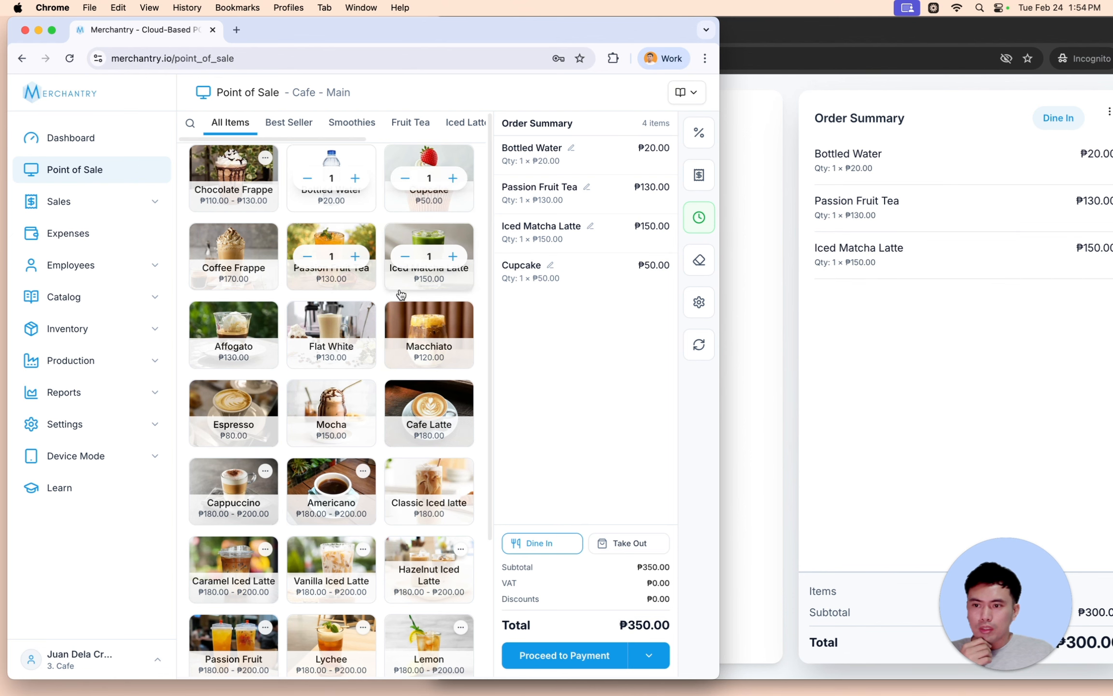
pyautogui.click(331, 341)
pyautogui.click(406, 327)
pyautogui.click(234, 338)
pyautogui.click(234, 415)
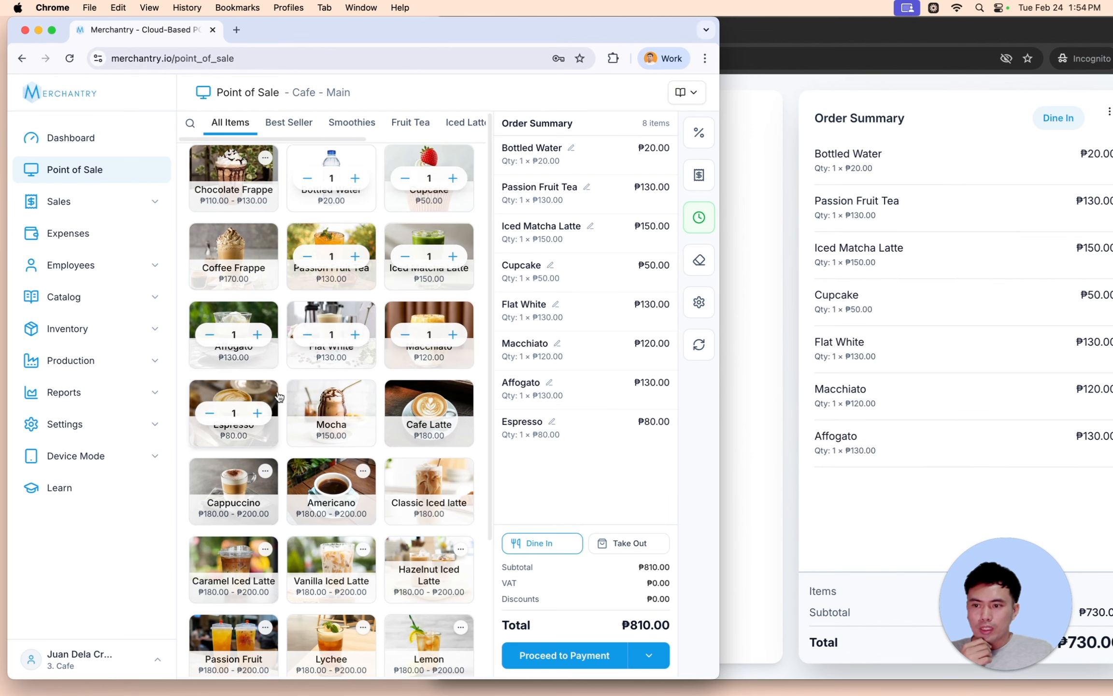
pyautogui.click(335, 399)
pyautogui.click(429, 408)
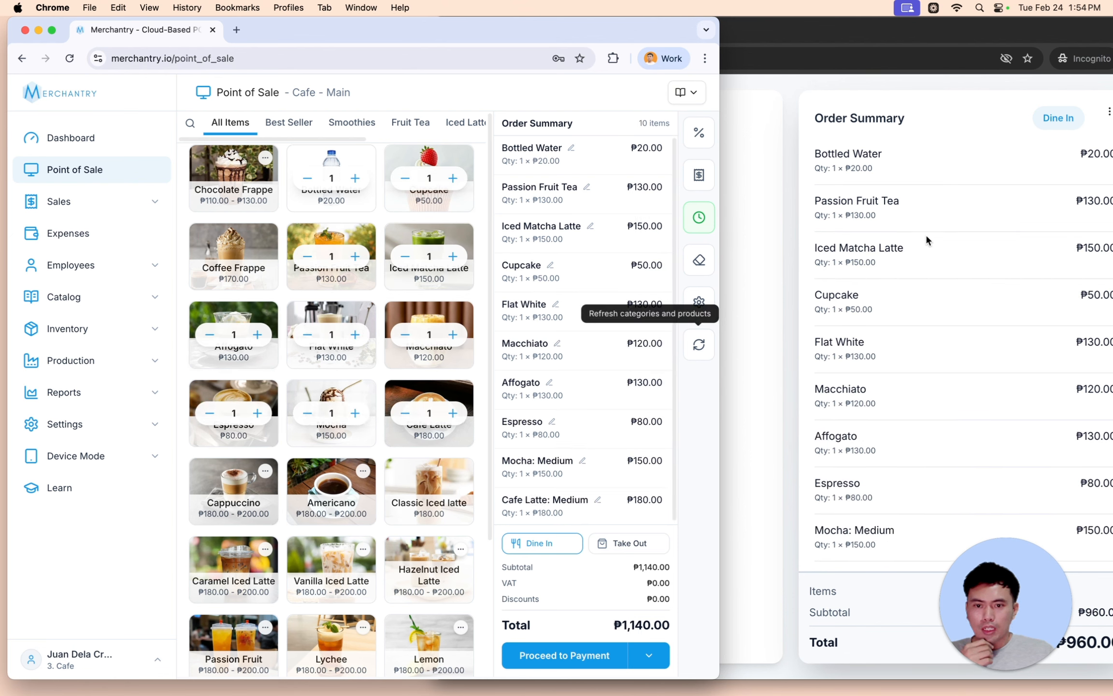
# - Create the order as take-out paid in cash for ₱1,140.00, then check the customer display's Thank You screen
pyautogui.click(623, 550)
pyautogui.click(576, 545)
pyautogui.click(608, 545)
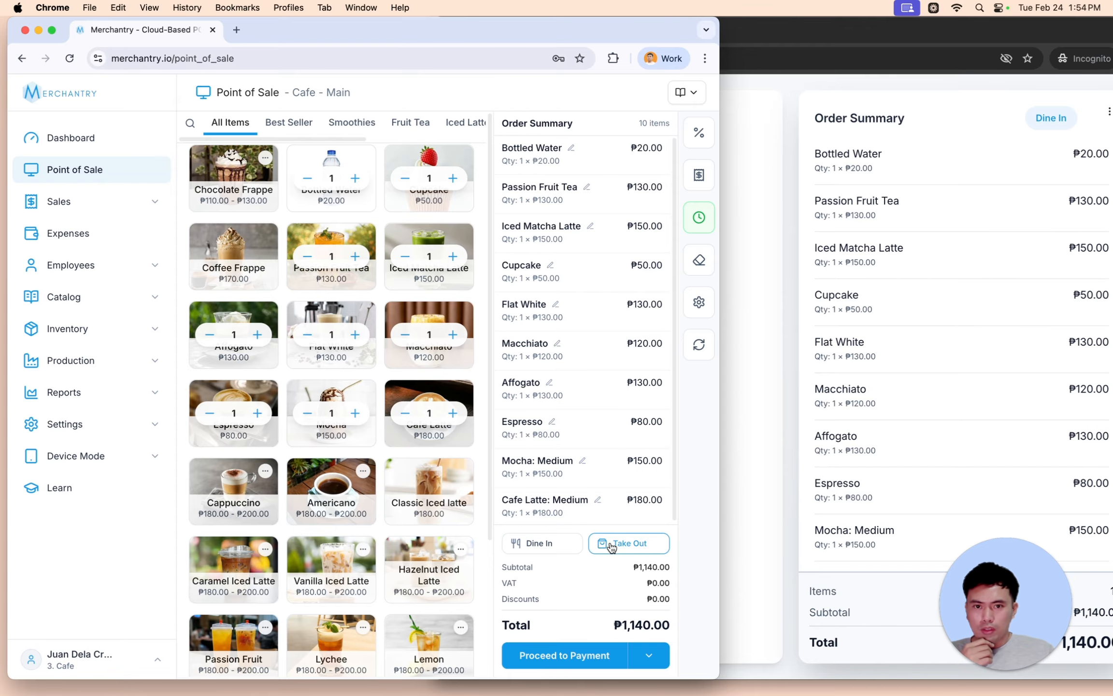
pyautogui.click(572, 658)
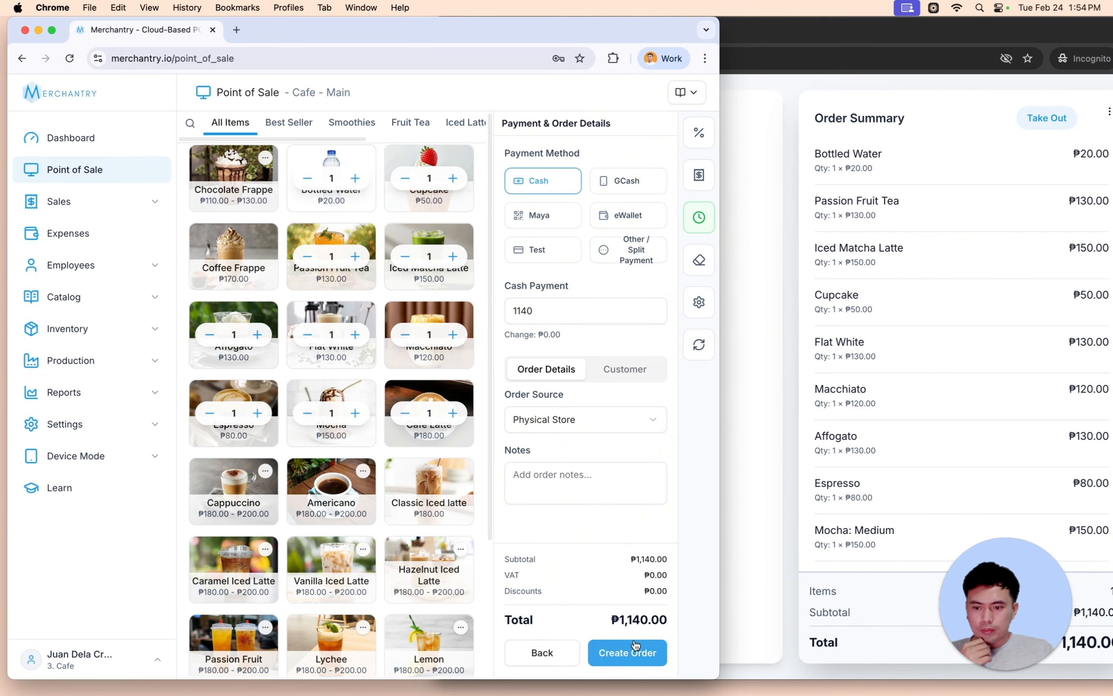
pyautogui.click(638, 652)
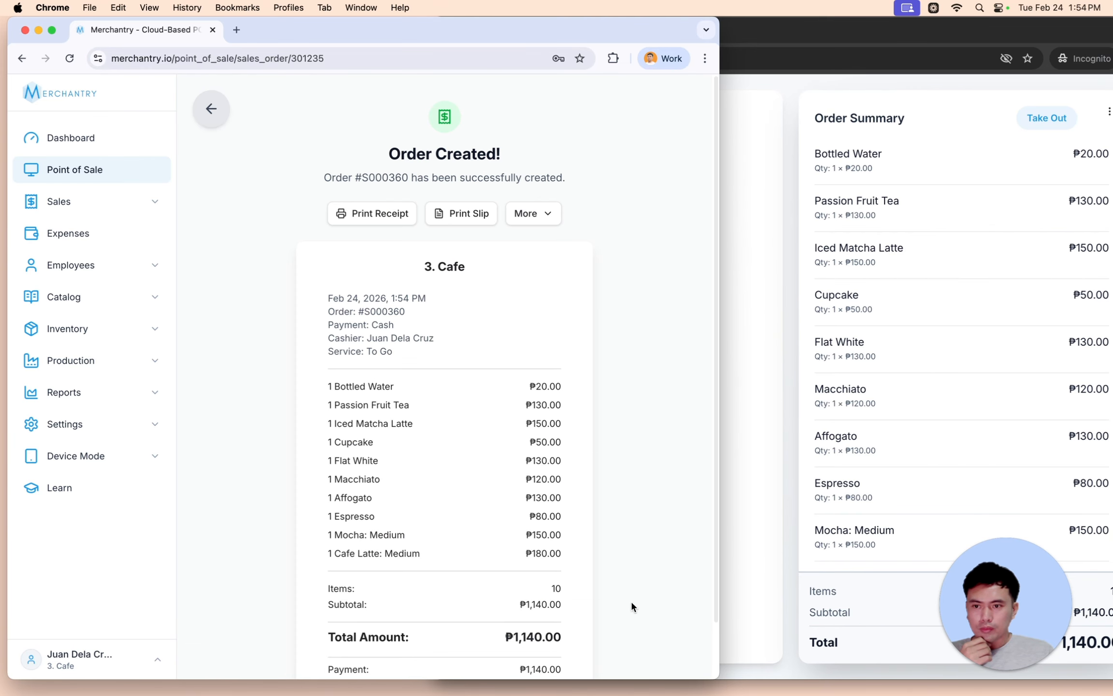
pyautogui.click(802, 319)
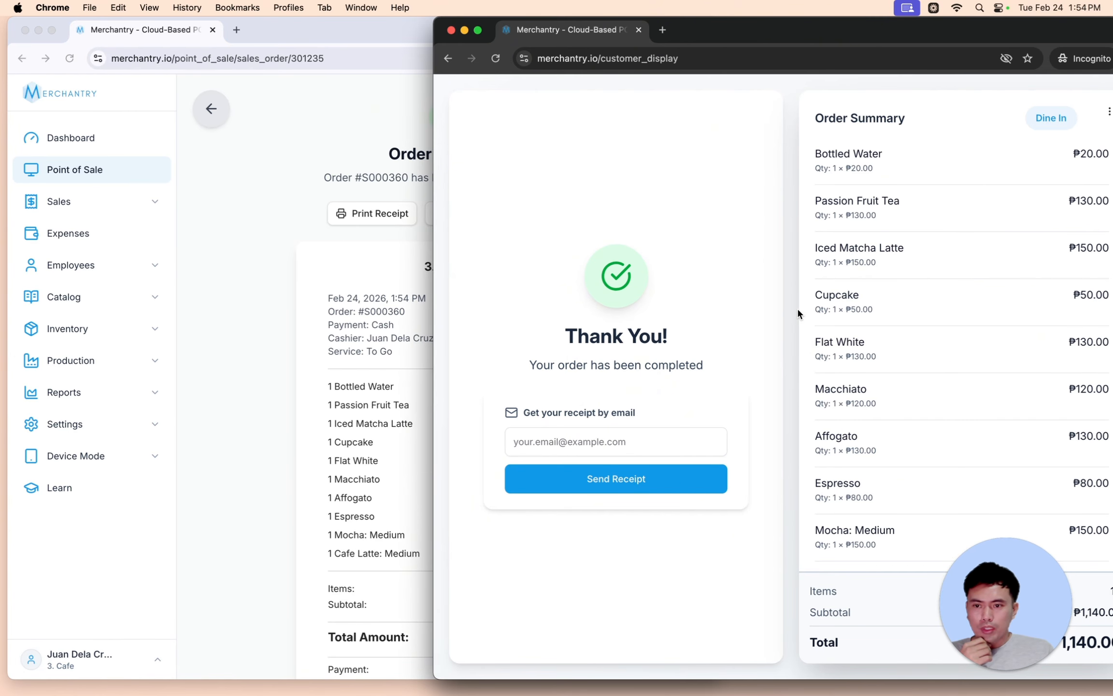
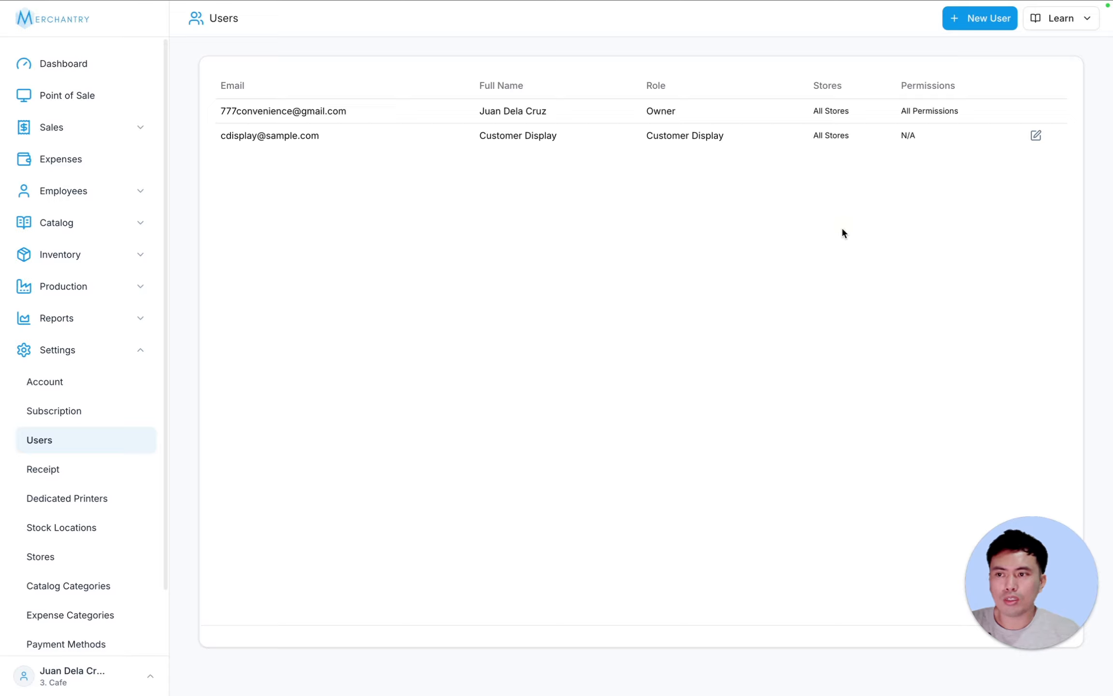
# - Create an Employee user with full name, email, password, and all sales and expenses permissions
pyautogui.click(988, 25)
pyautogui.click(696, 166)
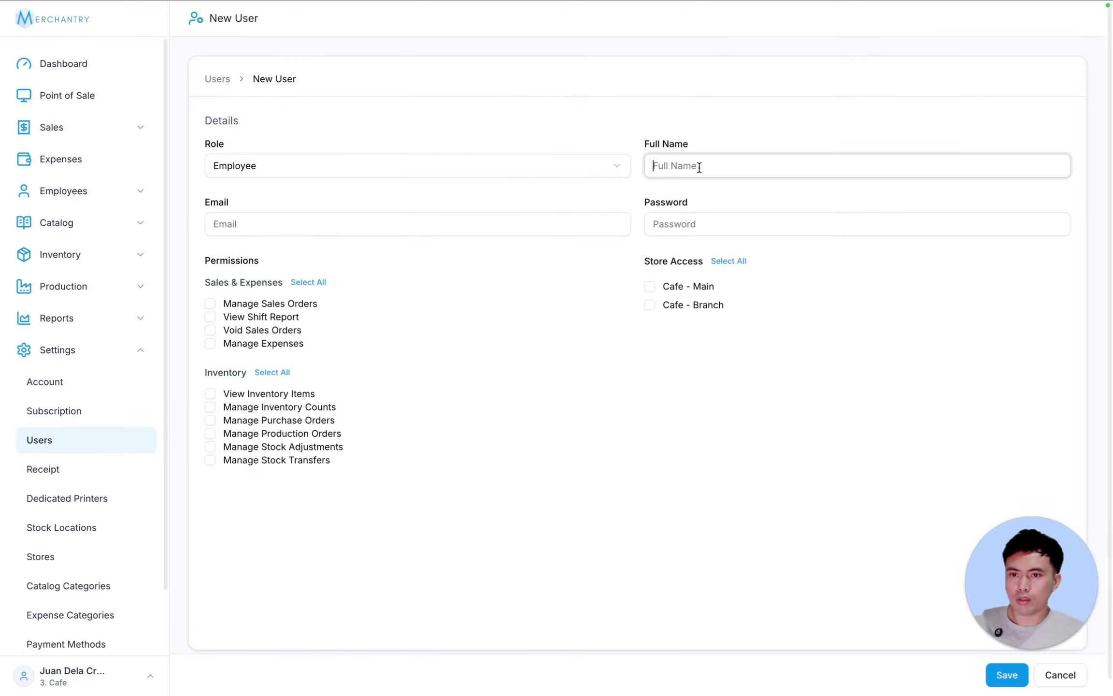
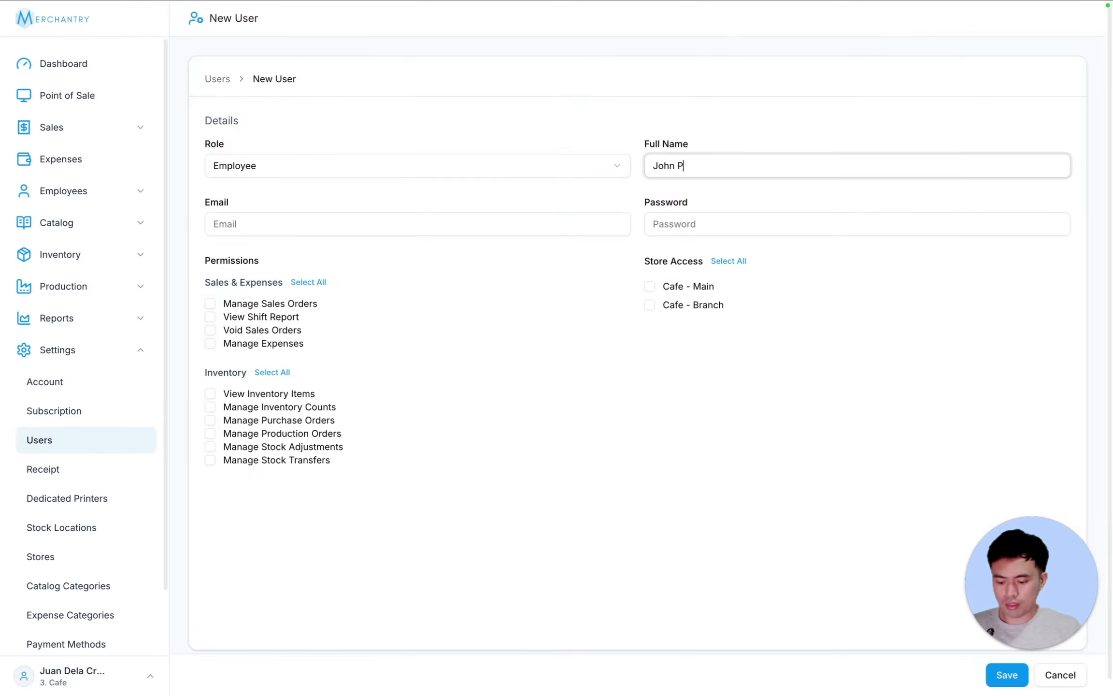
pyautogui.press('Tab')
pyautogui.write('pilap')
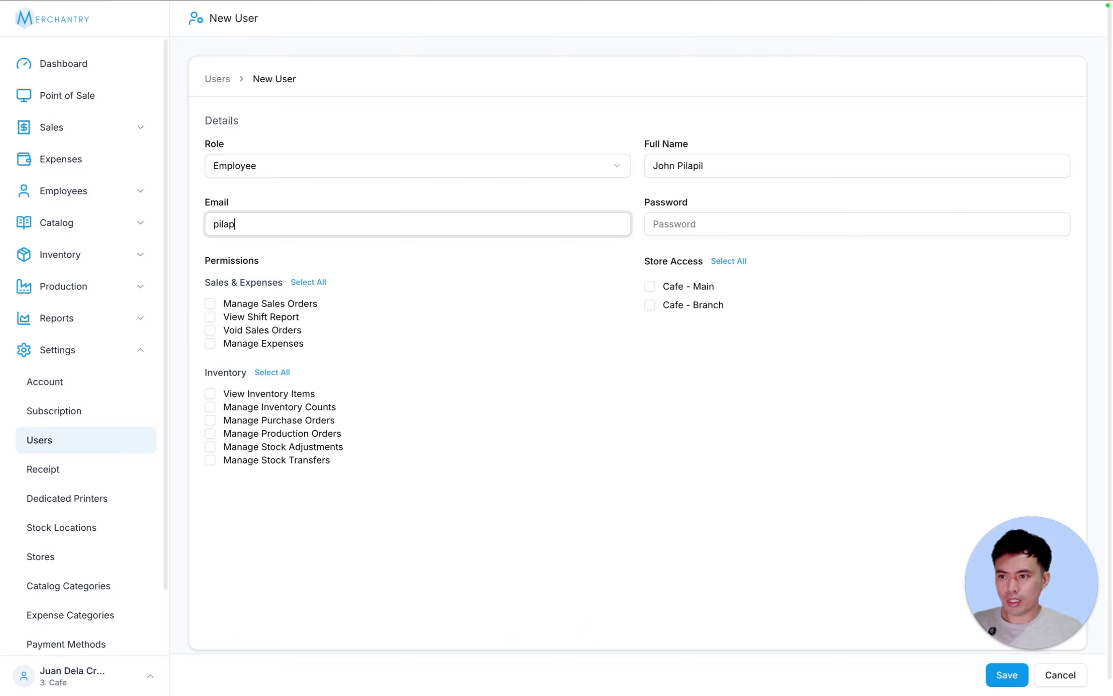
pyautogui.write('il@sample.com')
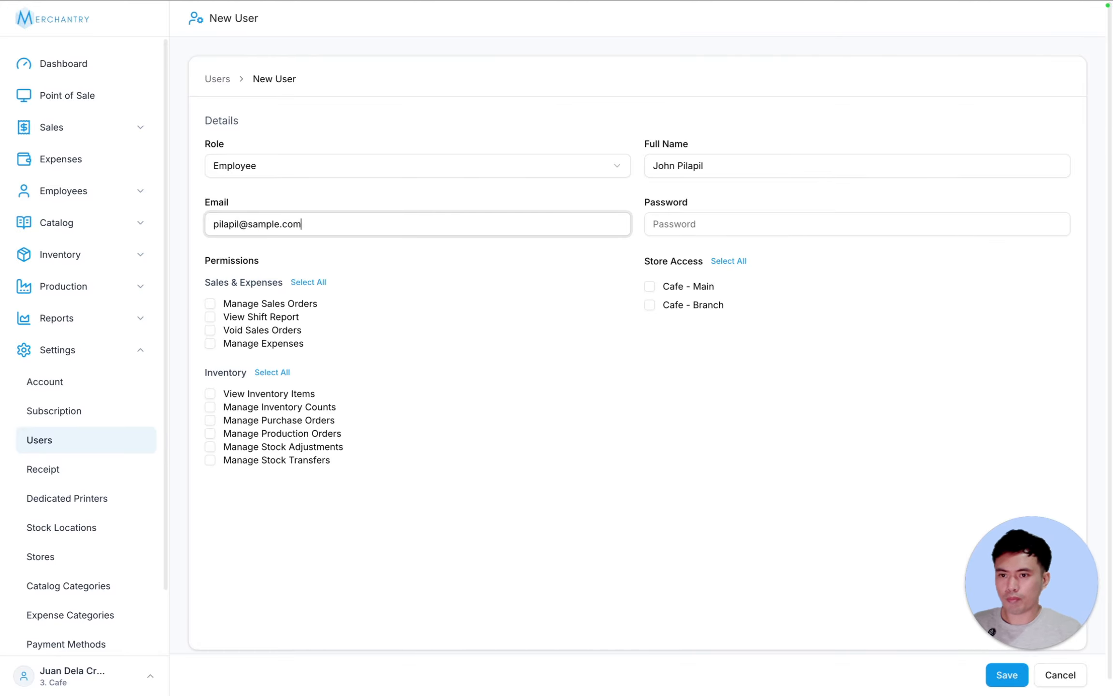
pyautogui.press('Tab')
pyautogui.write('passw')
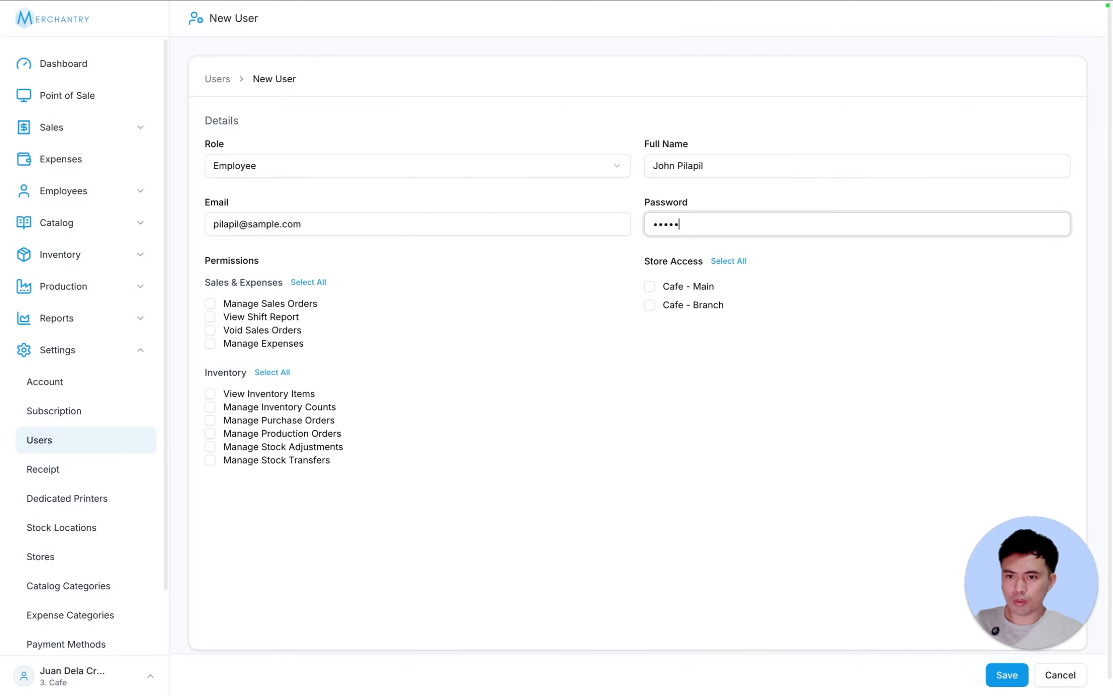
pyautogui.write('ord1')
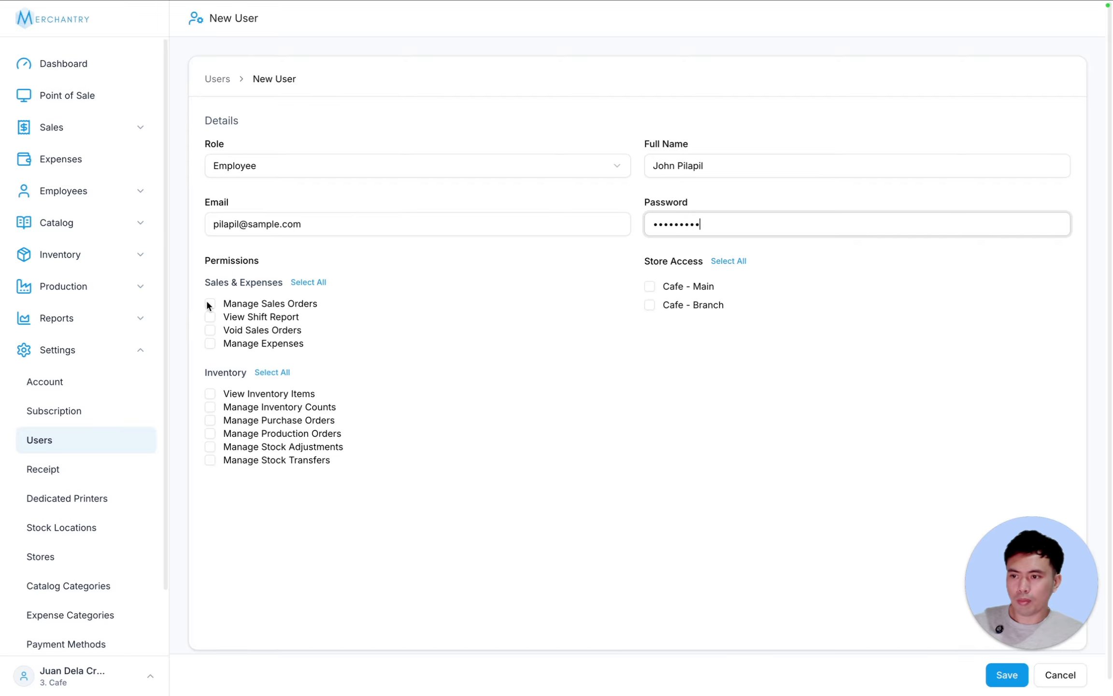
pyautogui.click(308, 284)
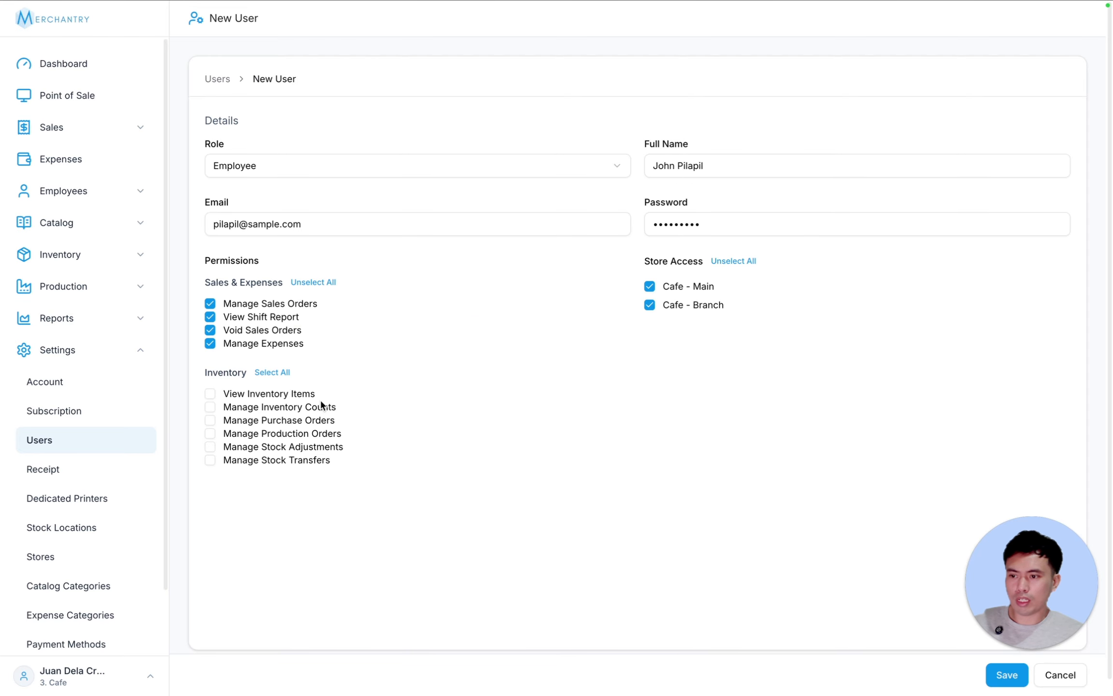
pyautogui.click(1000, 681)
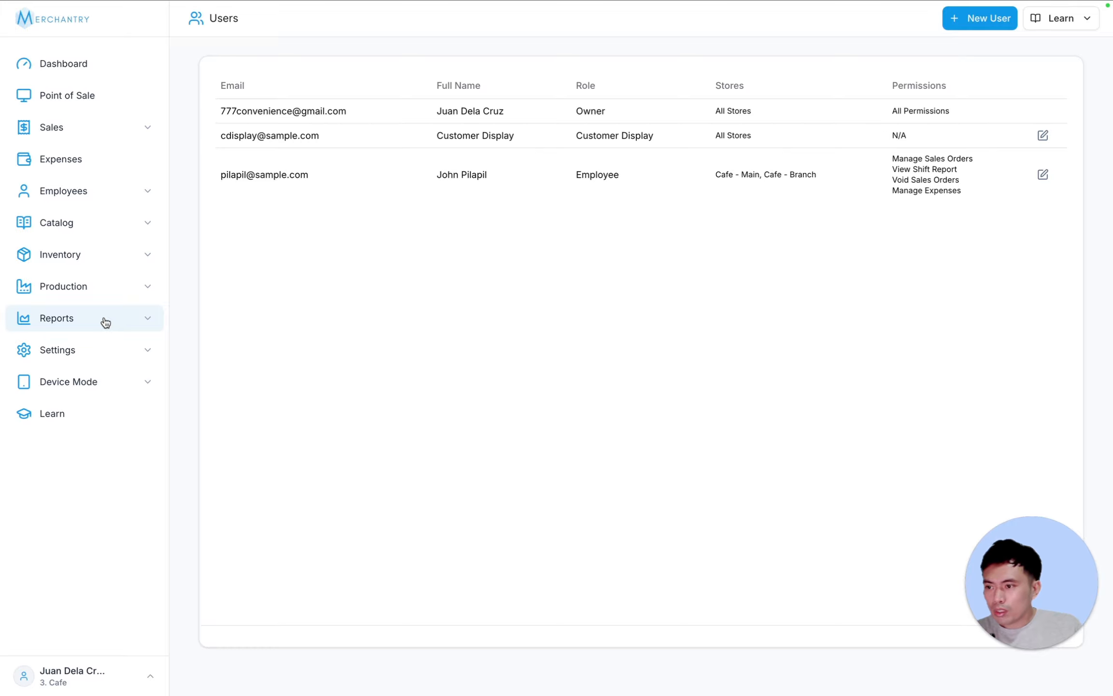
# - Enable Storefront Mode on this device for Cafe - Main
pyautogui.click(112, 380)
pyautogui.click(112, 412)
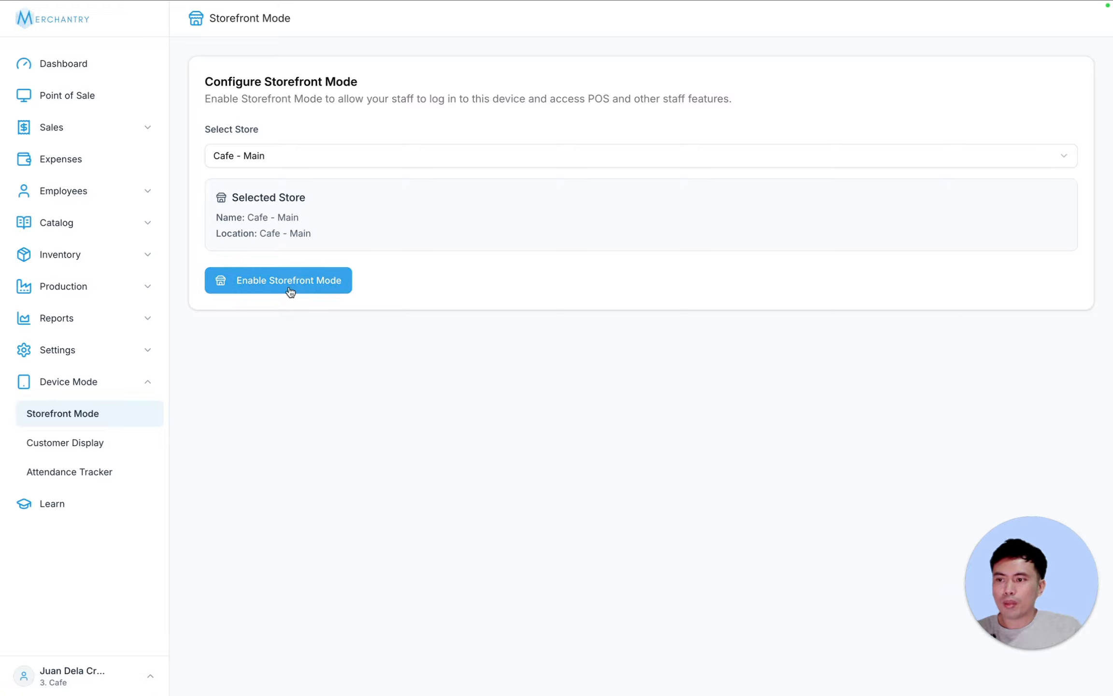
pyautogui.click(311, 154)
pyautogui.click(355, 153)
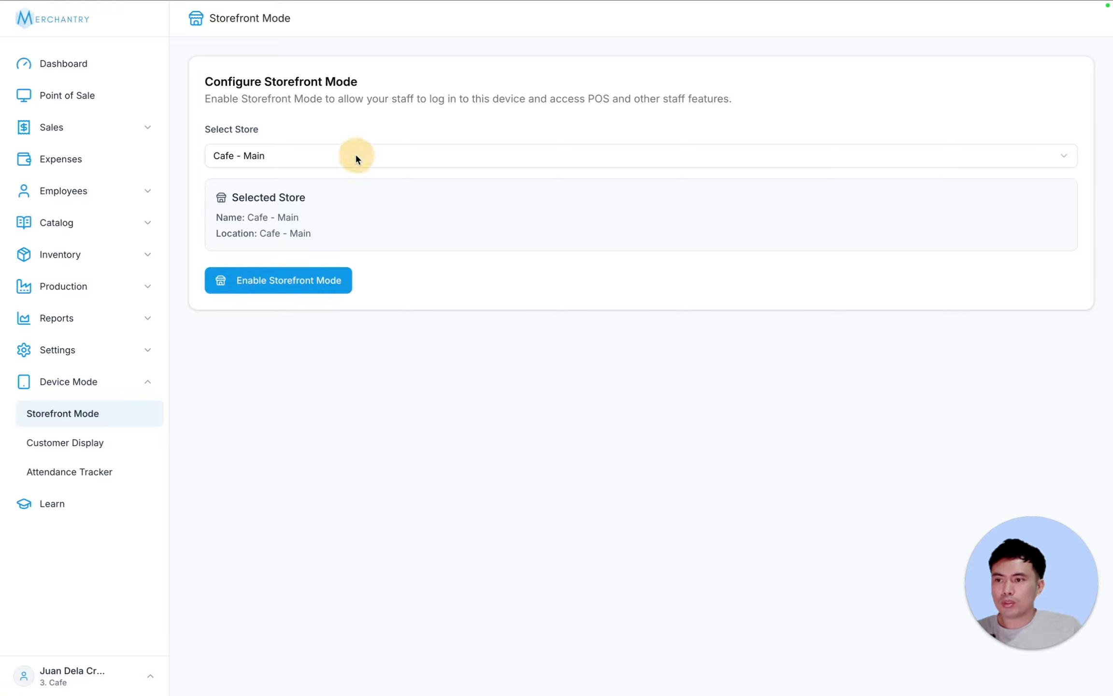
pyautogui.click(298, 285)
pyautogui.click(640, 391)
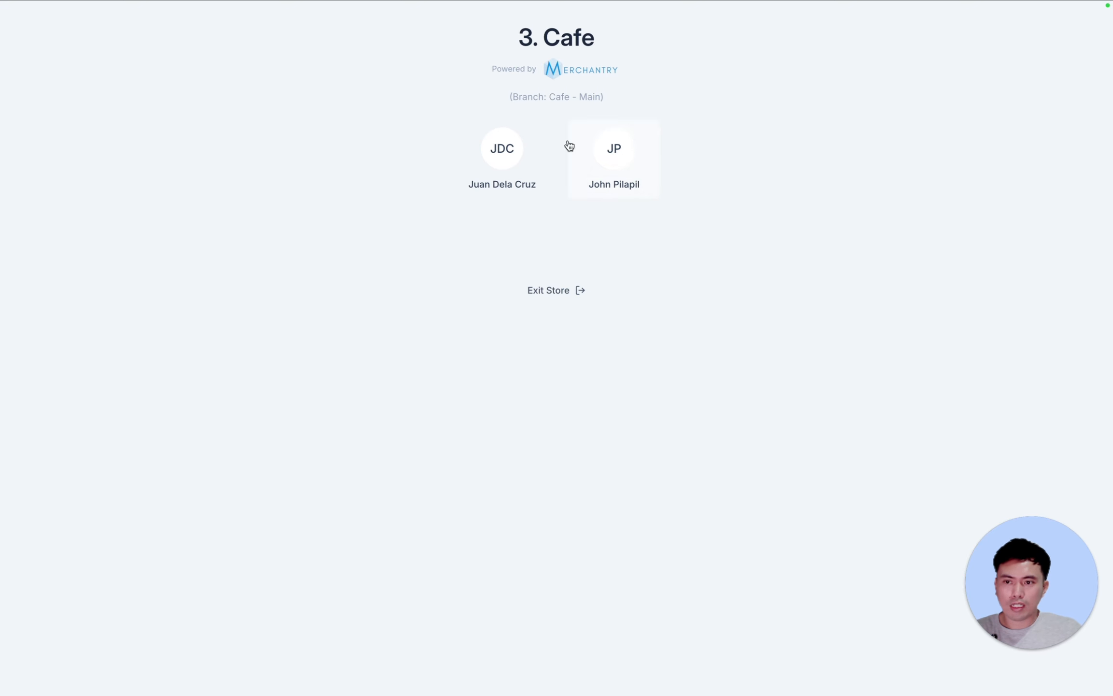
# - Sign in as the new employee with their password
pyautogui.click(627, 163)
pyautogui.write('•••')
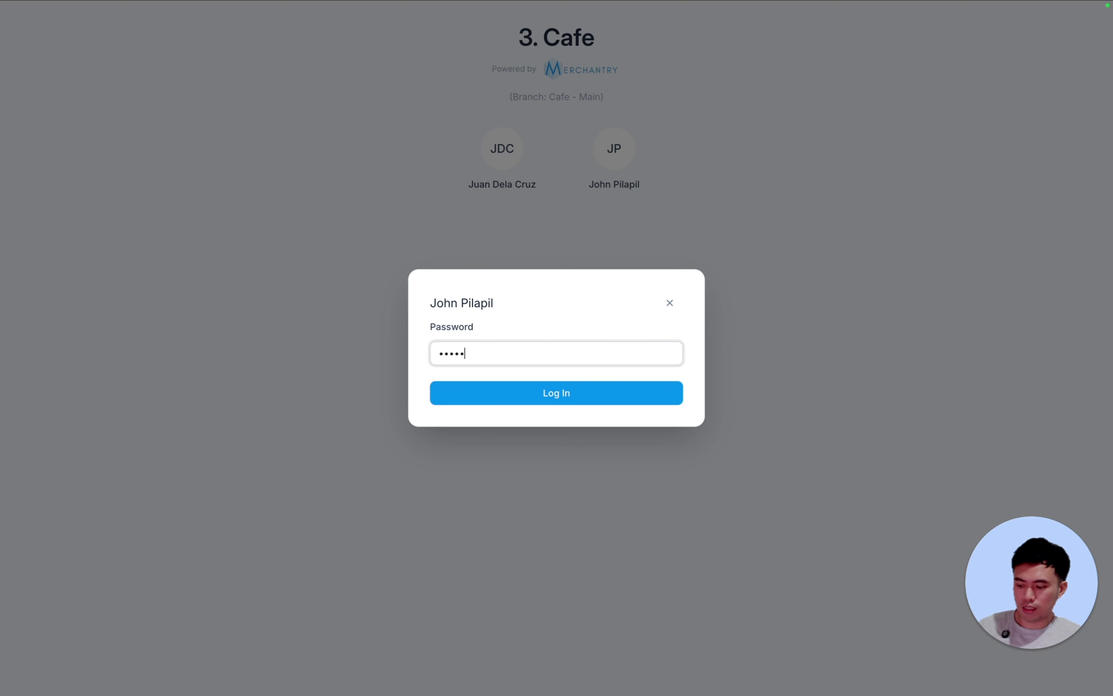
pyautogui.write('••••••')
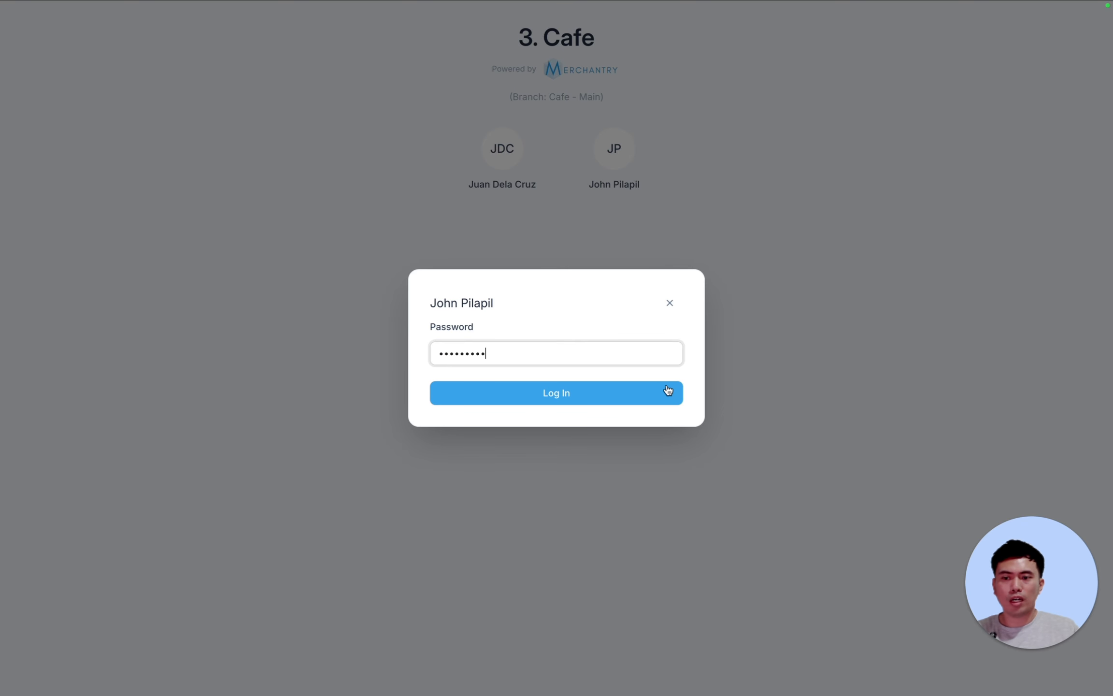
pyautogui.click(590, 389)
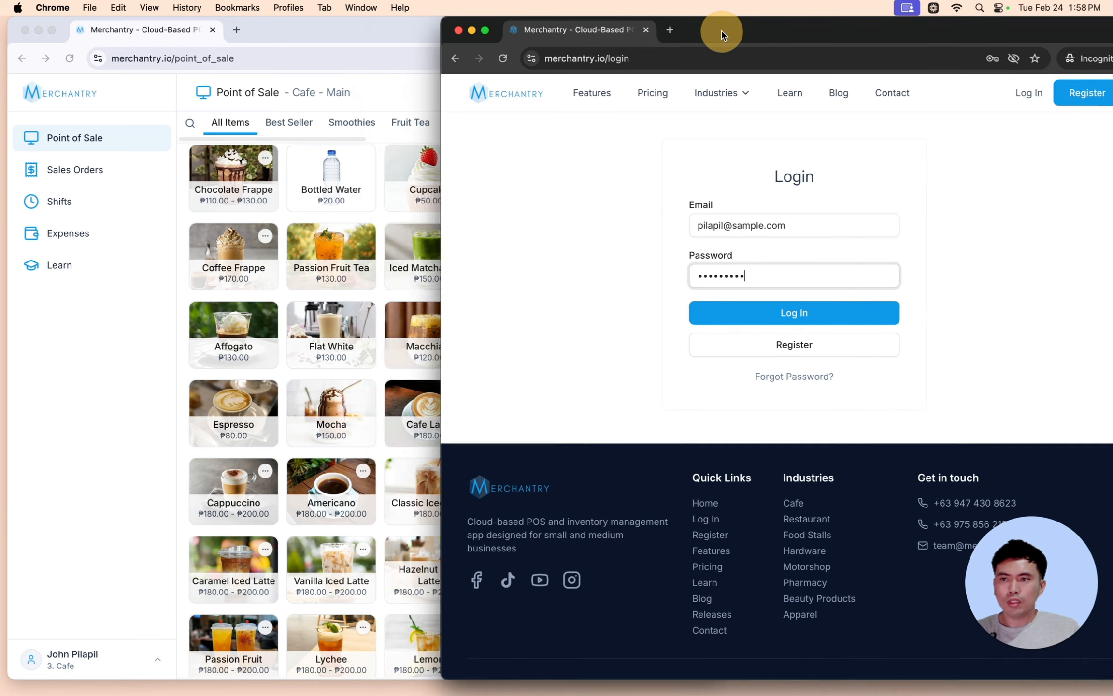
# - Log the employee in to the second window, then arrange it beside the owner's dashboard
pyautogui.moveTo(722, 33); pyautogui.dragTo(665, 34)
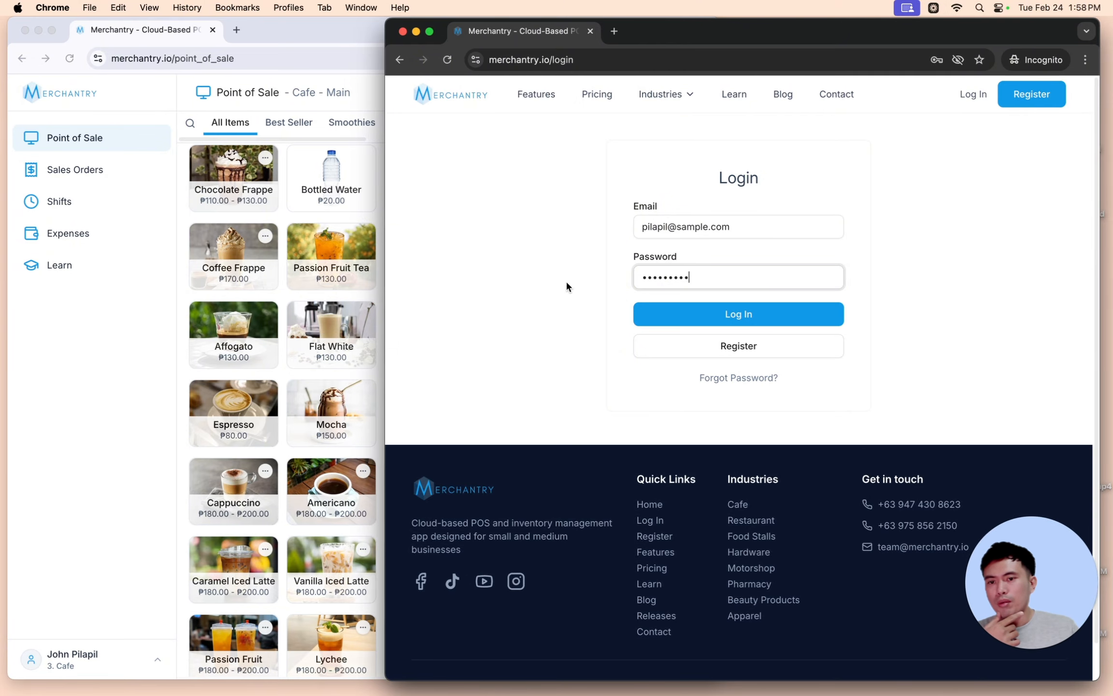
pyautogui.click(742, 314)
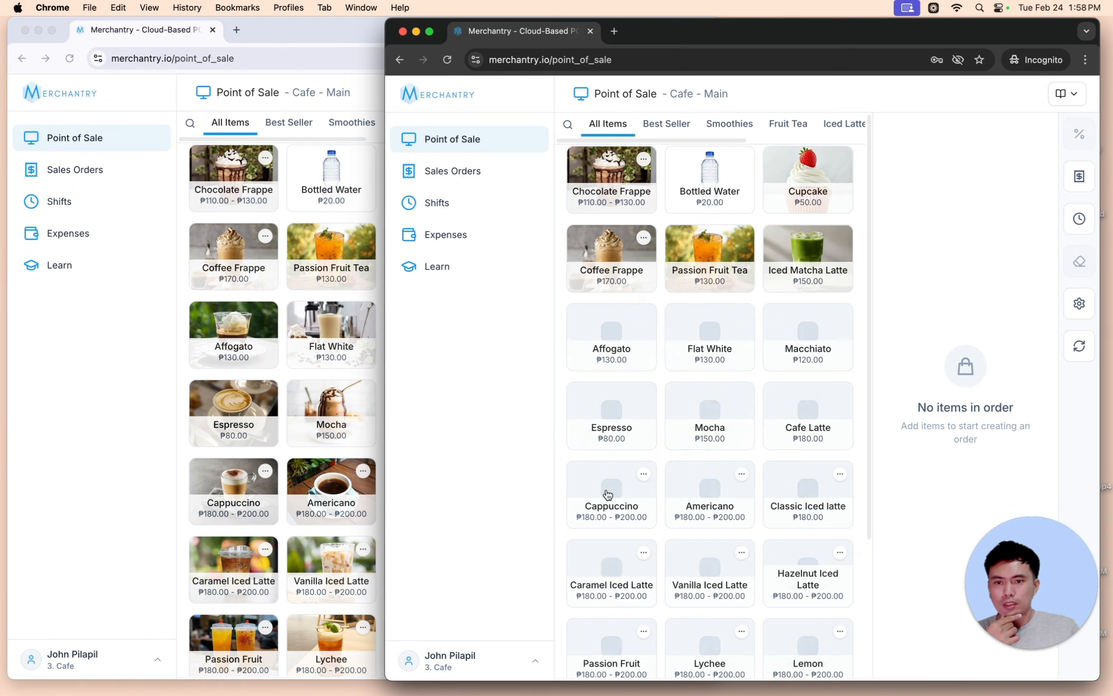
pyautogui.click(121, 338)
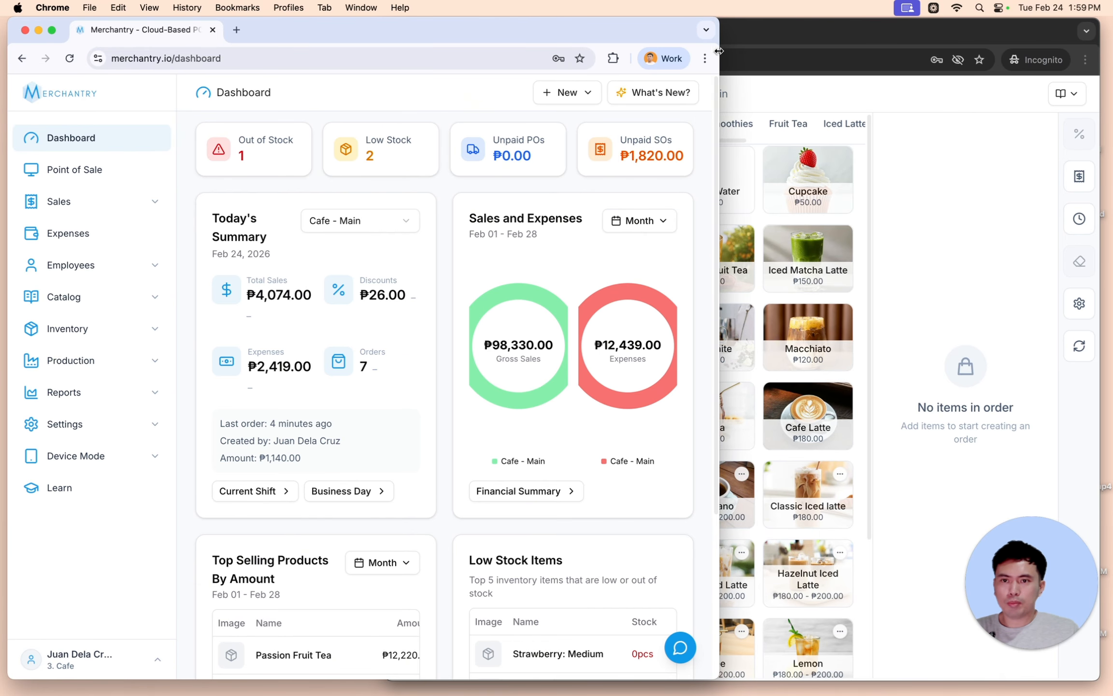
pyautogui.click(770, 37)
pyautogui.click(342, 37)
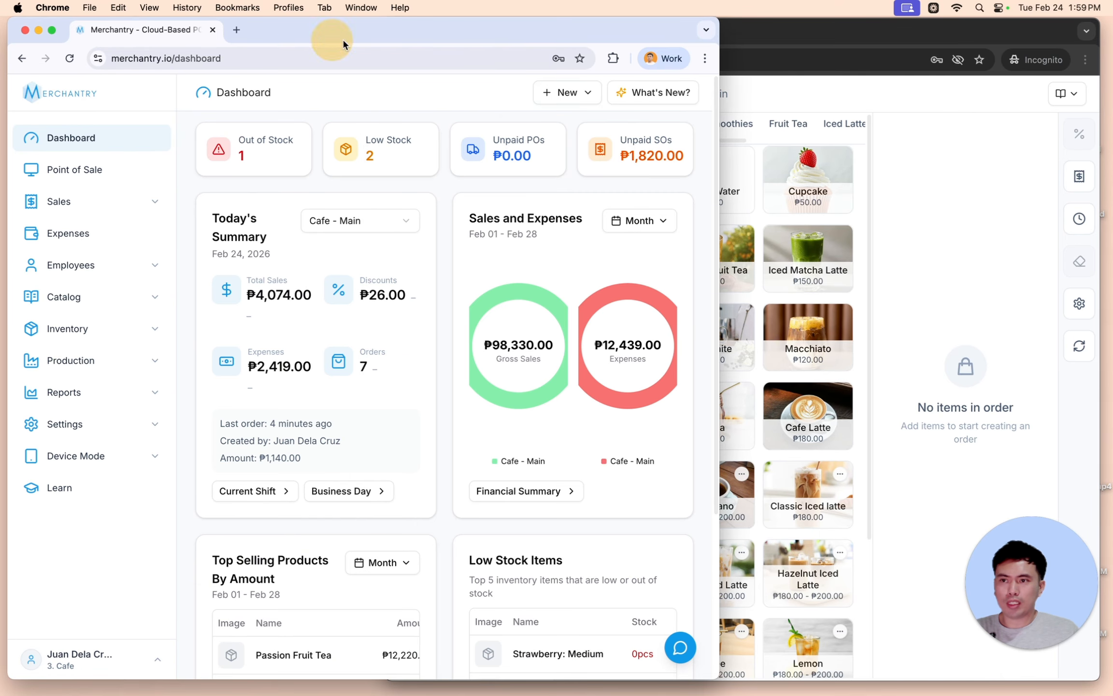
pyautogui.moveTo(720, 191); pyautogui.dragTo(608, 186)
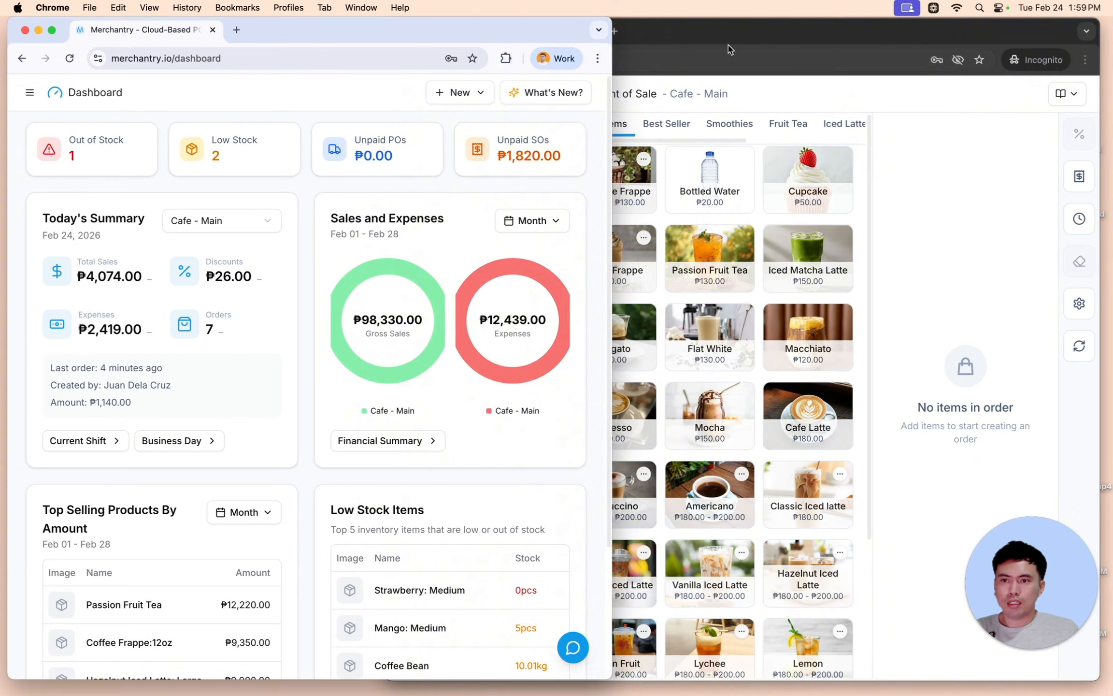
pyautogui.moveTo(730, 42); pyautogui.dragTo(758, 30)
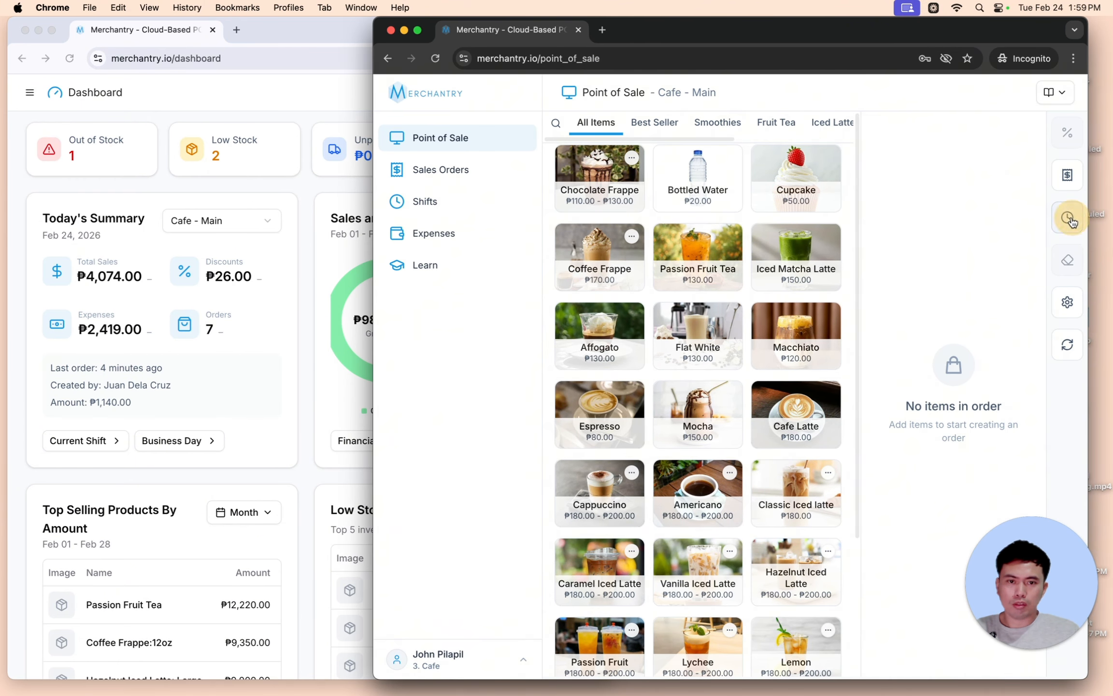
# - Start the employee's shift at Cafe - Main with 0 opening cash
pyautogui.click(1068, 218)
pyautogui.click(674, 385)
pyautogui.click(676, 410)
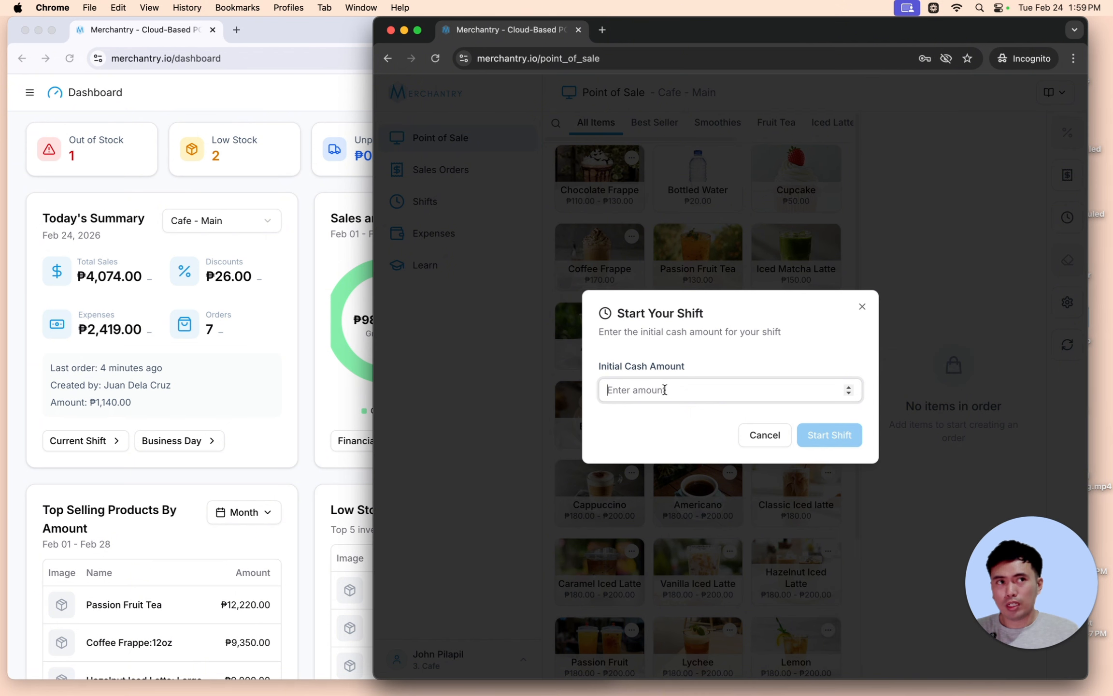
pyautogui.write('0')
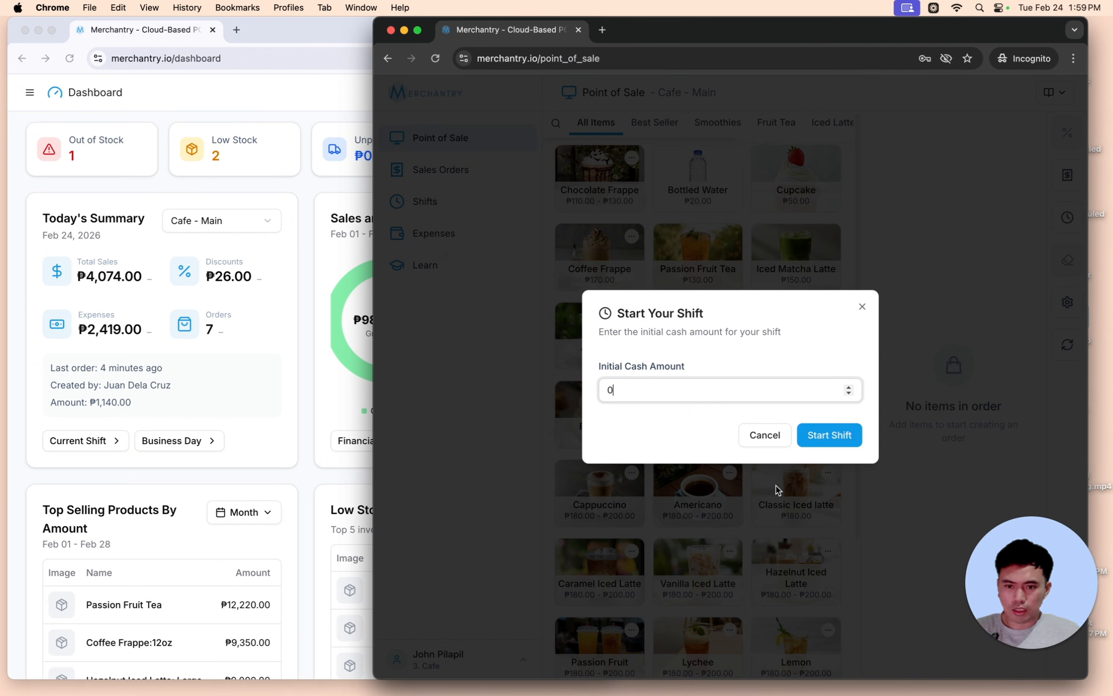
pyautogui.click(853, 443)
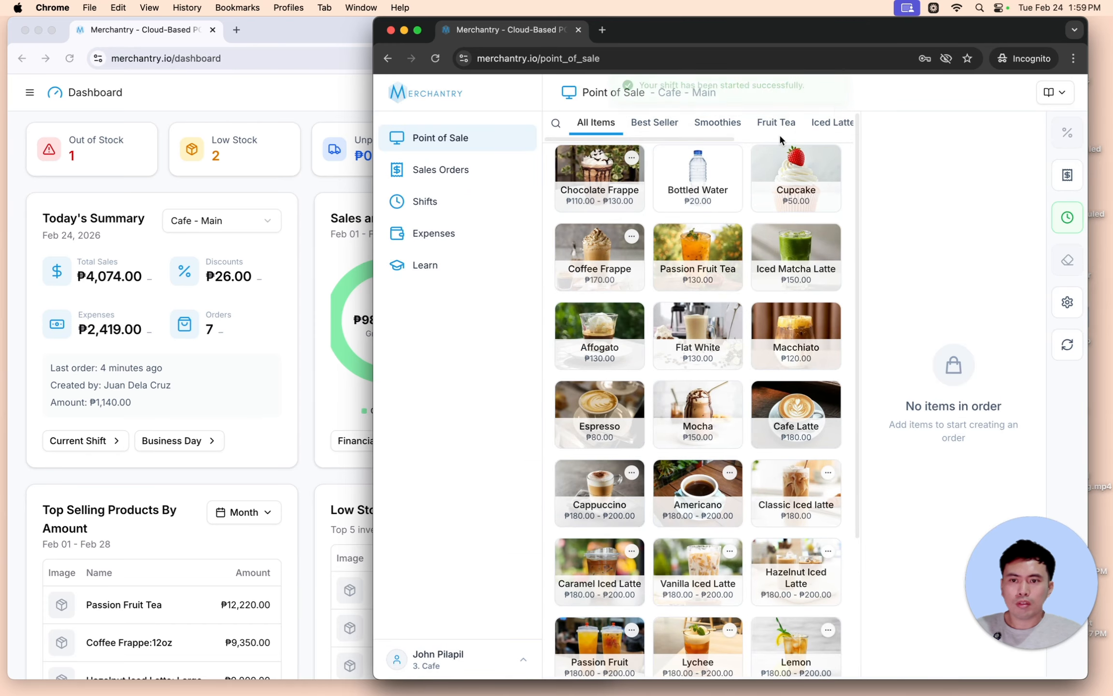
# - Add Bottled Water, Passion Fruit Tea, Affogato, Flat White, Macchiato, Mocha, Espresso, Cafe Latte, Iced Matcha Latte, and raise Macchiato and Iced Matcha Latte quantities
pyautogui.click(705, 175)
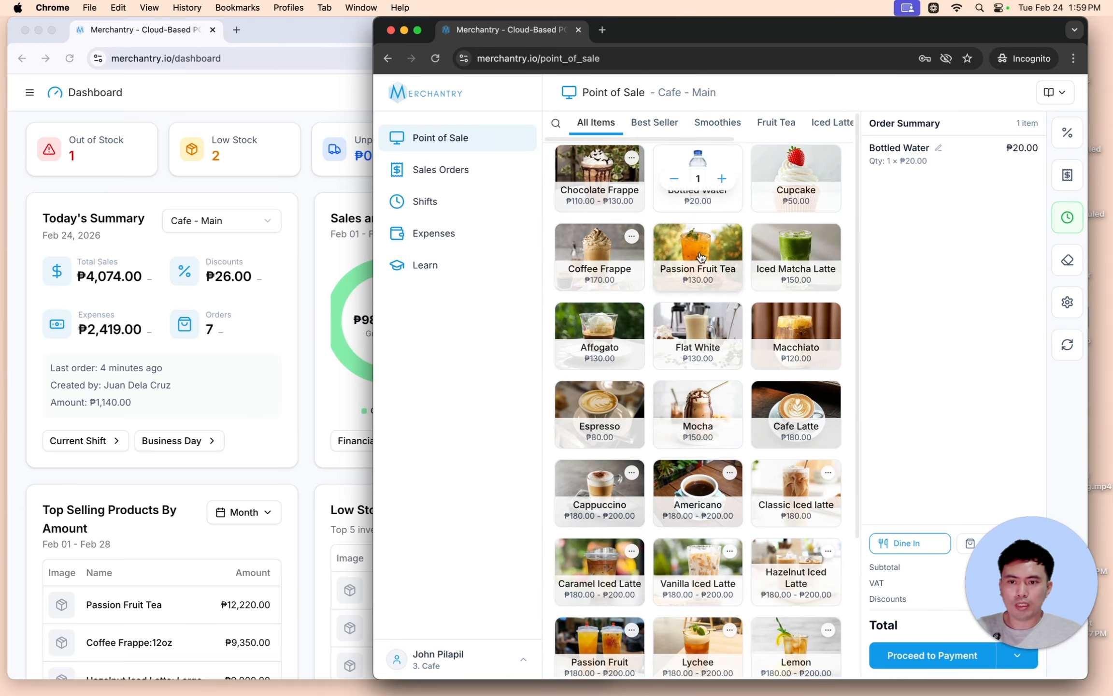
pyautogui.click(698, 256)
pyautogui.click(599, 334)
pyautogui.click(698, 334)
pyautogui.click(790, 334)
pyautogui.click(696, 408)
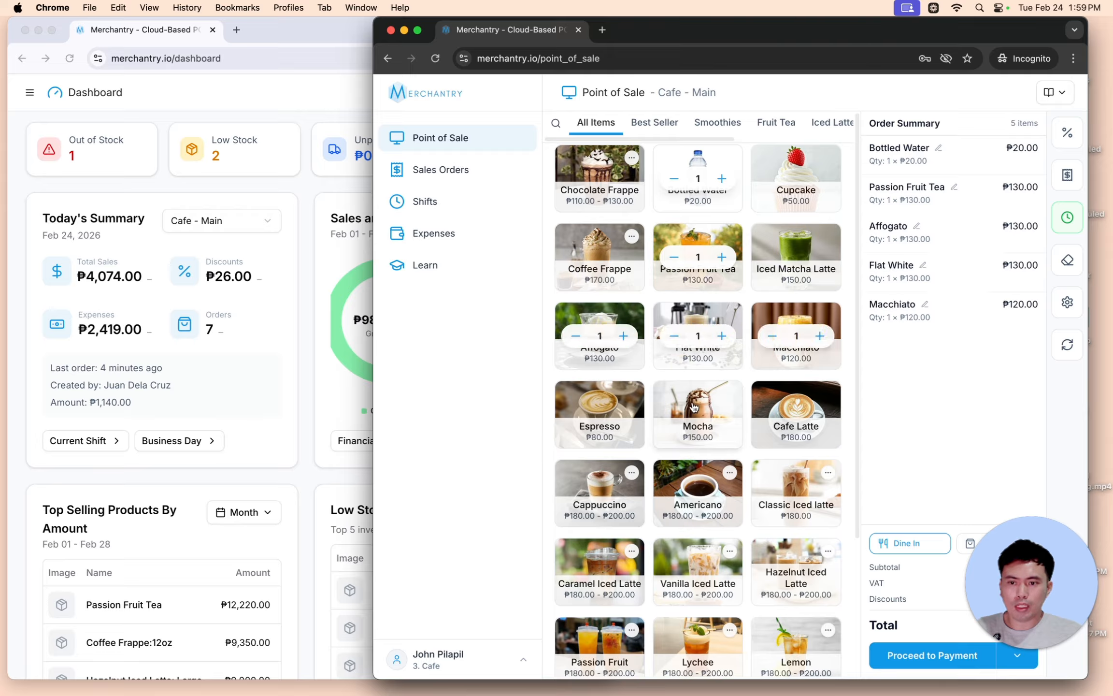
pyautogui.click(597, 406)
pyautogui.click(796, 406)
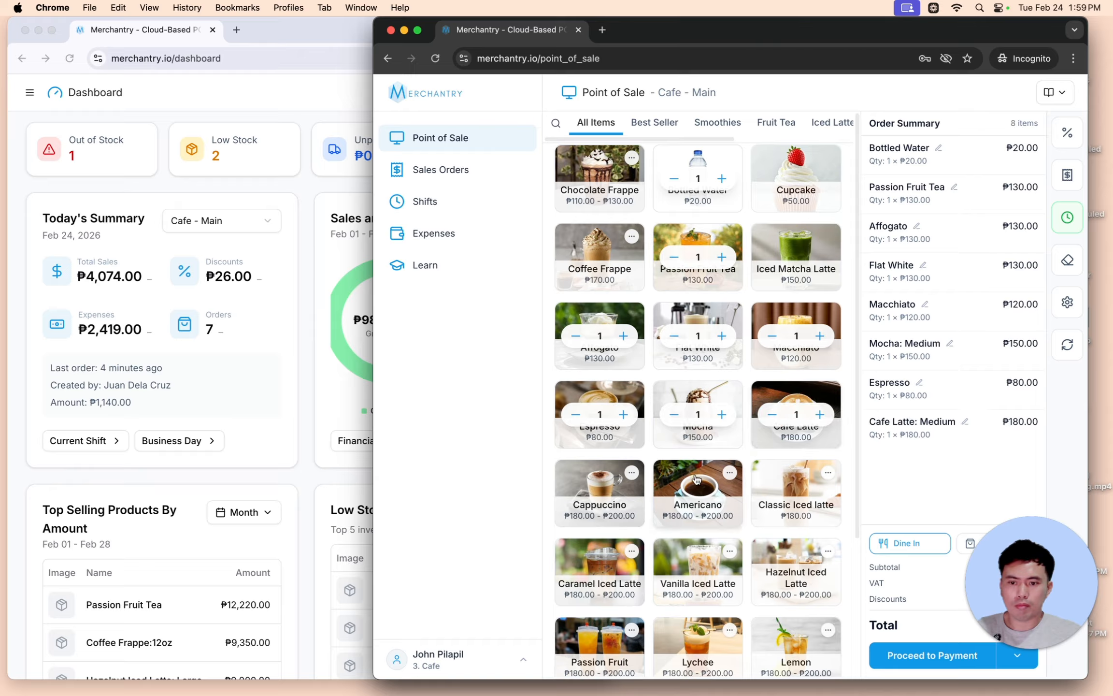
pyautogui.click(820, 335)
pyautogui.click(820, 335)
pyautogui.click(820, 335)
pyautogui.click(820, 335)
pyautogui.click(820, 335)
pyautogui.click(820, 335)
pyautogui.click(817, 265)
pyautogui.click(820, 256)
pyautogui.click(820, 257)
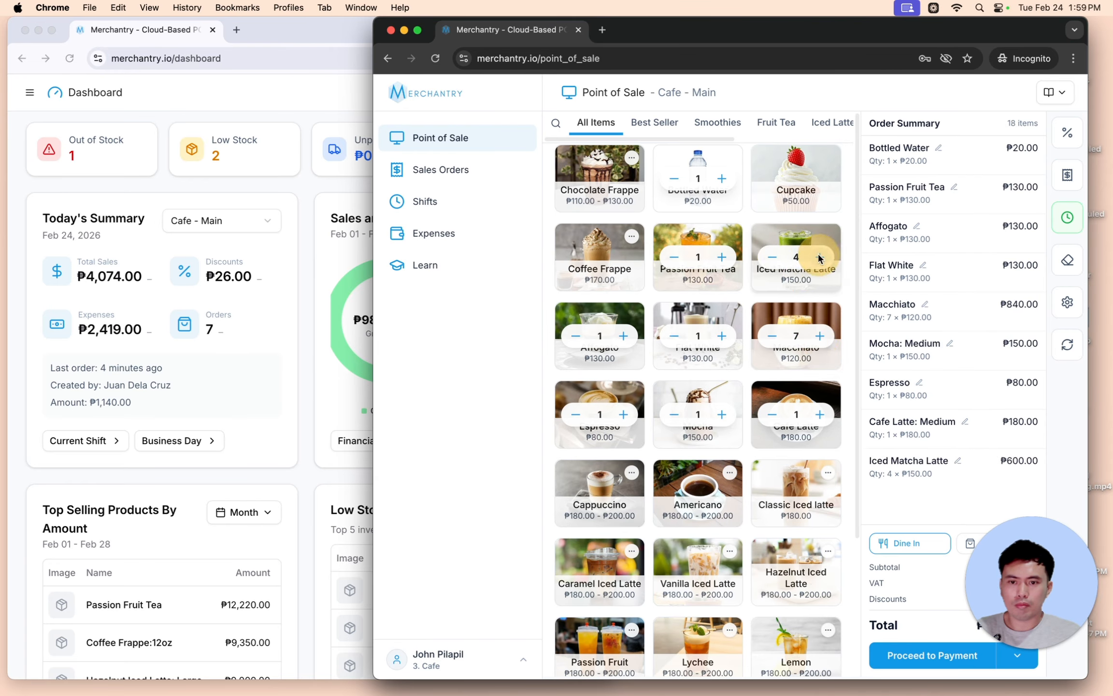
pyautogui.click(820, 256)
pyautogui.click(820, 257)
pyautogui.click(820, 256)
pyautogui.click(820, 257)
pyautogui.moveTo(1020, 587); pyautogui.dragTo(515, 586)
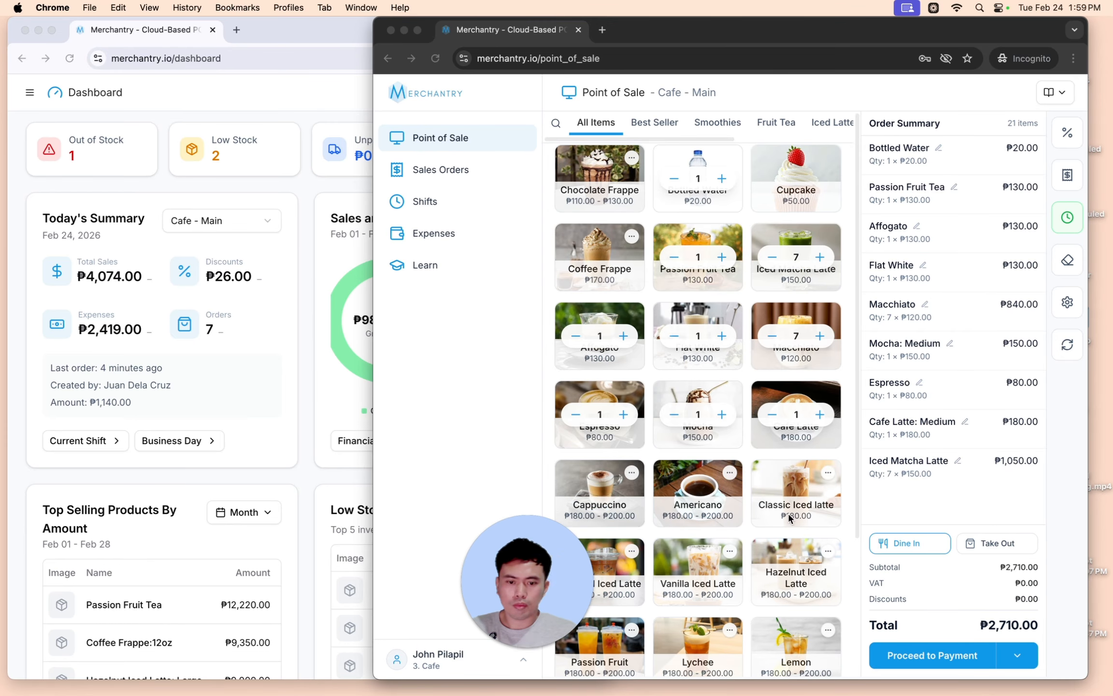
# - Pay the ₱2,710.00 total in cash and create the order
pyautogui.click(947, 649)
pyautogui.click(947, 648)
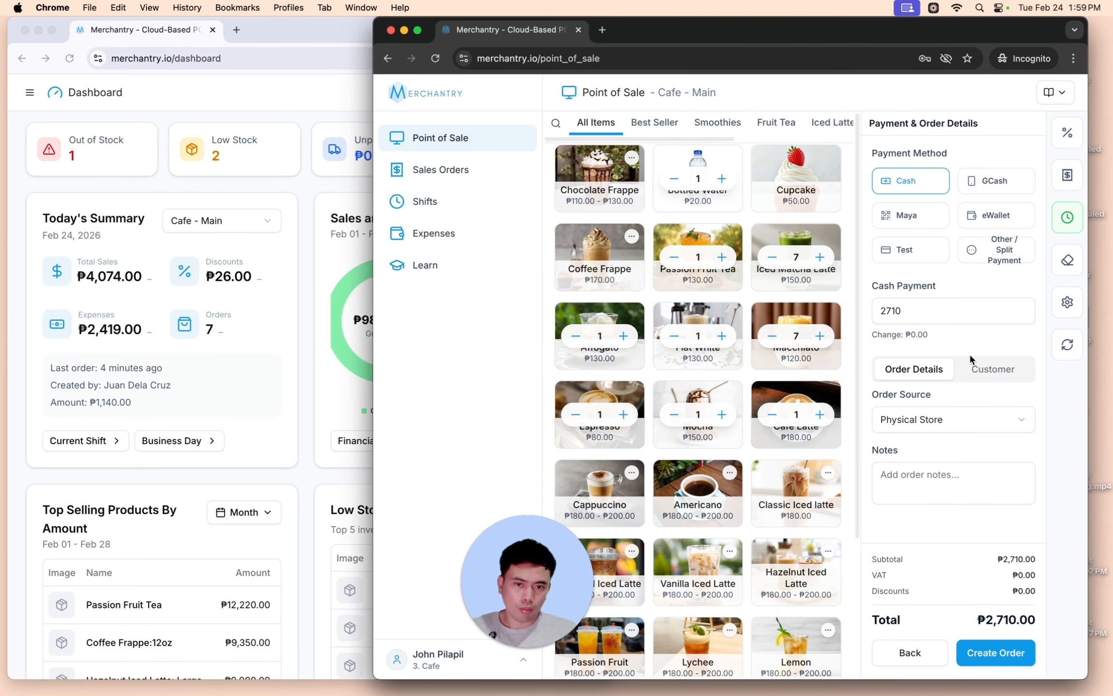
pyautogui.click(1000, 653)
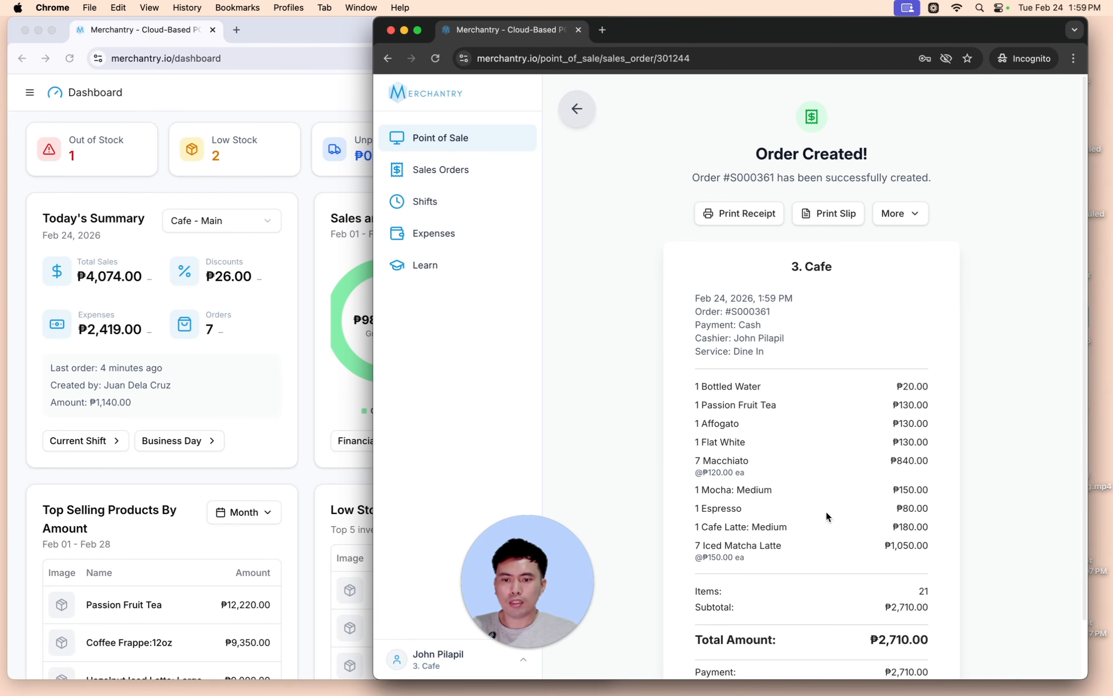
# - Reload the owner's dashboard to pick up the new sale and rearrange the windows
pyautogui.click(78, 196)
pyautogui.rightClick(92, 181)
pyautogui.click(155, 220)
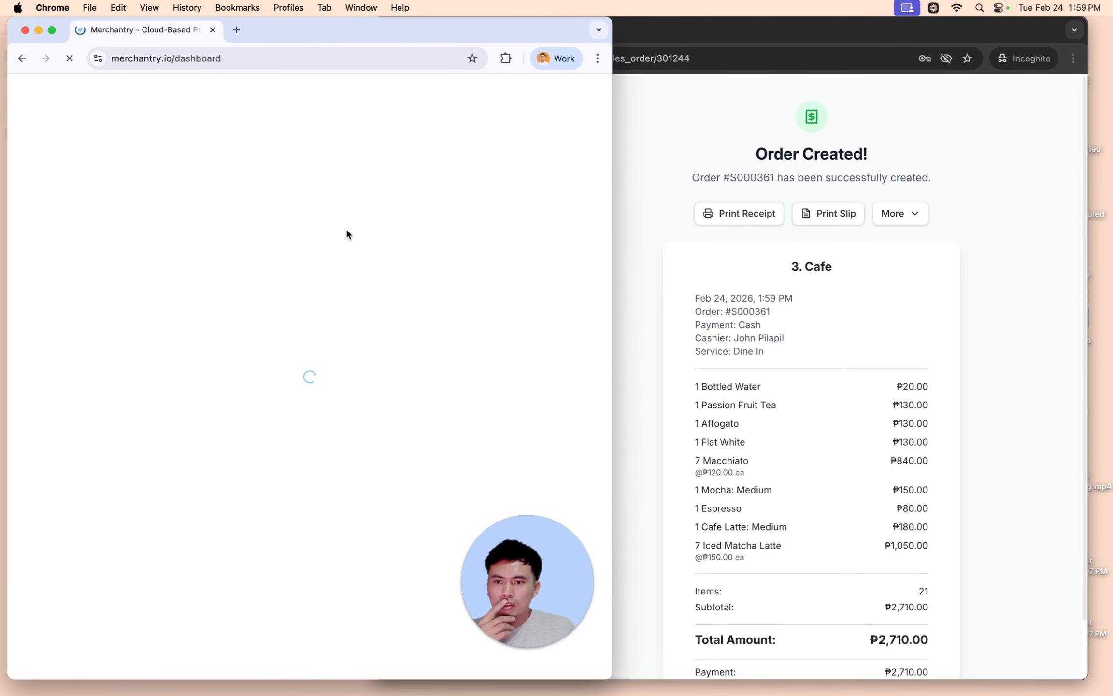
pyautogui.click(746, 32)
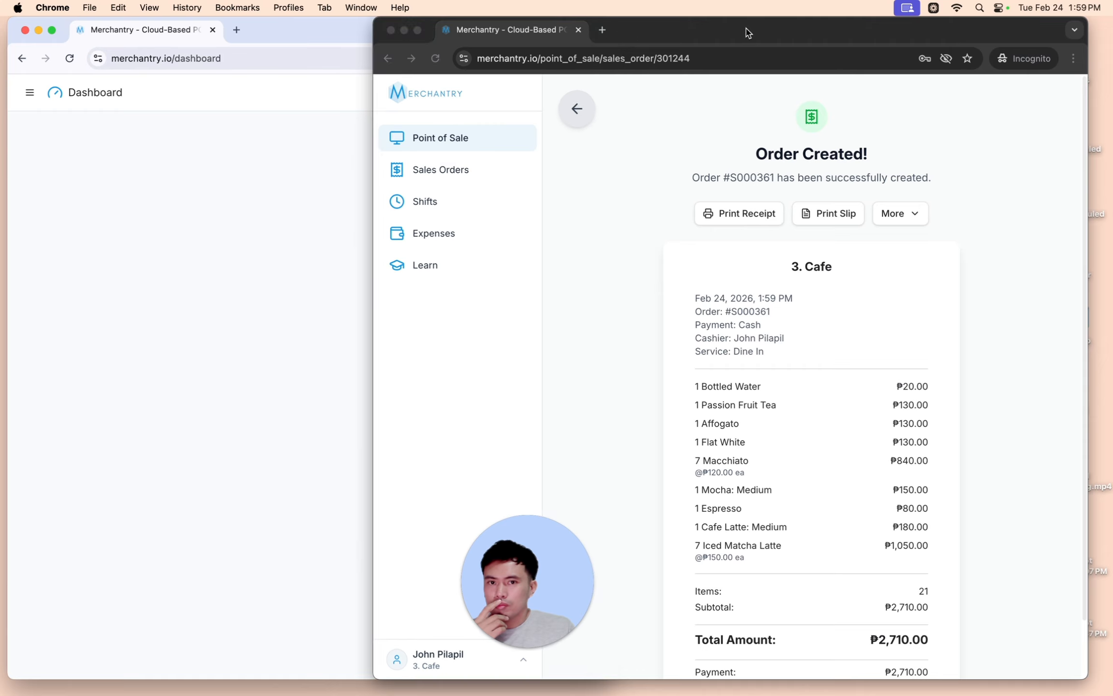
pyautogui.moveTo(746, 32); pyautogui.dragTo(773, 26)
pyautogui.click(325, 32)
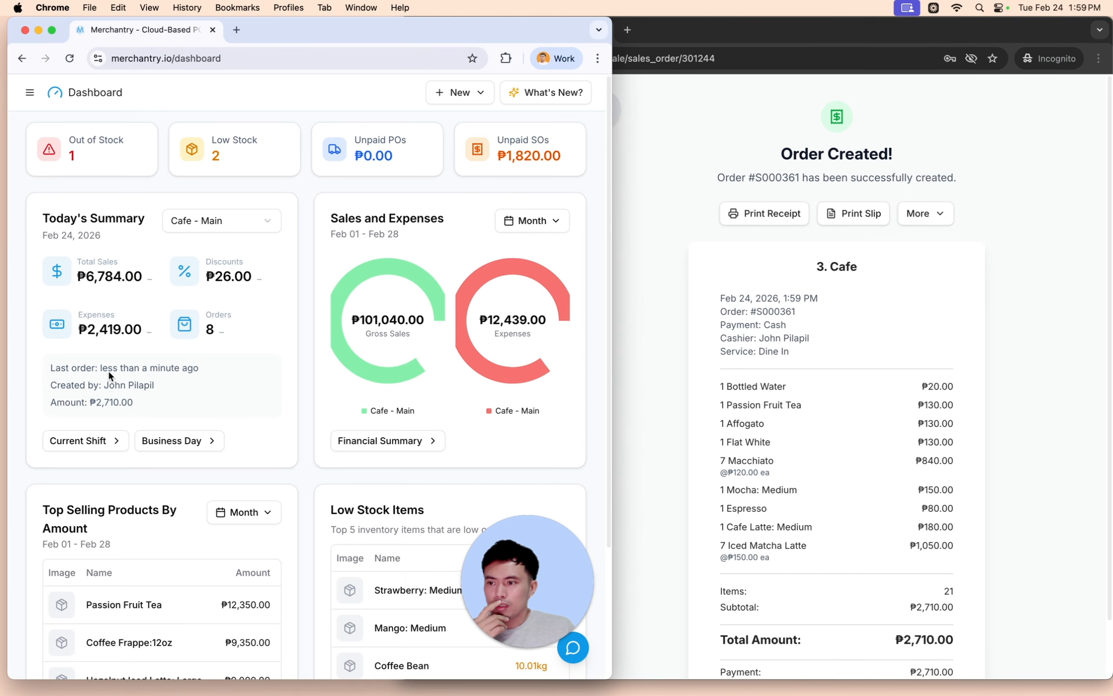
# - Highlight the last-order time and creator in today's dashboard summary
pyautogui.moveTo(56, 369); pyautogui.dragTo(158, 366)
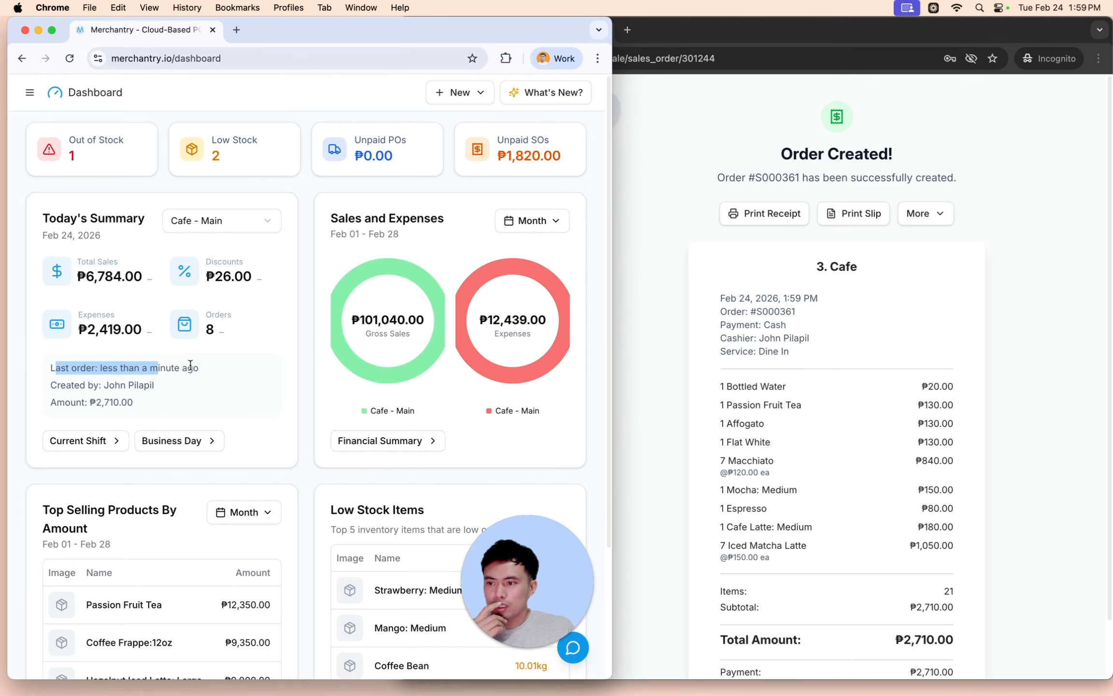
pyautogui.click(125, 390)
pyautogui.moveTo(42, 387); pyautogui.dragTo(164, 389)
pyautogui.click(113, 402)
pyautogui.click(54, 403)
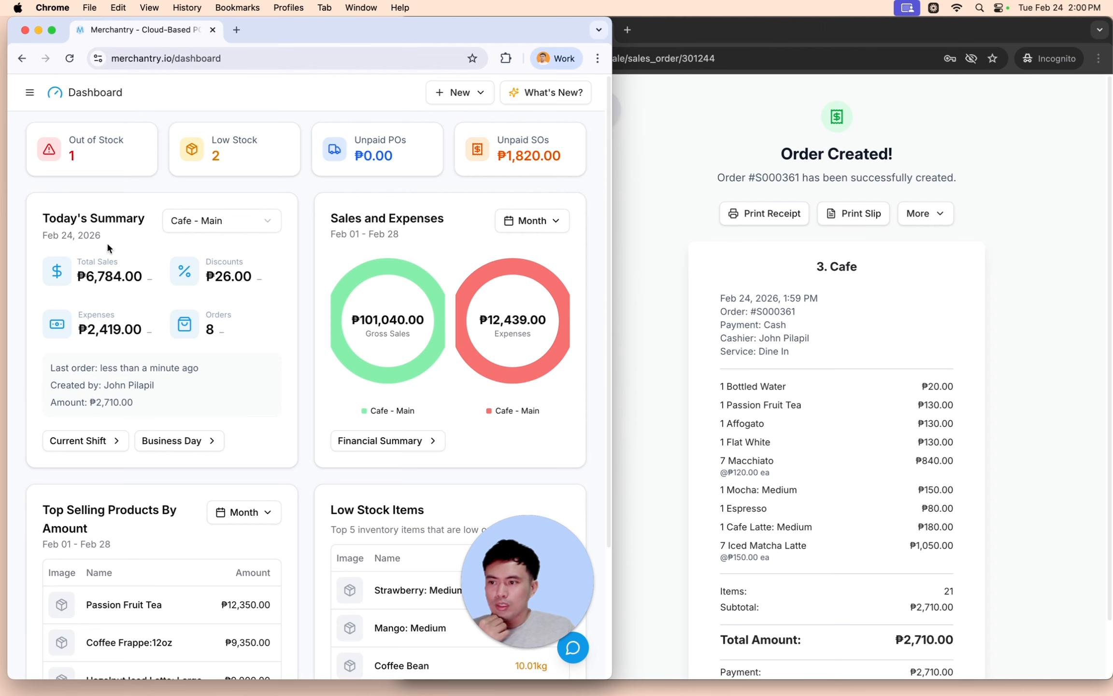
# - Expand the Sales section in the main navigation list
pyautogui.moveTo(277, 25); pyautogui.dragTo(384, 24)
pyautogui.click(136, 97)
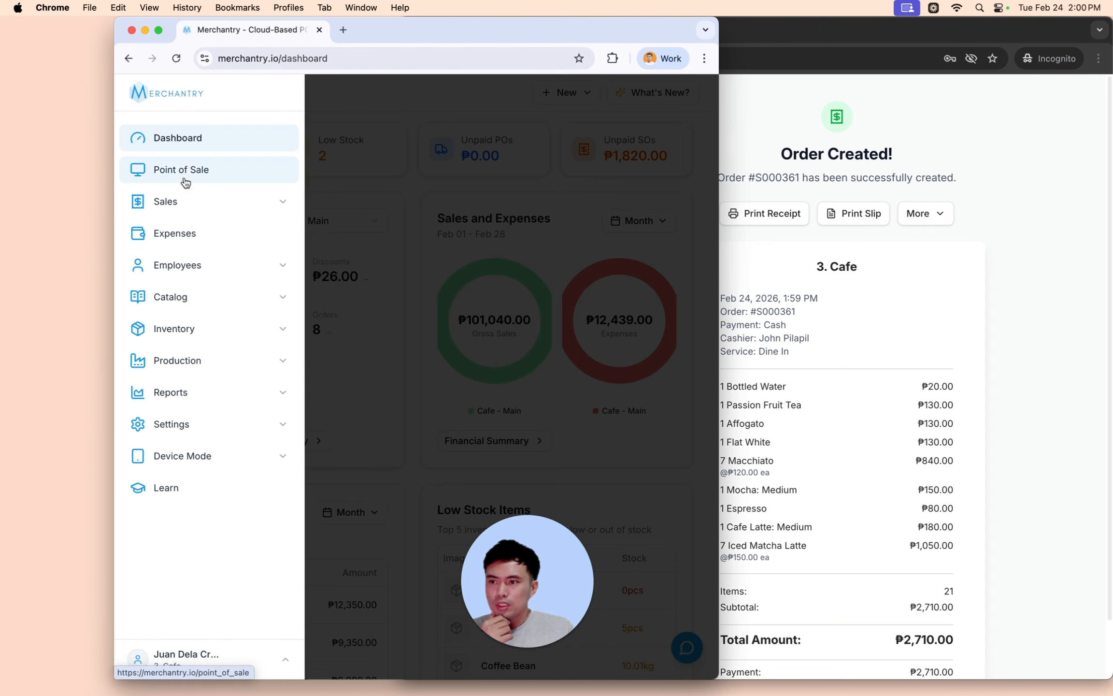
pyautogui.click(183, 203)
# - Open the employee's active shift under User Shifts and view its order S000361
pyautogui.click(191, 351)
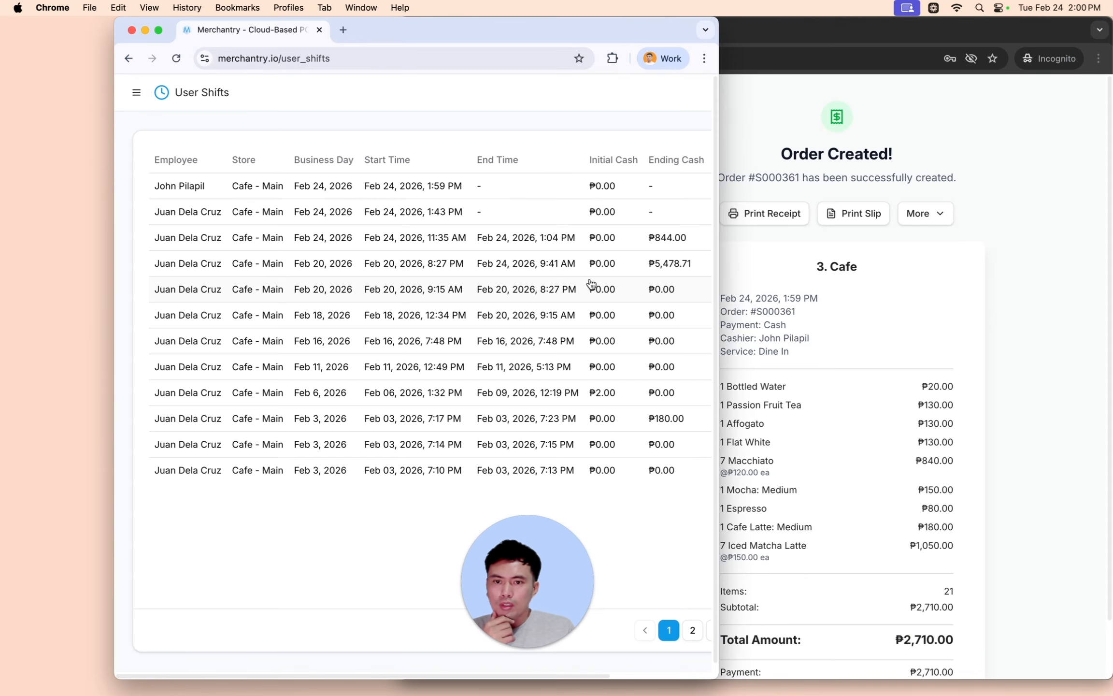
pyautogui.moveTo(726, 190); pyautogui.dragTo(877, 190)
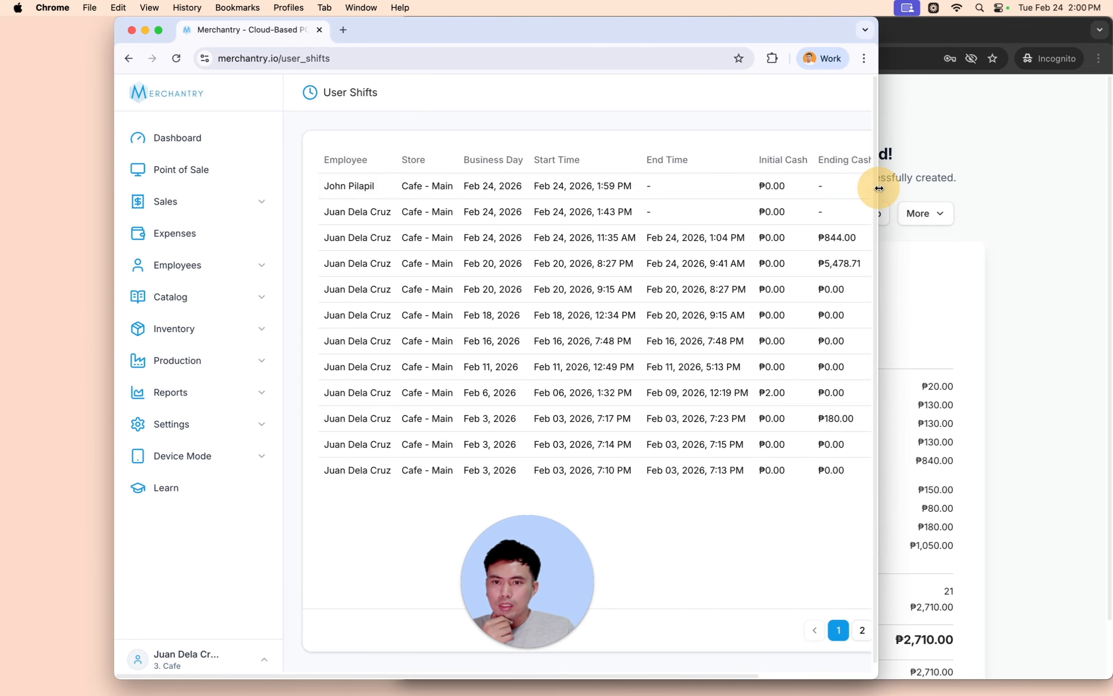
pyautogui.click(441, 188)
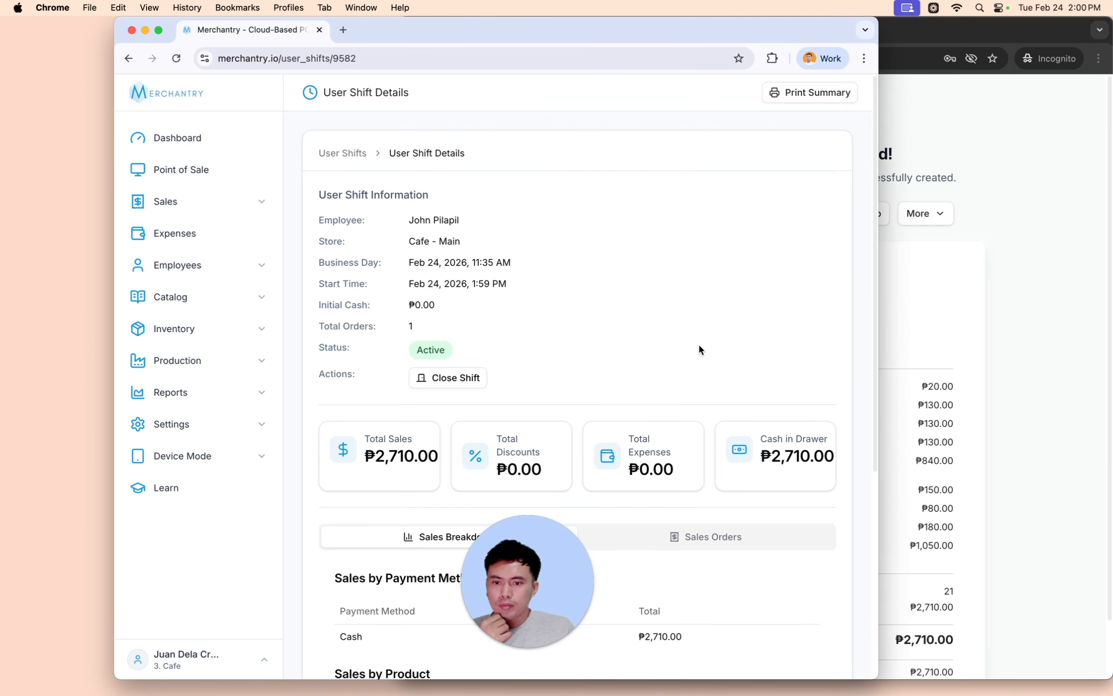
pyautogui.scroll(-7, 800, 352)
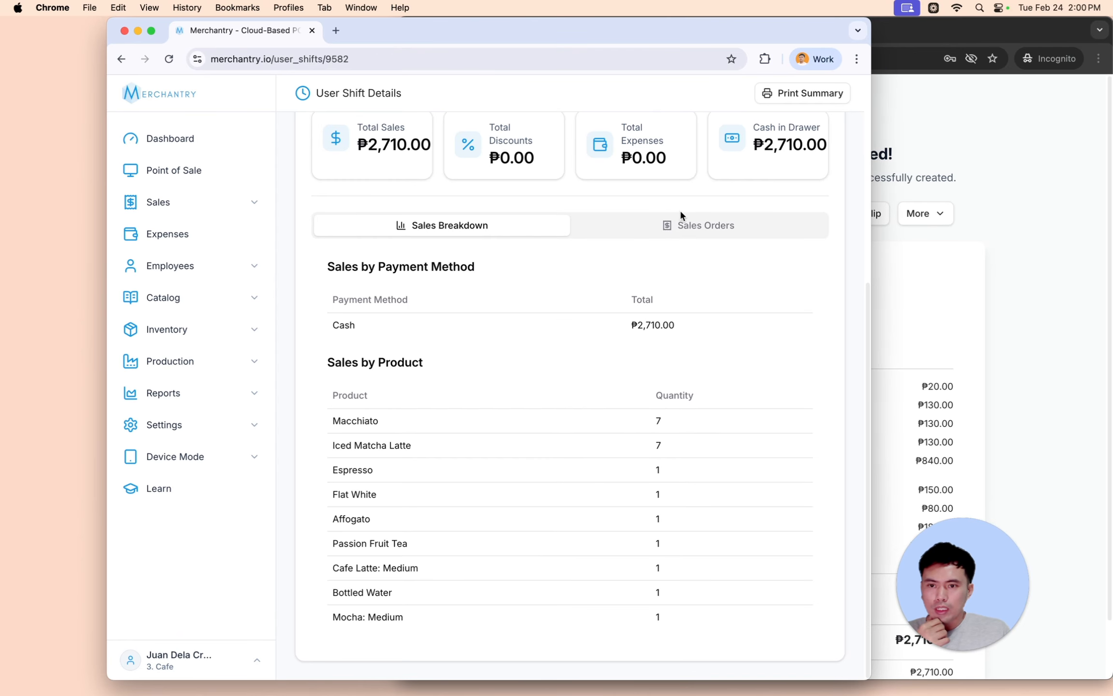
pyautogui.click(682, 223)
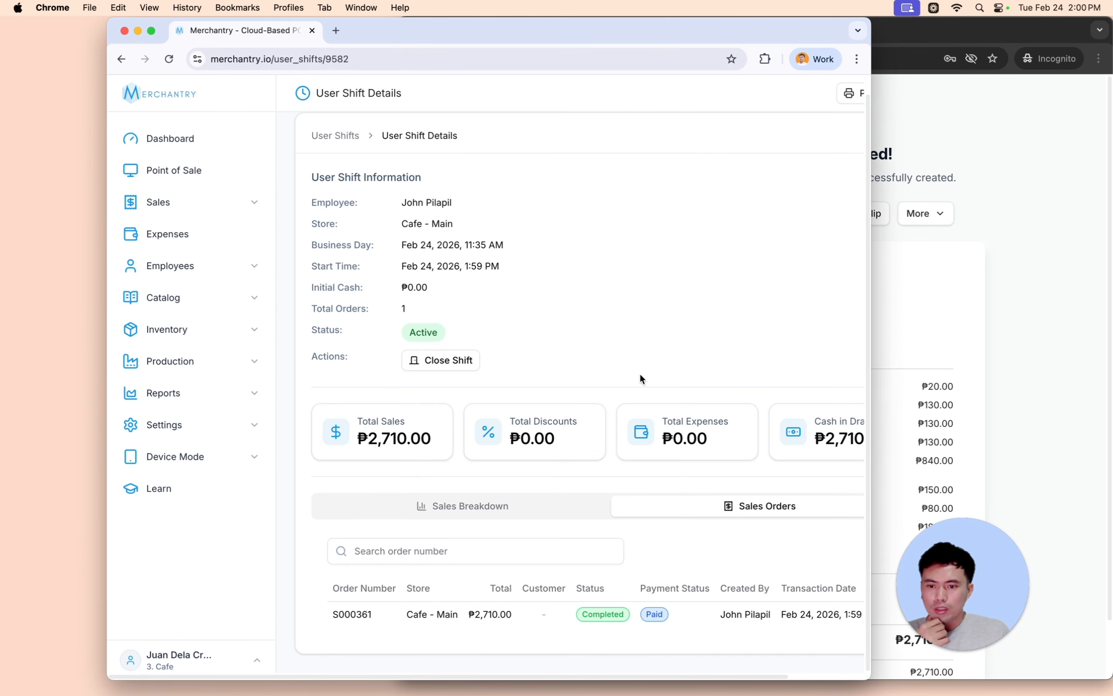
pyautogui.click(413, 614)
pyautogui.scroll(-3, 474, 360)
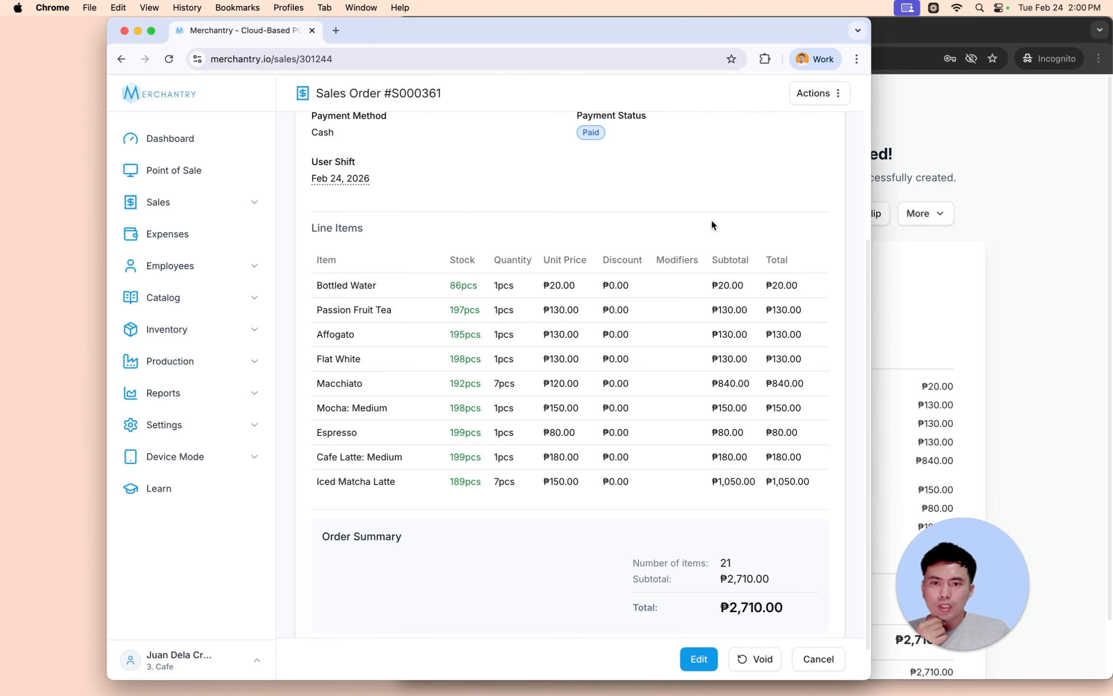
# - Open today's still-open Cafe - Main business day from Sales > Business Days
pyautogui.click(218, 202)
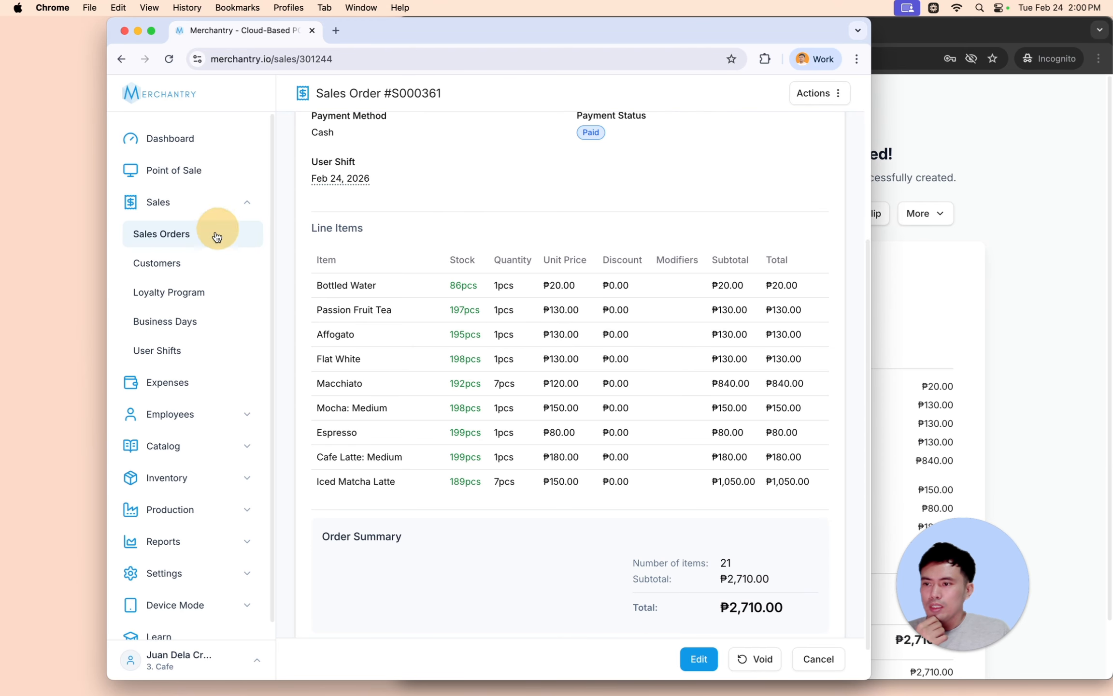
pyautogui.click(216, 322)
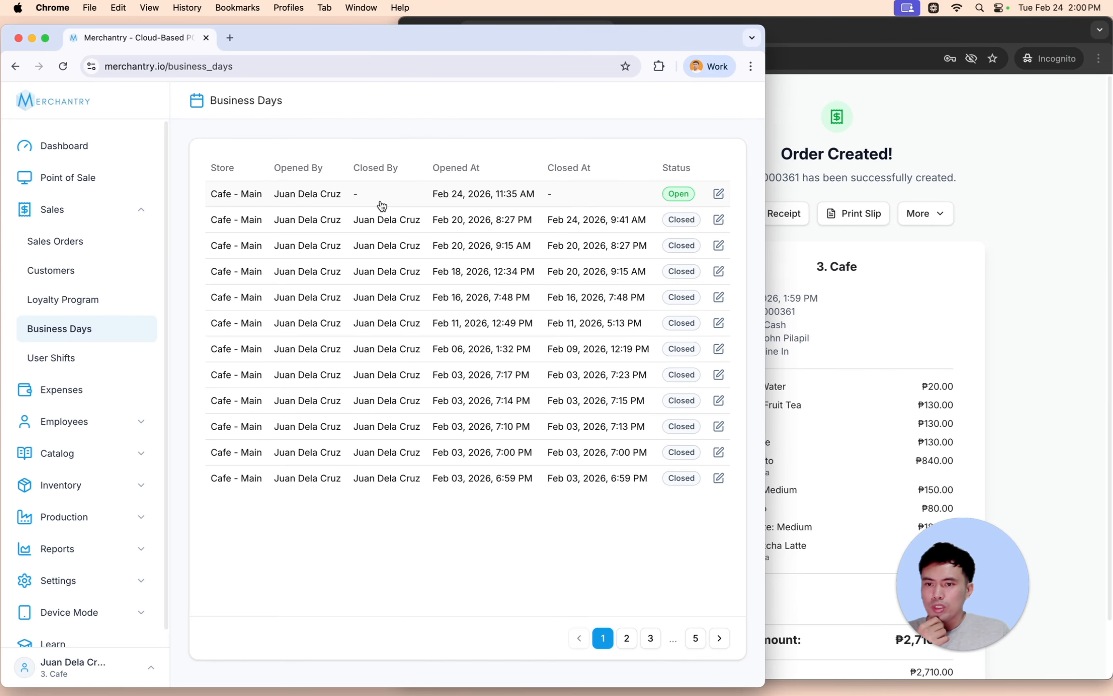
pyautogui.click(381, 206)
pyautogui.press('super+grave')
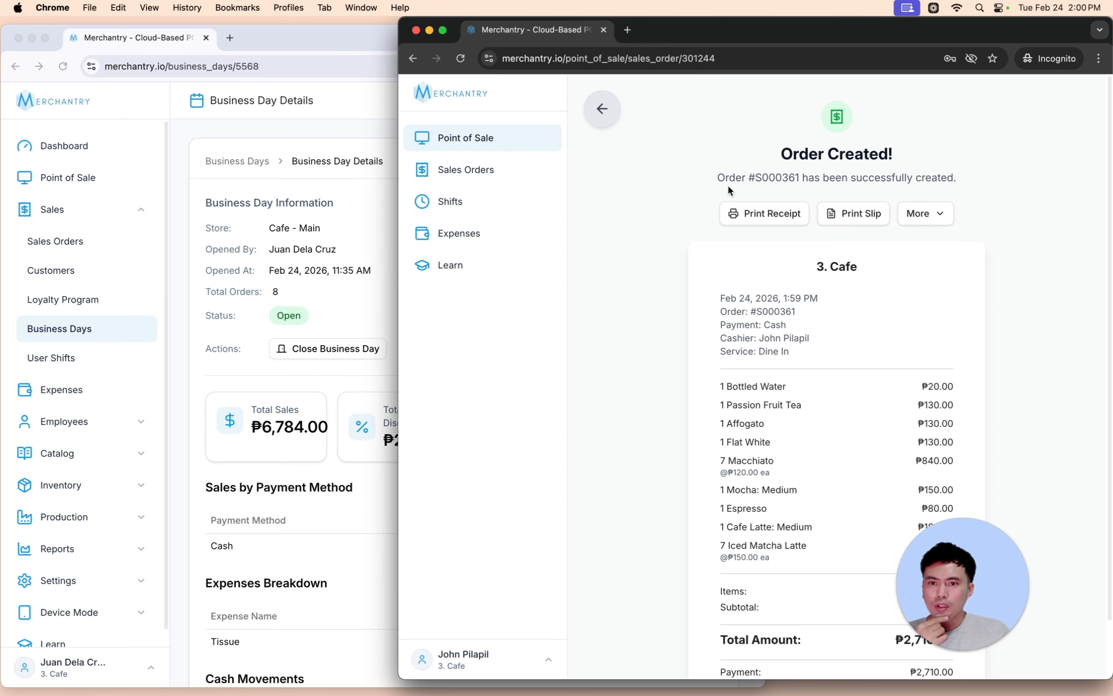
# - Return the cashier window to Point of Sale, review the Shift Management summary, and start ending the shift
pyautogui.click(468, 147)
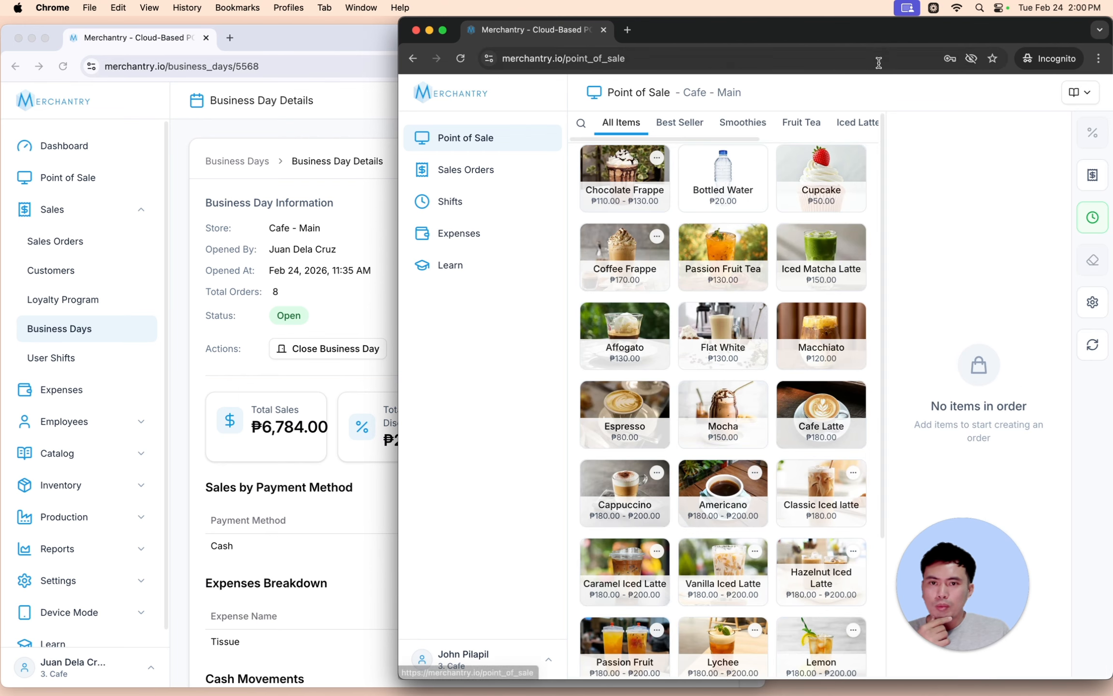
pyautogui.moveTo(874, 28); pyautogui.dragTo(823, 33)
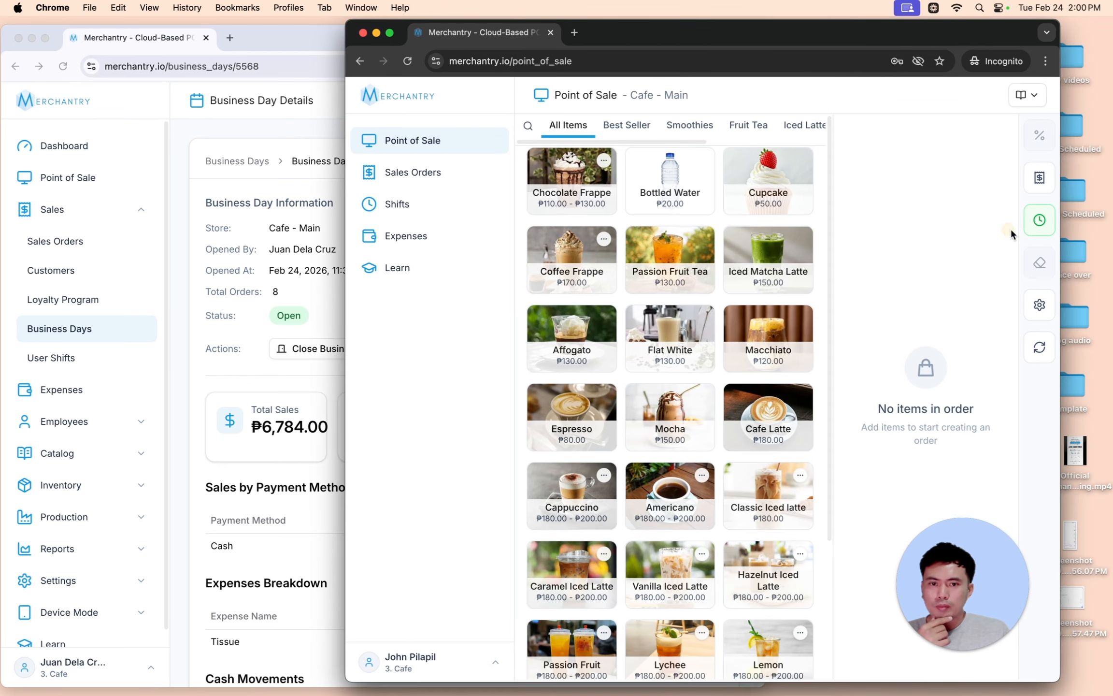
pyautogui.click(1039, 221)
pyautogui.scroll(-8, 820, 416)
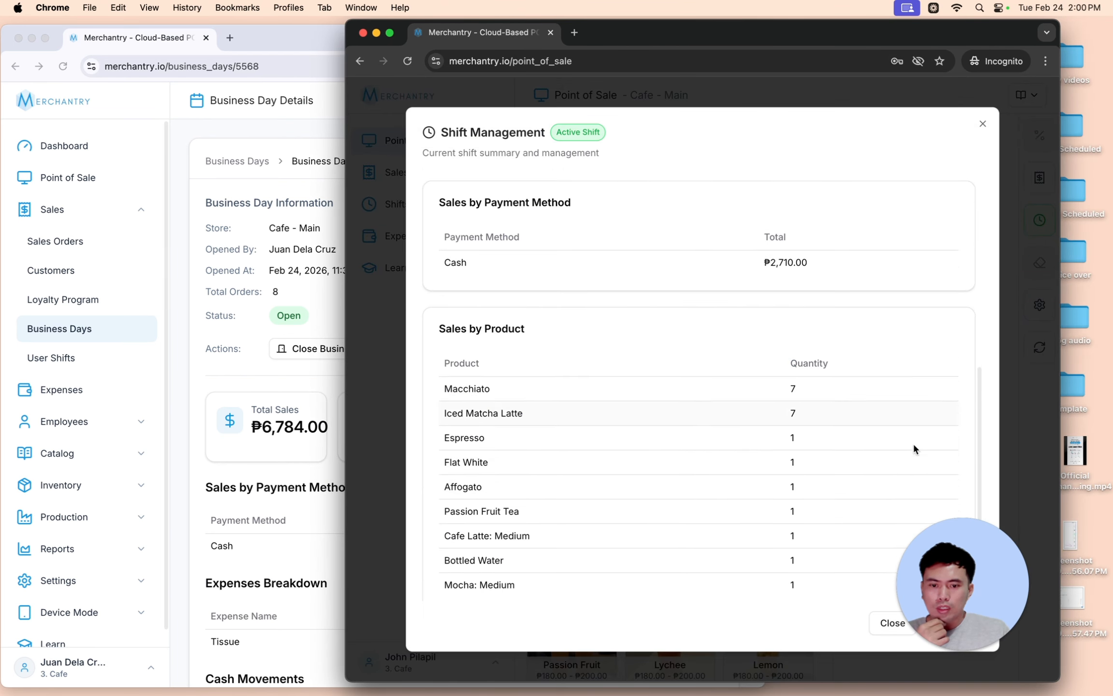
pyautogui.click(945, 537)
pyautogui.scroll(5, 884, 435)
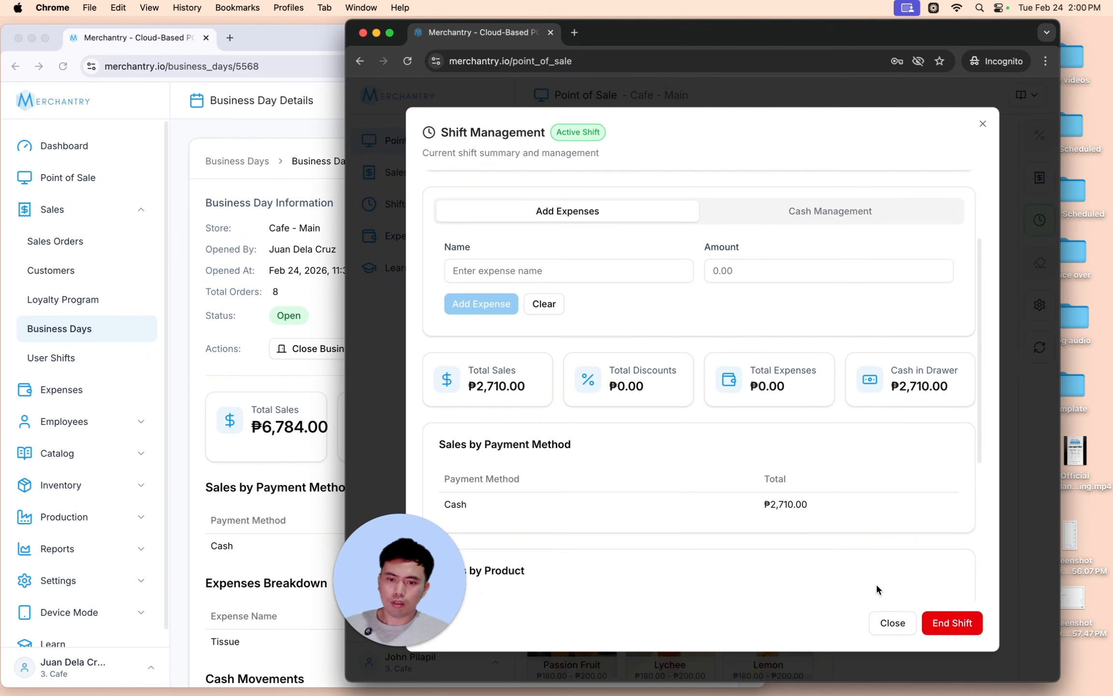
pyautogui.click(977, 571)
pyautogui.scroll(-5, 976, 572)
pyautogui.scroll(8, 958, 514)
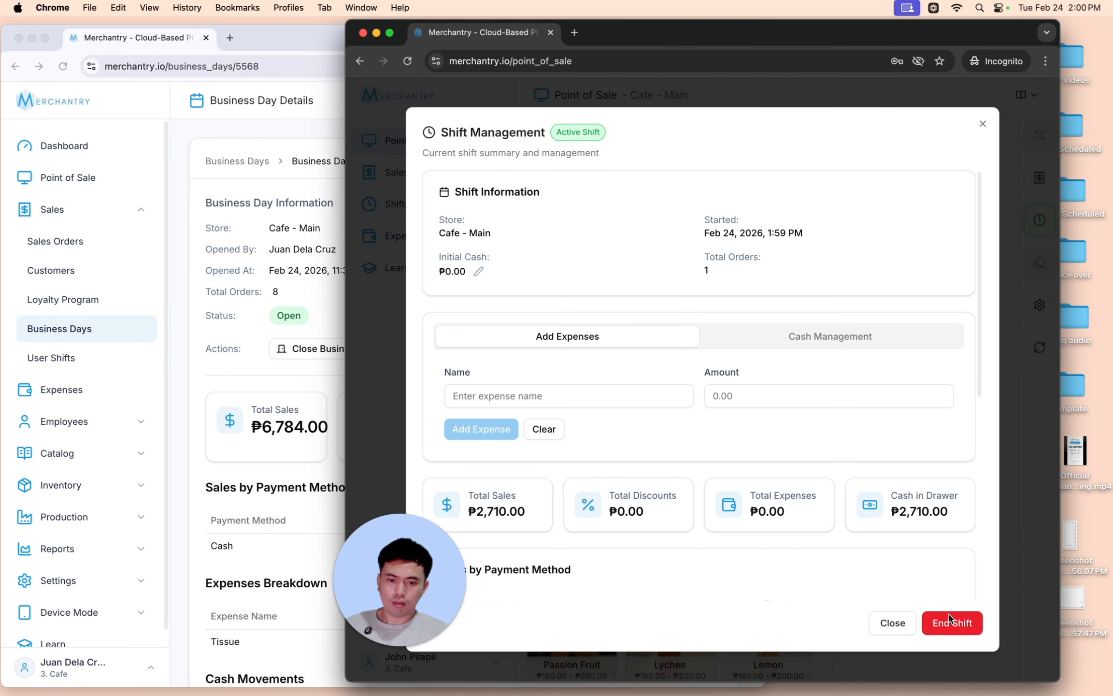
pyautogui.click(951, 623)
# - End the shift with 2710 ending cash, also closing the business day
pyautogui.write('2710')
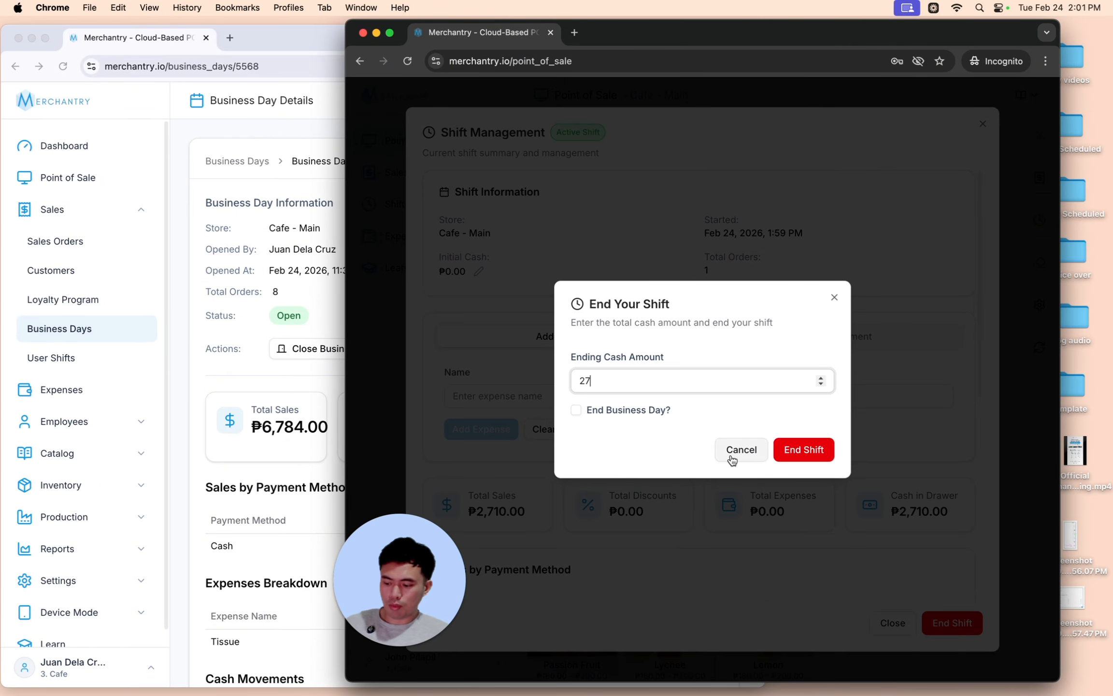
pyautogui.click(623, 411)
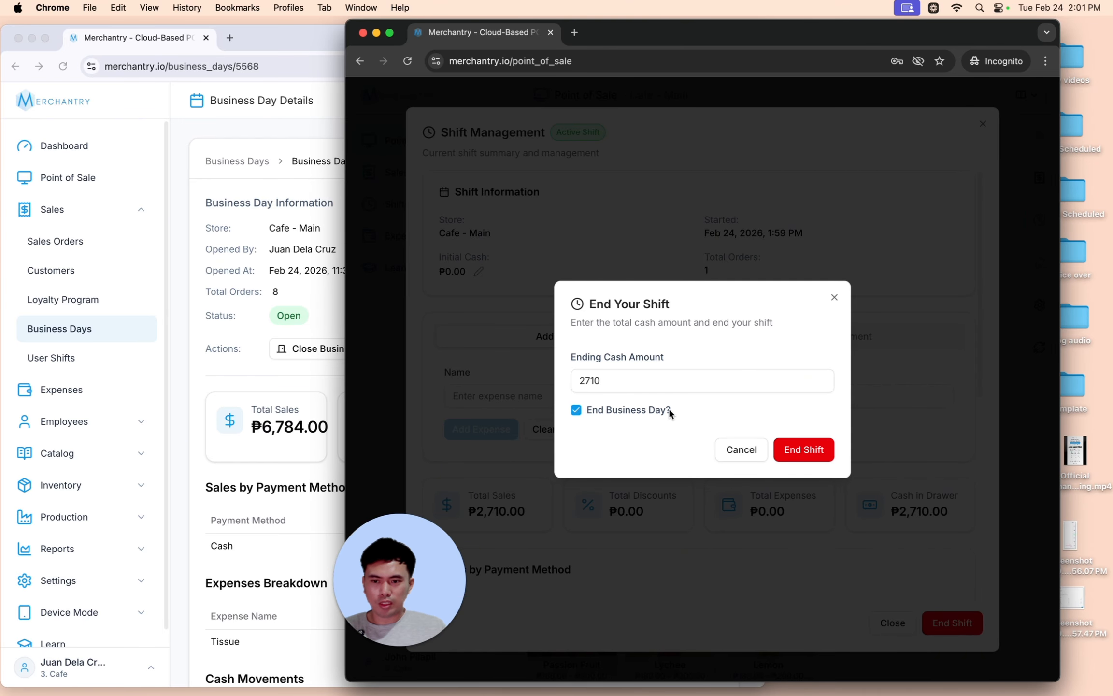
pyautogui.click(807, 441)
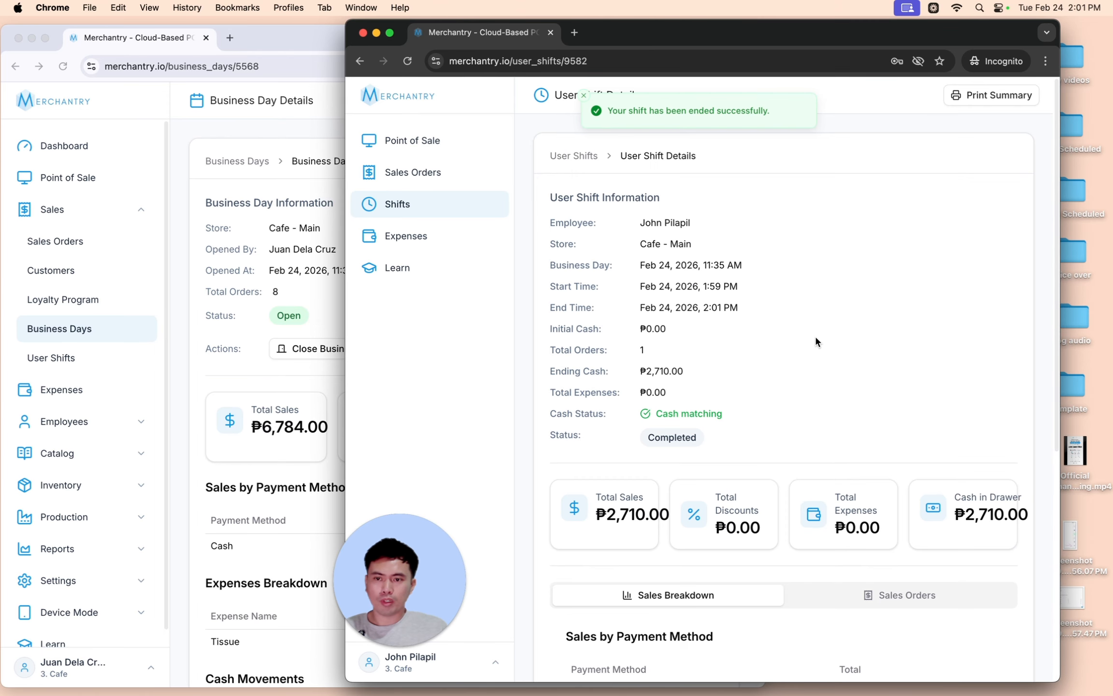
# - Scroll through the completed shift details, then move to the owner's Business Days list
pyautogui.scroll(-8, 917, 393)
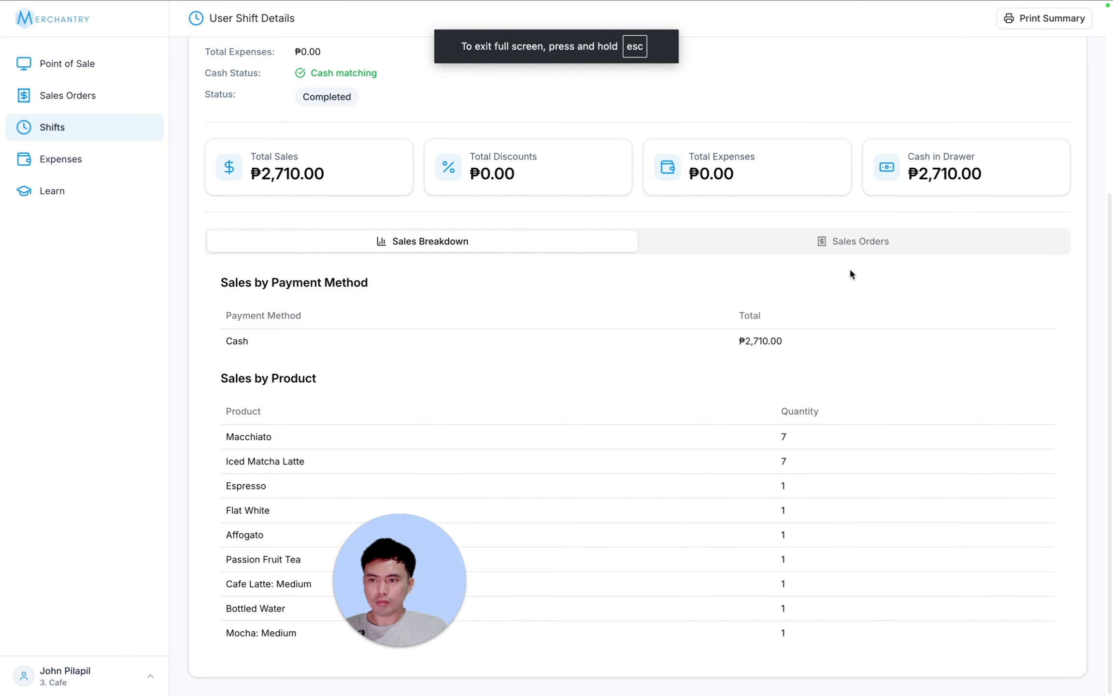
pyautogui.scroll(2, 851, 272)
pyautogui.scroll(3, 851, 272)
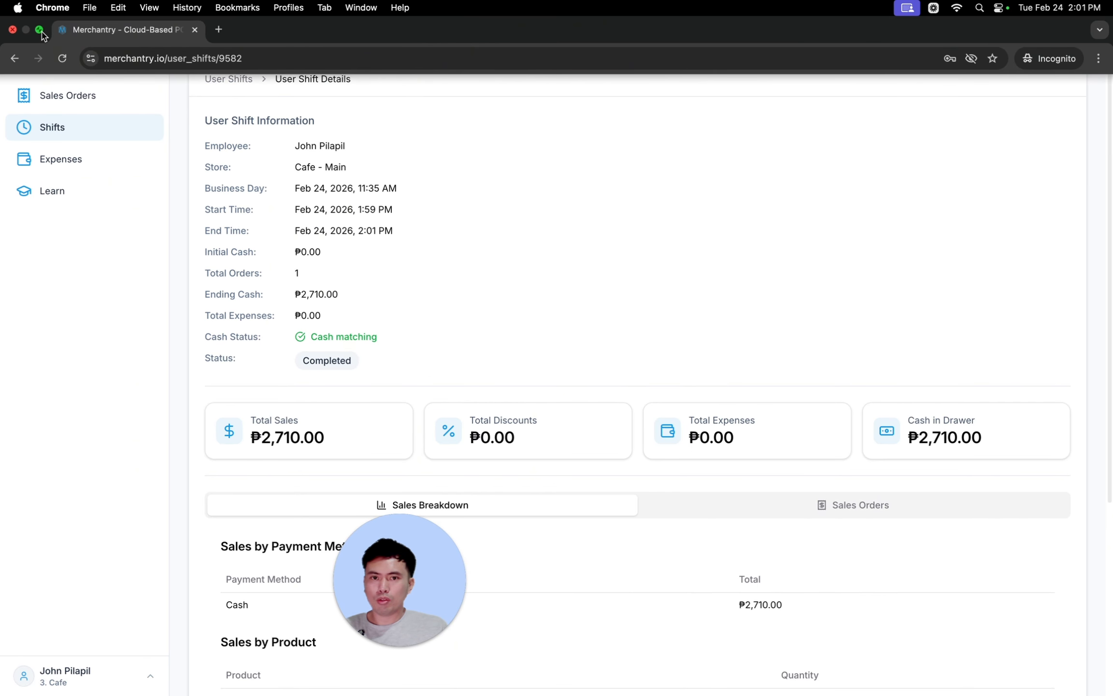
pyautogui.moveTo(38, 35)
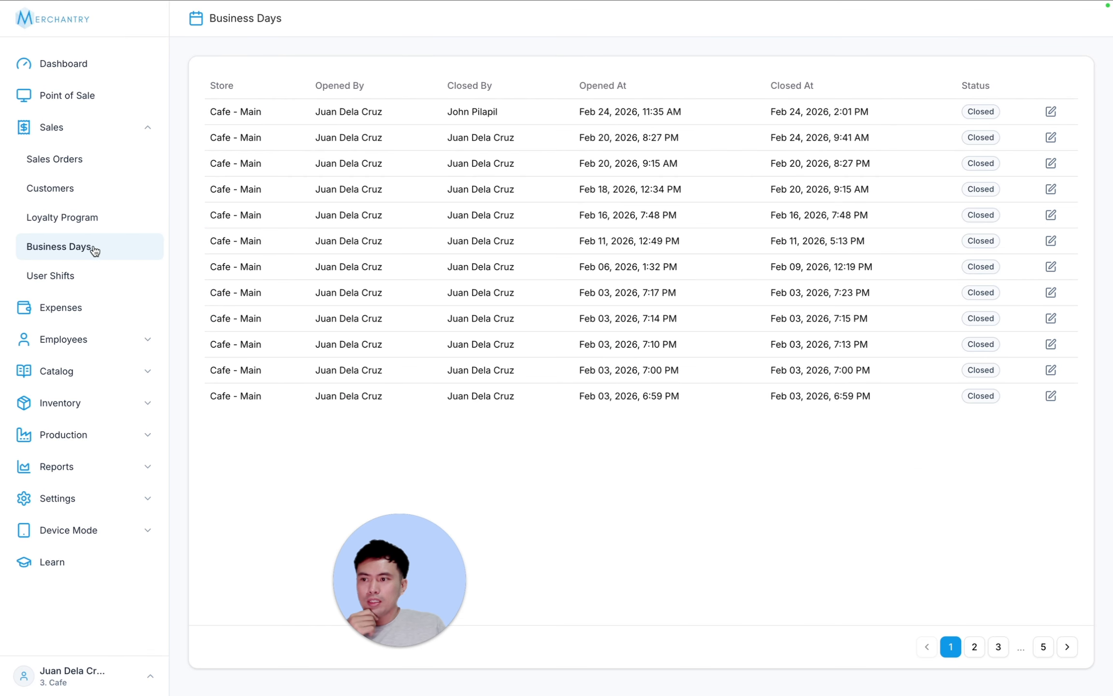
# - Open the closed Feb 24 Cafe - Main business day's details and scroll through them
pyautogui.click(810, 111)
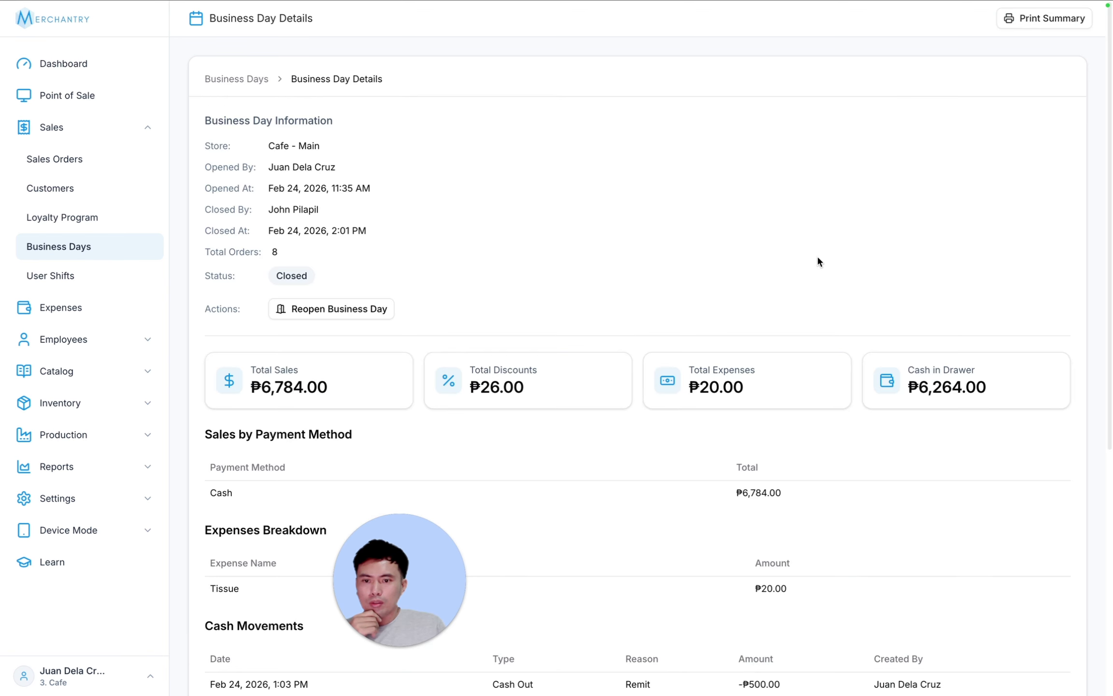
pyautogui.scroll(-1, 824, 255)
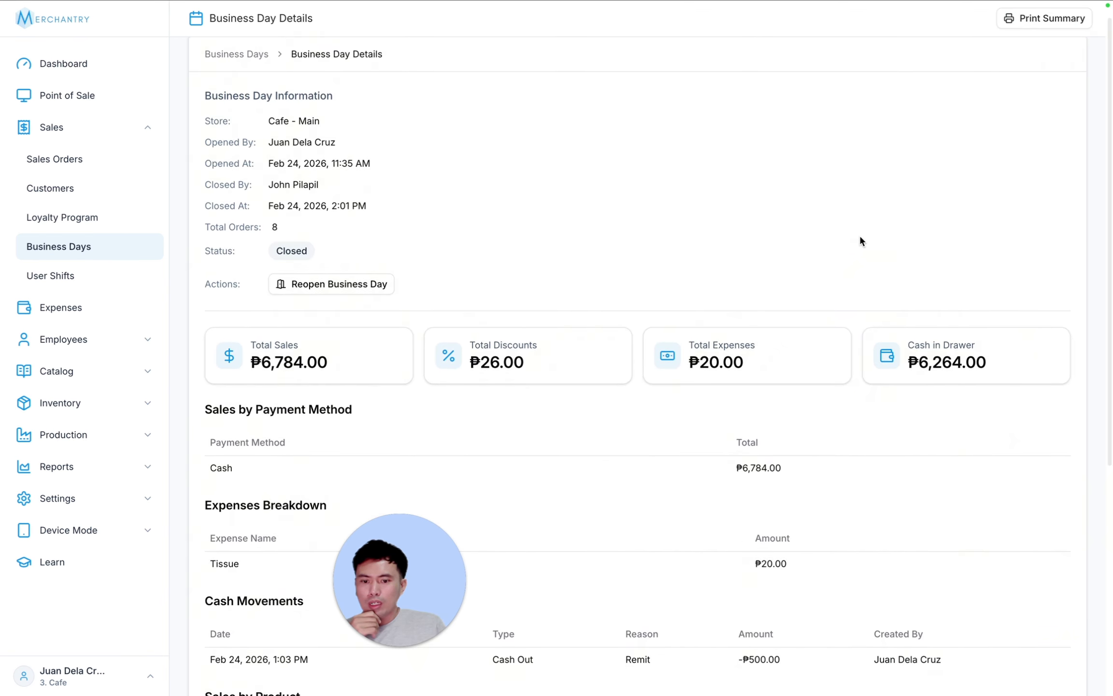
pyautogui.scroll(-4, 863, 236)
pyautogui.scroll(5, 867, 231)
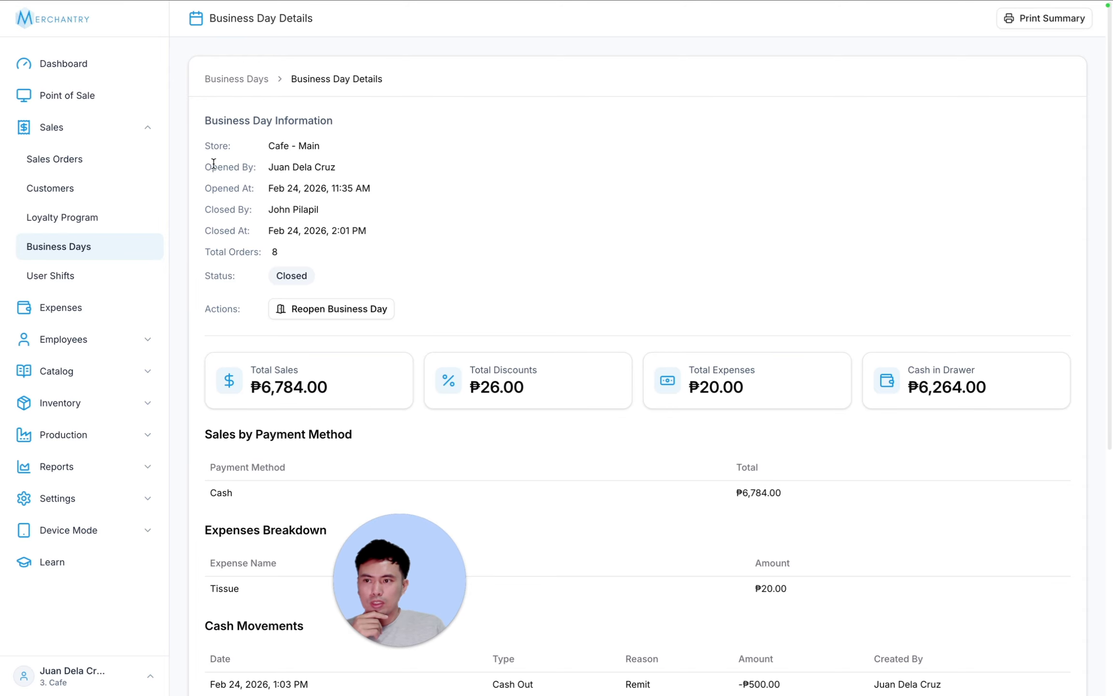
# - Highlight who opened and closed the business day, then review the details again
pyautogui.moveTo(217, 166); pyautogui.dragTo(385, 166)
pyautogui.moveTo(220, 210); pyautogui.dragTo(432, 213)
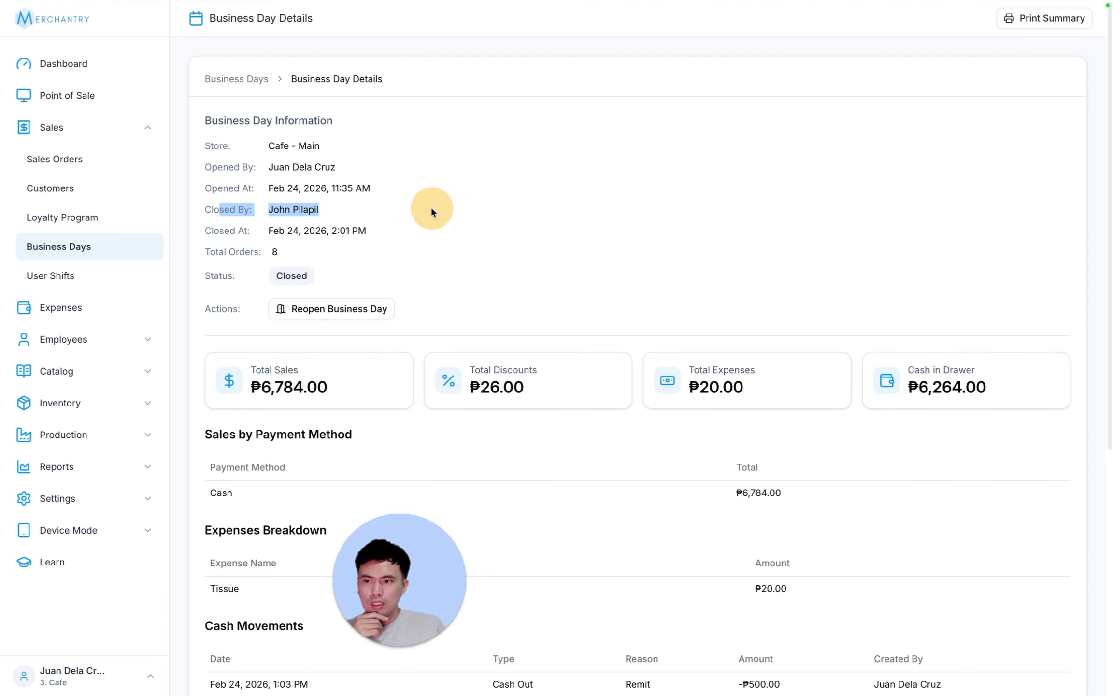
pyautogui.click(261, 170)
pyautogui.click(378, 168)
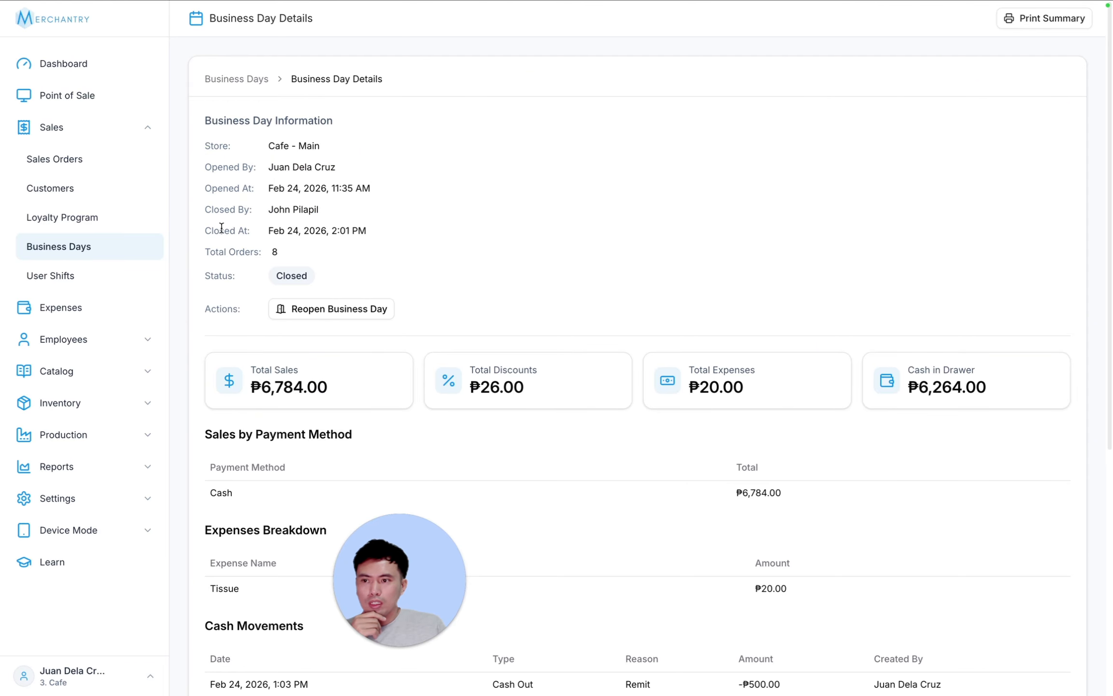
pyautogui.moveTo(223, 211); pyautogui.dragTo(704, 265)
pyautogui.scroll(-5, 864, 340)
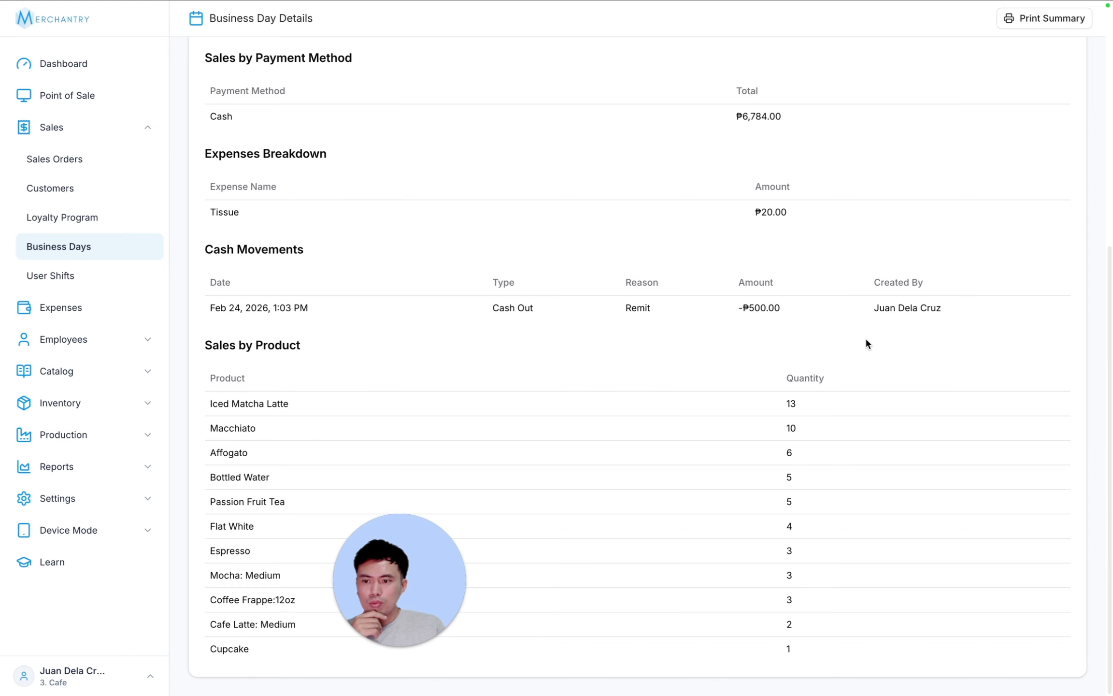
pyautogui.scroll(5, 944, 382)
pyautogui.scroll(-5, 942, 379)
pyautogui.scroll(5, 942, 379)
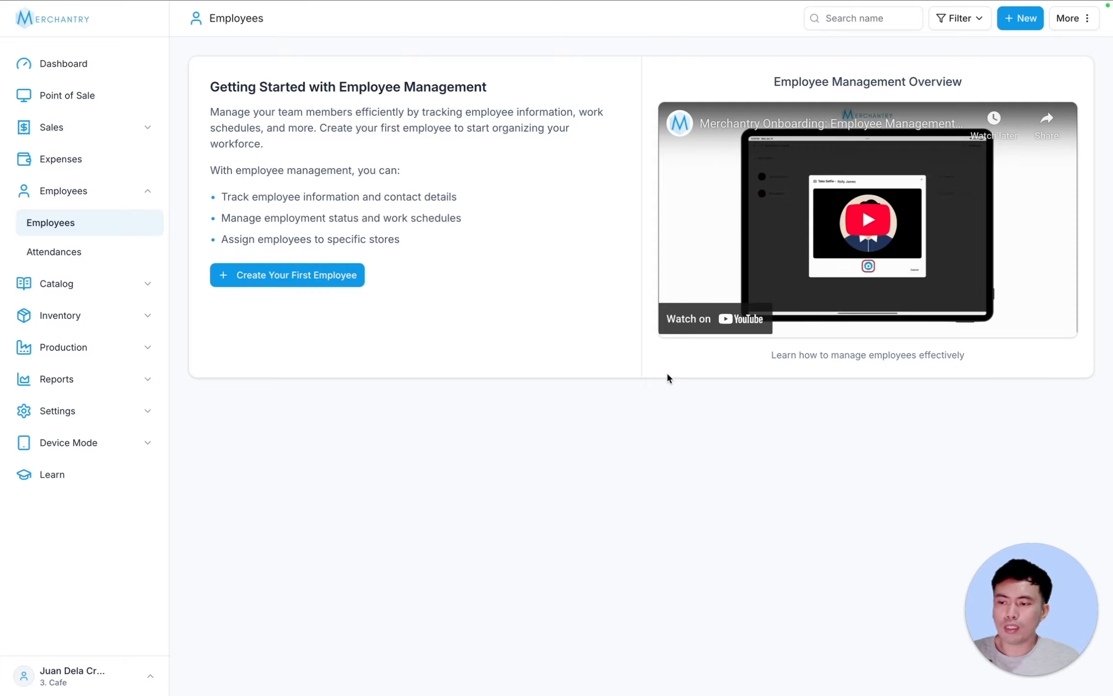
# - Start a new employee record and enter the employee's first and last name
pyautogui.click(321, 280)
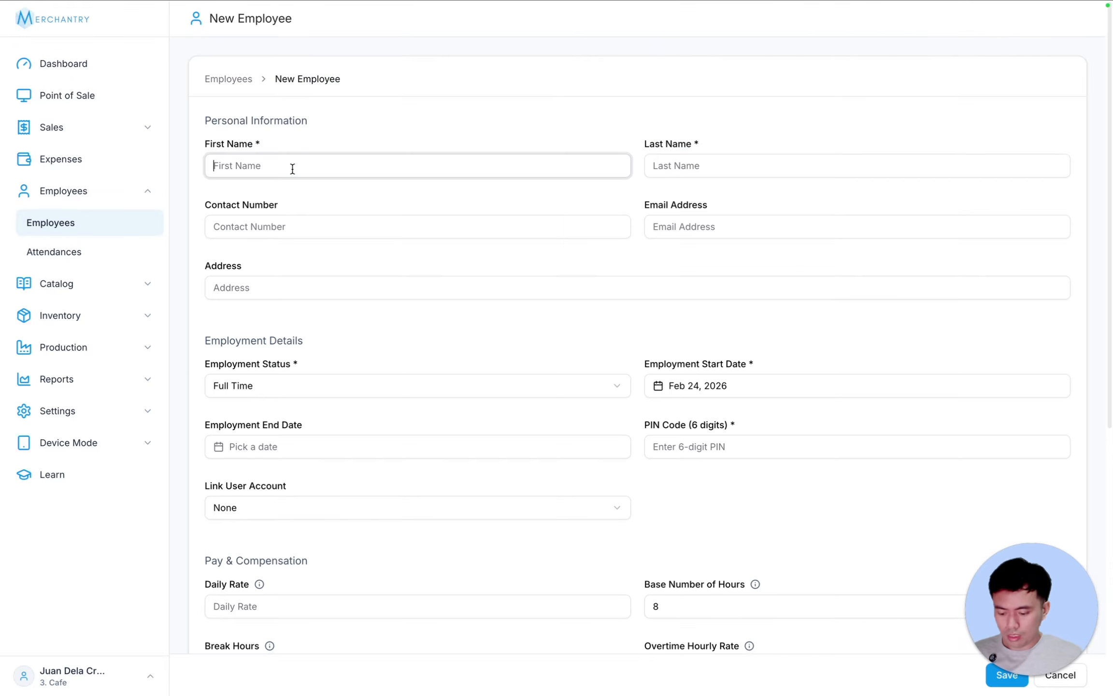
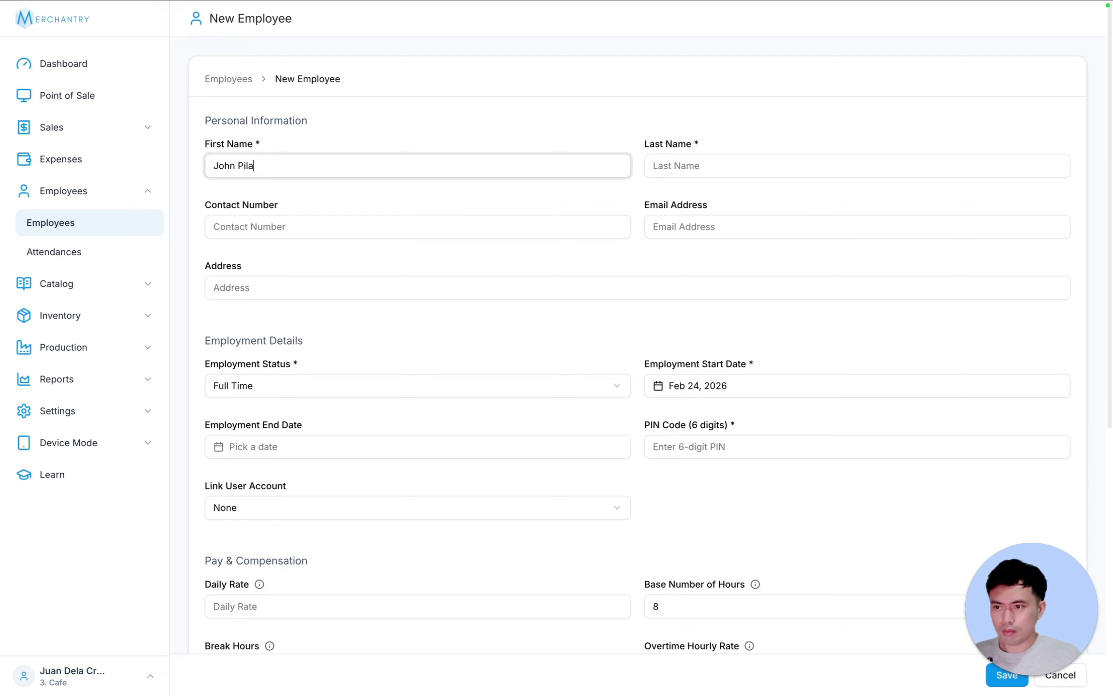
pyautogui.press('Tab')
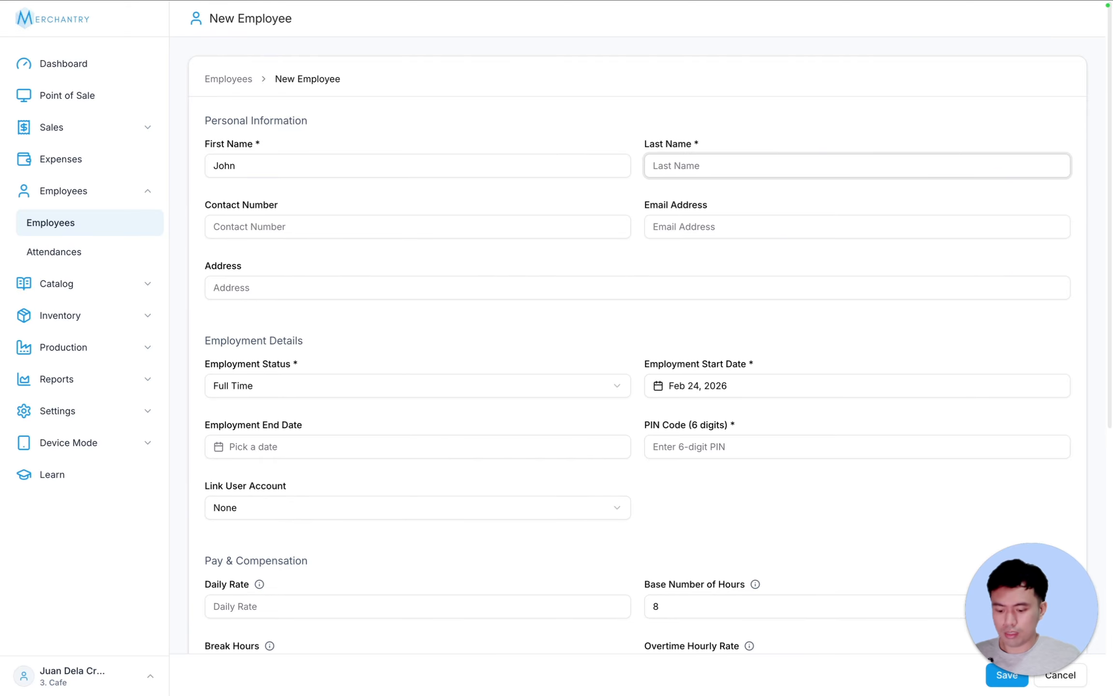
pyautogui.write('Pilapil')
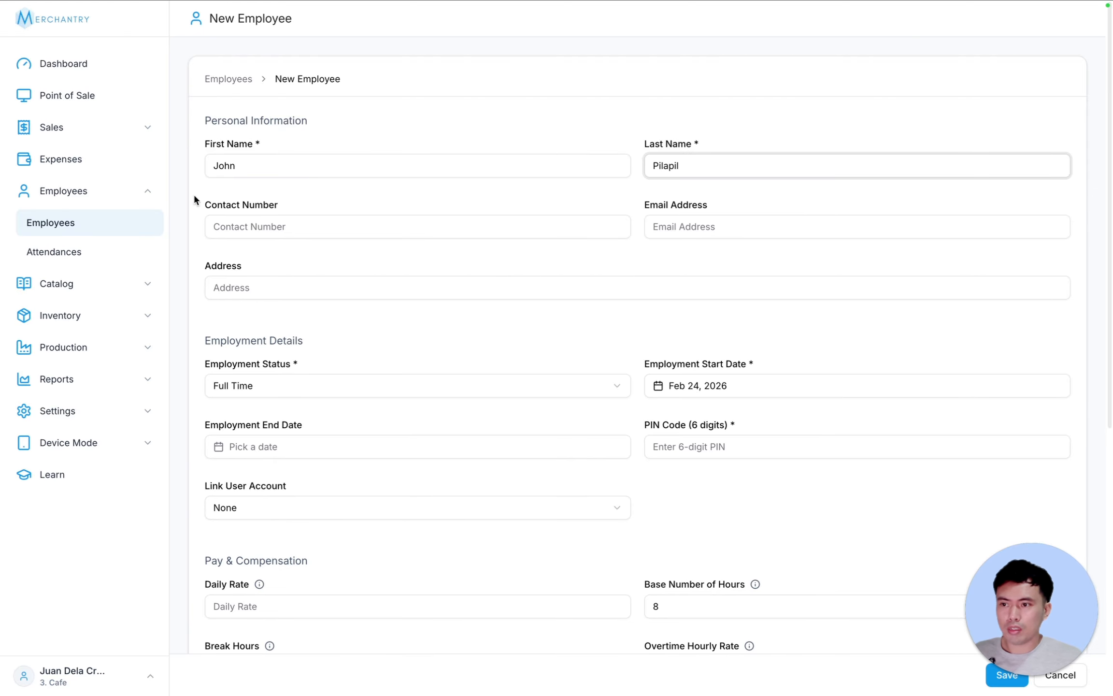
# - Fill in the employee's contact number, e-mail address and home address
pyautogui.click(245, 225)
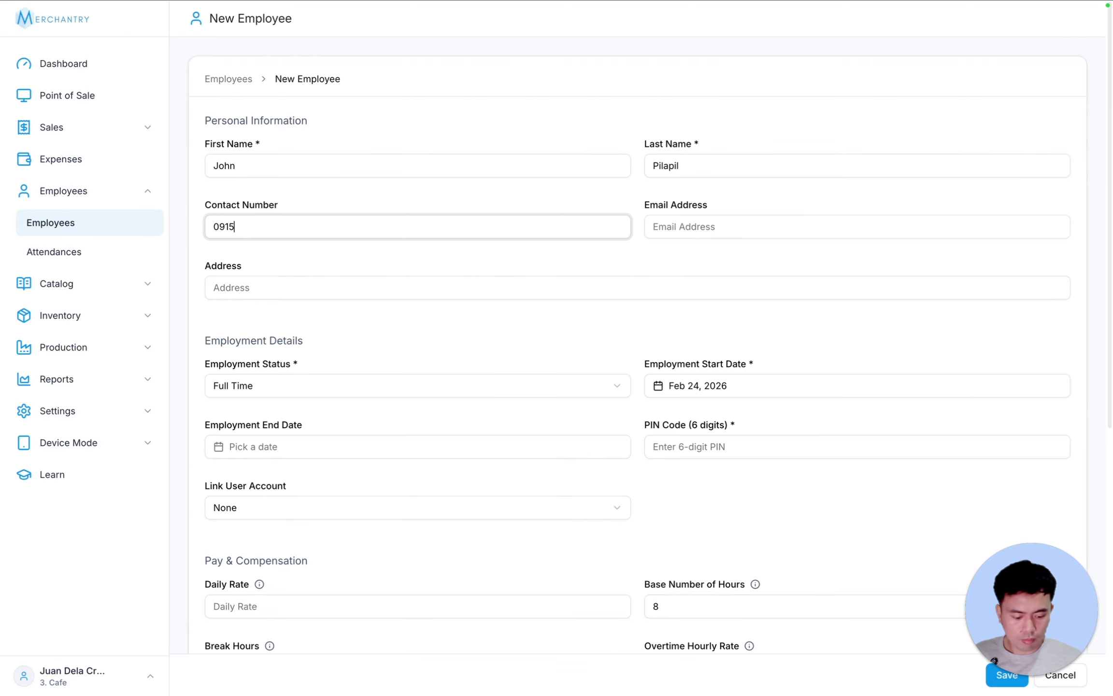
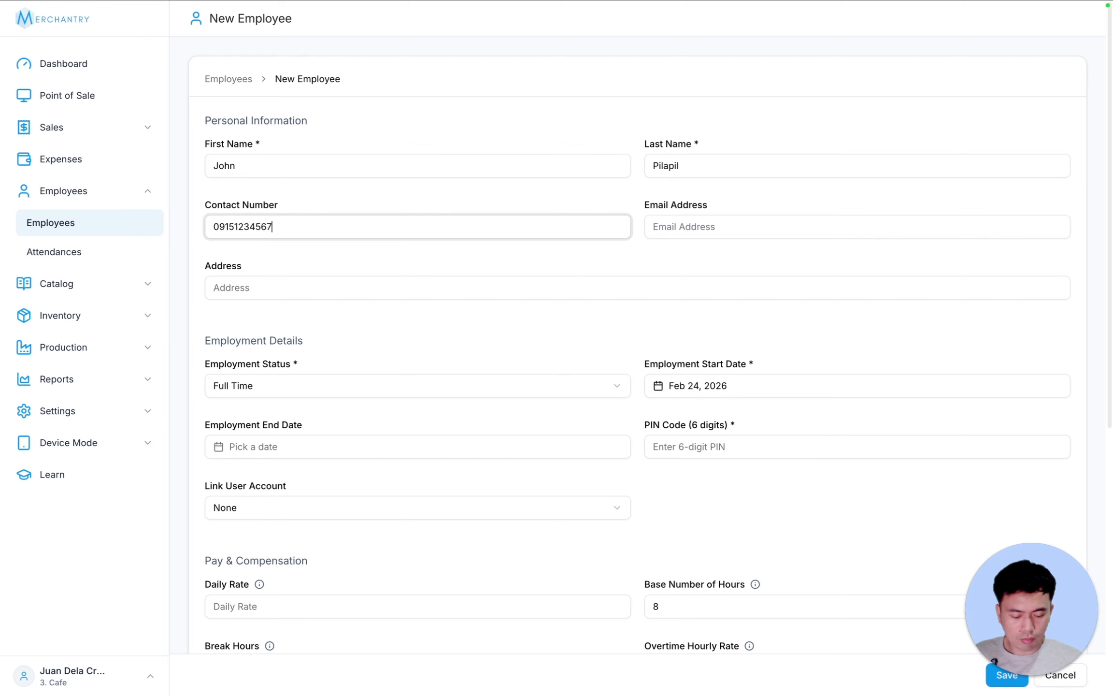
pyautogui.press('Tab')
pyautogui.write('pilapil@')
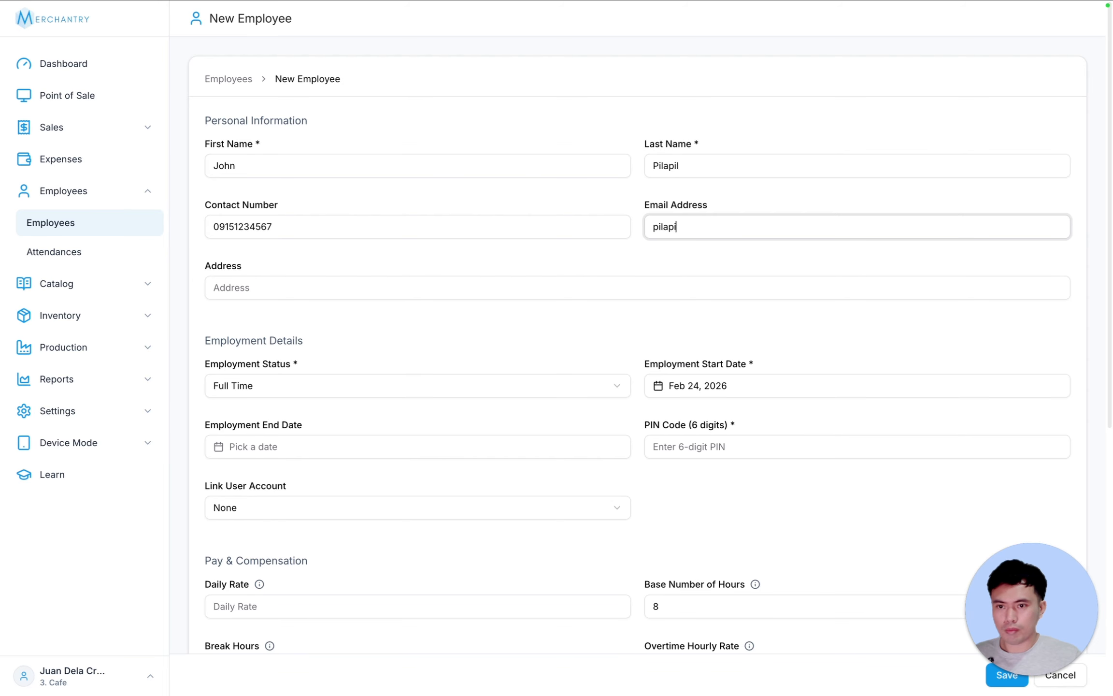
pyautogui.write('sample.com')
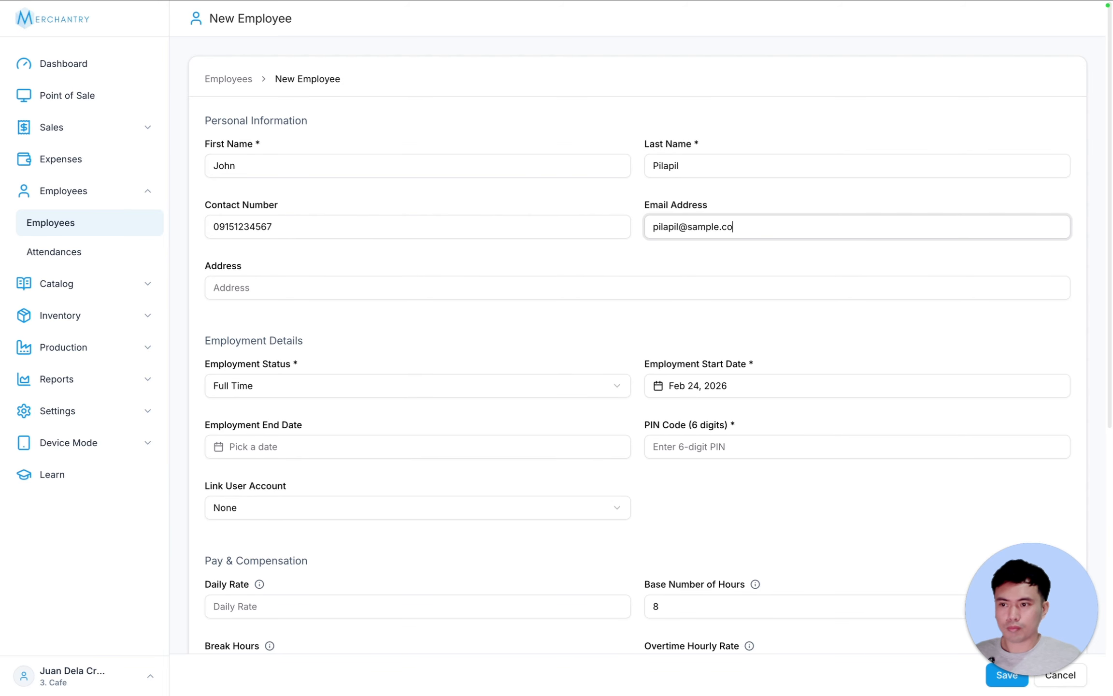
pyautogui.press('Tab')
pyautogui.write('cavite')
pyautogui.press('BackSpace')
pyautogui.press('BackSpace')
pyautogui.press('BackSpace')
pyautogui.press('BackSpace')
pyautogui.press('BackSpace')
pyautogui.press('BackSpace')
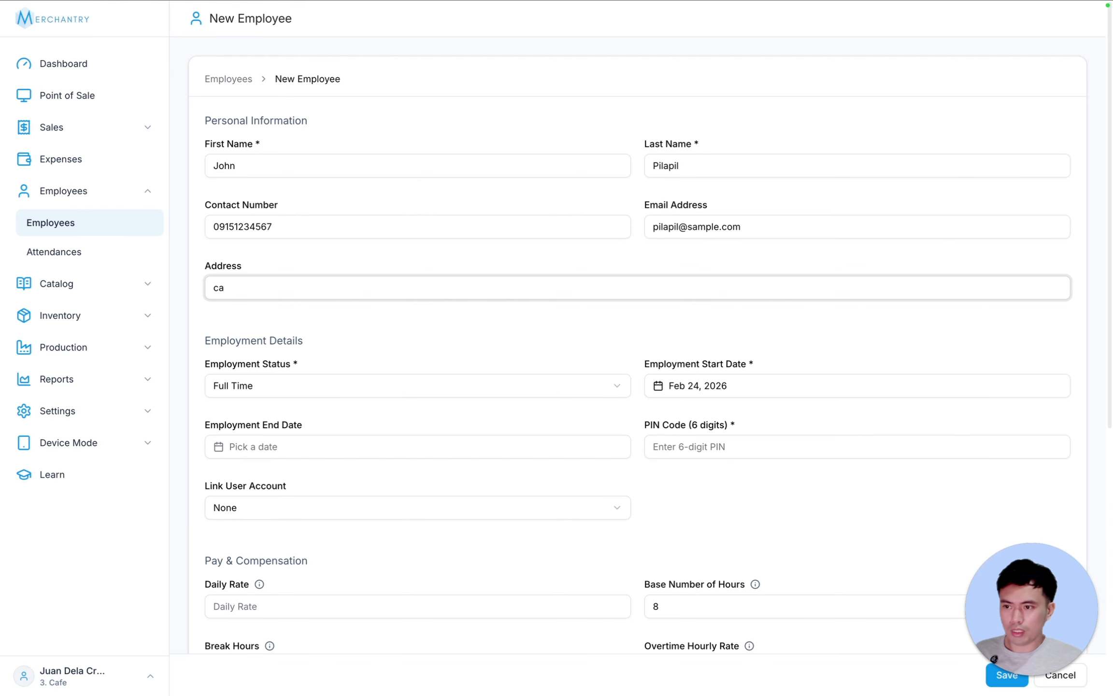
pyautogui.write('Cavite')
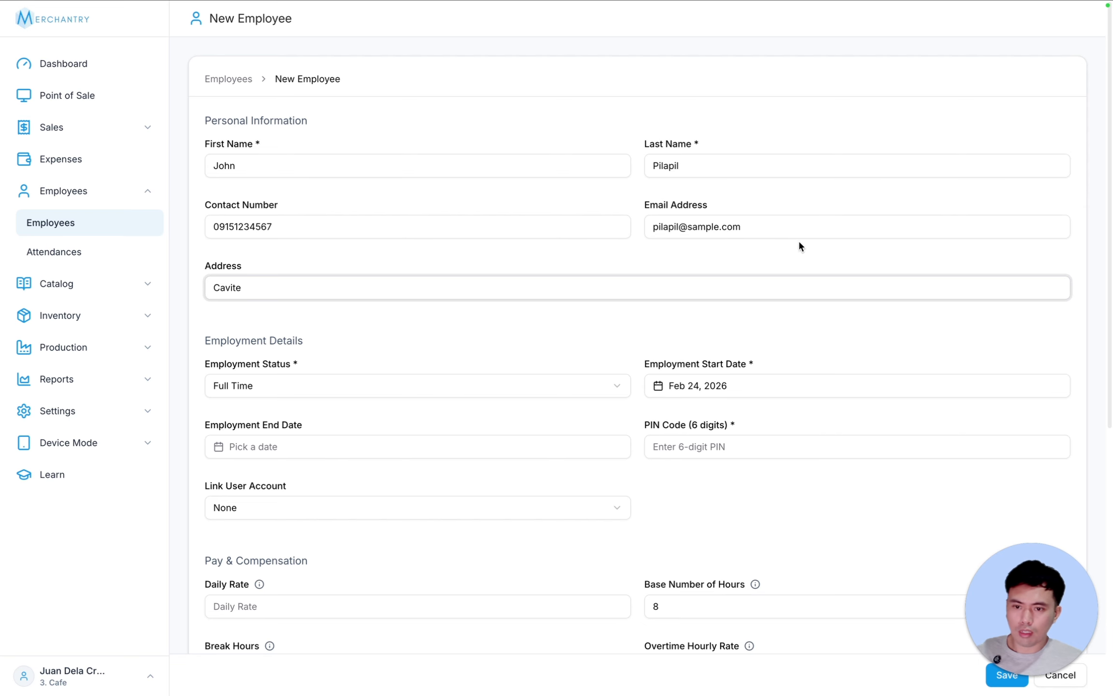
pyautogui.click(299, 385)
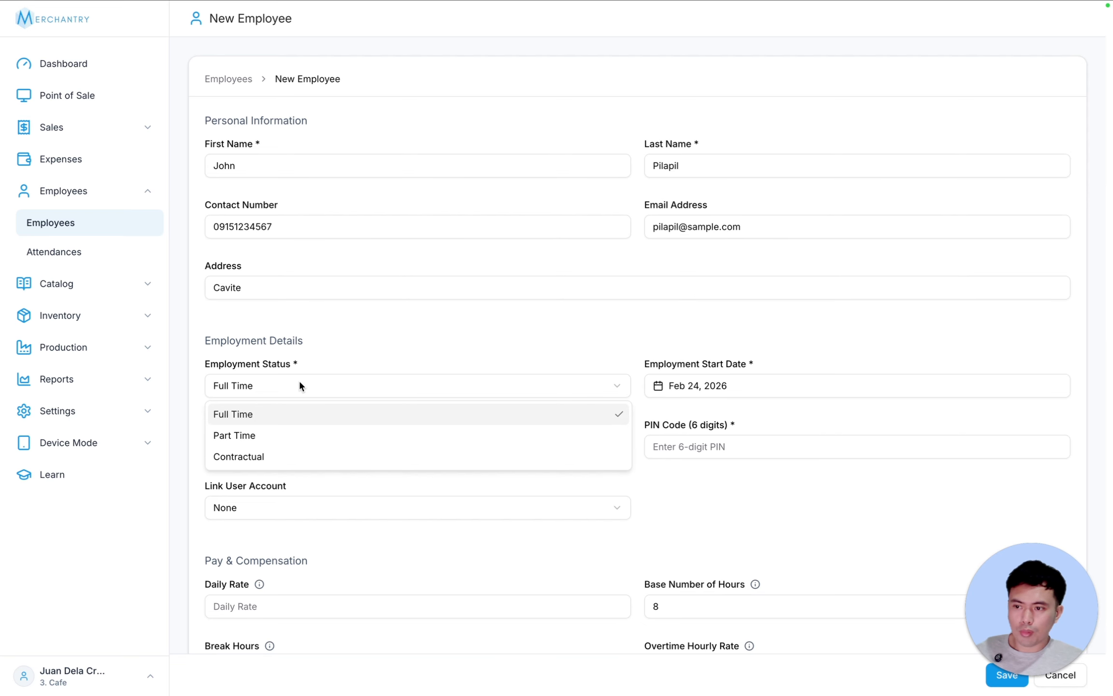
# - Keep Full Time with no end date, enter the six-digit PIN and link the employee's user account
pyautogui.click(485, 309)
pyautogui.scroll(-2, 743, 347)
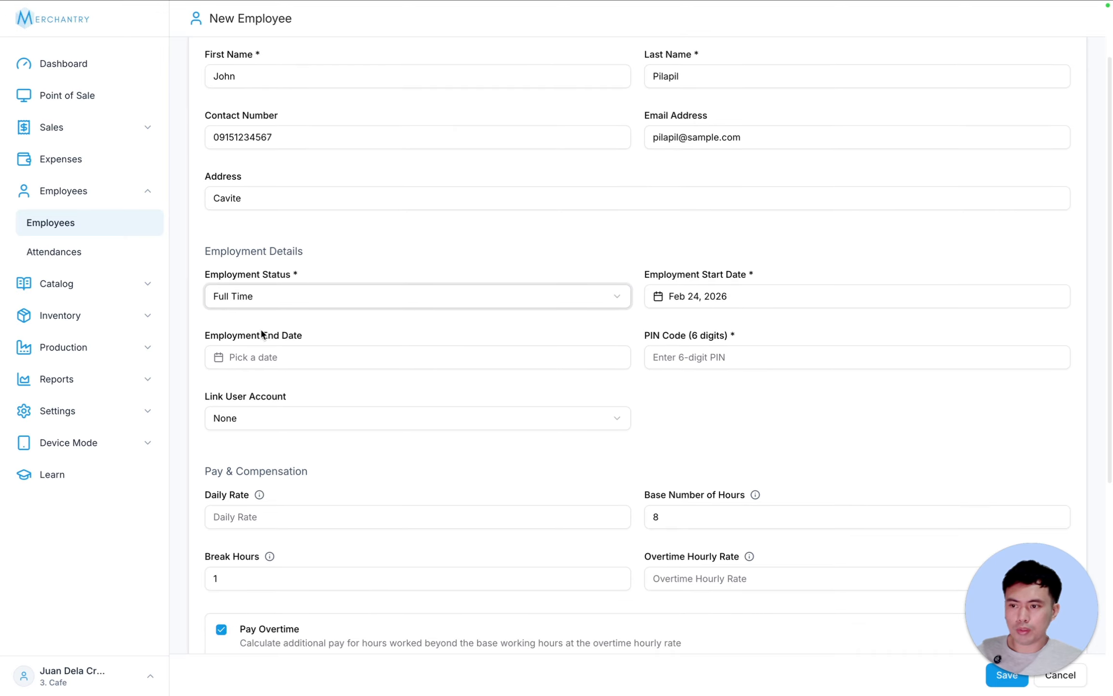
pyautogui.click(285, 357)
pyautogui.click(337, 332)
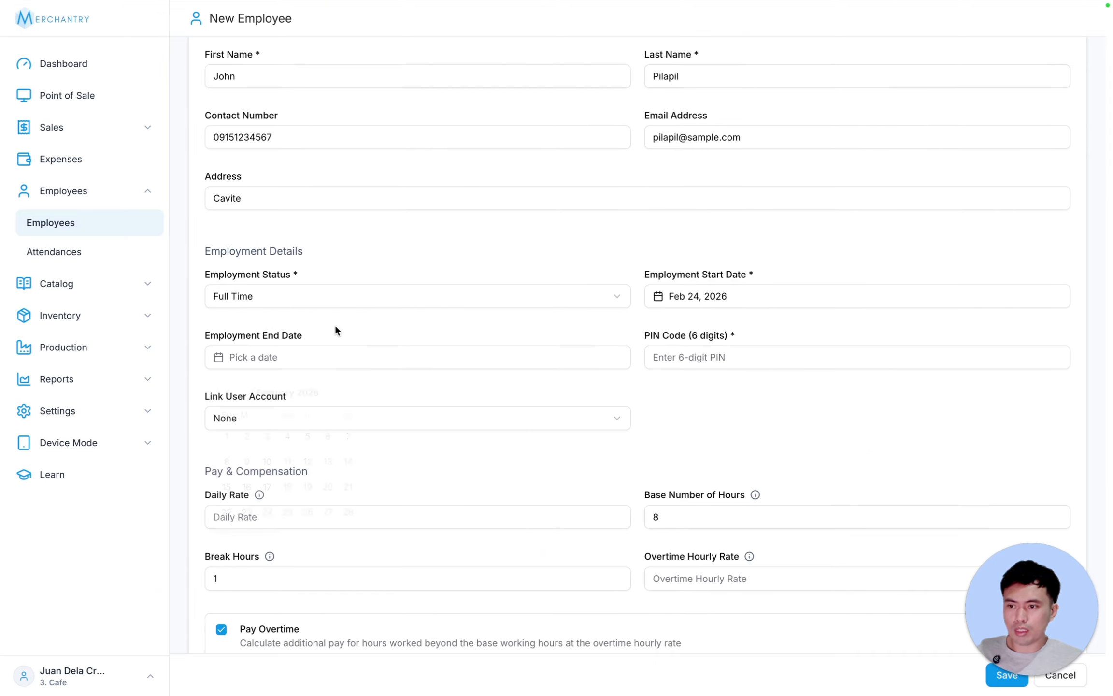
pyautogui.click(686, 357)
pyautogui.write('123456')
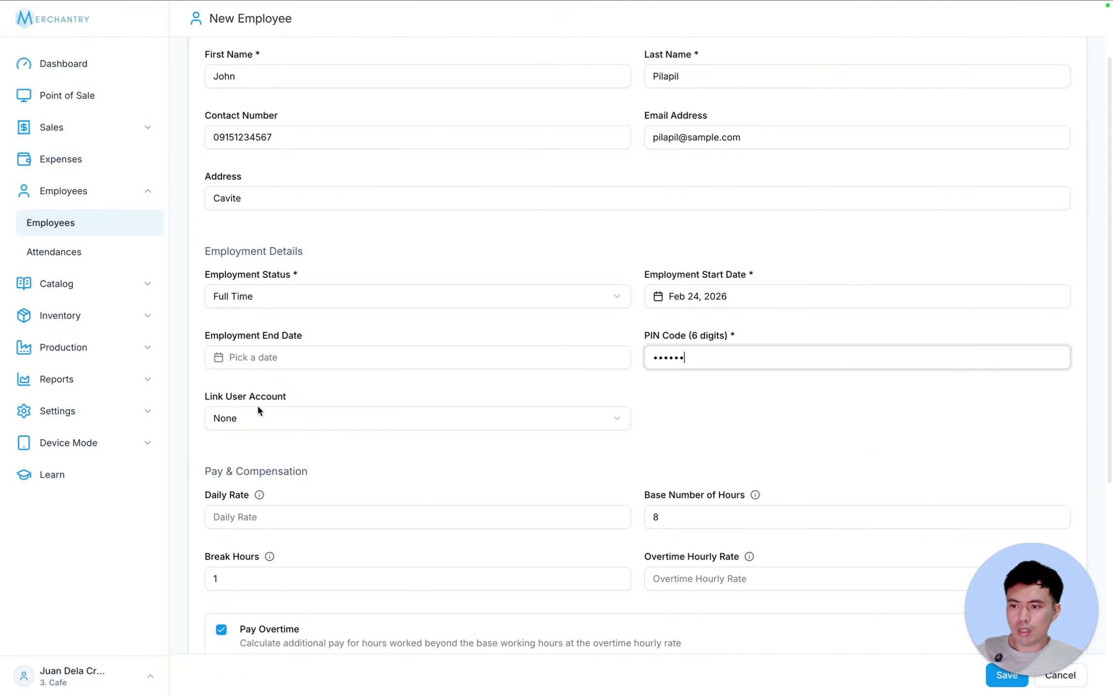
pyautogui.click(325, 417)
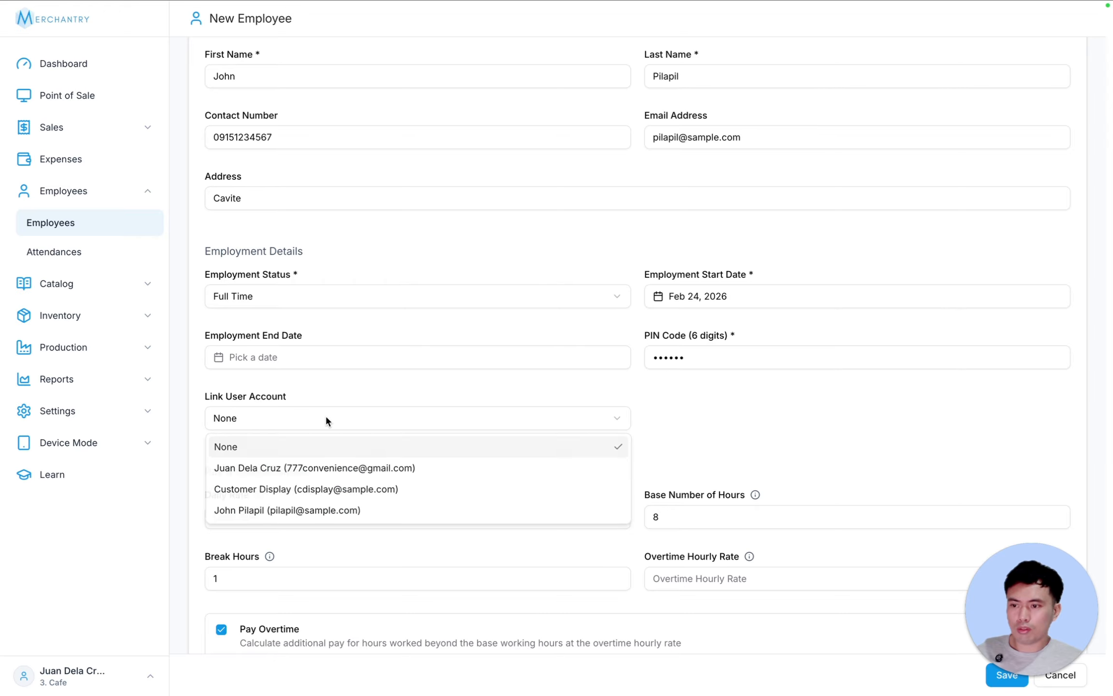
pyautogui.click(310, 509)
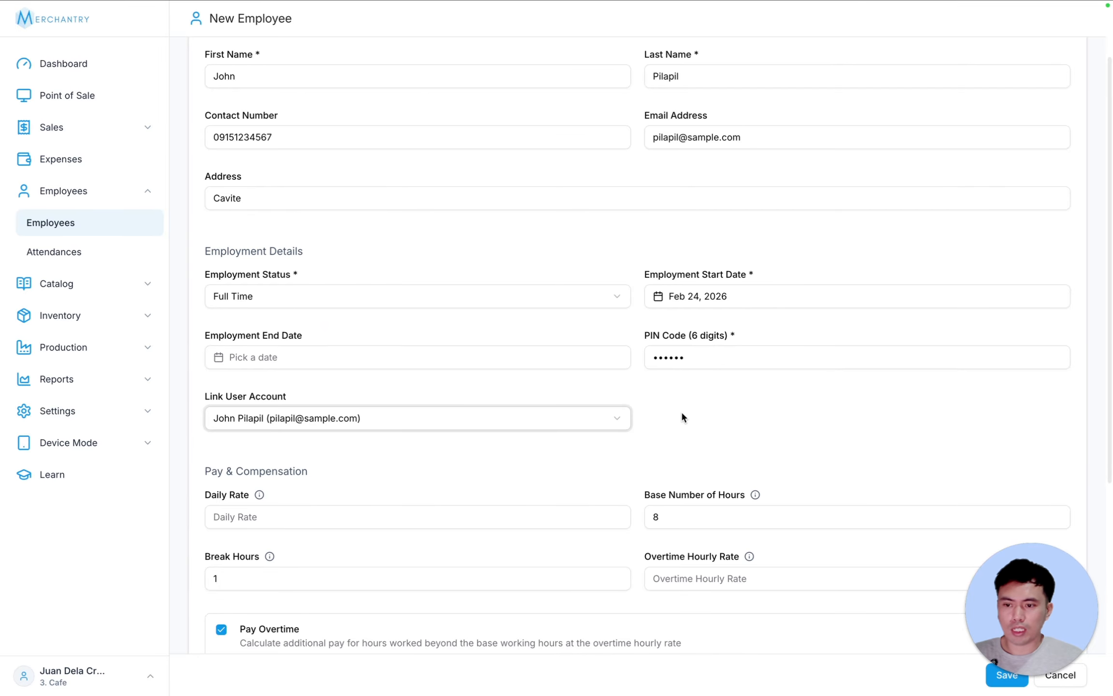
# - Set a 650 daily rate, keep 1 break hour, set 150 overtime hourly rate, and save
pyautogui.scroll(-3, 352, 414)
pyautogui.click(280, 413)
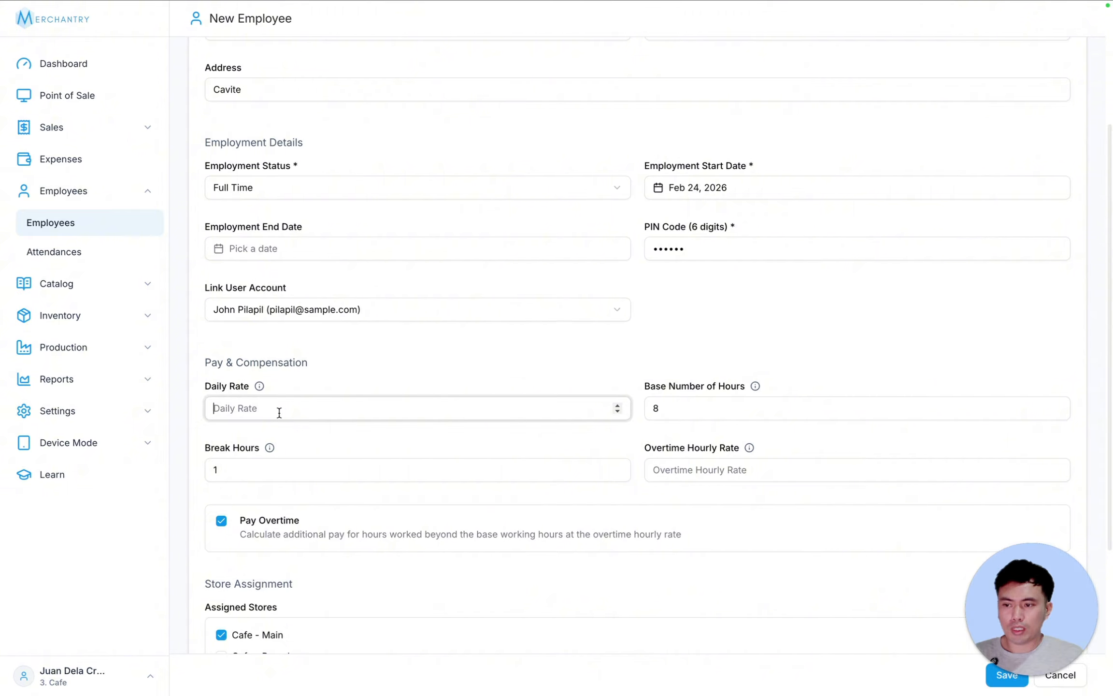
pyautogui.write('650')
pyautogui.press('Tab')
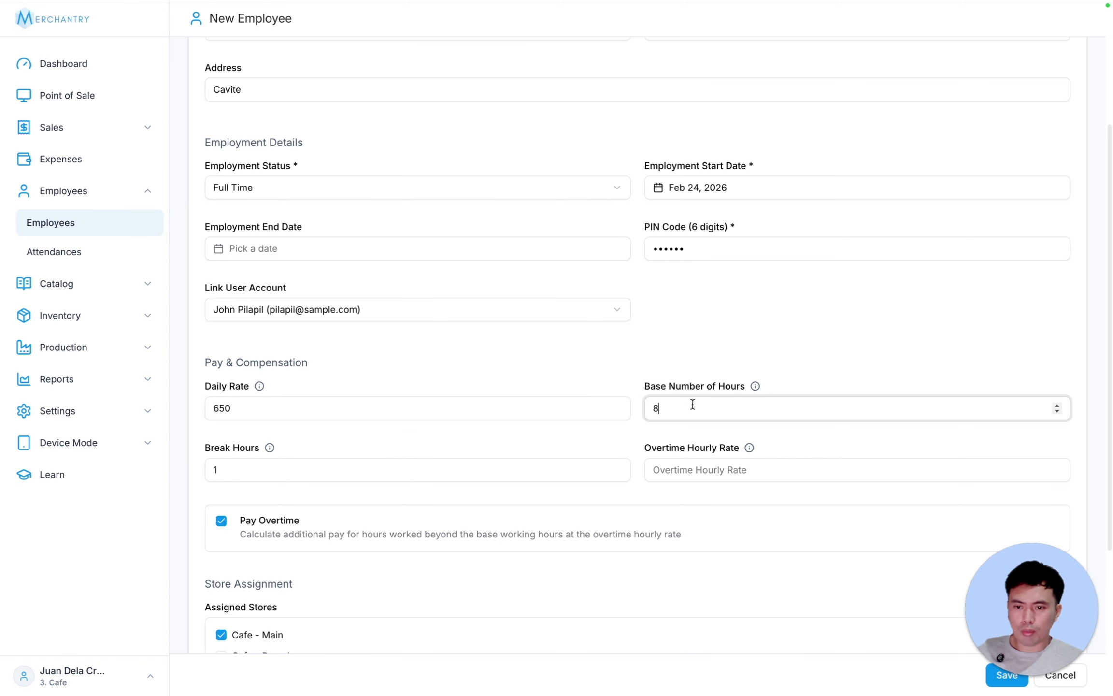
pyautogui.press('Tab')
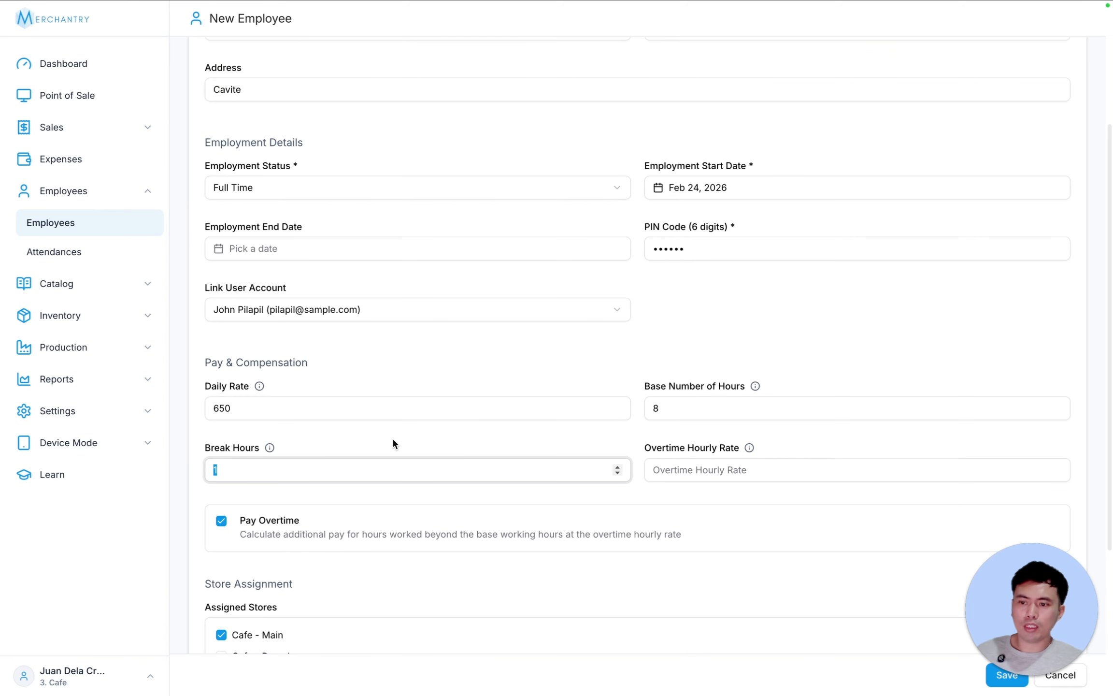
pyautogui.click(404, 429)
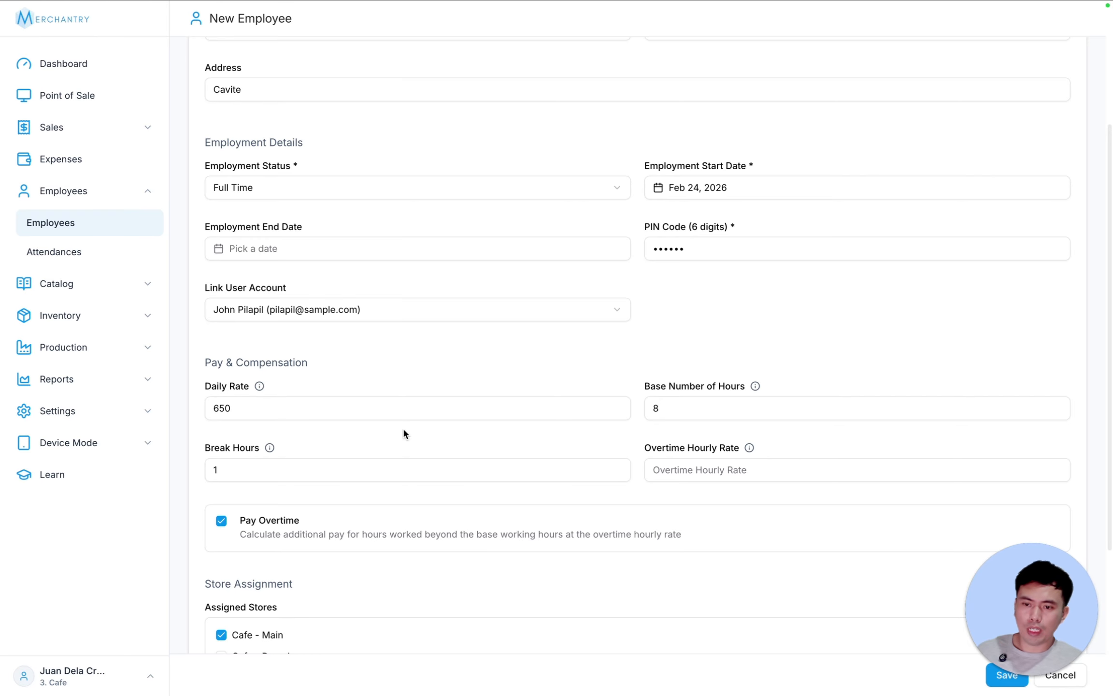
pyautogui.click(716, 475)
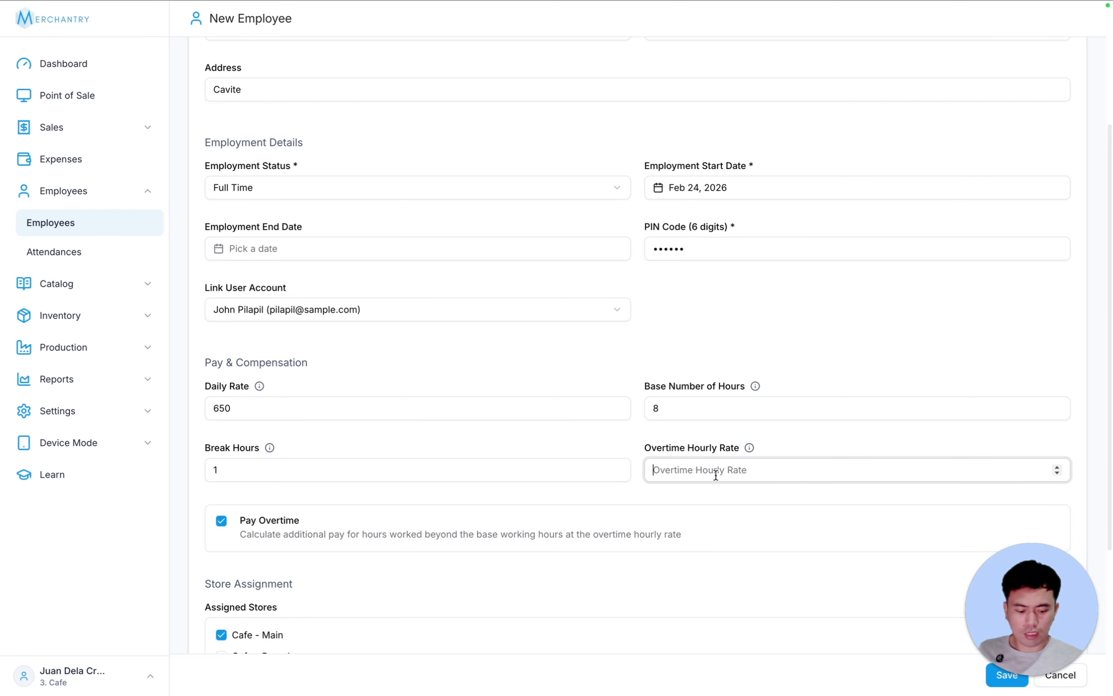
pyautogui.write('150')
pyautogui.scroll(-5, 720, 472)
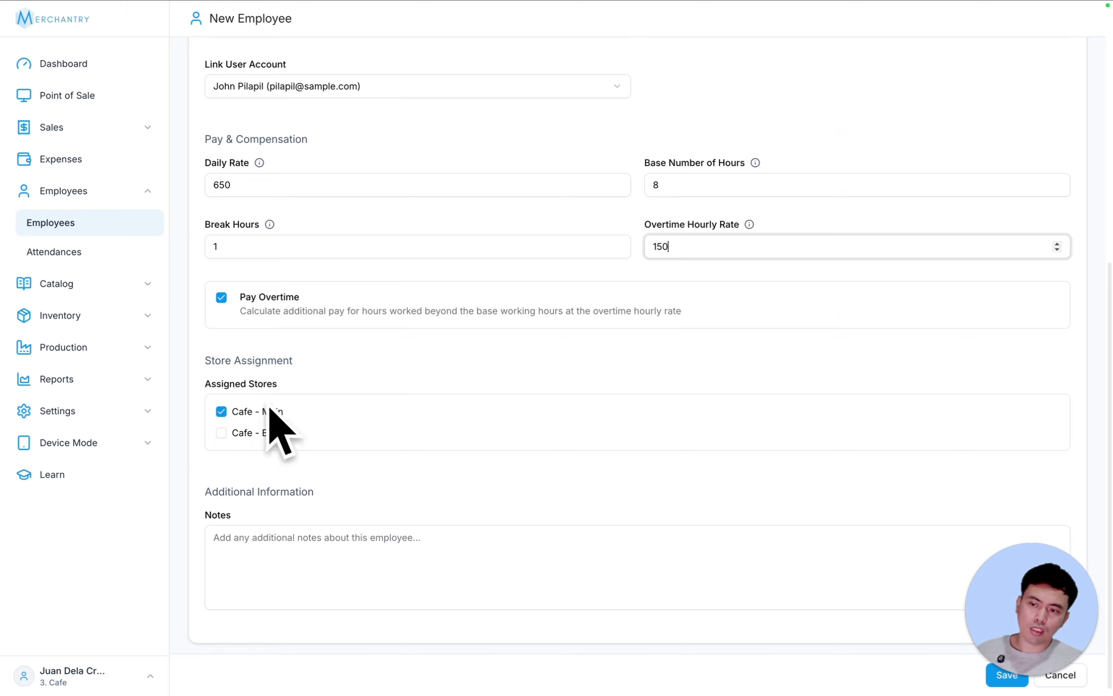
pyautogui.moveTo(1031, 587); pyautogui.dragTo(1014, 490)
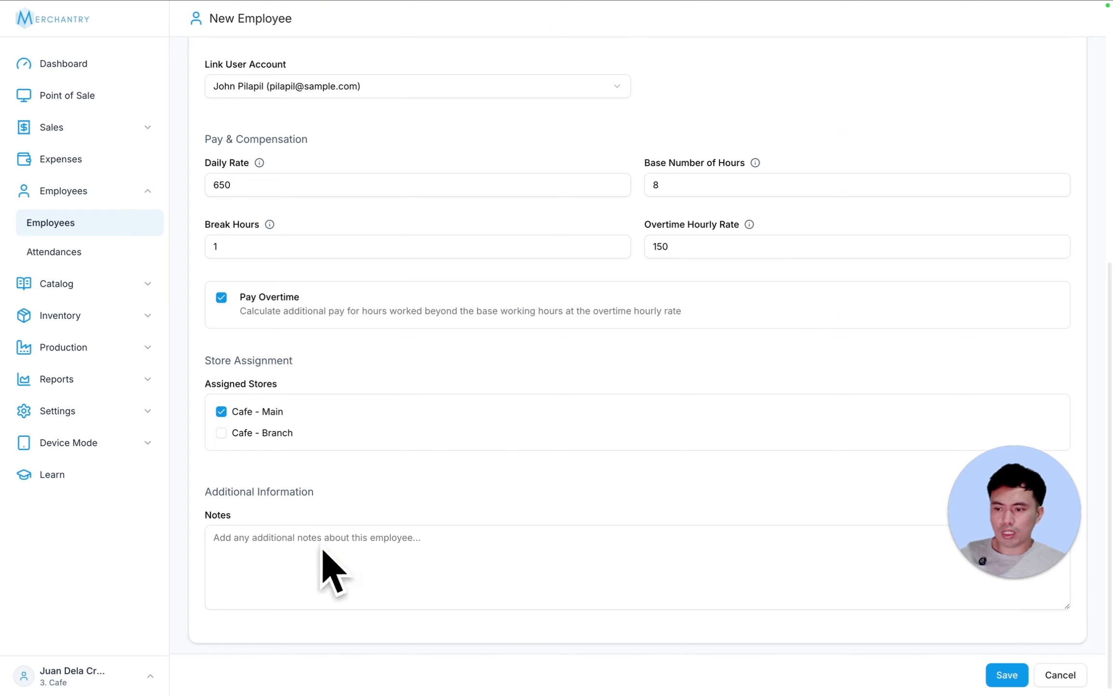
pyautogui.click(1007, 675)
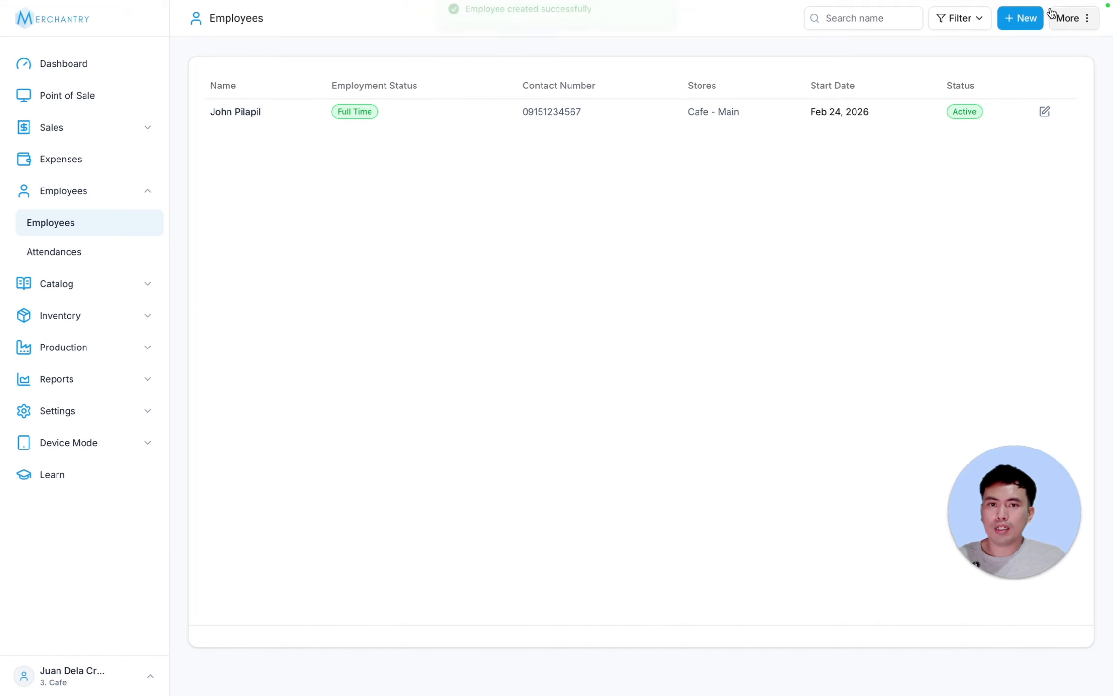
# - Start another employee record with the first name, last name and contact number
pyautogui.click(1020, 18)
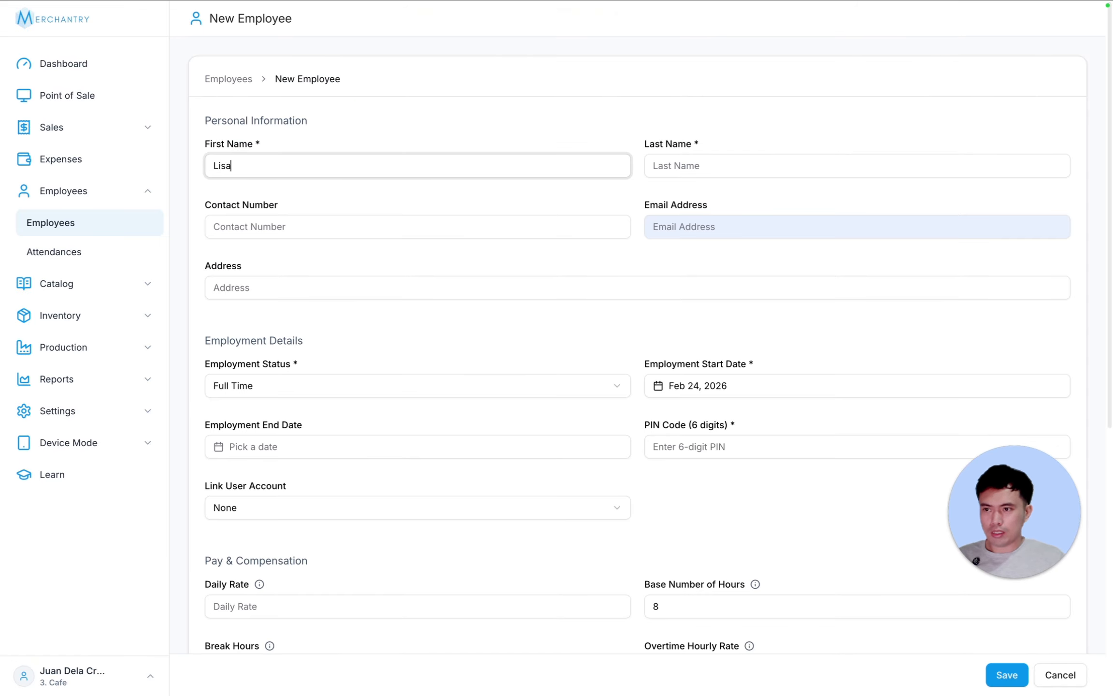
pyautogui.press('Tab')
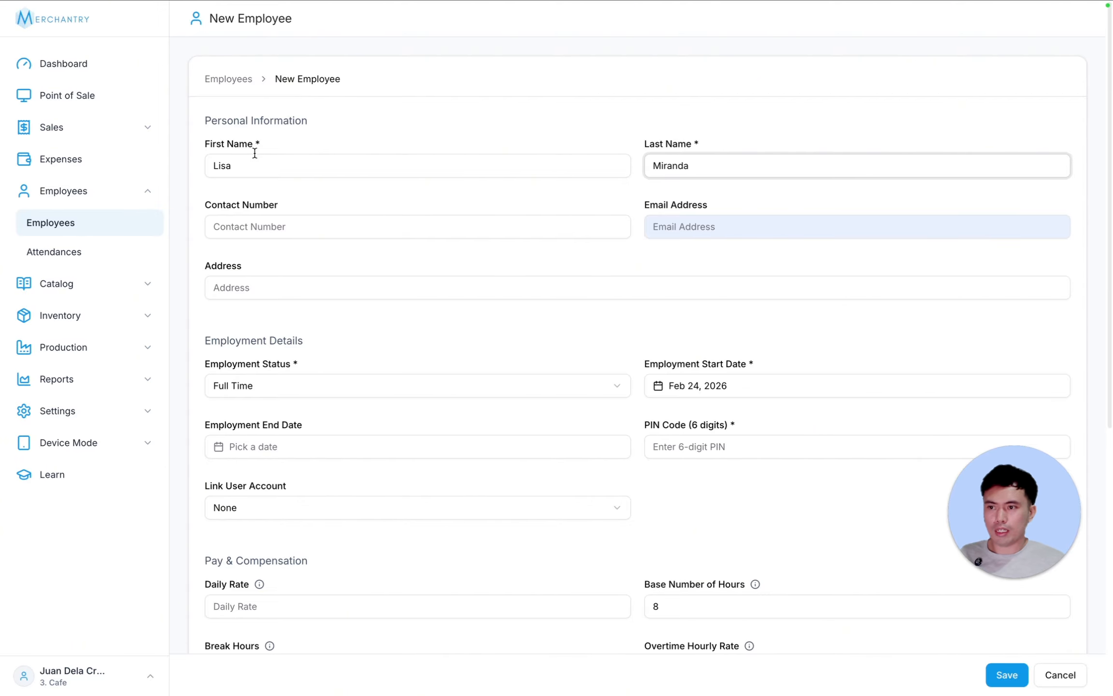
pyautogui.click(237, 220)
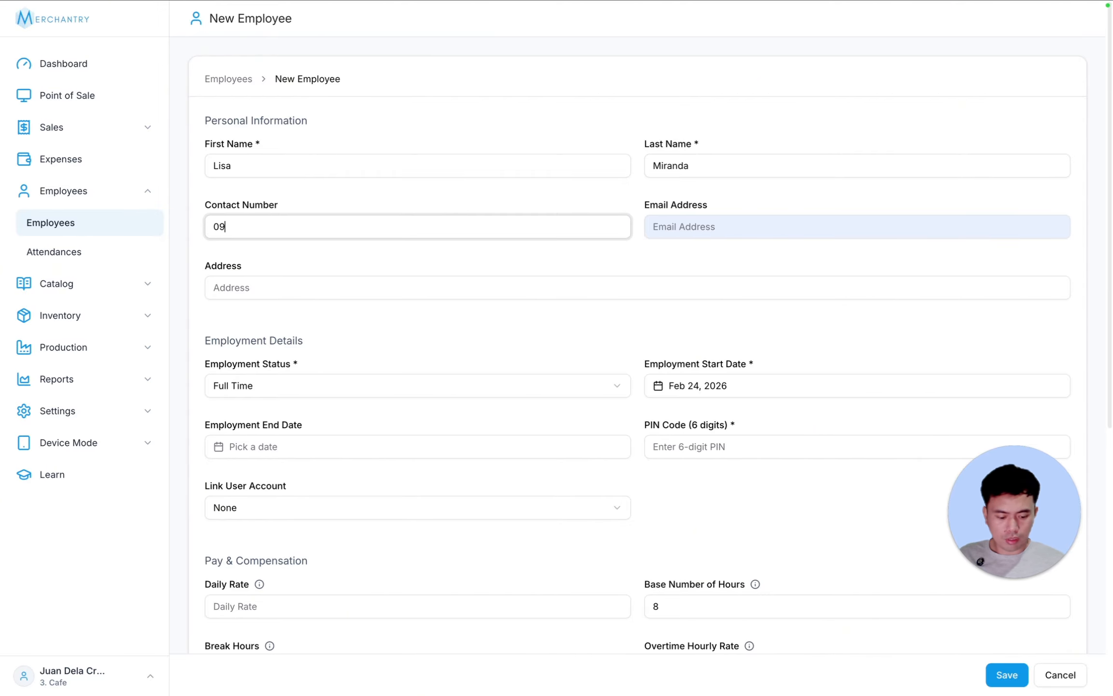
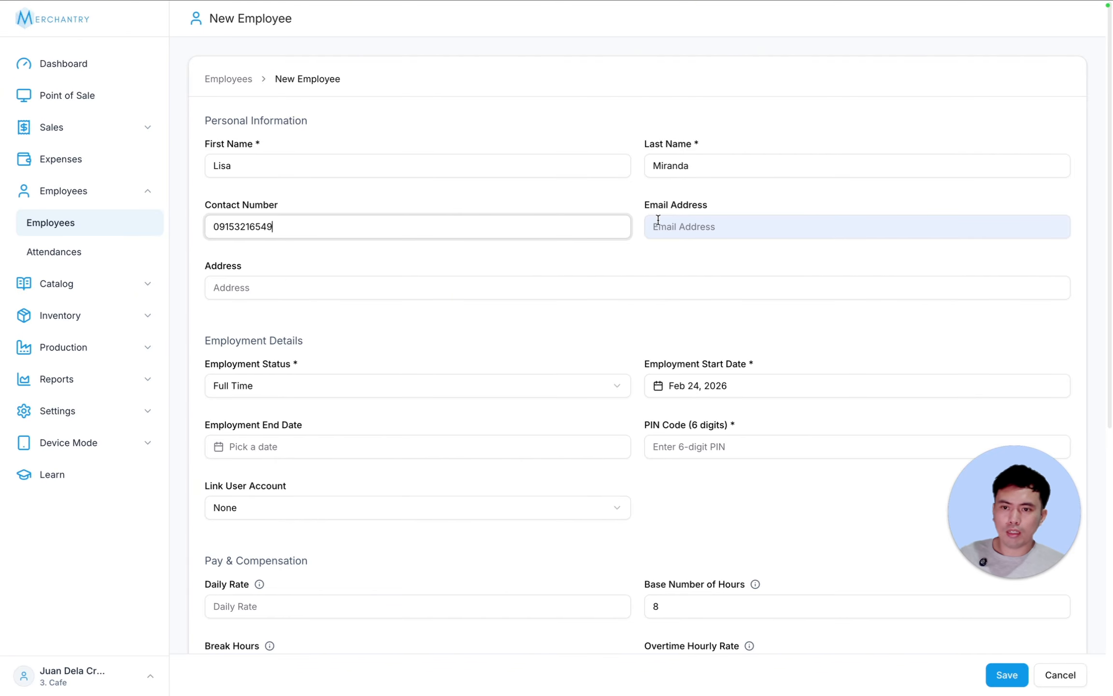
# - Enter the second employee's e-mail address, home address and six-digit PIN
pyautogui.click(701, 227)
pyautogui.write('miranda@gma')
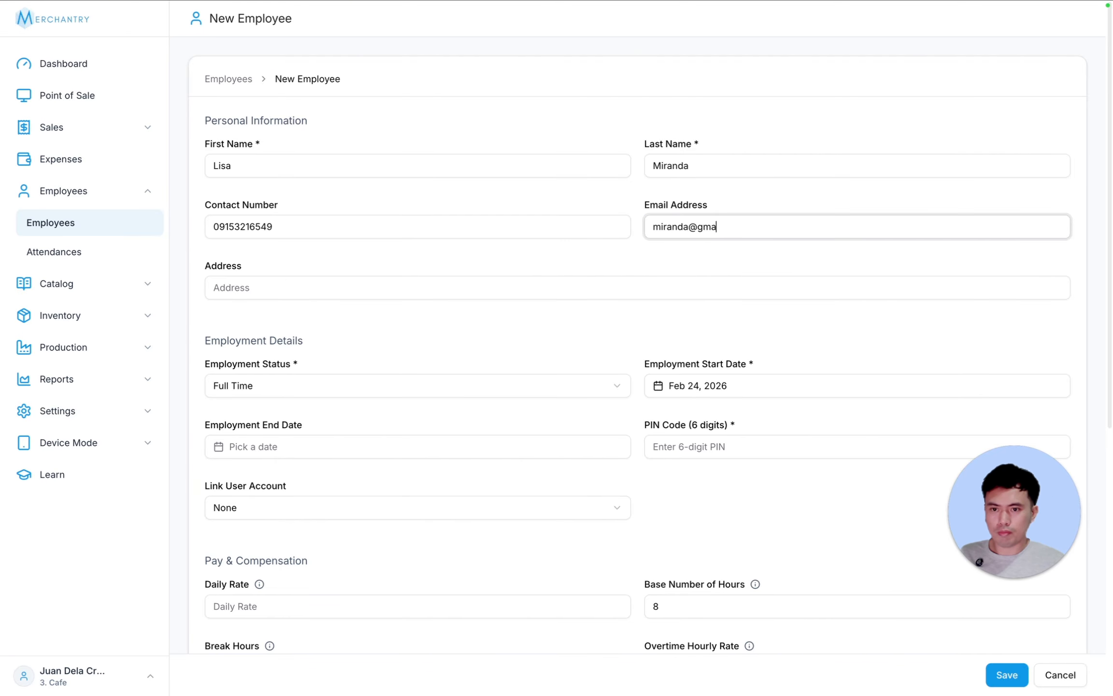
pyautogui.press('BackSpace')
pyautogui.press('BackSpace')
pyautogui.press('BackSpace')
pyautogui.write('sample.com')
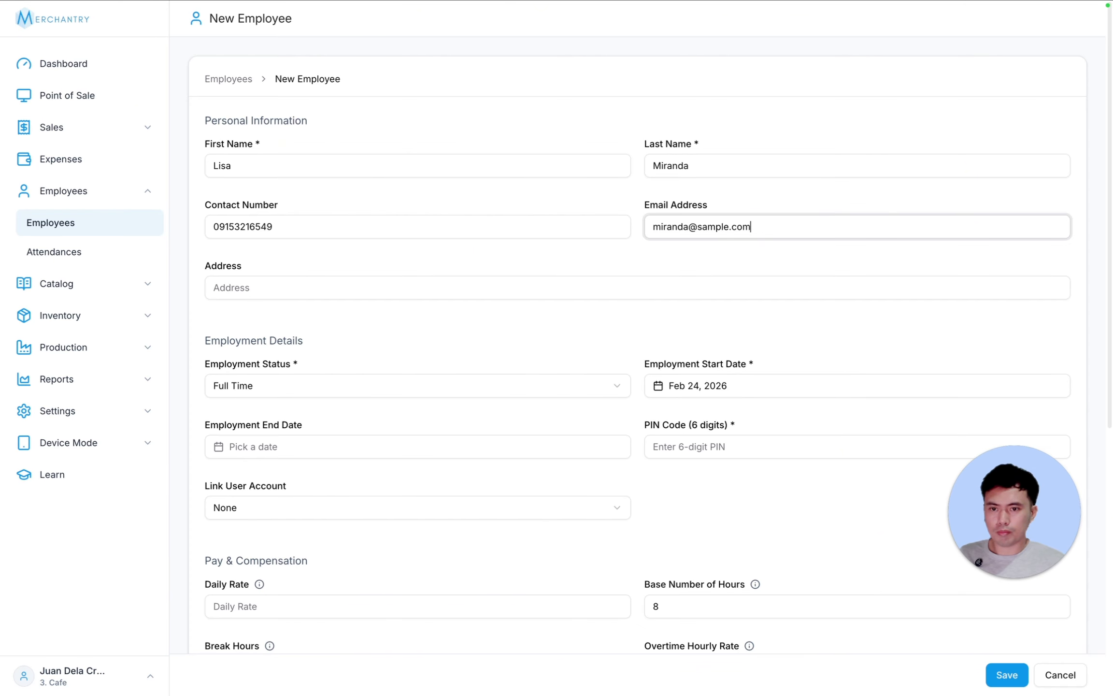
pyautogui.click(215, 290)
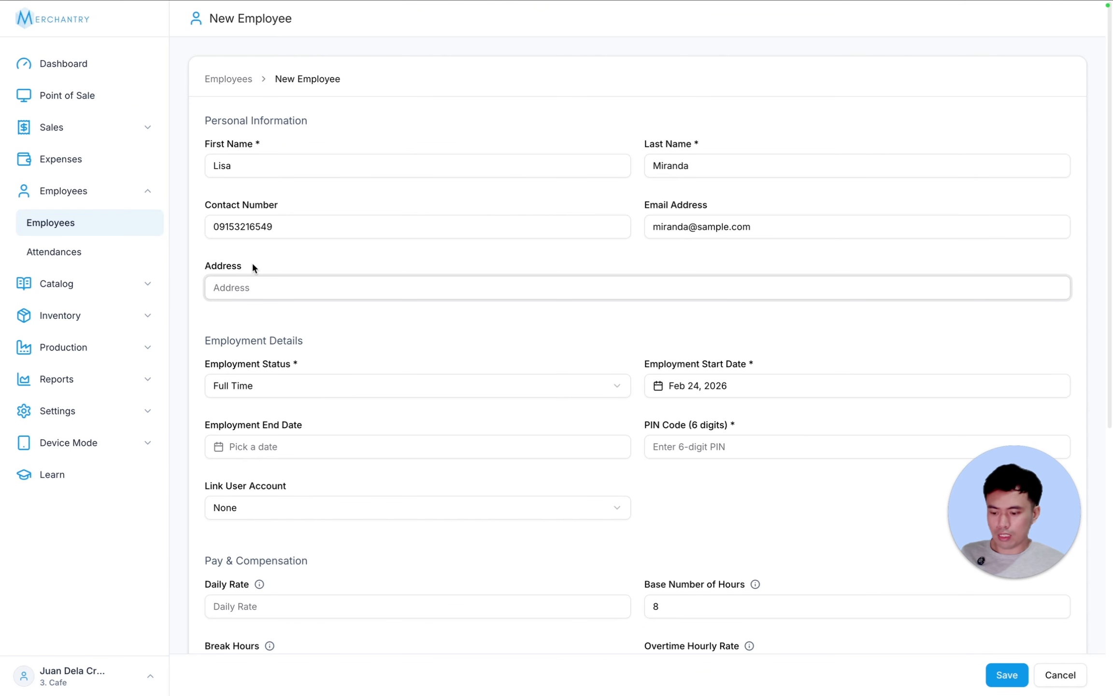
pyautogui.write('Dasma CAvite')
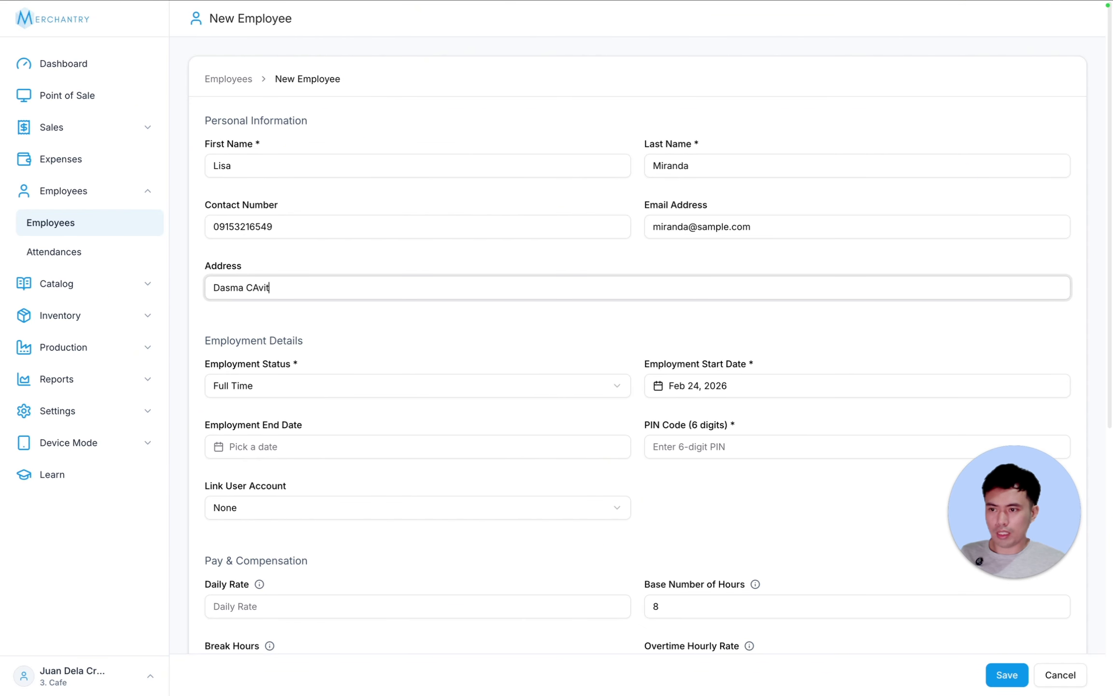
pyautogui.press('BackSpace')
pyautogui.press('BackSpace')
pyautogui.press('BackSpace')
pyautogui.press('BackSpace')
pyautogui.press('BackSpace')
pyautogui.write('avite')
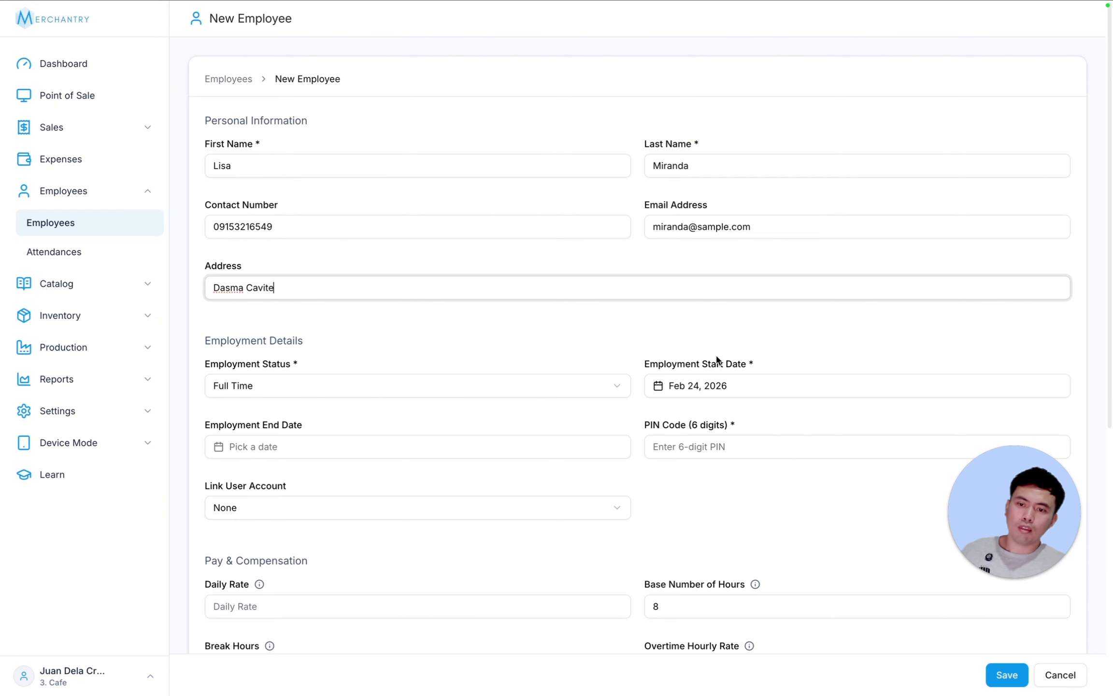
pyautogui.click(700, 446)
pyautogui.write('123456')
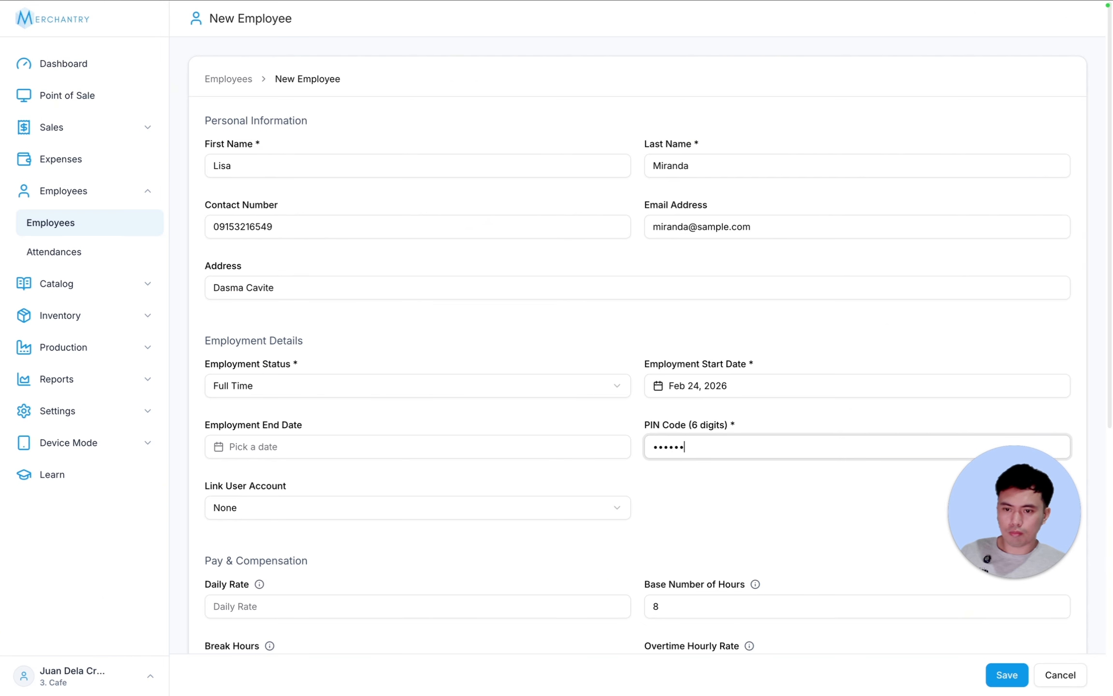
# - Leave the linked user account as None, set daily rate 650 and overtime rate 150, and save
pyautogui.scroll(-5, 757, 497)
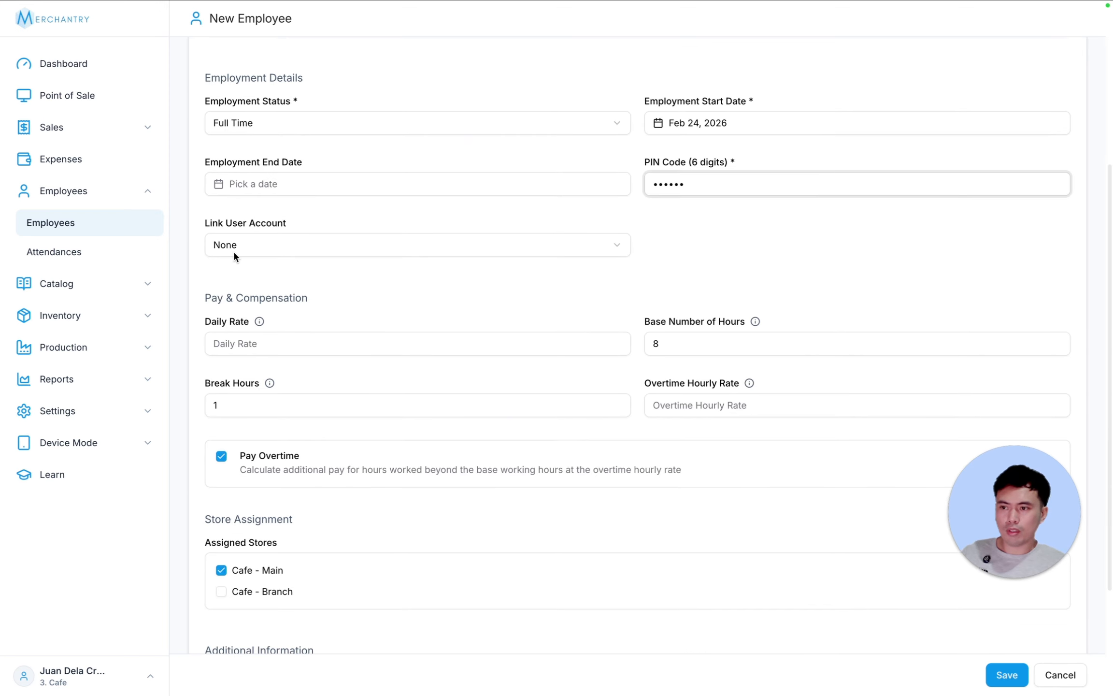
pyautogui.click(234, 247)
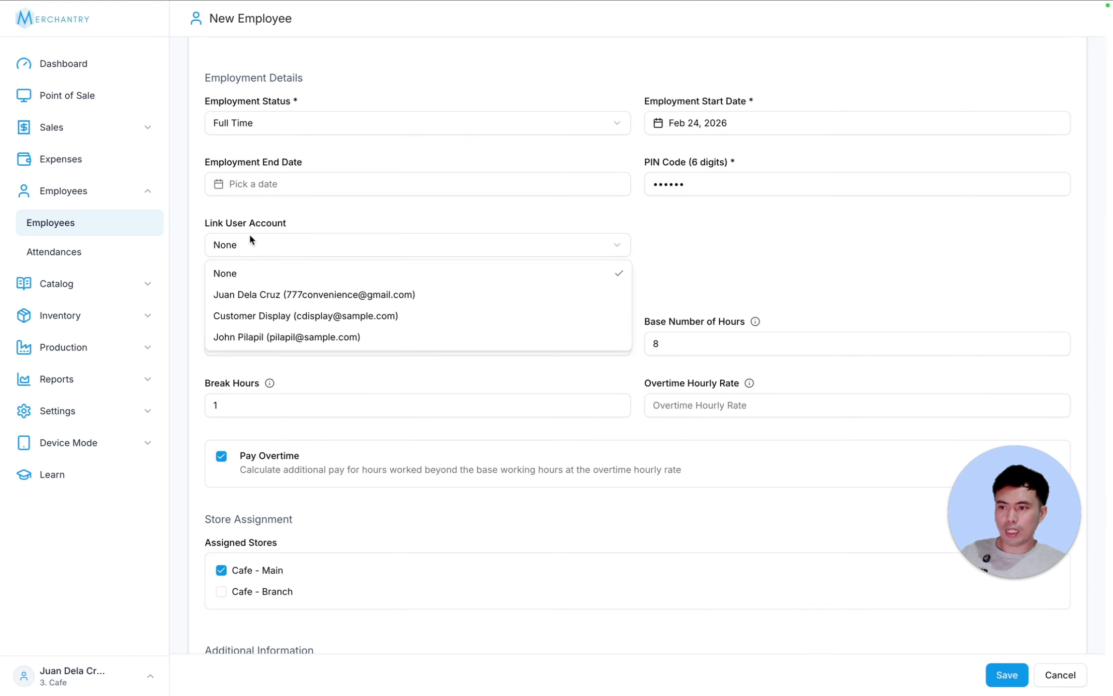
pyautogui.click(274, 249)
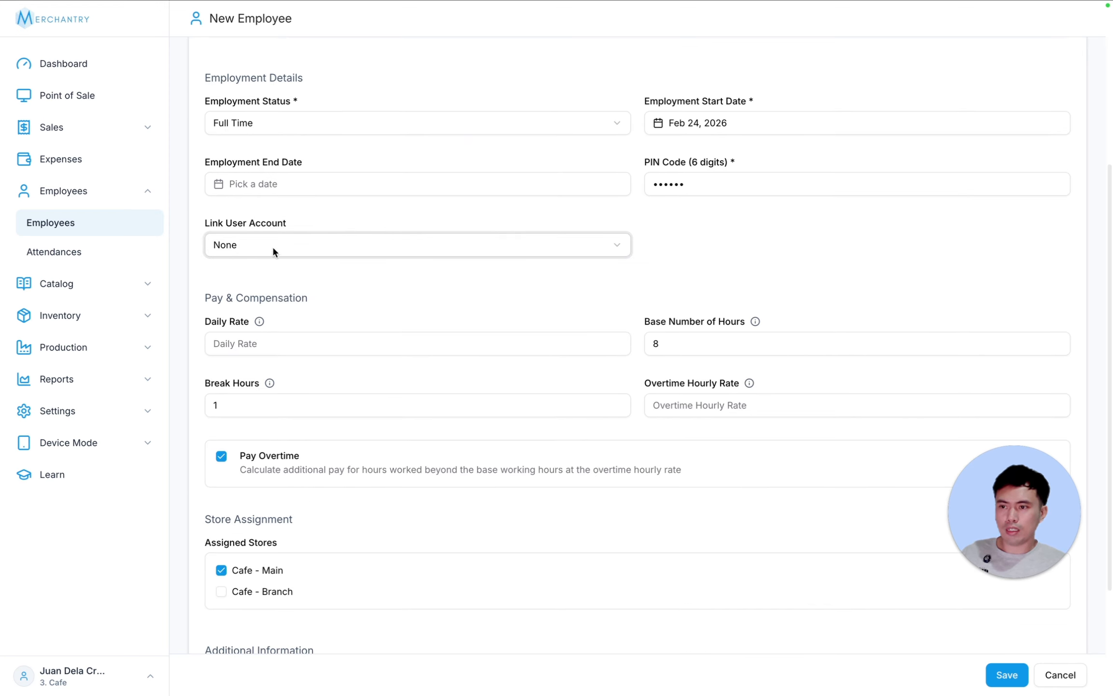
pyautogui.click(275, 341)
pyautogui.write('650')
pyautogui.click(755, 321)
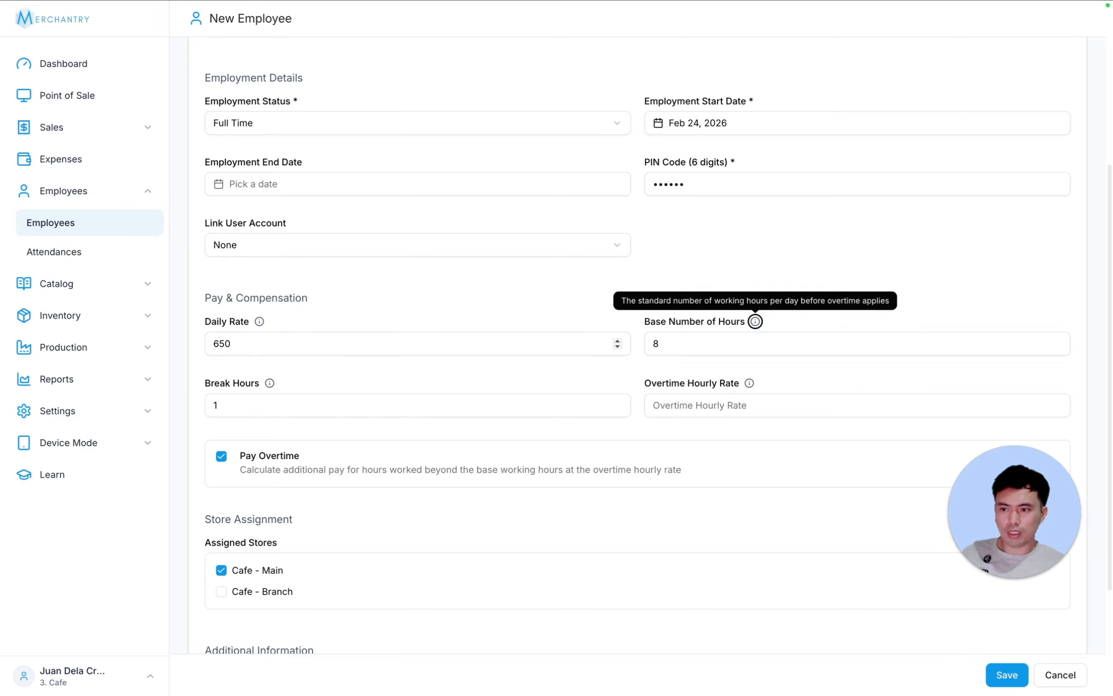
pyautogui.click(700, 406)
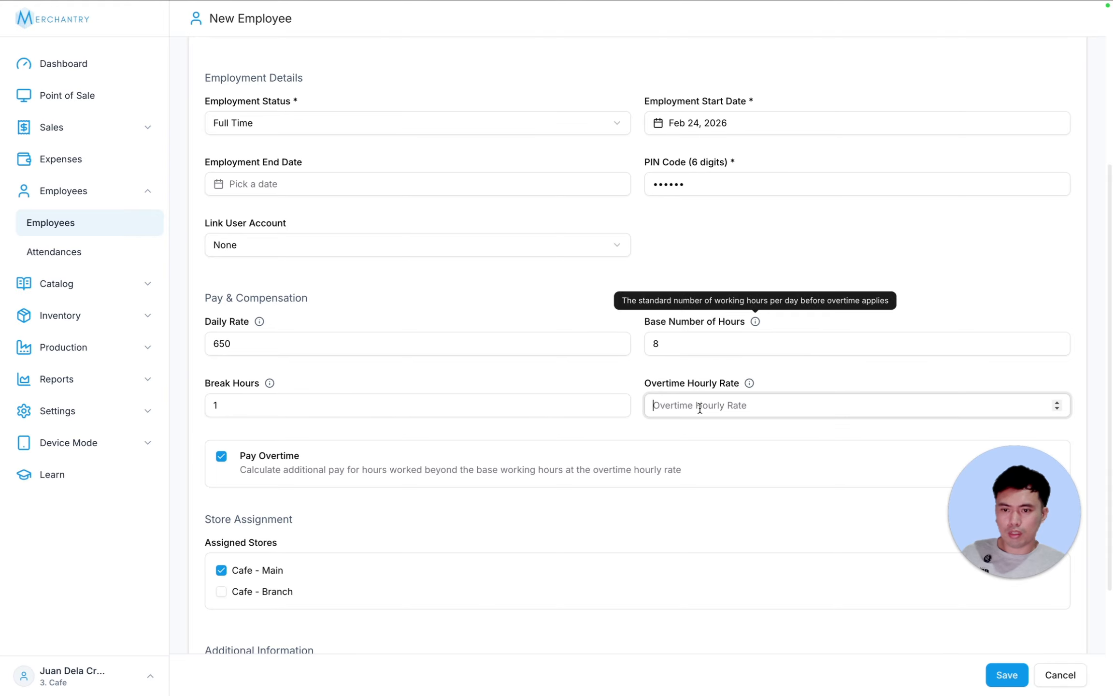
pyautogui.write('150')
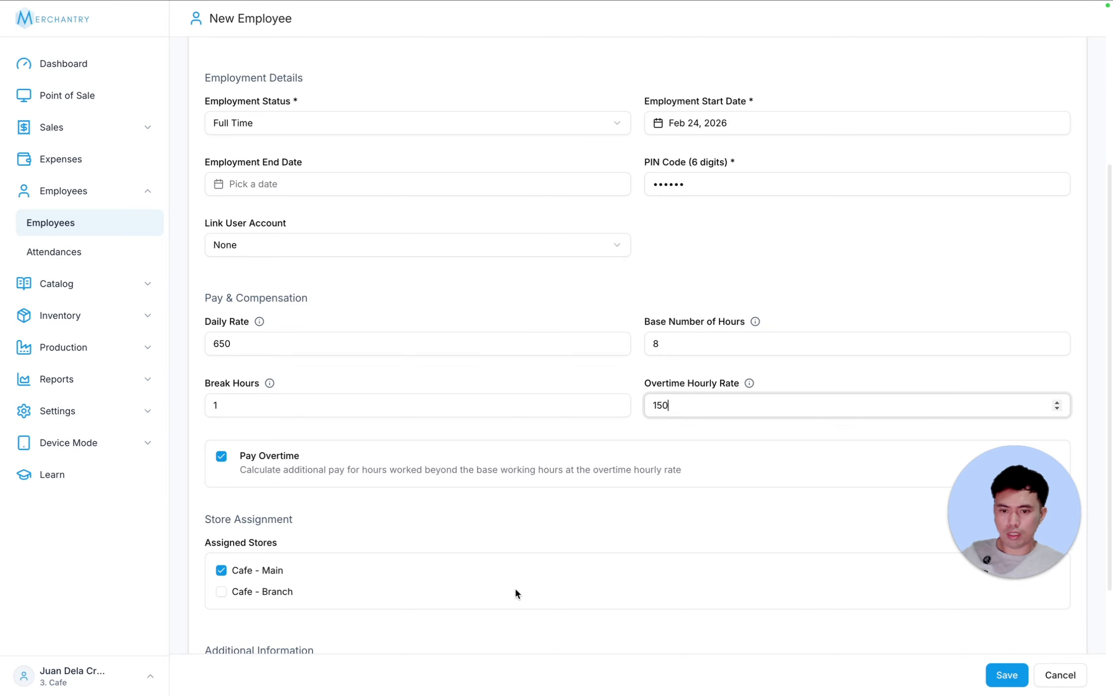
pyautogui.click(1007, 674)
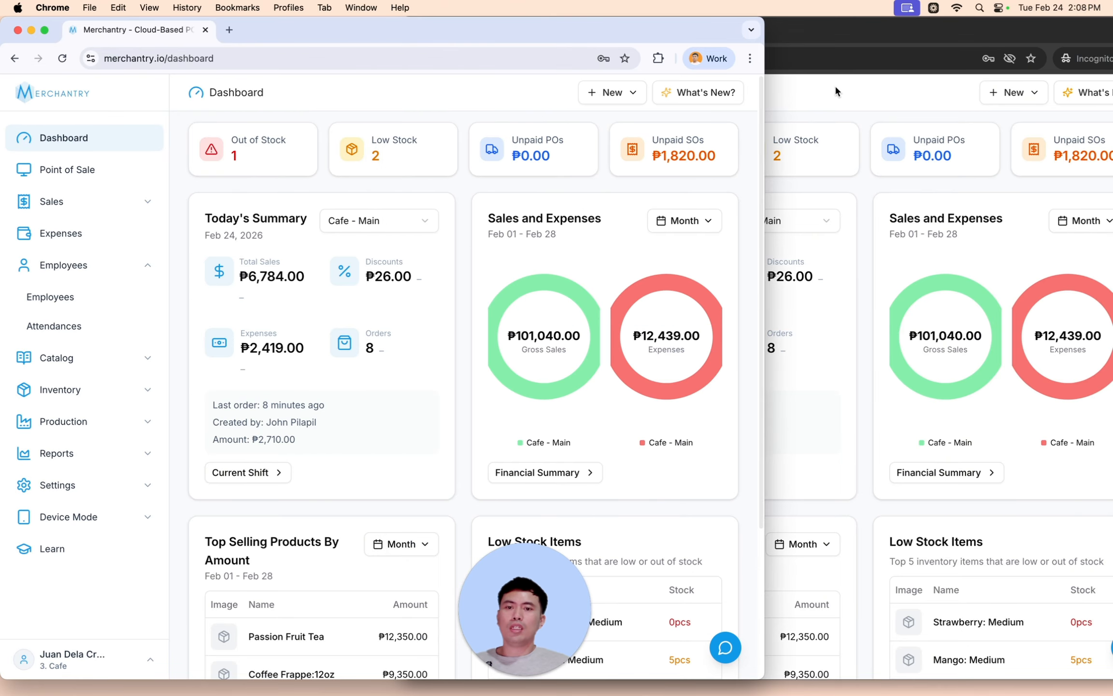
# - Switch between the two browser windows, leaving the incognito Merchantry window in front
pyautogui.click(878, 101)
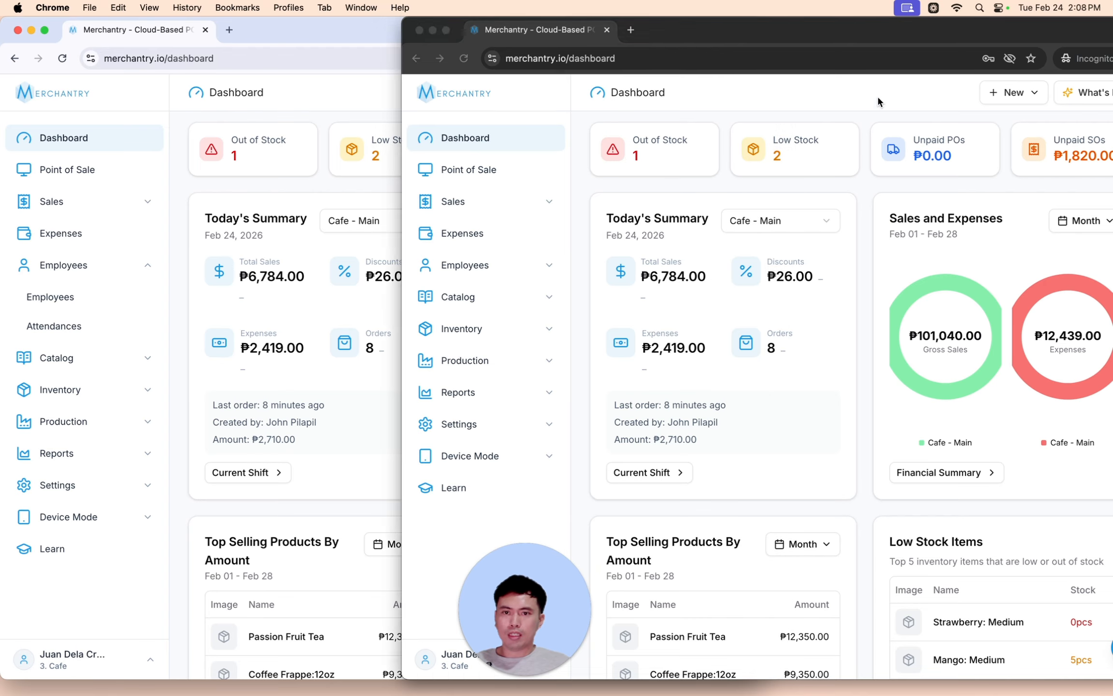
pyautogui.click(151, 146)
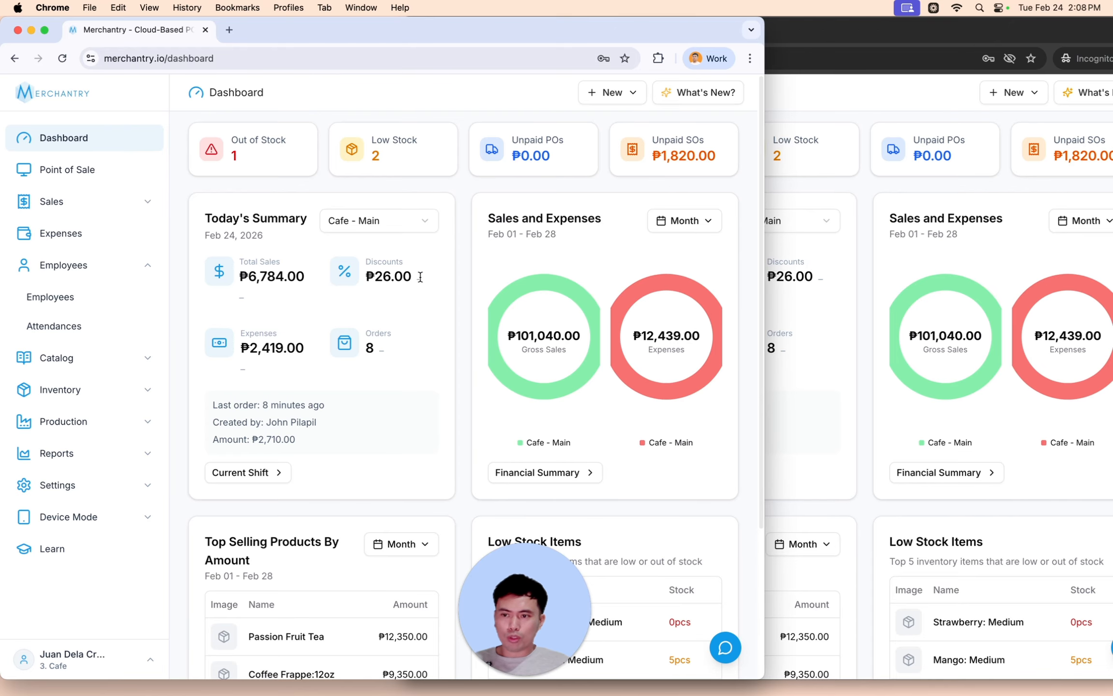
pyautogui.click(814, 96)
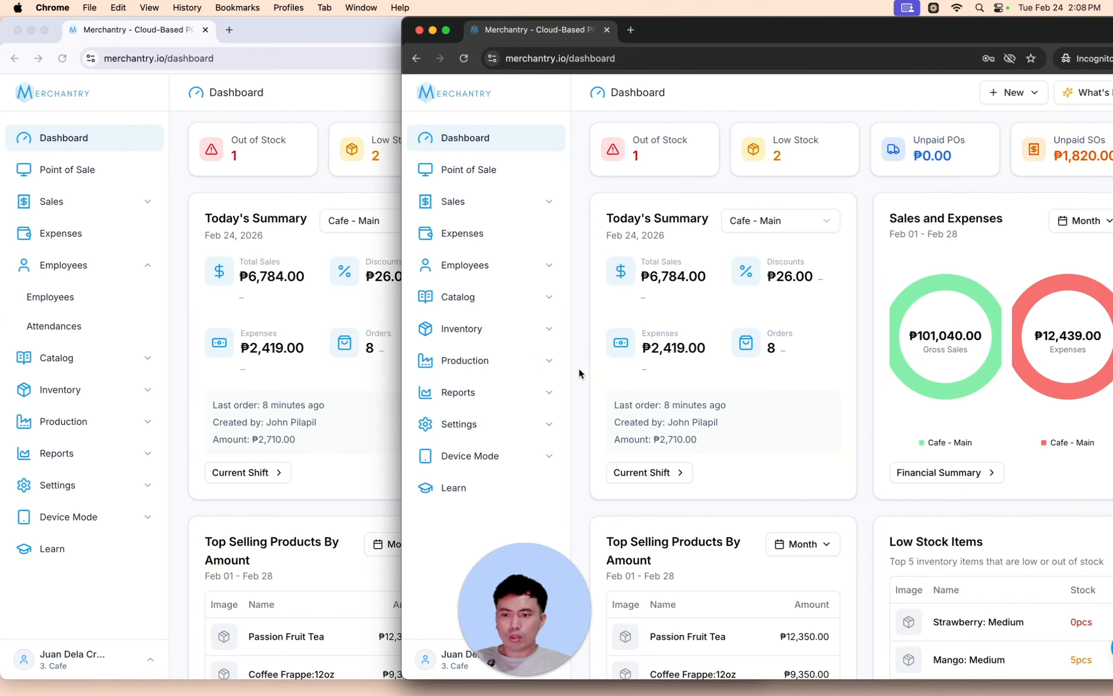
# - Enable Storefront Mode for Cafe - Main from Device Mode and confirm it
pyautogui.click(468, 456)
pyautogui.click(464, 487)
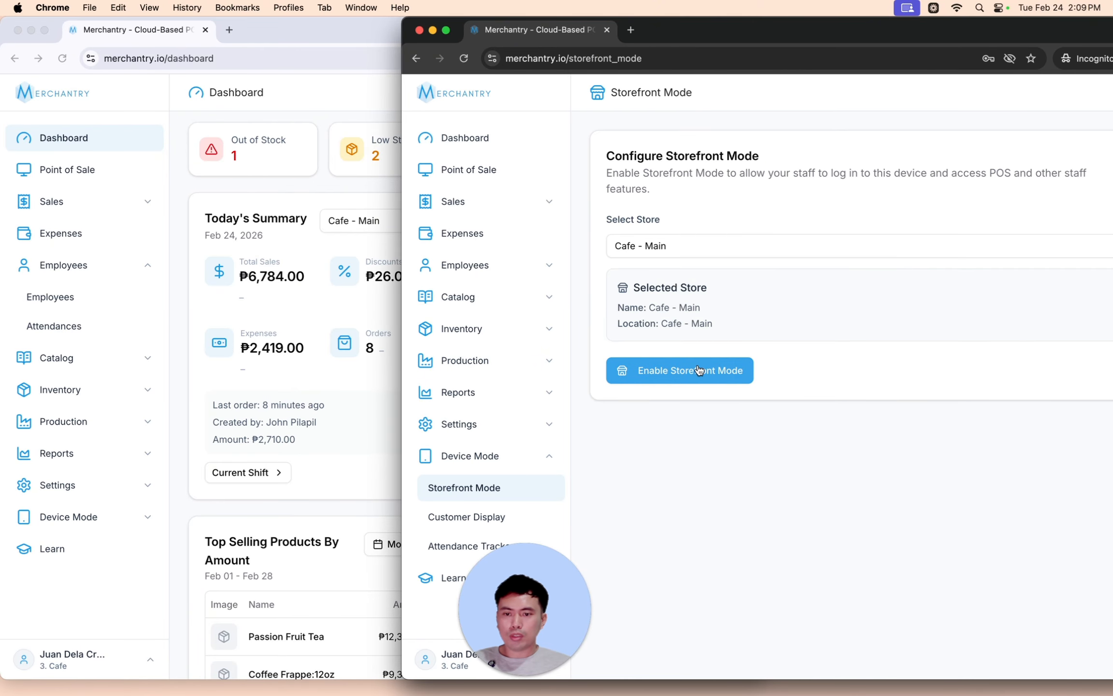
pyautogui.click(699, 370)
pyautogui.click(856, 427)
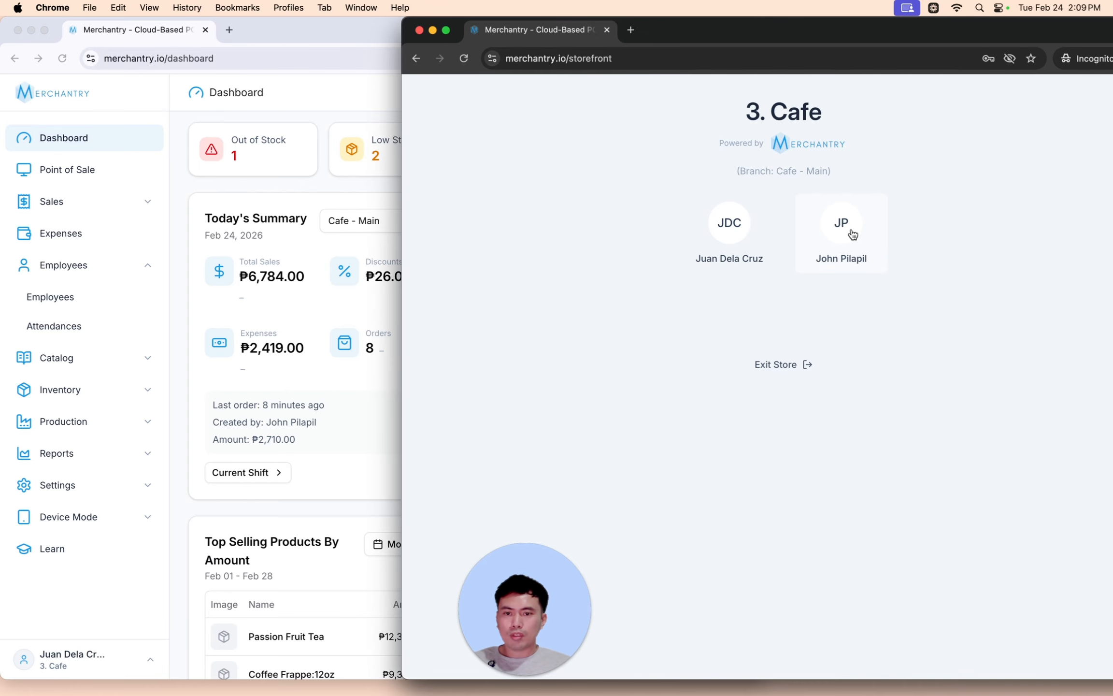
# - Sign in as the staff member with their password and go to the Point of Sale grid
pyautogui.click(853, 234)
pyautogui.write('123456789')
pyautogui.press('Return')
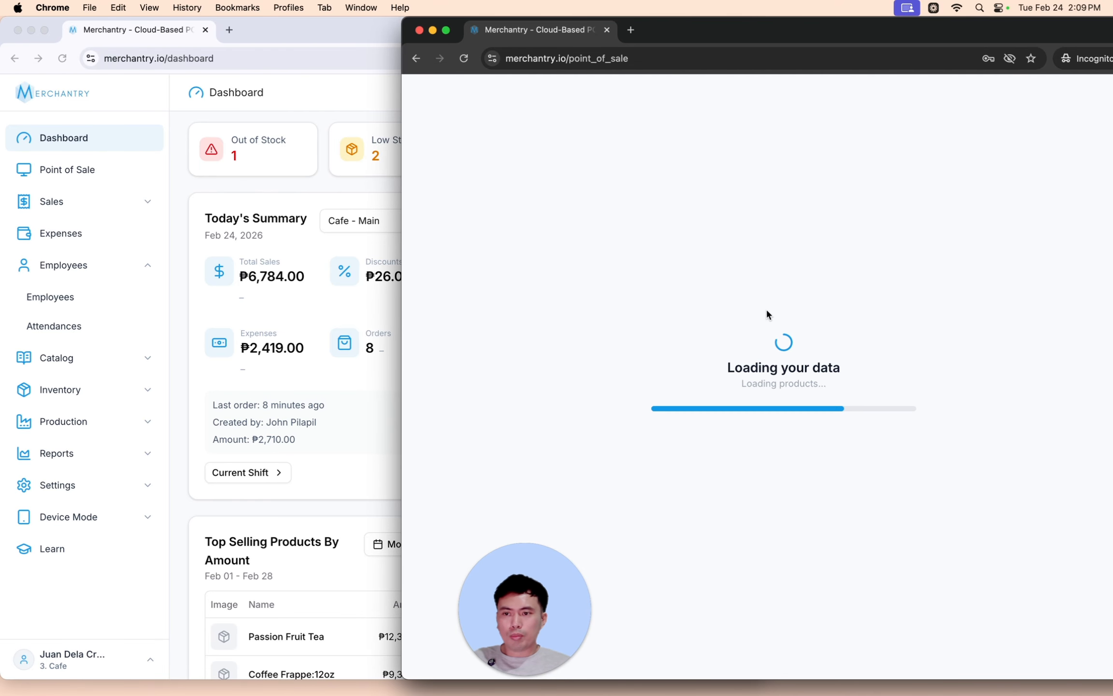
pyautogui.click(509, 175)
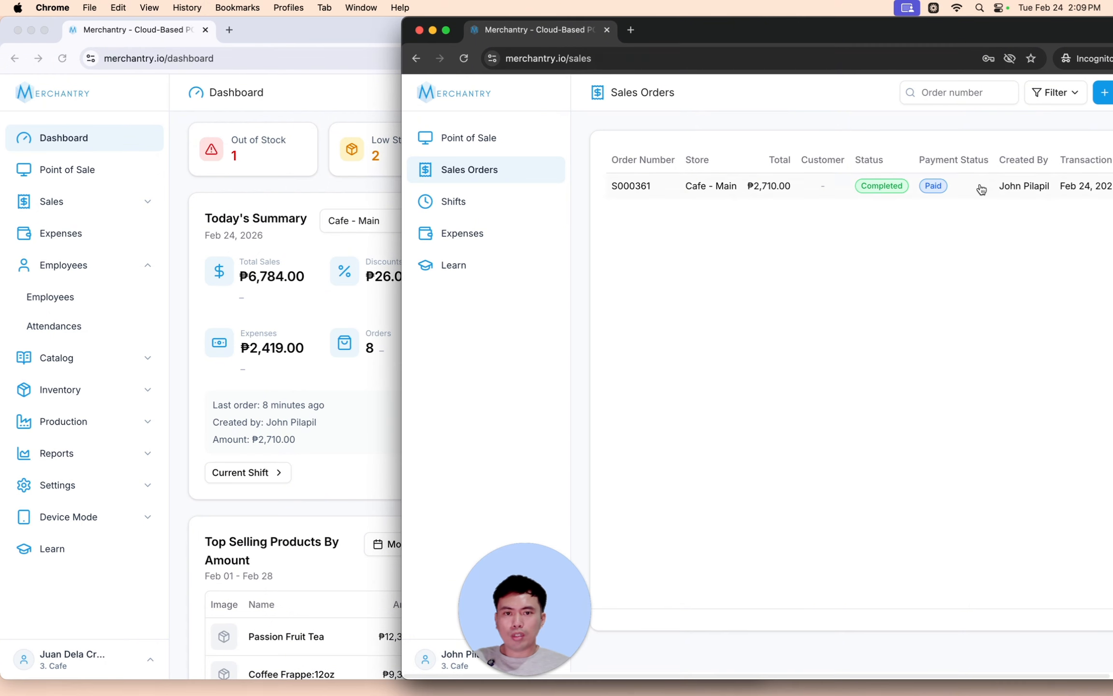
pyautogui.click(466, 139)
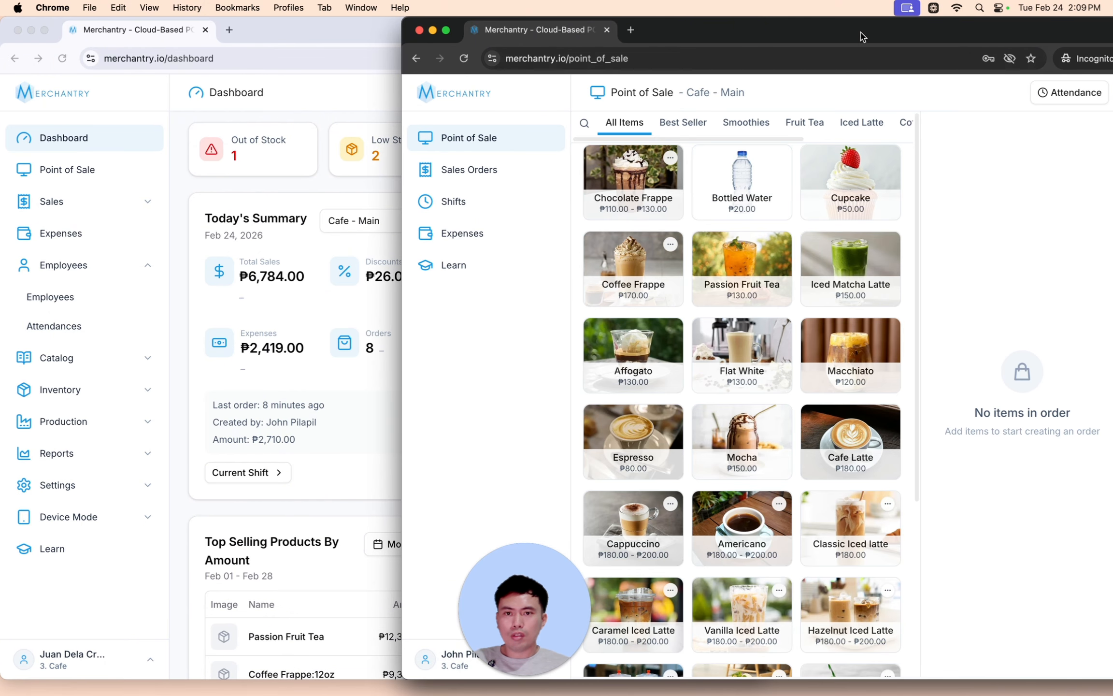
pyautogui.moveTo(862, 35); pyautogui.dragTo(766, 35)
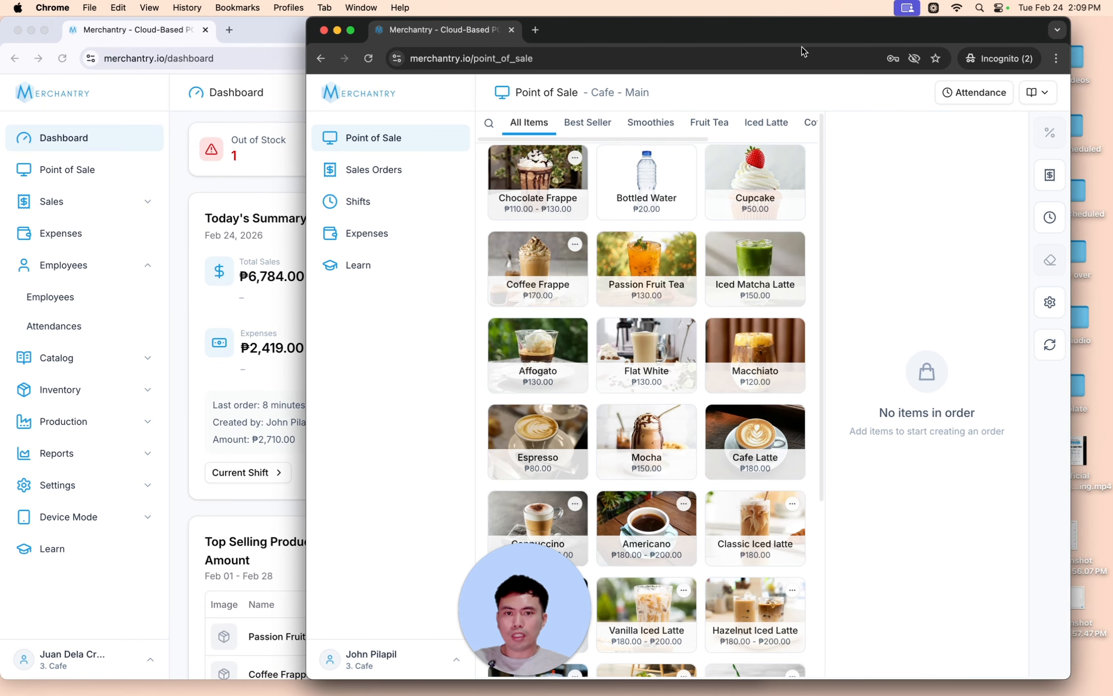
# - Clock the new employee in at the Attendance Tracker with a selfie and their PIN
pyautogui.click(965, 93)
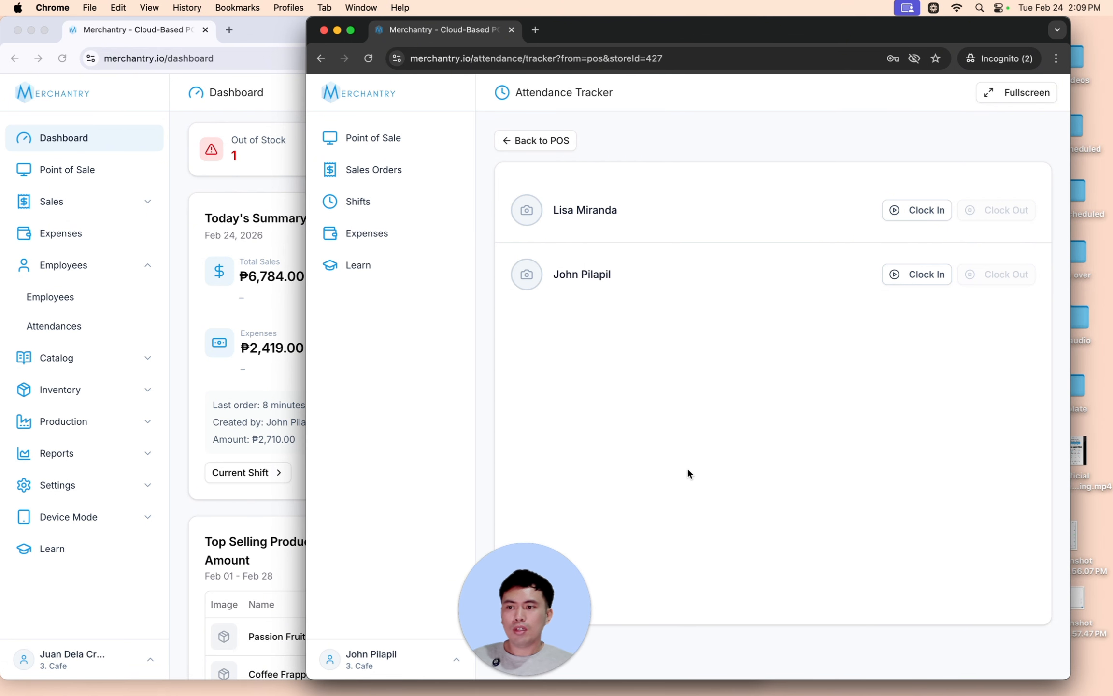
pyautogui.moveTo(626, 30); pyautogui.dragTo(643, 30)
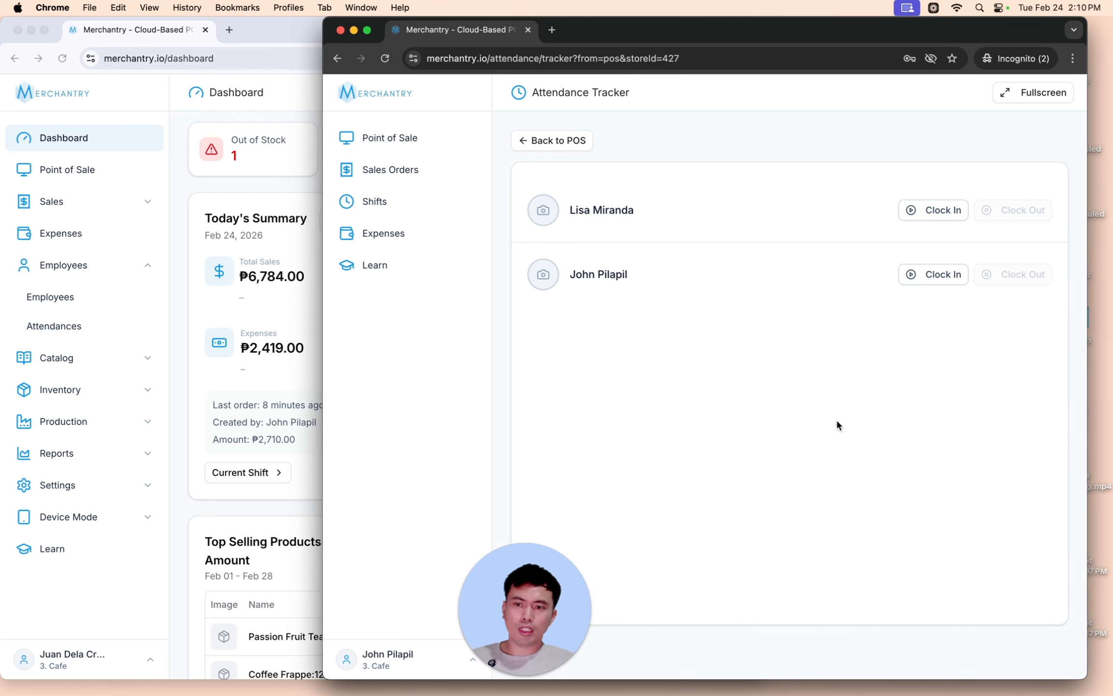
pyautogui.click(939, 210)
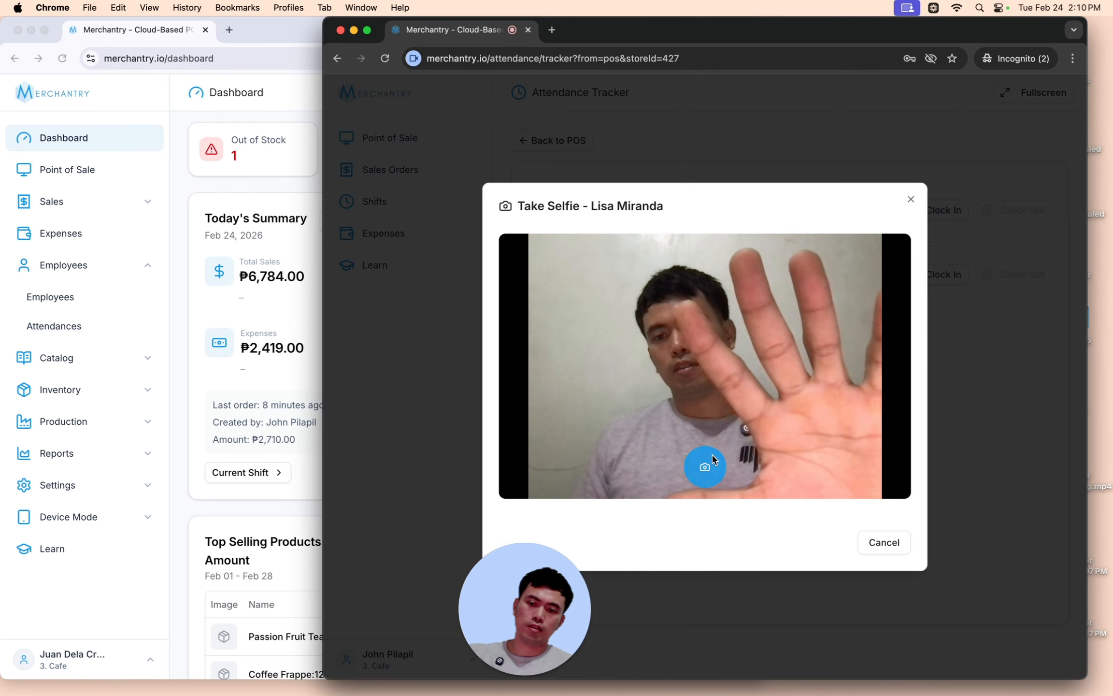
pyautogui.click(704, 468)
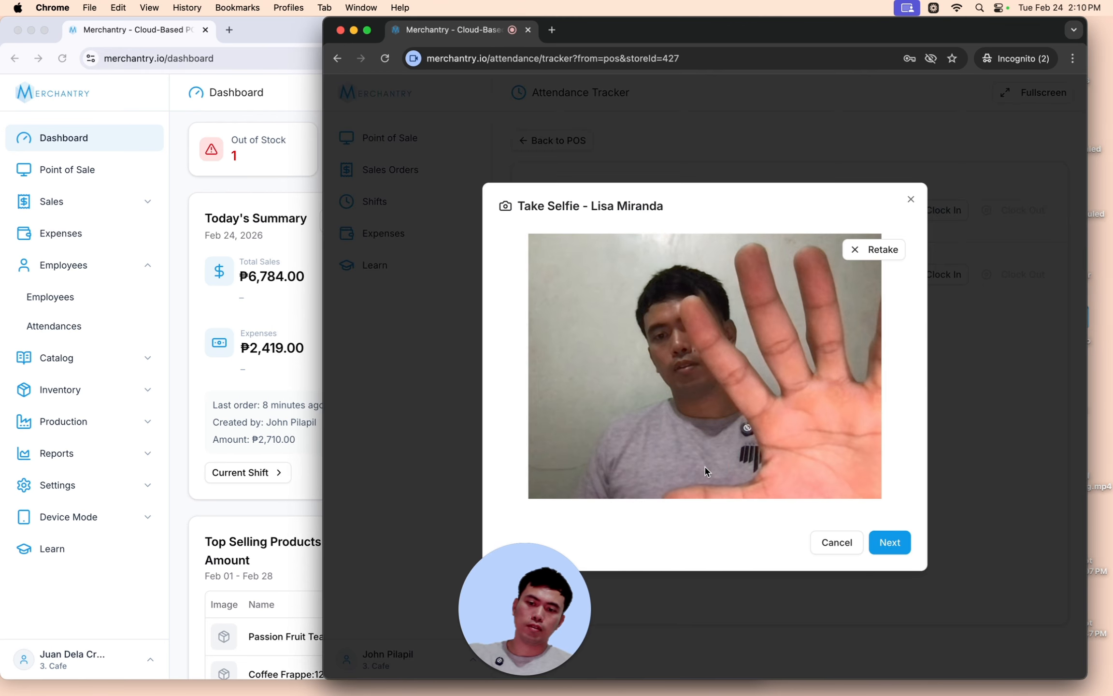
pyautogui.click(900, 542)
pyautogui.write('••••')
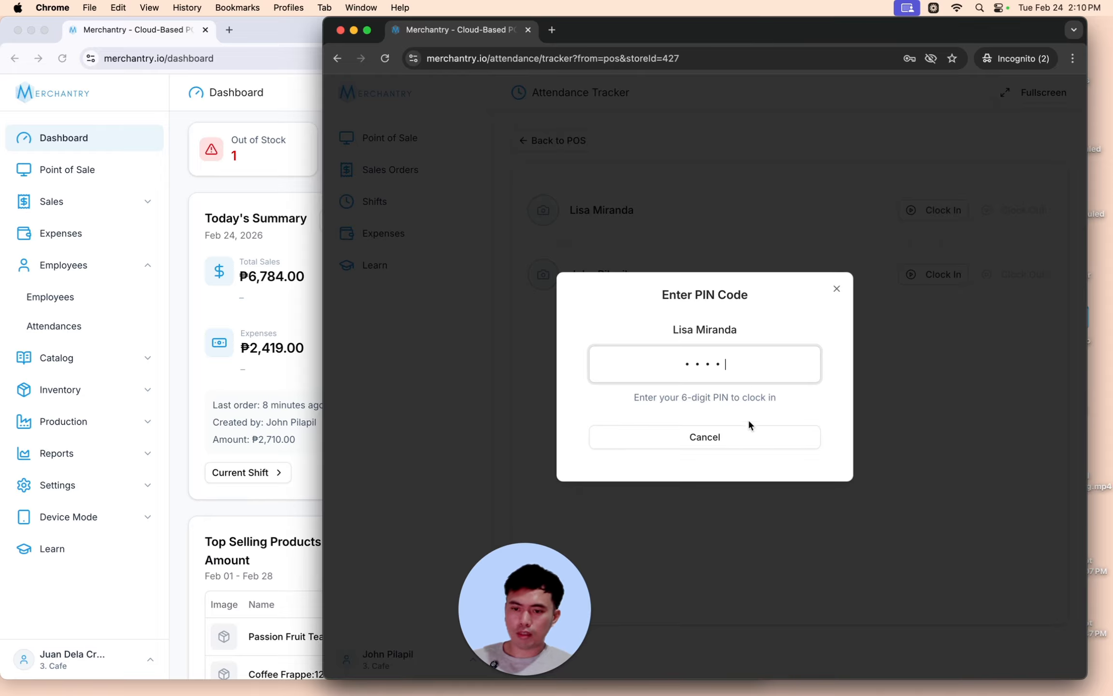
pyautogui.write('••')
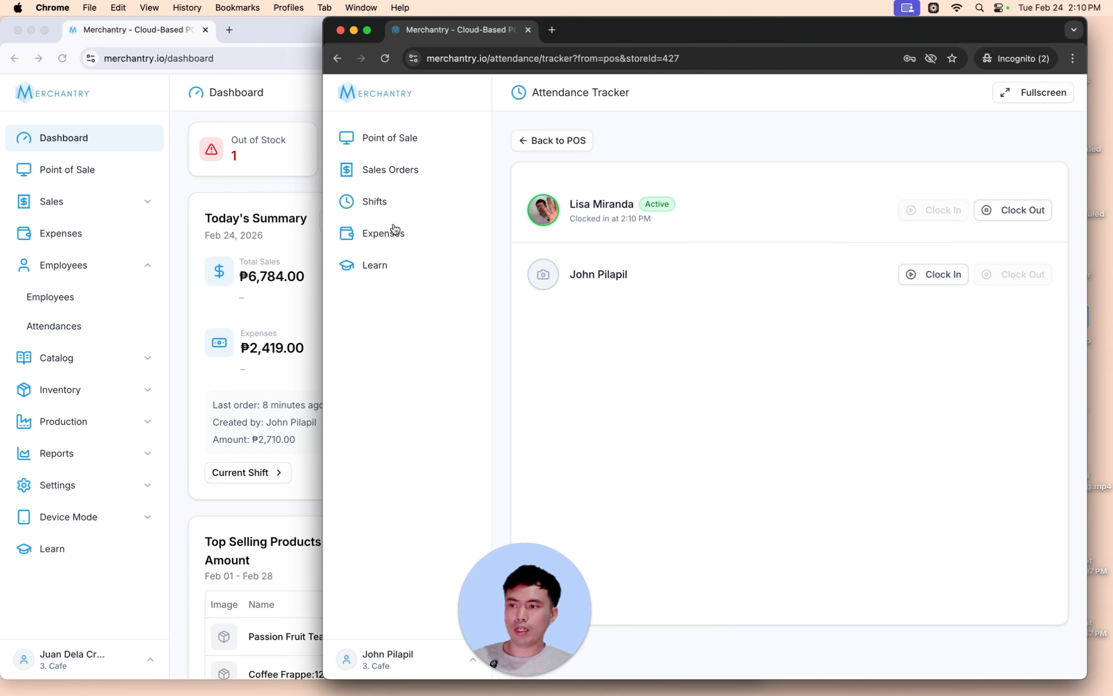
pyautogui.click(184, 268)
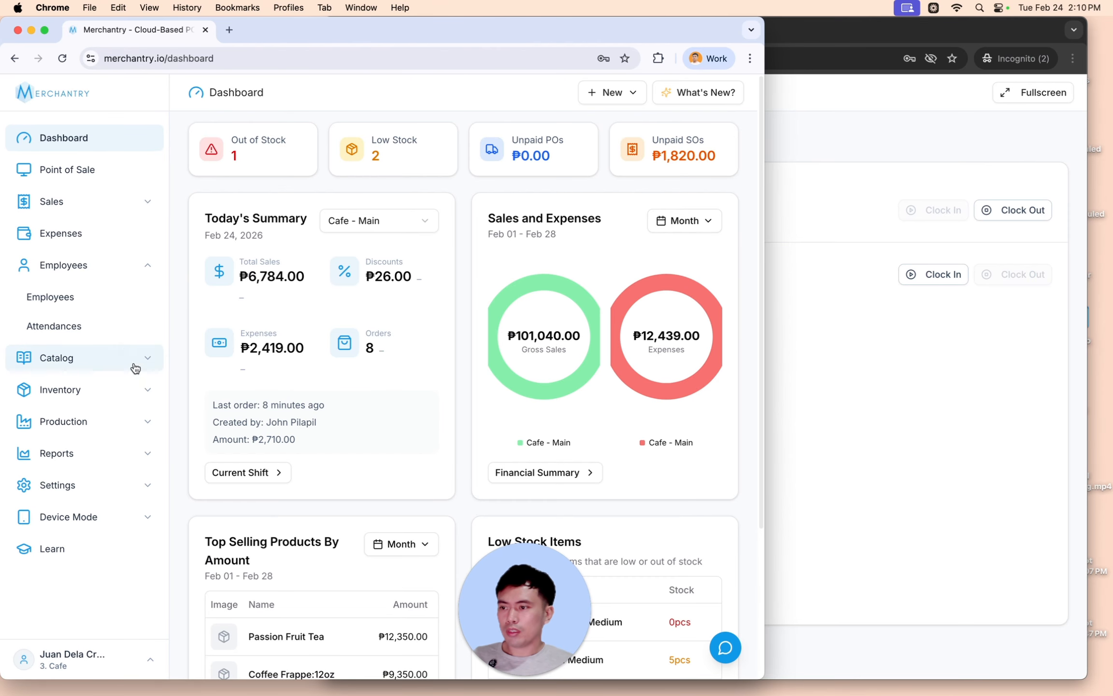
# - Open the admin Attendance Tracker page from the Device Mode section
pyautogui.click(93, 516)
pyautogui.click(83, 608)
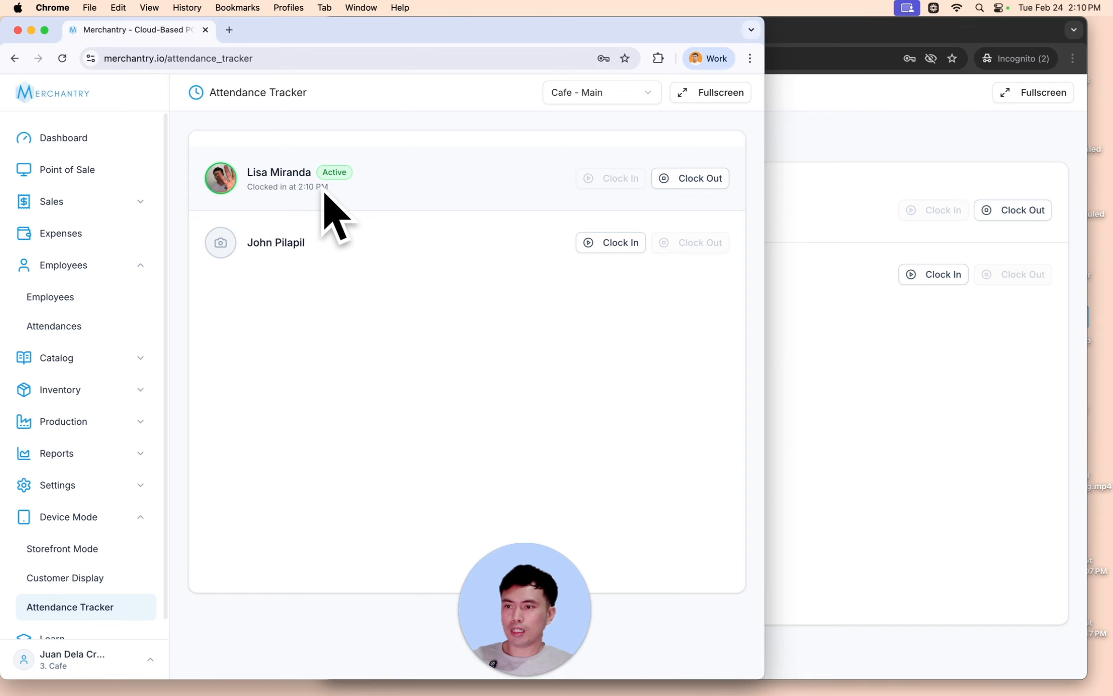
pyautogui.click(829, 405)
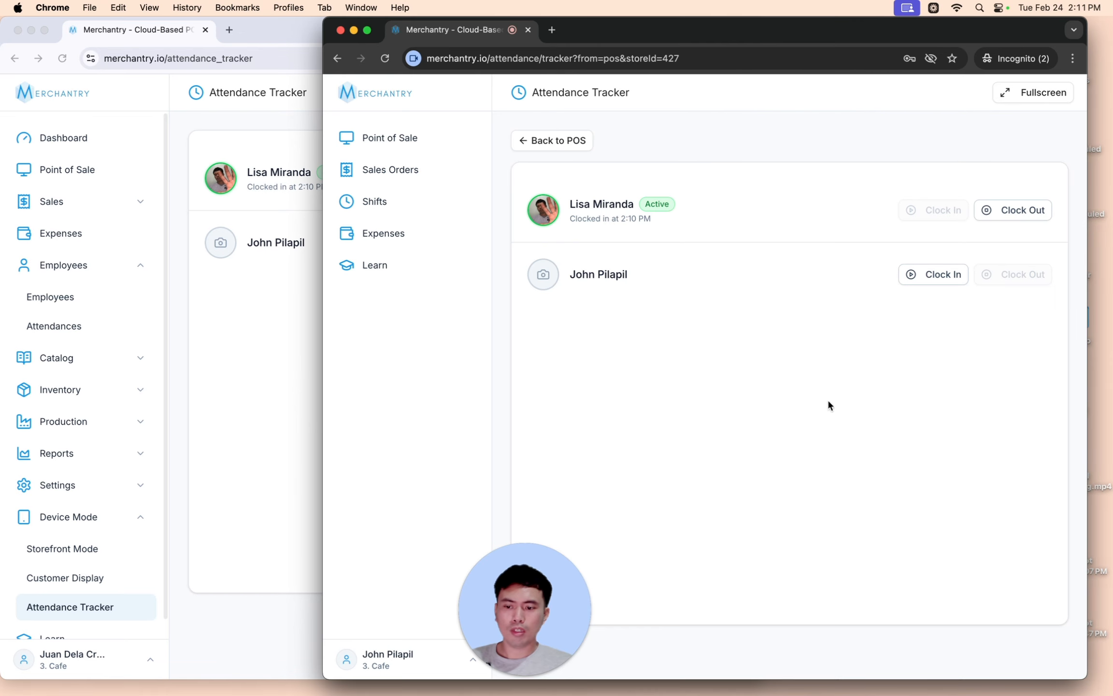
# - Clock the second employee out with a selfie and their six-digit PIN
pyautogui.click(997, 215)
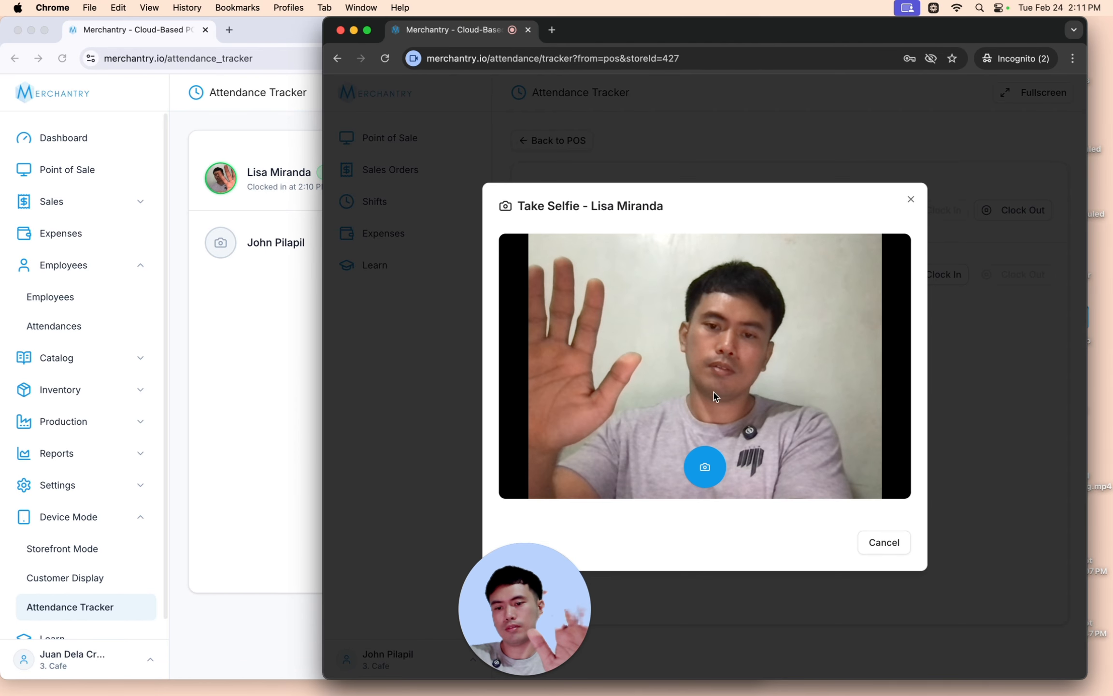
pyautogui.click(705, 468)
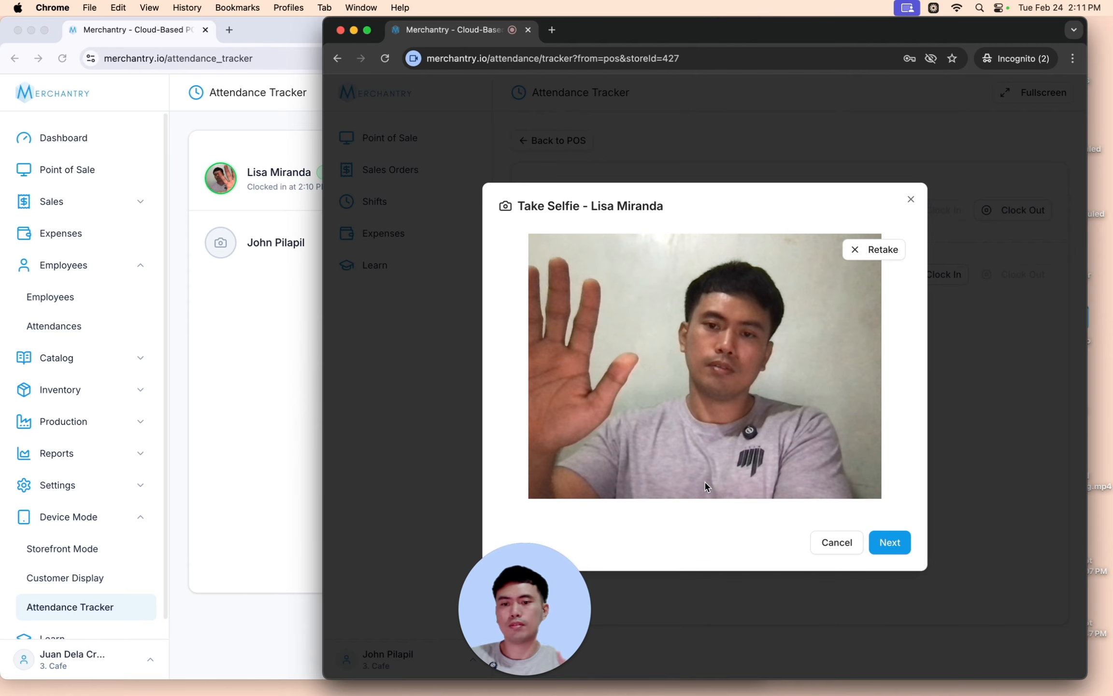
pyautogui.click(889, 542)
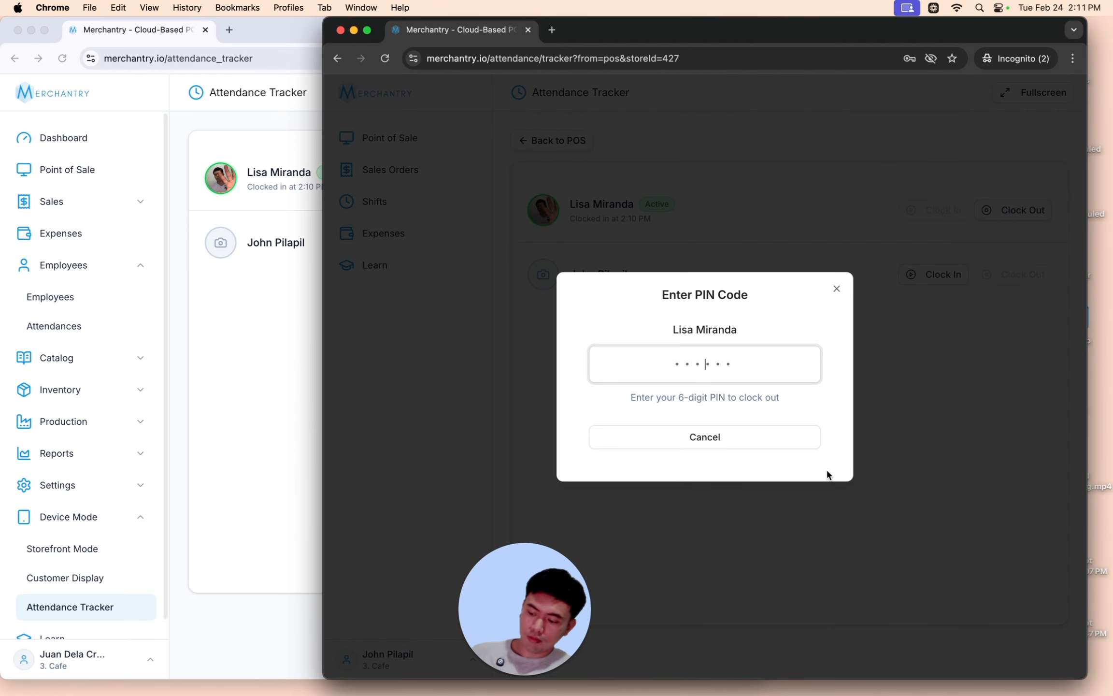
pyautogui.write('••••••')
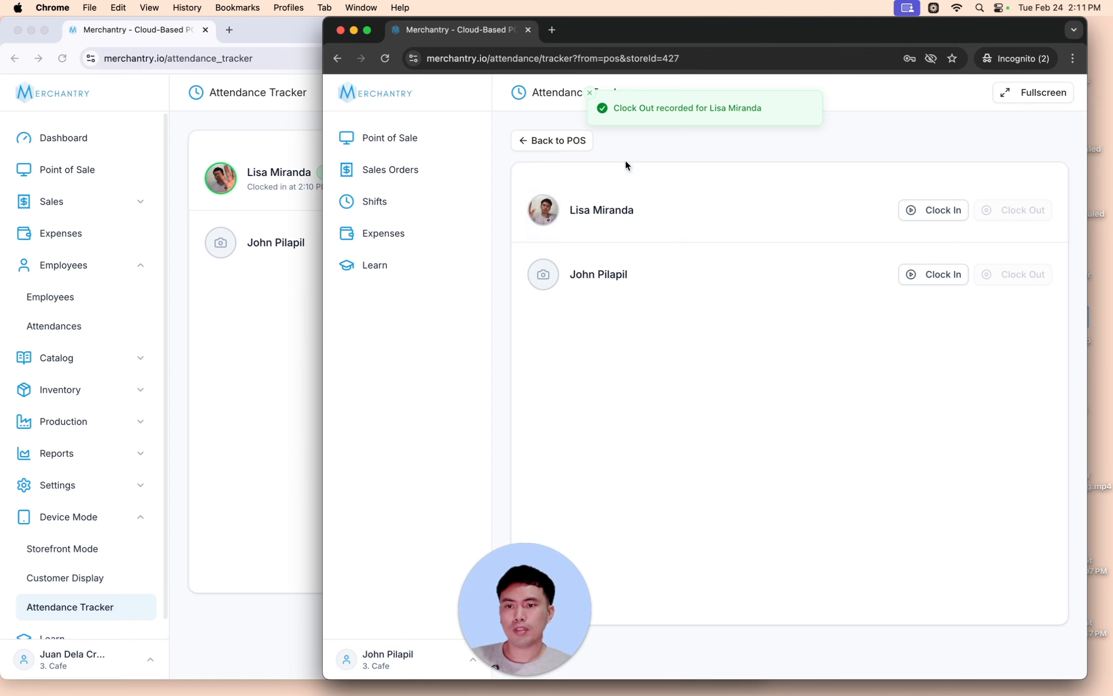
pyautogui.click(236, 319)
pyautogui.rightClick(198, 275)
pyautogui.click(223, 314)
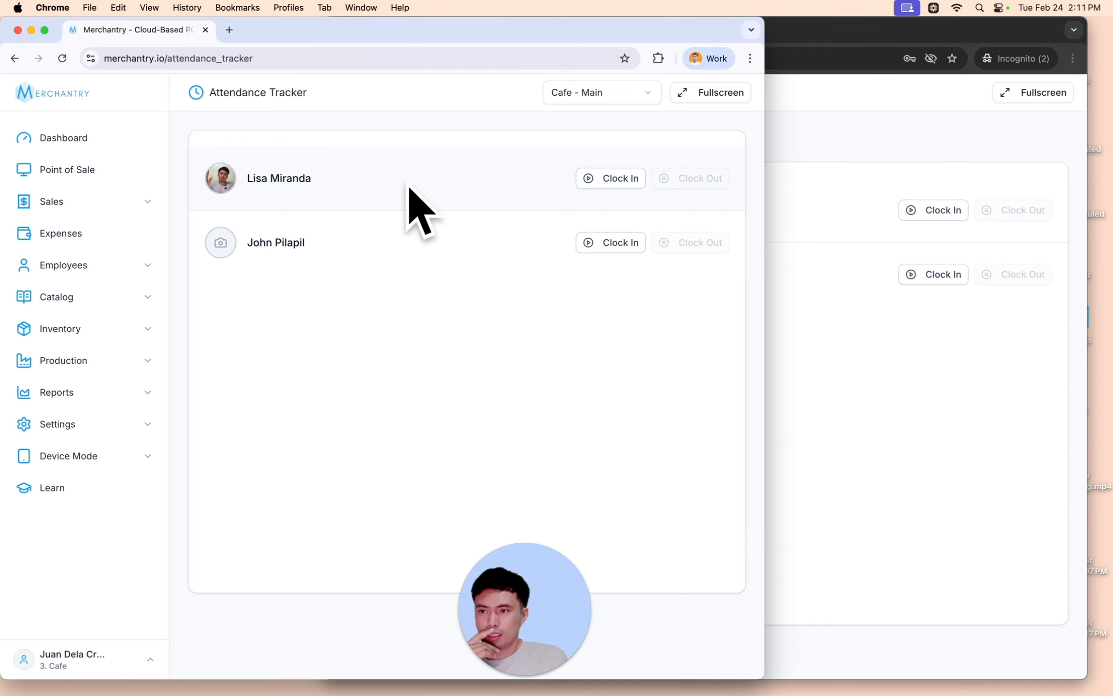
pyautogui.click(848, 427)
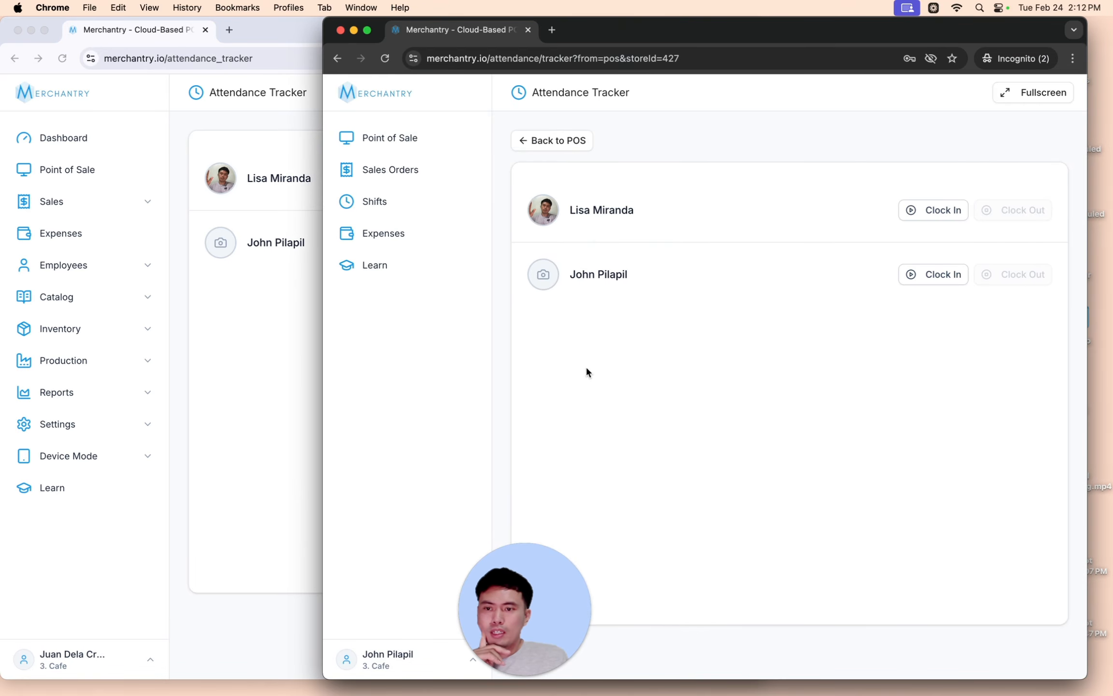
# - Start a new user under Settings > Users with the Attendance Tracker role
pyautogui.click(183, 137)
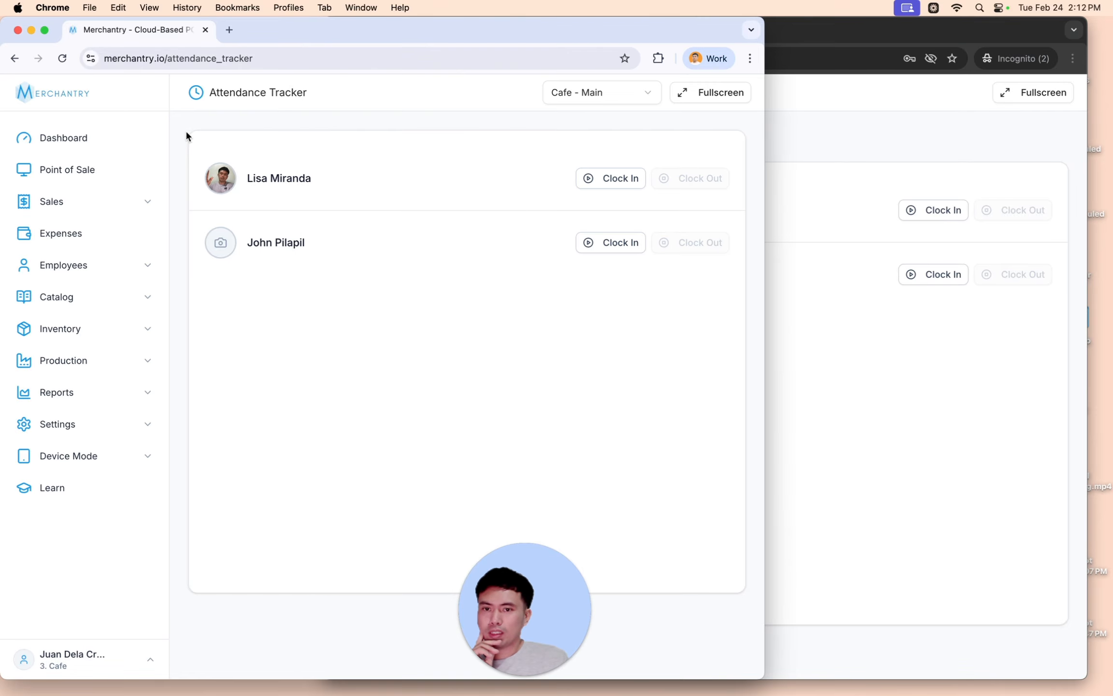
pyautogui.click(95, 432)
pyautogui.click(80, 515)
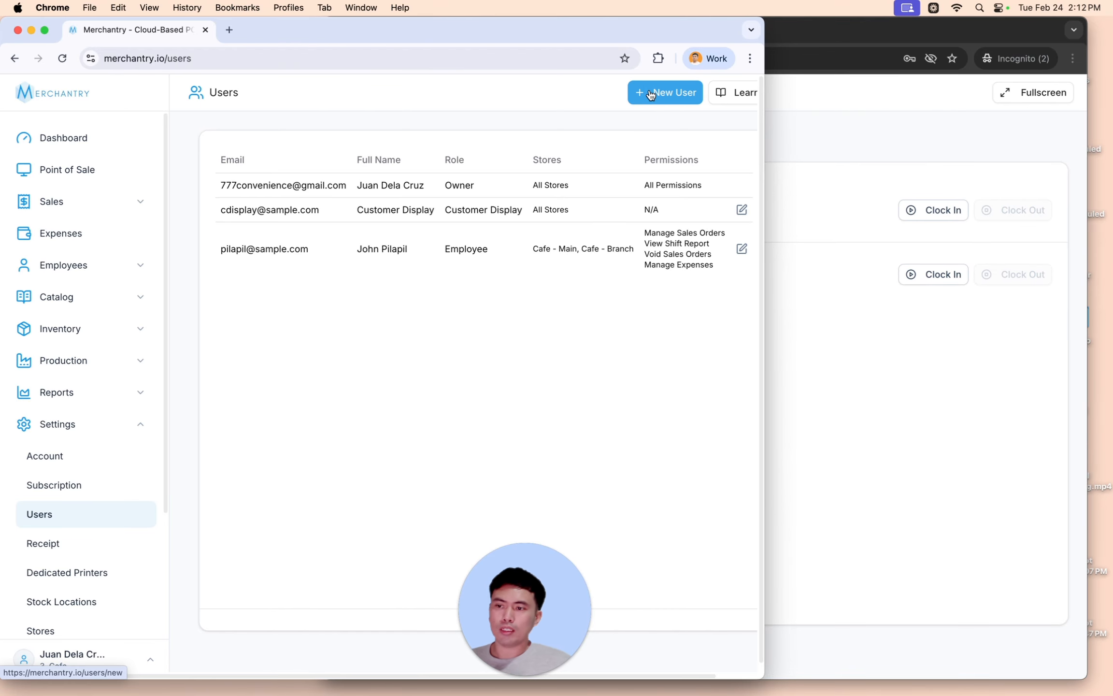
pyautogui.click(648, 93)
pyautogui.click(266, 237)
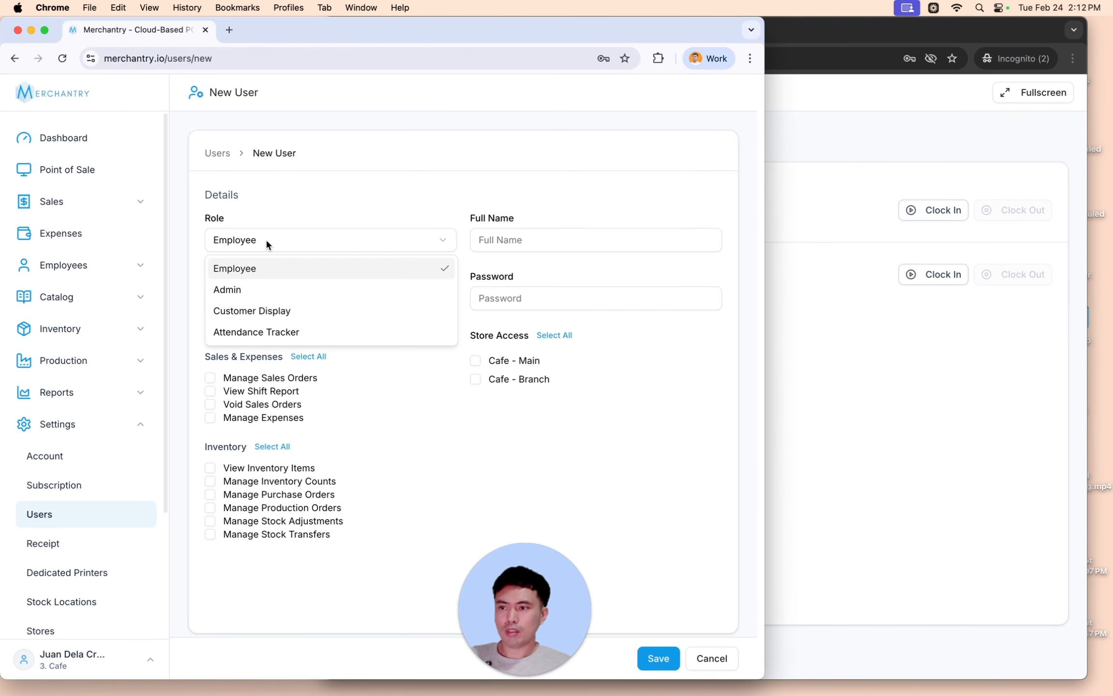
pyautogui.click(273, 333)
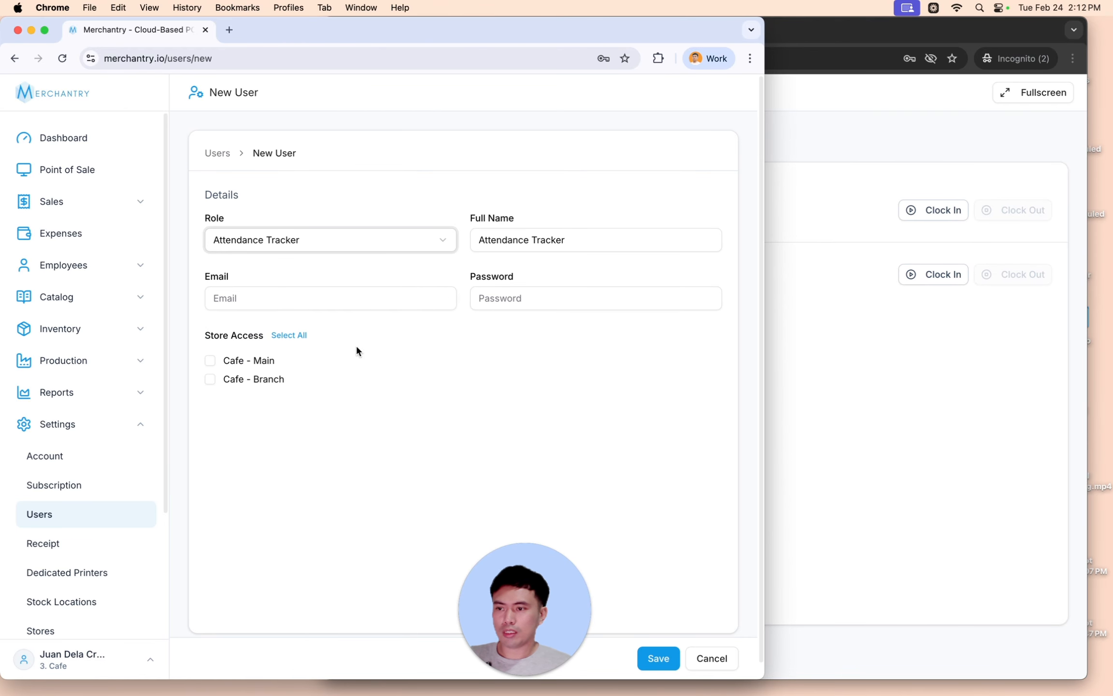
# - Enter the new user's e-mail and password, grant access to both Cafe stores, and save
pyautogui.click(256, 300)
pyautogui.write('attracke')
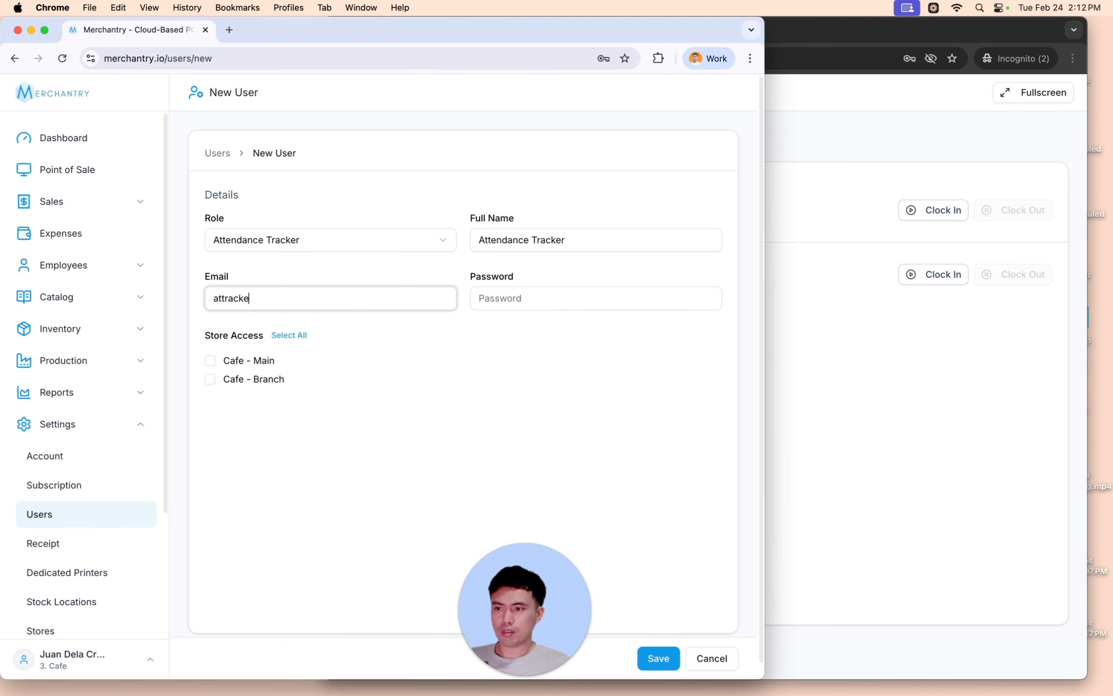
pyautogui.write('r@')
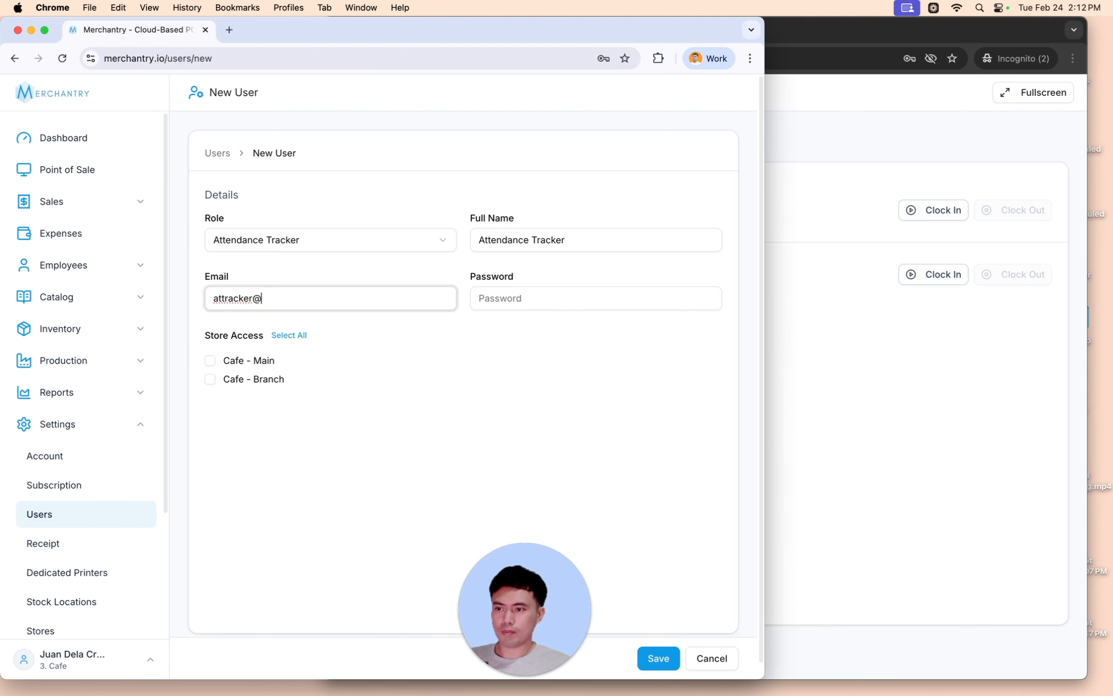
pyautogui.write('sample.com')
pyautogui.press('Tab')
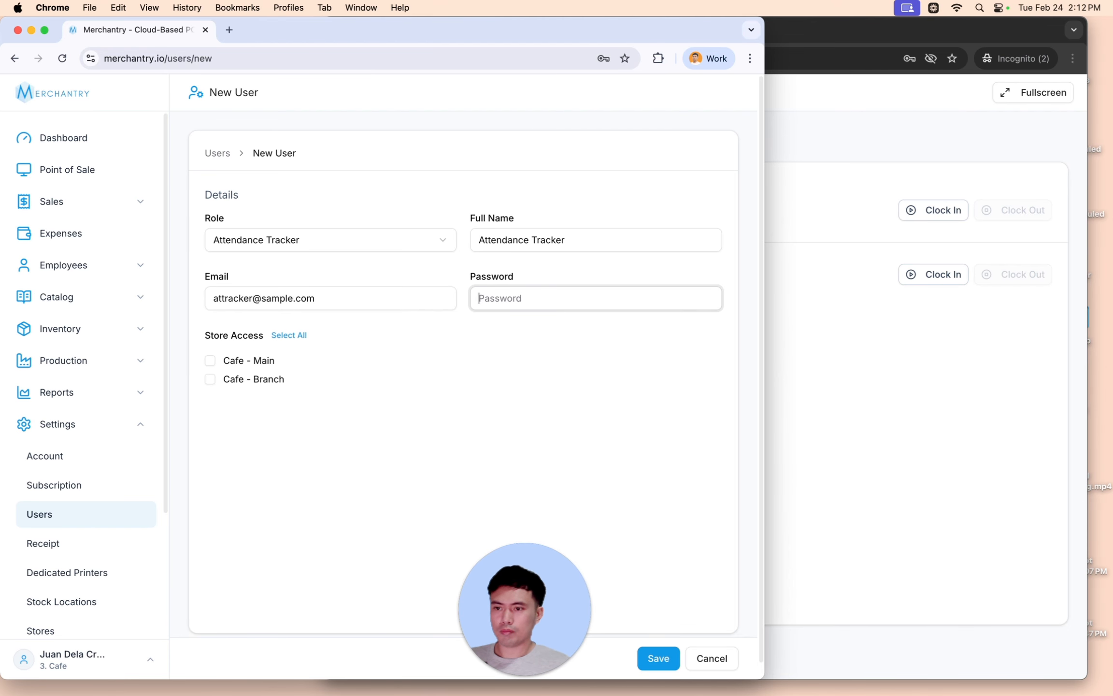
pyautogui.write('password')
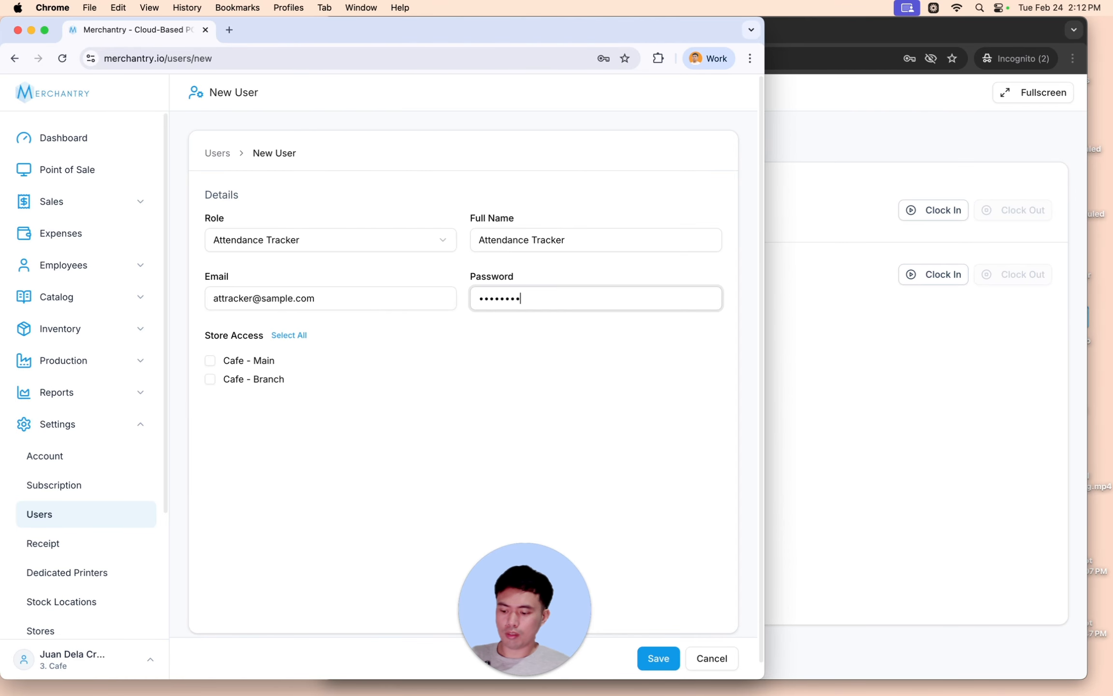
pyautogui.write('1')
pyautogui.click(289, 335)
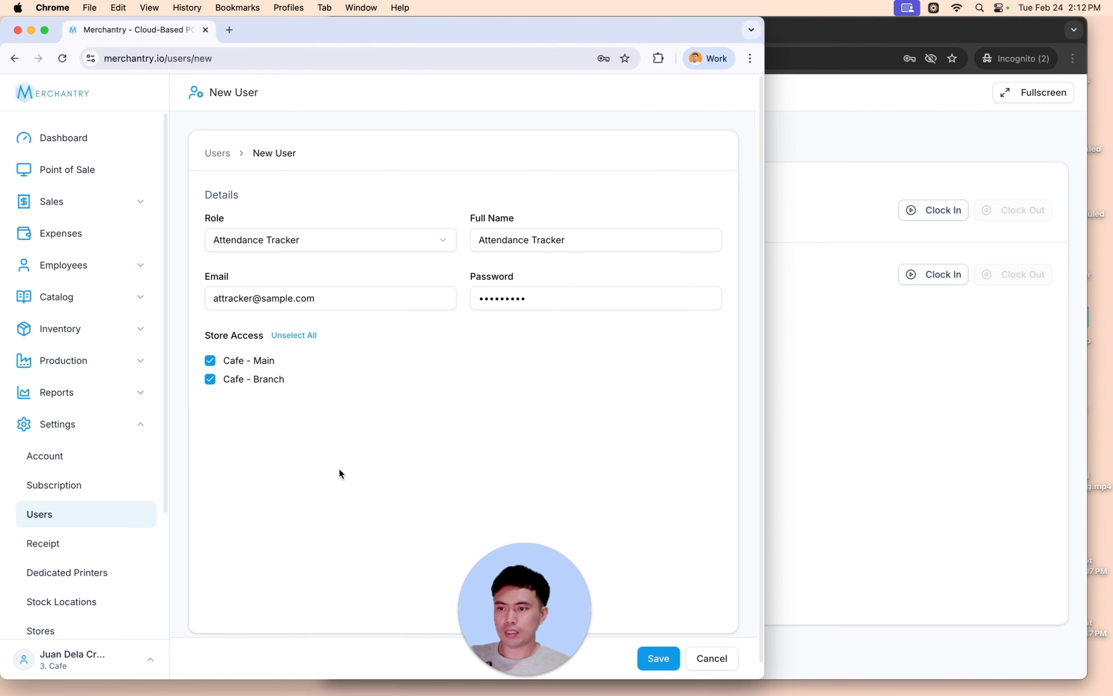
pyautogui.click(658, 659)
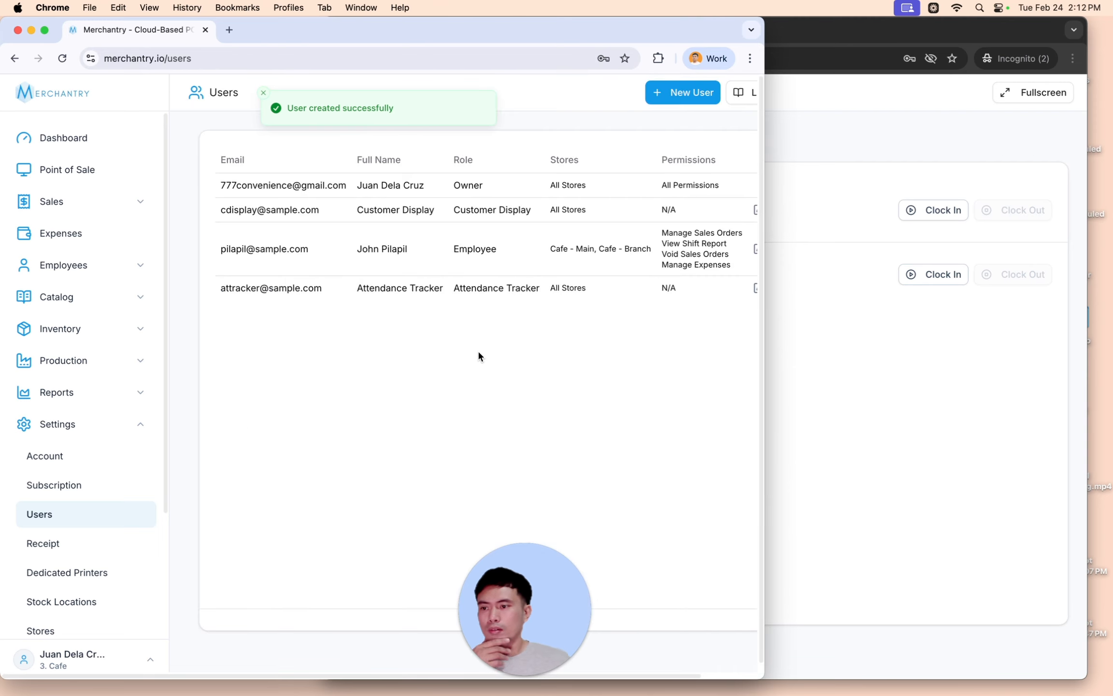
# - Log out of the incognito window and exit the store to the login page
pyautogui.click(955, 436)
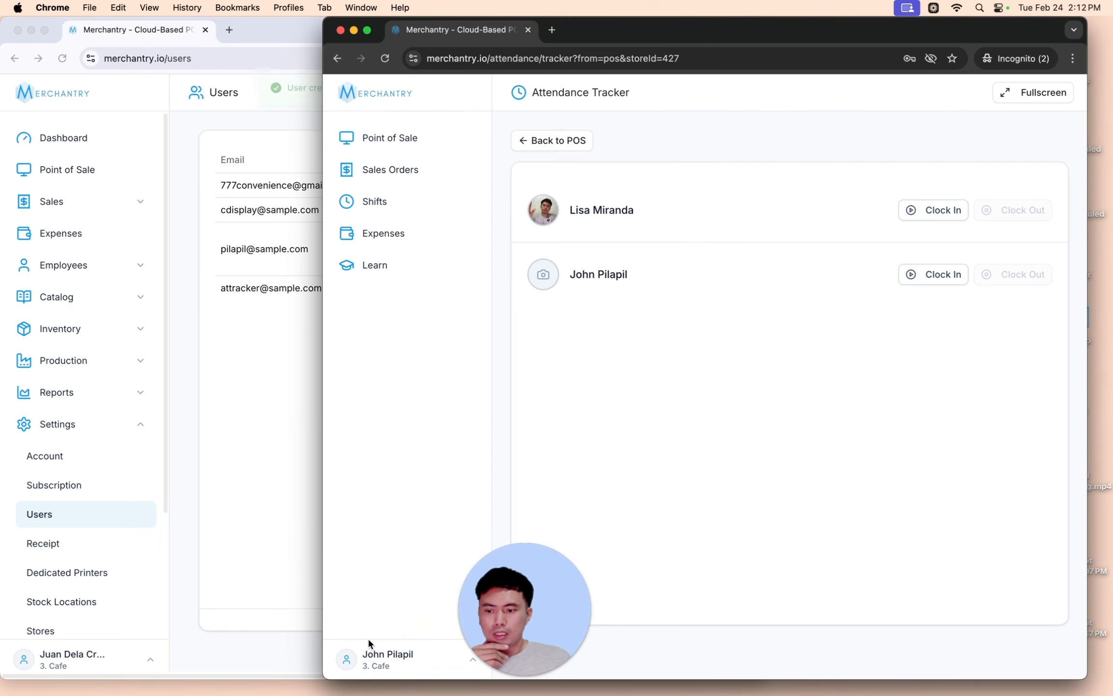
pyautogui.click(367, 657)
pyautogui.click(387, 613)
pyautogui.click(825, 408)
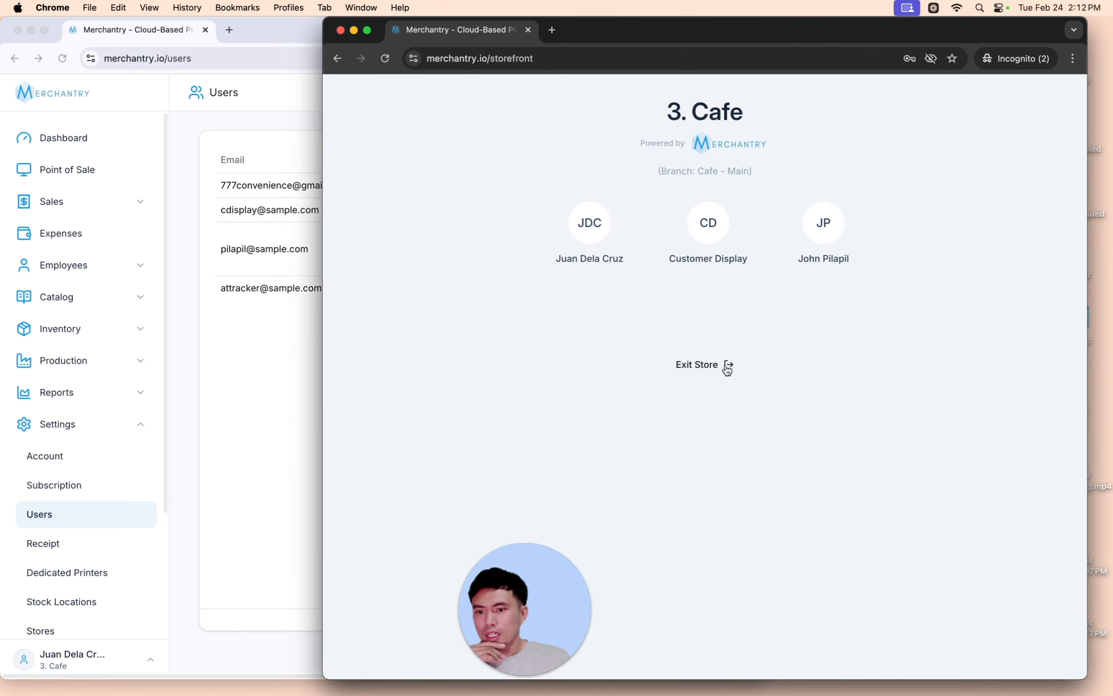
pyautogui.click(727, 368)
pyautogui.click(773, 431)
# - Log in with the Attendance Tracker account's e-mail and password
pyautogui.write('attracker')
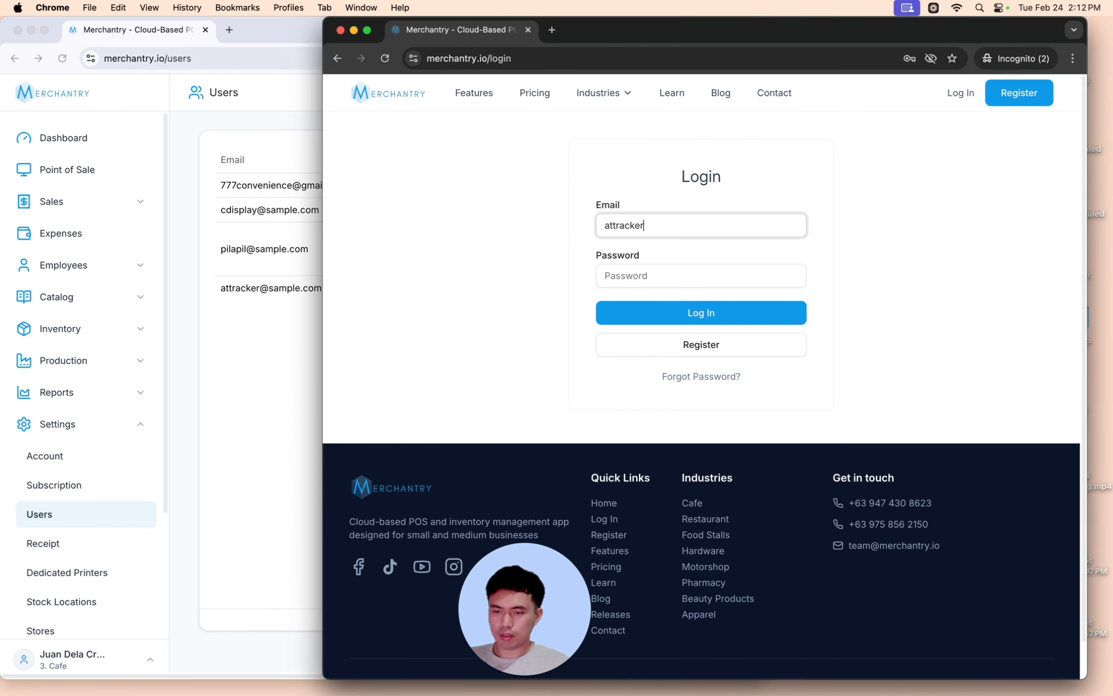
pyautogui.write('@sample.')
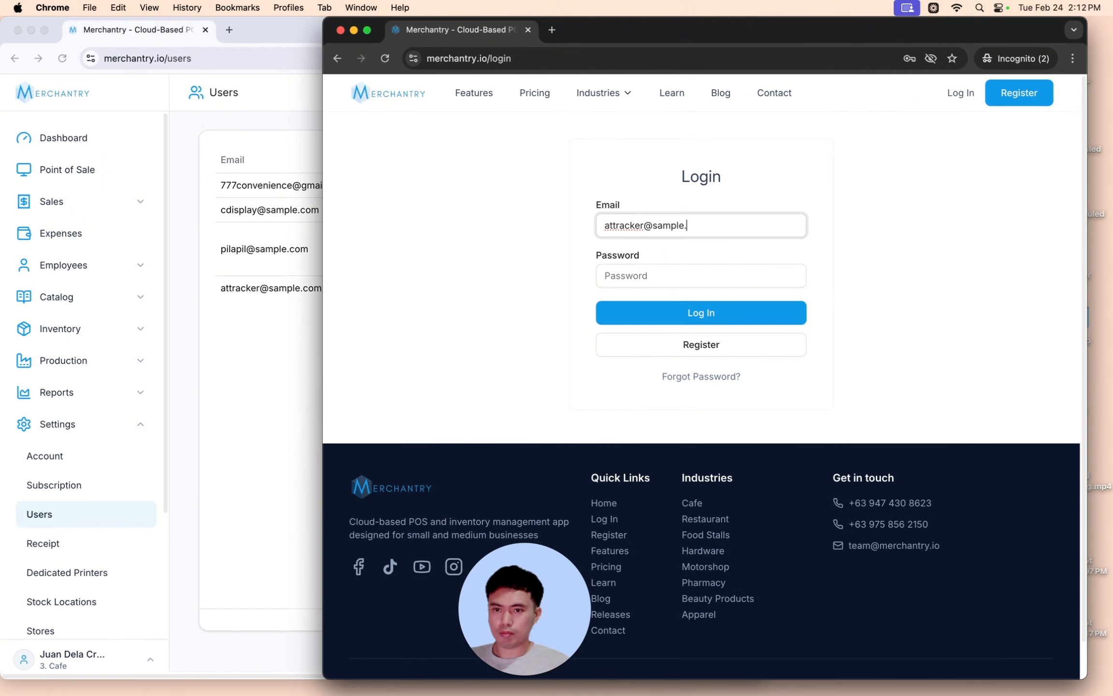
pyautogui.write('cm')
pyautogui.press('Tab')
pyautogui.write('password1')
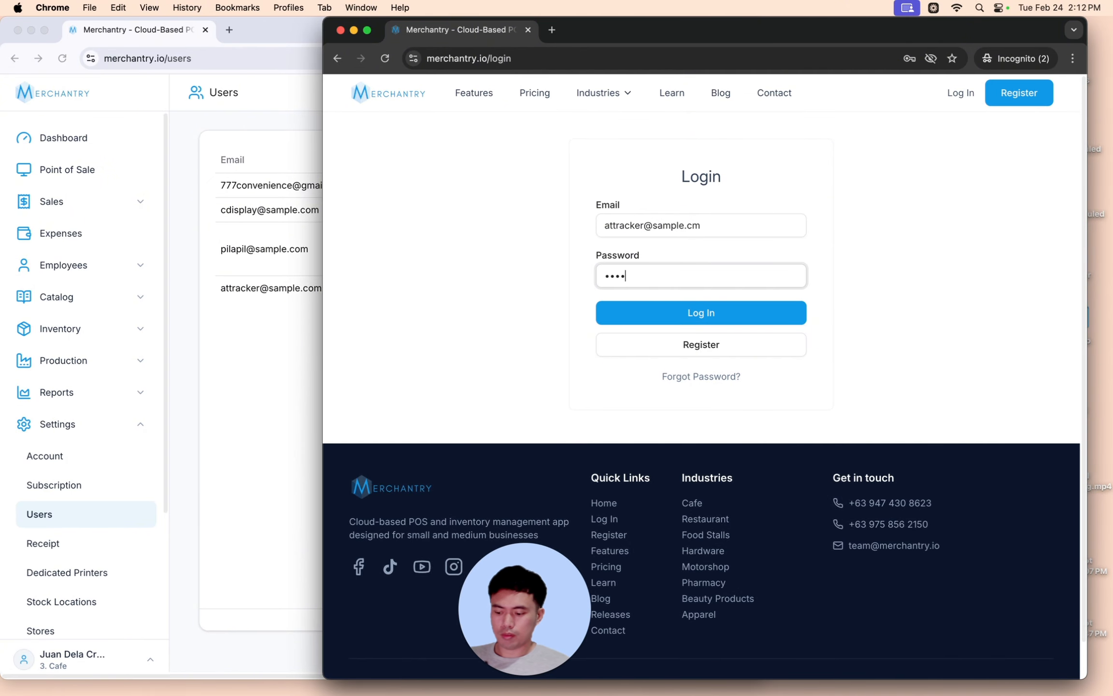
pyautogui.click(710, 219)
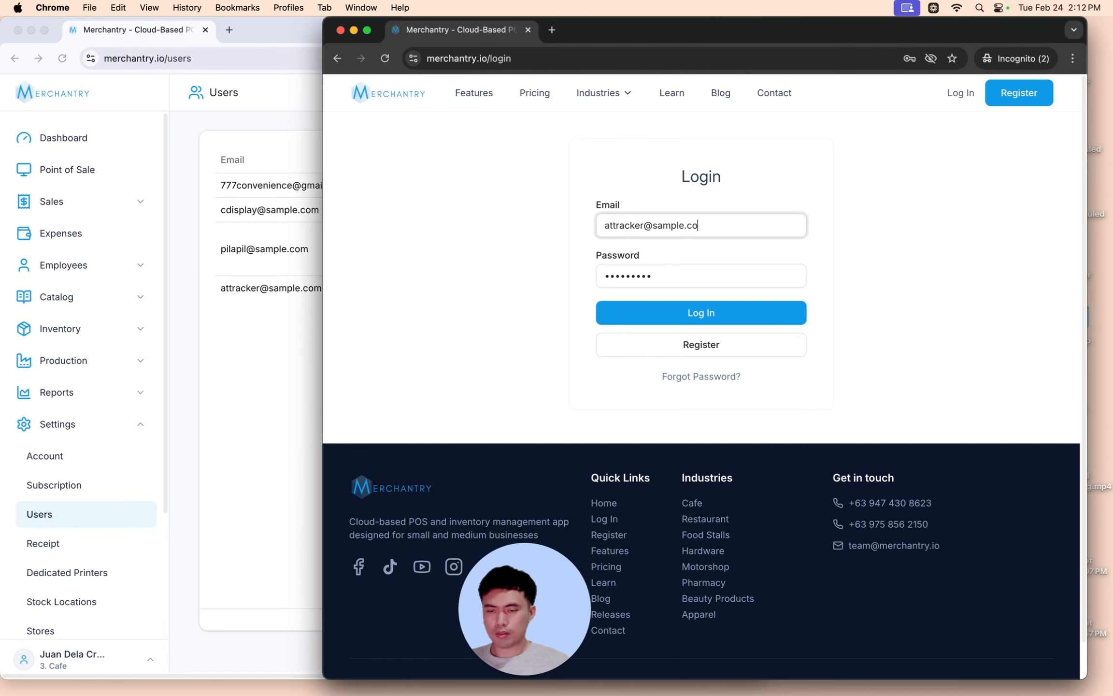
pyautogui.press('Return')
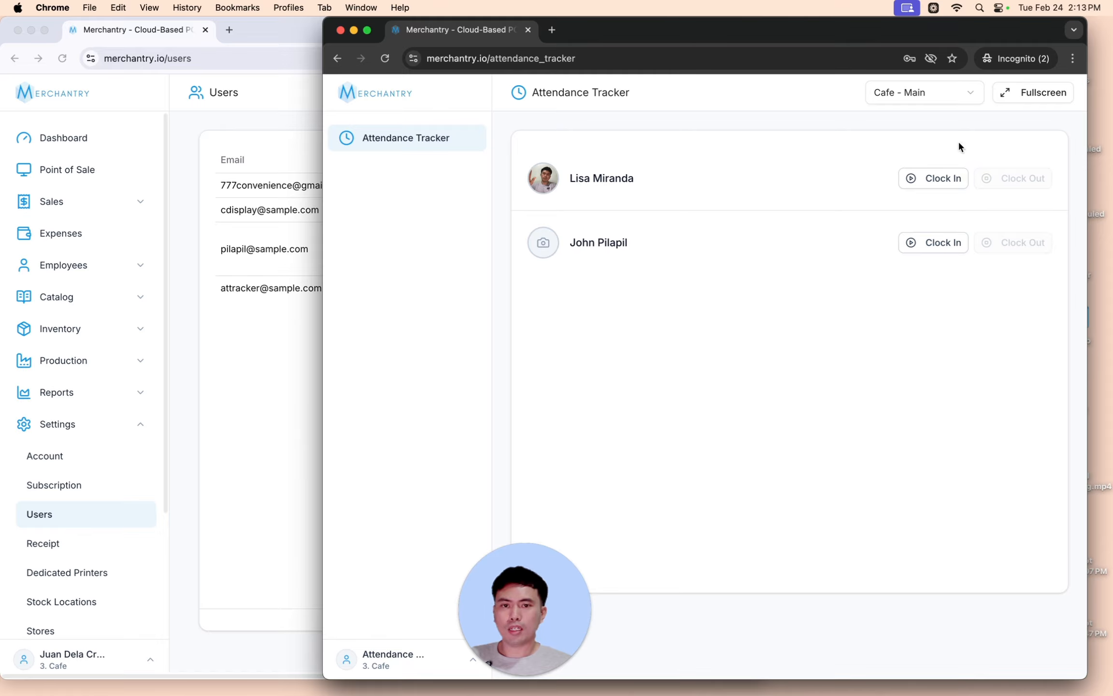
# - Switch the tracker's store to Cafe - Branch and back to Cafe - Main, and try Fullscreen
pyautogui.click(896, 91)
pyautogui.click(882, 142)
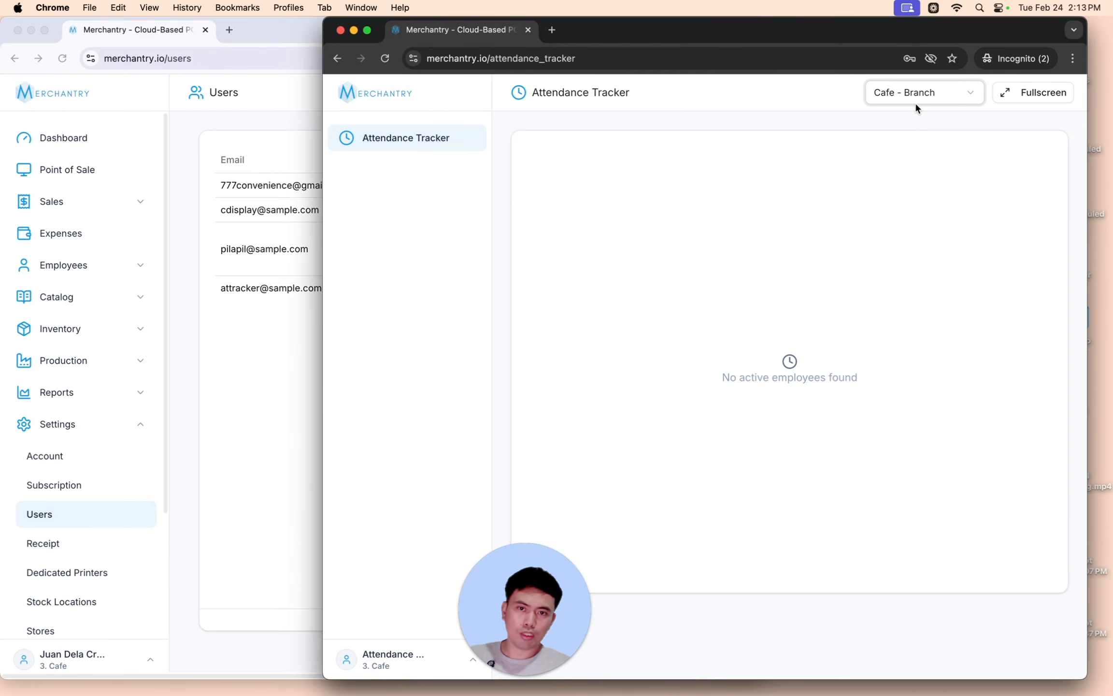
pyautogui.click(913, 102)
pyautogui.click(911, 121)
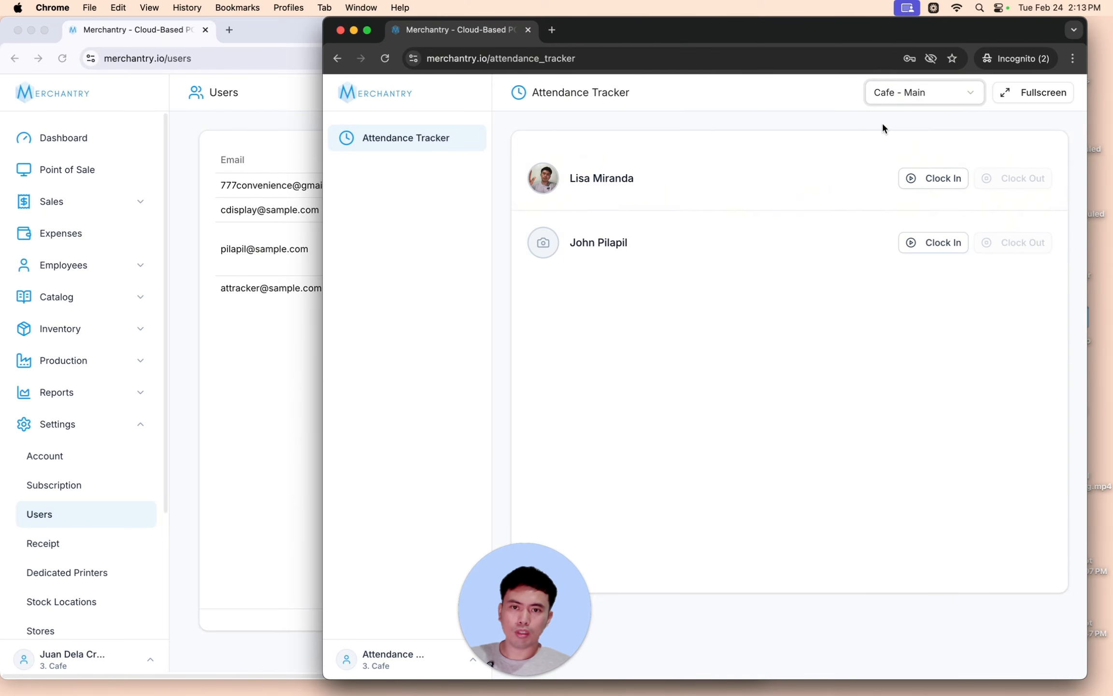
pyautogui.click(1006, 92)
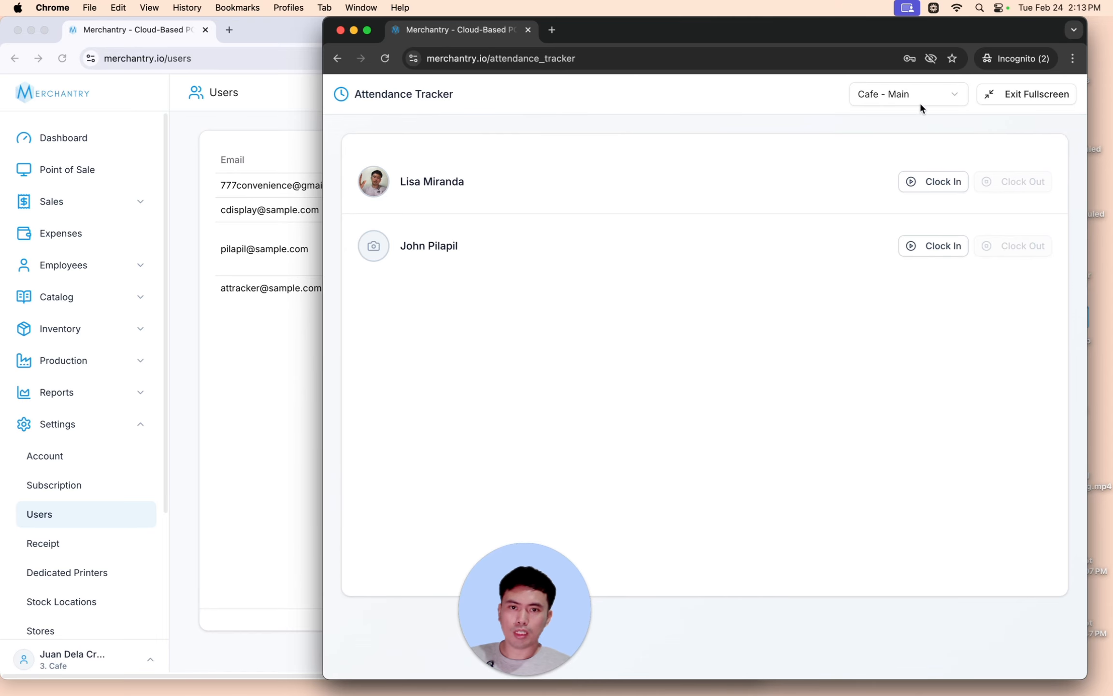
pyautogui.click(996, 99)
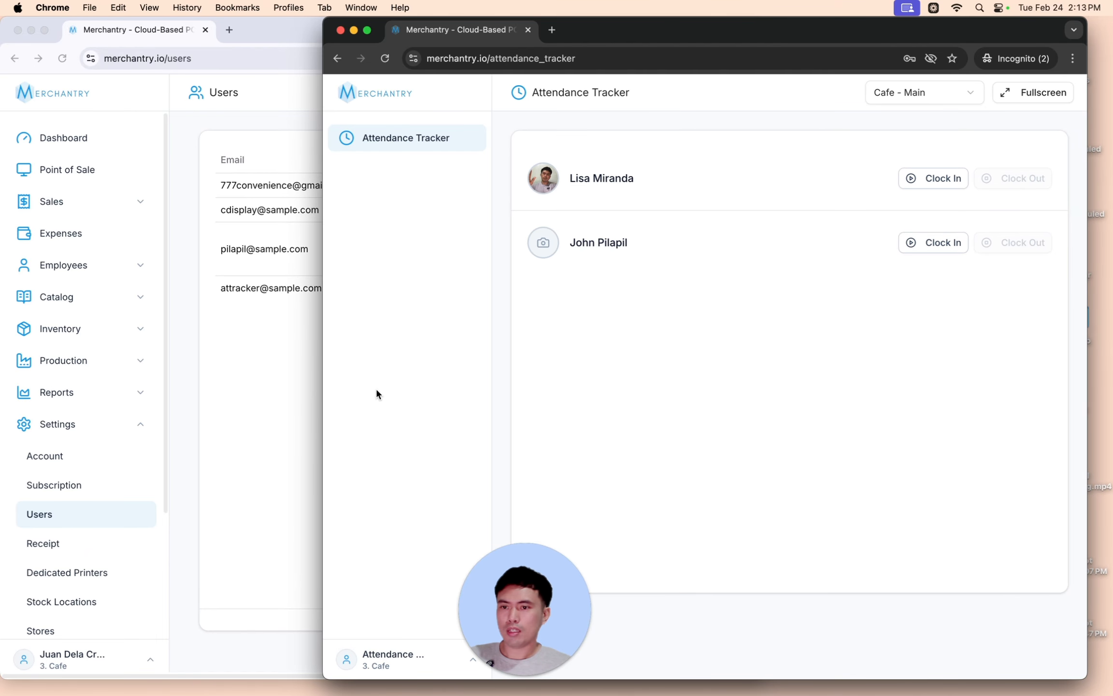
pyautogui.press('super+grave')
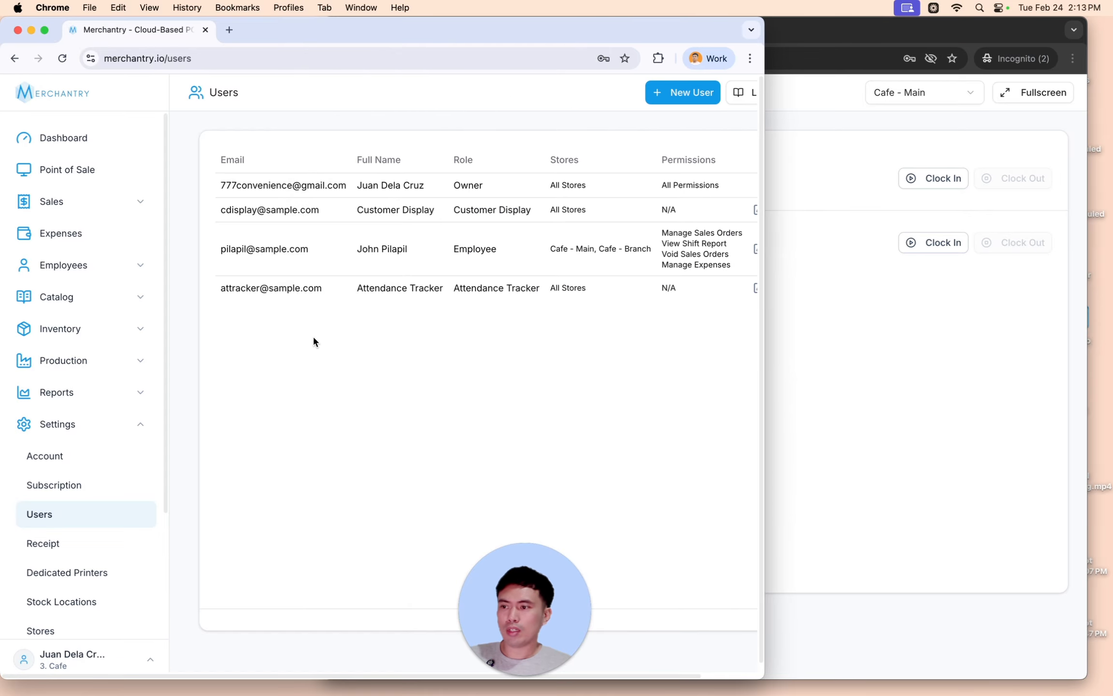
pyautogui.press('ctrl+super+f')
pyautogui.click(101, 202)
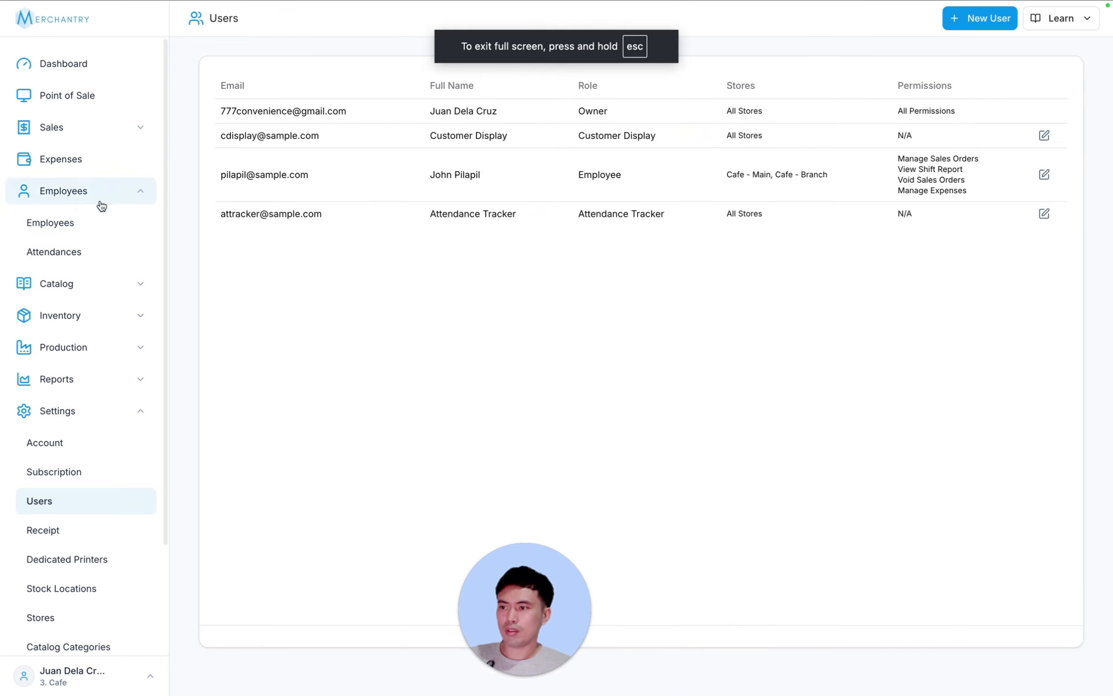
# - Open the Attendances list under Employees, collapse Settings, and start a new attendance record
pyautogui.click(88, 253)
pyautogui.click(139, 410)
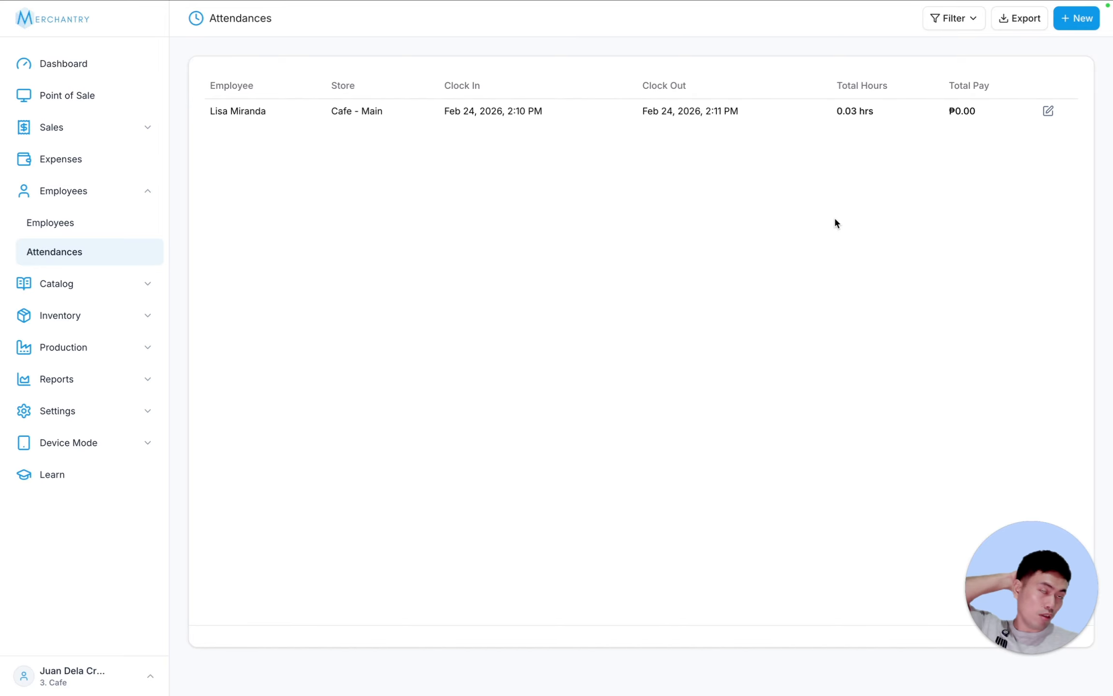
pyautogui.click(1072, 20)
# - Add an attendance for the chosen employee clocked in 8:00 AM, out 5:00 PM
pyautogui.click(279, 165)
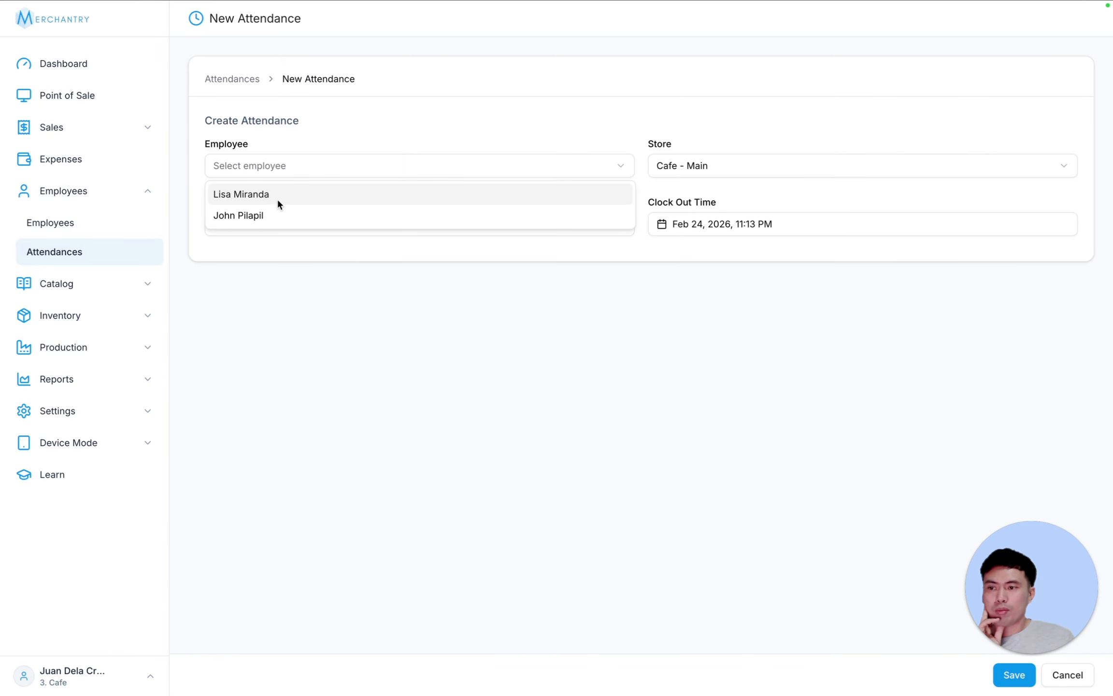
pyautogui.click(281, 215)
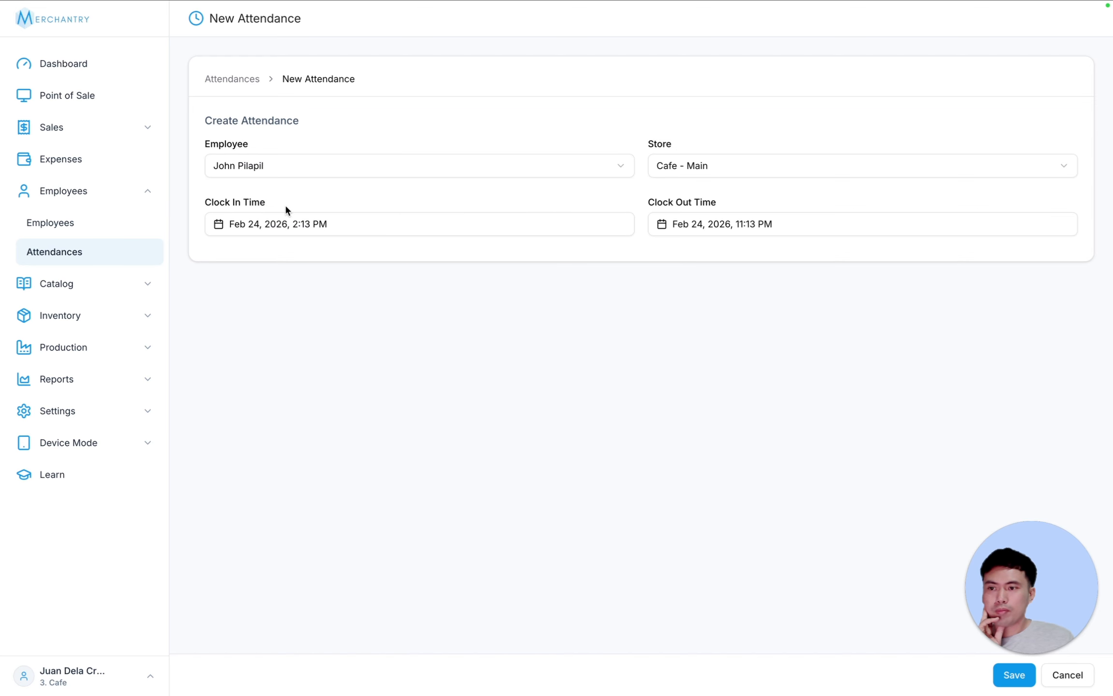
pyautogui.click(284, 221)
pyautogui.click(229, 444)
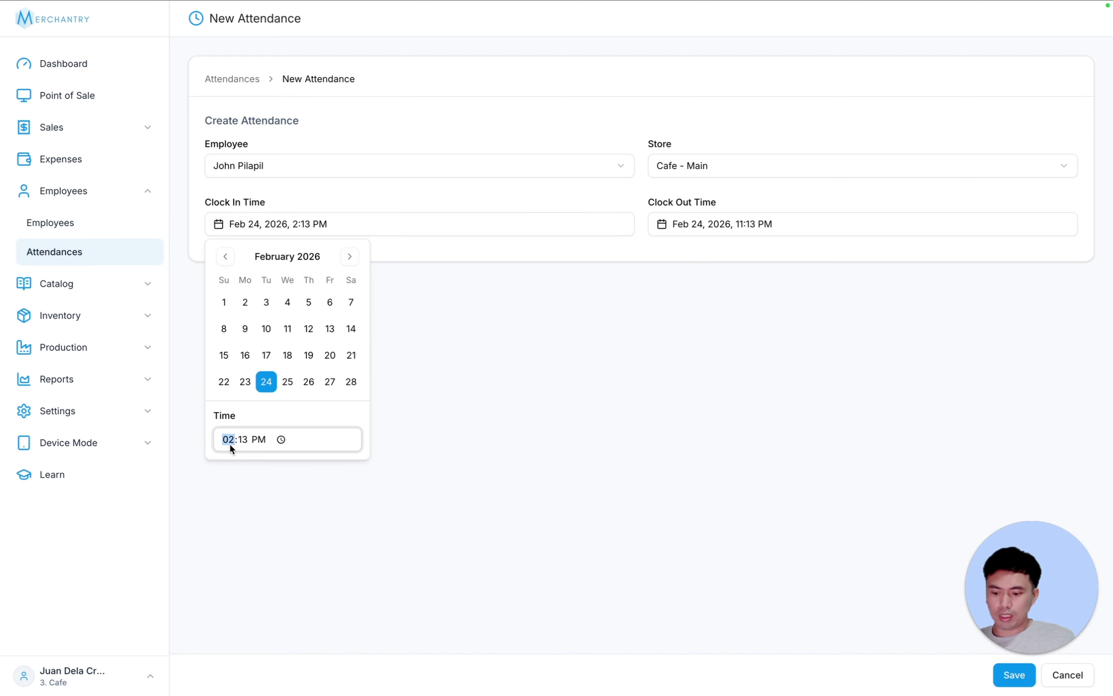
pyautogui.write('800a')
pyautogui.click(413, 439)
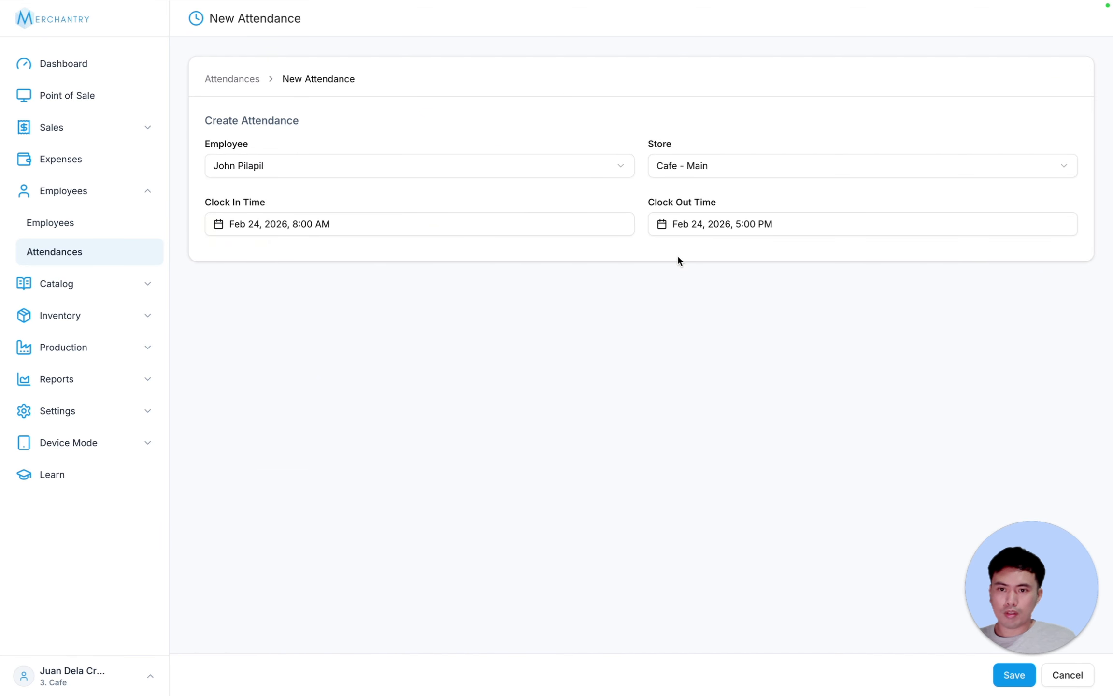
pyautogui.click(718, 225)
pyautogui.click(504, 372)
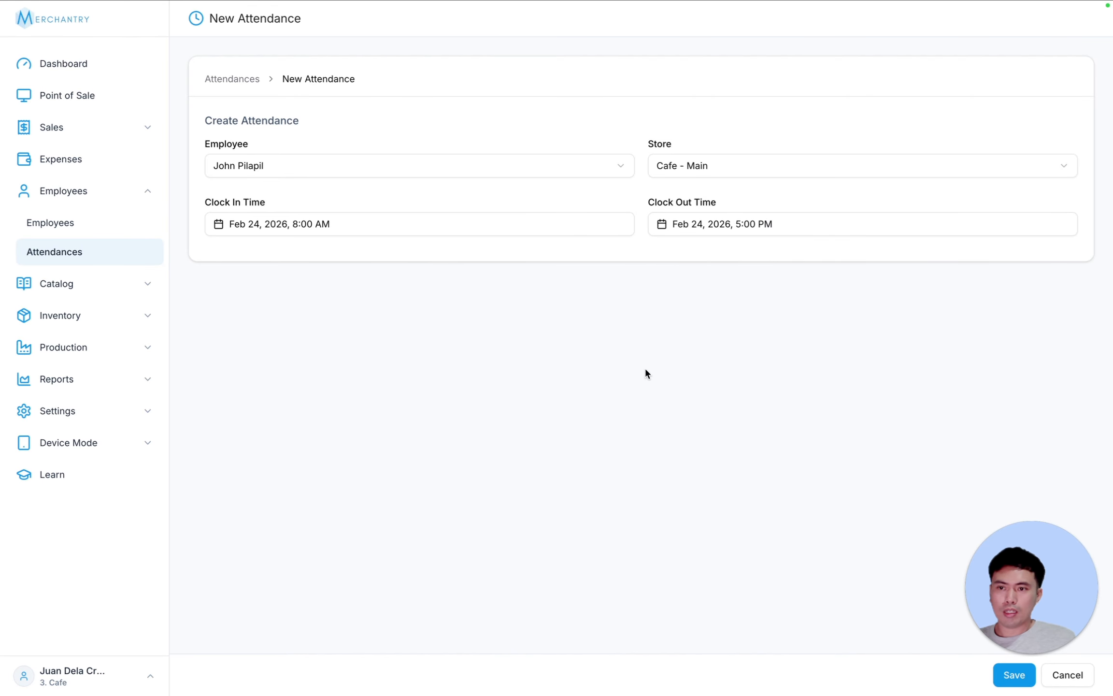
pyautogui.click(997, 674)
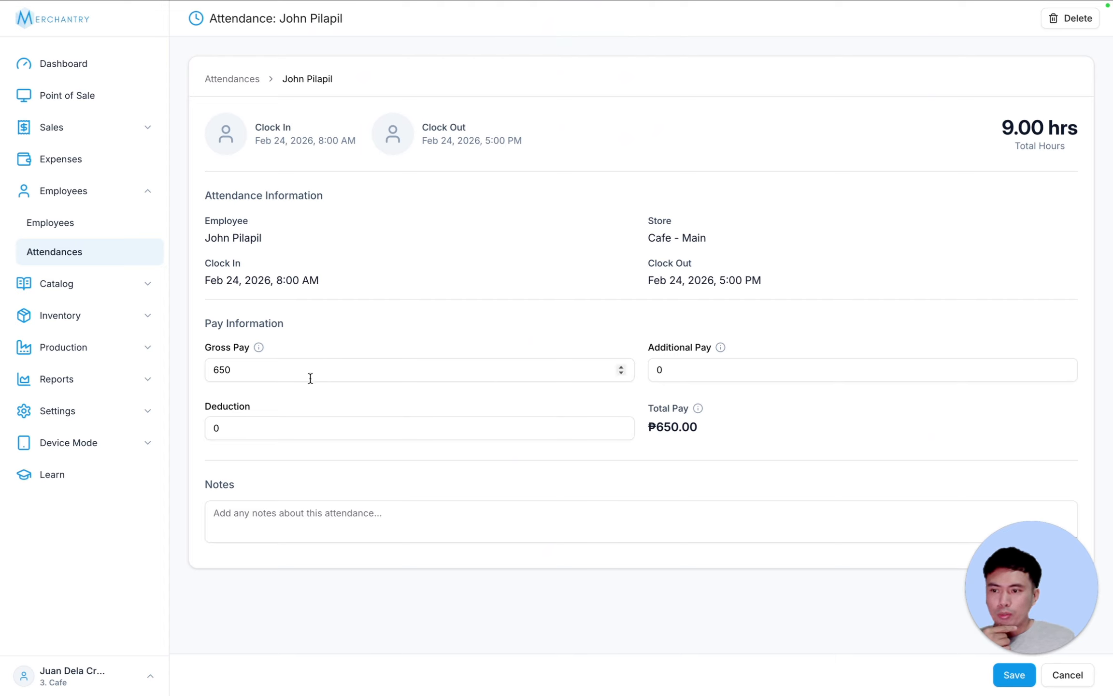
# - Give that attendance 100 additional pay and a 50 deduction, then save it
pyautogui.click(673, 370)
pyautogui.write('100')
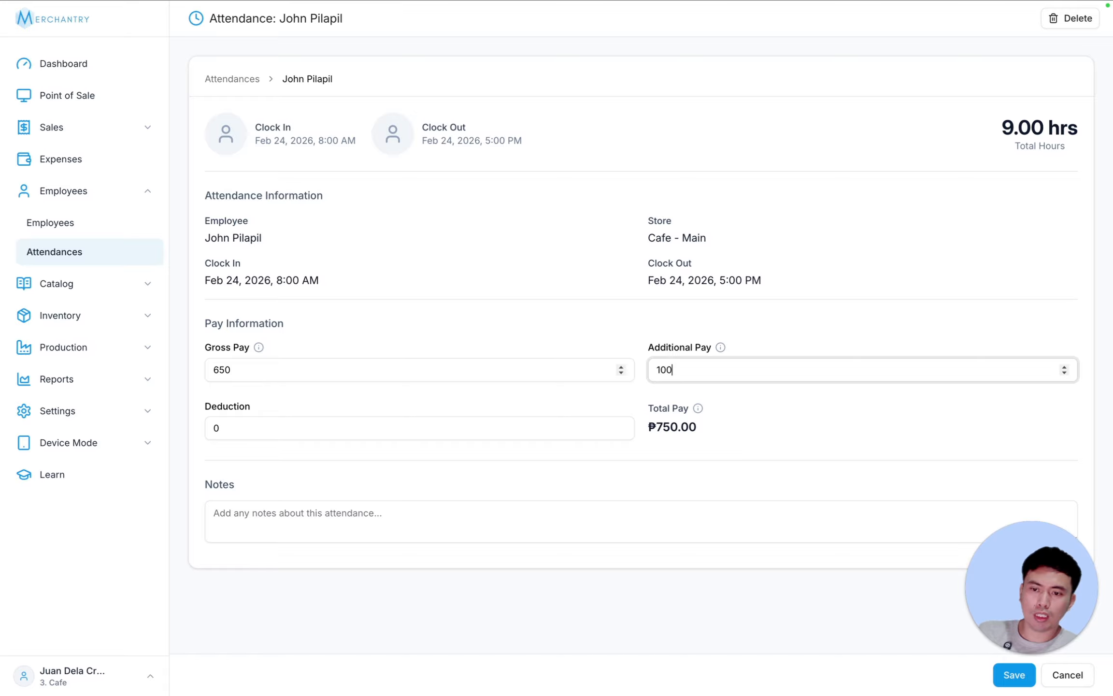
pyautogui.moveTo(698, 429); pyautogui.dragTo(661, 424)
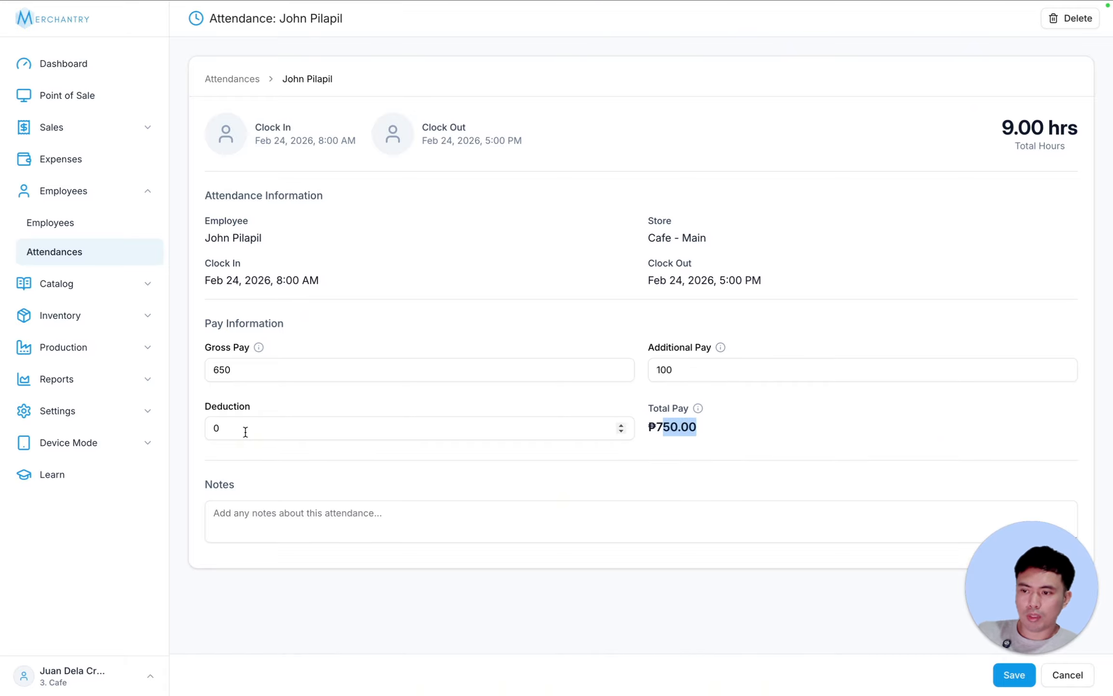
pyautogui.moveTo(245, 432); pyautogui.dragTo(186, 430)
pyautogui.write('50')
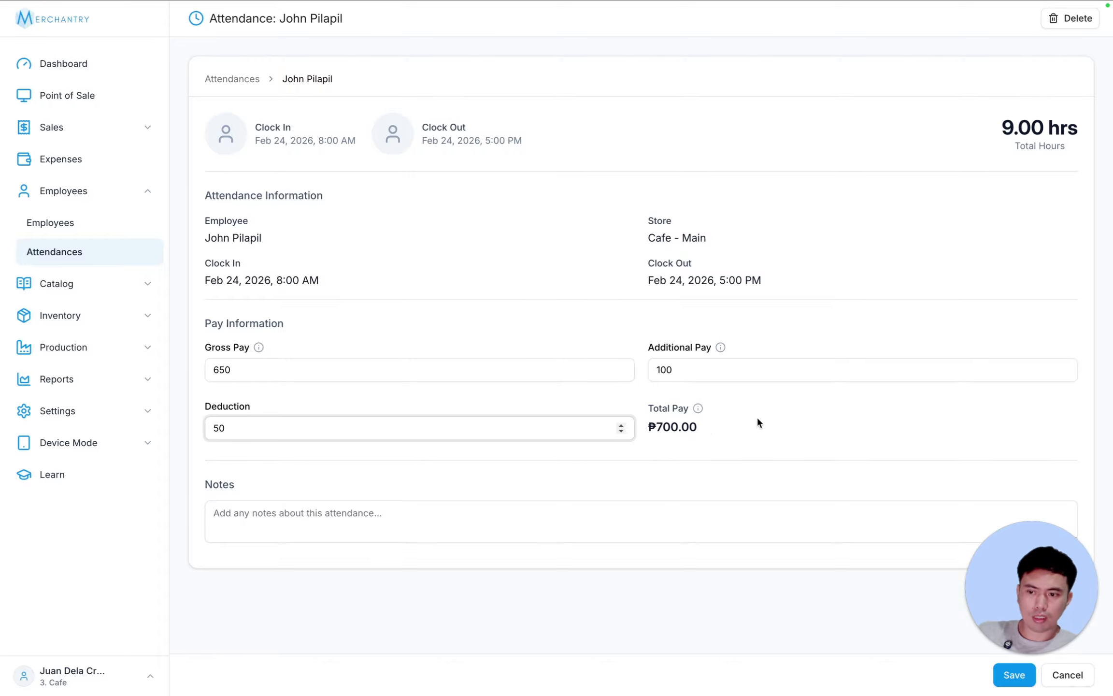
pyautogui.click(324, 518)
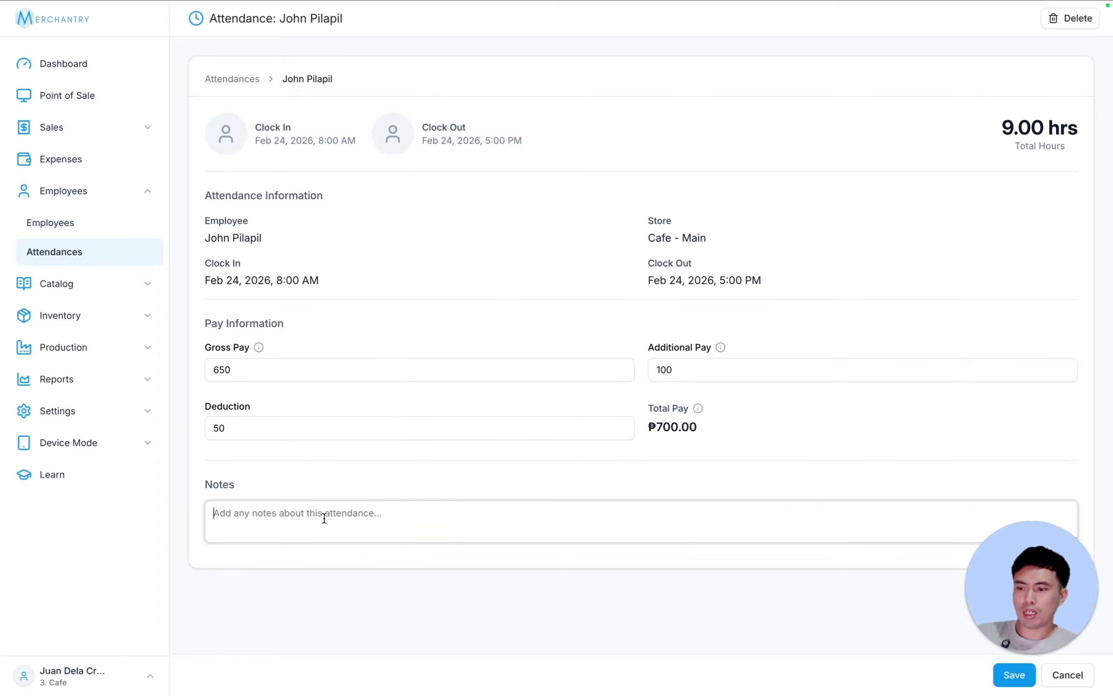
pyautogui.click(1017, 676)
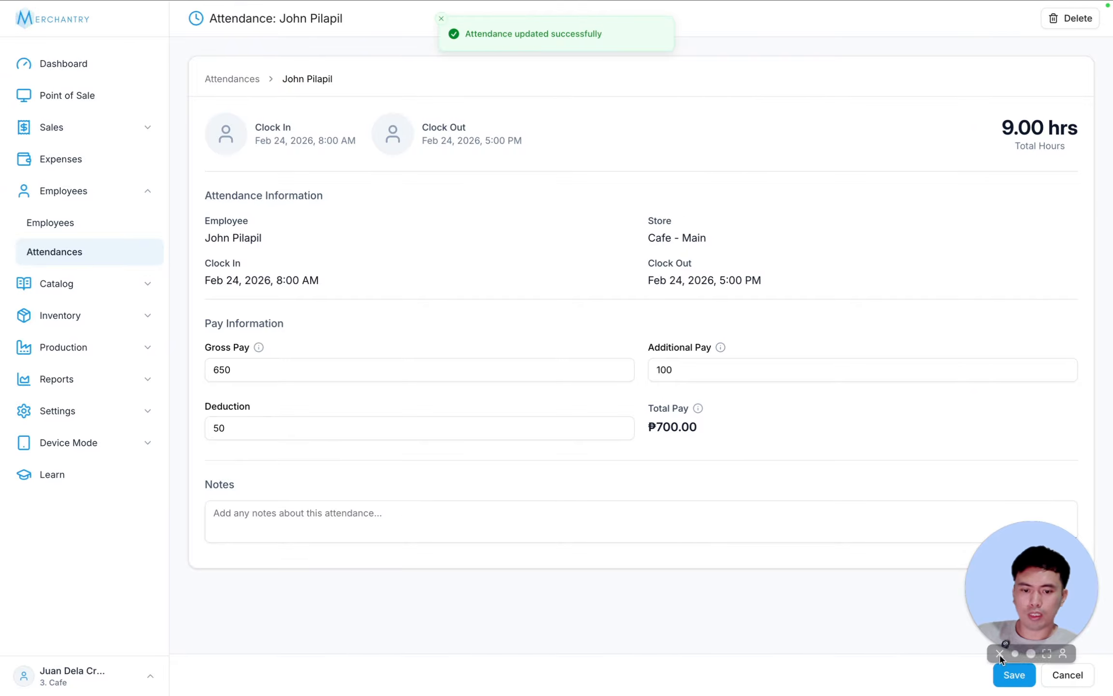
pyautogui.click(1067, 675)
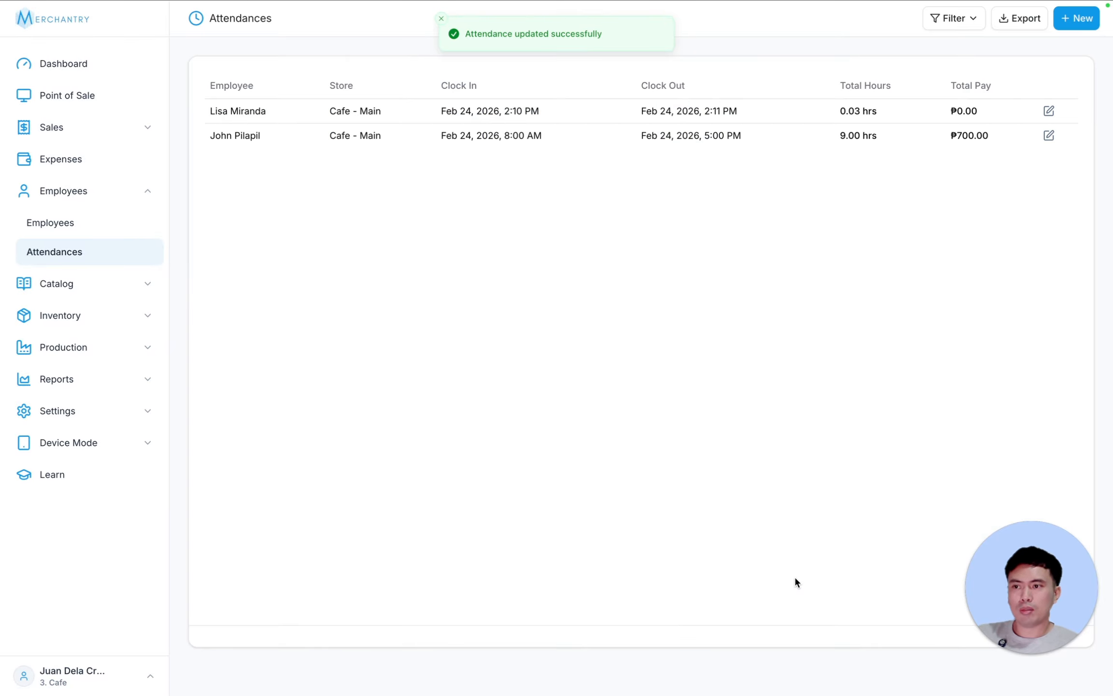
# - Add a second attendance record for another employee and save it
pyautogui.click(1079, 19)
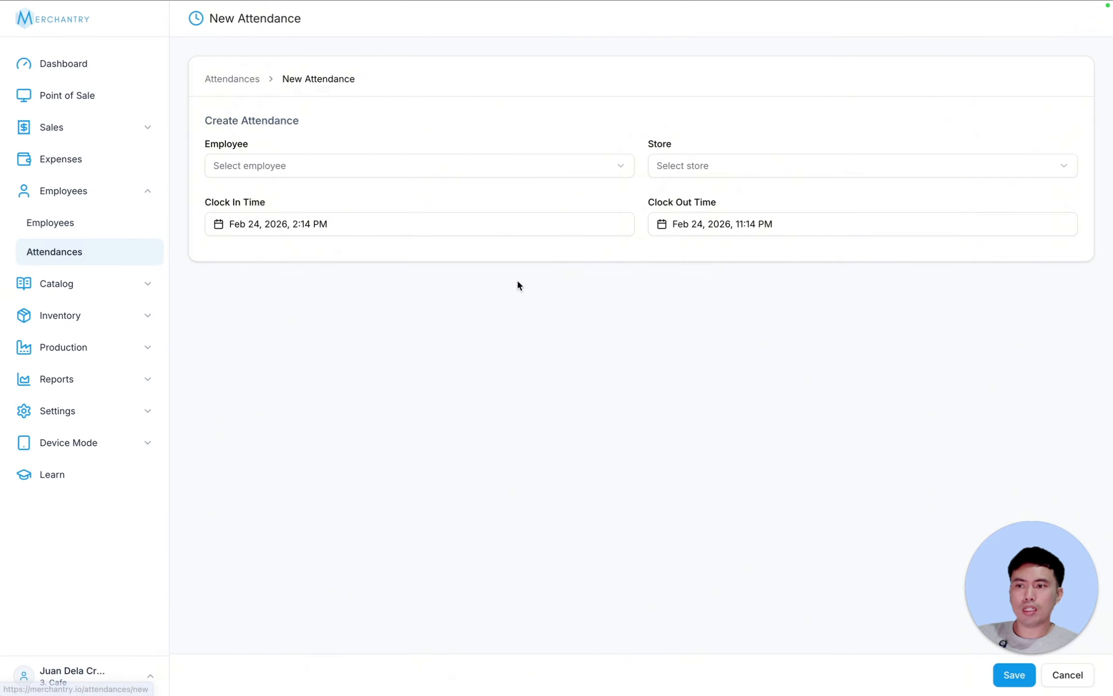
pyautogui.click(301, 167)
pyautogui.click(280, 201)
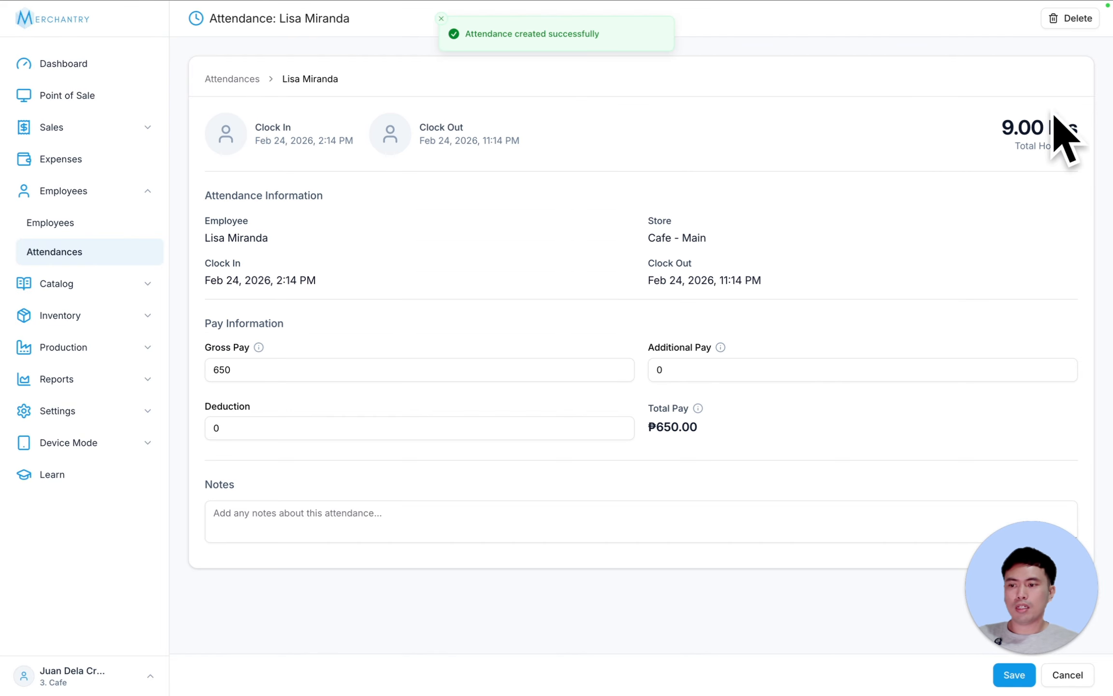
pyautogui.click(999, 679)
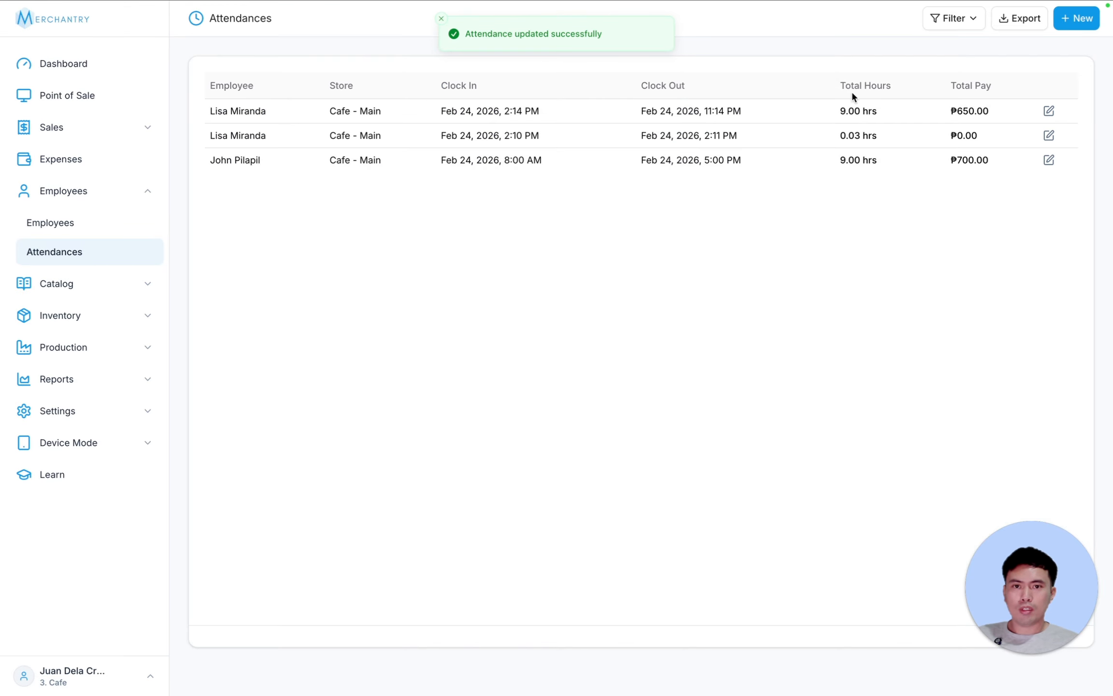
pyautogui.click(955, 20)
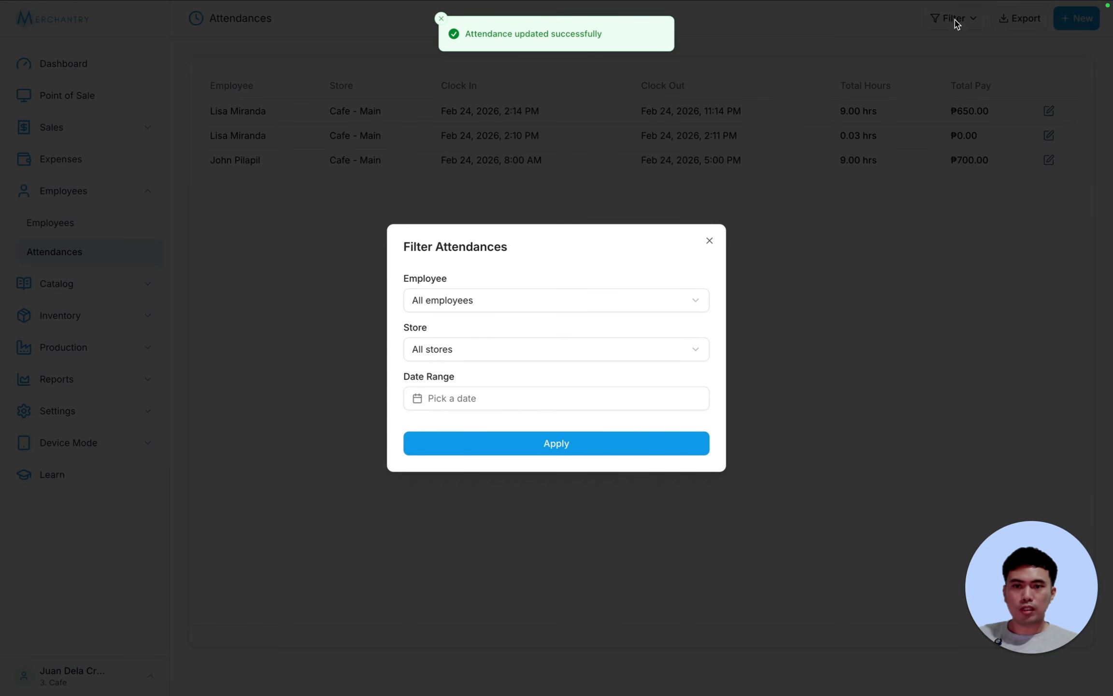
# - Check the attendance filter options, leaving store on all stores, without applying
pyautogui.click(483, 348)
pyautogui.click(501, 348)
pyautogui.click(603, 399)
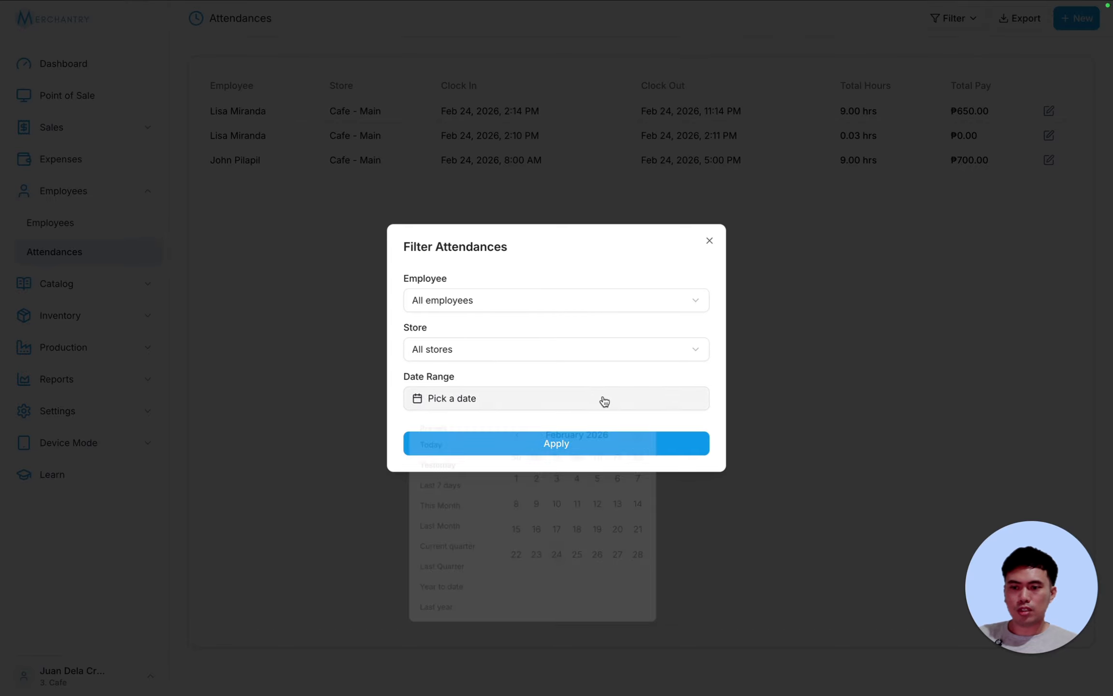
pyautogui.click(710, 242)
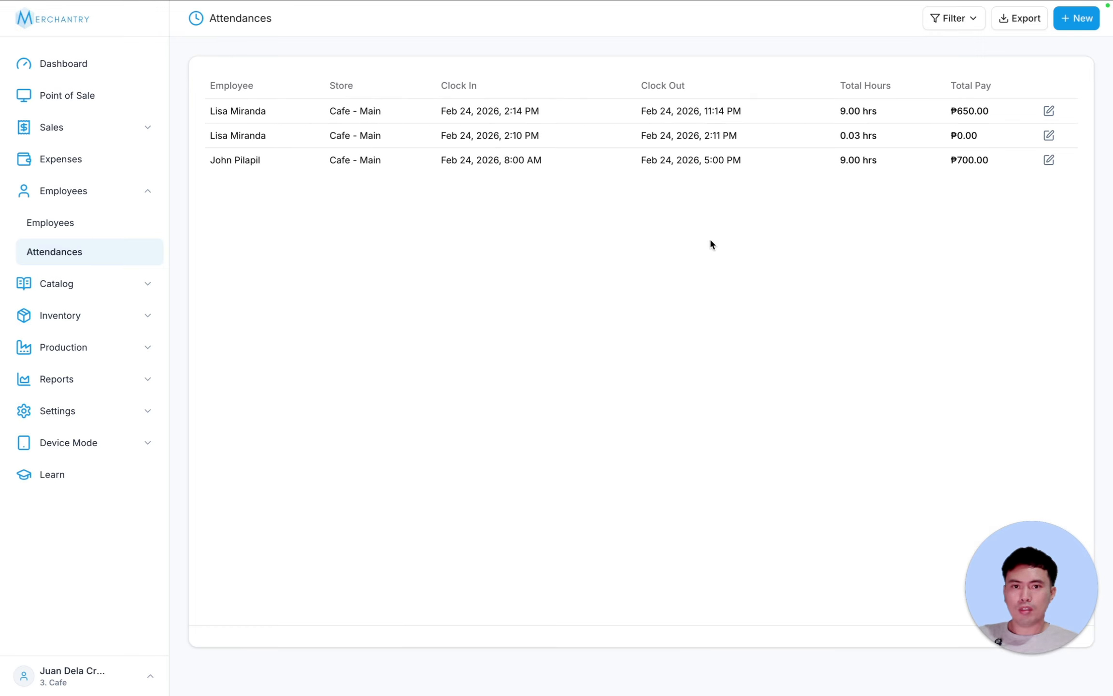
# - Export the attendance records and download the CSV file
pyautogui.click(1023, 20)
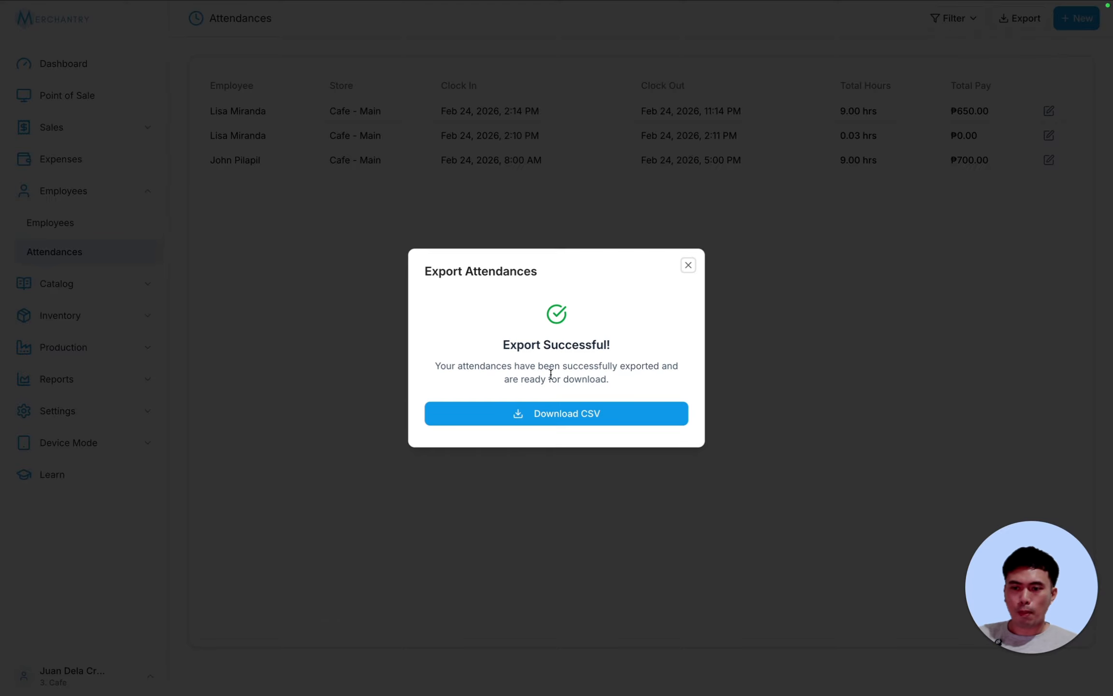
pyautogui.click(605, 413)
pyautogui.click(688, 265)
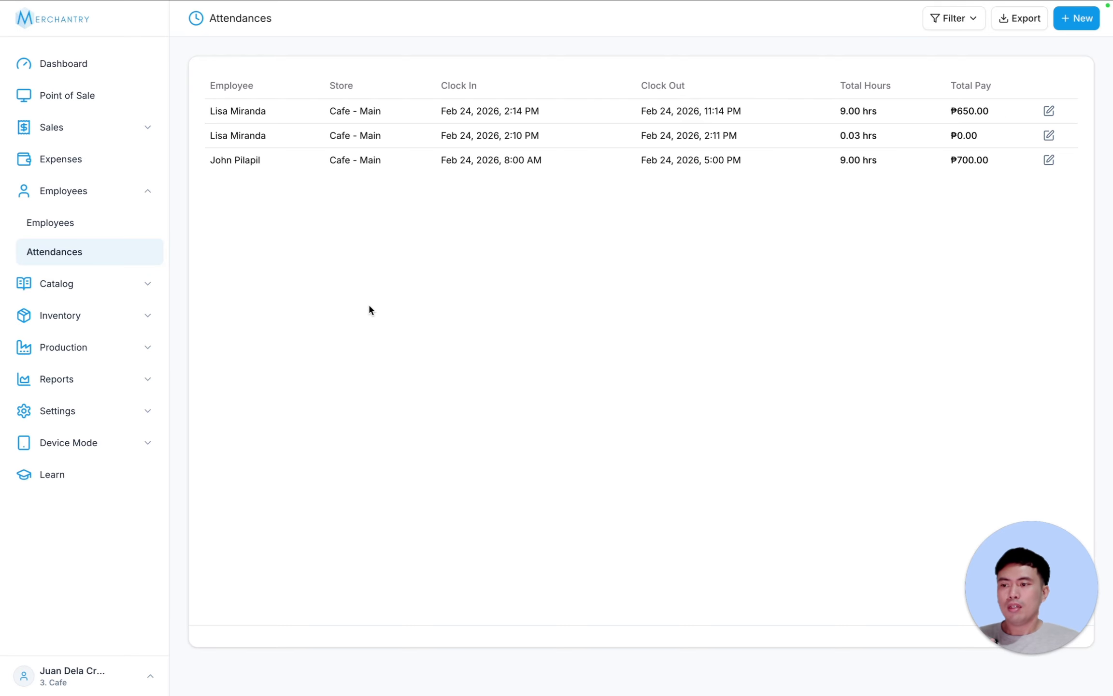
pyautogui.click(98, 385)
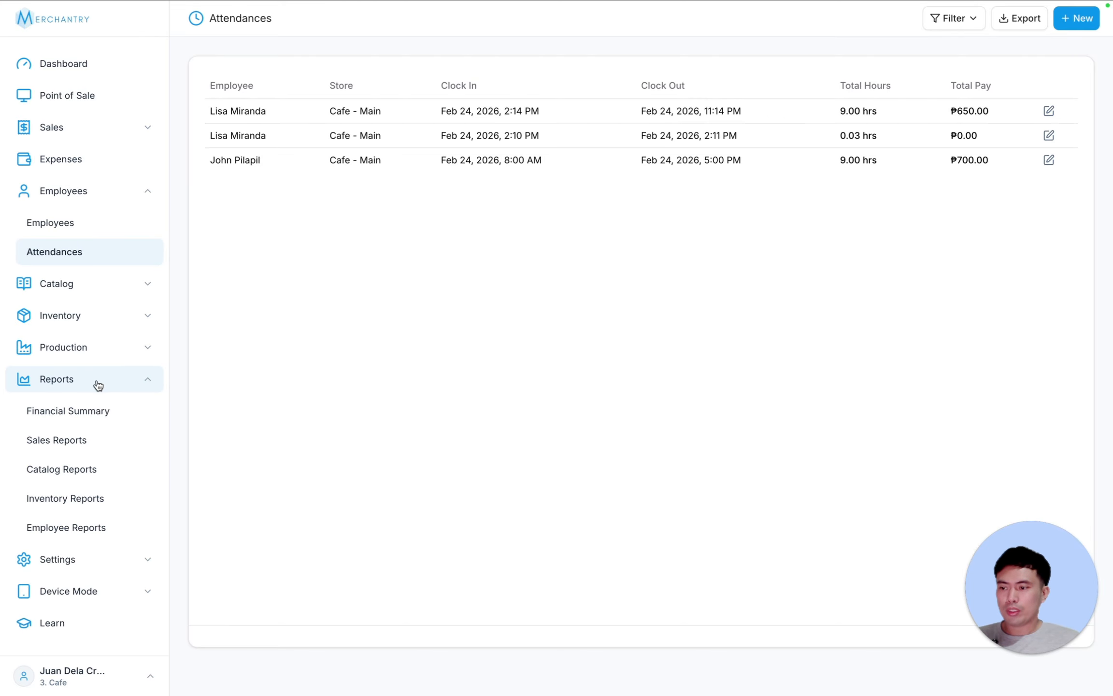
# - Open Employee Reports limited to today, Feb 24, 2026
pyautogui.click(87, 534)
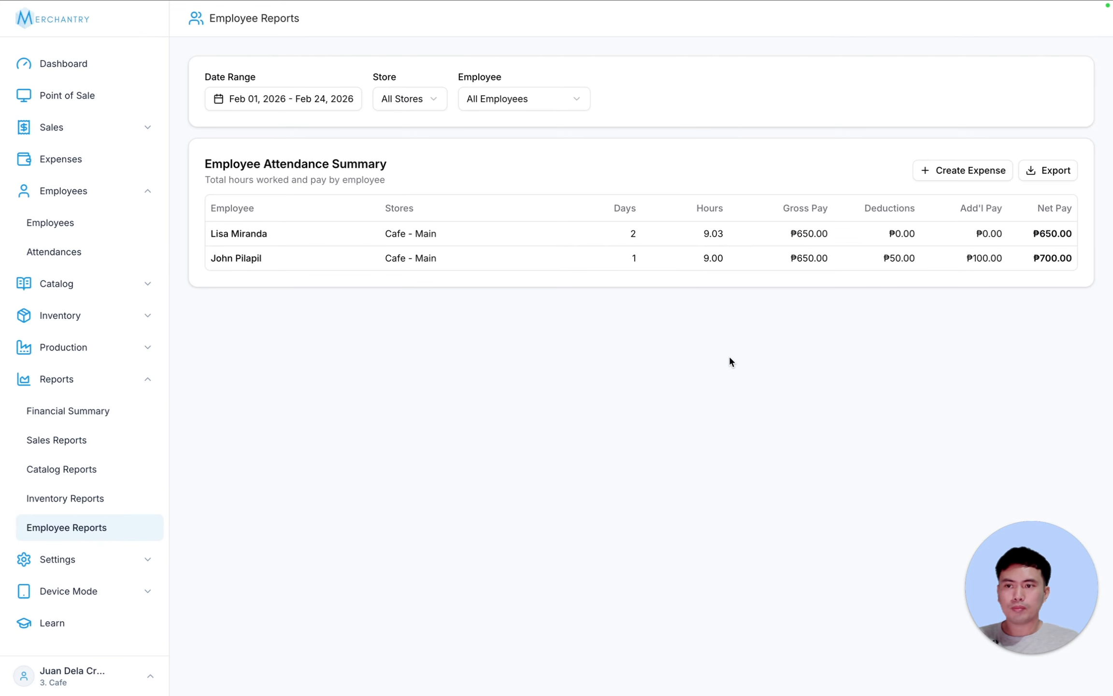
pyautogui.click(279, 102)
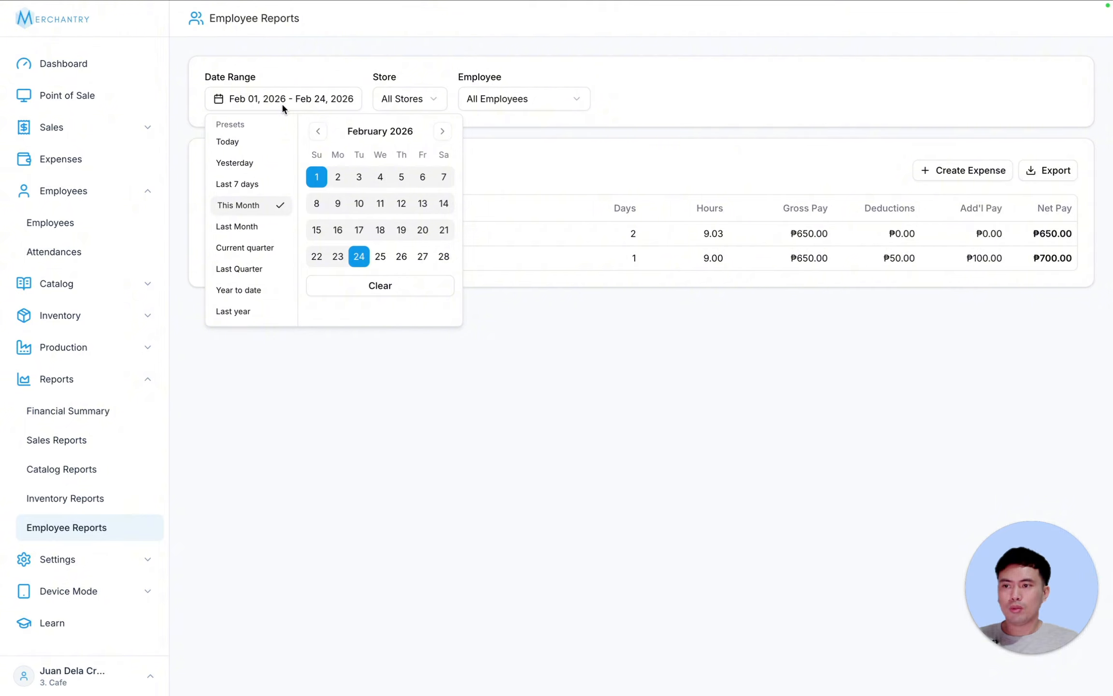
pyautogui.click(247, 145)
pyautogui.click(281, 102)
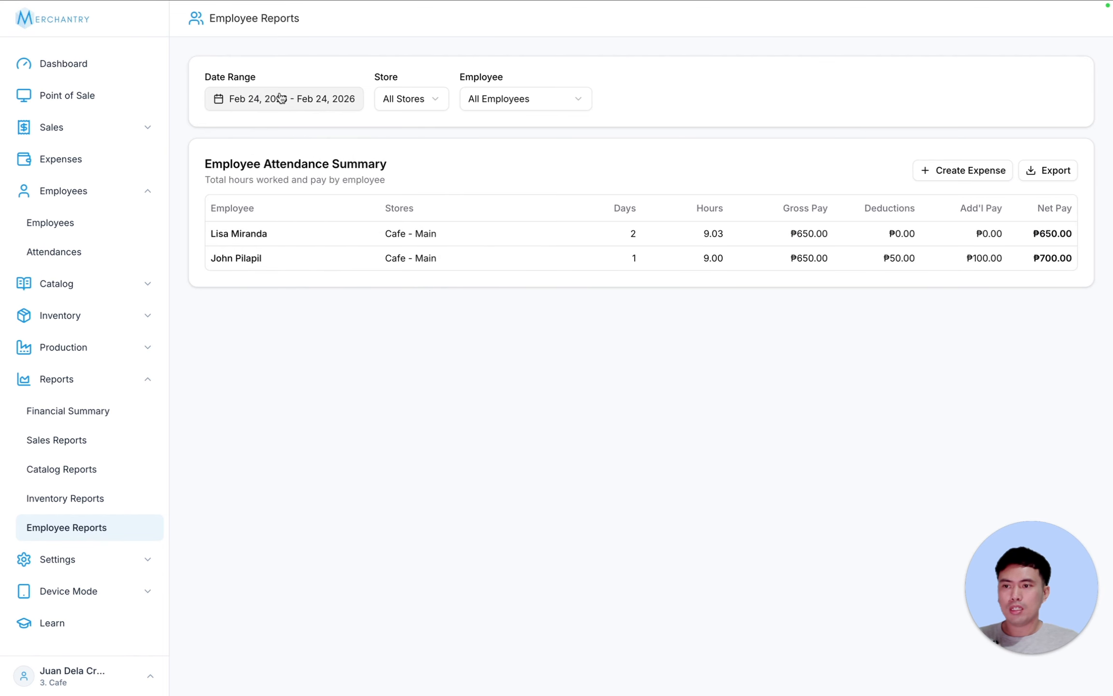
pyautogui.click(280, 100)
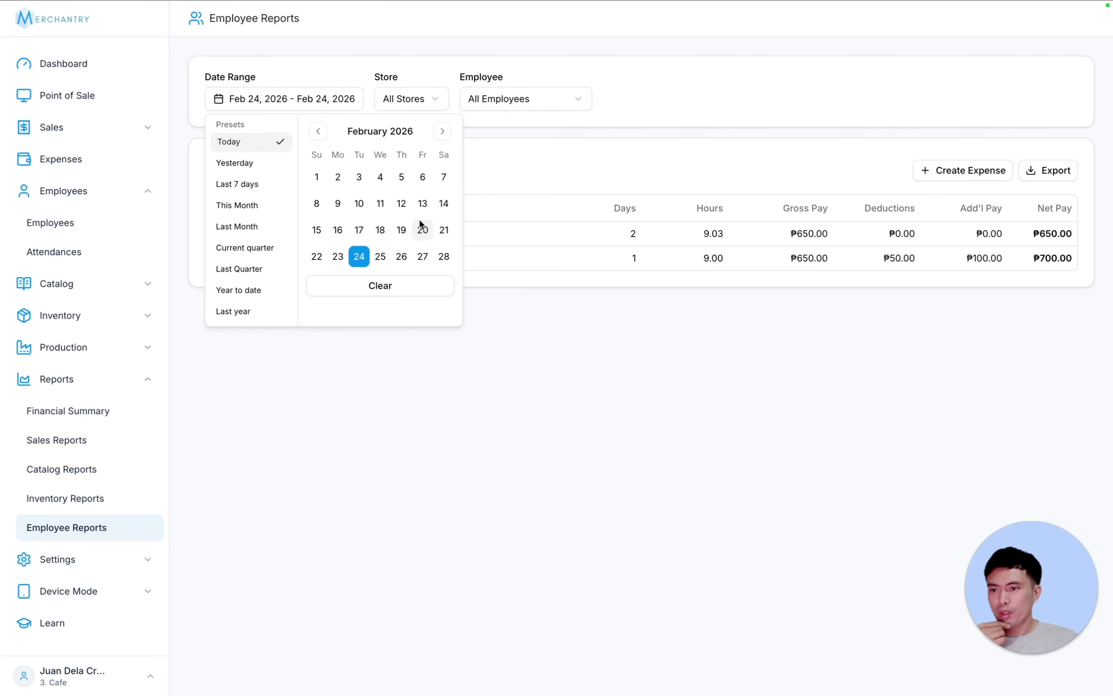
pyautogui.click(417, 385)
# - Keep All Stores, view each employee's figures, then return to All Employees
pyautogui.click(418, 100)
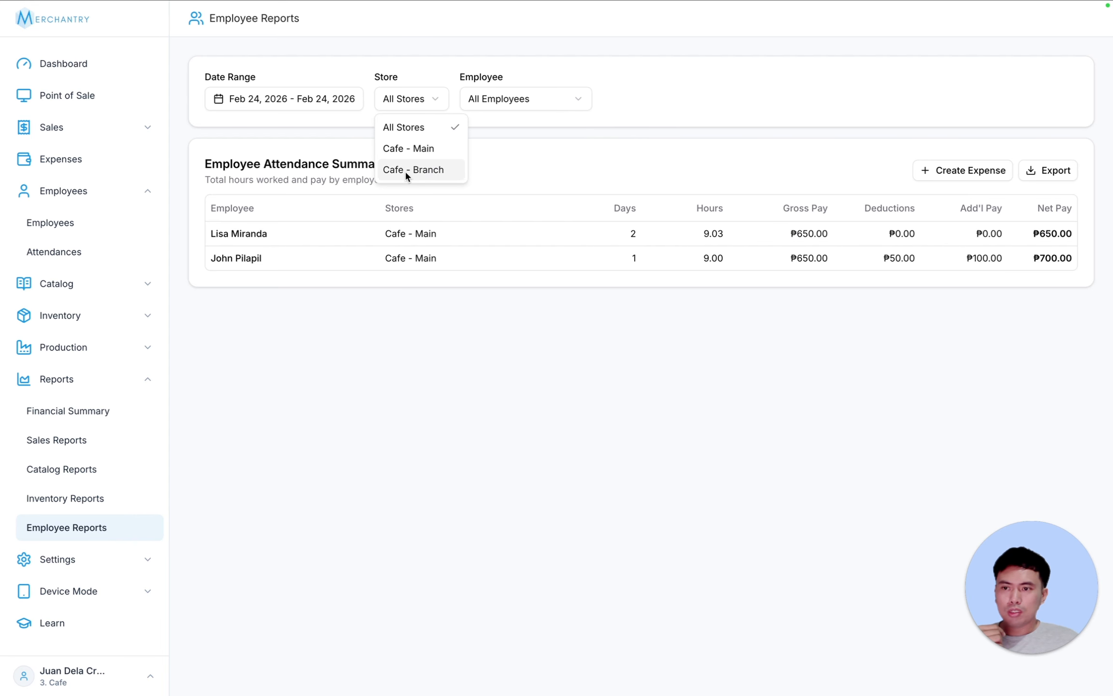
pyautogui.click(532, 100)
pyautogui.click(528, 104)
pyautogui.click(512, 148)
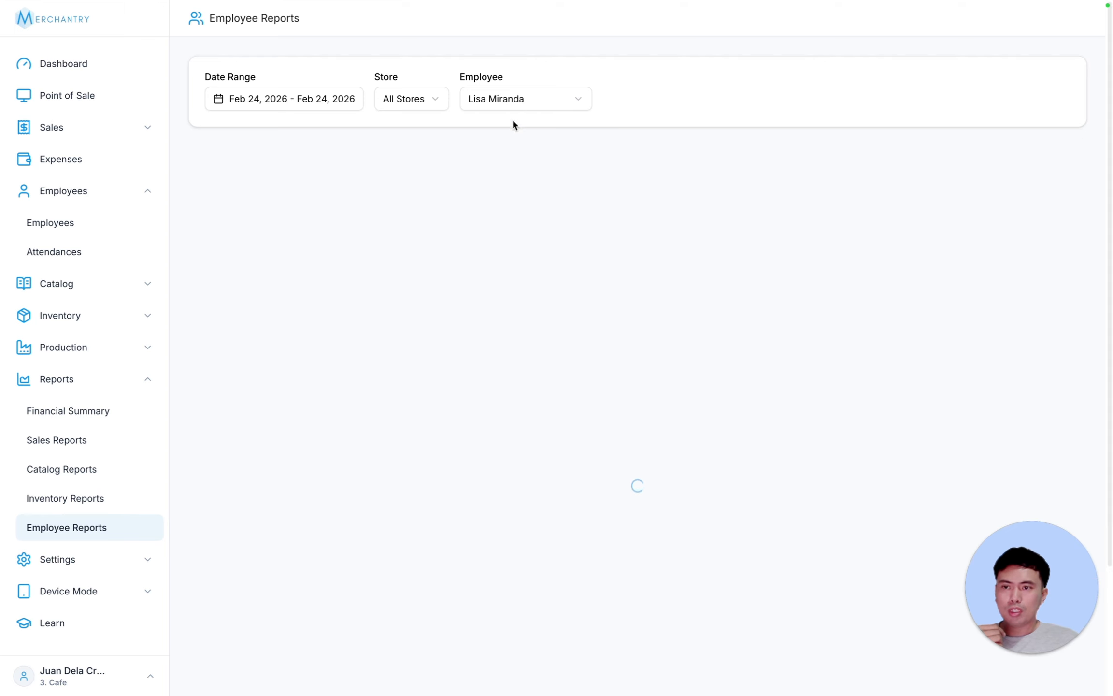
pyautogui.click(515, 101)
pyautogui.click(511, 169)
pyautogui.click(515, 95)
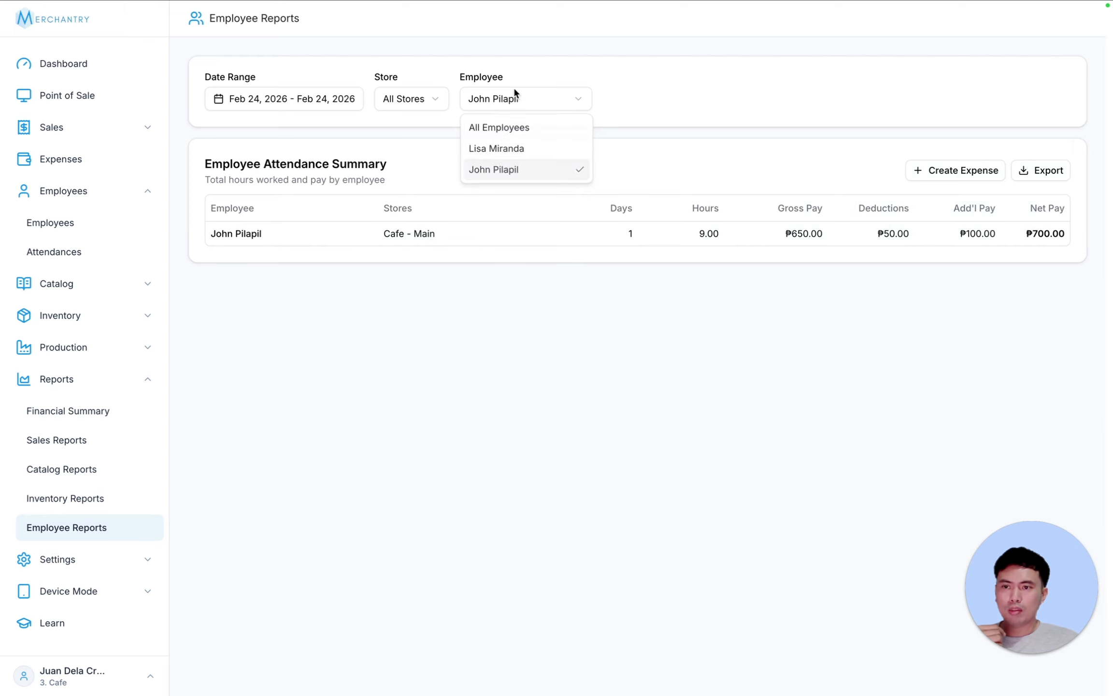
pyautogui.click(510, 125)
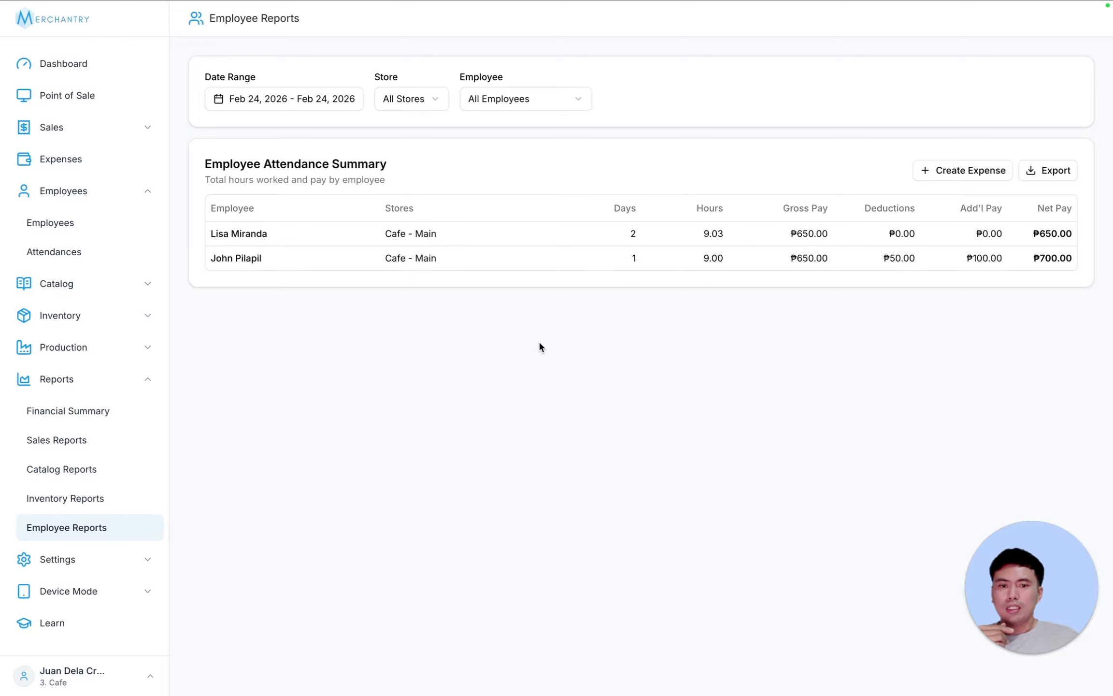
# - Create the 1350 Payroll expense from the attendance summary with status Paid
pyautogui.click(958, 178)
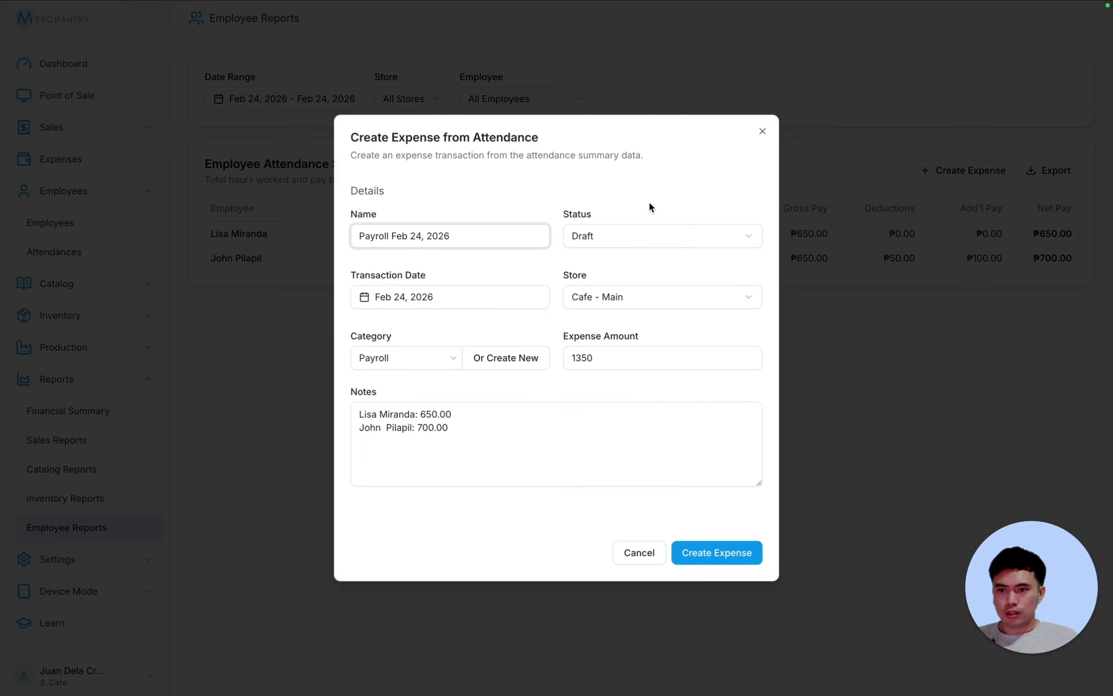
pyautogui.click(414, 355)
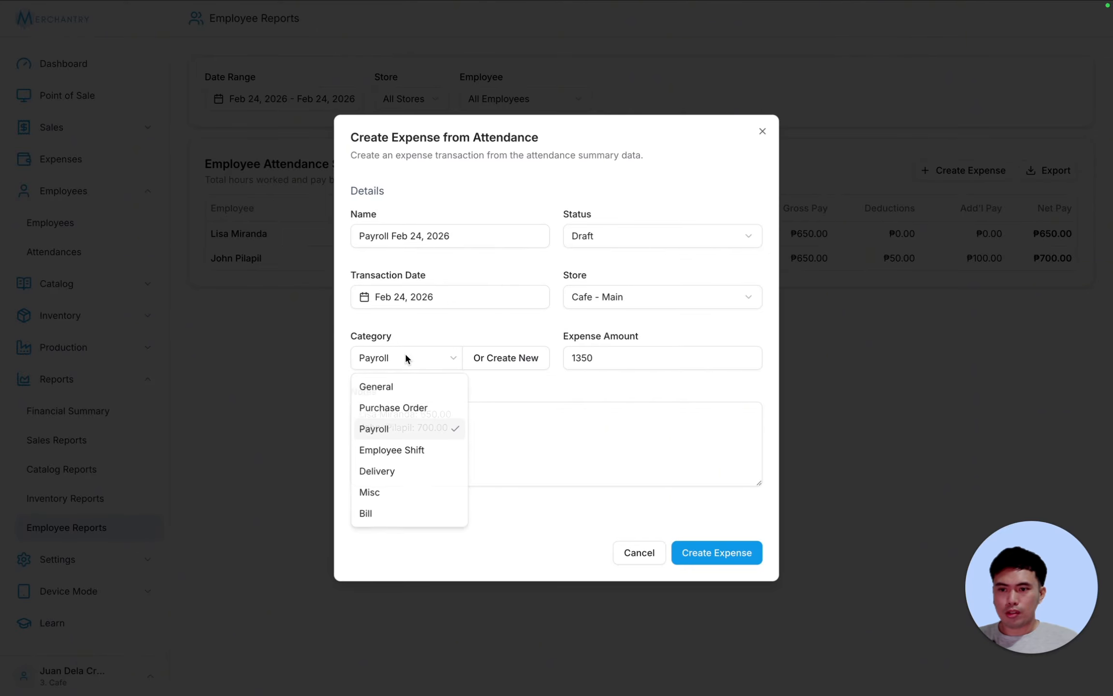
pyautogui.click(409, 357)
pyautogui.click(673, 359)
pyautogui.moveTo(673, 358); pyautogui.dragTo(485, 363)
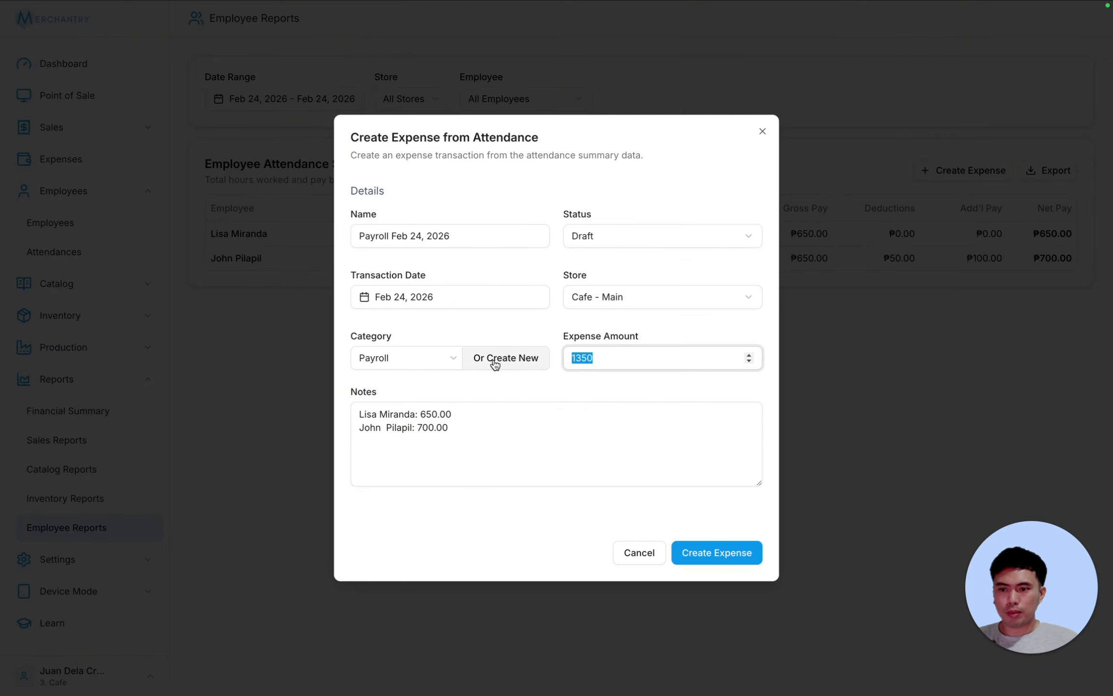
pyautogui.moveTo(451, 430); pyautogui.dragTo(316, 395)
pyautogui.click(514, 429)
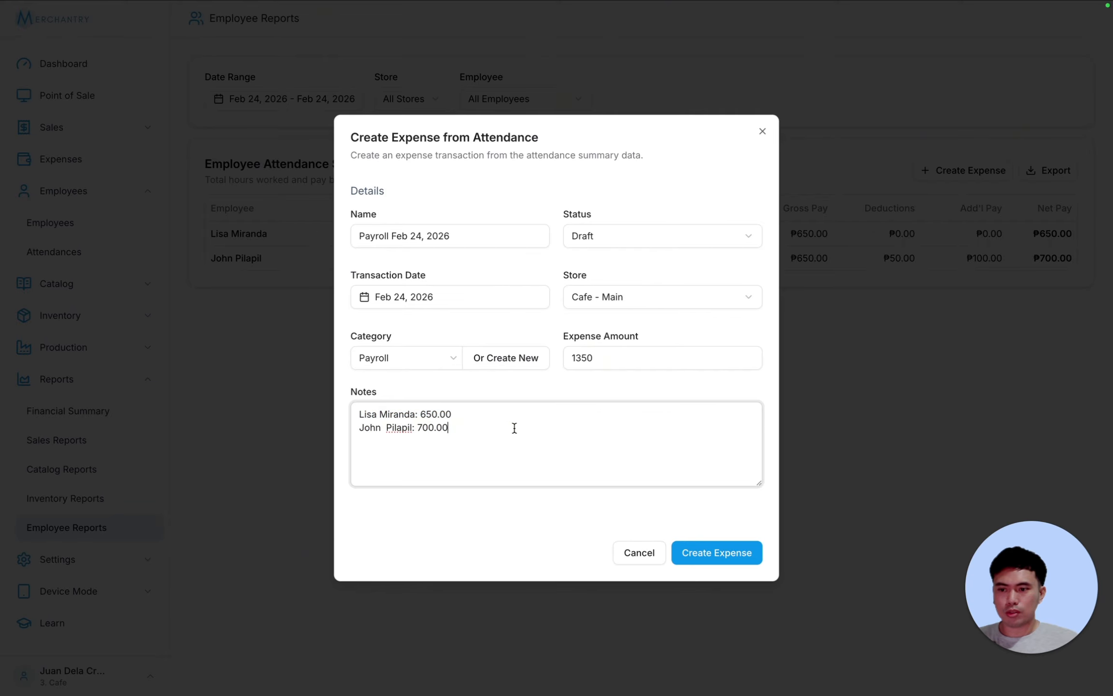
pyautogui.click(660, 235)
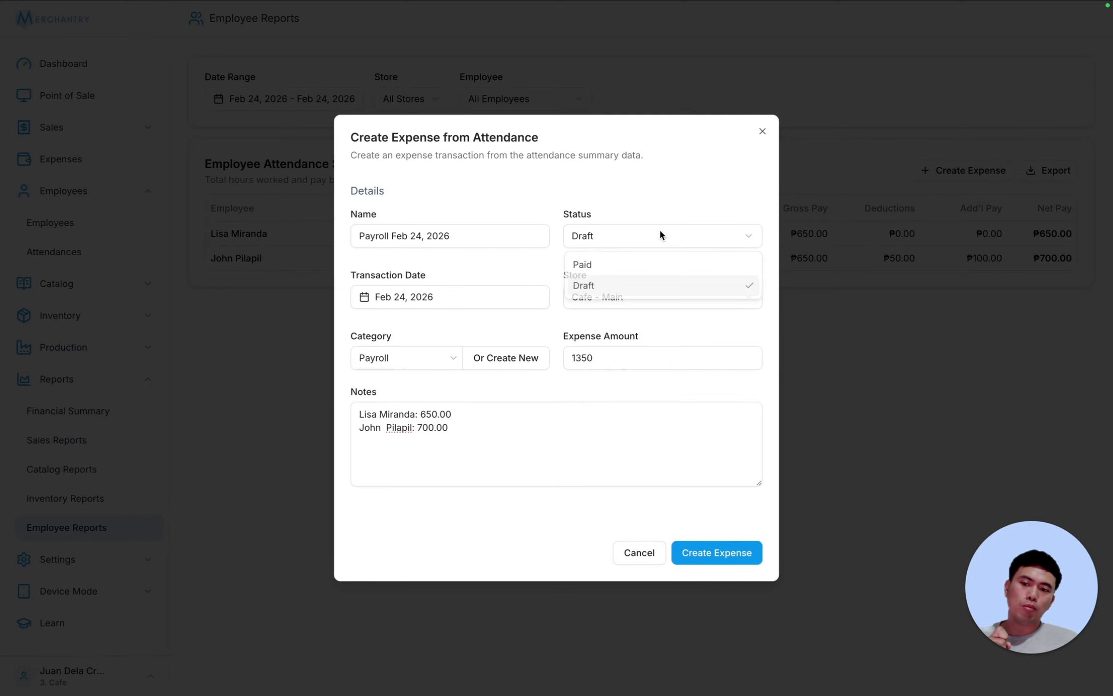
pyautogui.click(634, 260)
pyautogui.click(701, 556)
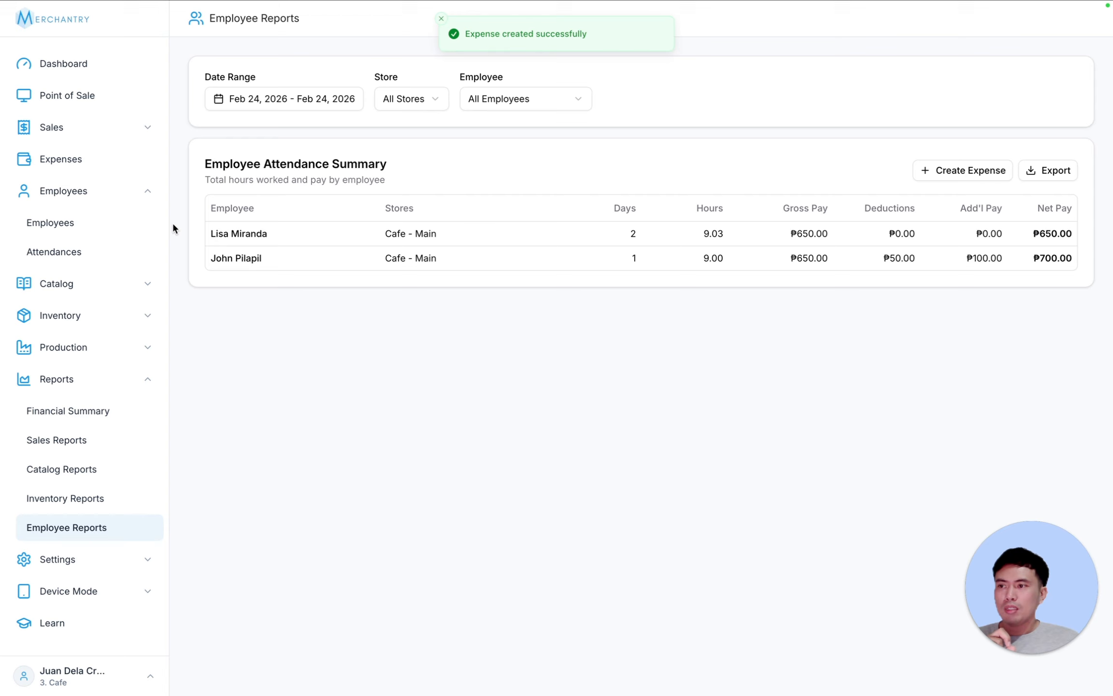
# - Check the paid payroll expense in Expenses, then open the Financial Summary report
pyautogui.click(80, 159)
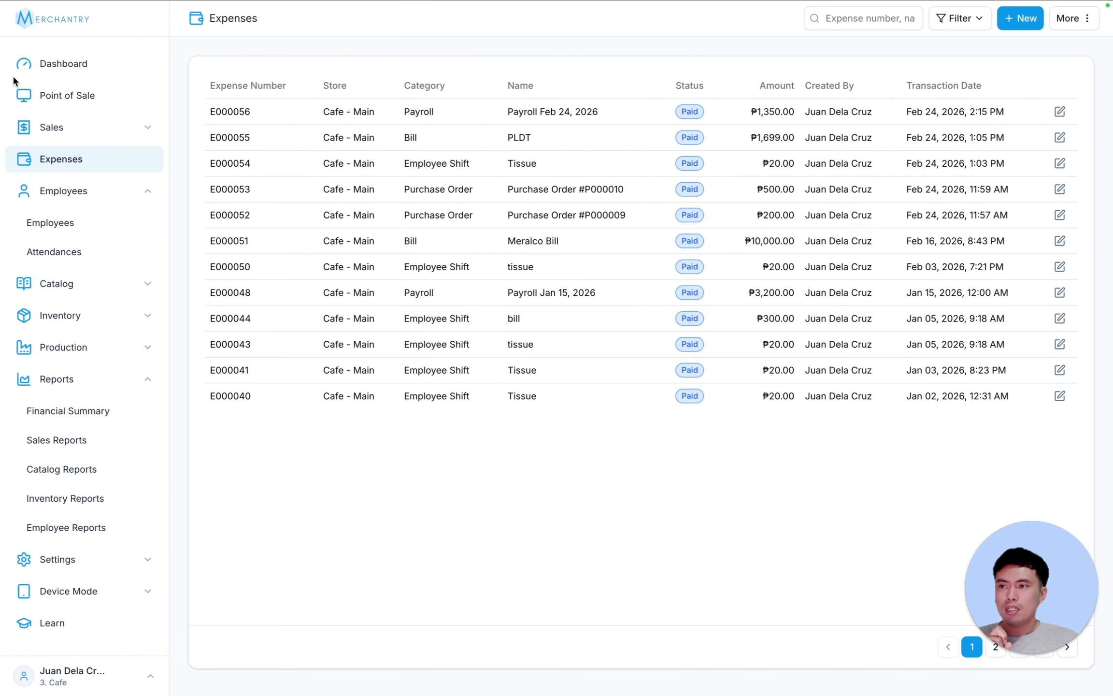
pyautogui.click(59, 66)
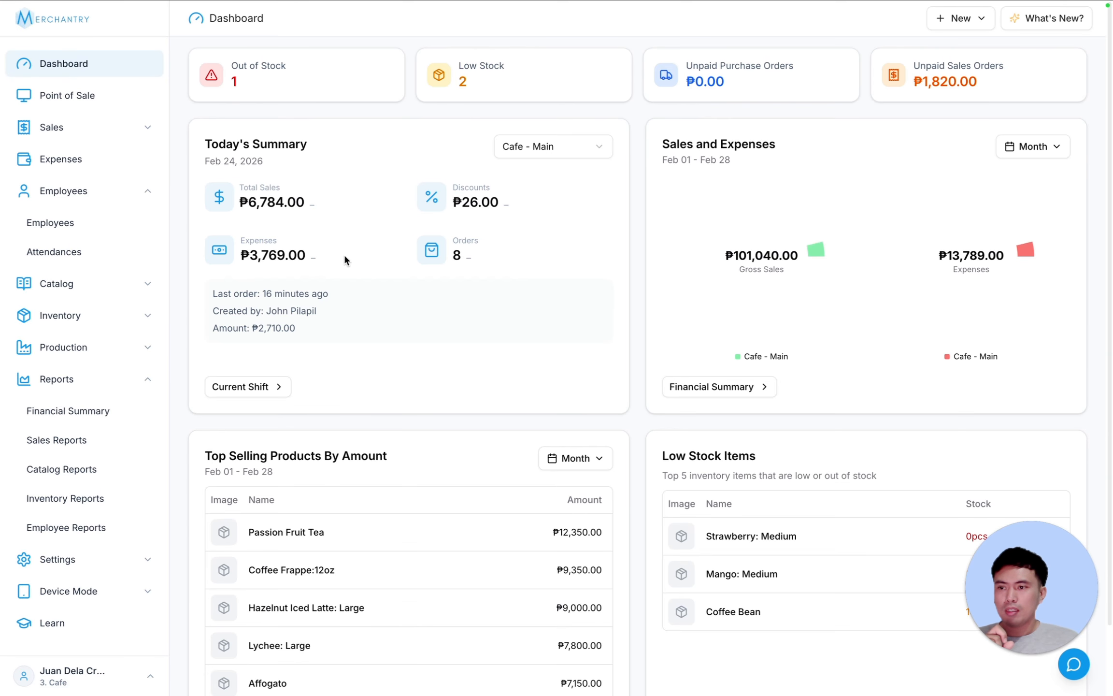
pyautogui.scroll(-2, 97, 488)
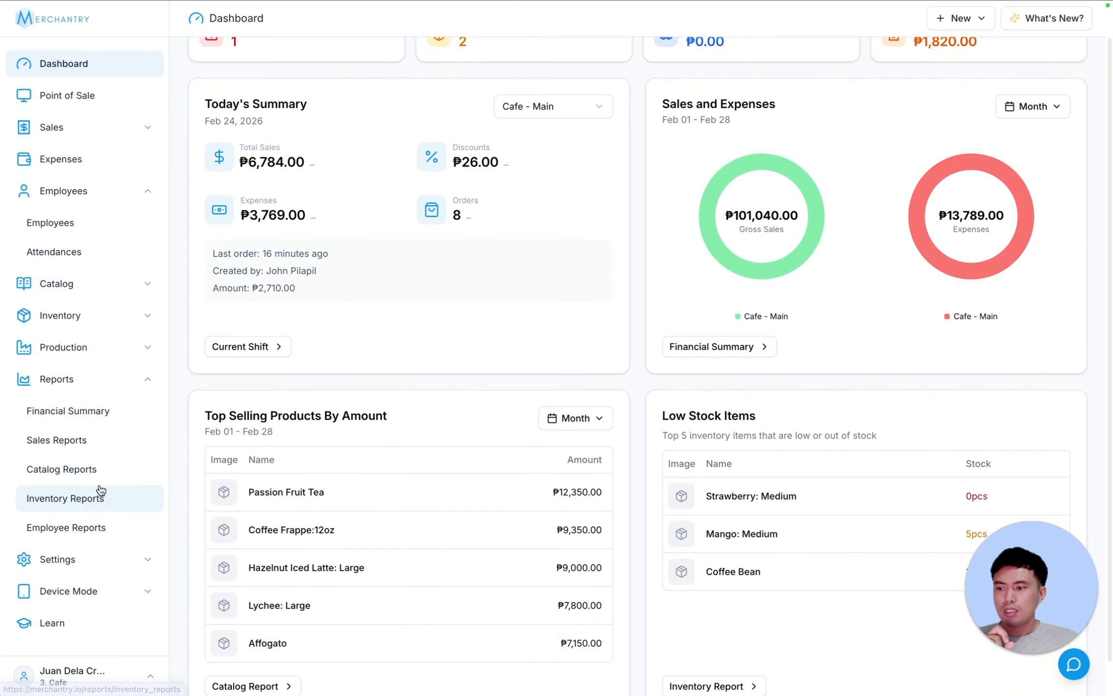
pyautogui.click(79, 408)
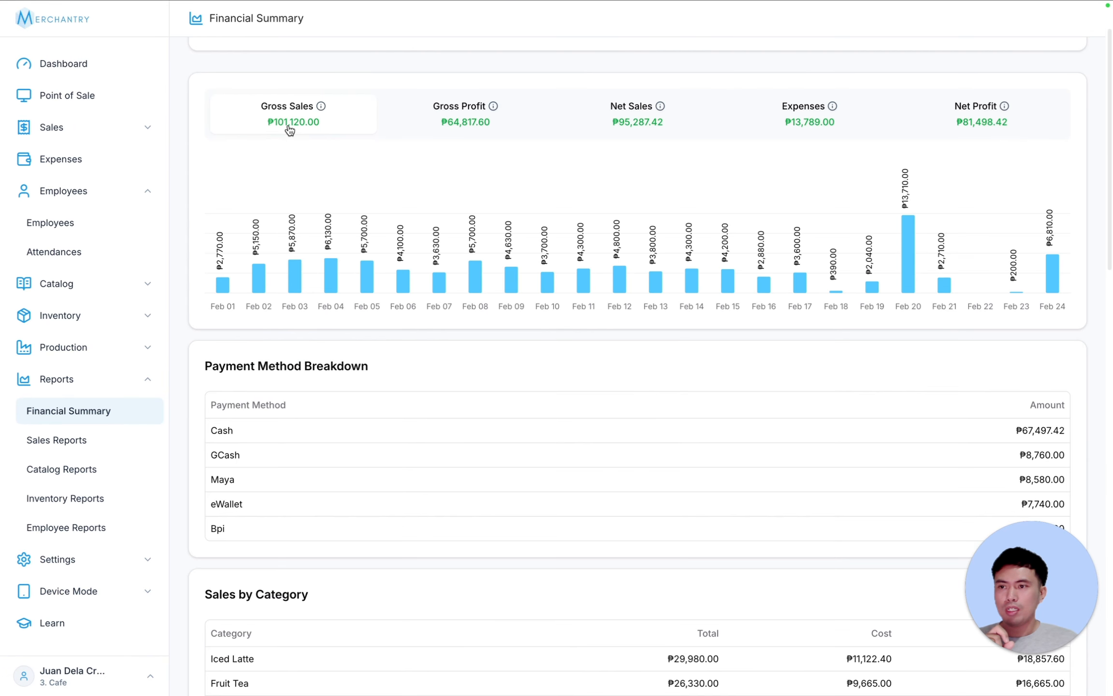
pyautogui.scroll(2, 252, 78)
pyautogui.click(261, 99)
pyautogui.click(237, 141)
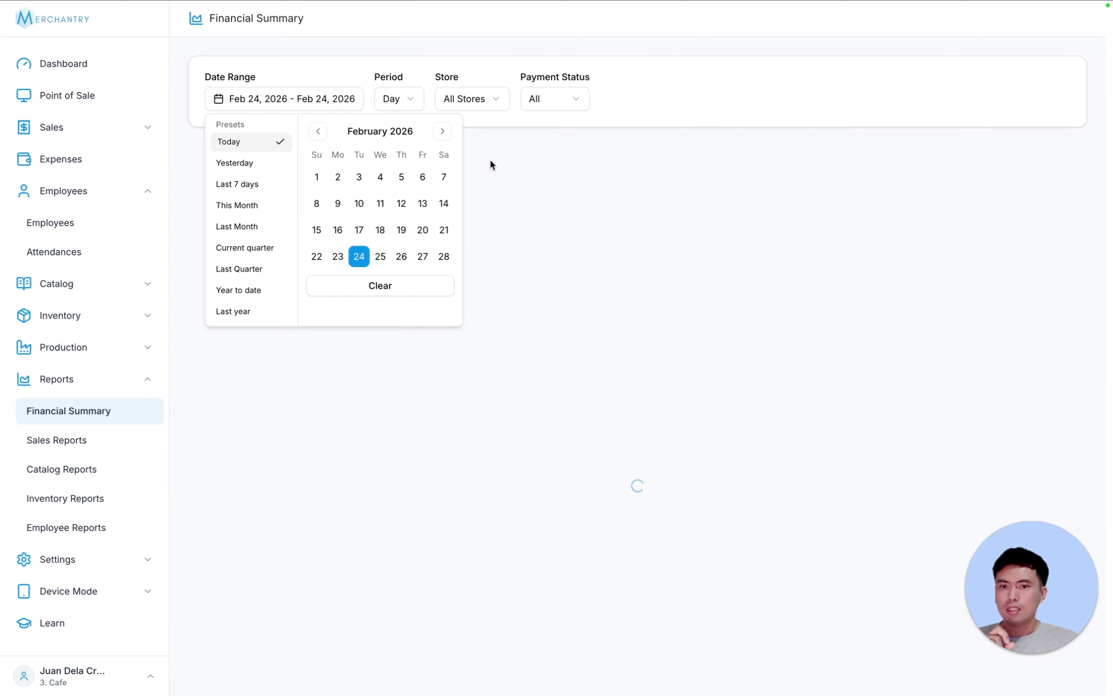
pyautogui.click(834, 220)
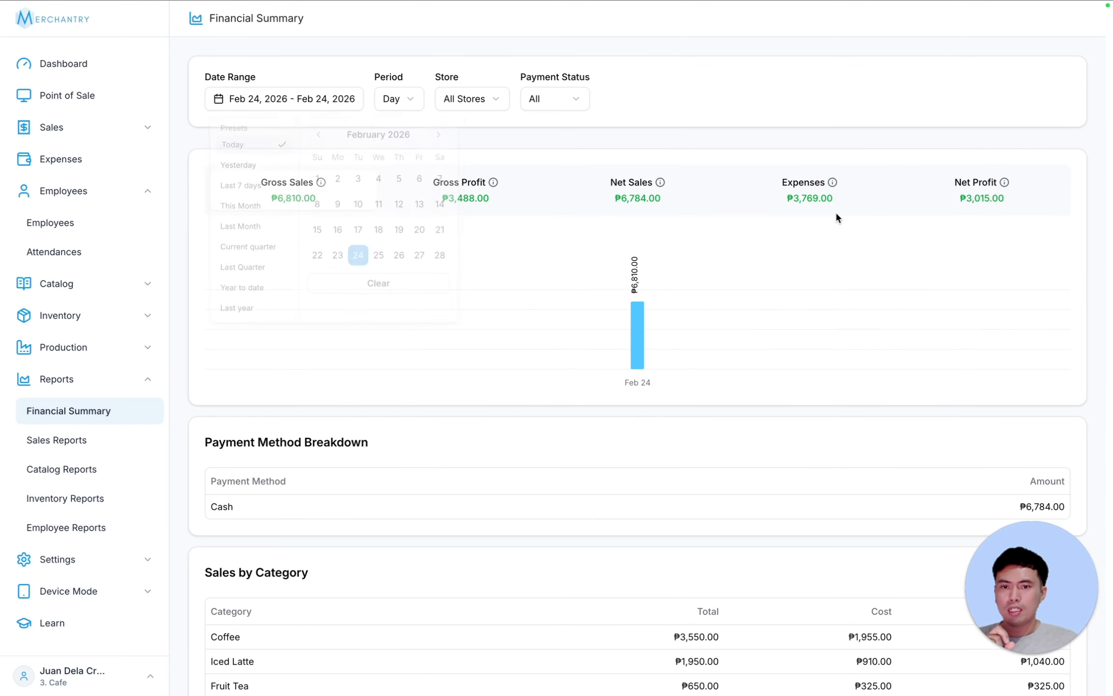
pyautogui.scroll(-10, 843, 227)
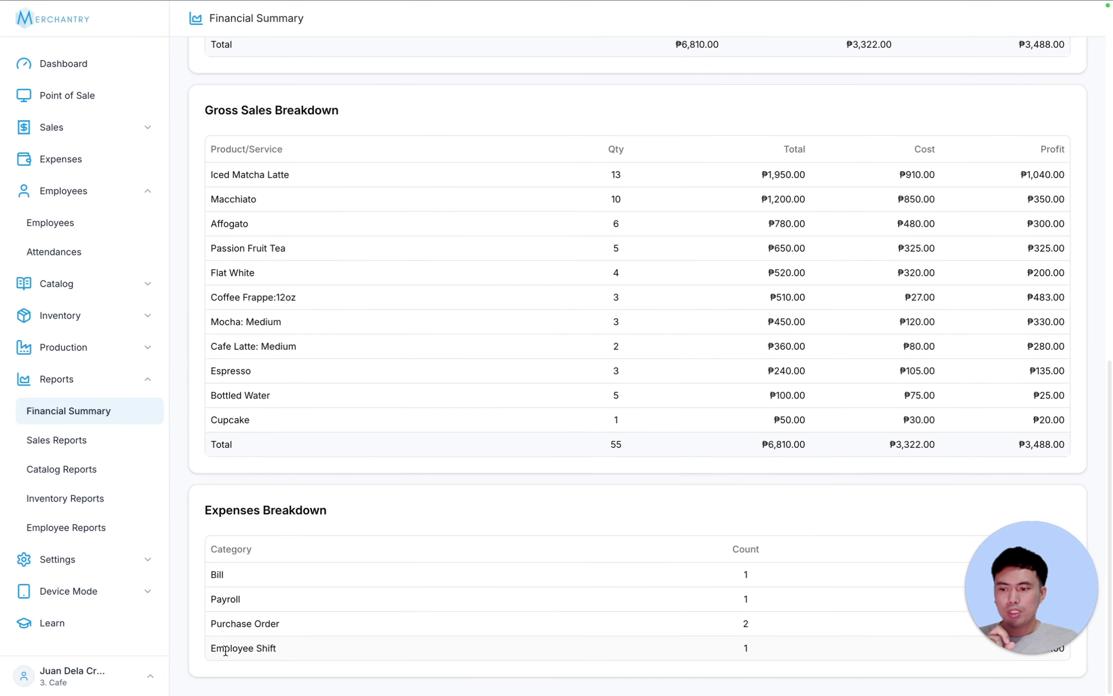
pyautogui.moveTo(225, 650); pyautogui.dragTo(279, 649)
pyautogui.moveTo(214, 601); pyautogui.dragTo(242, 599)
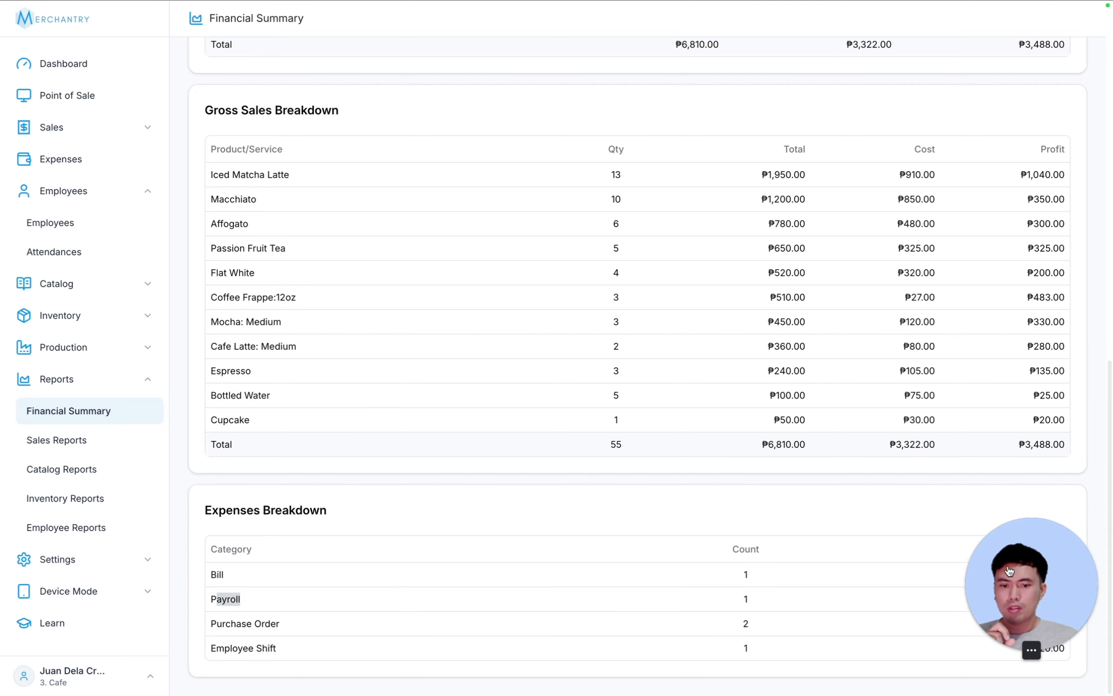
pyautogui.moveTo(1051, 596); pyautogui.dragTo(1019, 599)
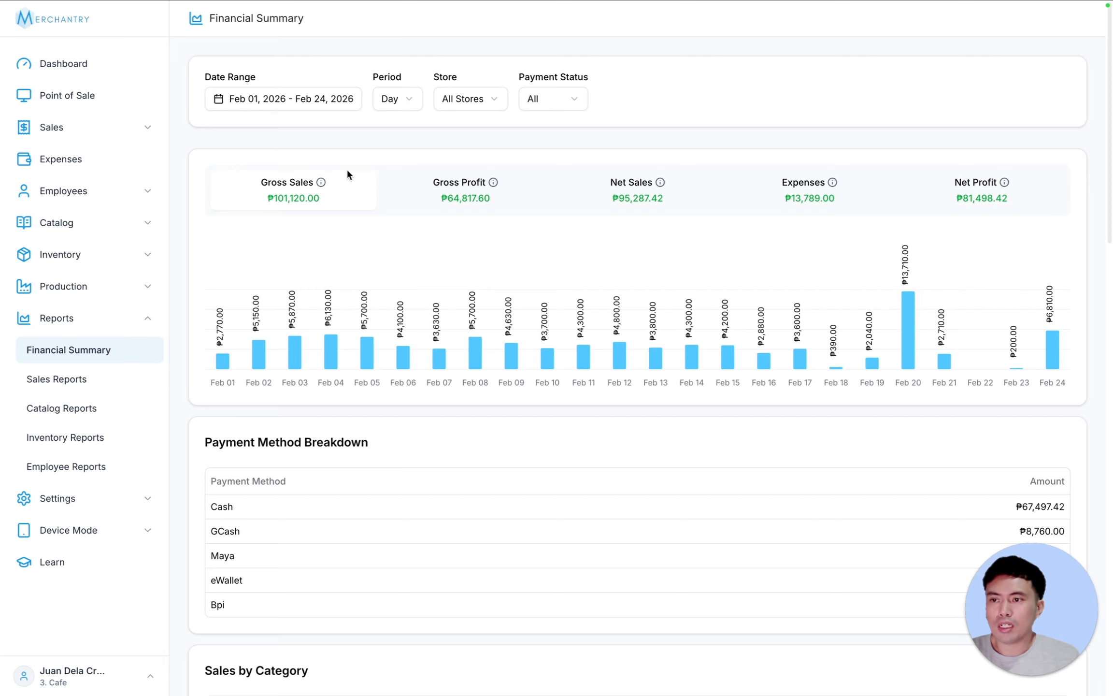
# - Chart each summary metric in turn, ending back on gross sales
pyautogui.click(458, 198)
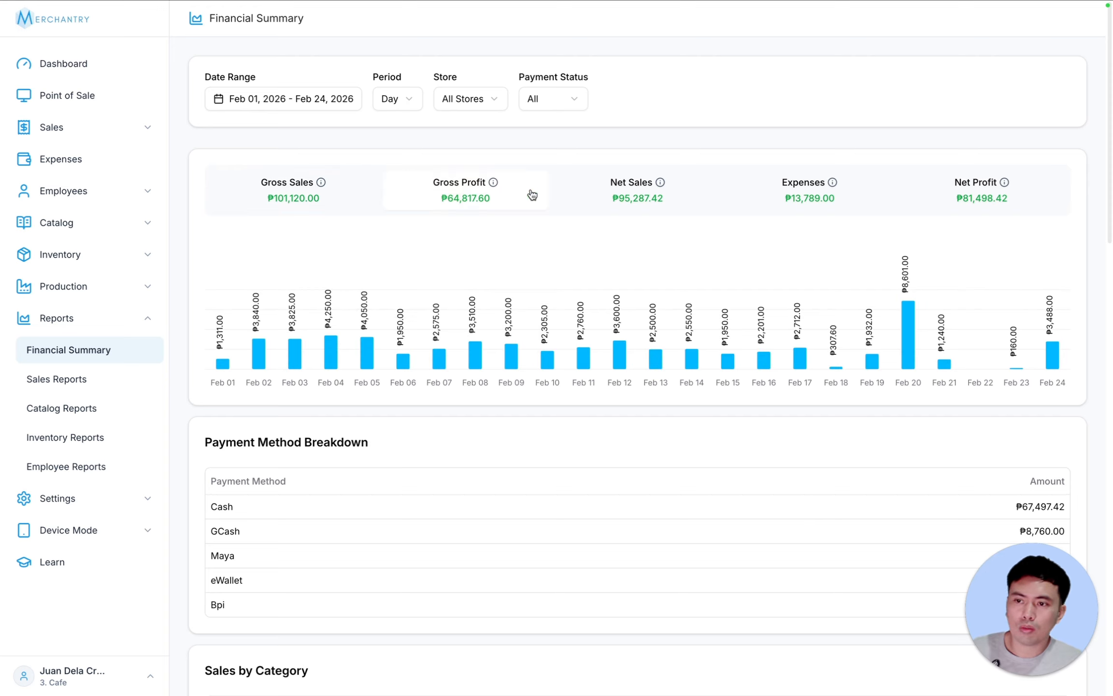
pyautogui.click(317, 191)
pyautogui.click(459, 196)
pyautogui.click(641, 215)
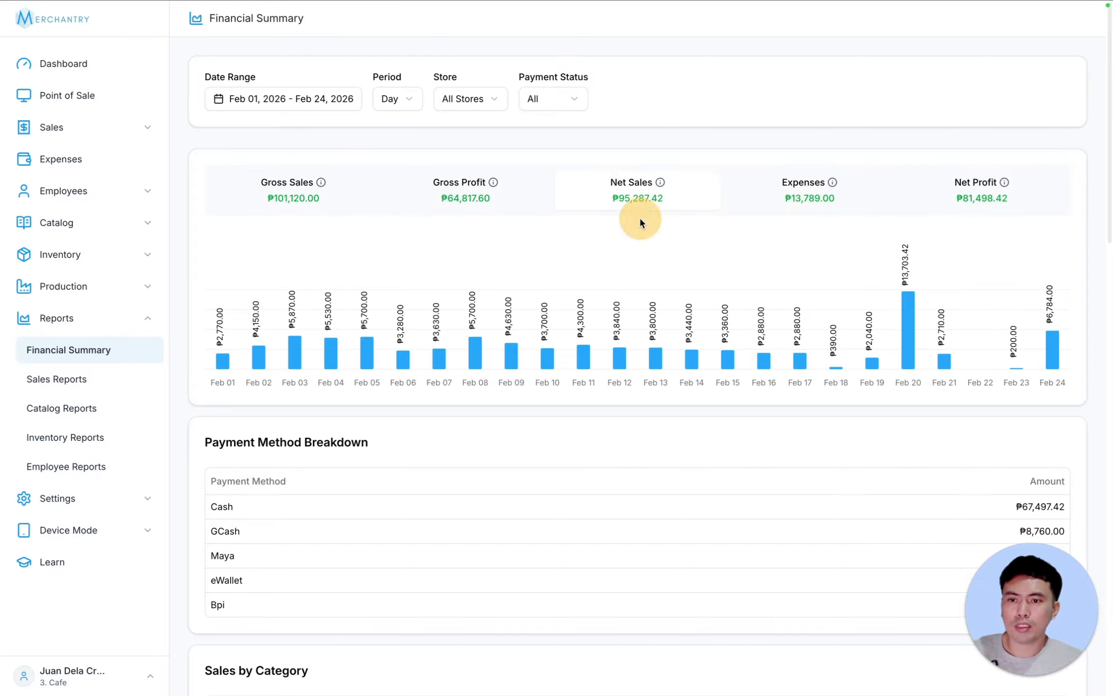
pyautogui.click(815, 212)
pyautogui.click(983, 194)
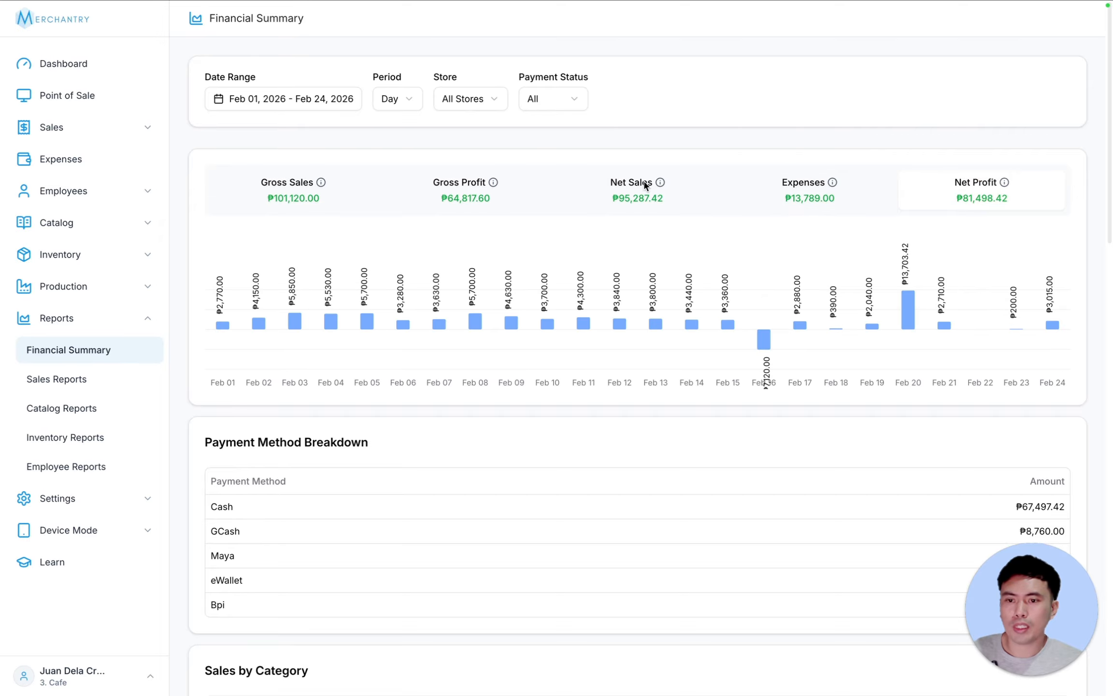
pyautogui.click(257, 194)
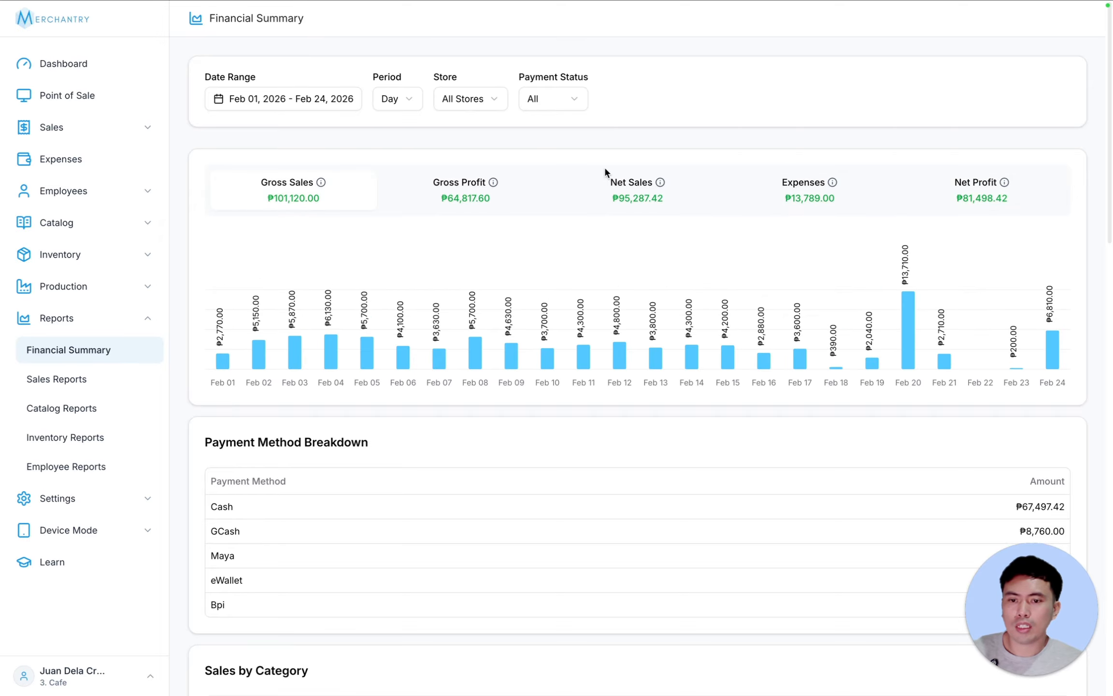
# - Keep the date range, try a Week period, then set Period back to Day
pyautogui.click(292, 100)
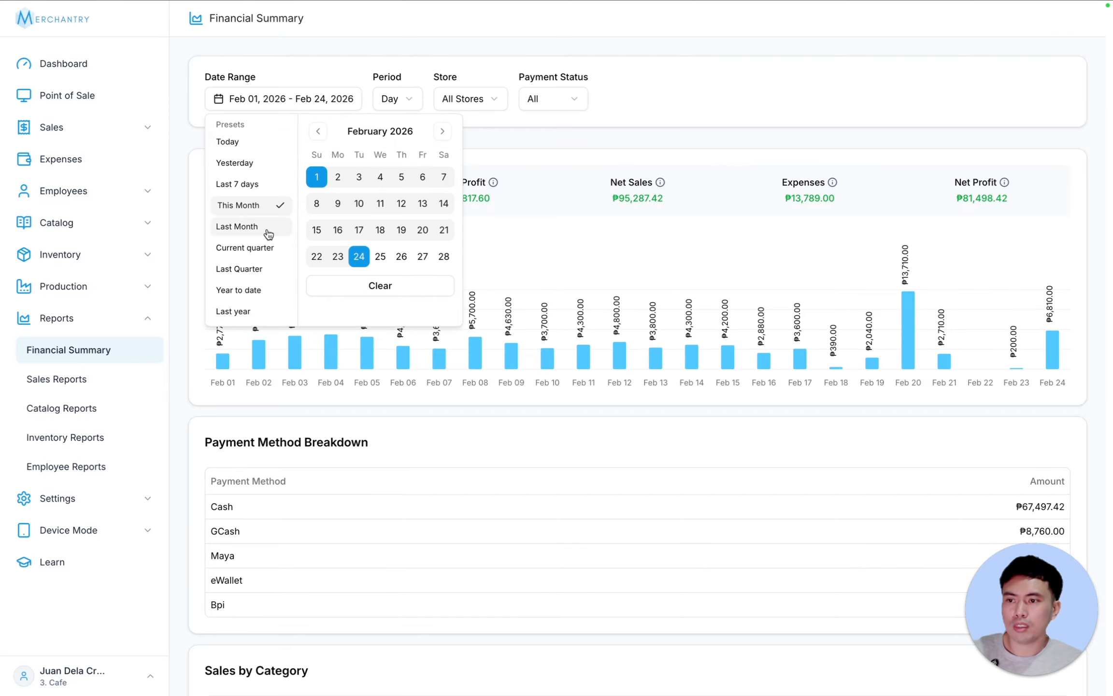
pyautogui.click(560, 123)
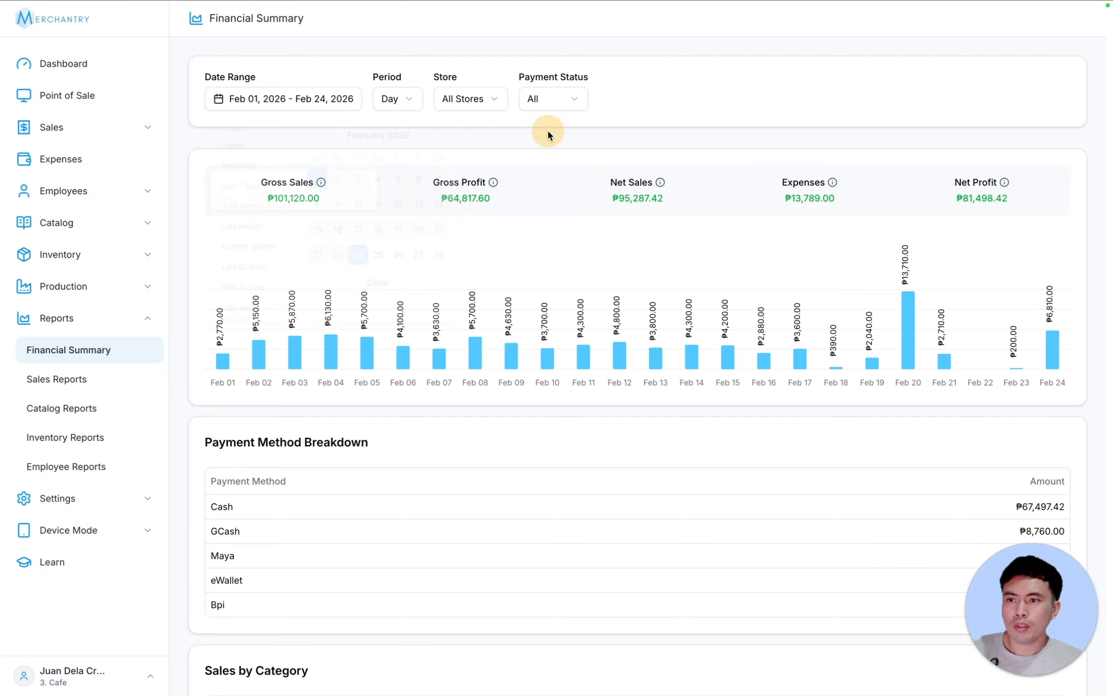
pyautogui.click(395, 101)
pyautogui.click(405, 147)
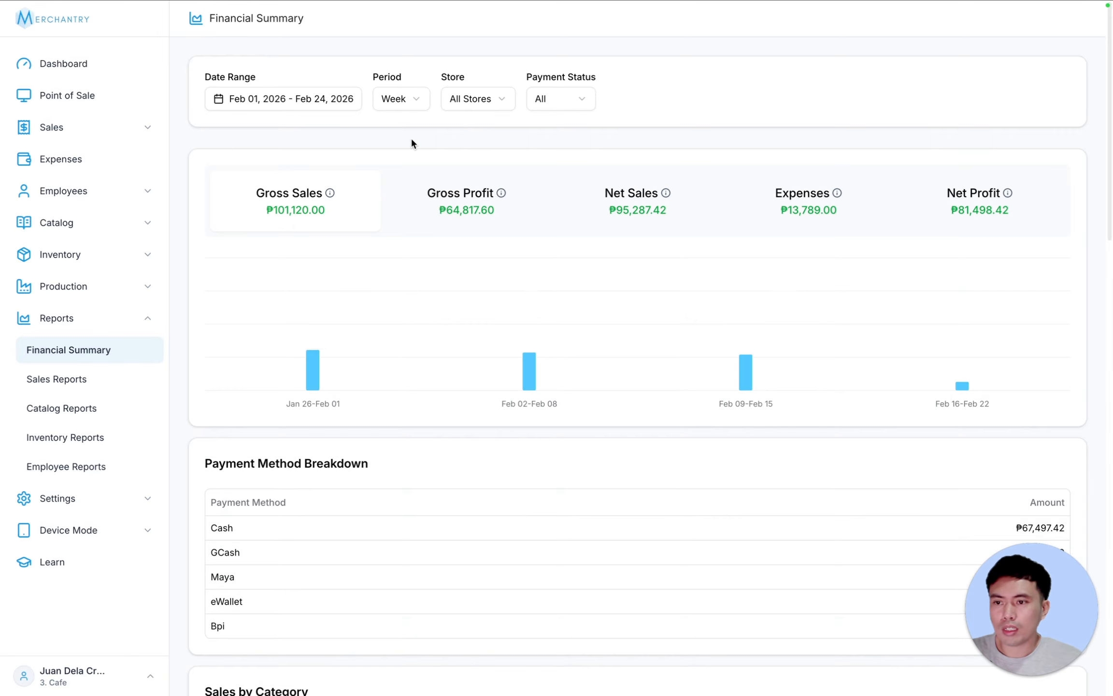
pyautogui.click(396, 101)
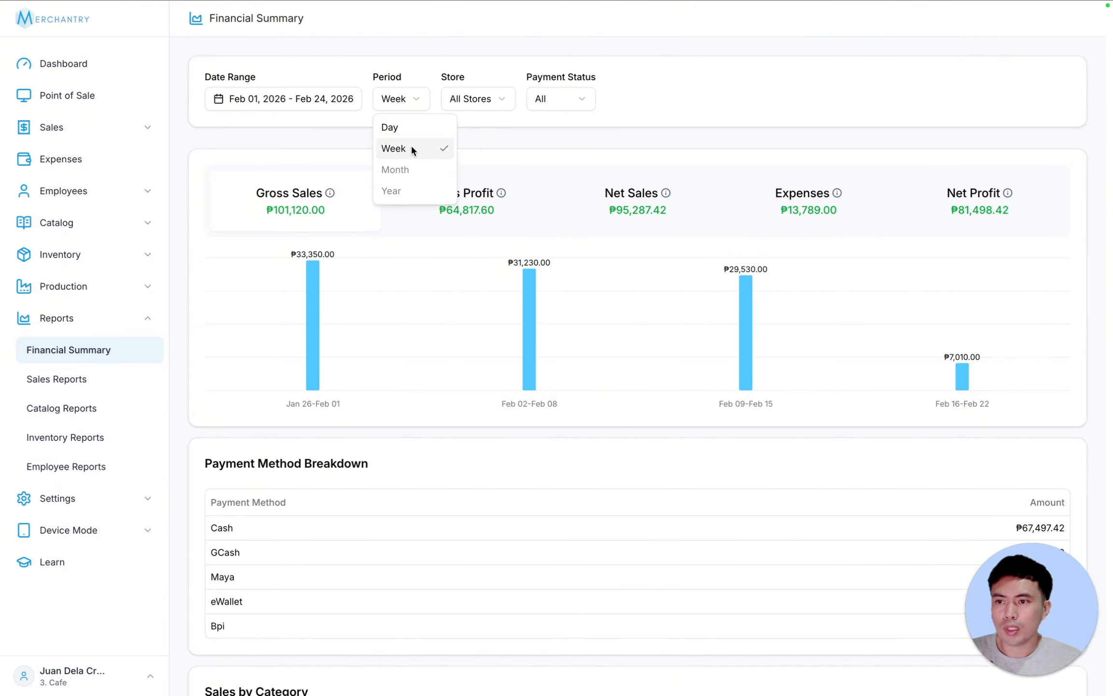
pyautogui.click(409, 128)
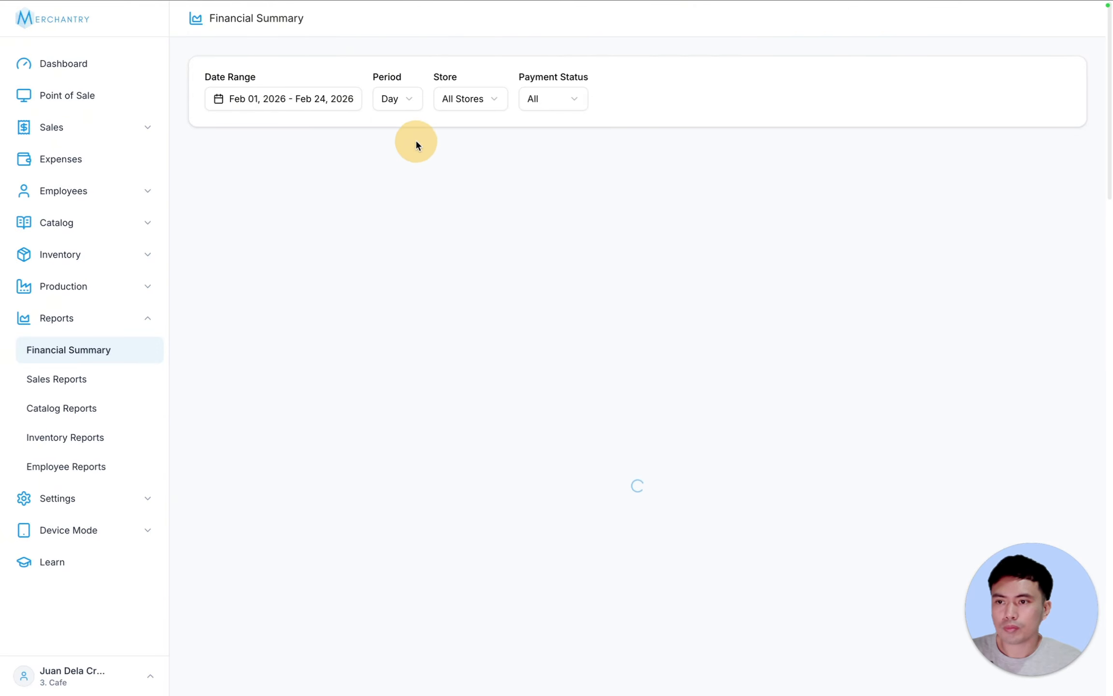
# - Set the store filter to Cafe - Main after comparing Cafe - Branch
pyautogui.click(487, 100)
pyautogui.click(485, 146)
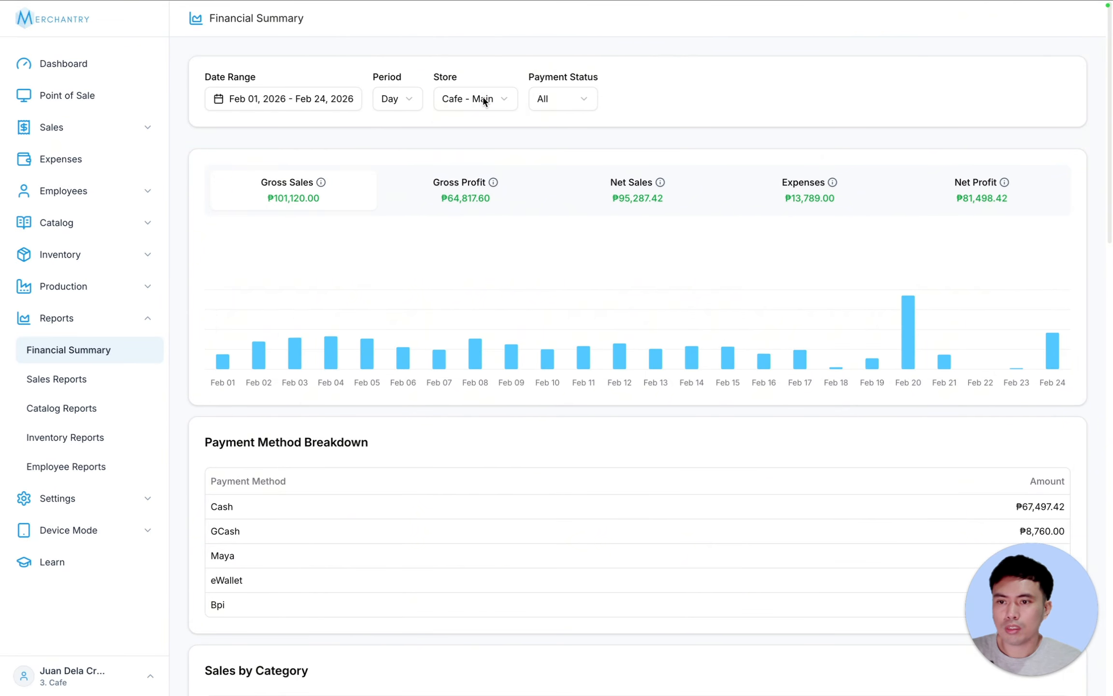
pyautogui.click(485, 100)
pyautogui.click(481, 169)
pyautogui.click(486, 98)
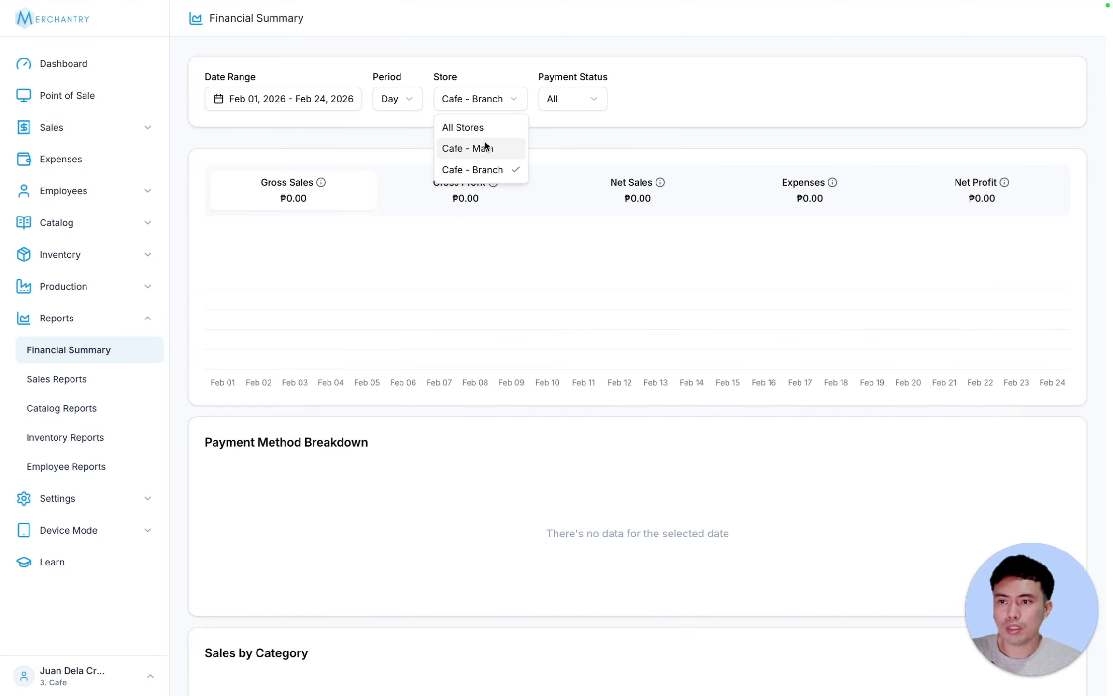
pyautogui.click(485, 148)
# - Try Paid, Partially Paid and Unpaid statuses, then set Payment Status to All
pyautogui.click(555, 102)
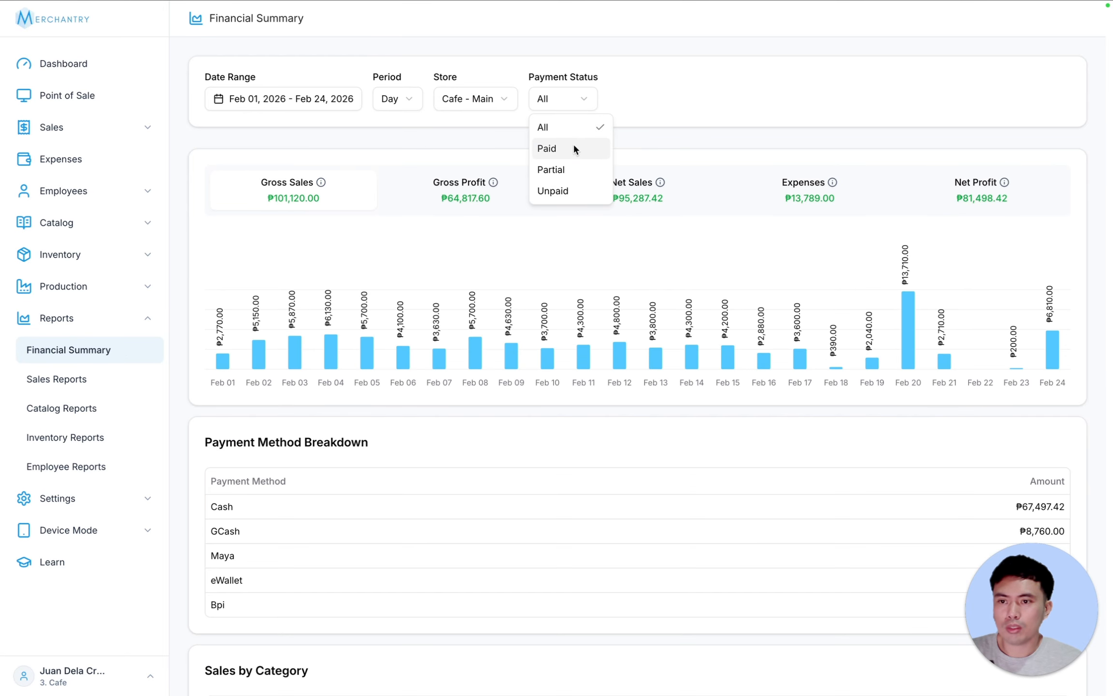
pyautogui.click(574, 148)
pyautogui.click(572, 97)
pyautogui.click(572, 170)
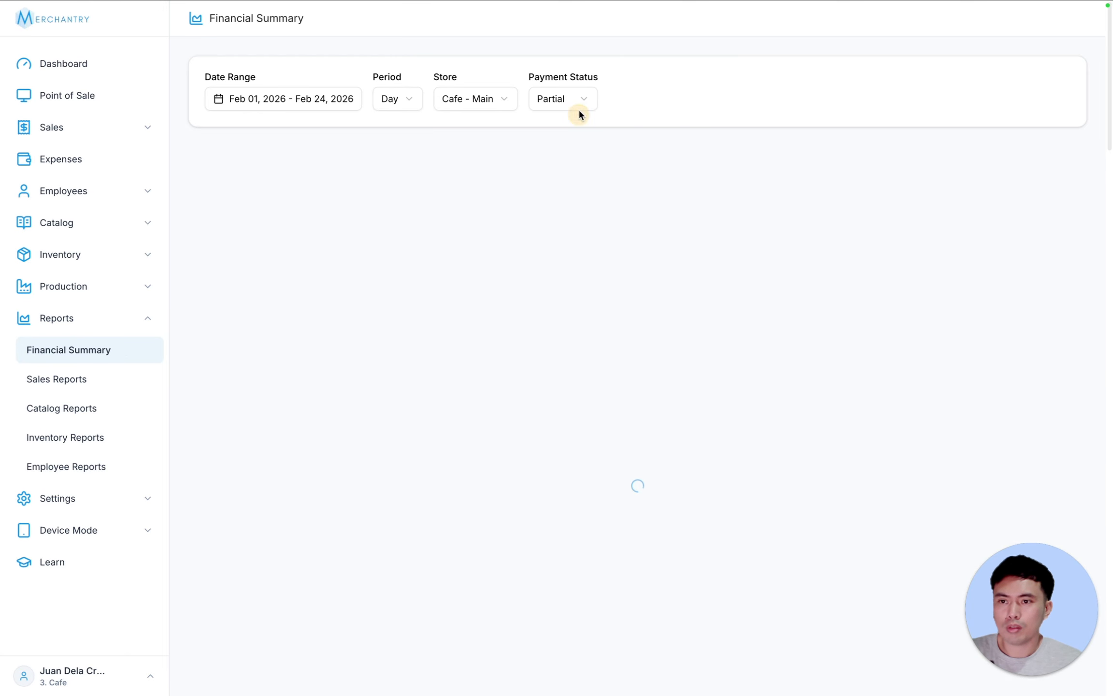
pyautogui.click(576, 98)
pyautogui.click(573, 190)
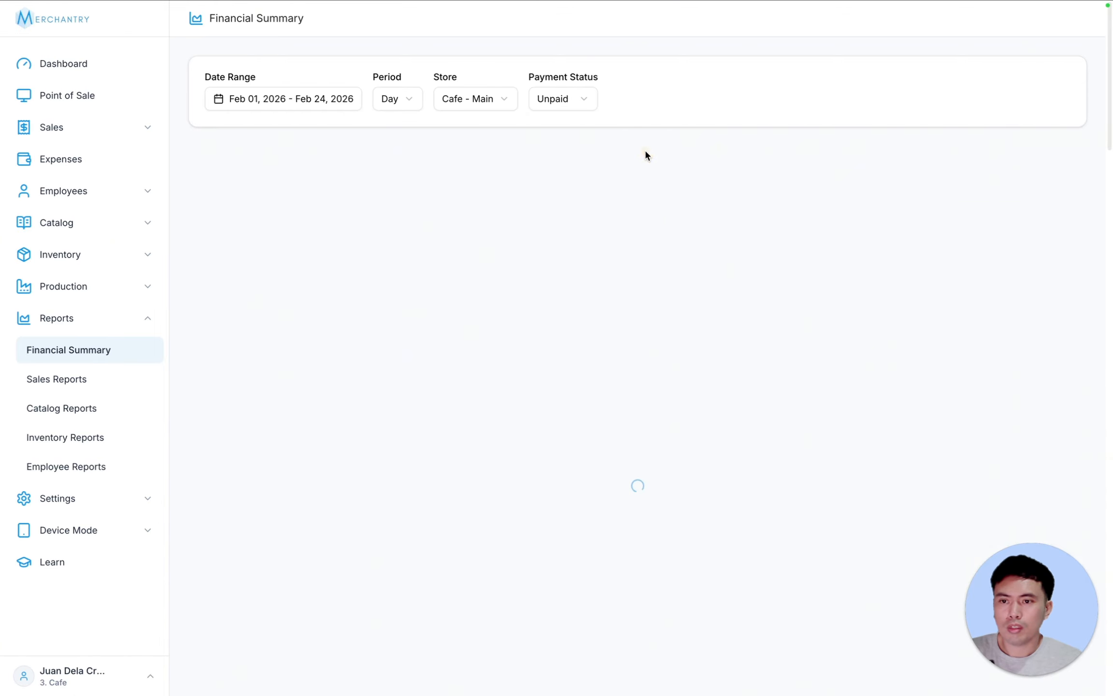
pyautogui.click(564, 102)
pyautogui.click(572, 128)
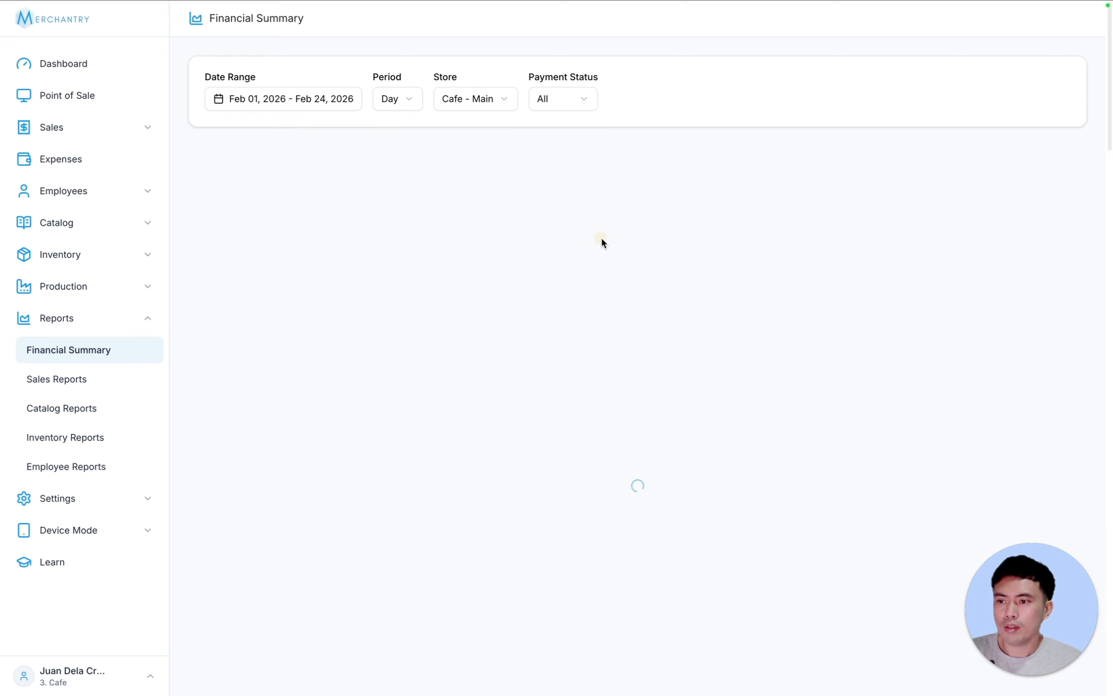
pyautogui.scroll(-5, 716, 287)
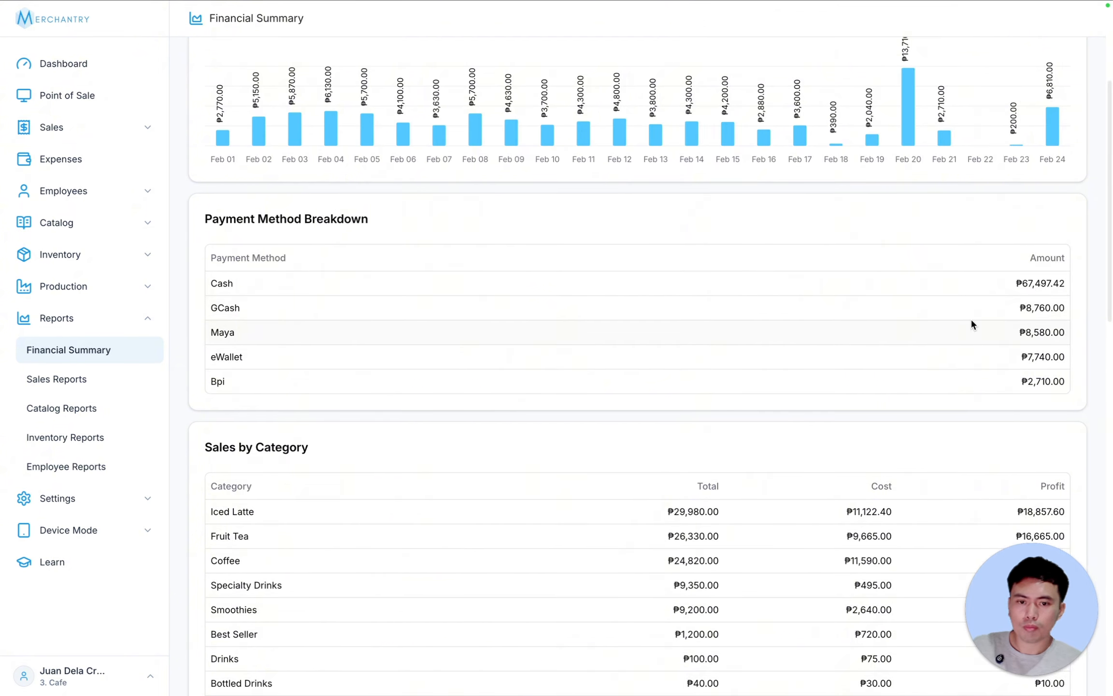
pyautogui.scroll(-5, 939, 315)
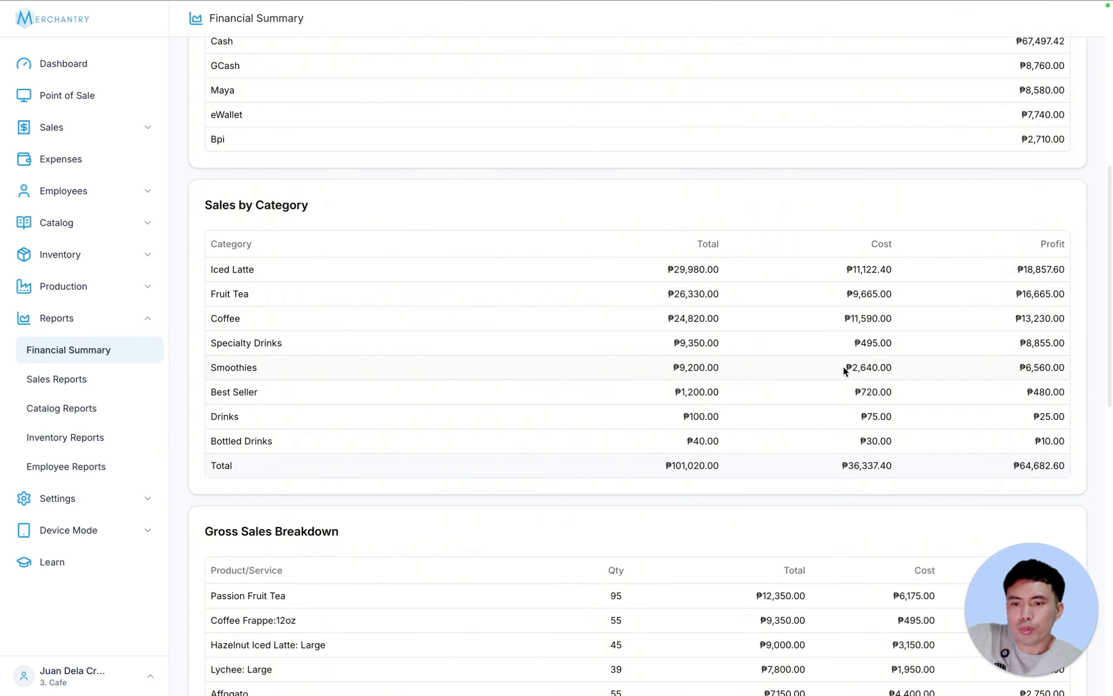
pyautogui.scroll(-2, 845, 370)
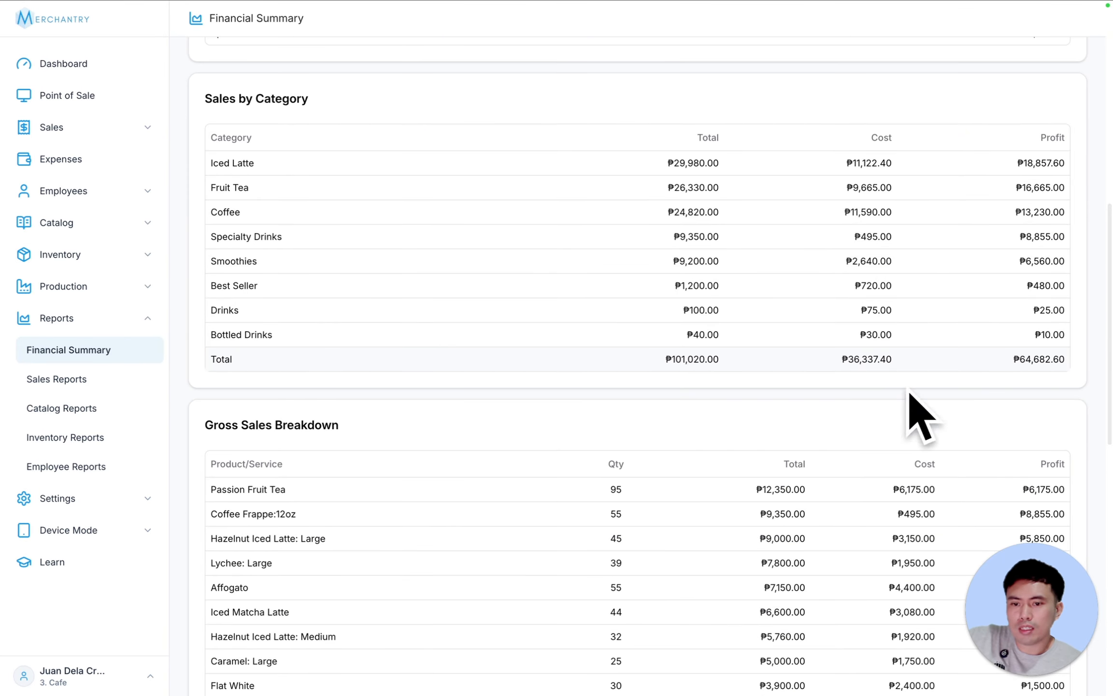
pyautogui.scroll(-7, 855, 435)
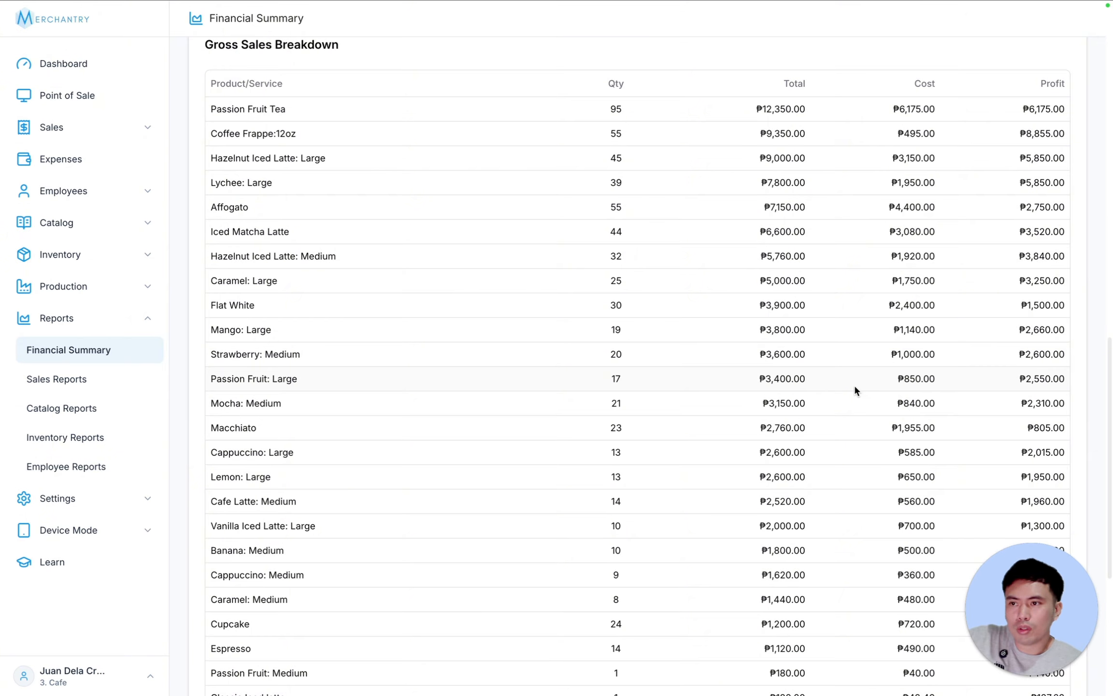
pyautogui.scroll(-1, 857, 389)
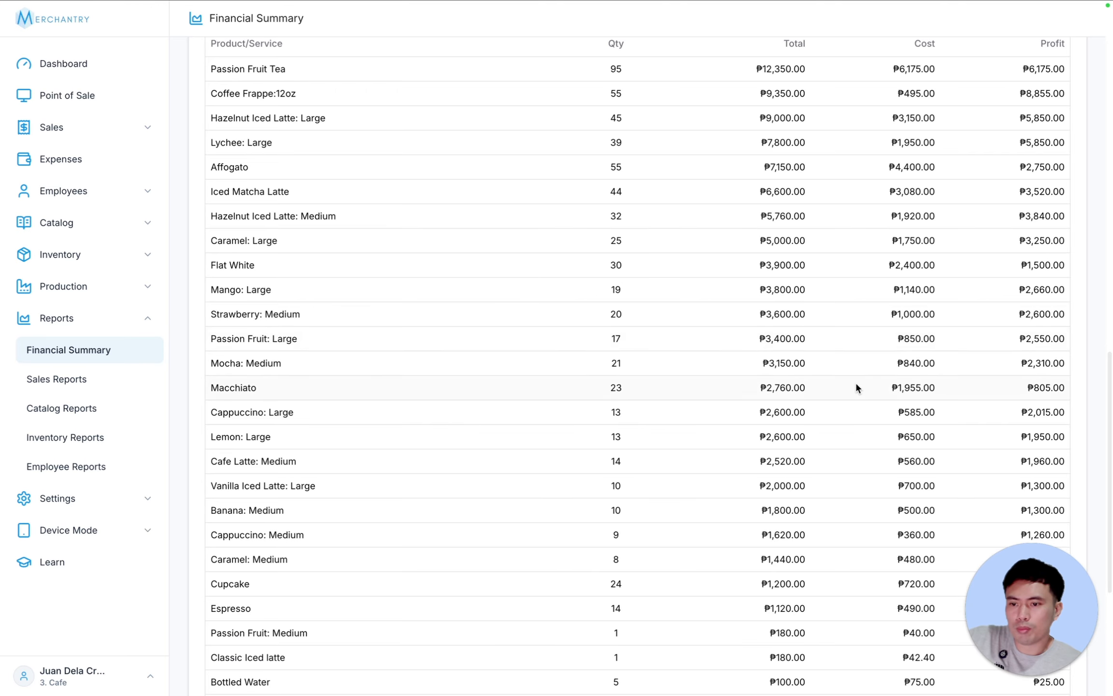
pyautogui.scroll(-5, 855, 386)
pyautogui.scroll(-1, 853, 382)
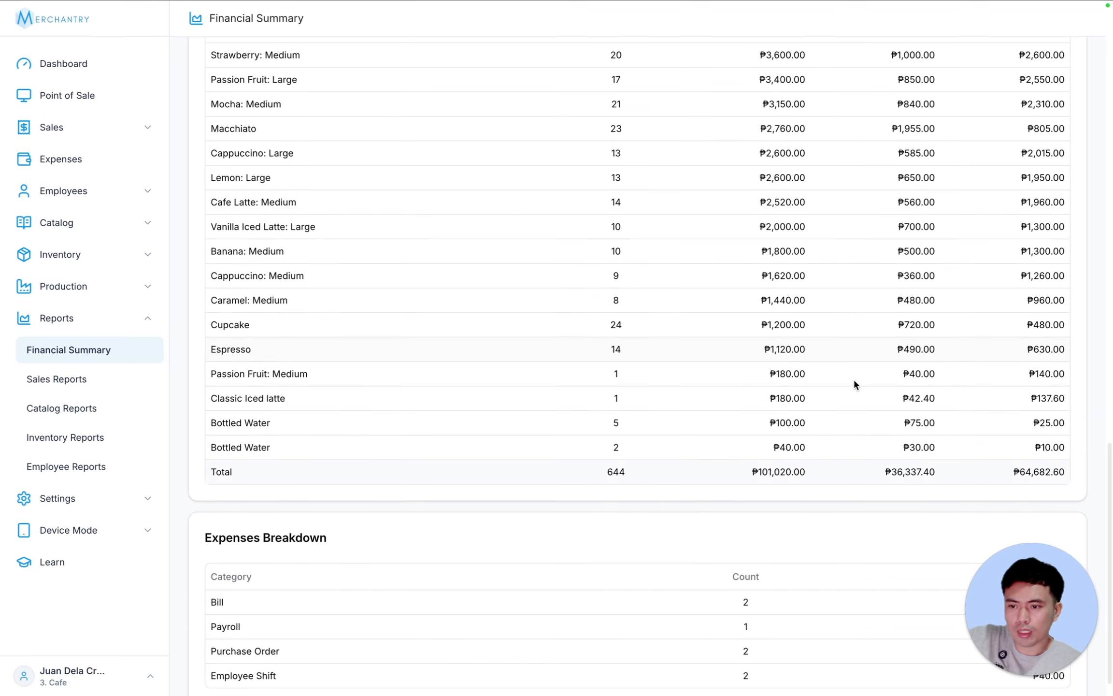
pyautogui.moveTo(1031, 606); pyautogui.dragTo(155, 476)
pyautogui.click(478, 532)
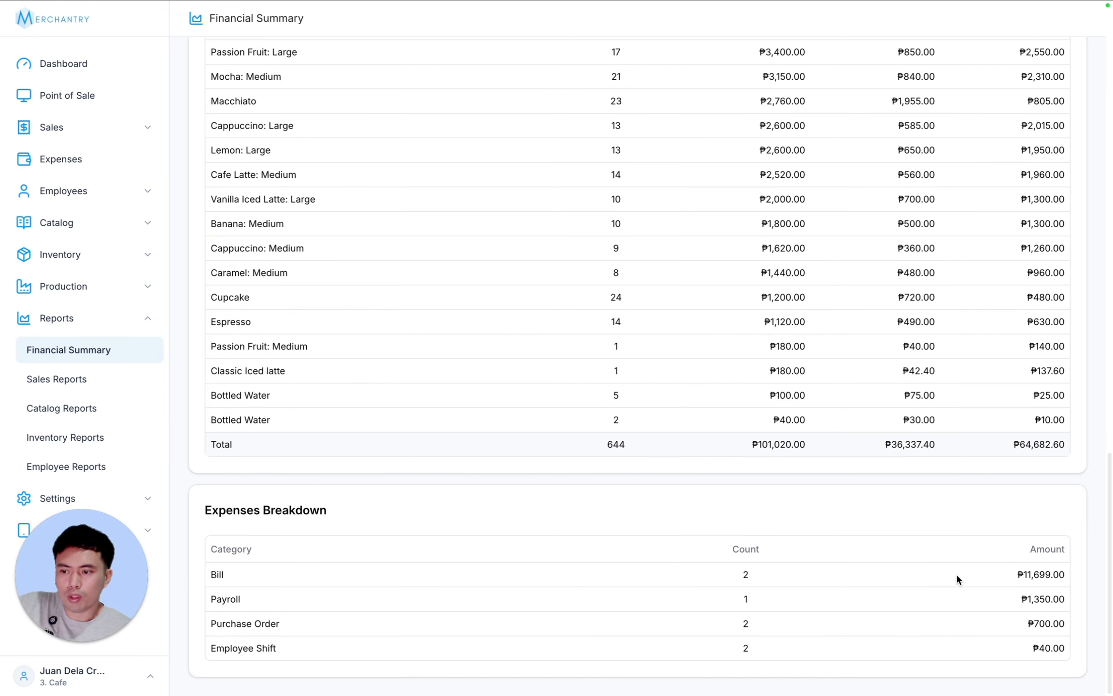
pyautogui.scroll(20, 955, 574)
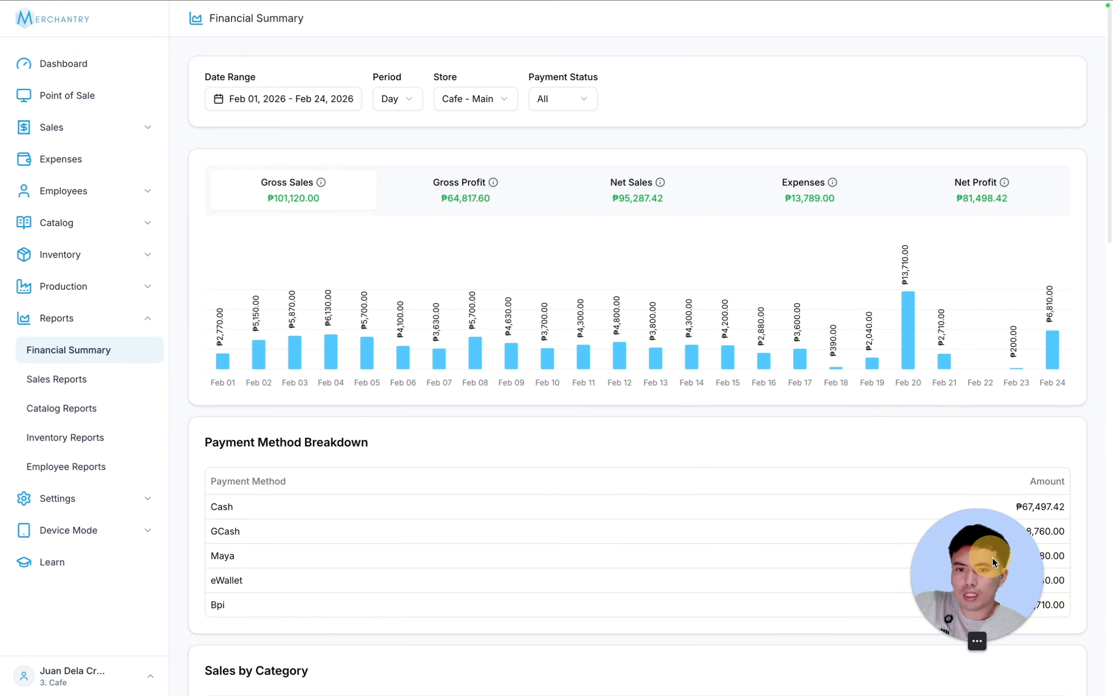
# - Open Sales Reports and review the Feb 01–24 Sales By Period table and chart
pyautogui.click(57, 377)
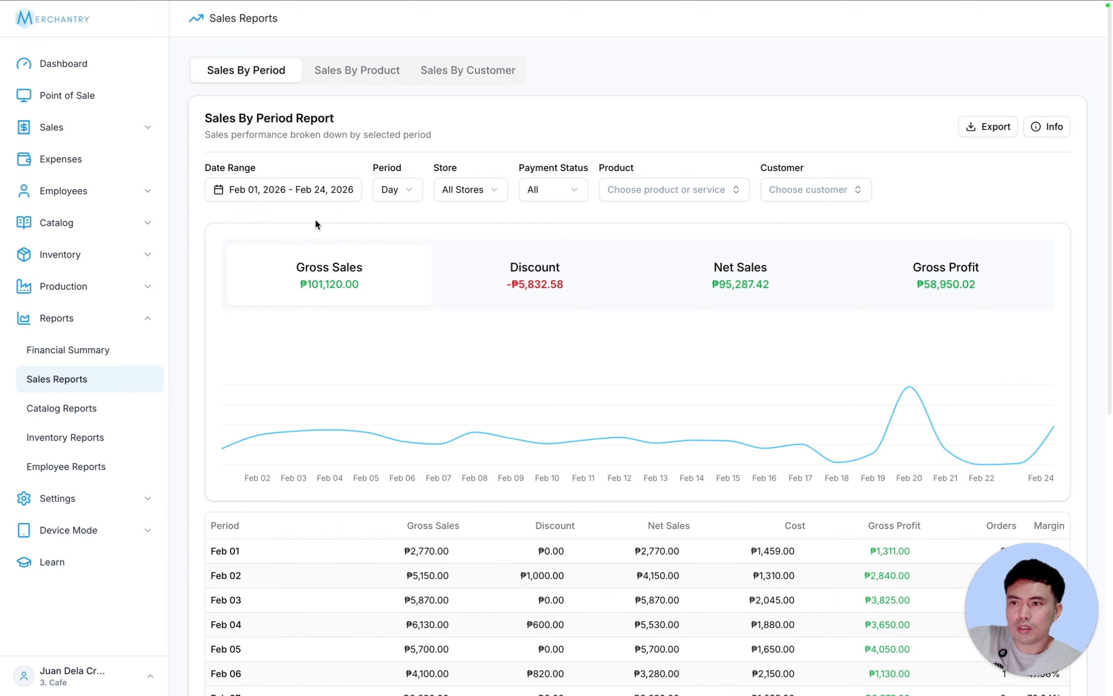
pyautogui.scroll(-1, 676, 386)
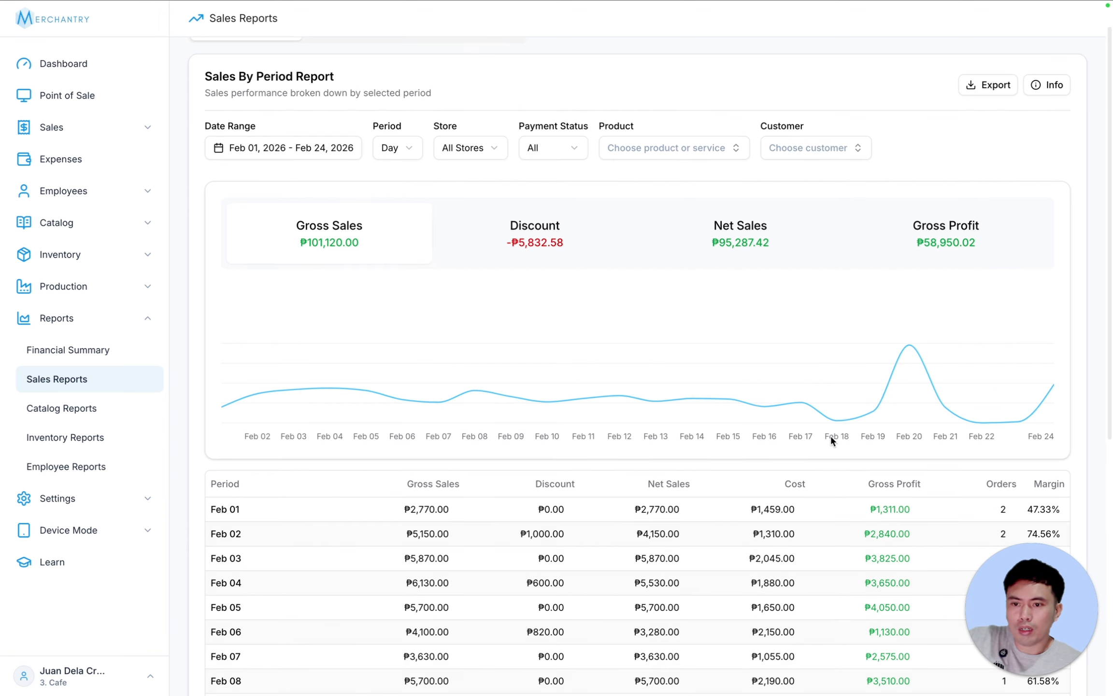
pyautogui.scroll(-3, 831, 439)
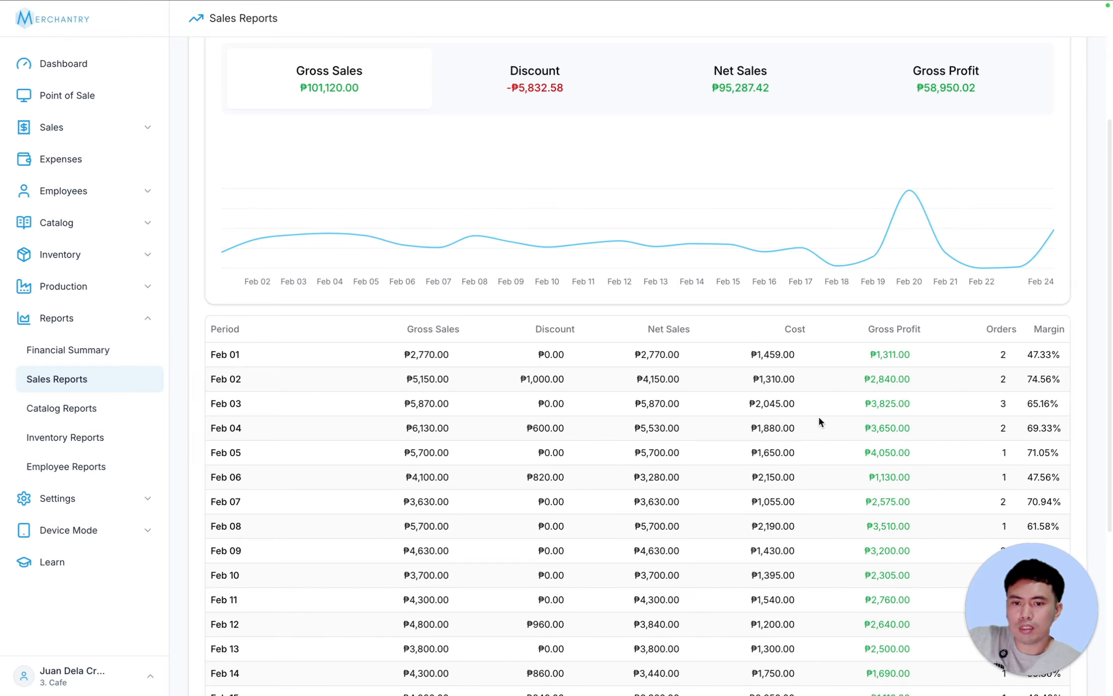
pyautogui.scroll(-5, 819, 421)
pyautogui.scroll(10, 819, 421)
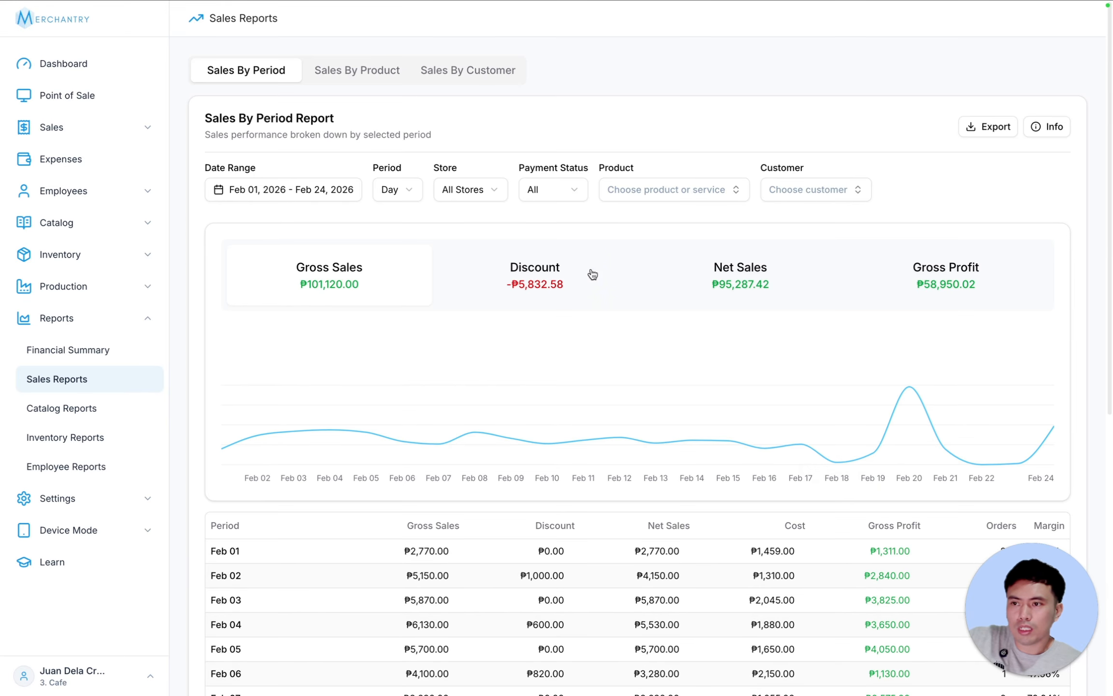
pyautogui.scroll(-9, 380, 251)
pyautogui.scroll(10, 540, 385)
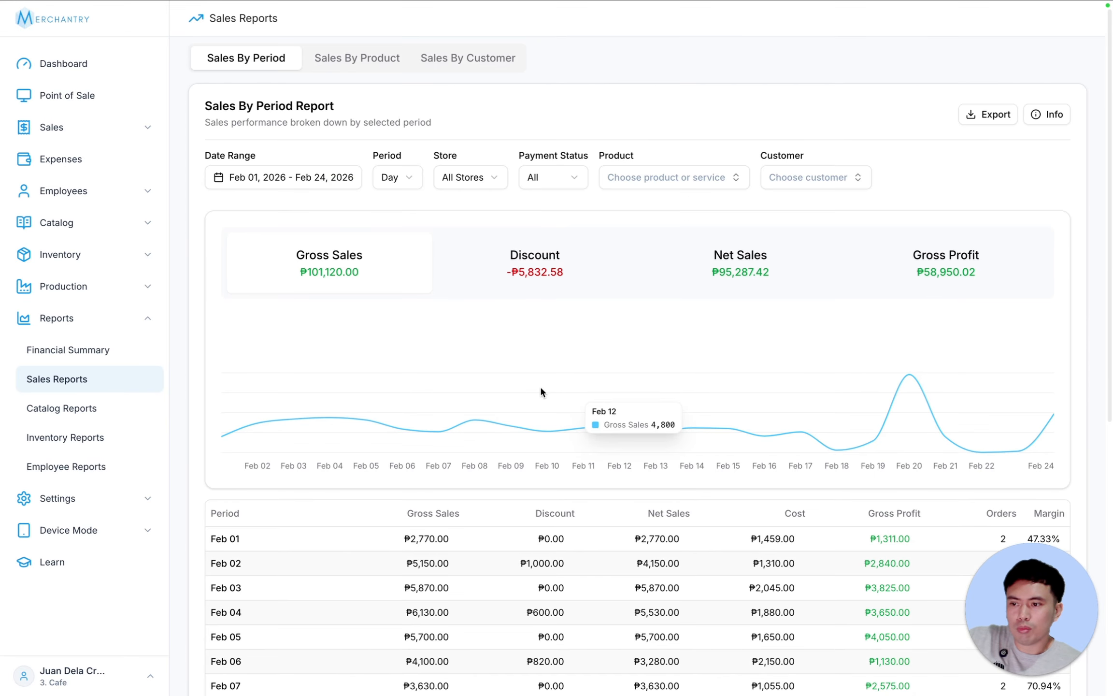
pyautogui.scroll(-6, 367, 511)
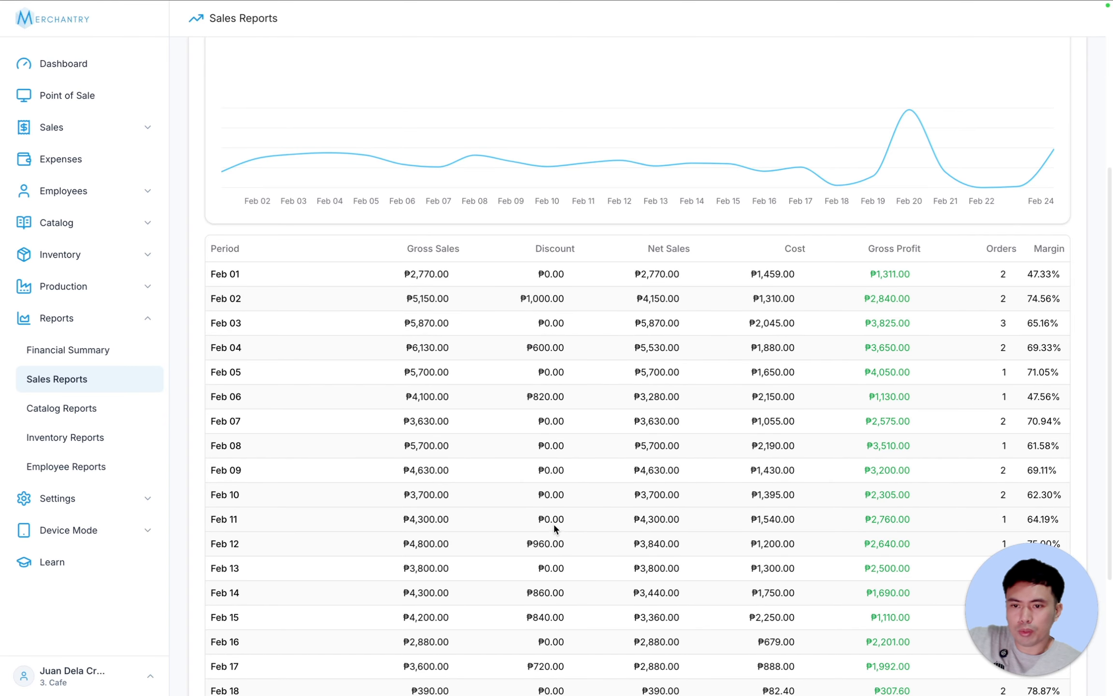
pyautogui.scroll(-2, 553, 522)
pyautogui.scroll(5, 582, 476)
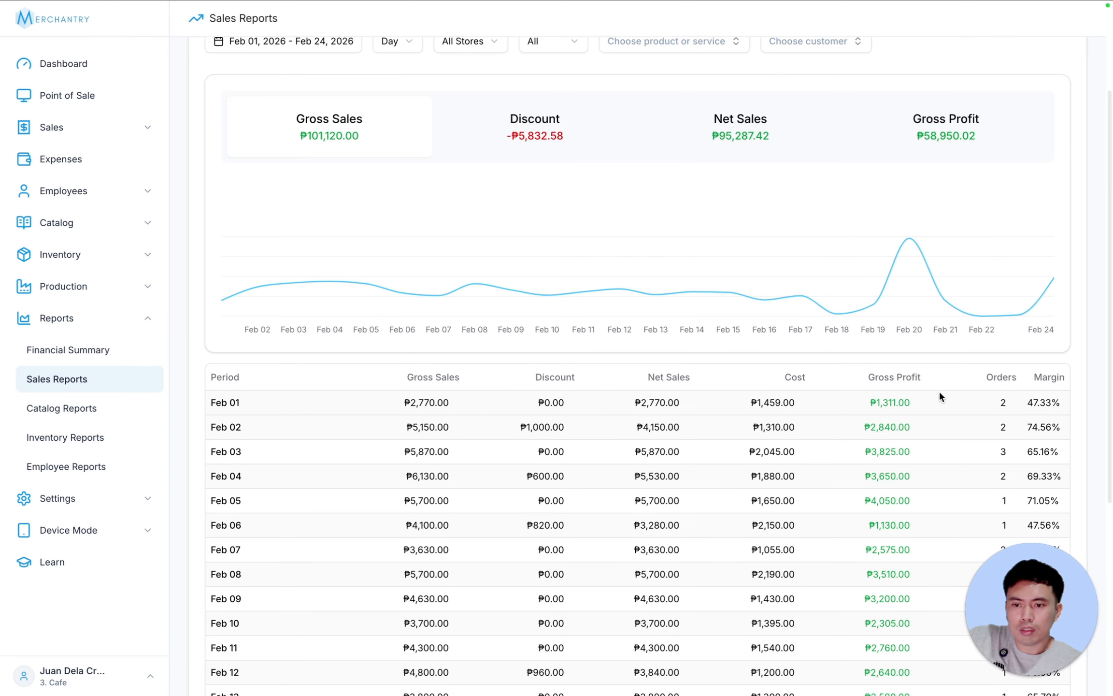
pyautogui.scroll(-2, 884, 377)
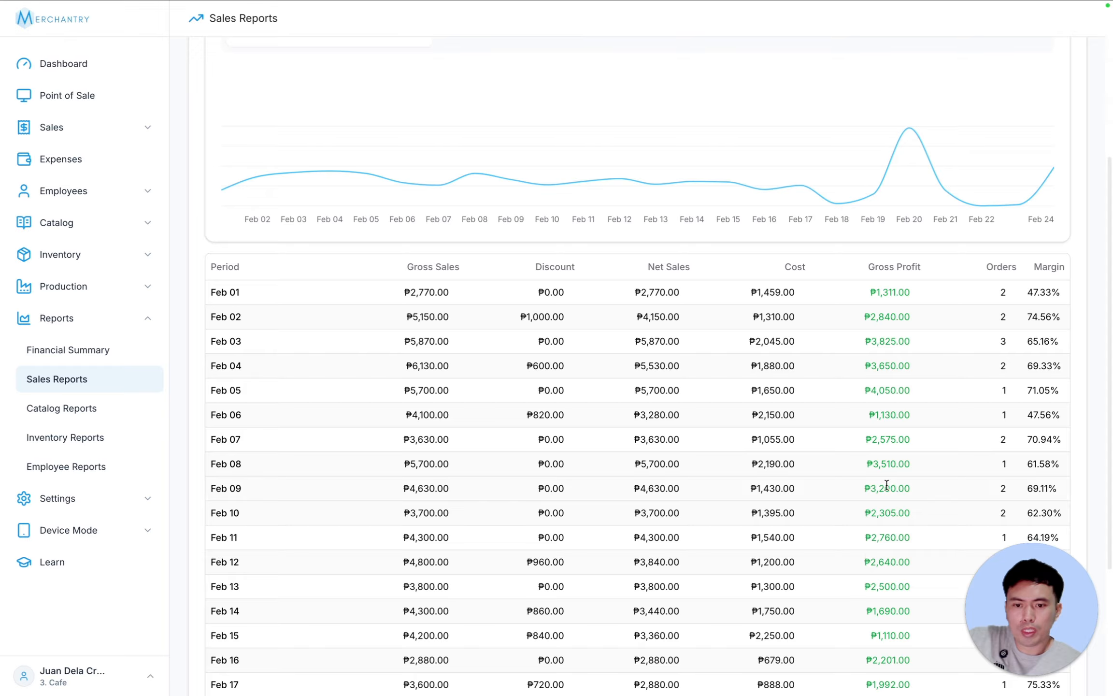
pyautogui.scroll(-2, 908, 341)
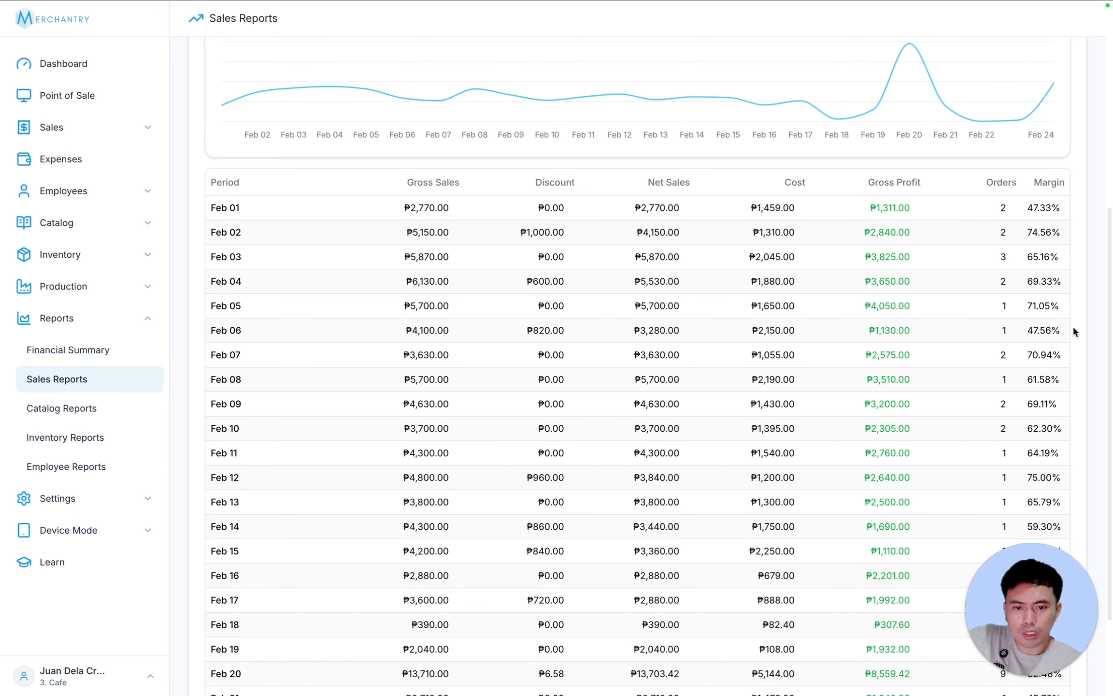
pyautogui.moveTo(1012, 576); pyautogui.dragTo(61, 564)
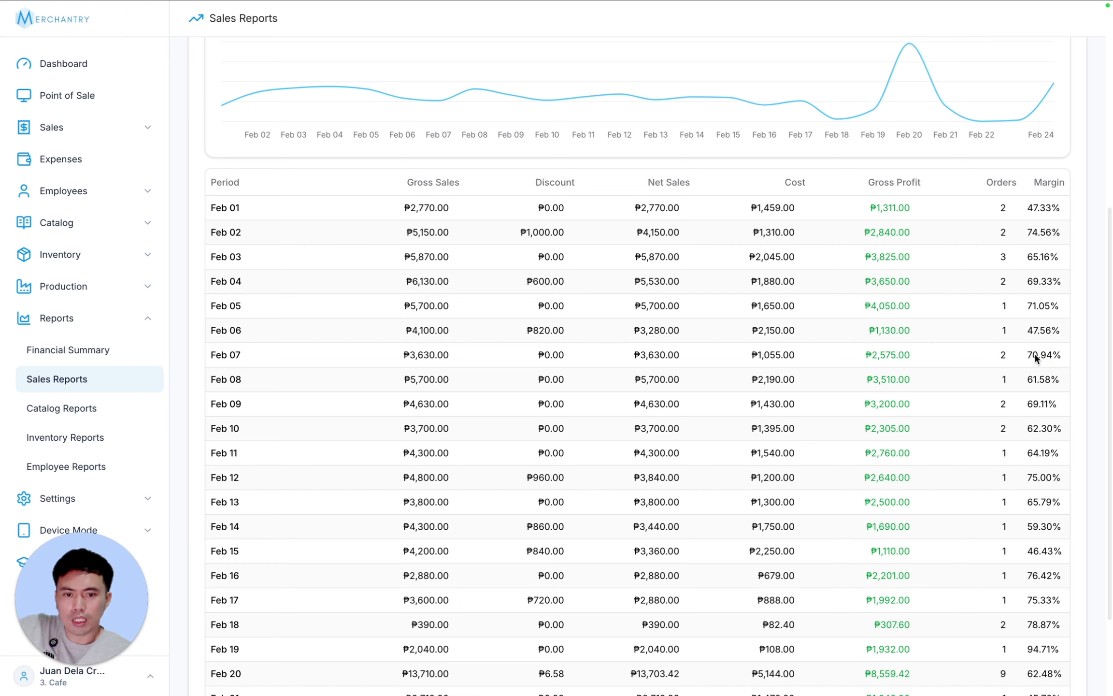
pyautogui.moveTo(1065, 355); pyautogui.dragTo(1030, 355)
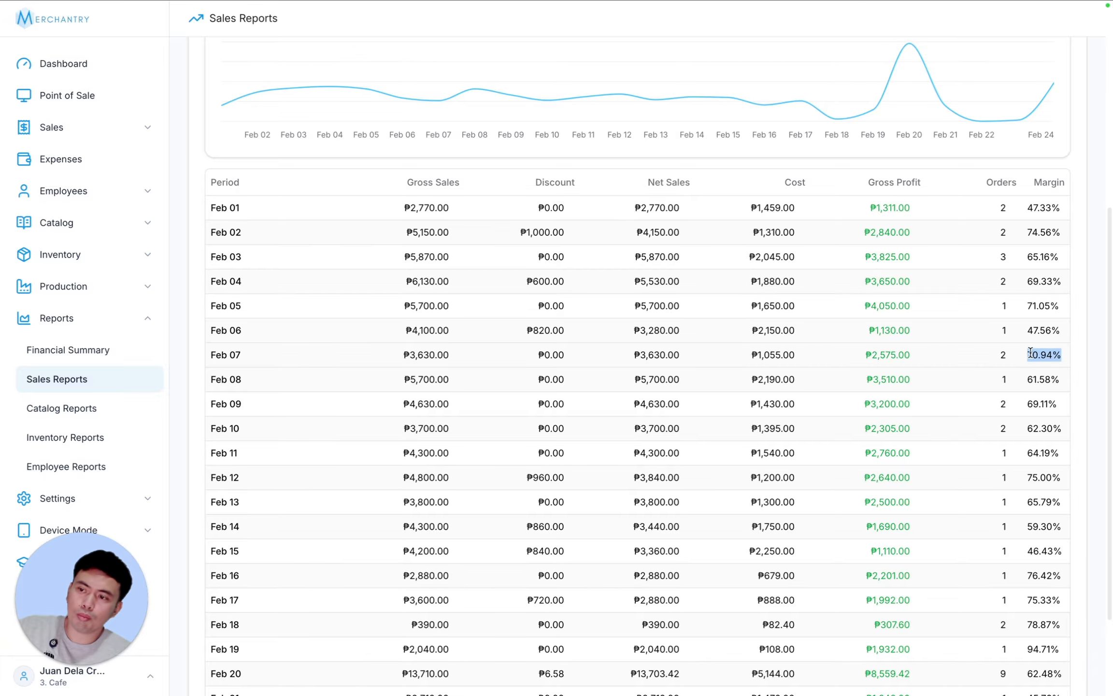
pyautogui.click(1061, 357)
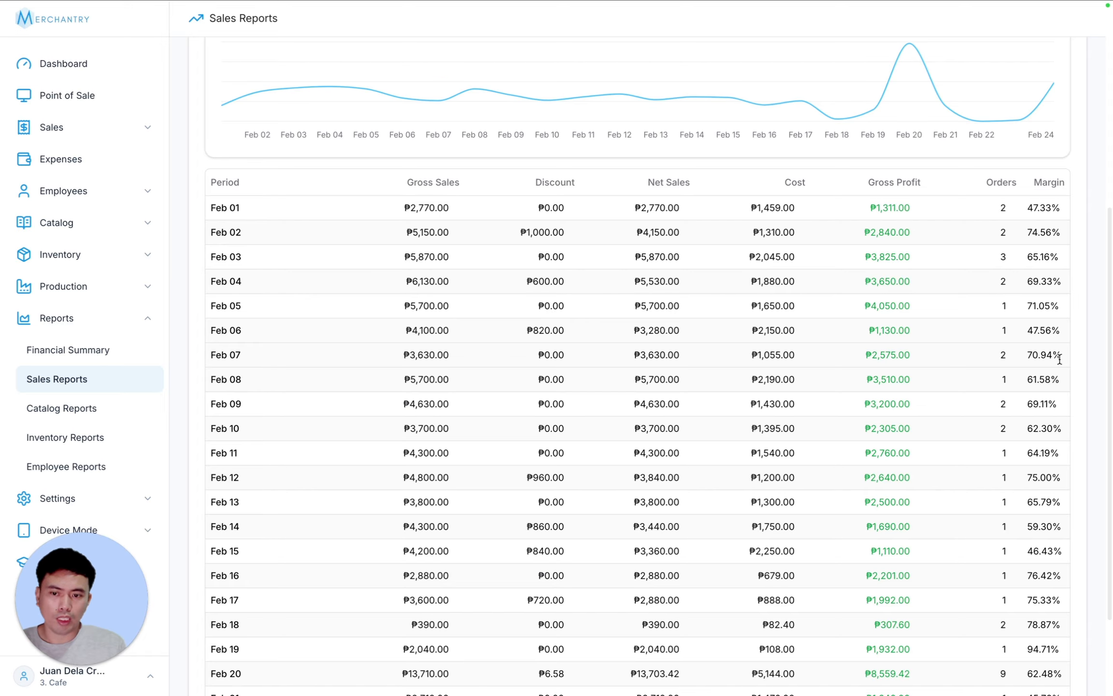
pyautogui.scroll(7, 1059, 359)
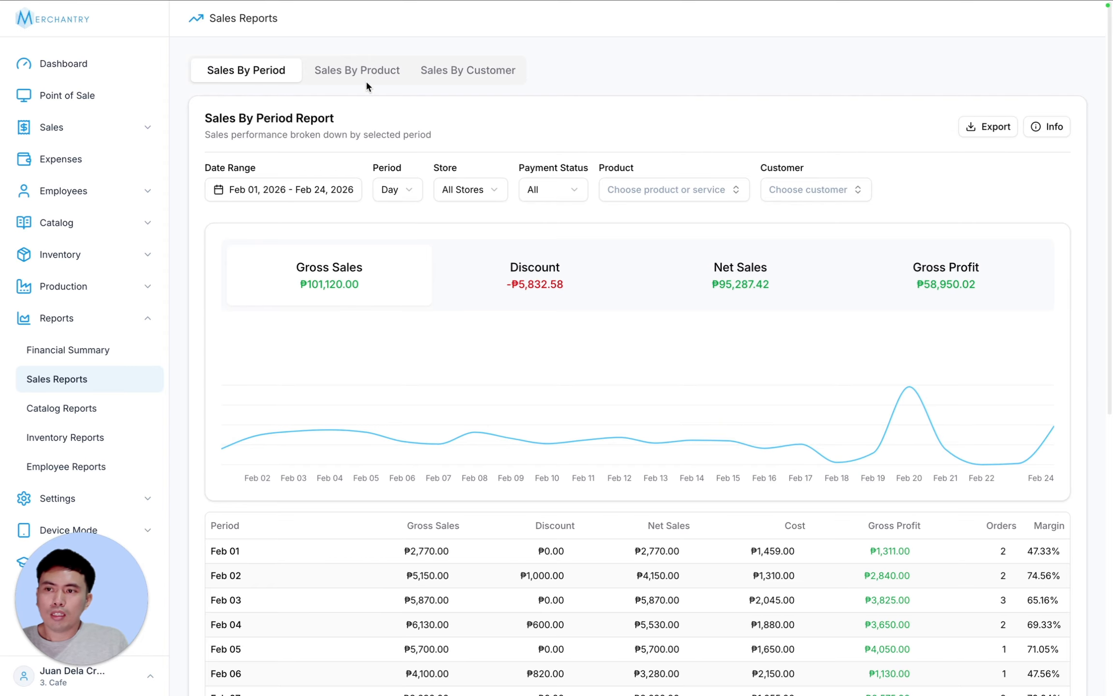
# - Set the Sales By Period report's Period to Hour
pyautogui.click(404, 190)
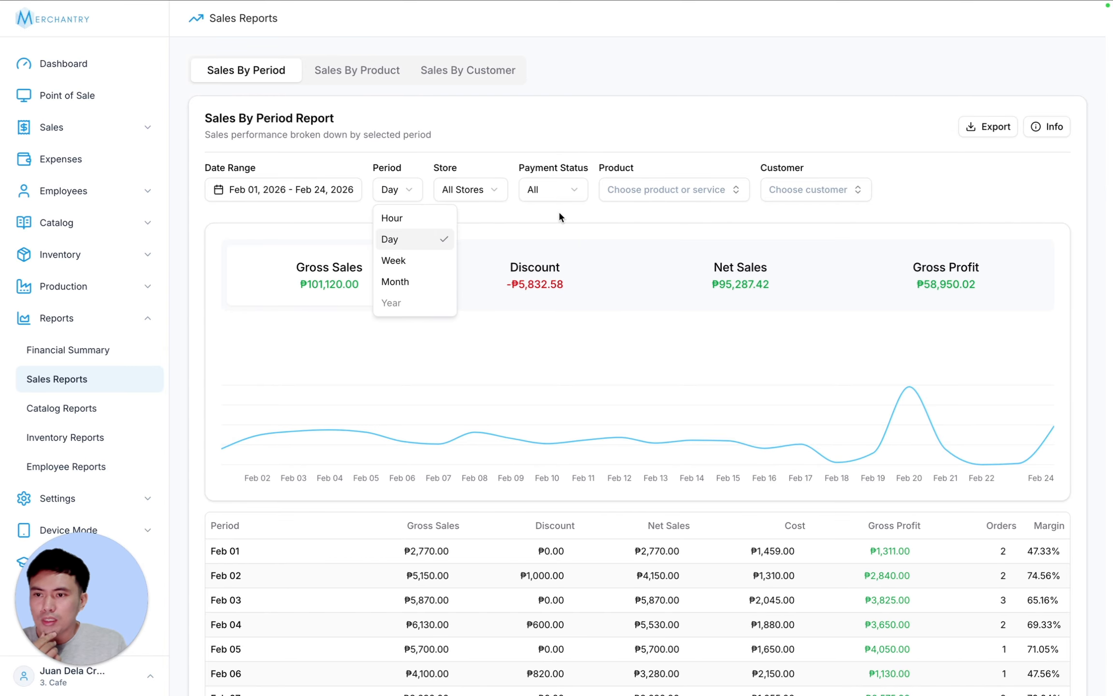
pyautogui.click(407, 262)
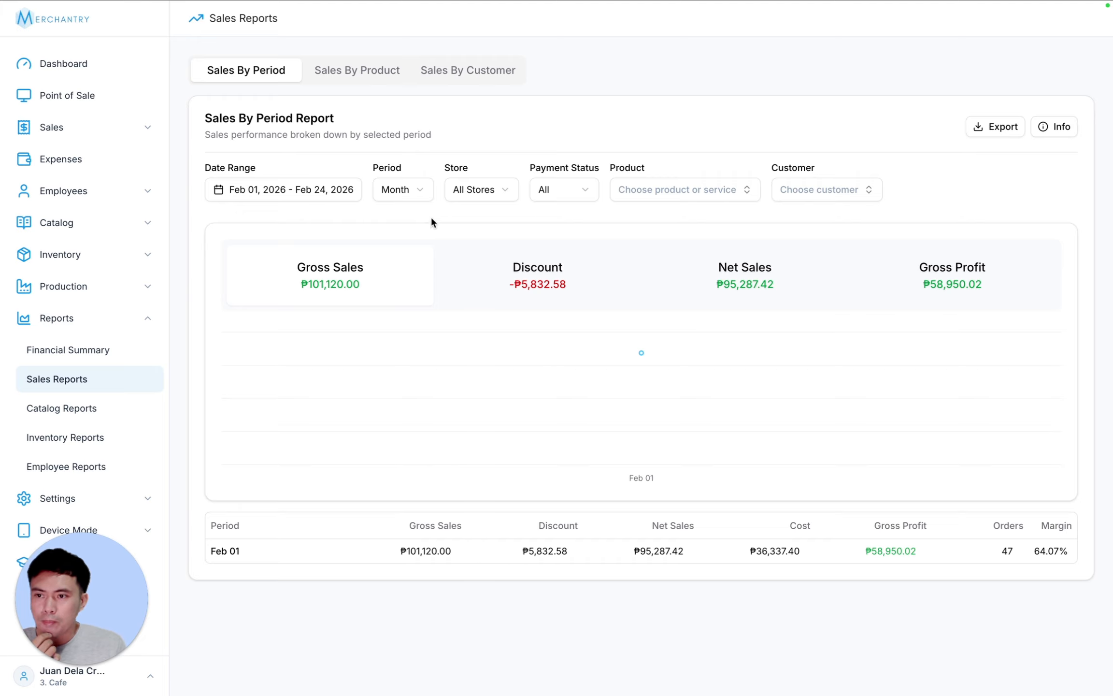
pyautogui.click(410, 192)
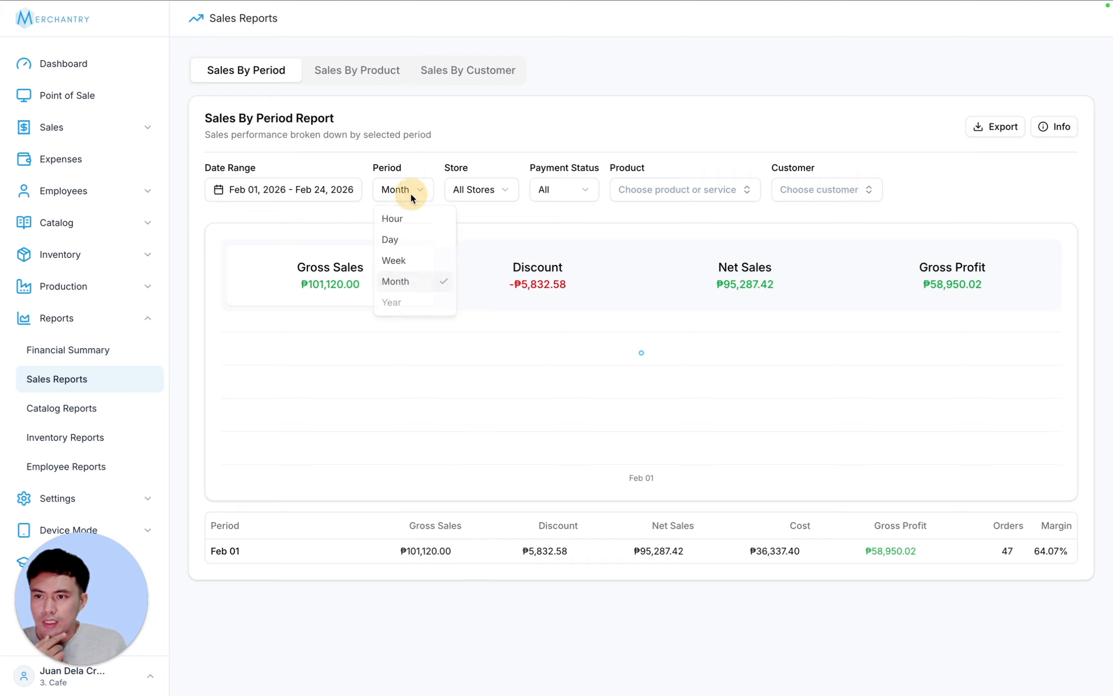
pyautogui.click(409, 219)
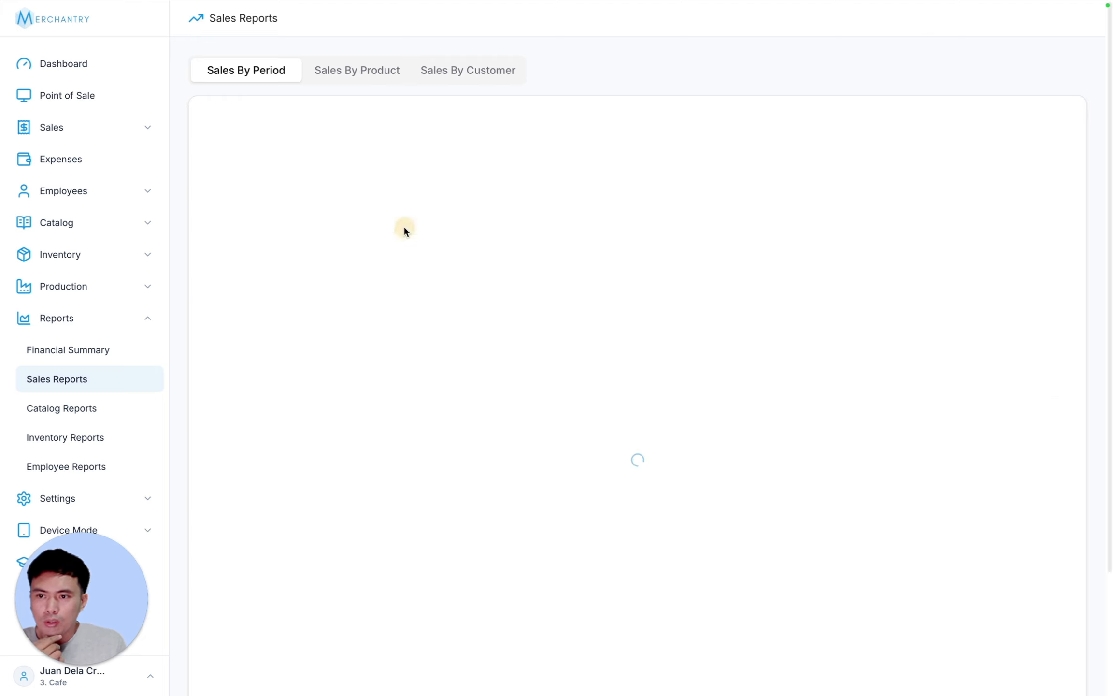
# - Limit the report to today, Feb 24, 2026, and chart discounts
pyautogui.click(256, 190)
pyautogui.click(246, 224)
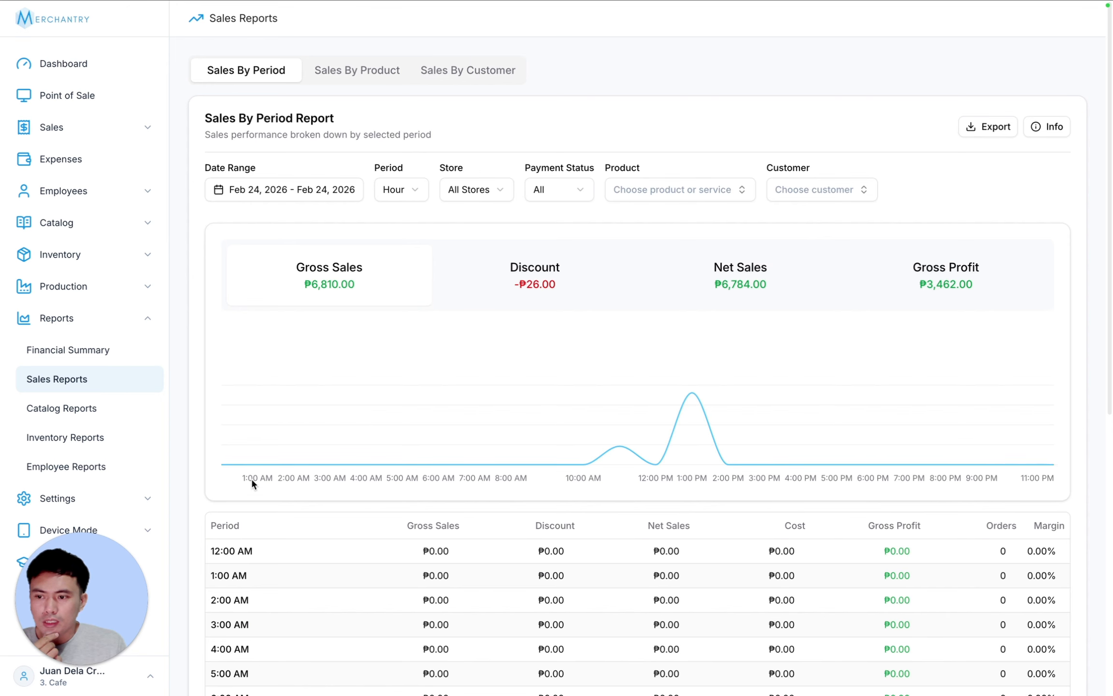
pyautogui.moveTo(688, 400)
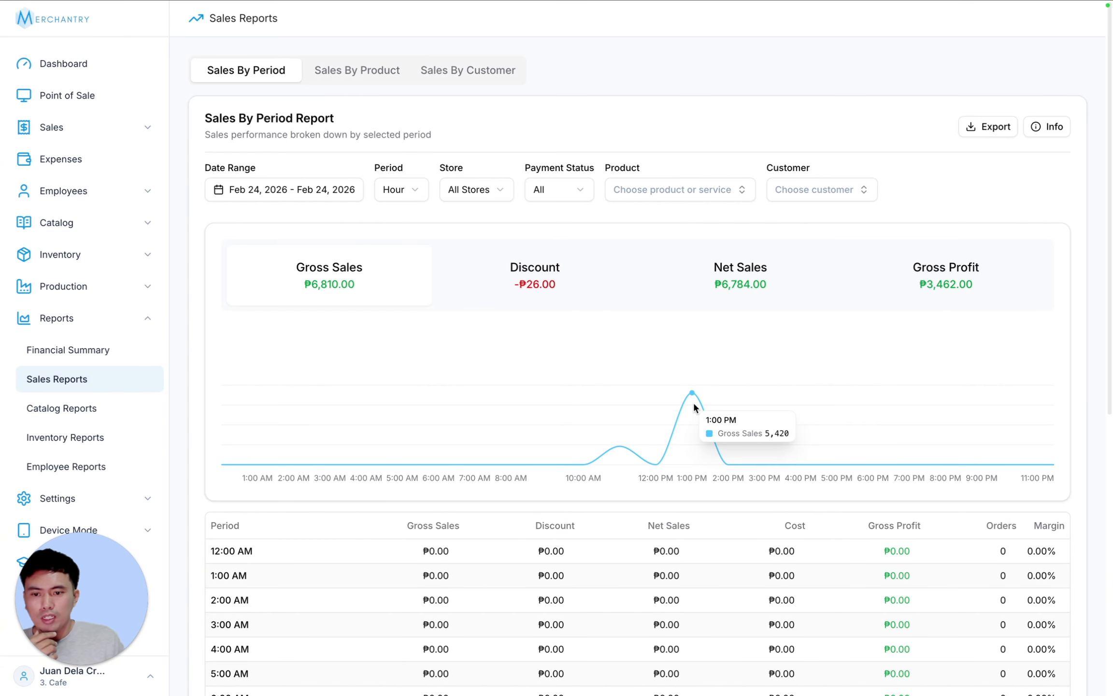
pyautogui.scroll(-7, 694, 407)
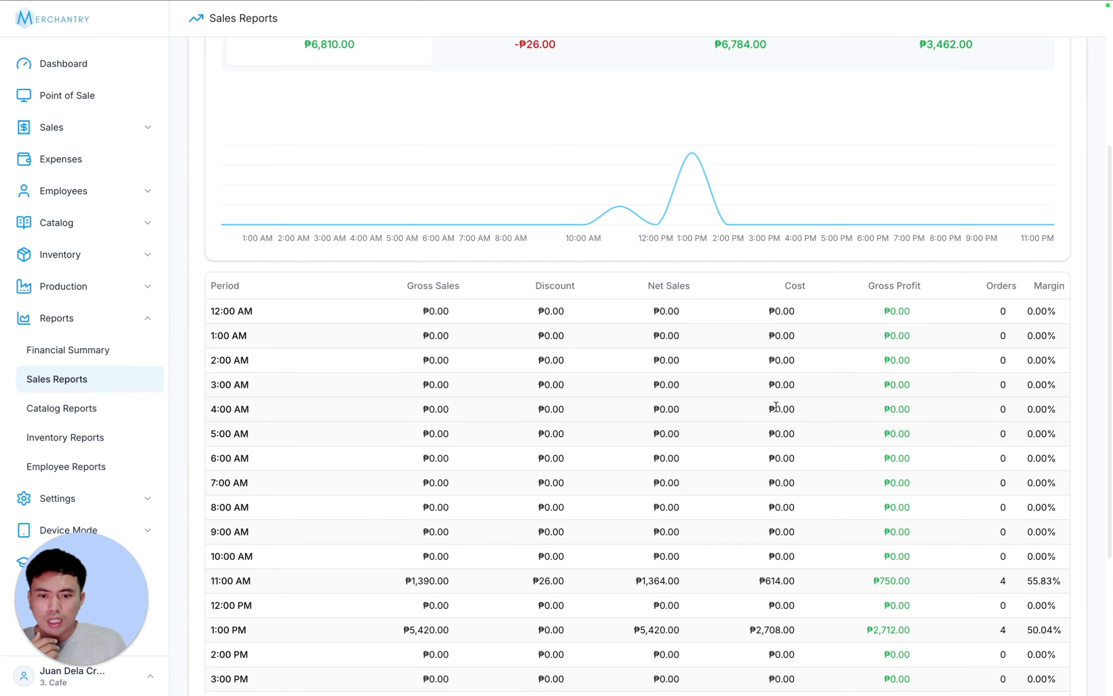
pyautogui.scroll(7, 776, 410)
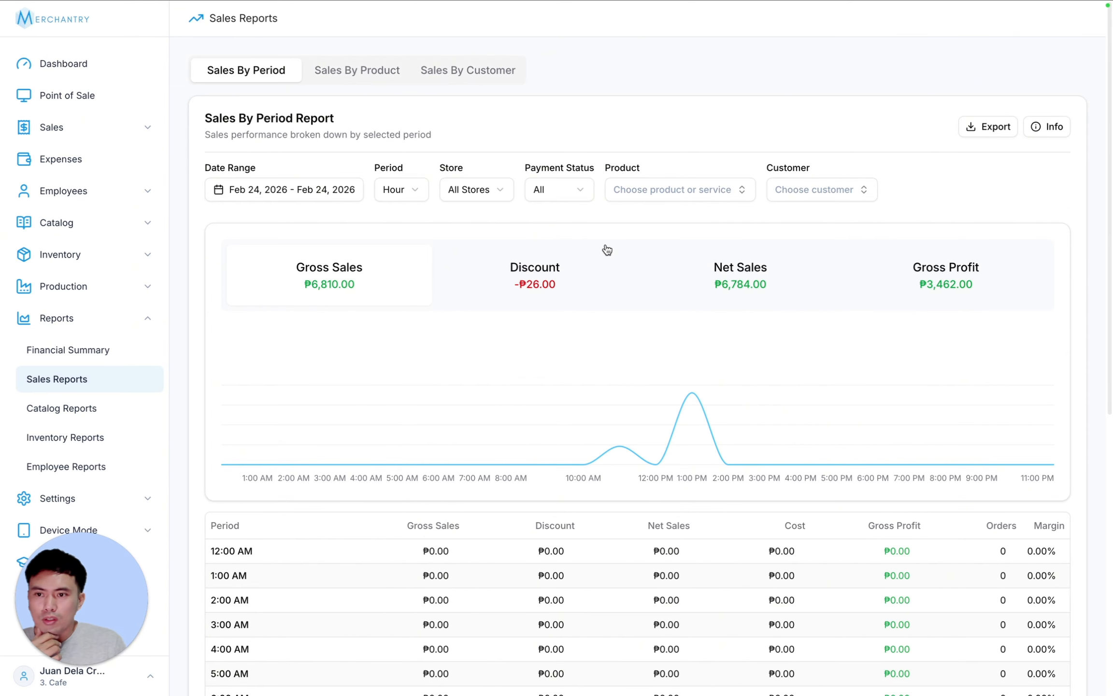
pyautogui.click(583, 271)
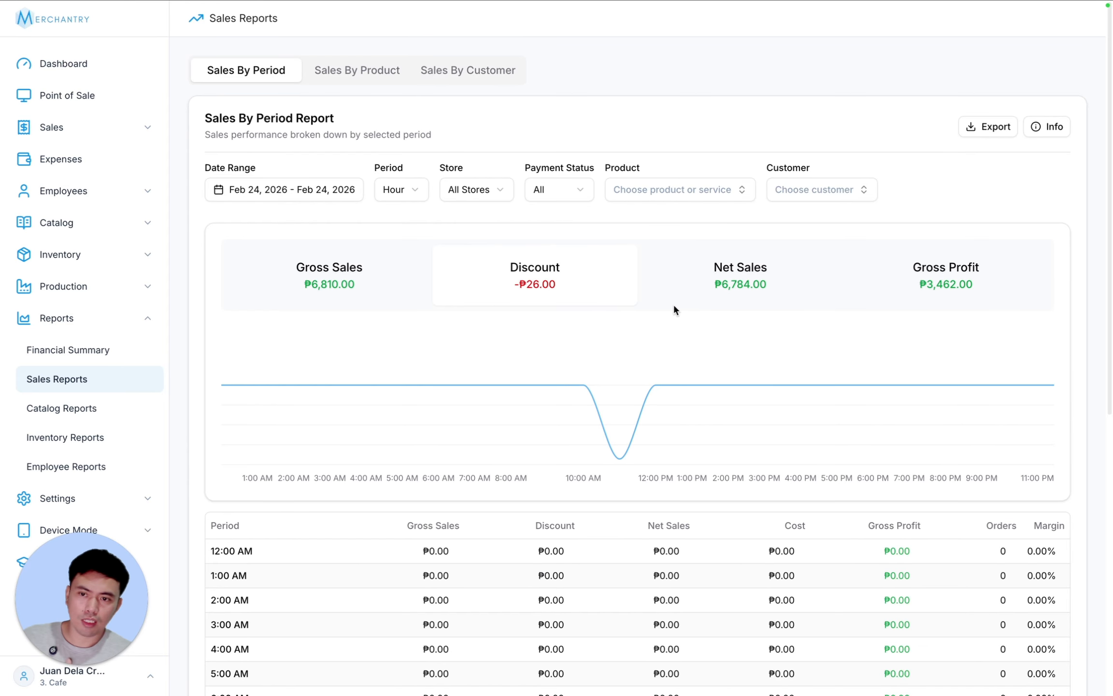
# - Try product filters Chocolate Frappe 16oz, 12oz and Bottled Water, then remove it
pyautogui.click(489, 188)
pyautogui.click(570, 190)
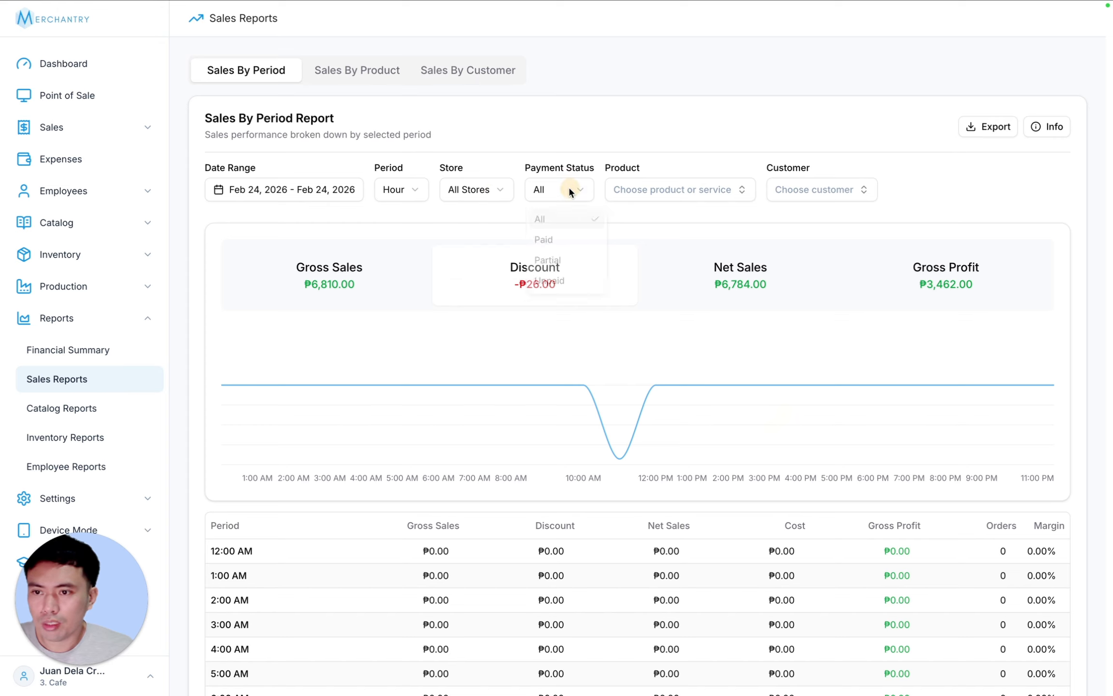
pyautogui.click(571, 187)
pyautogui.click(698, 188)
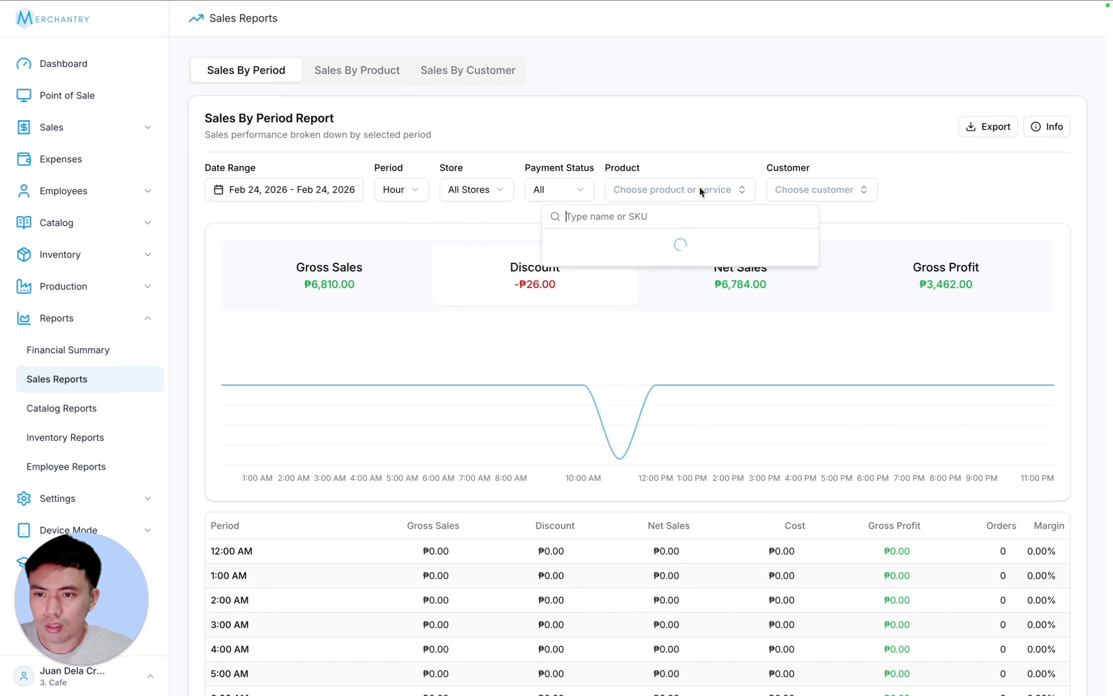
pyautogui.click(662, 242)
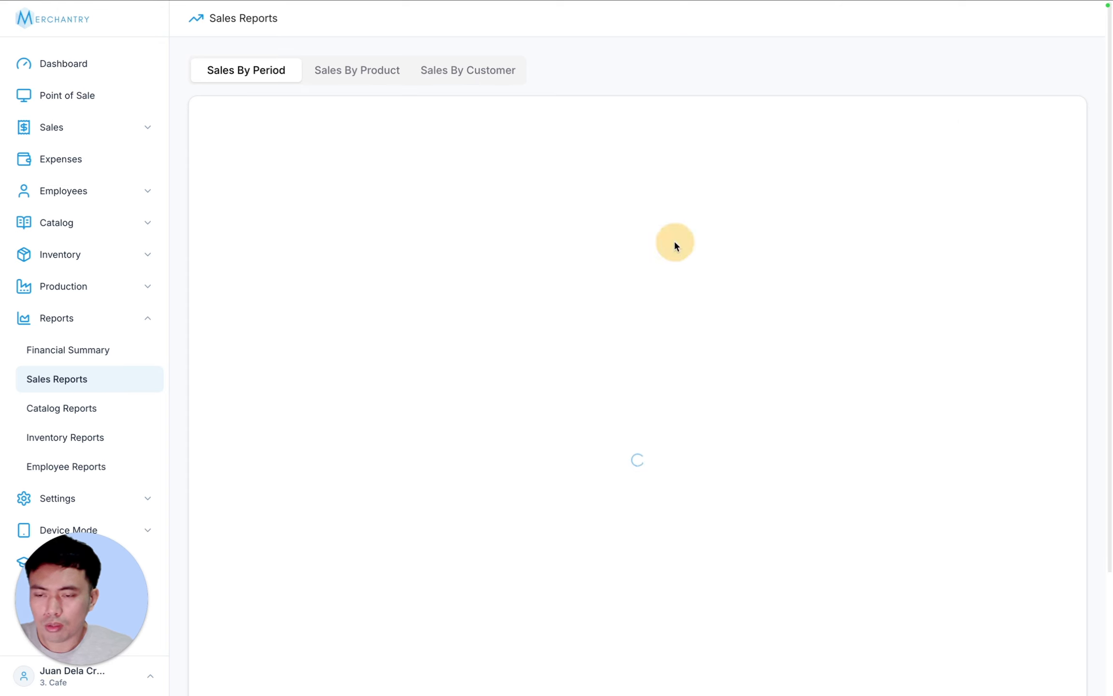
pyautogui.click(677, 192)
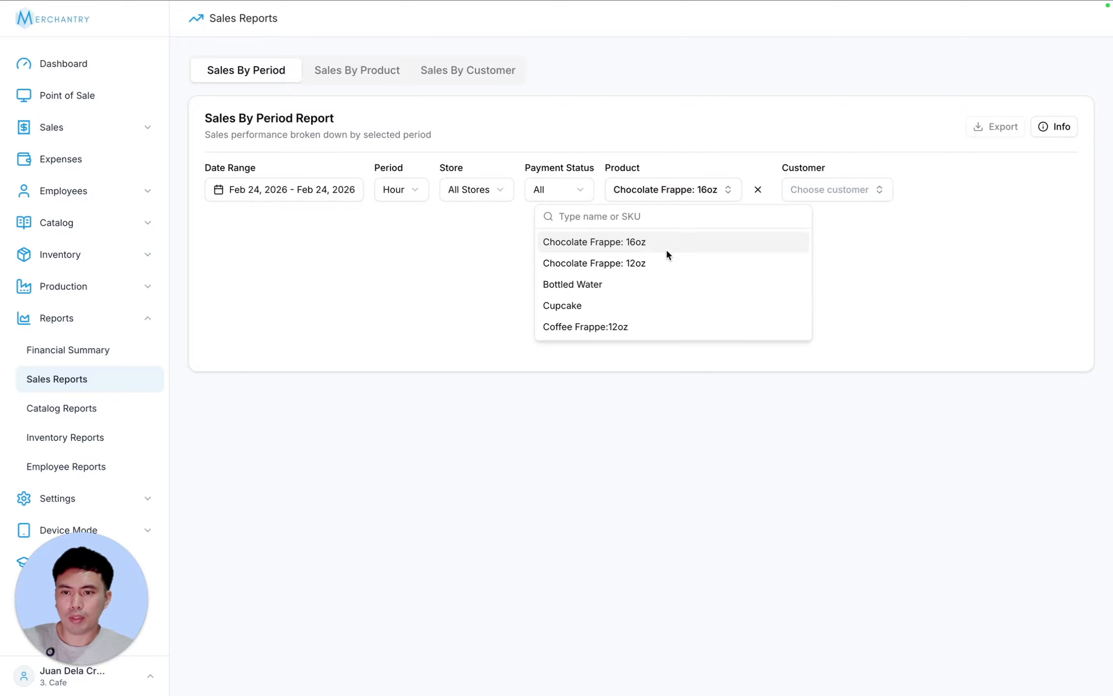
pyautogui.click(668, 260)
pyautogui.click(670, 195)
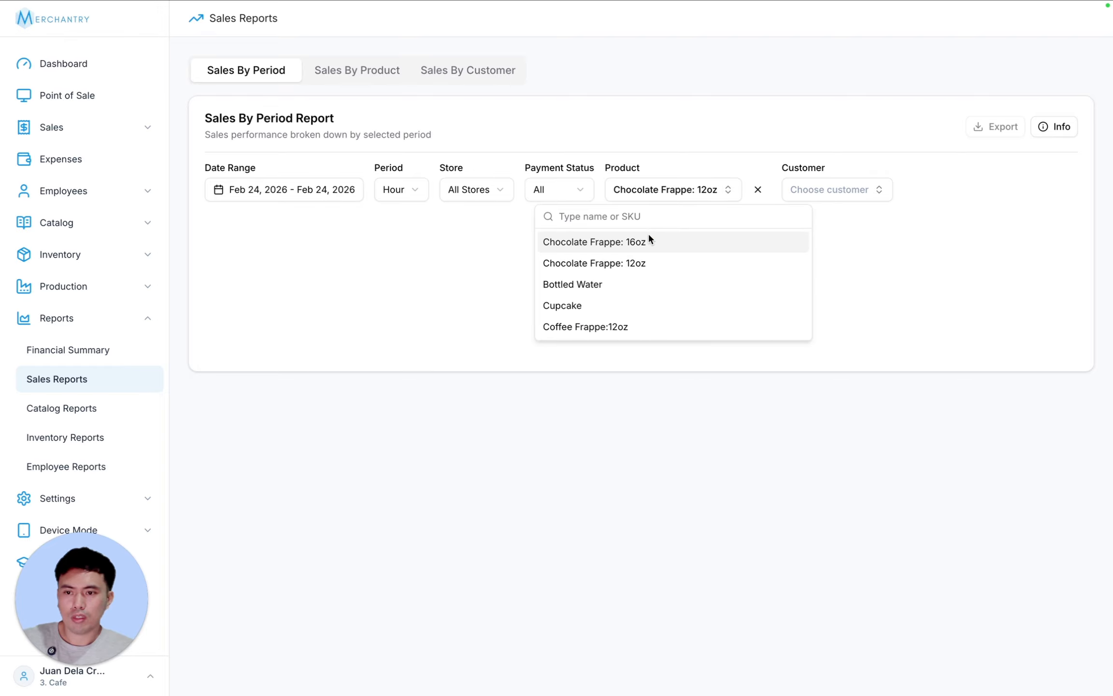
pyautogui.click(641, 283)
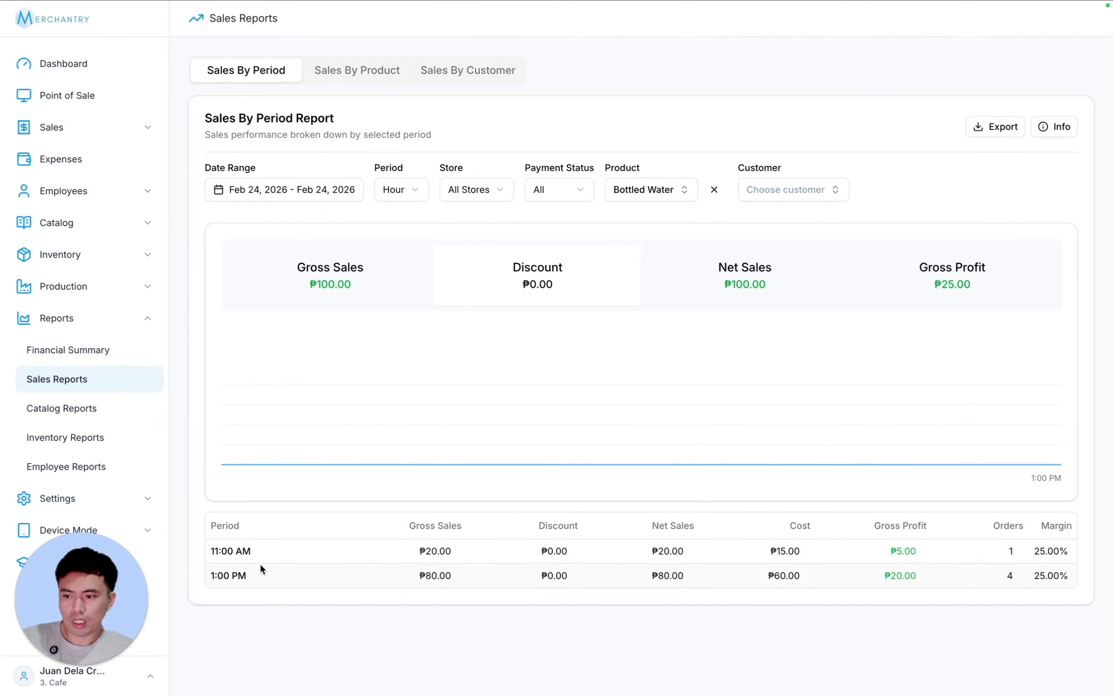
pyautogui.moveTo(210, 579); pyautogui.dragTo(1019, 573)
pyautogui.click(1021, 581)
pyautogui.click(875, 499)
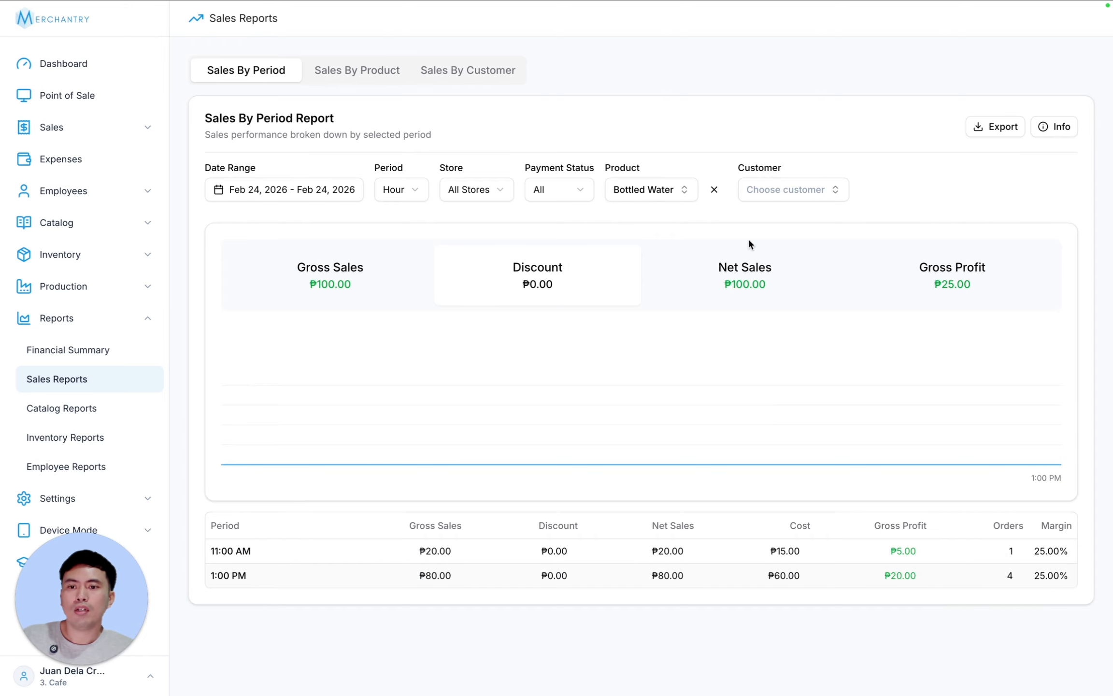
pyautogui.click(714, 190)
# - Compare two customers' sales, then clear the customer filter
pyautogui.click(804, 189)
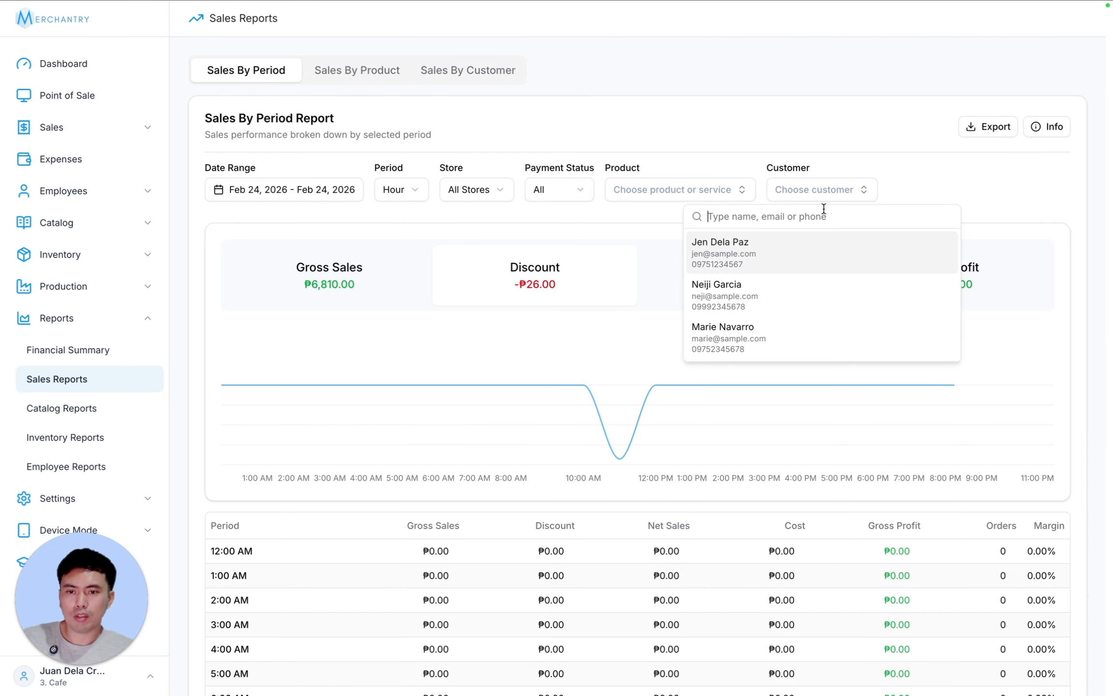
pyautogui.click(771, 269)
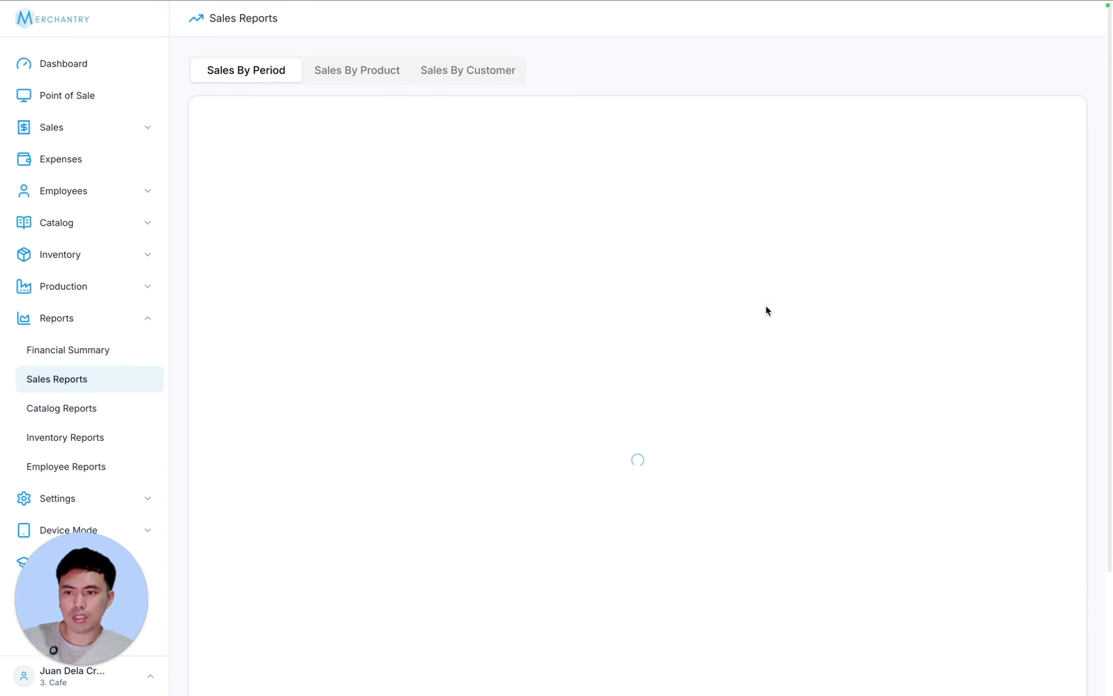
pyautogui.click(804, 189)
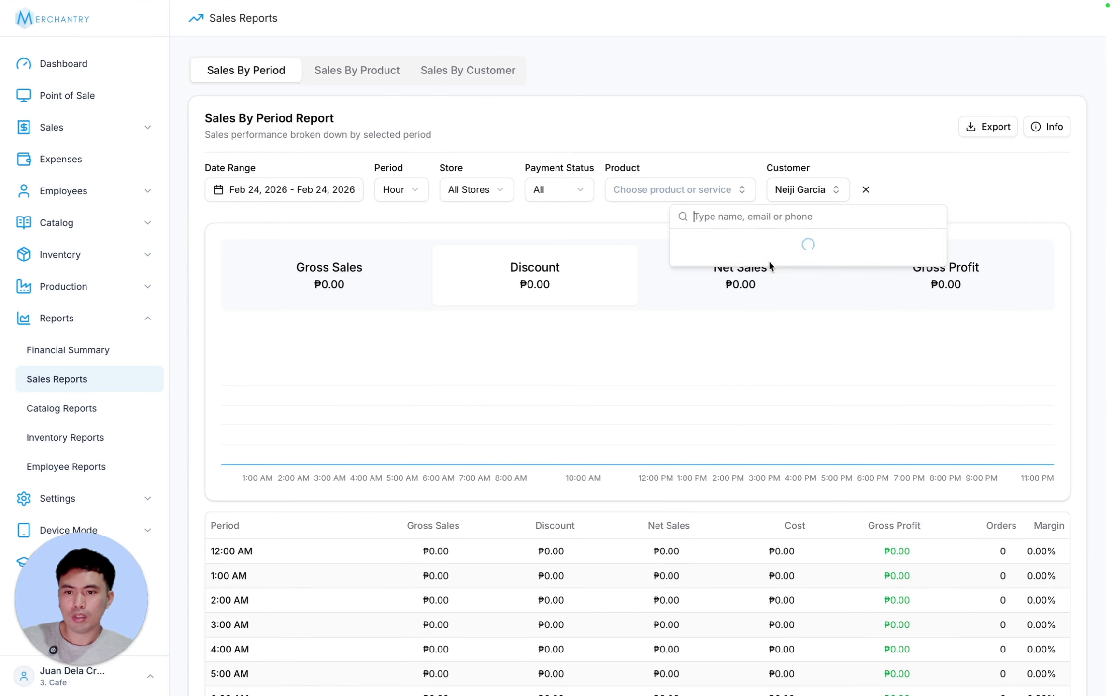
pyautogui.click(772, 246)
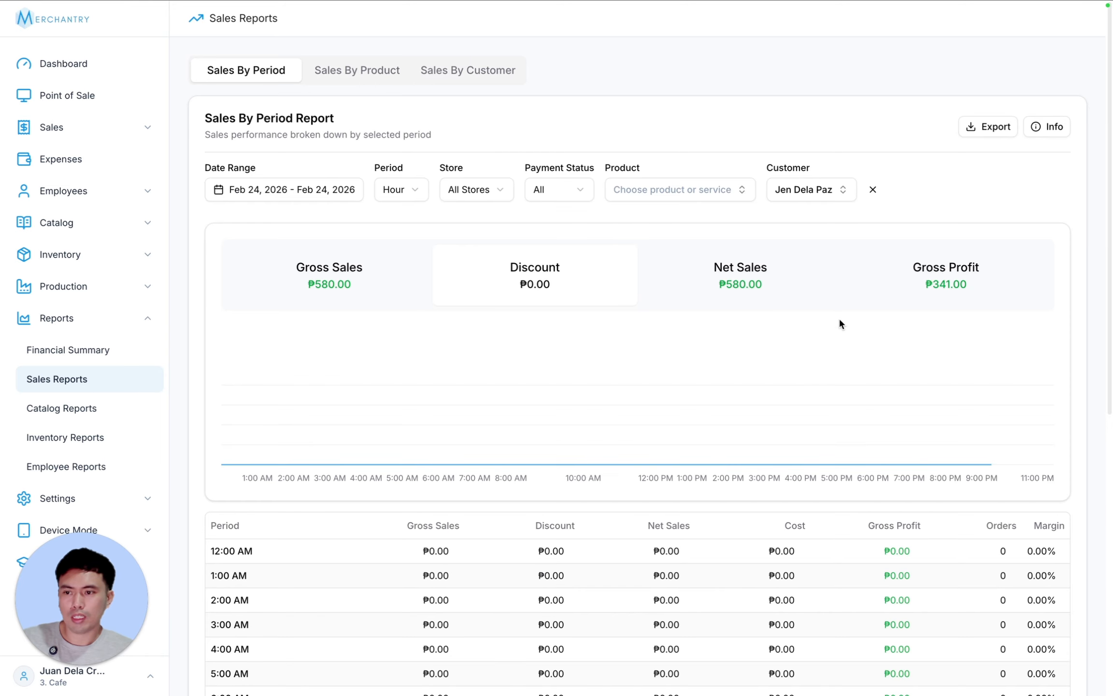
pyautogui.scroll(-10, 840, 320)
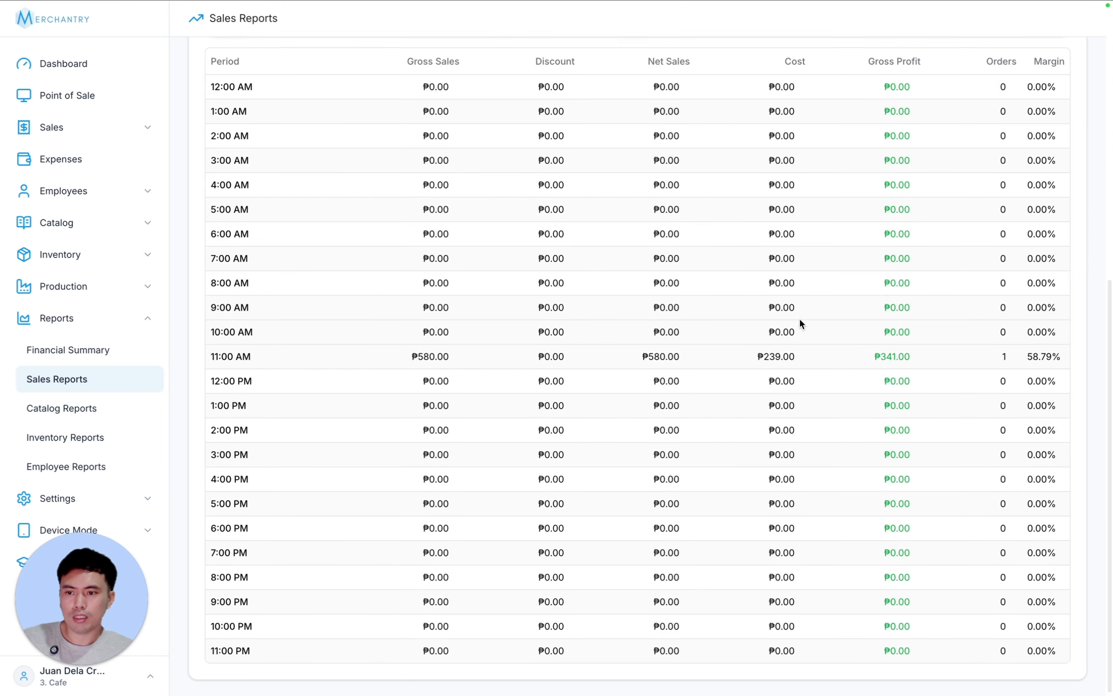
pyautogui.scroll(10, 800, 320)
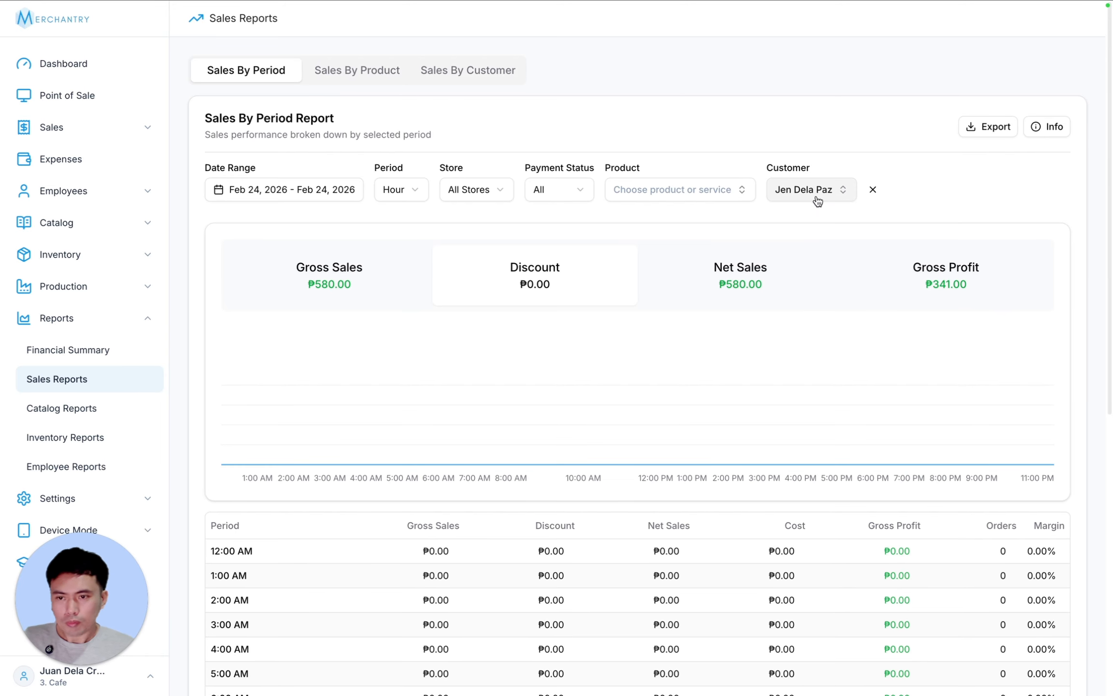
pyautogui.scroll(-5, 636, 309)
pyautogui.scroll(-4, 594, 409)
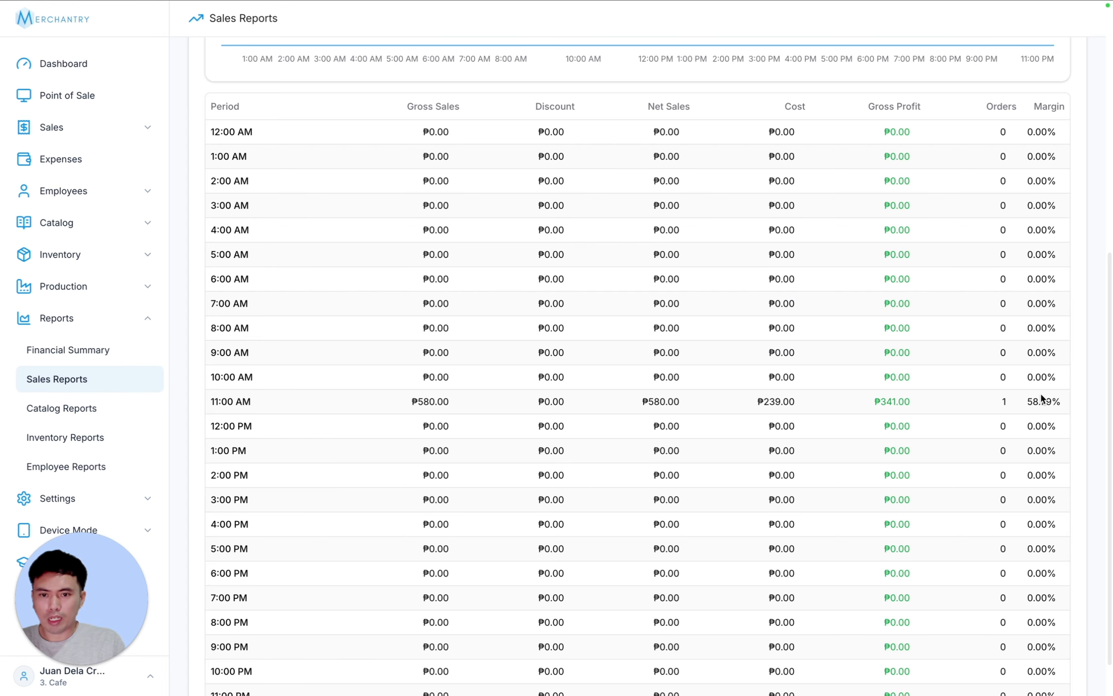
pyautogui.scroll(9, 1040, 393)
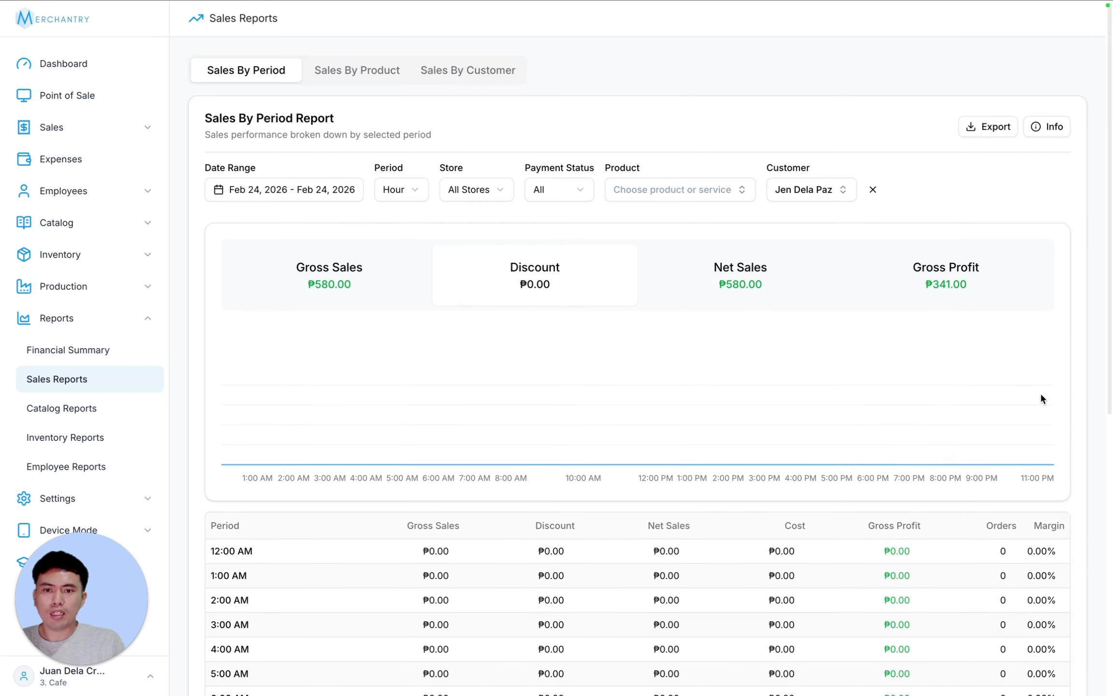
pyautogui.click(872, 189)
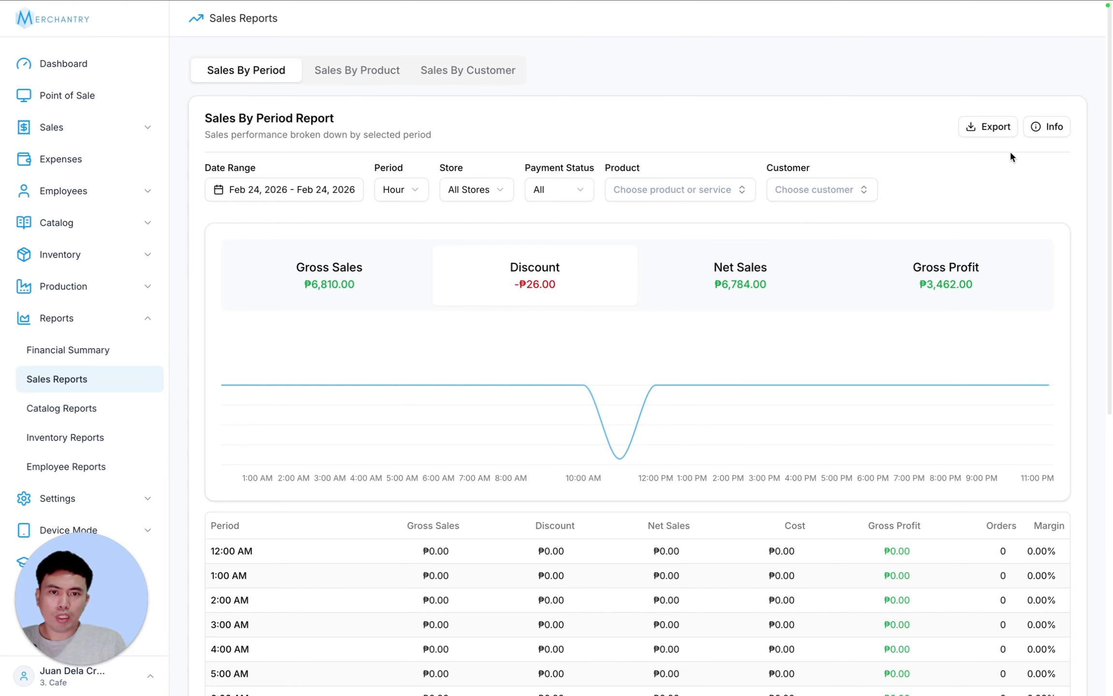
# - Export the Sales By Period report, check its column definitions, and switch to Sales By Product
pyautogui.click(989, 127)
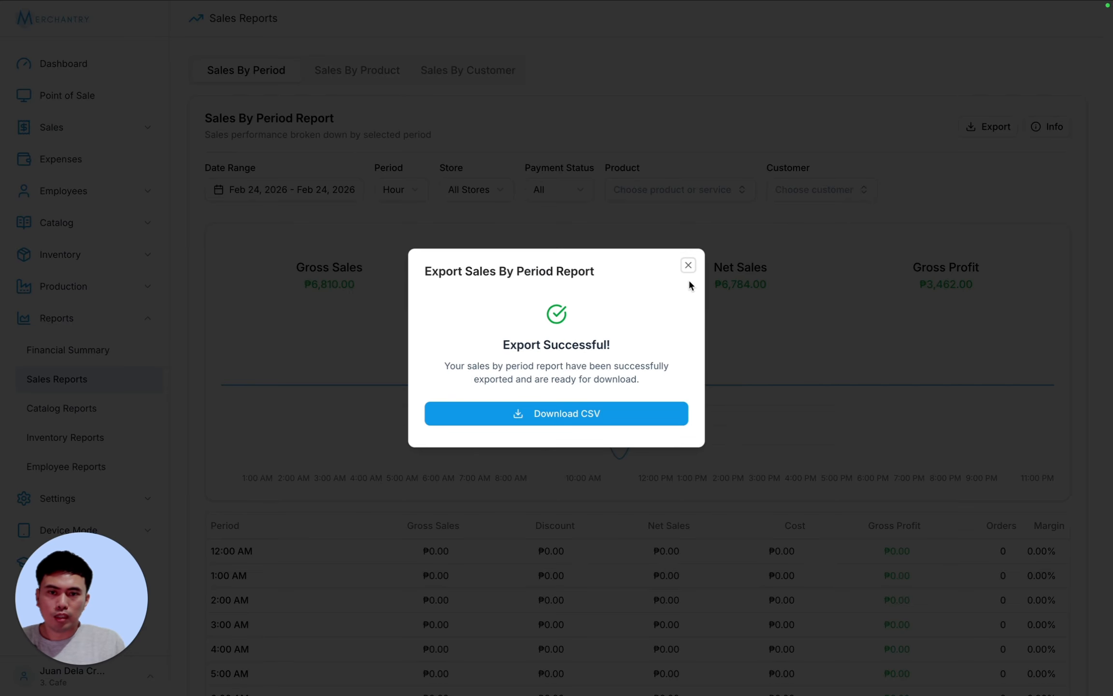
pyautogui.click(689, 266)
pyautogui.click(1046, 126)
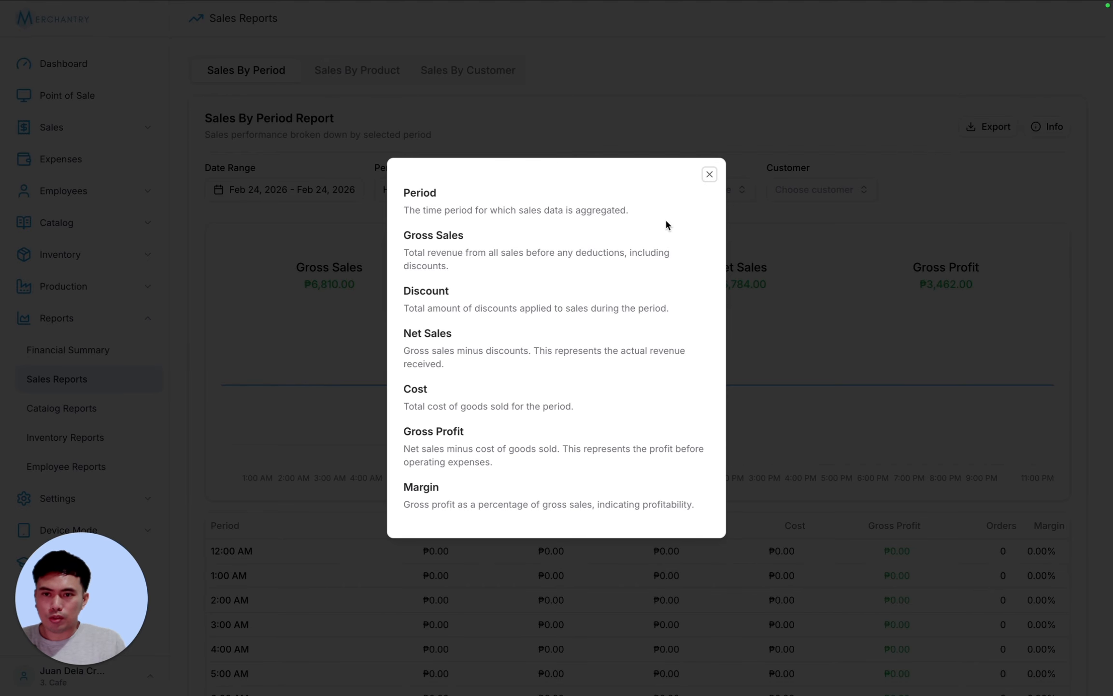
pyautogui.click(710, 175)
pyautogui.click(355, 71)
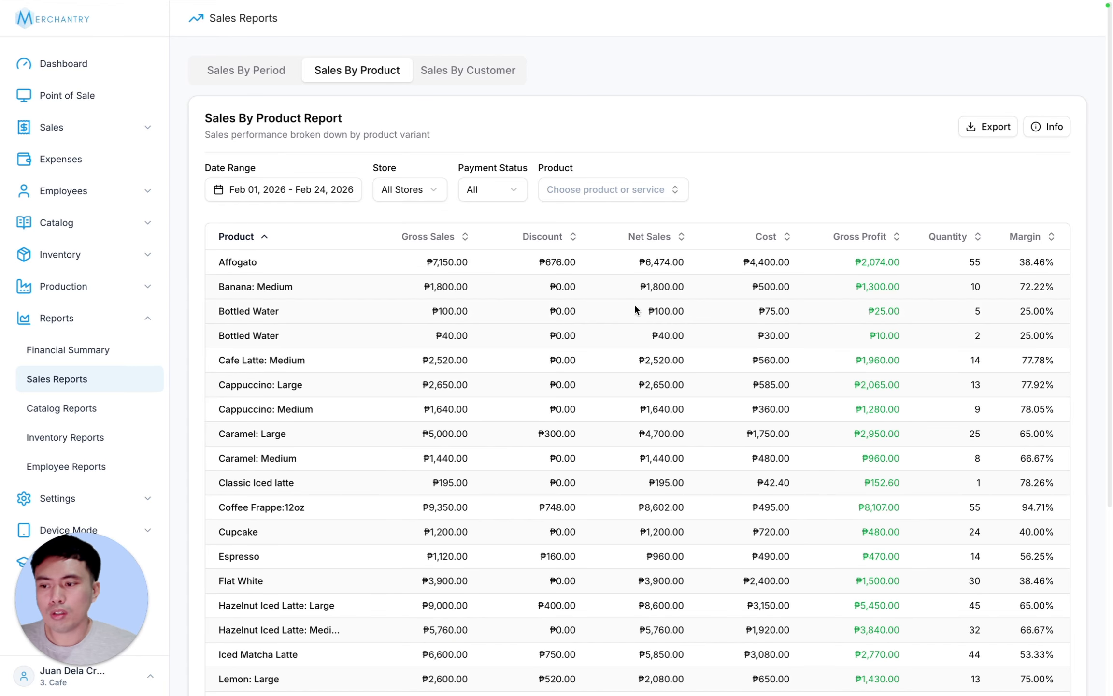
pyautogui.click(276, 189)
pyautogui.click(375, 163)
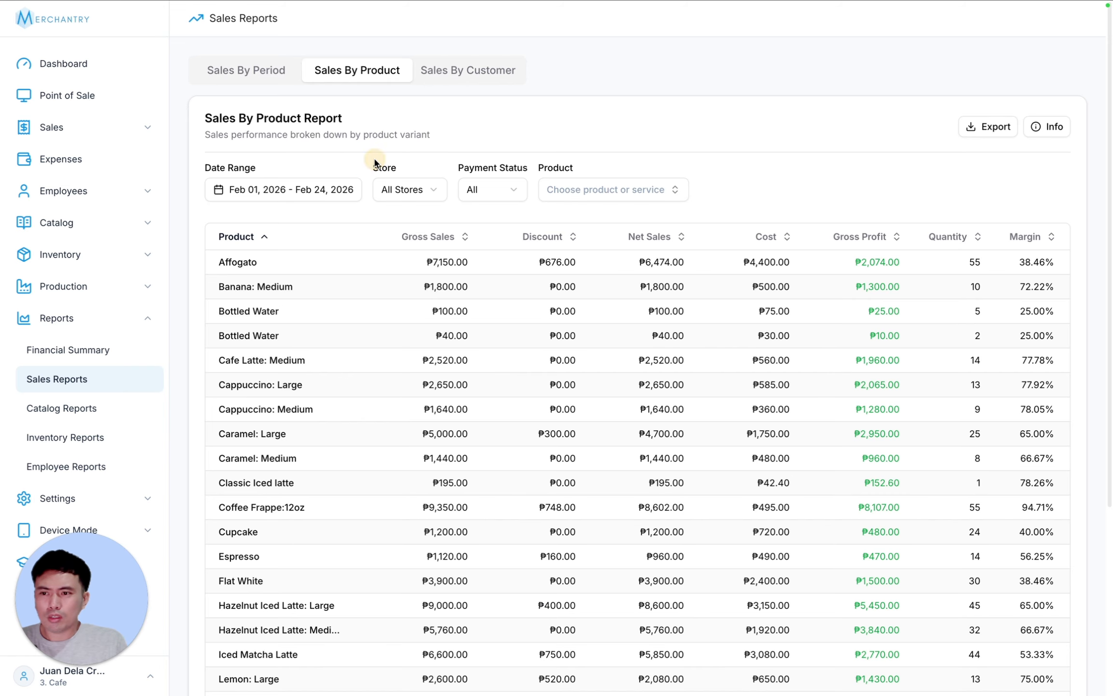
pyautogui.click(405, 191)
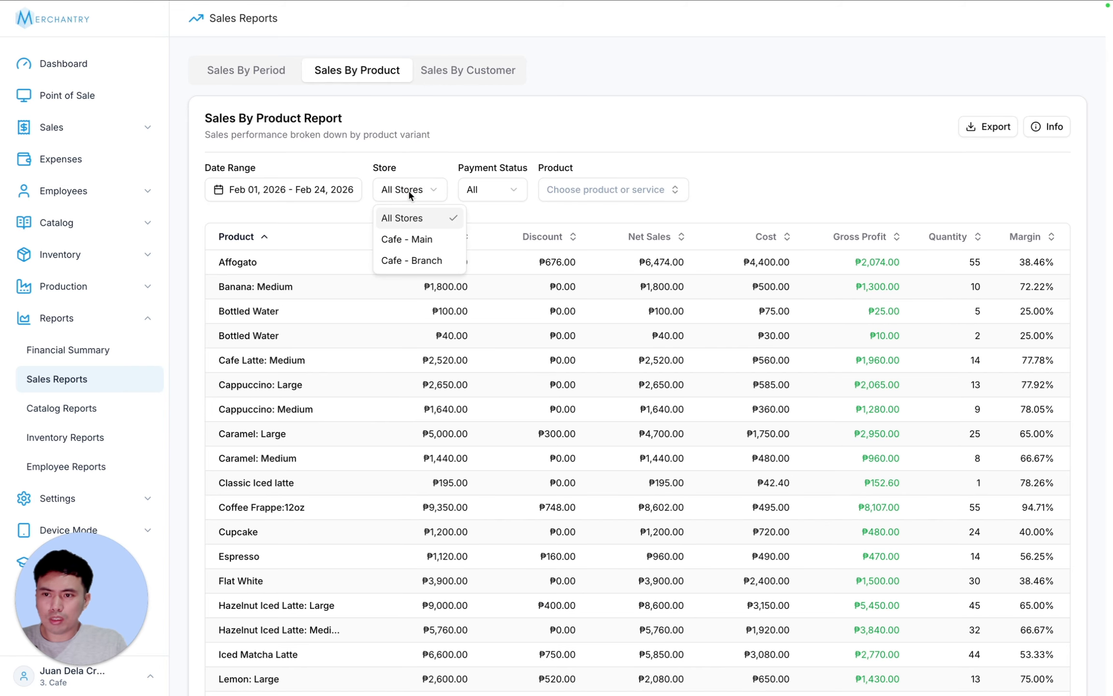
pyautogui.click(481, 184)
pyautogui.click(507, 183)
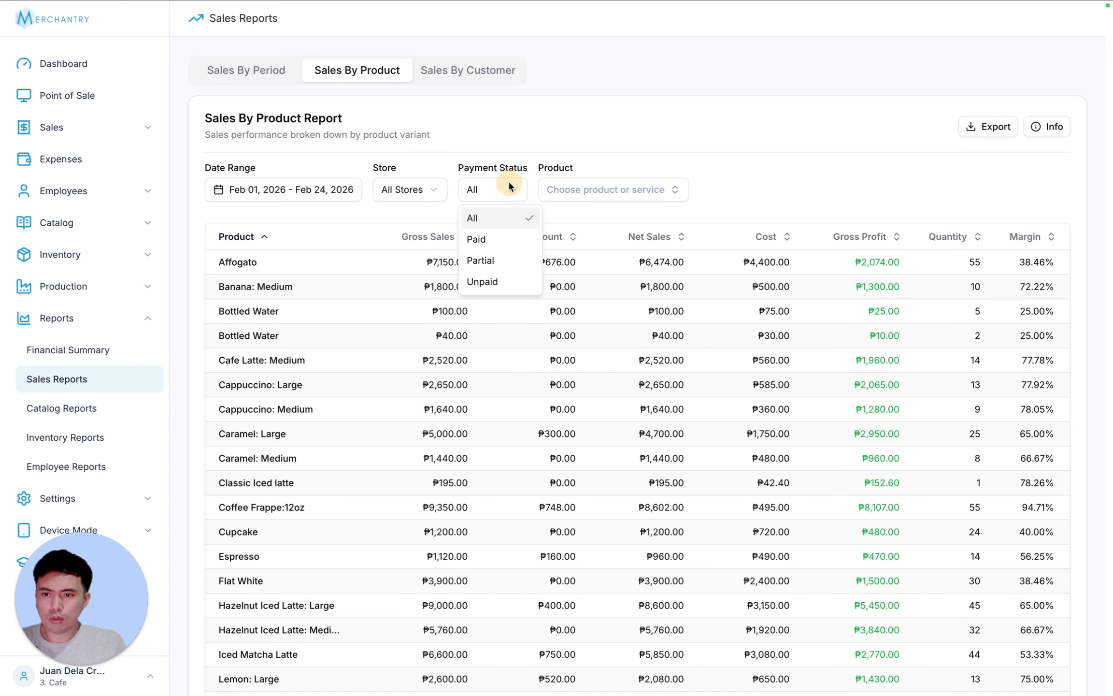
pyautogui.click(597, 193)
pyautogui.click(595, 194)
pyautogui.click(583, 304)
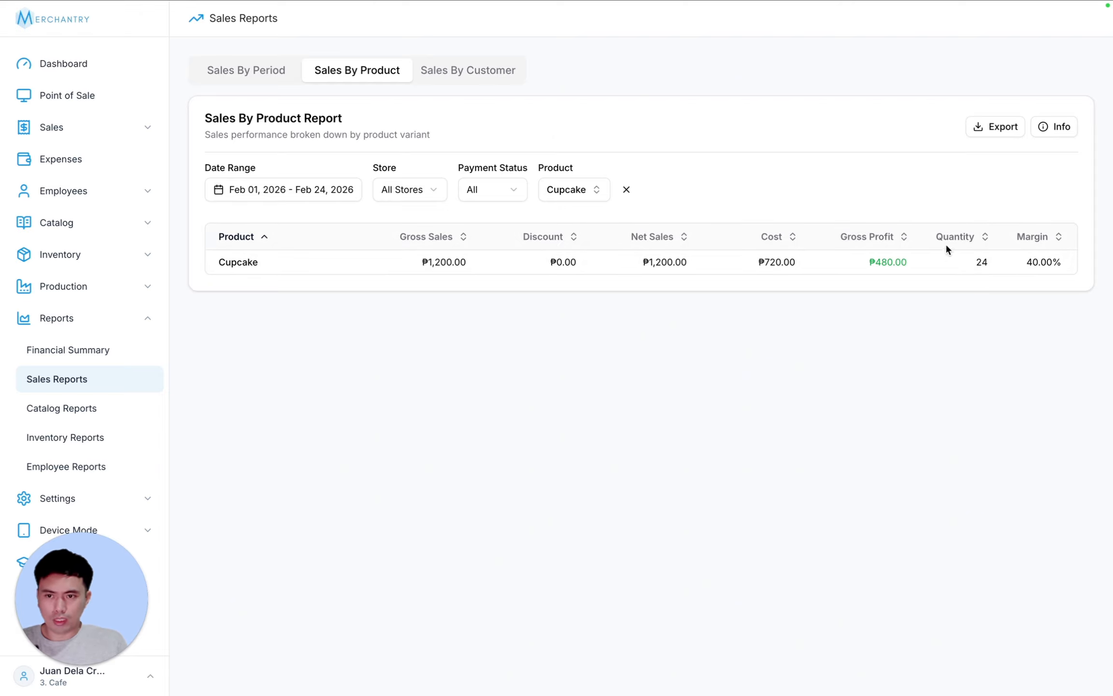
pyautogui.click(627, 190)
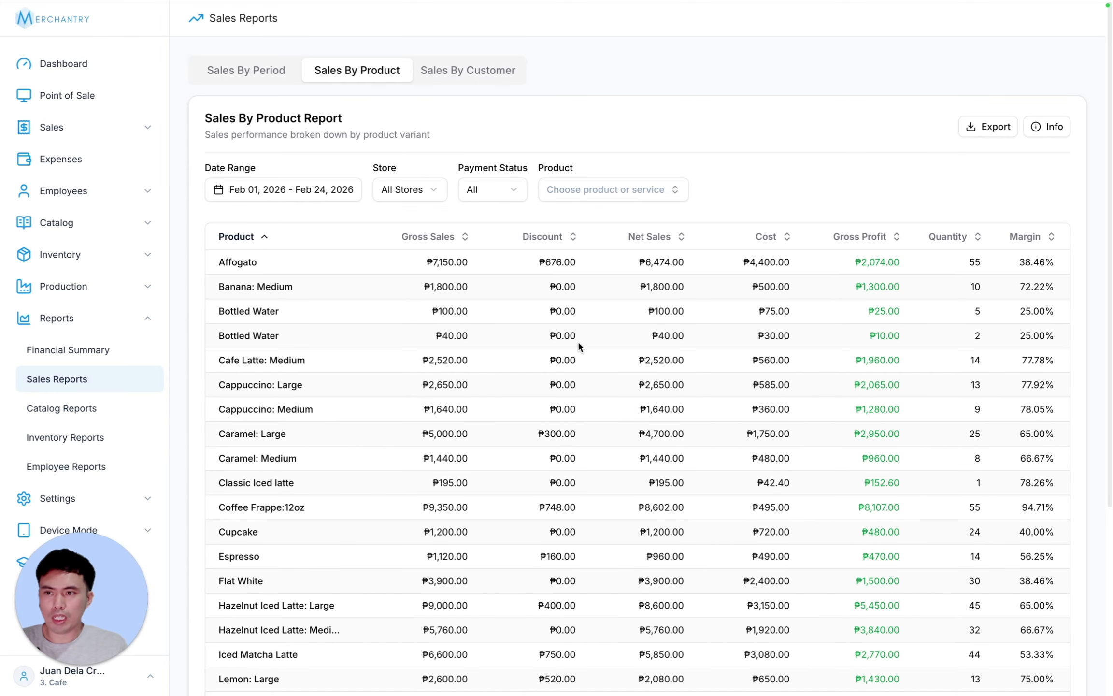
# - Switch to the Sales By Customer report and filter it to one customer, then another
pyautogui.click(461, 70)
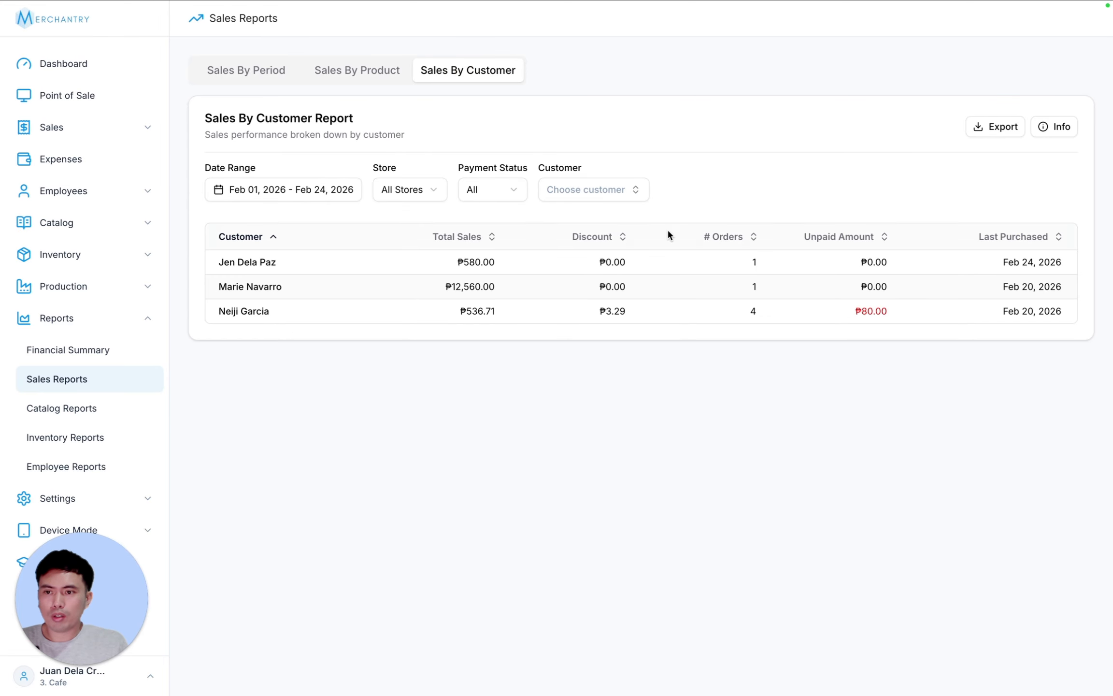
pyautogui.click(590, 202)
pyautogui.click(540, 255)
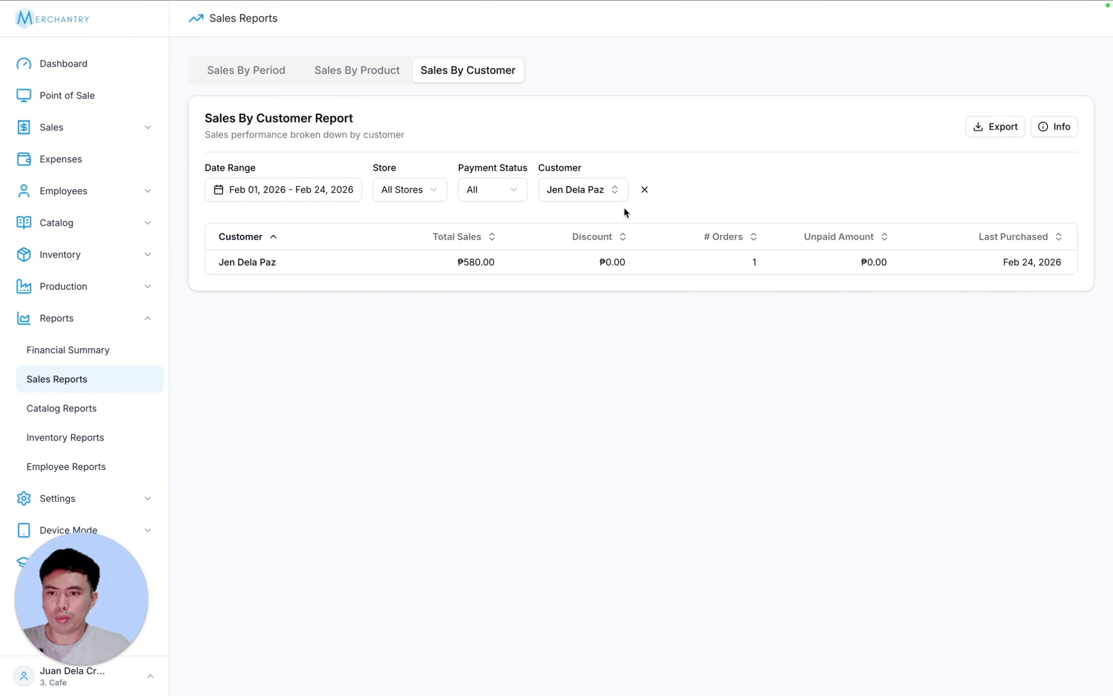
pyautogui.click(591, 189)
pyautogui.click(540, 288)
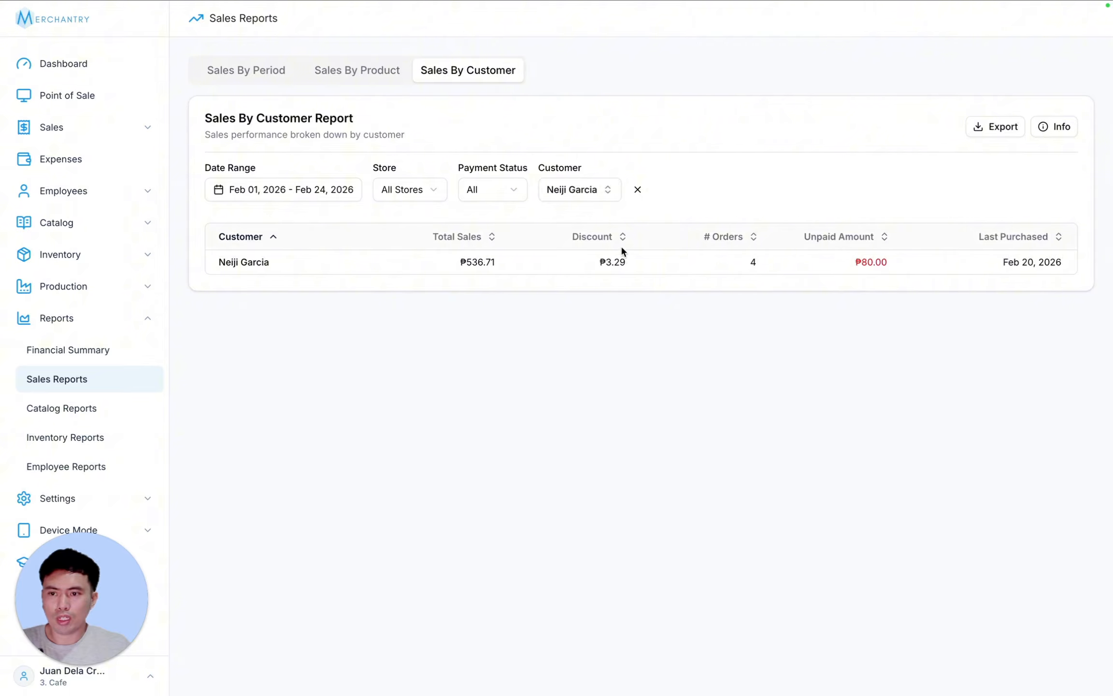
# - Highlight the selected customer's sales row and check the date range options, leaving them unchanged
pyautogui.moveTo(413, 261); pyautogui.dragTo(892, 268)
pyautogui.click(925, 271)
pyautogui.moveTo(1056, 260); pyautogui.dragTo(217, 260)
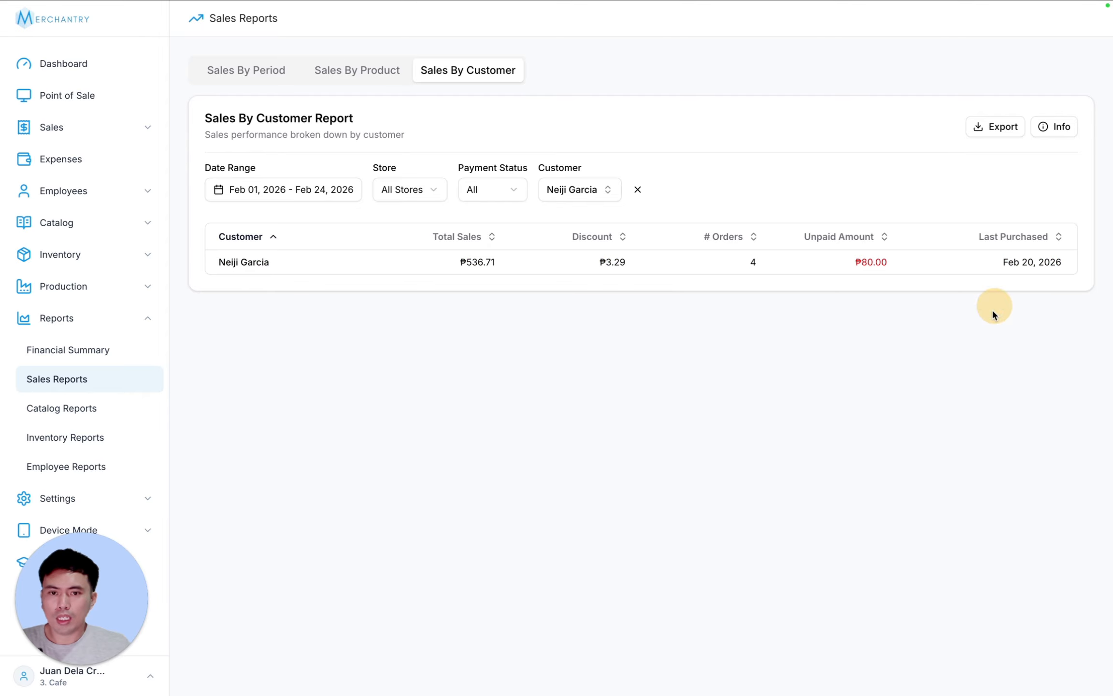
pyautogui.click(288, 193)
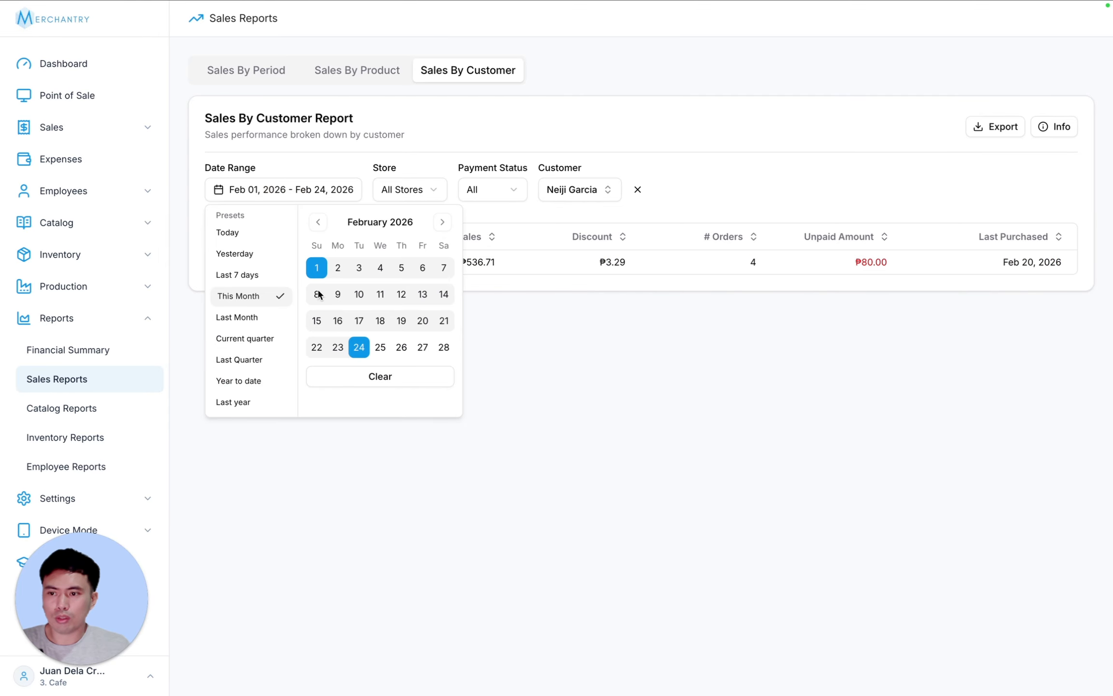
pyautogui.click(675, 396)
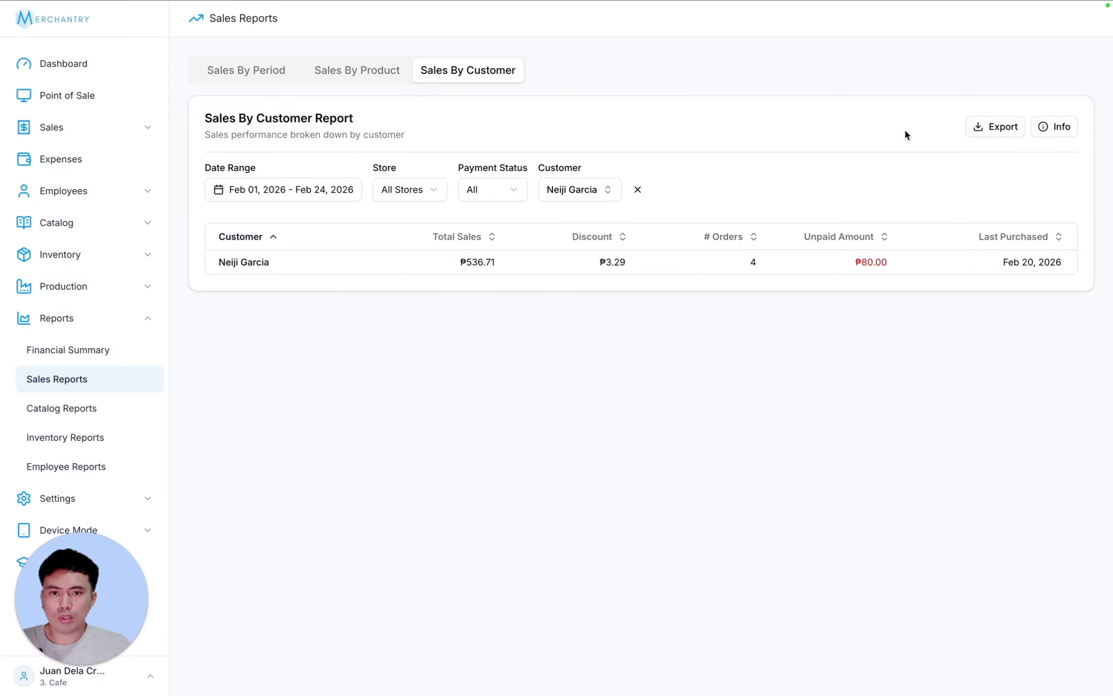
# - Review the customer report column definitions, then go to the Inventory Valuation report
pyautogui.click(1060, 129)
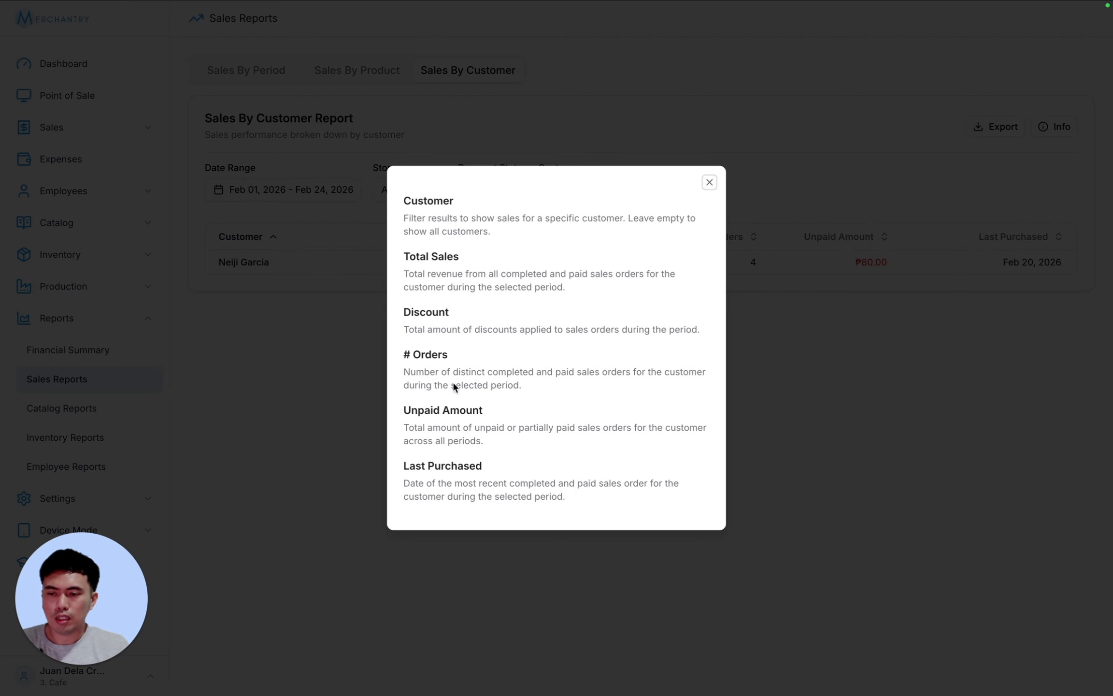
pyautogui.click(710, 183)
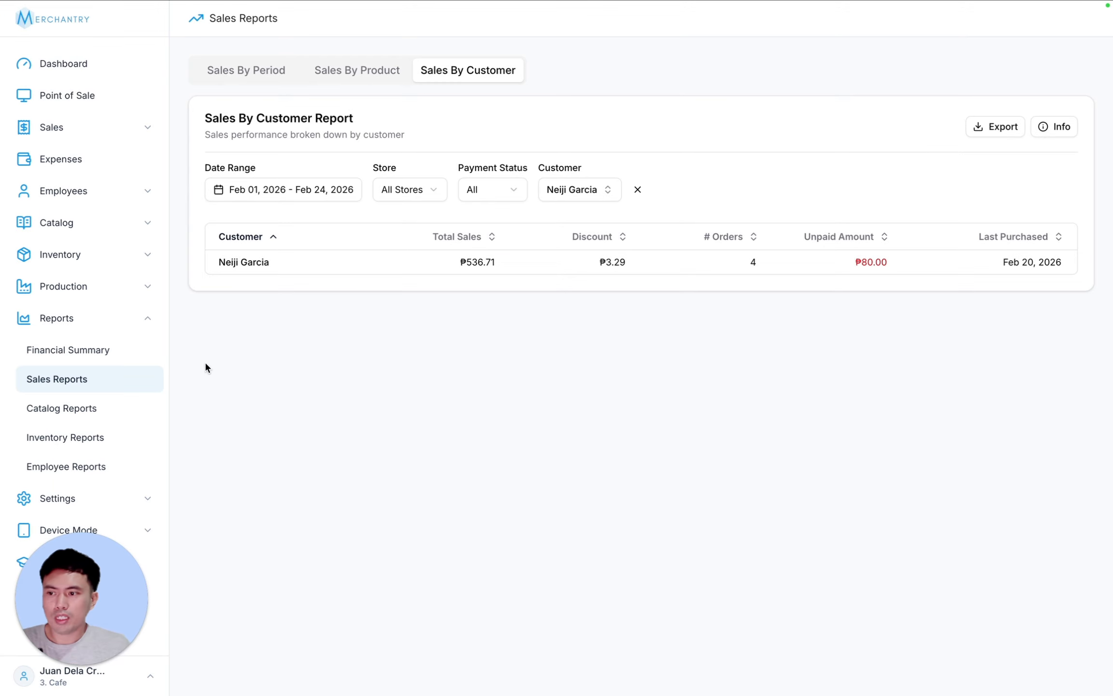
pyautogui.click(87, 433)
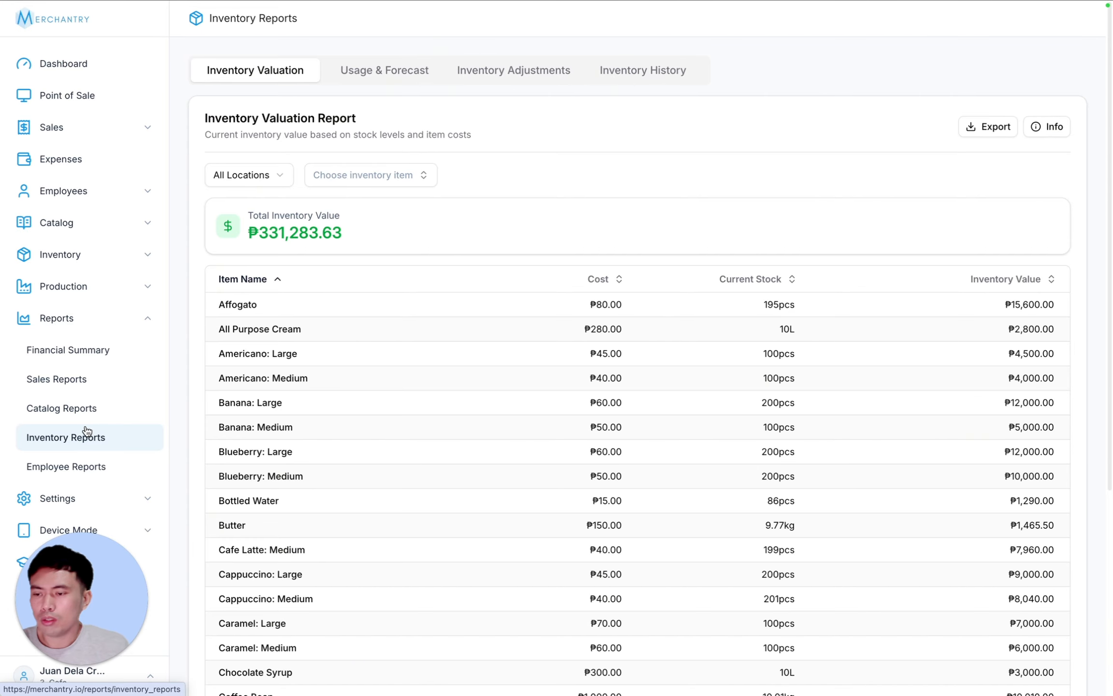
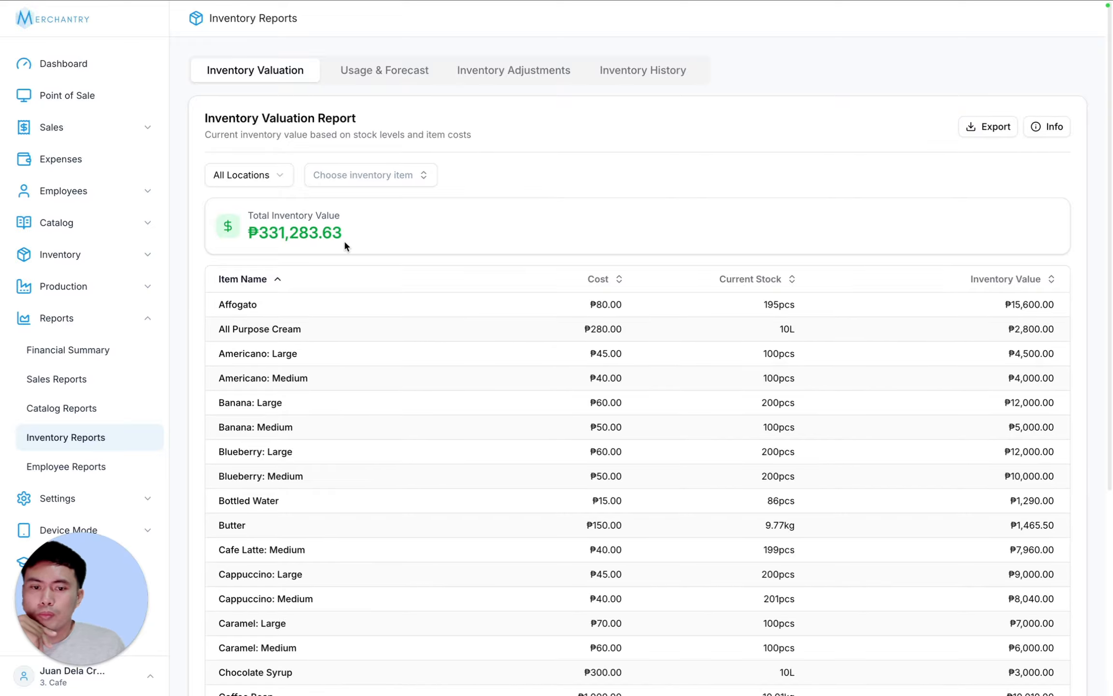
# - Filter the Inventory Valuation report to Bottled Water
pyautogui.scroll(-5, 712, 369)
pyautogui.scroll(4, 710, 369)
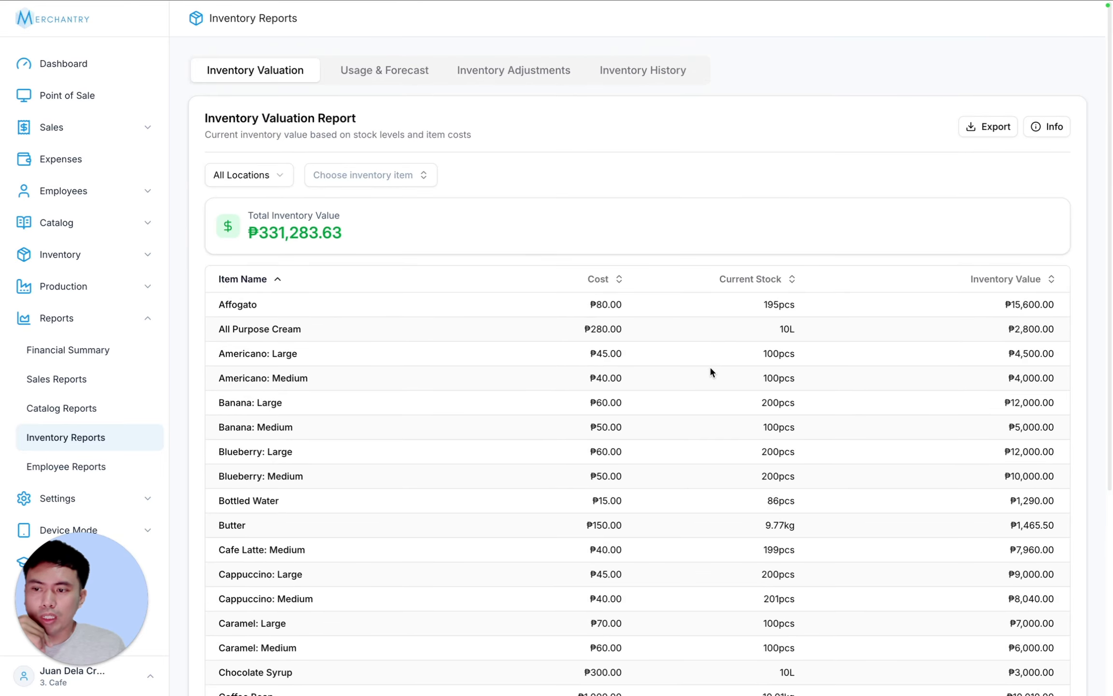
pyautogui.scroll(-4, 711, 368)
pyautogui.scroll(4, 712, 371)
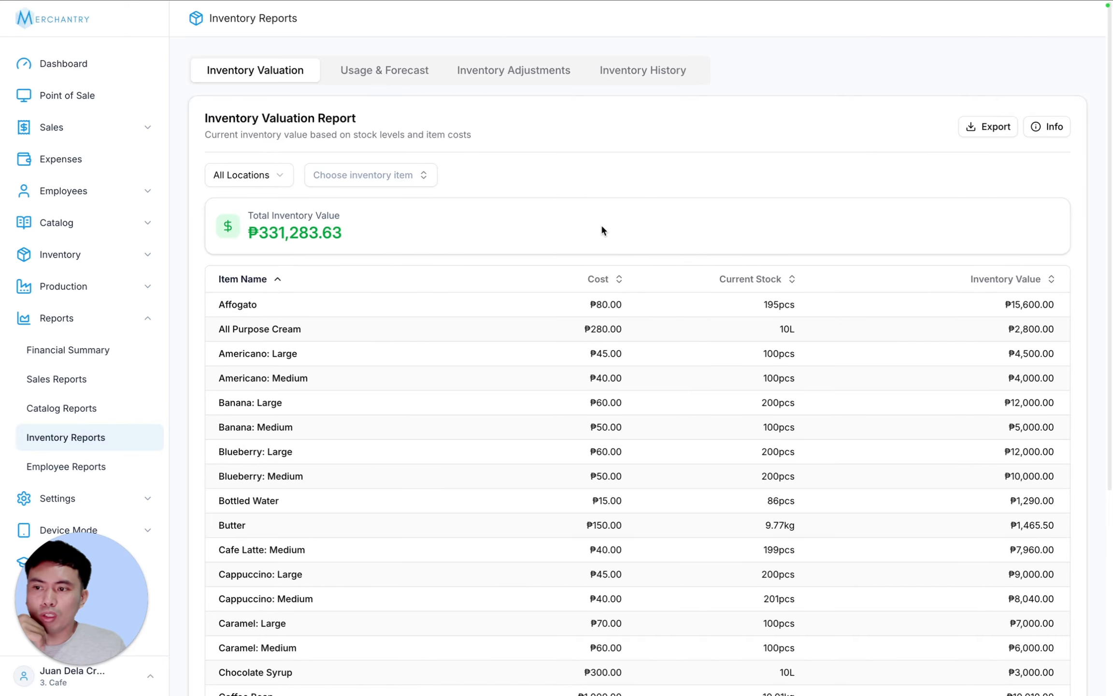
pyautogui.scroll(-5, 865, 420)
pyautogui.scroll(5, 868, 411)
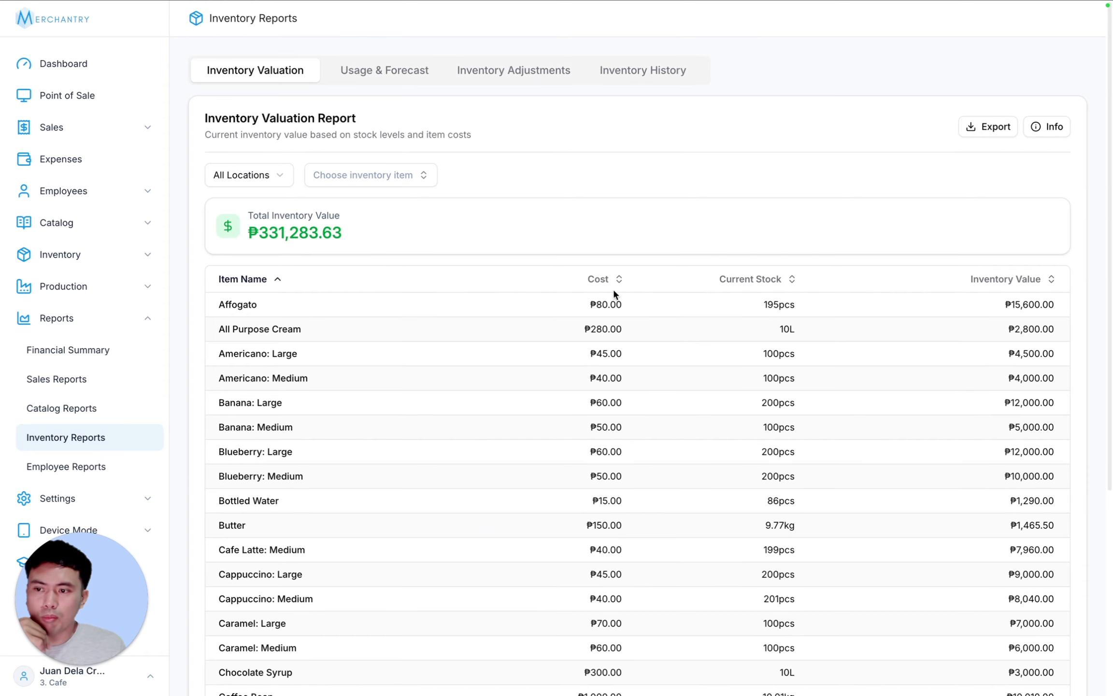
pyautogui.scroll(-5, 715, 456)
pyautogui.scroll(5, 740, 461)
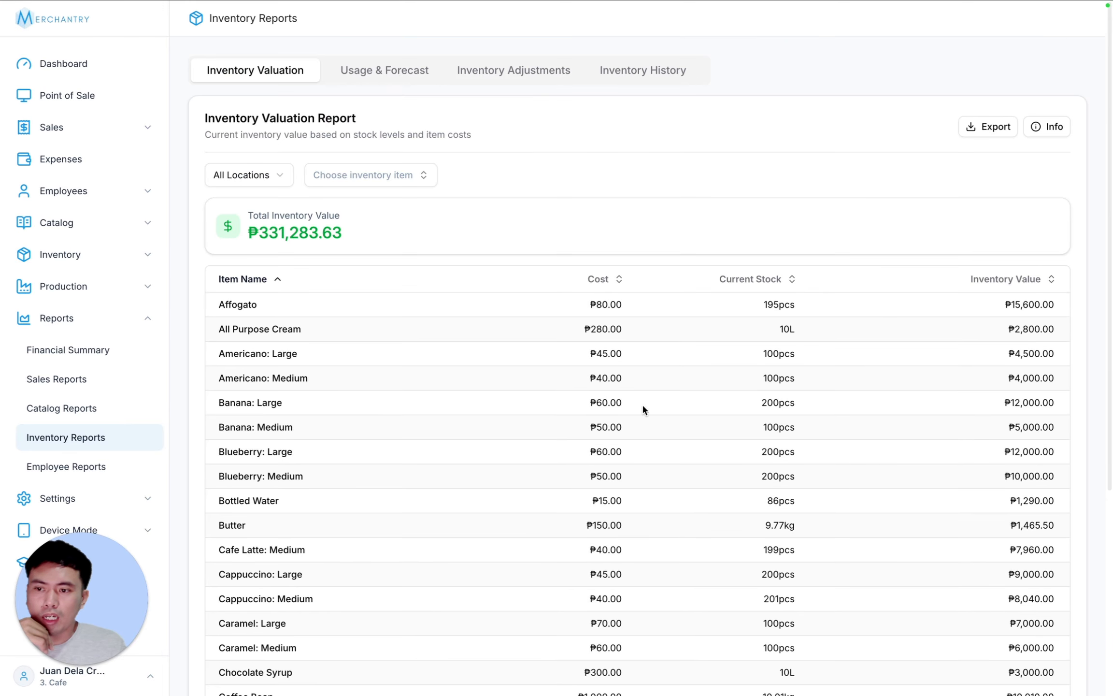
pyautogui.click(370, 175)
pyautogui.click(365, 227)
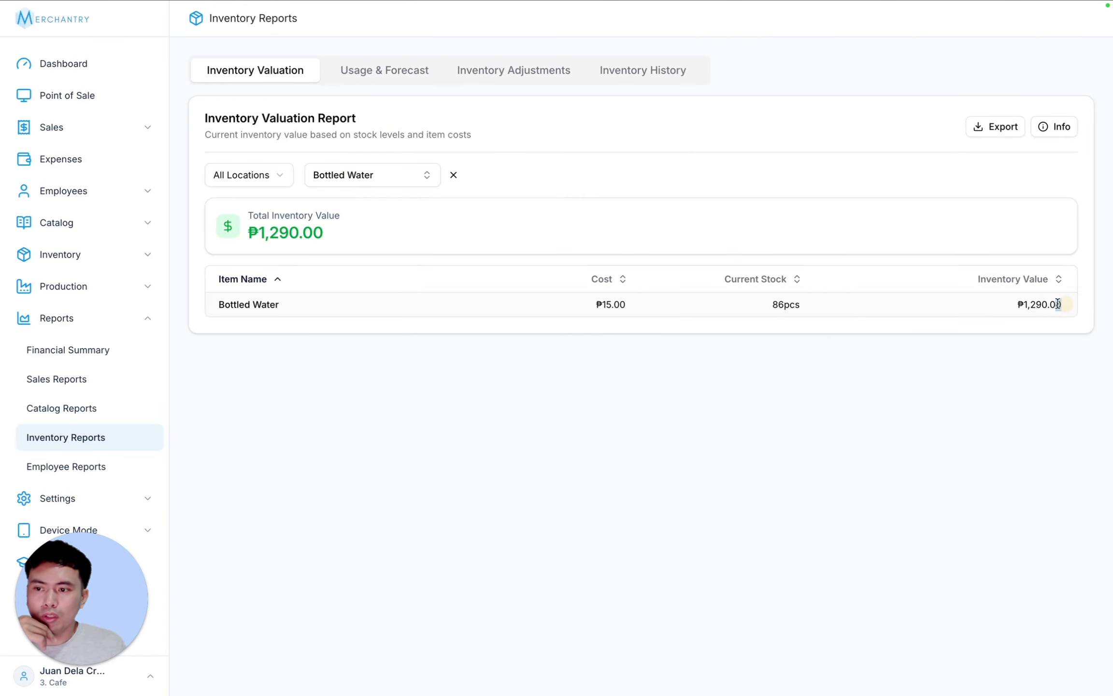
# - Highlight Bottled Water's inventory value, then remove the Bottled Water item filter
pyautogui.moveTo(1058, 304); pyautogui.dragTo(276, 303)
pyautogui.click(278, 304)
pyautogui.click(455, 176)
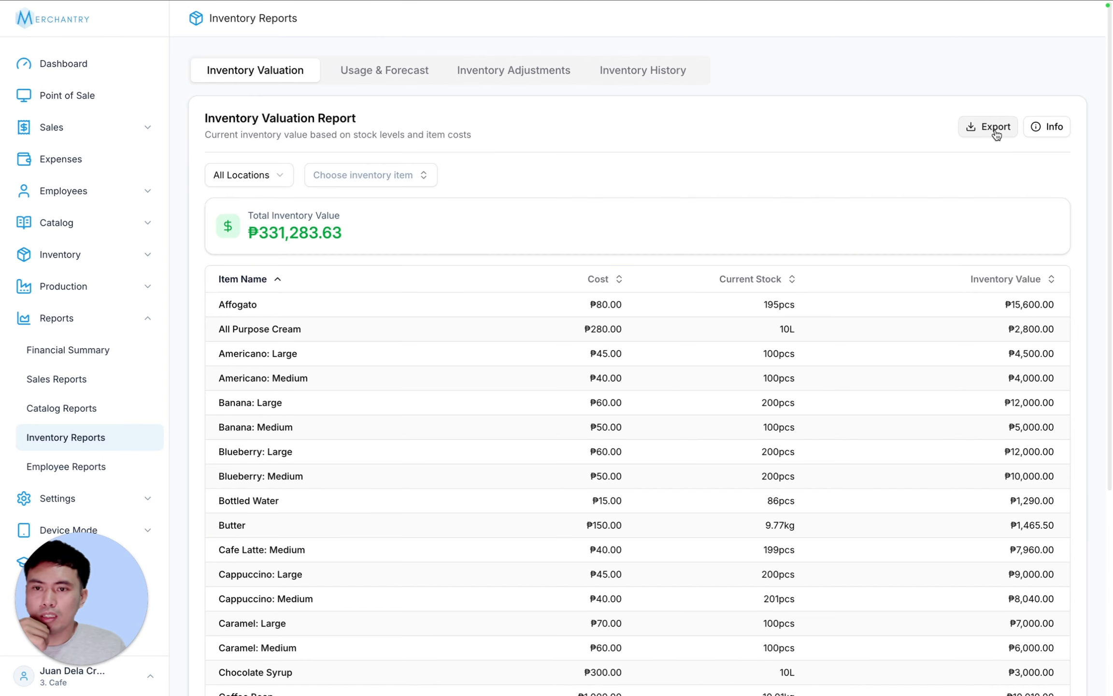
# - Review the valuation column explanations, then switch to the Usage & Forecast report
pyautogui.click(1050, 126)
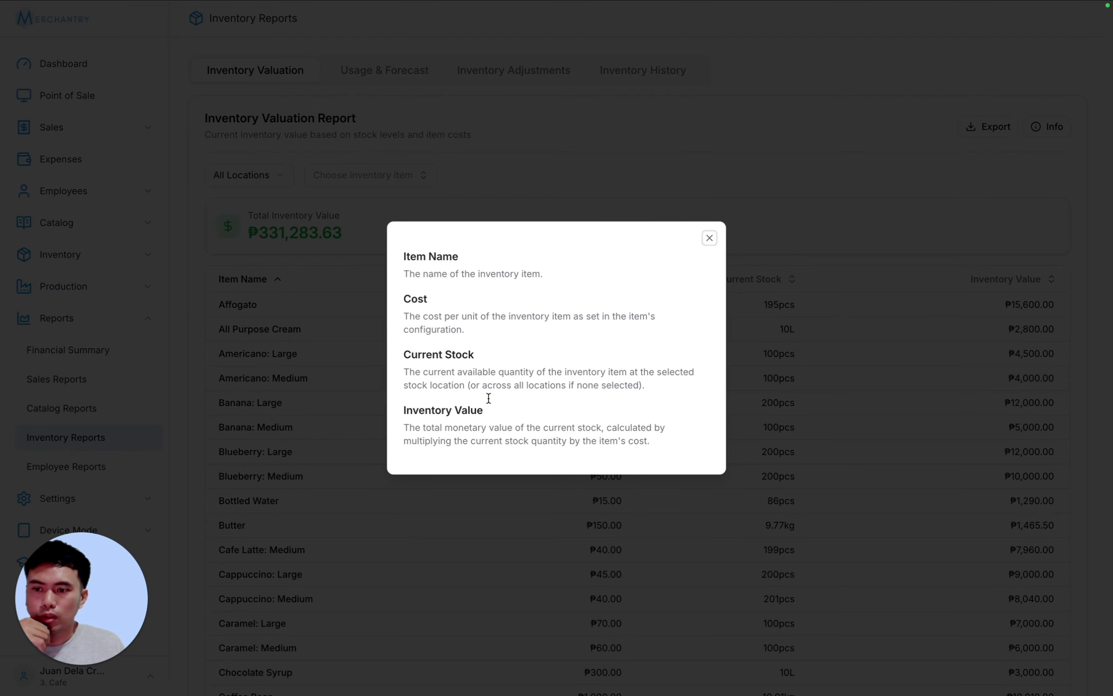
pyautogui.click(709, 238)
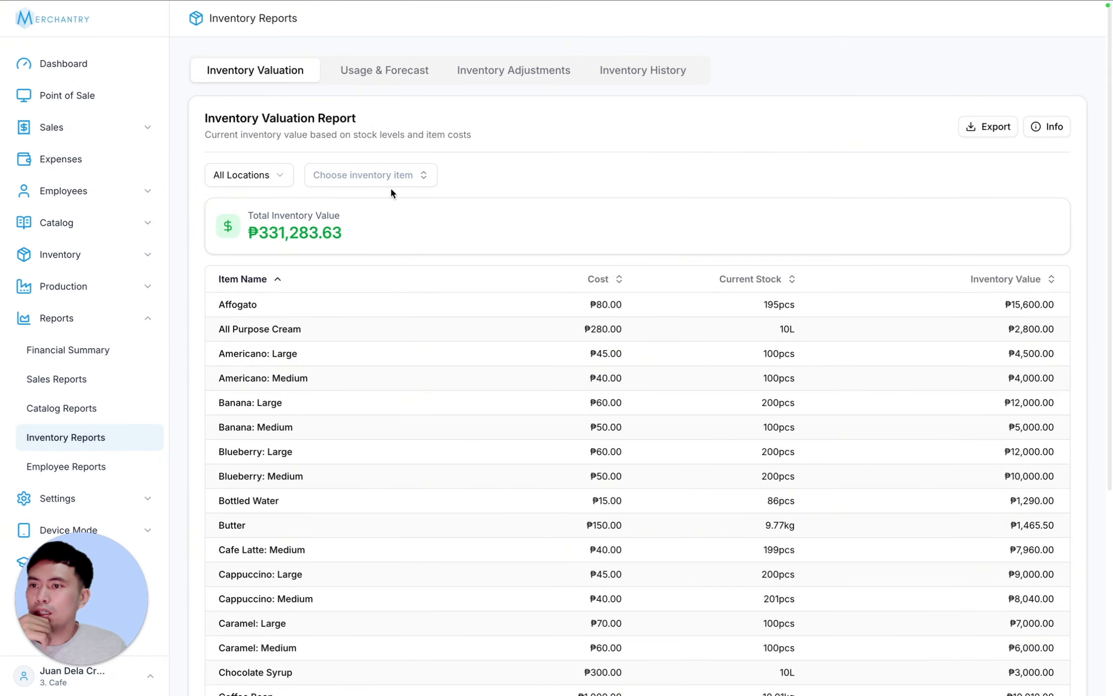
pyautogui.click(381, 70)
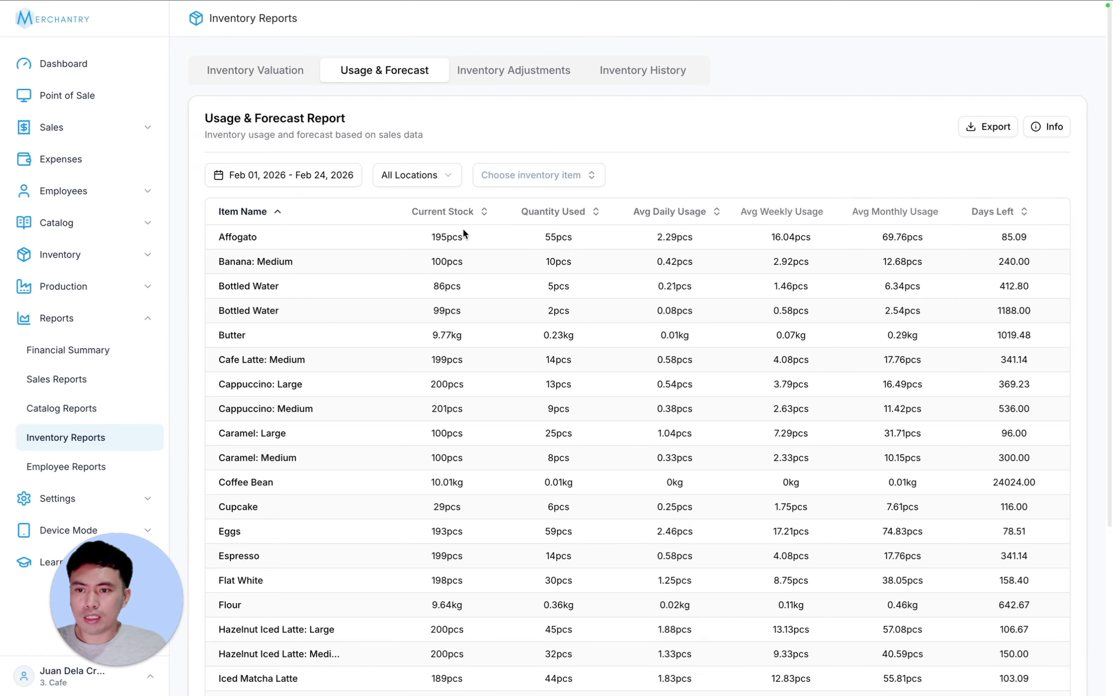
# - Keep the date range unchanged and sort items by Days Left, fewest first
pyautogui.click(288, 178)
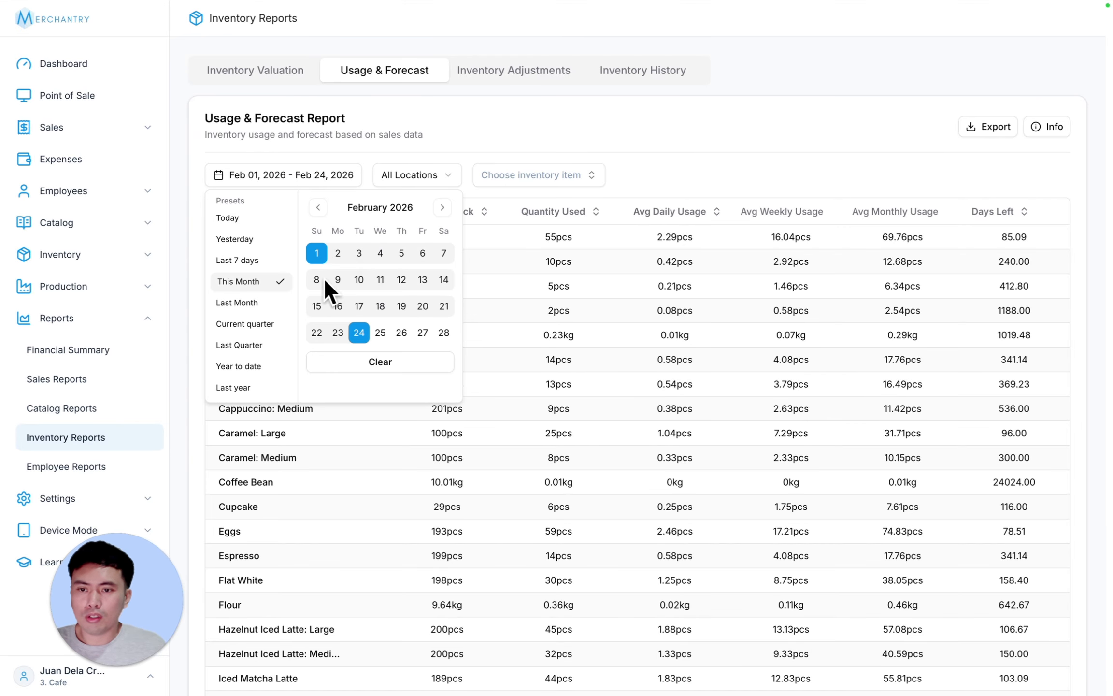
pyautogui.click(729, 186)
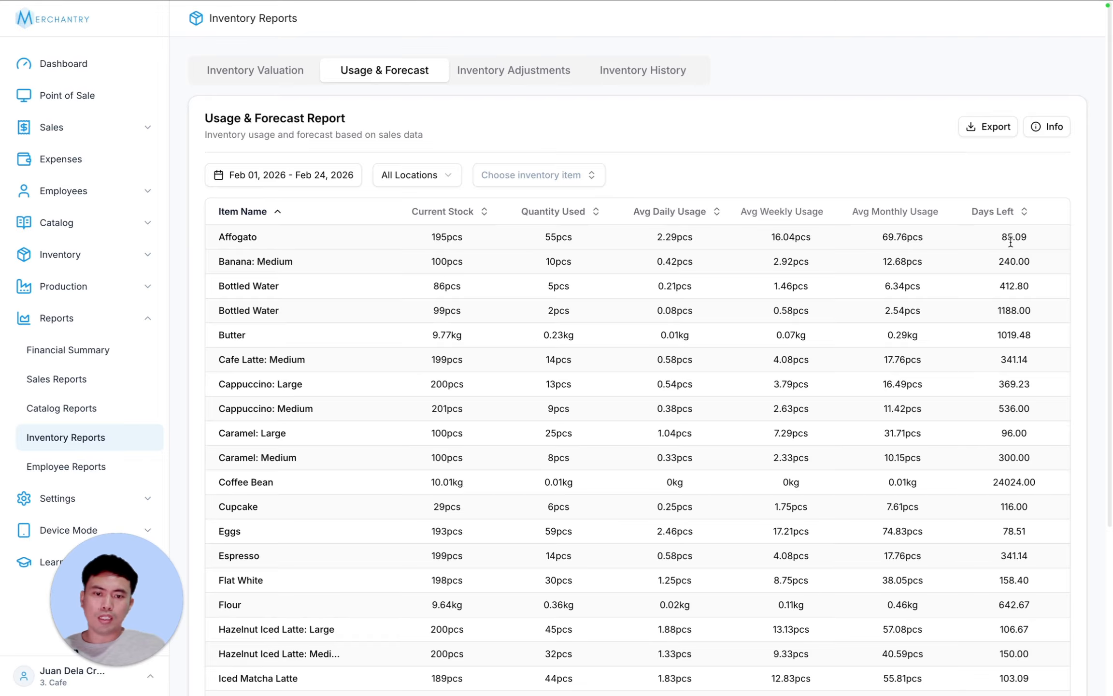
pyautogui.click(1025, 212)
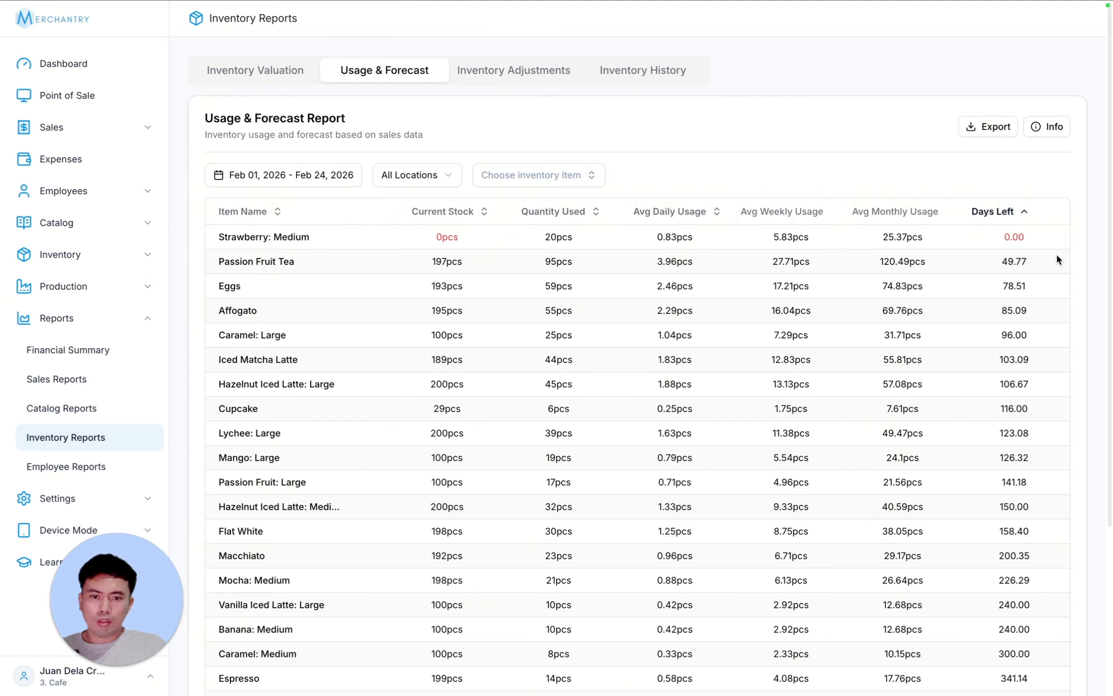
pyautogui.click(1026, 211)
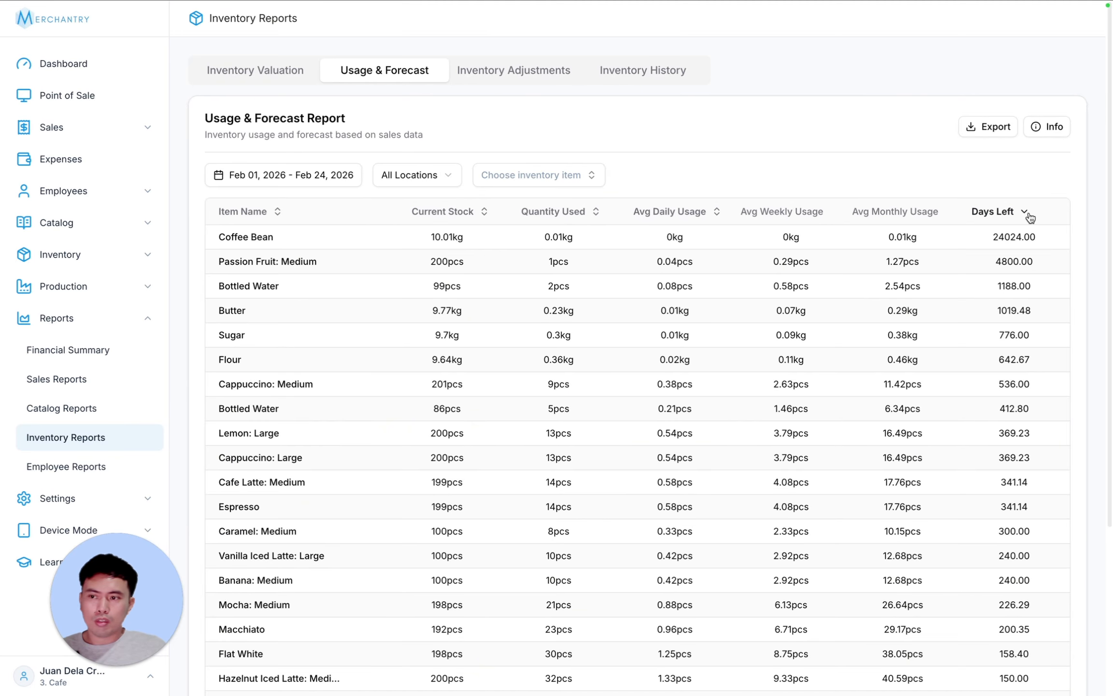
pyautogui.click(1028, 213)
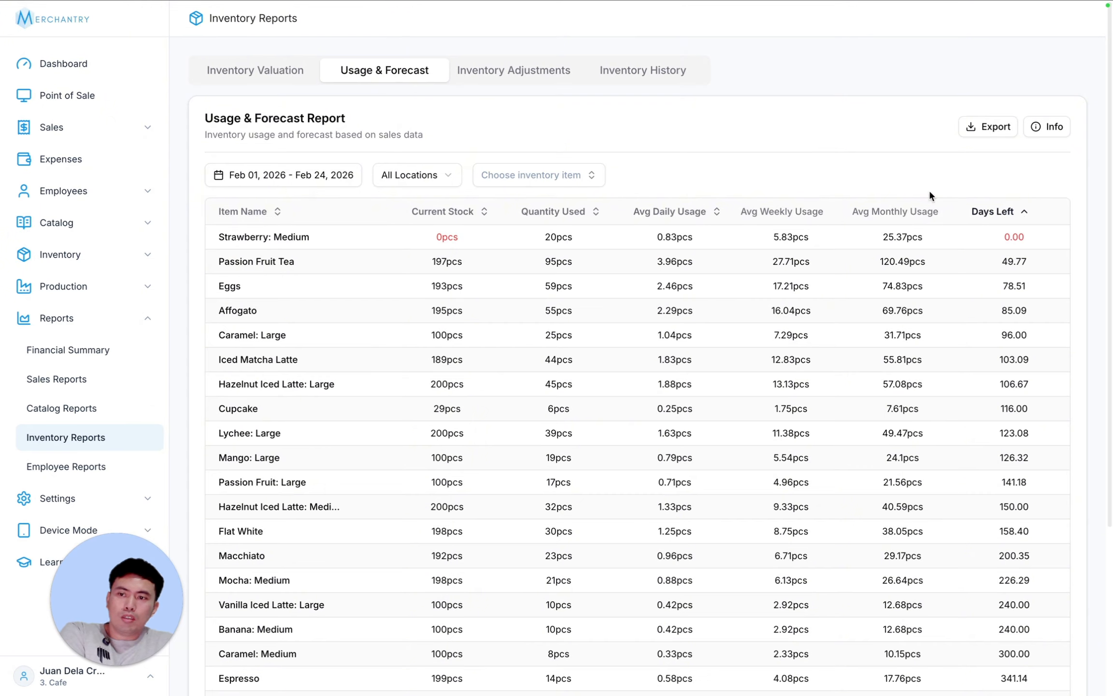
# - Leave locations as they are and filter usage to Cupcake, then to Bottled Water
pyautogui.click(420, 177)
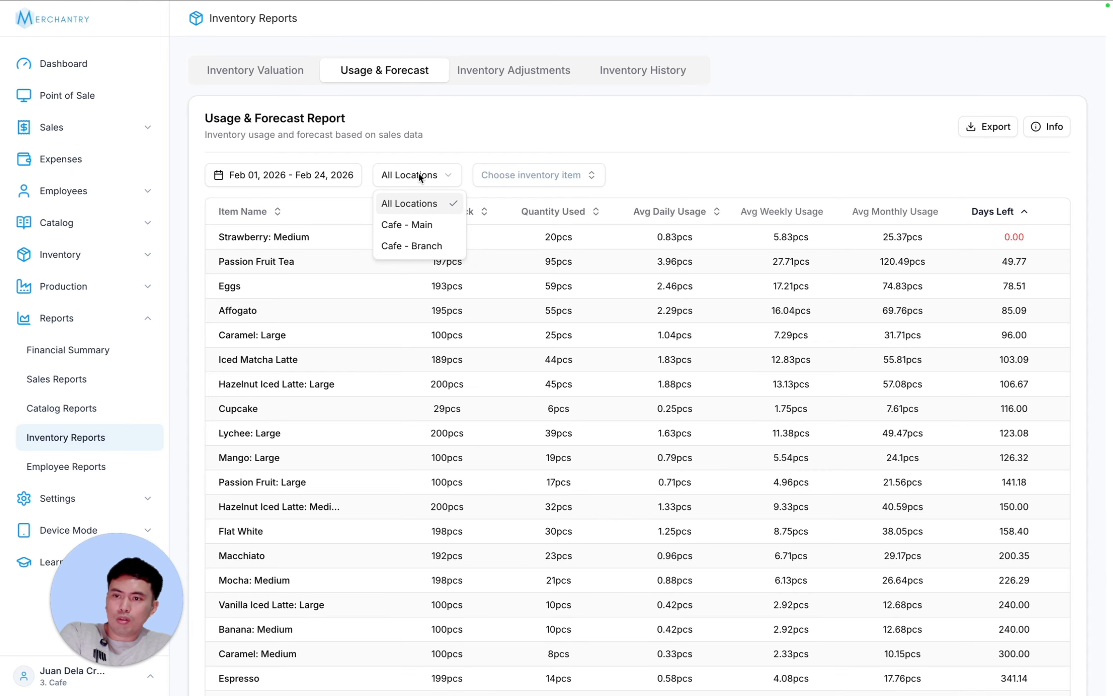
pyautogui.click(503, 175)
pyautogui.click(560, 175)
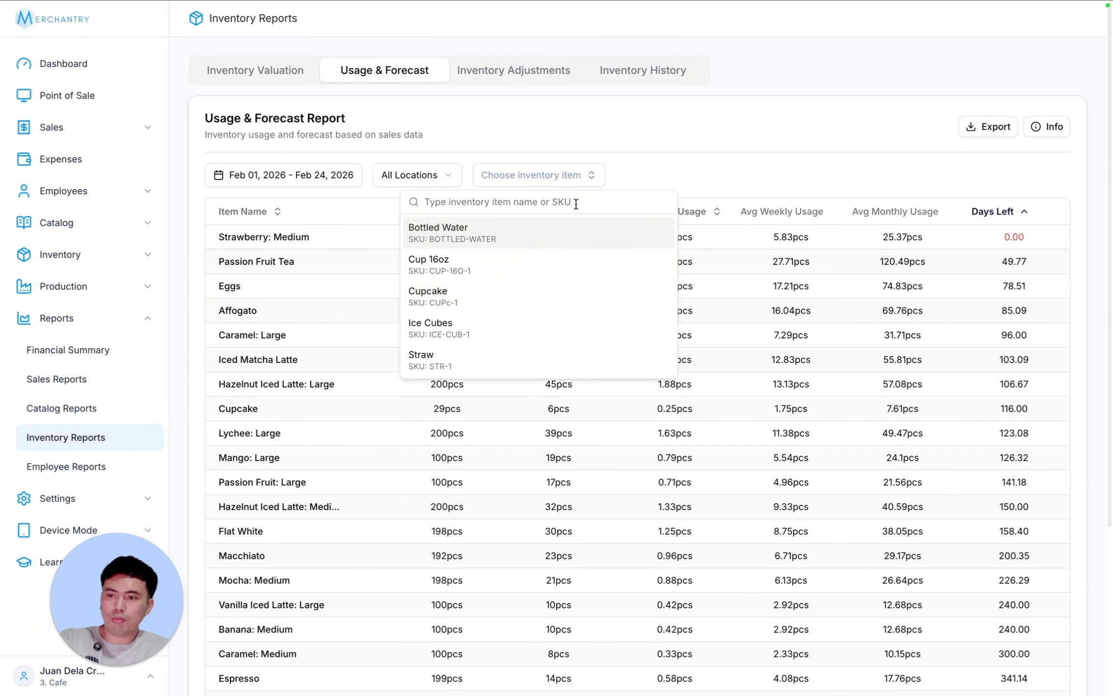
pyautogui.click(526, 295)
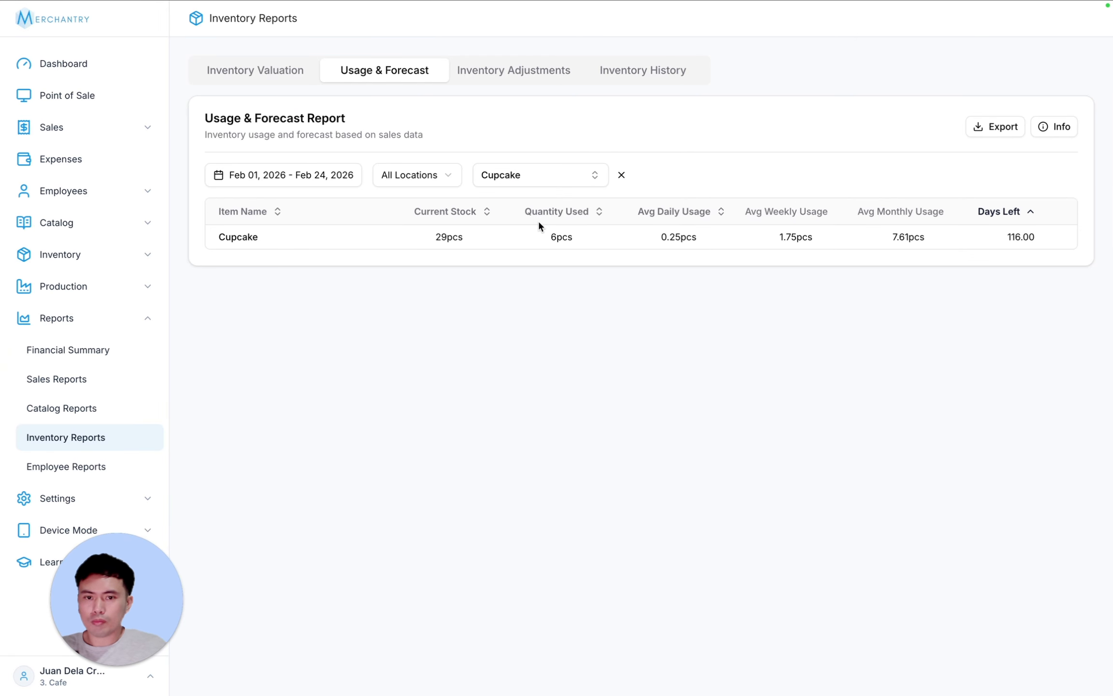
pyautogui.click(533, 182)
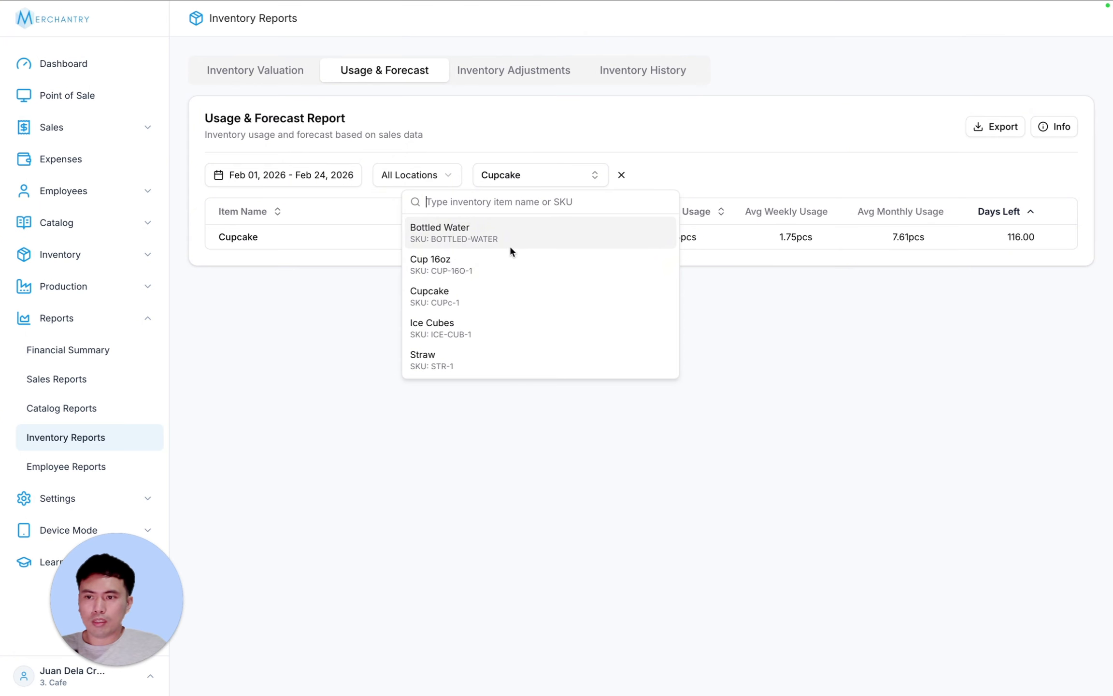
pyautogui.click(508, 233)
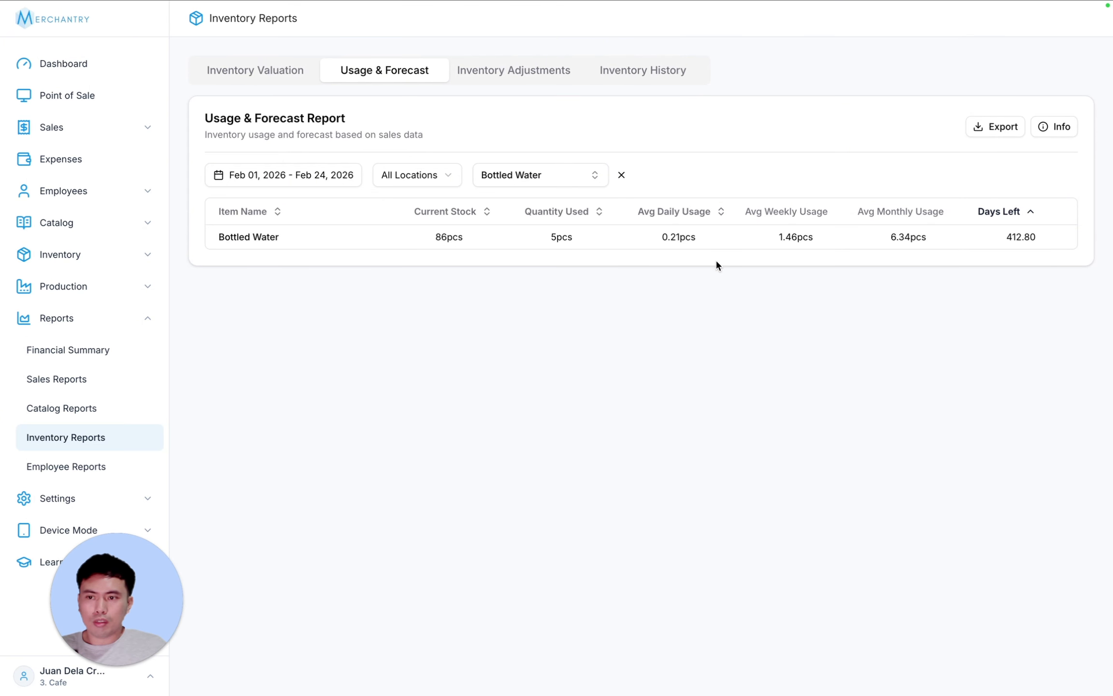
# - Filter usage to Ice Cubes, then clear the item filter
pyautogui.click(541, 177)
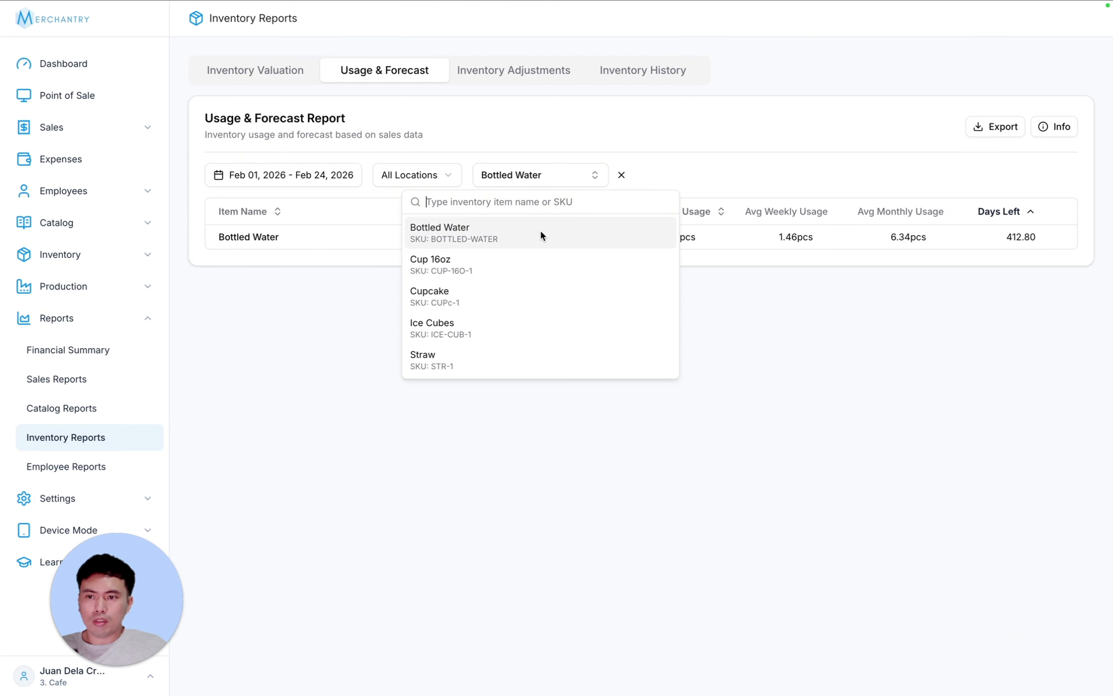
pyautogui.click(530, 319)
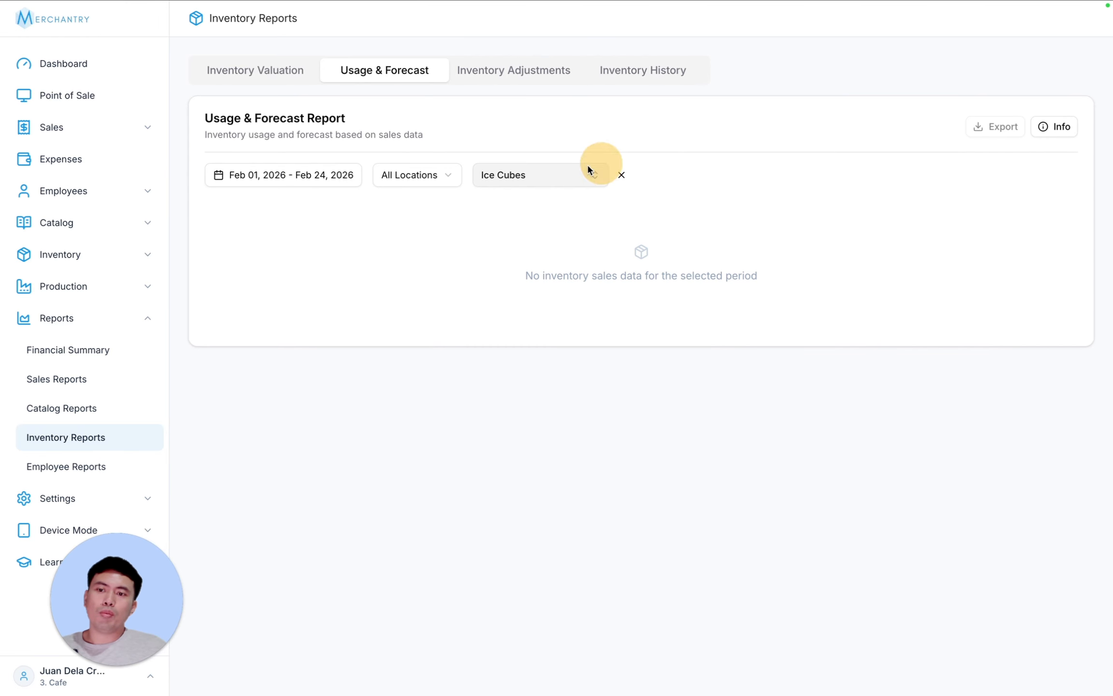
pyautogui.click(622, 175)
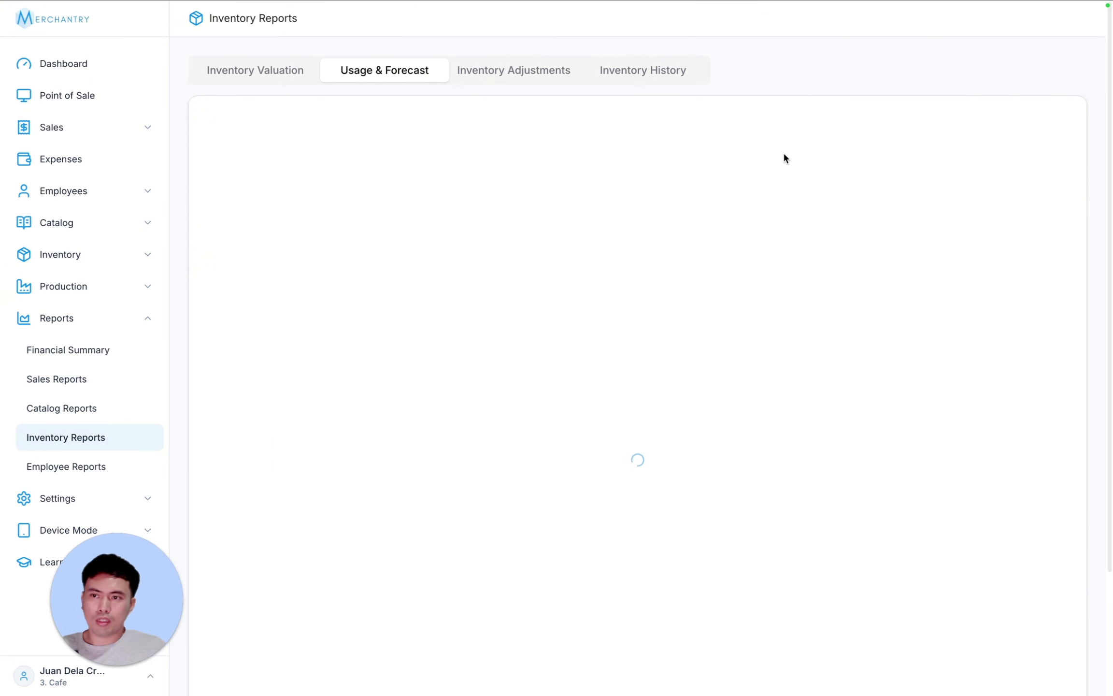
# - Open the Inventory Adjustments report, leaving date range and locations unchanged
pyautogui.click(1039, 127)
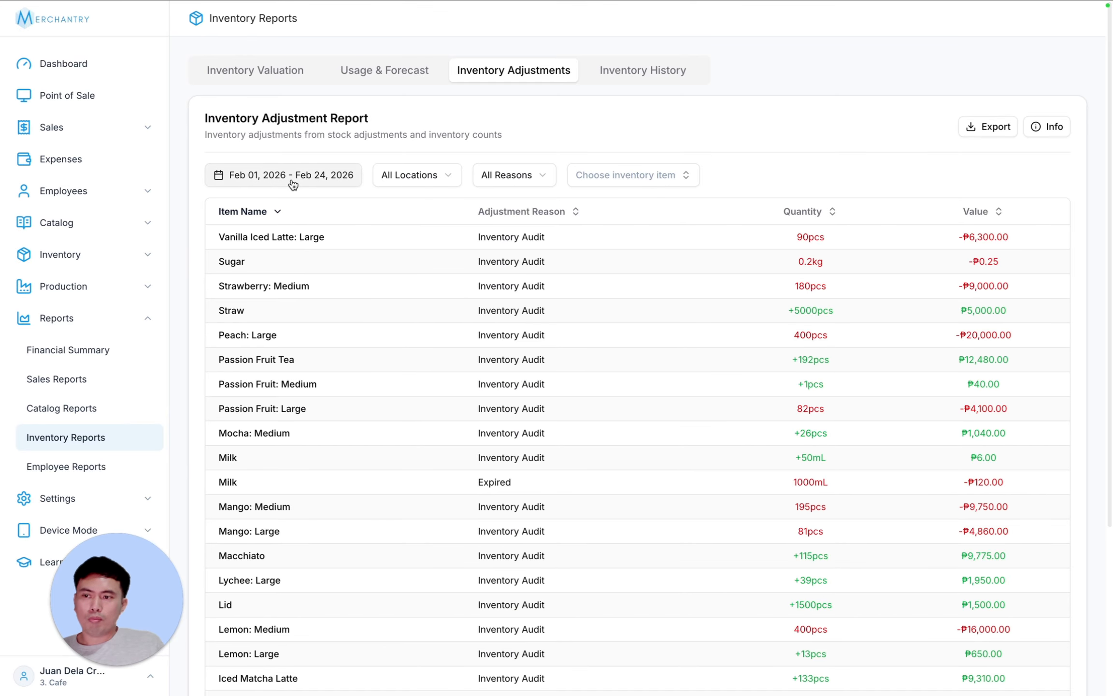
pyautogui.click(331, 187)
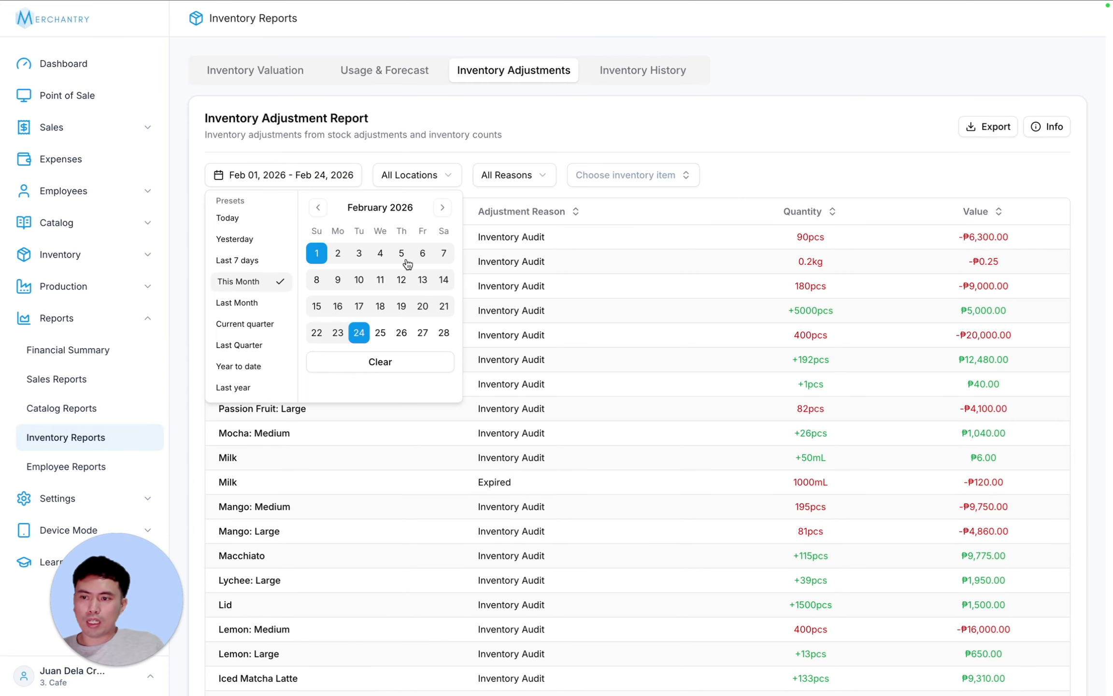
pyautogui.click(533, 127)
pyautogui.click(408, 182)
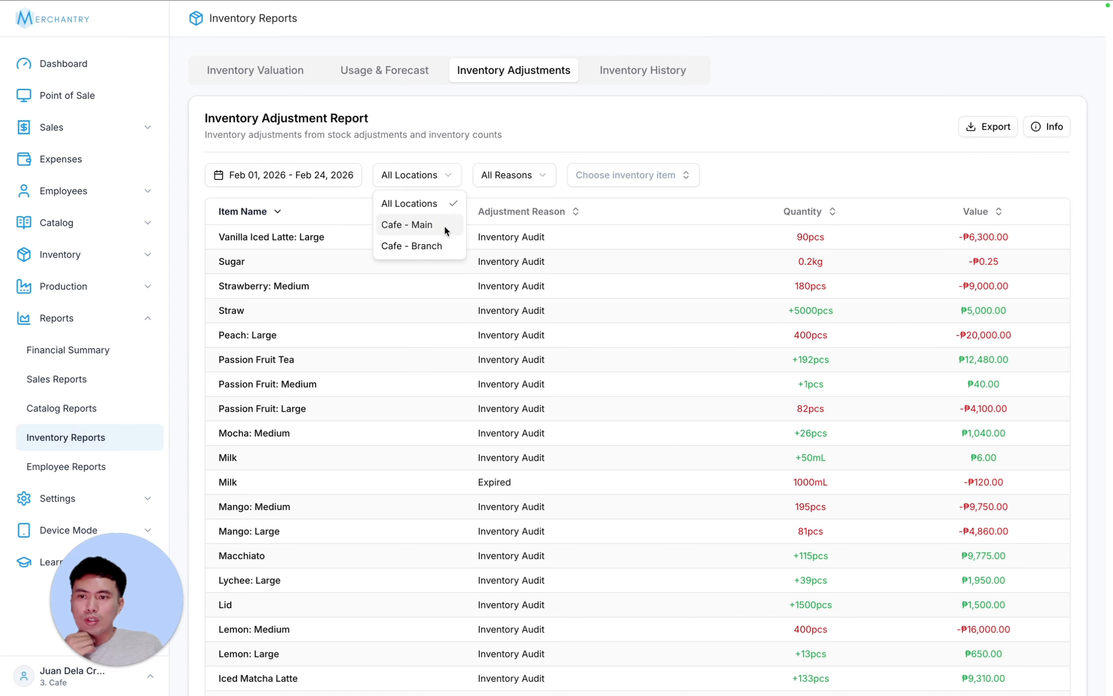
pyautogui.click(537, 174)
# - Filter adjustments to reason Damaged, mark its quantity and value, then clear the filter
pyautogui.click(534, 174)
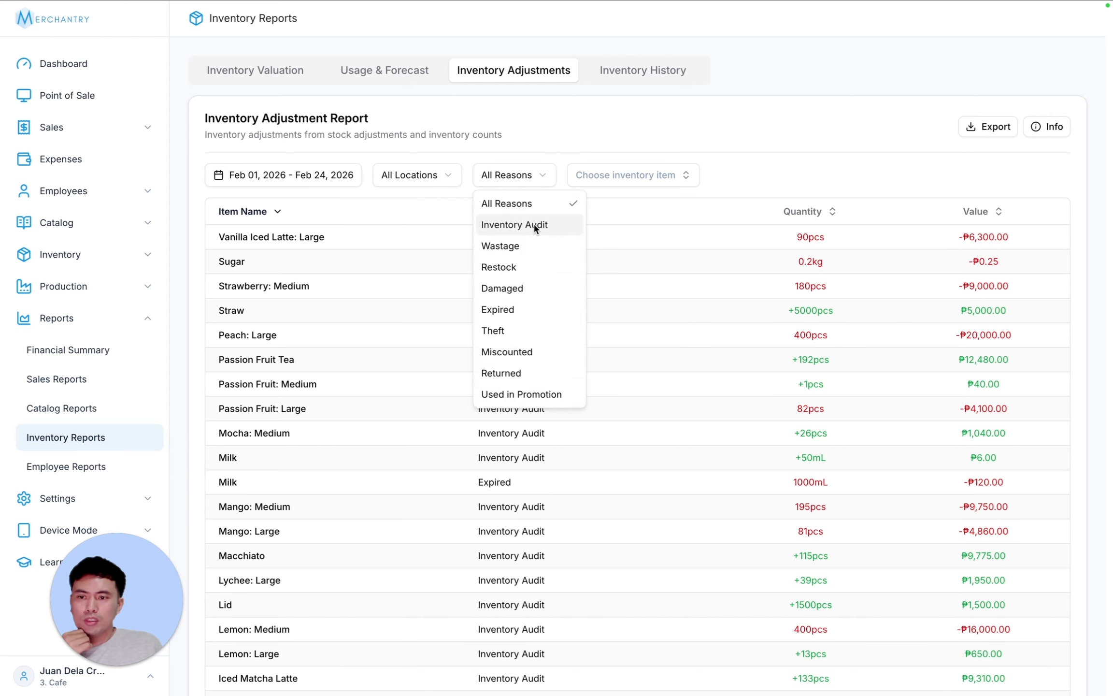
pyautogui.click(530, 281)
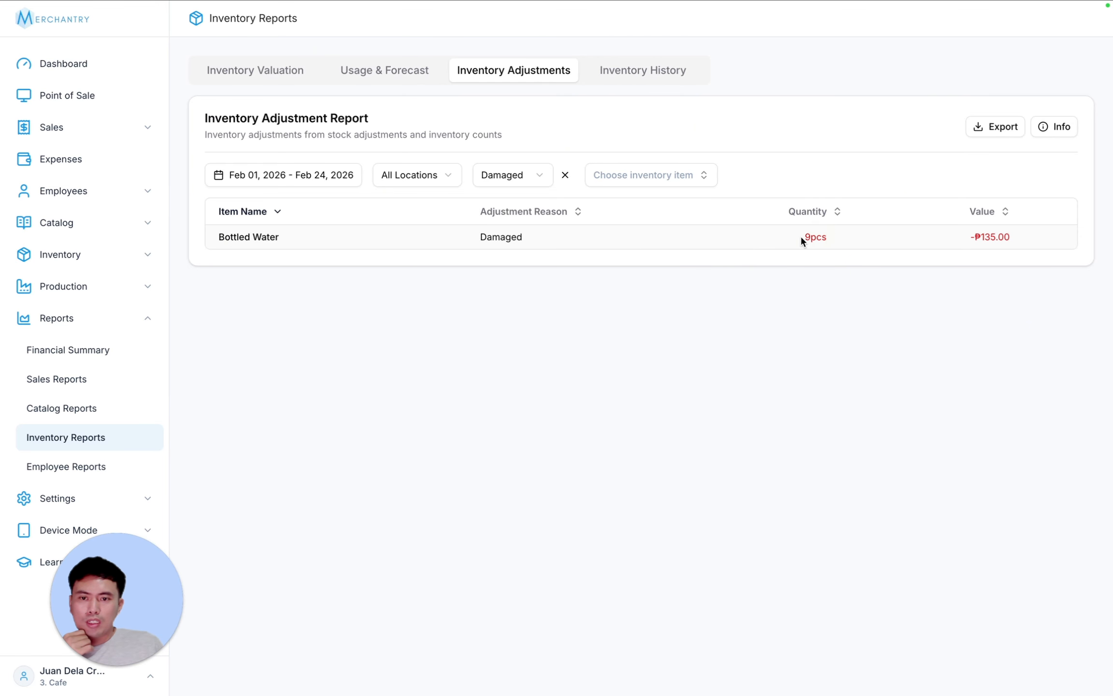
pyautogui.moveTo(1018, 237); pyautogui.dragTo(641, 303)
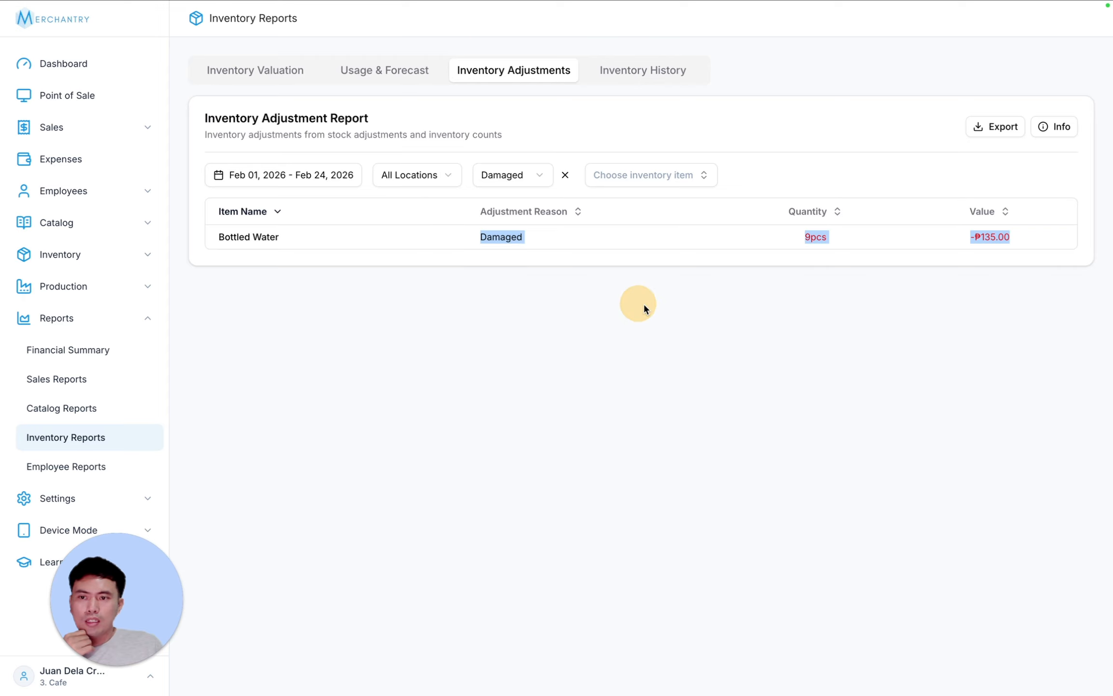
pyautogui.click(565, 175)
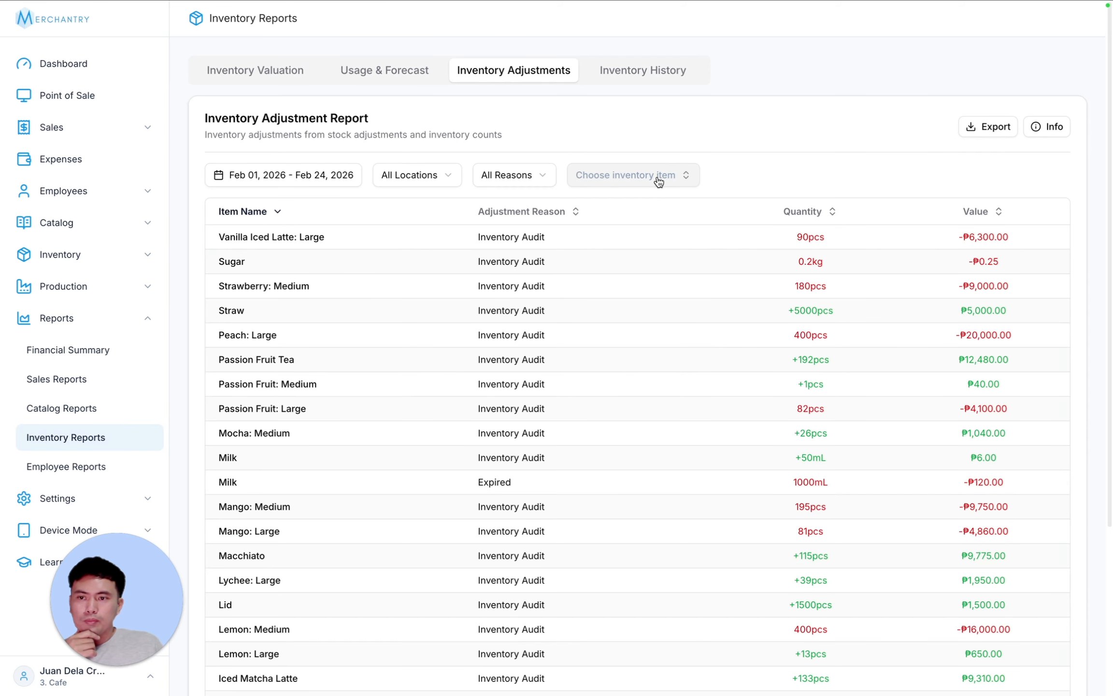
# - Filter adjustments to Bottled Water, then clear the item filter
pyautogui.click(658, 181)
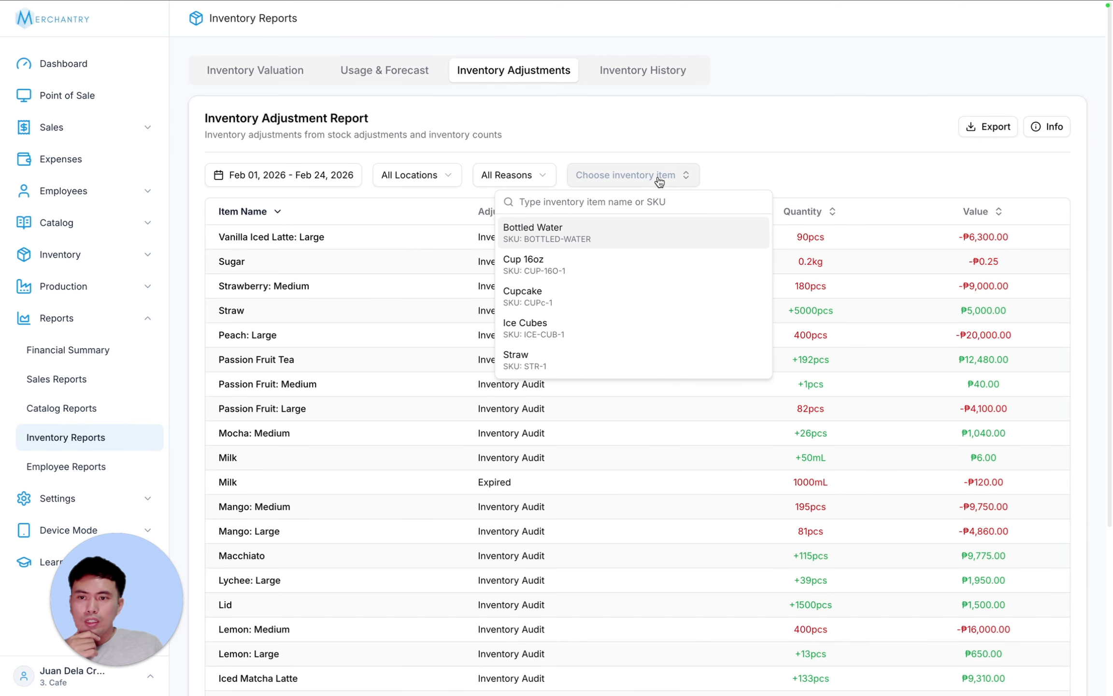
pyautogui.click(635, 231)
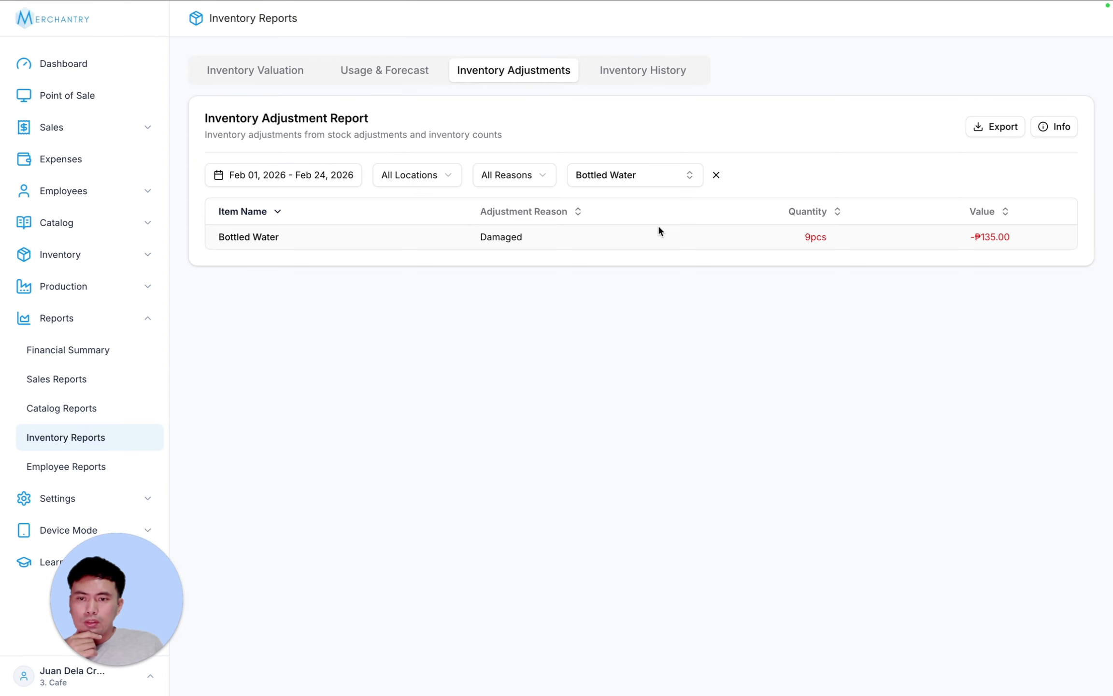
pyautogui.click(631, 183)
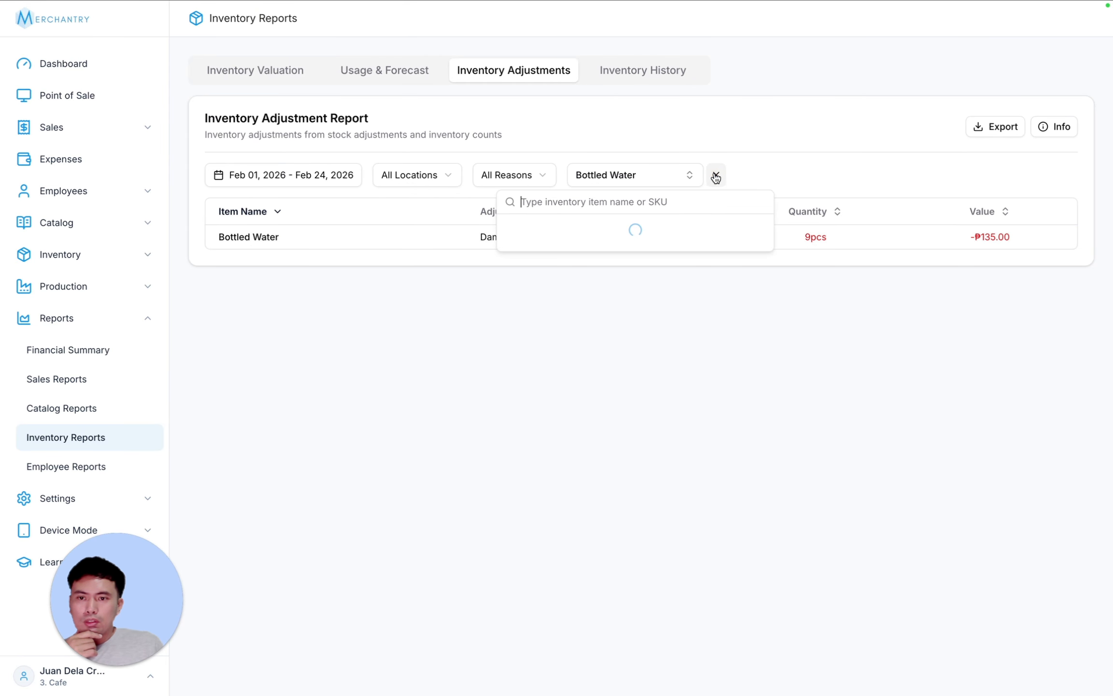
pyautogui.click(716, 174)
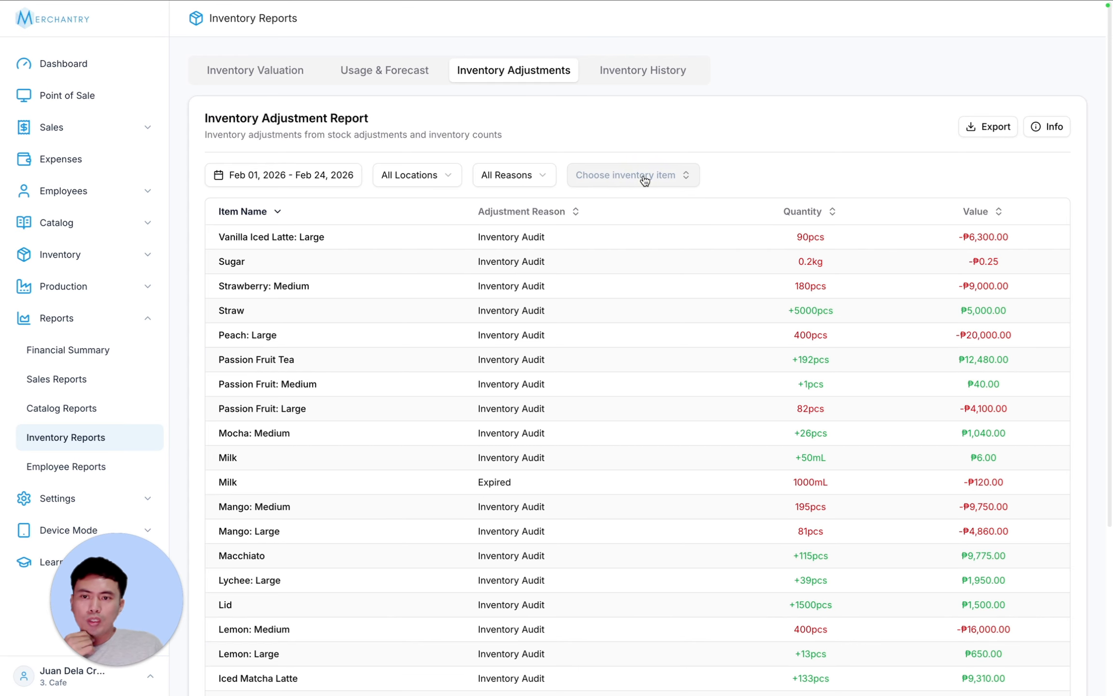
# - Filter to Straw, note its +5000pcs adjustment, clear the filter, and show column explanations
pyautogui.click(645, 179)
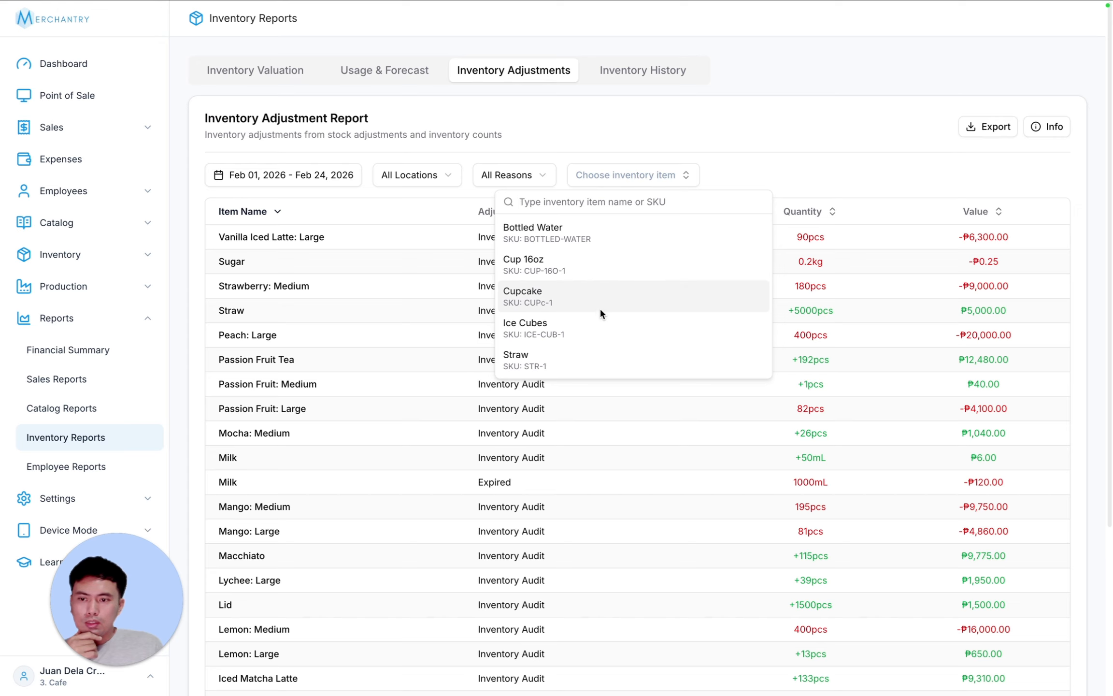
pyautogui.click(628, 360)
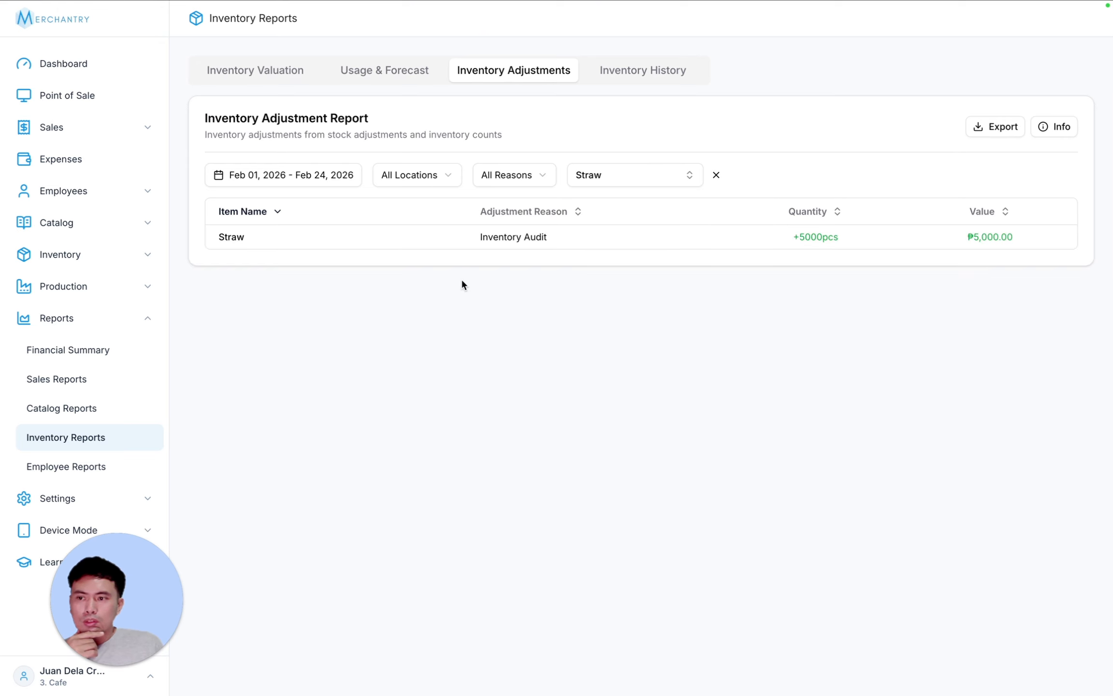
pyautogui.moveTo(792, 237); pyautogui.dragTo(895, 237)
pyautogui.click(787, 242)
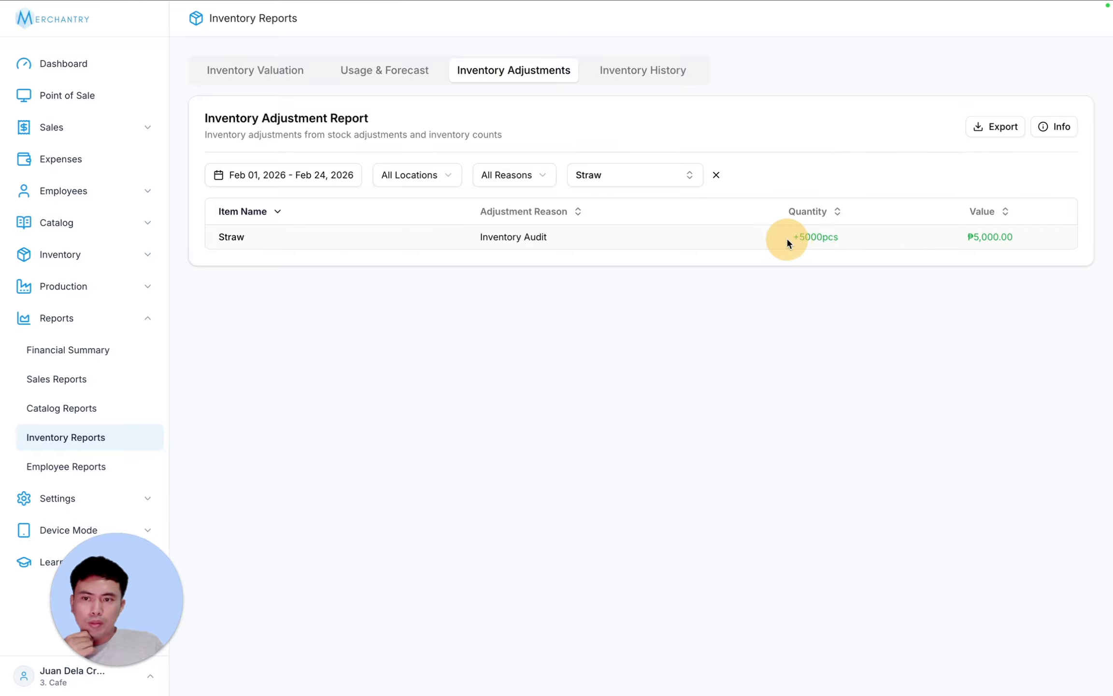
pyautogui.moveTo(787, 242); pyautogui.dragTo(859, 243)
pyautogui.click(867, 238)
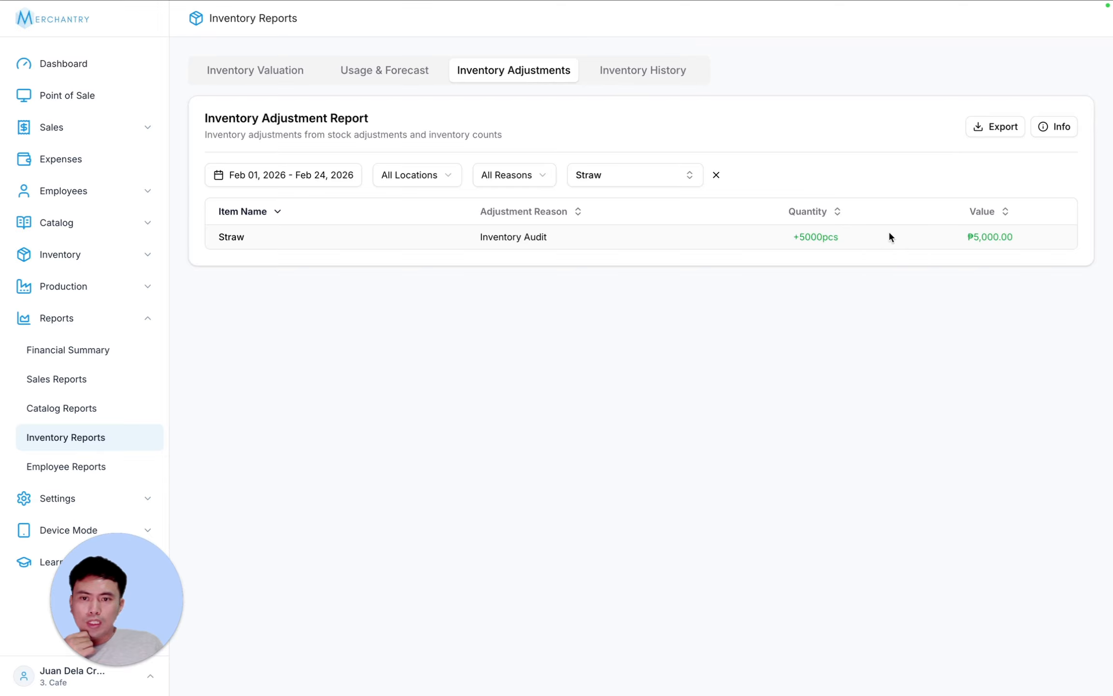
pyautogui.click(854, 237)
pyautogui.click(638, 176)
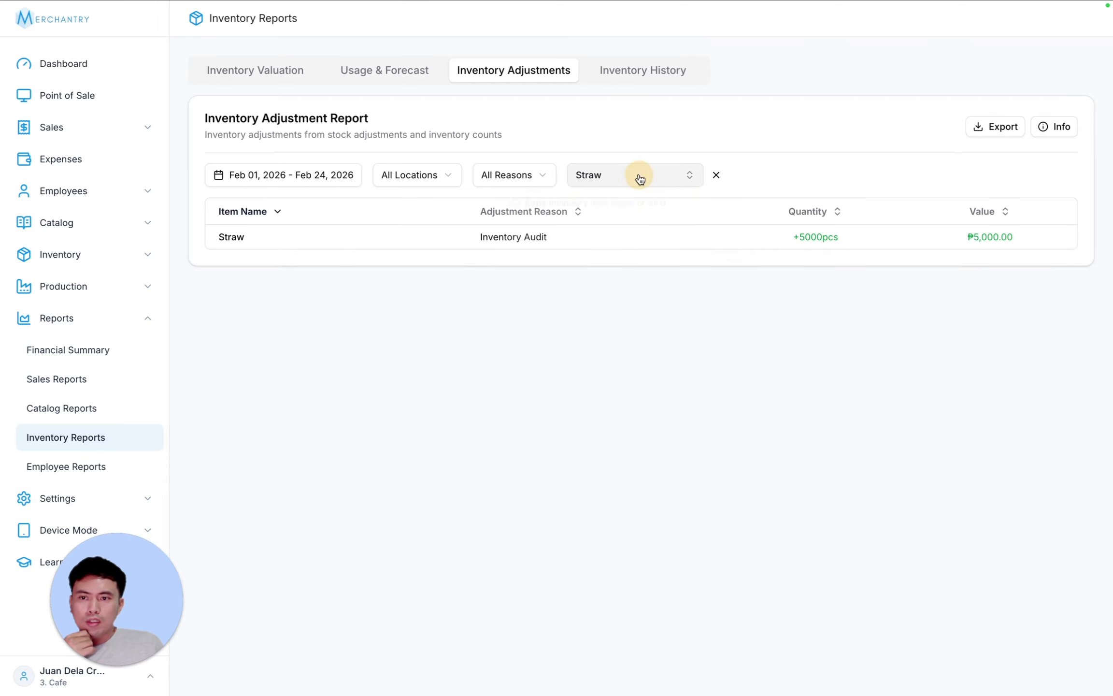
pyautogui.click(715, 174)
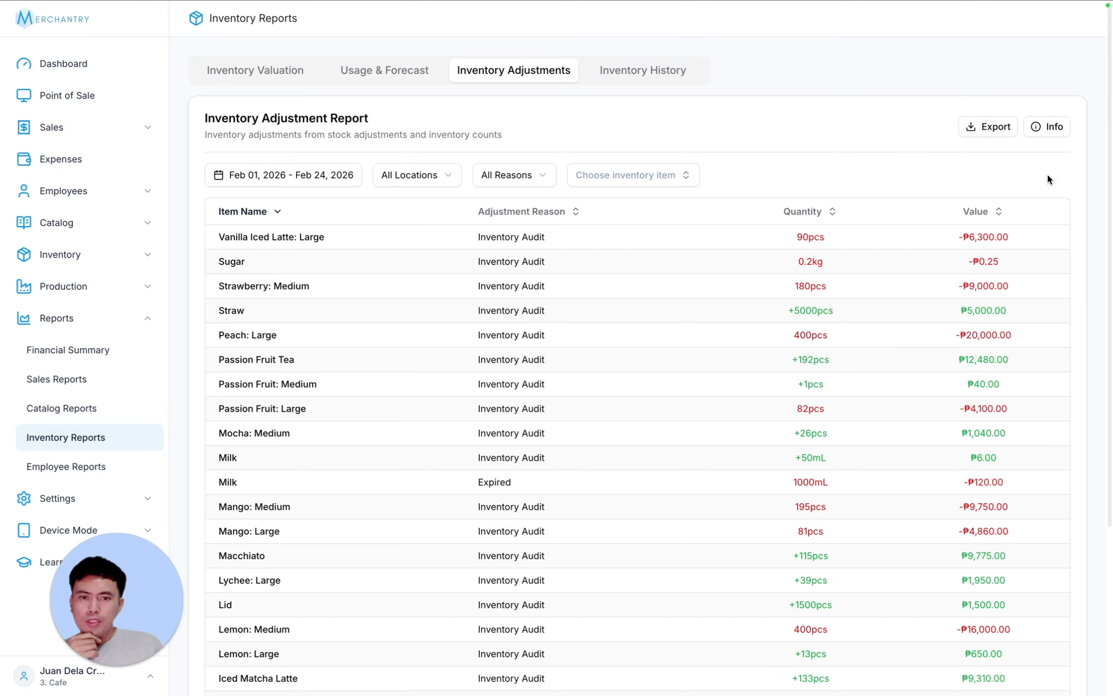
pyautogui.click(1044, 131)
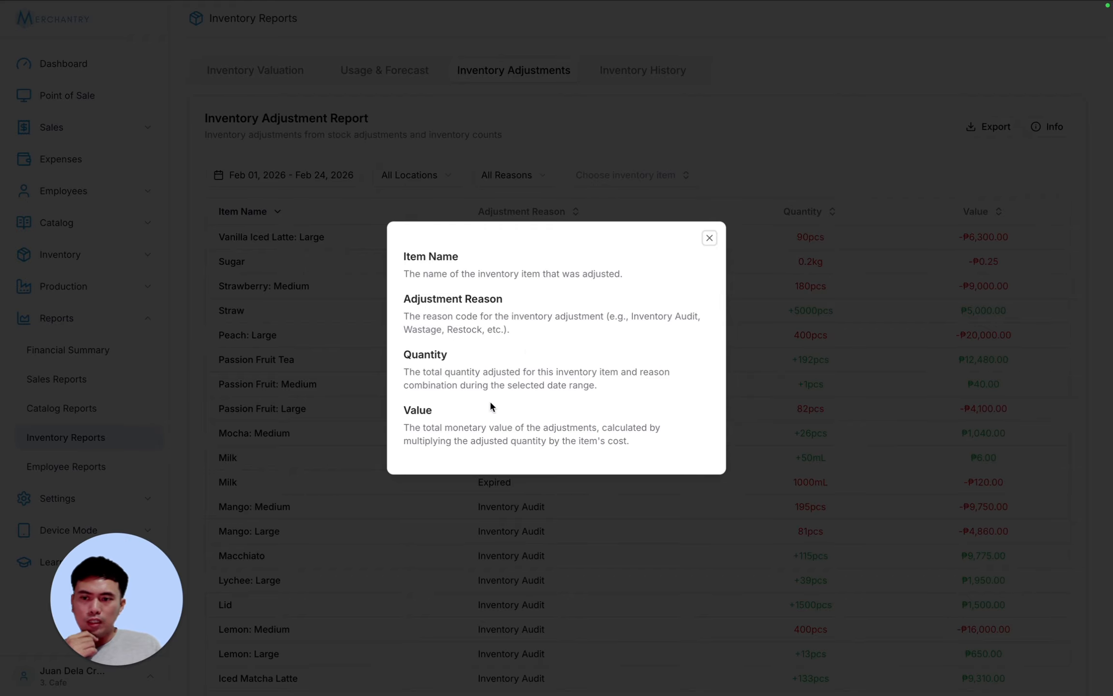
# - Open the Inventory History report, leaving date, location and creator filters unchanged
pyautogui.click(709, 238)
pyautogui.click(646, 76)
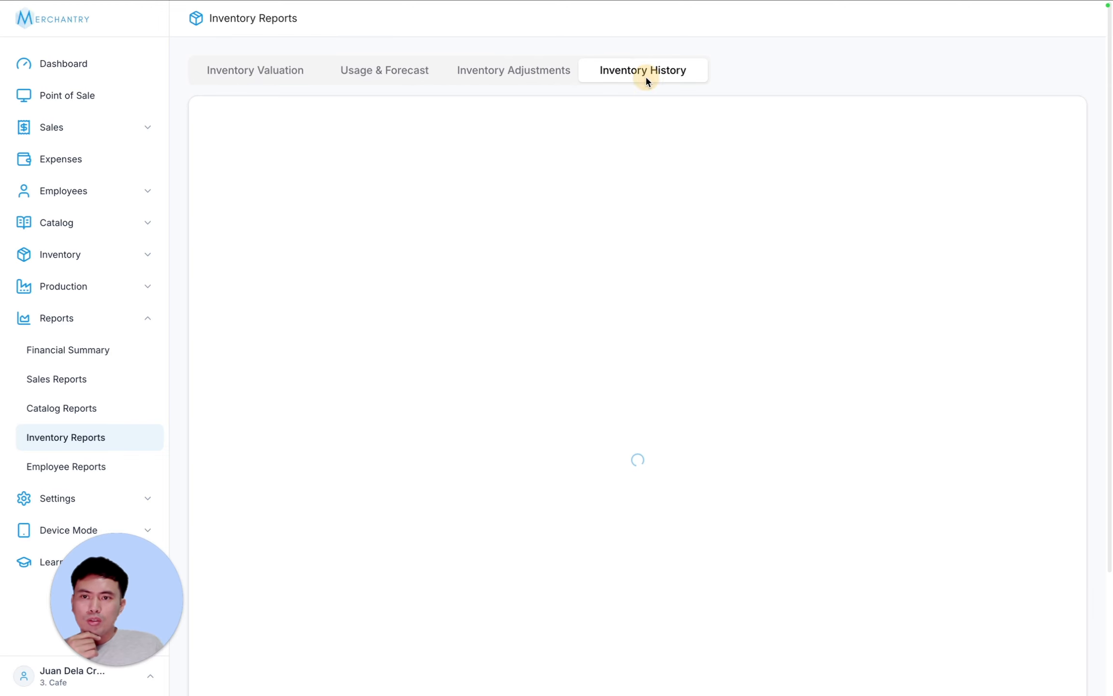
pyautogui.scroll(-5, 776, 428)
pyautogui.scroll(5, 777, 429)
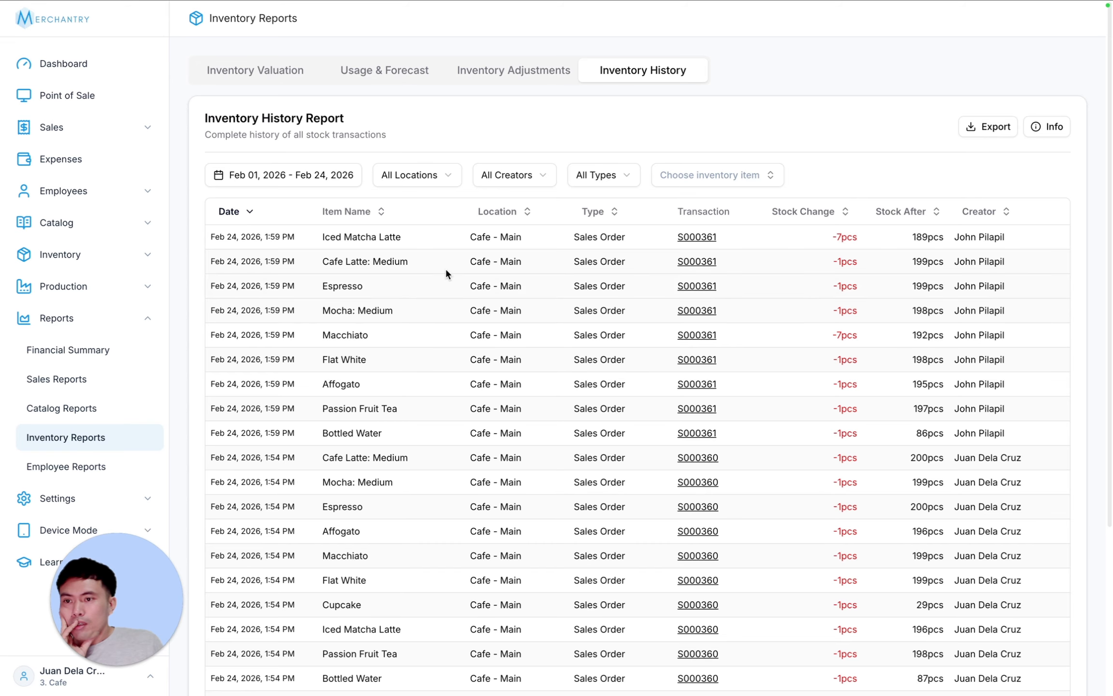
pyautogui.click(289, 176)
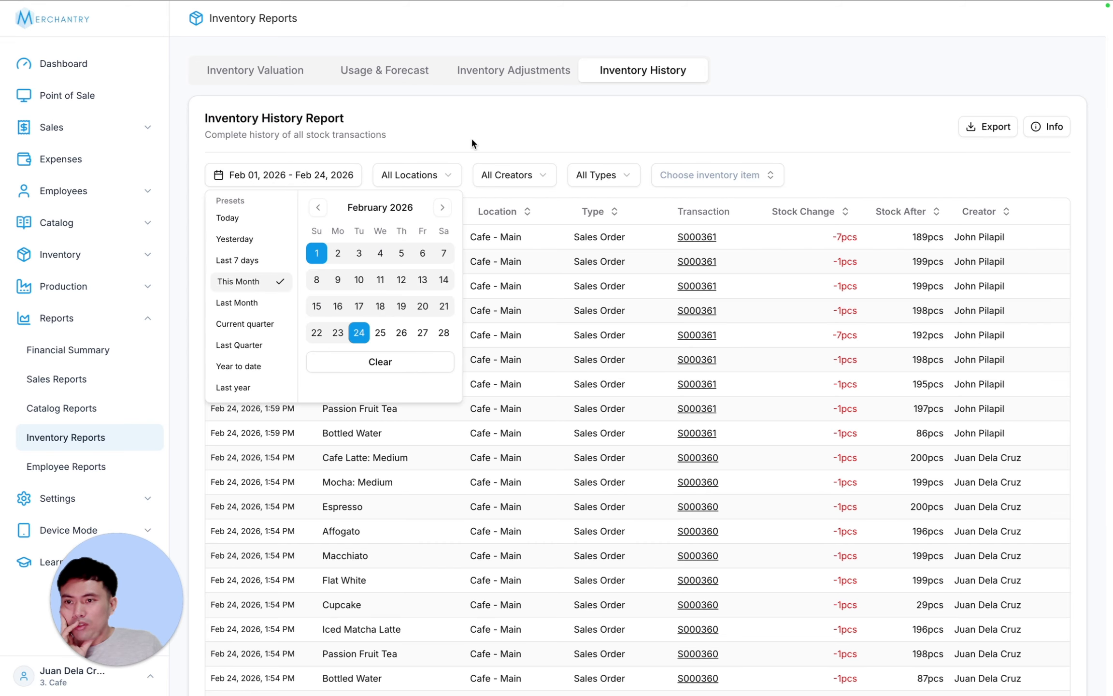
pyautogui.click(426, 174)
pyautogui.click(409, 177)
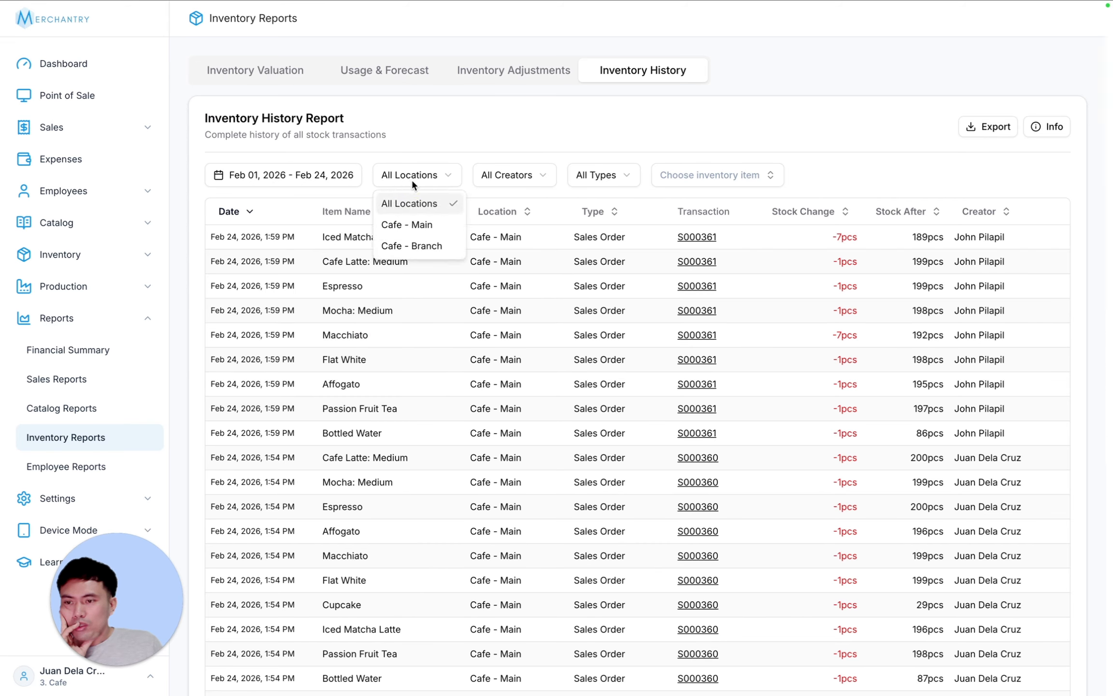
pyautogui.click(512, 177)
pyautogui.click(513, 177)
pyautogui.click(514, 130)
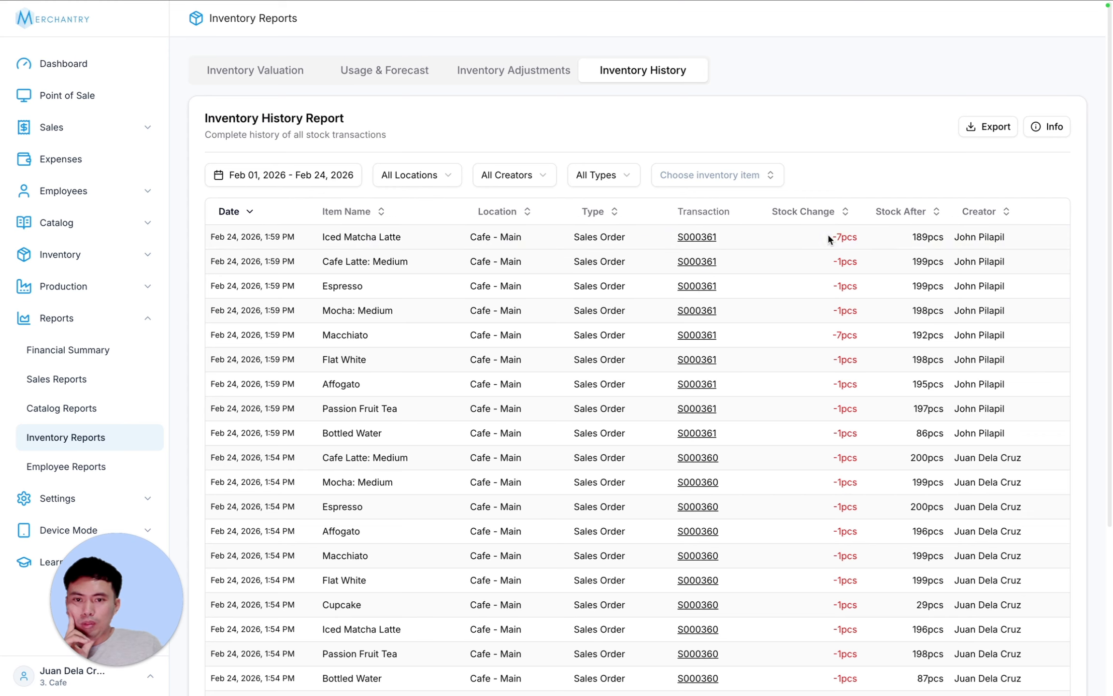
# - Highlight Iced Matcha Latte and filter history to the creator of order S000361
pyautogui.moveTo(336, 237); pyautogui.dragTo(439, 232)
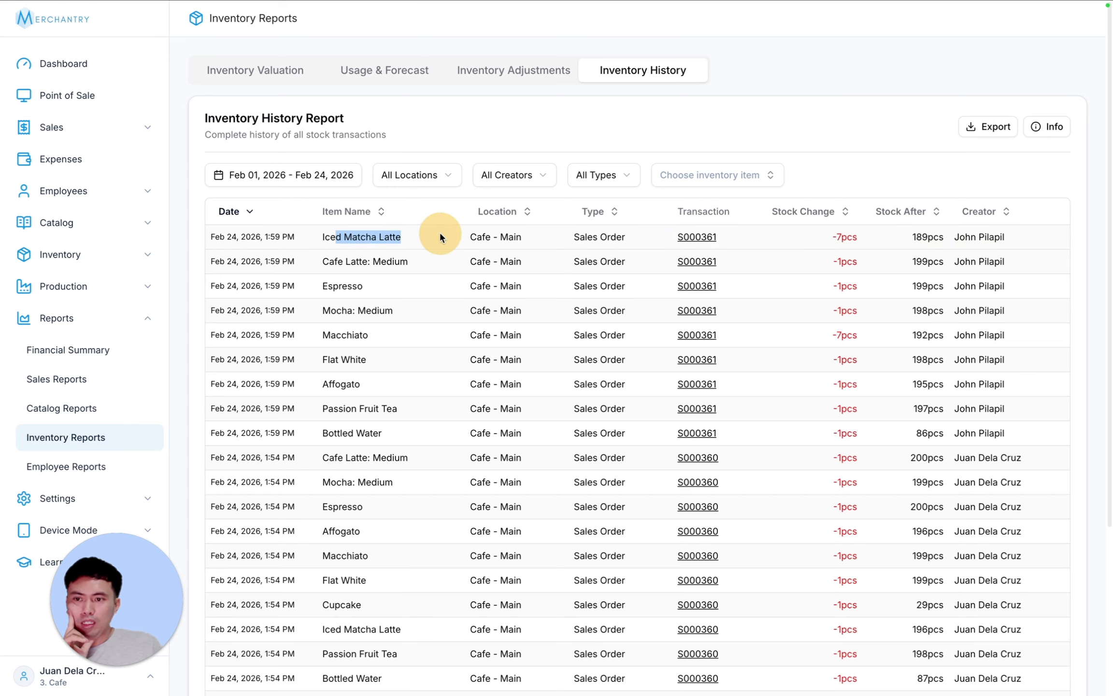
pyautogui.click(524, 176)
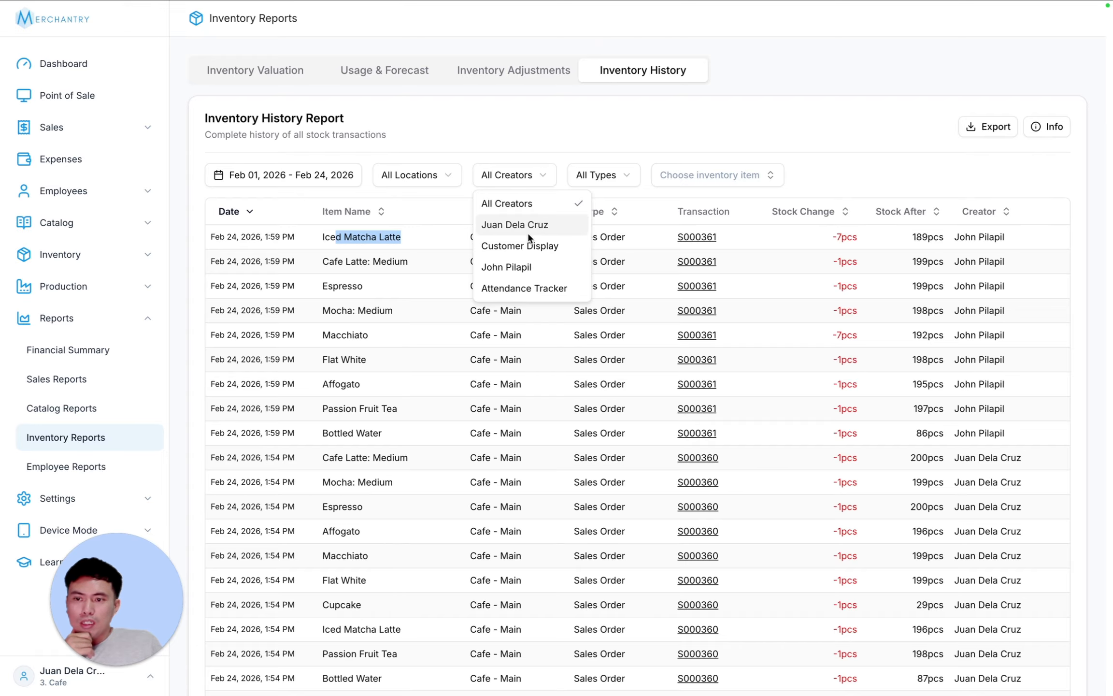
pyautogui.click(529, 265)
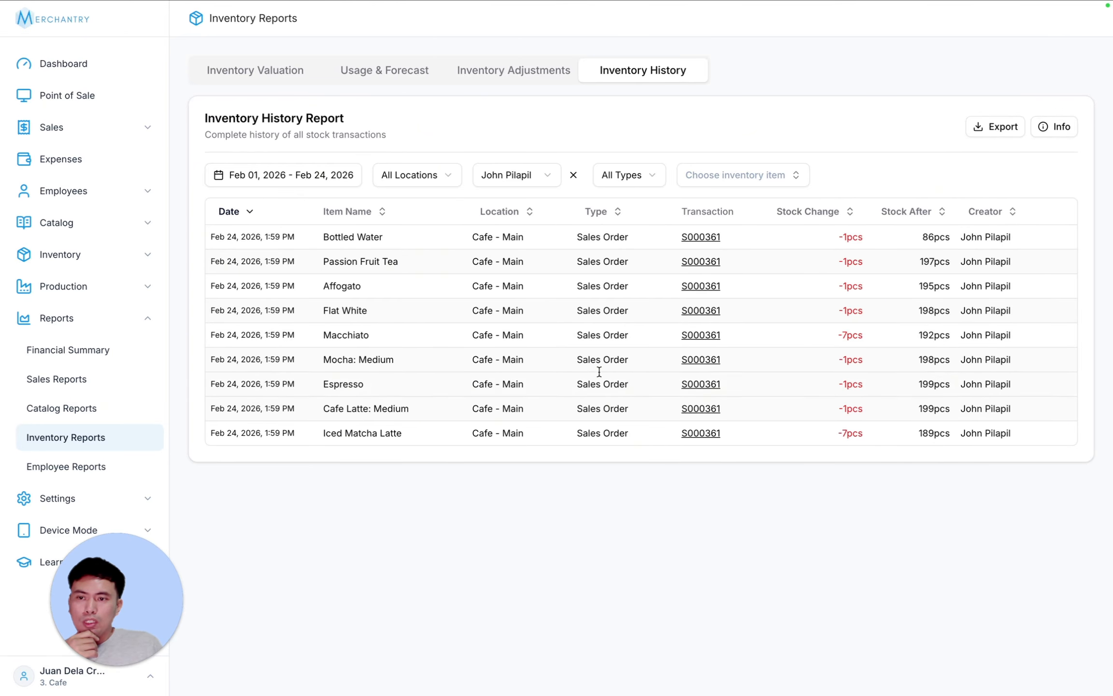
# - Show only the logged-in user's transactions, then clear the creator filter
pyautogui.click(527, 181)
pyautogui.click(516, 226)
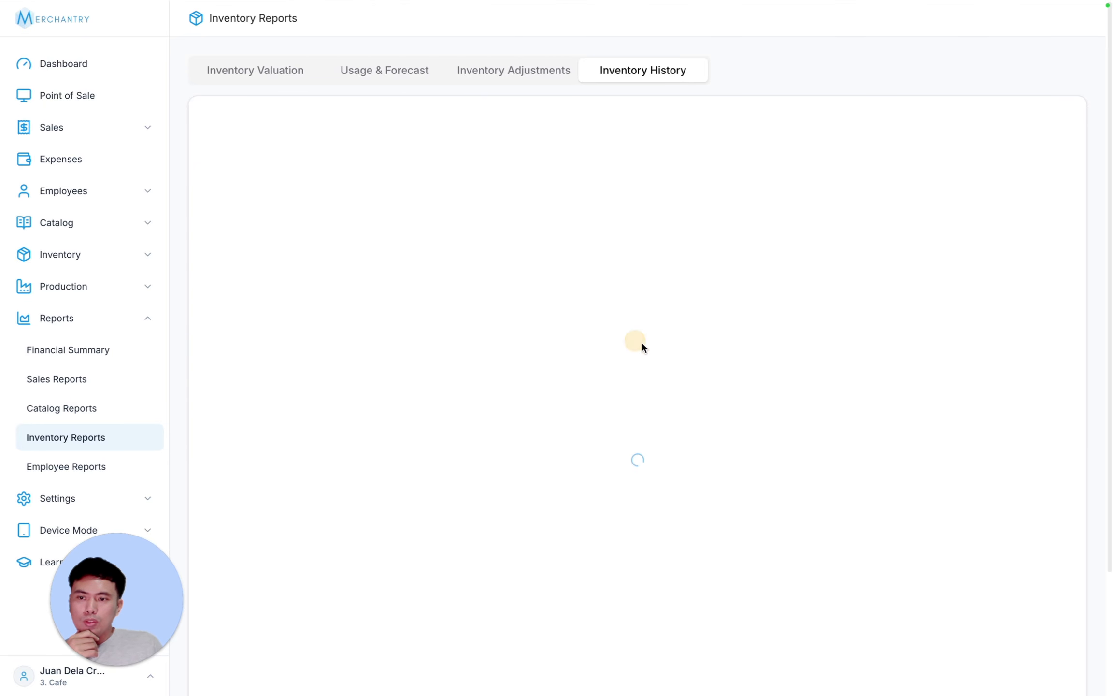
pyautogui.scroll(-5, 701, 363)
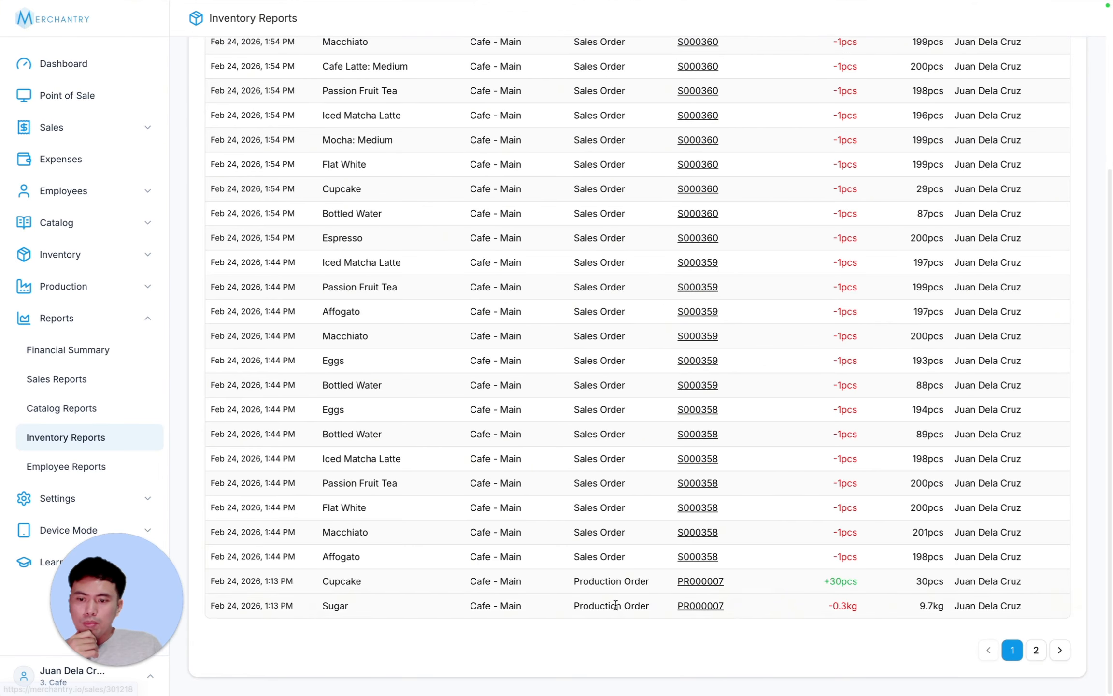
pyautogui.scroll(5, 621, 589)
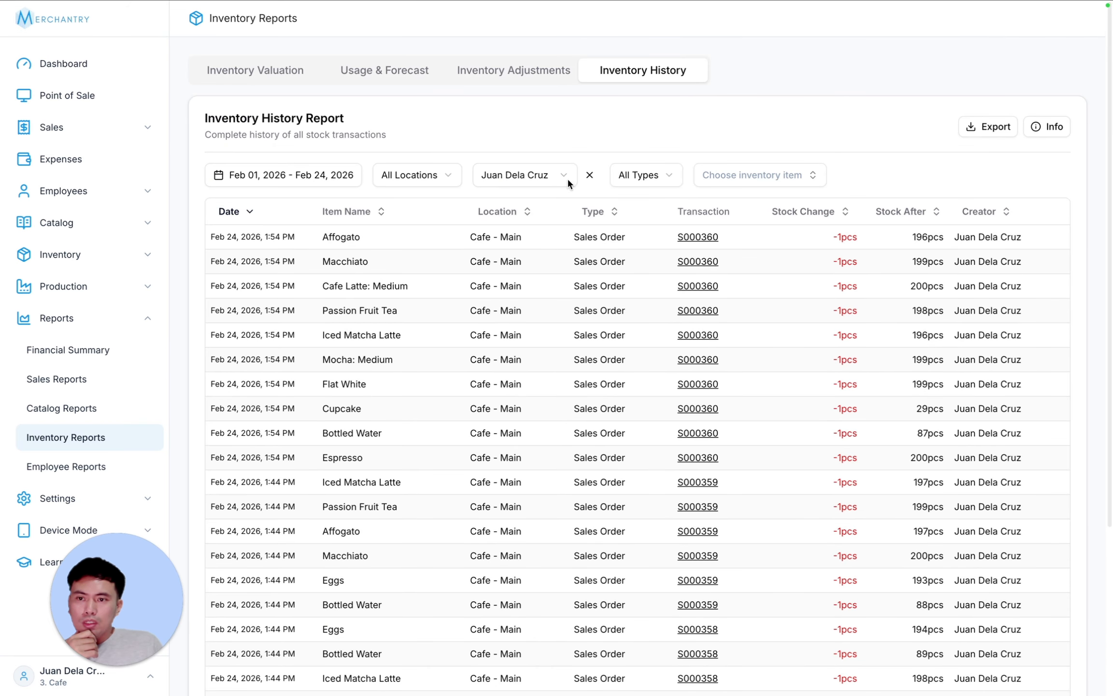
pyautogui.click(590, 175)
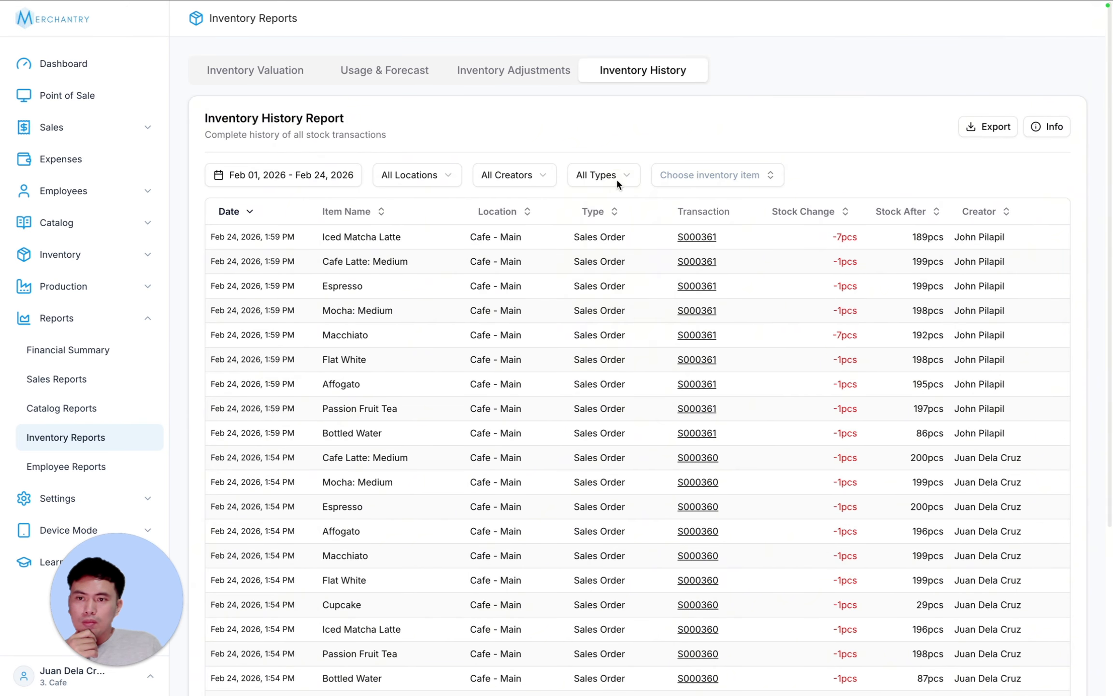
# - Filter history to Stock Transfer, highlight the two Straw transfer rows, then clear it
pyautogui.click(615, 177)
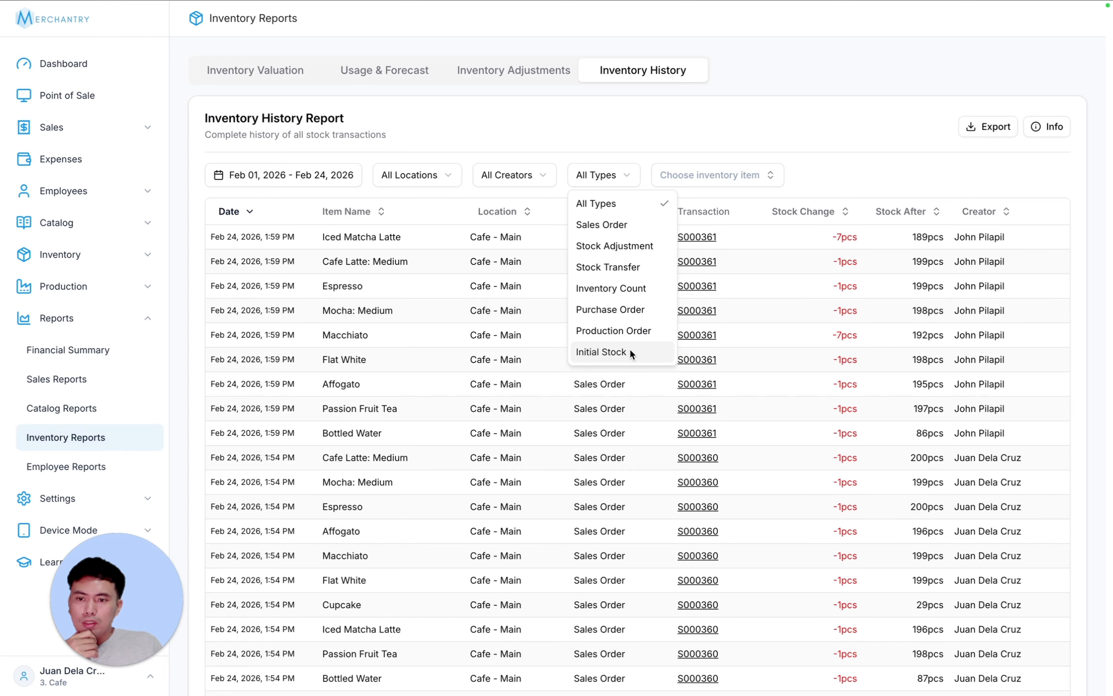
pyautogui.click(623, 266)
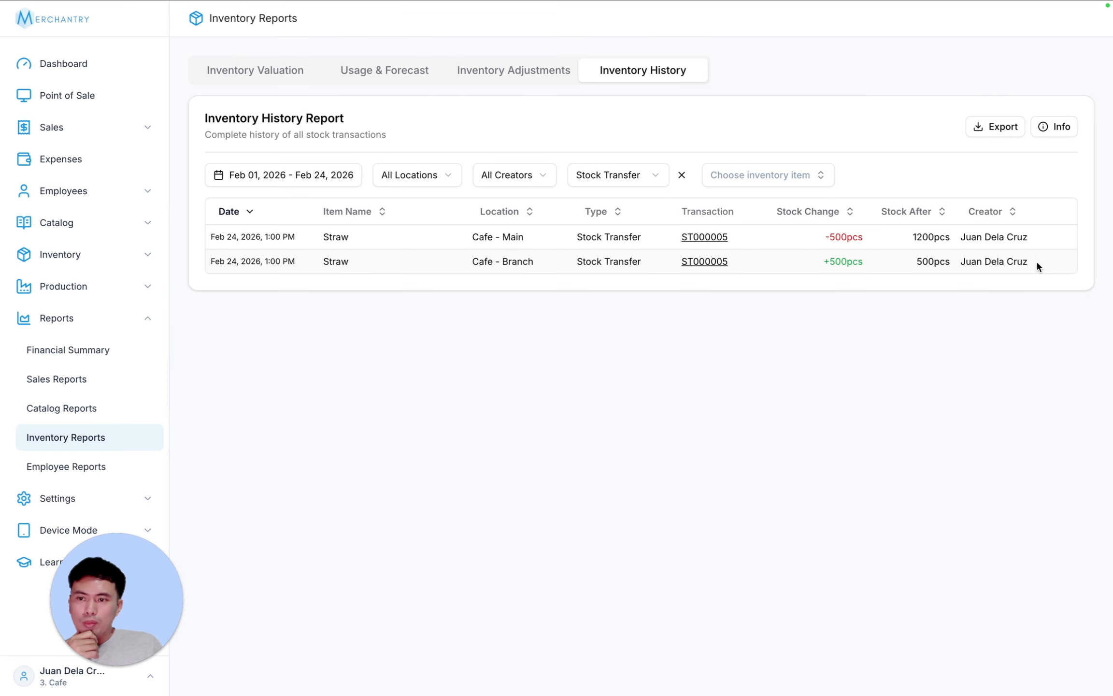
pyautogui.moveTo(1038, 263); pyautogui.dragTo(199, 208)
pyautogui.click(557, 379)
pyautogui.click(682, 175)
# - Browse page 2 of the logged-in user's transactions, then clear the creator filter
pyautogui.click(541, 179)
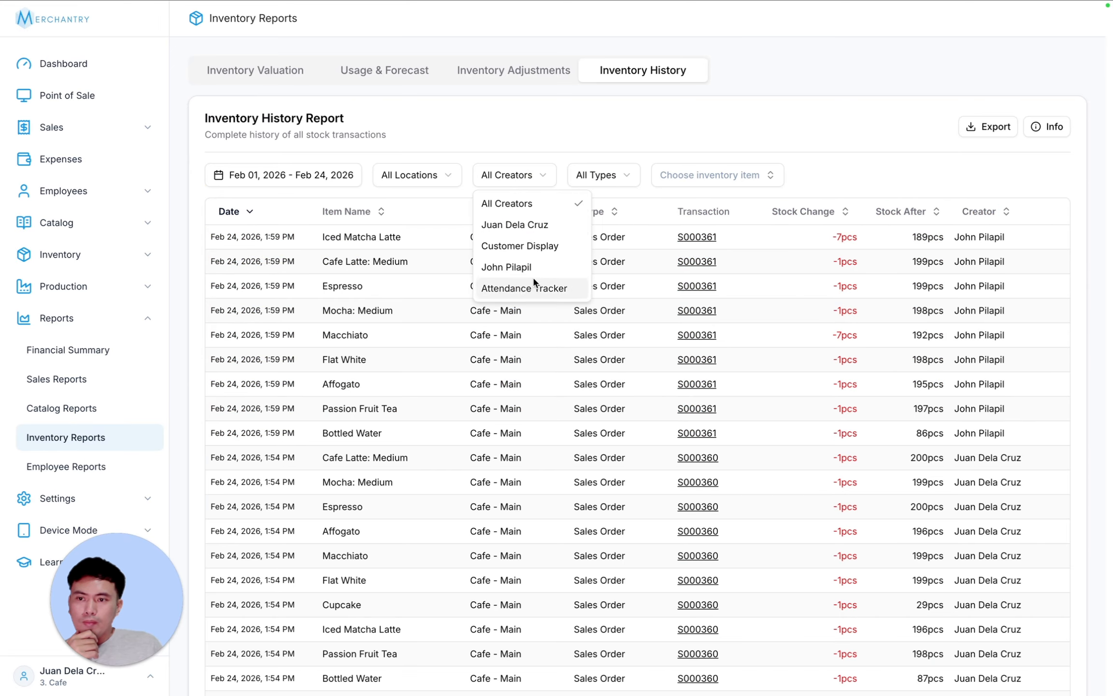
pyautogui.click(536, 224)
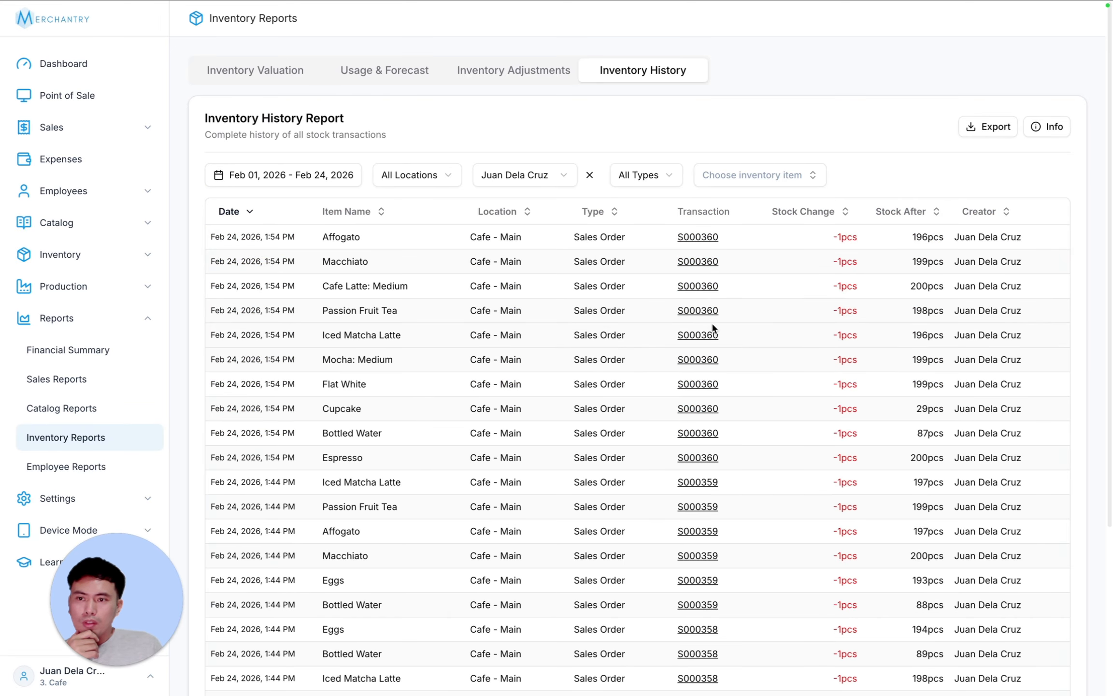
pyautogui.scroll(-5, 713, 425)
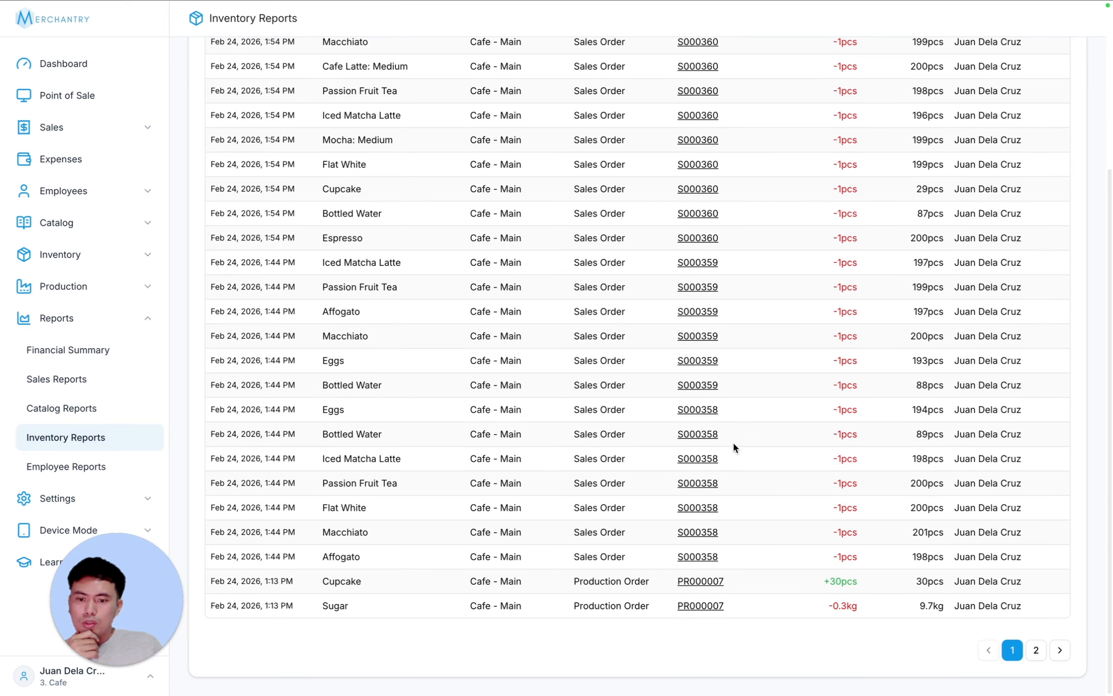
pyautogui.click(1036, 650)
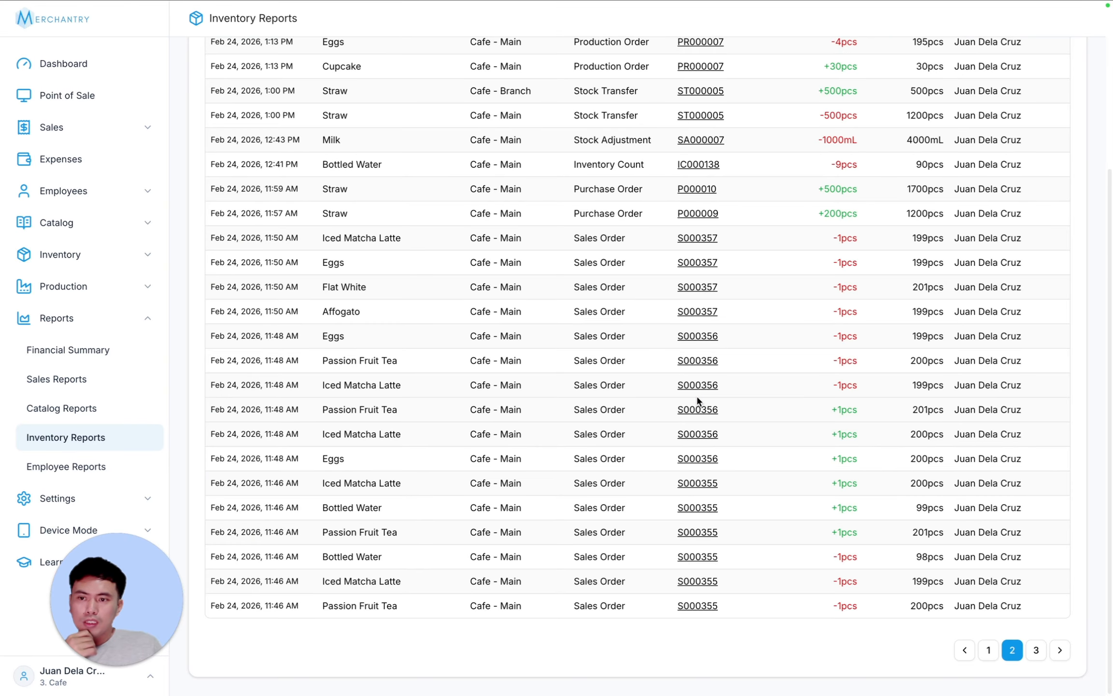
pyautogui.scroll(5, 623, 217)
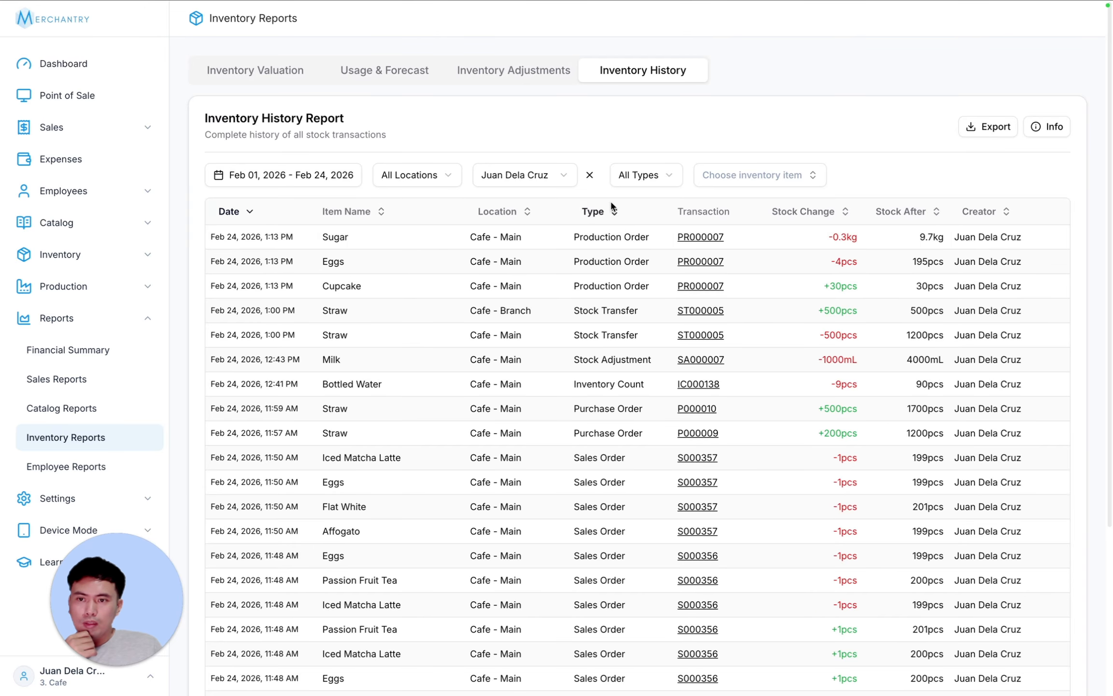
pyautogui.click(589, 175)
# - Export the Bottled Water-filtered history and review its column descriptions
pyautogui.click(755, 173)
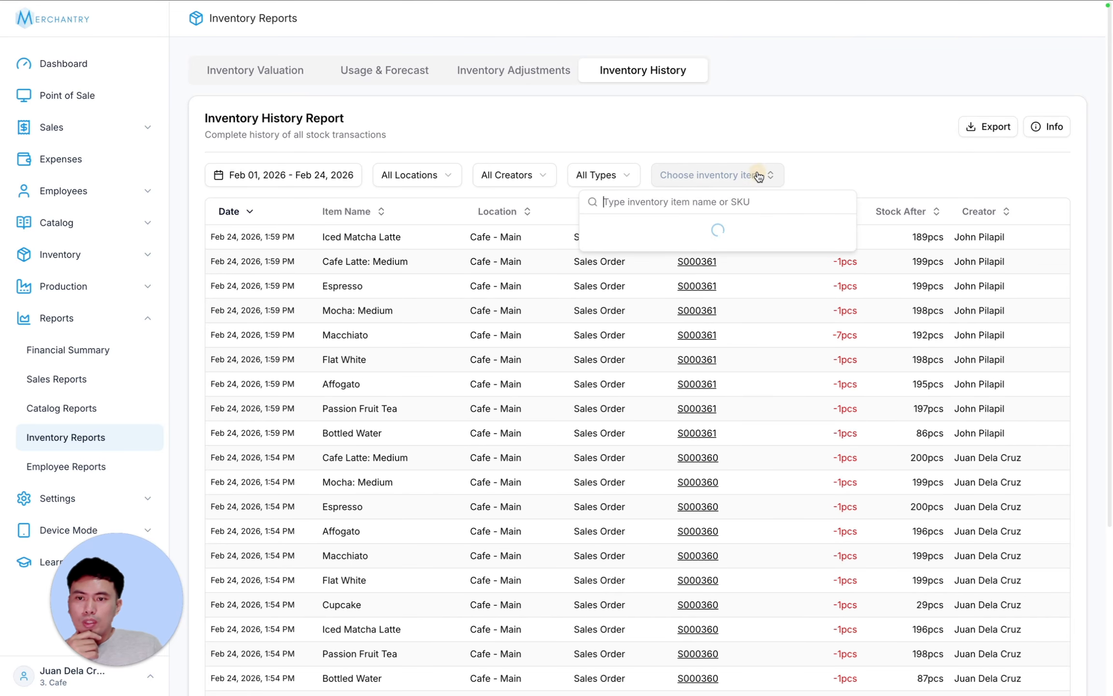
pyautogui.click(690, 239)
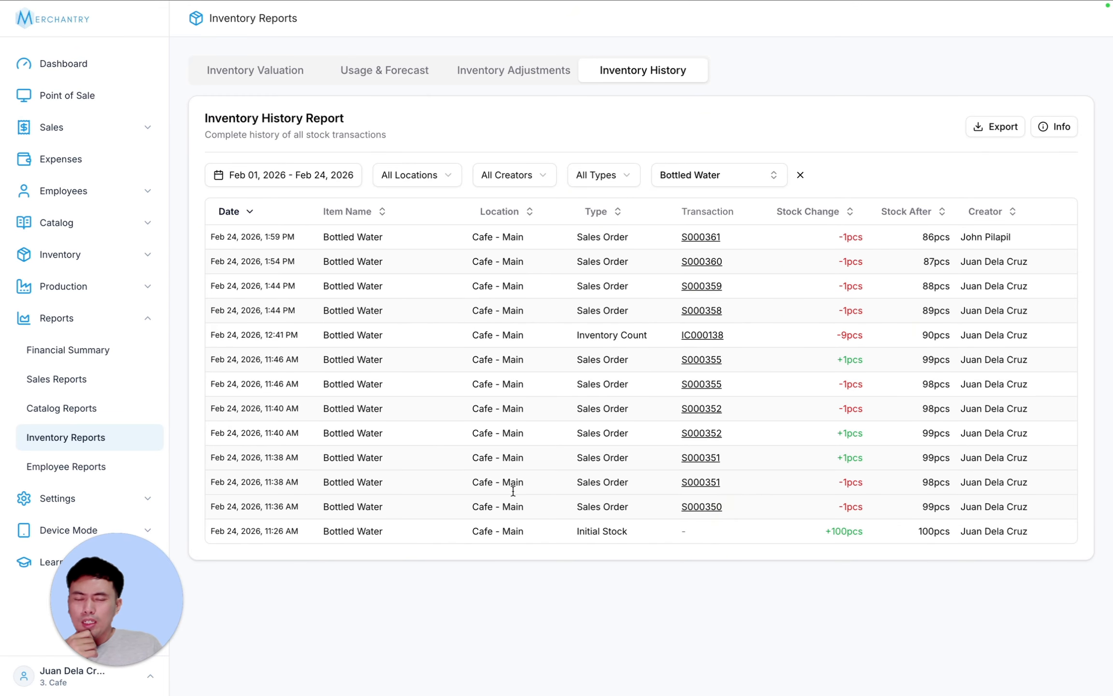
pyautogui.click(988, 127)
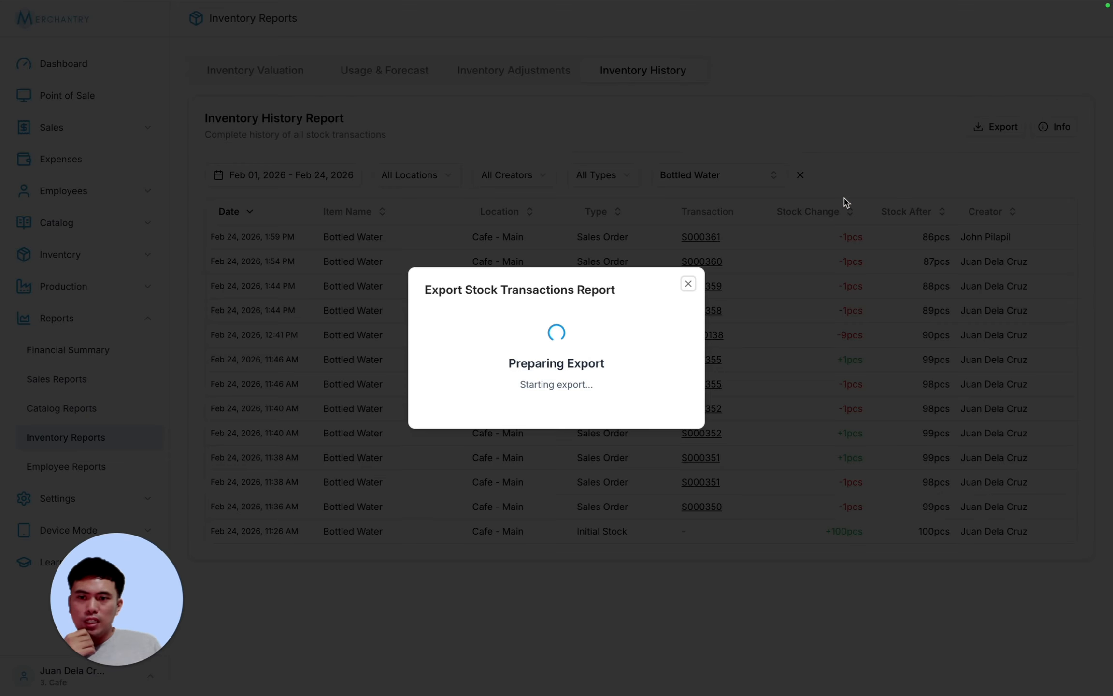
pyautogui.click(688, 265)
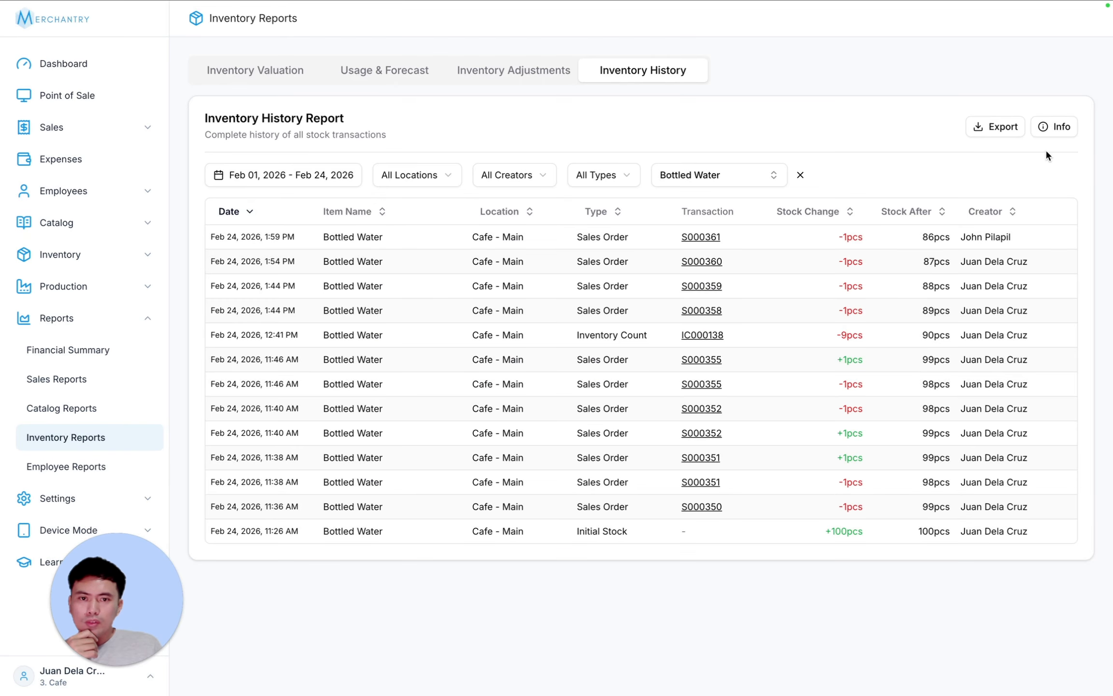
pyautogui.click(1060, 126)
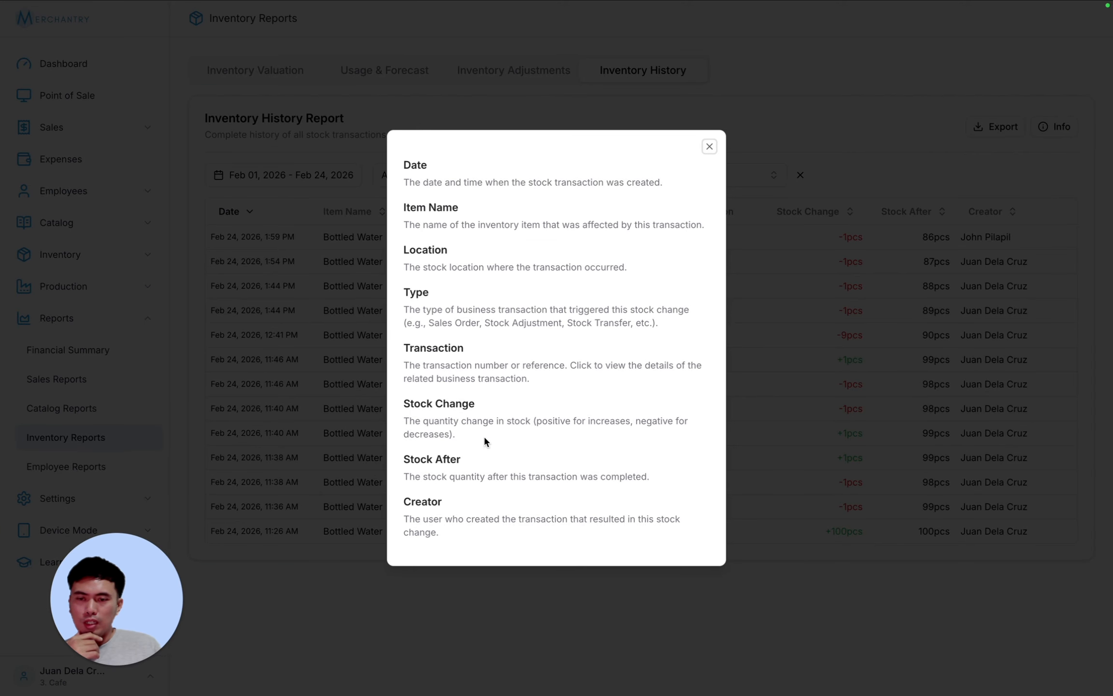
pyautogui.click(713, 144)
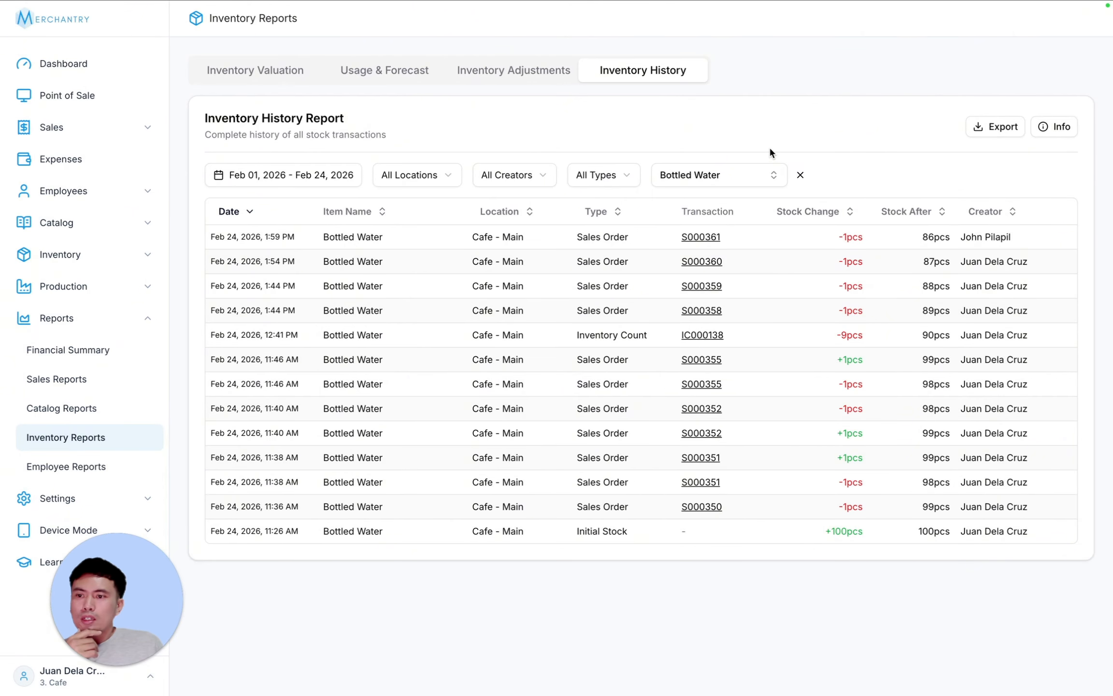